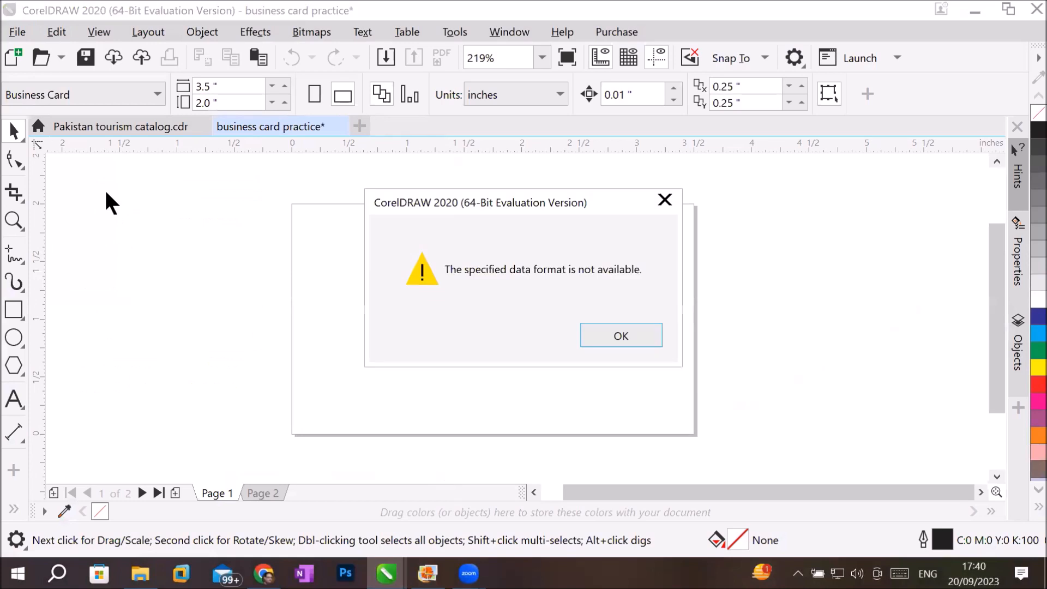
Dismiss the data format warning, switch to the red business card image in Photo Gallery, and open Snipping Tool.
click(622, 336)
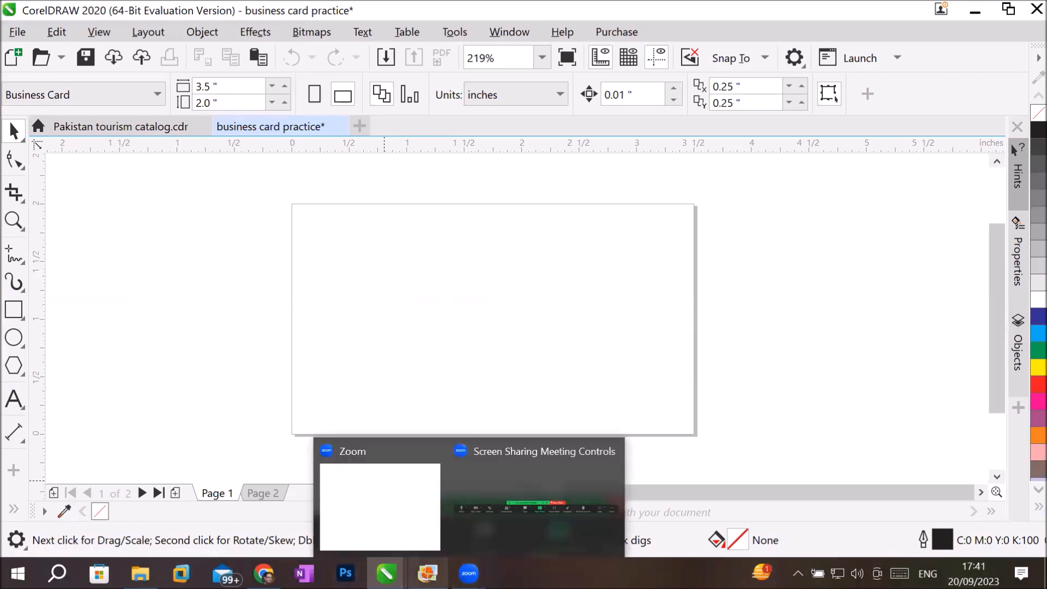
click(428, 573)
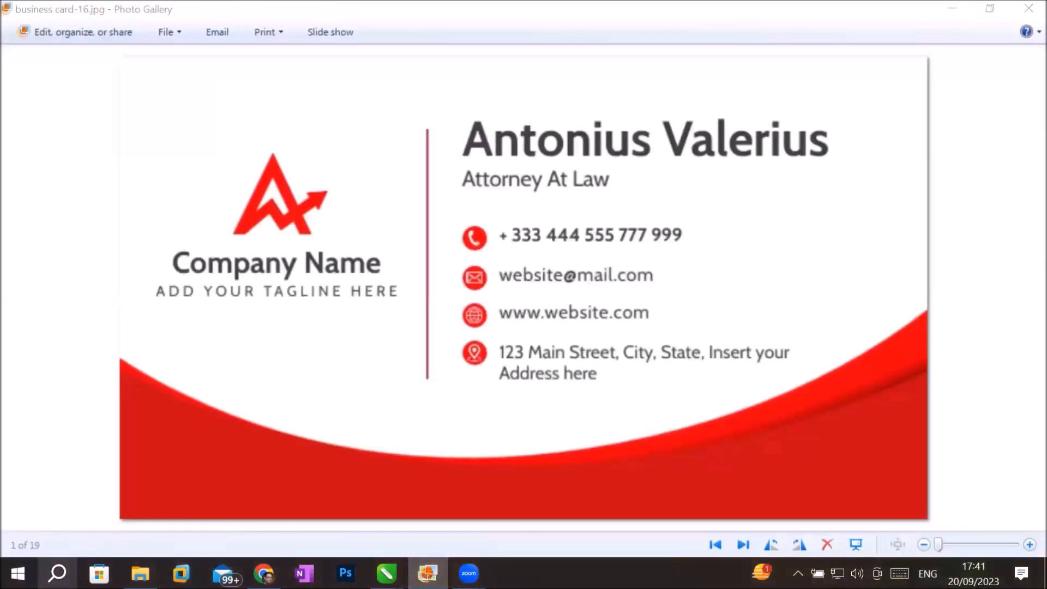
key(super+s)
text(snipp)
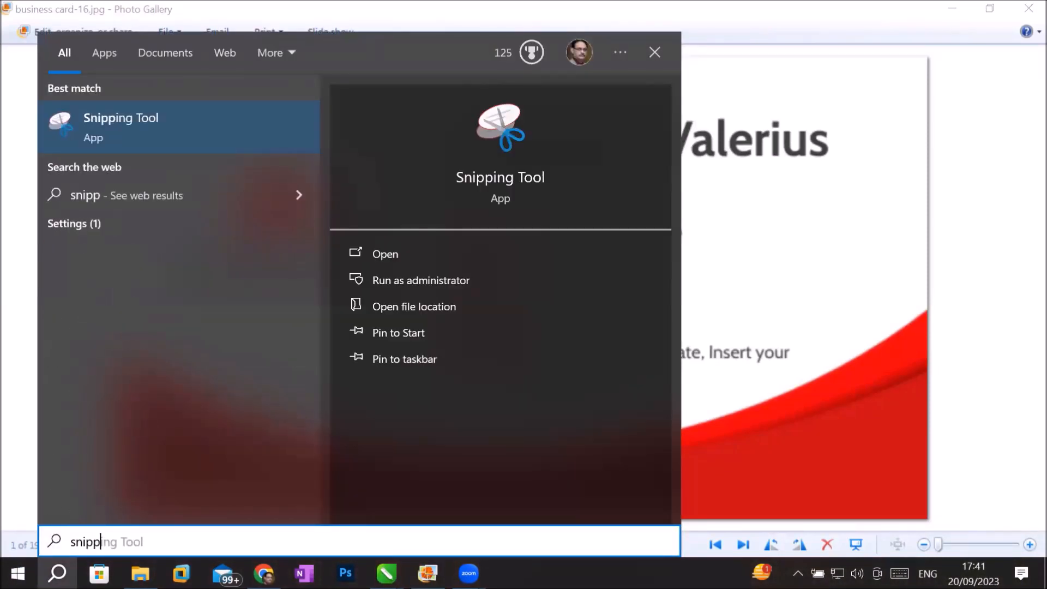
click(168, 130)
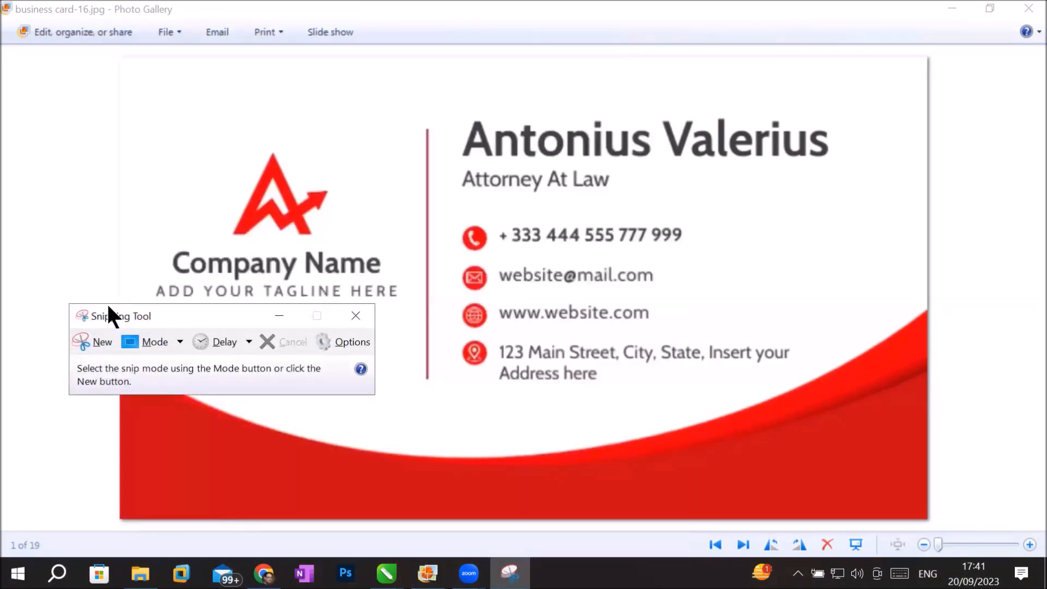
Capture the whole red business card as a new snip and copy it to the clipboard.
drag(108, 307, 64, 60)
click(42, 97)
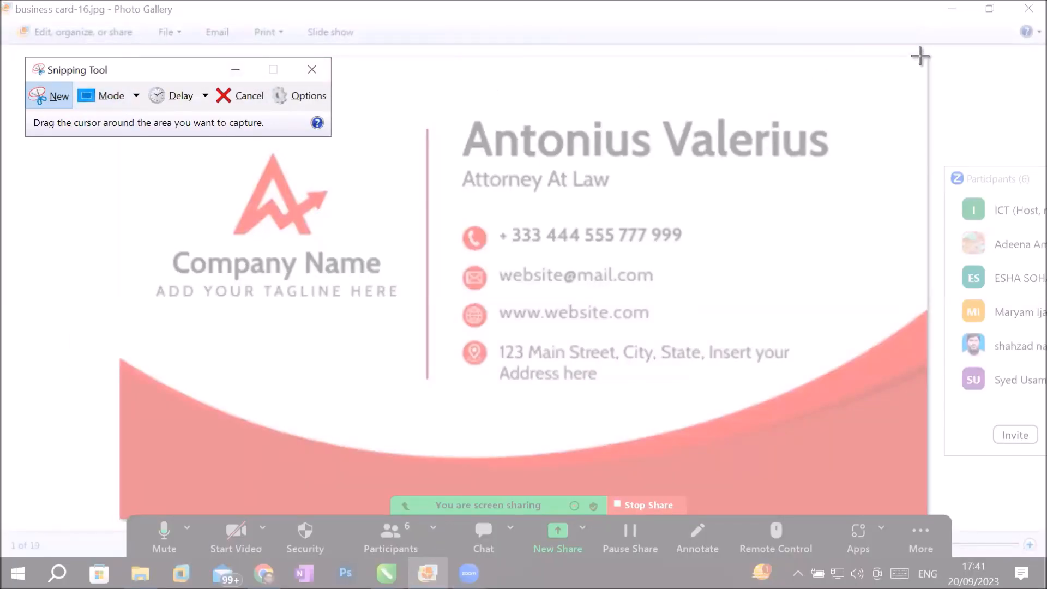
drag(932, 53, 116, 512)
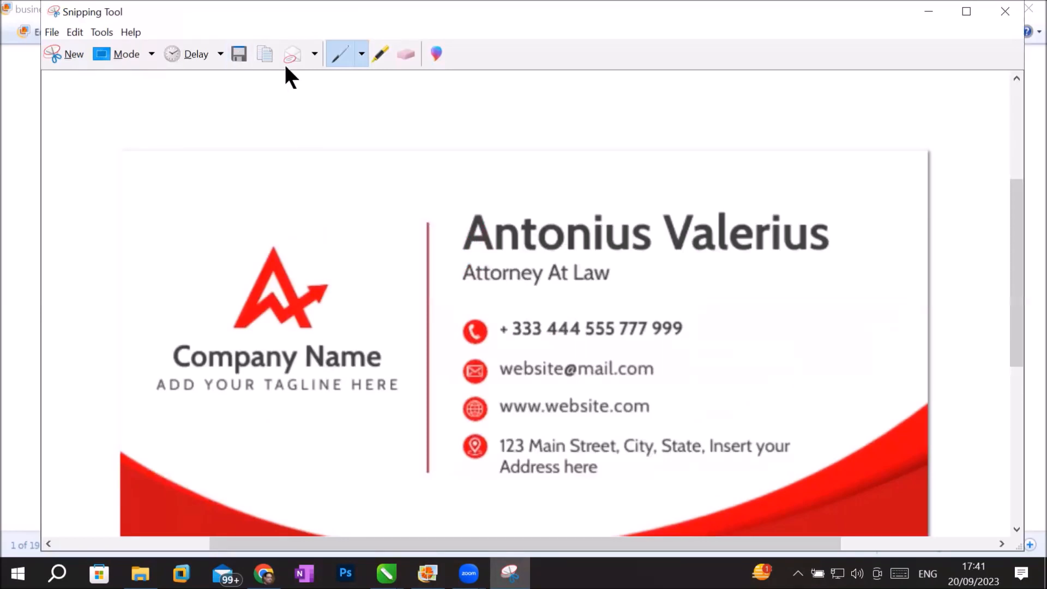
click(258, 52)
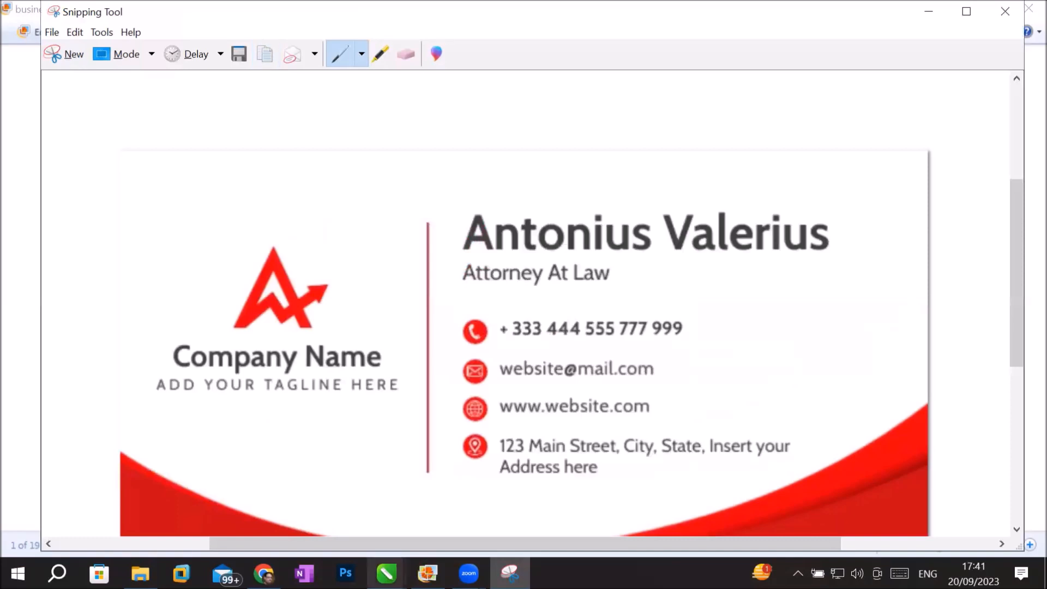
Switch to CorelDRAW and paste the captured red card into the business card practice document.
click(386, 572)
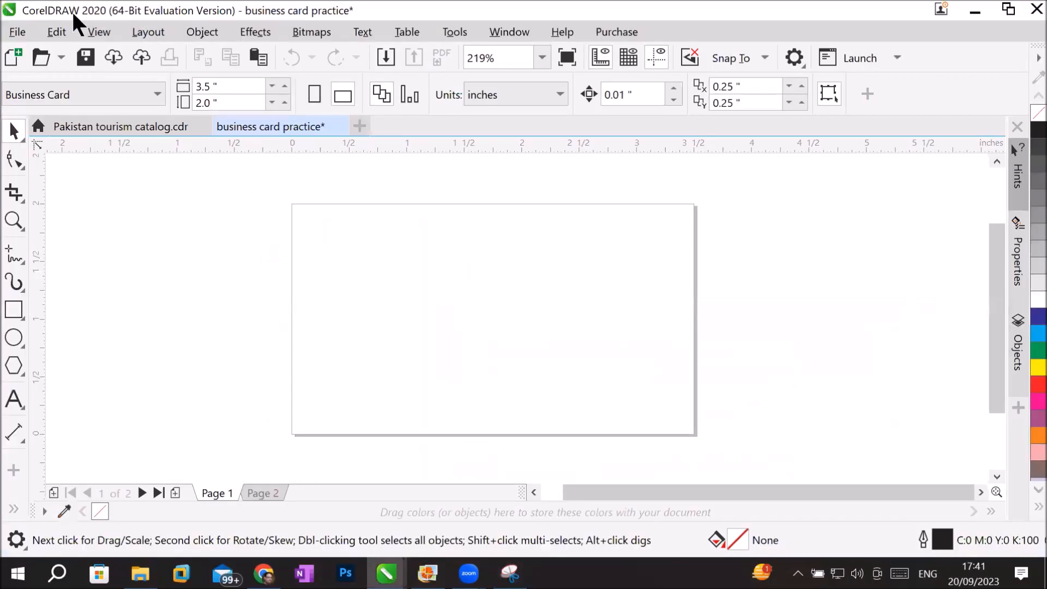
click(54, 32)
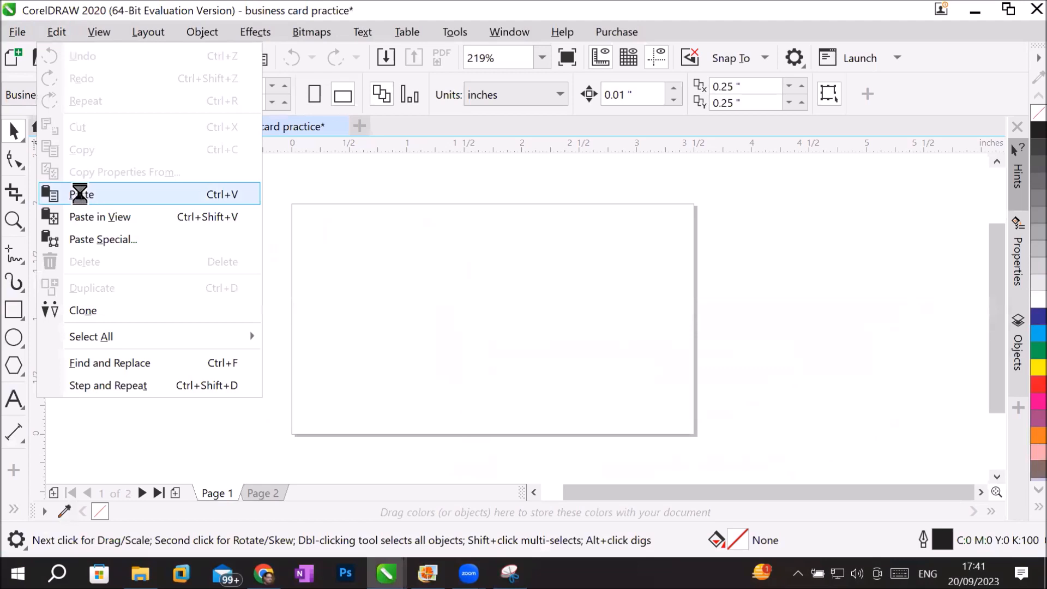
click(81, 193)
Try the red card image scaled to about 7.39 x 4.19 inches beside the blank page, and delete it.
scroll(393, 269, down, 10)
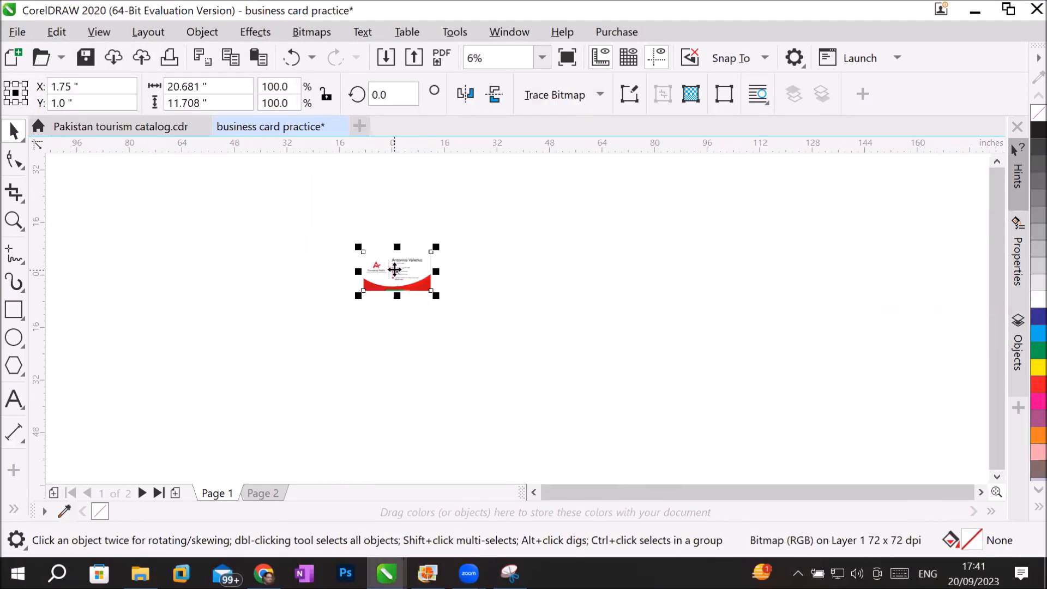
scroll(395, 270, up, 2)
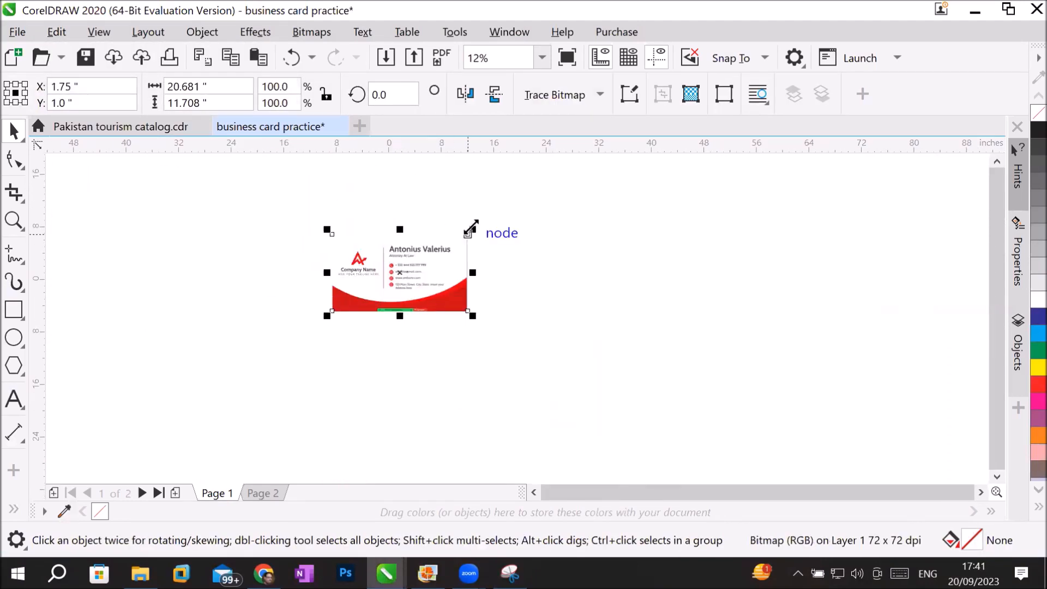
drag(470, 228, 337, 280)
scroll(423, 261, up, 5)
scroll(289, 277, down, 3)
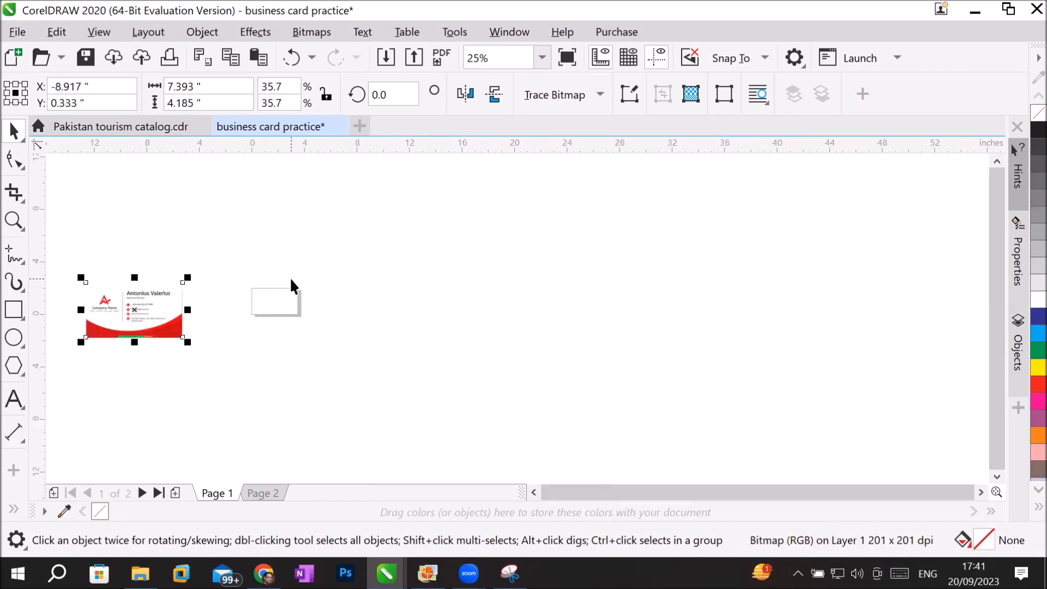
drag(163, 295, 245, 287)
scroll(270, 289, up, 1)
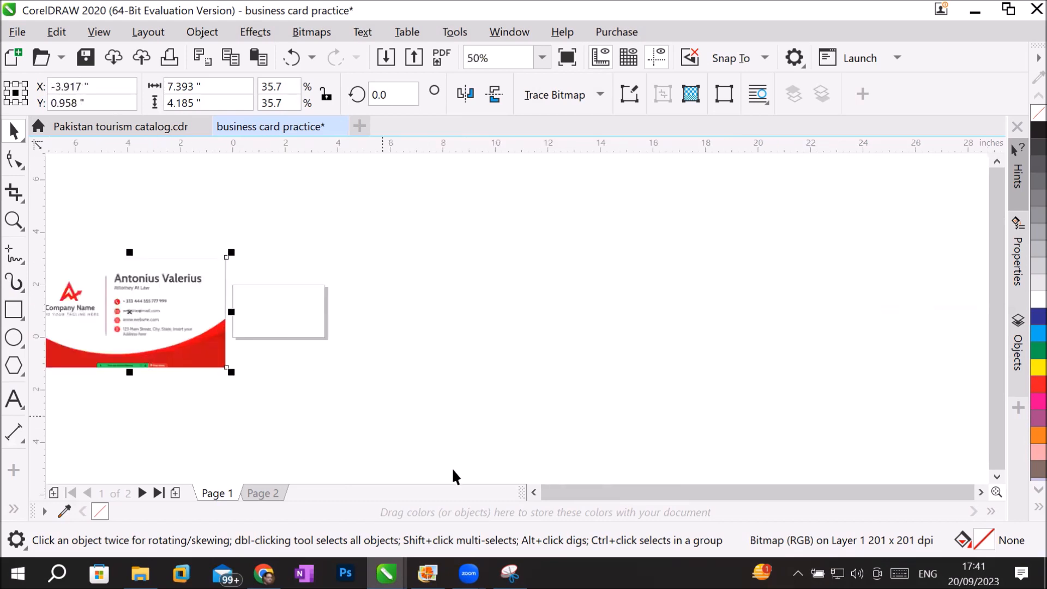
click(535, 492)
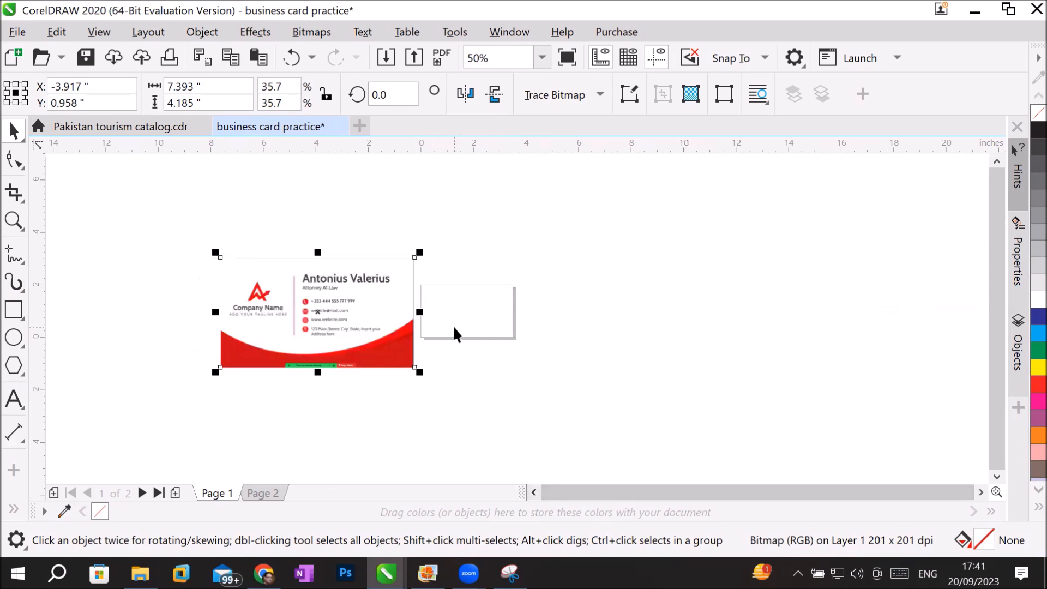
scroll(456, 333, up, 1)
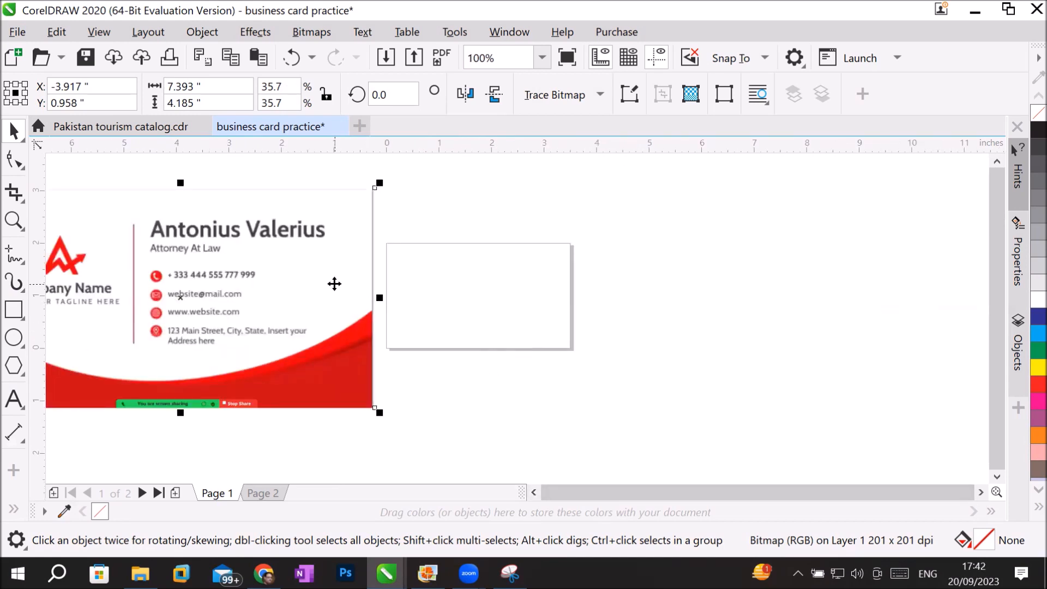
key(Delete)
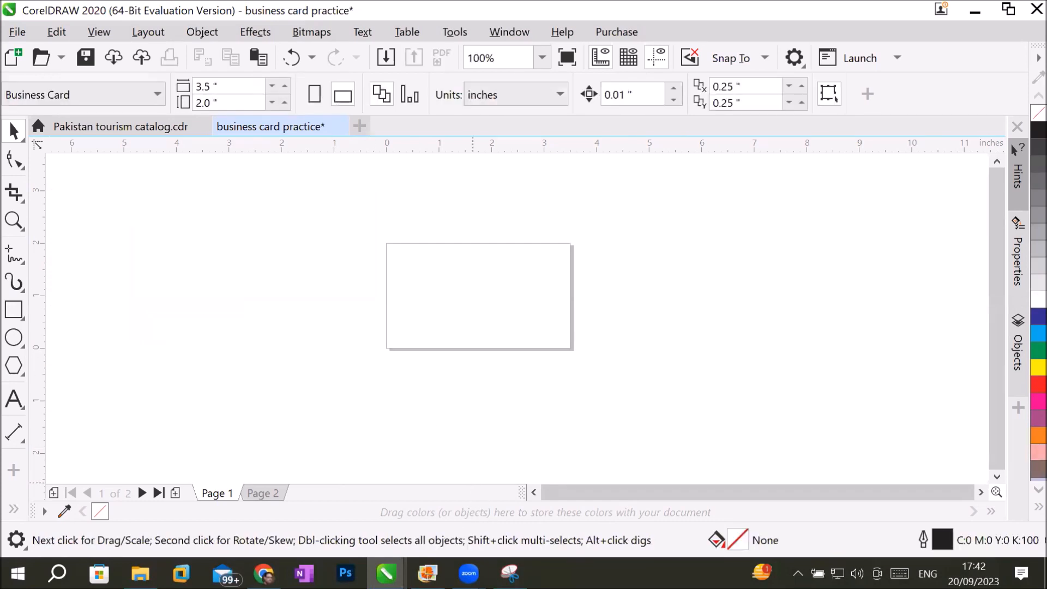
Switch to Photo Gallery and browse to the green Herbalife Nutrition card, business card-13.jpg.
mouse_move(431, 567)
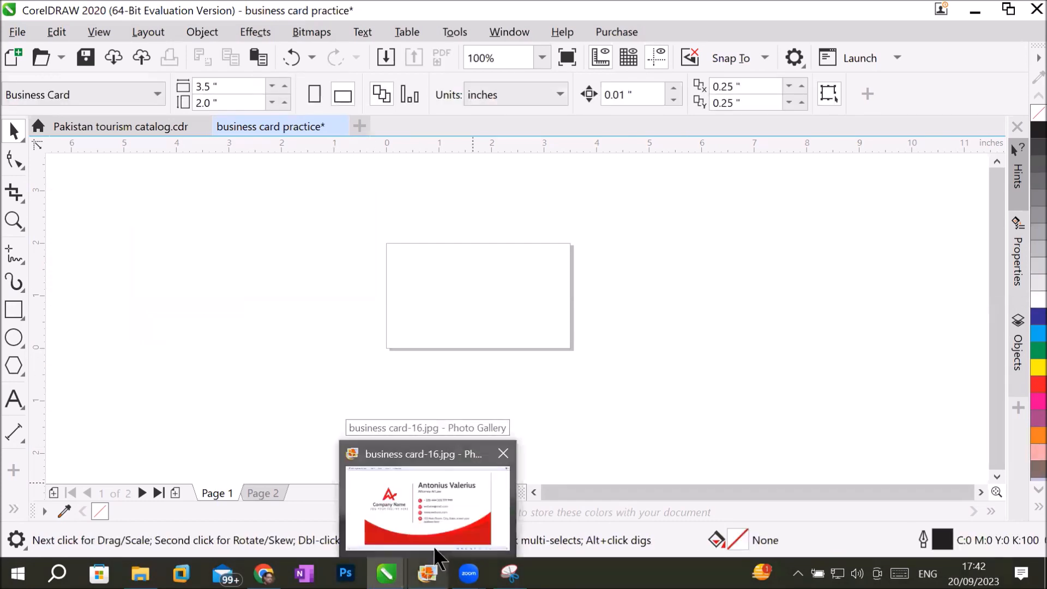
click(445, 502)
key(Right)
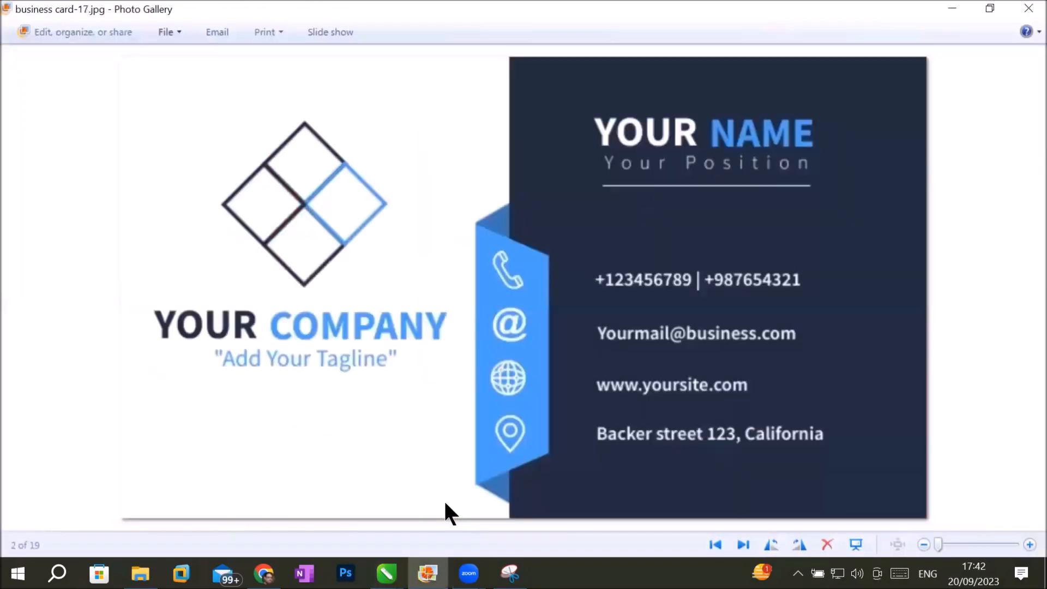
key(Left)
key(Left)
key(Left)
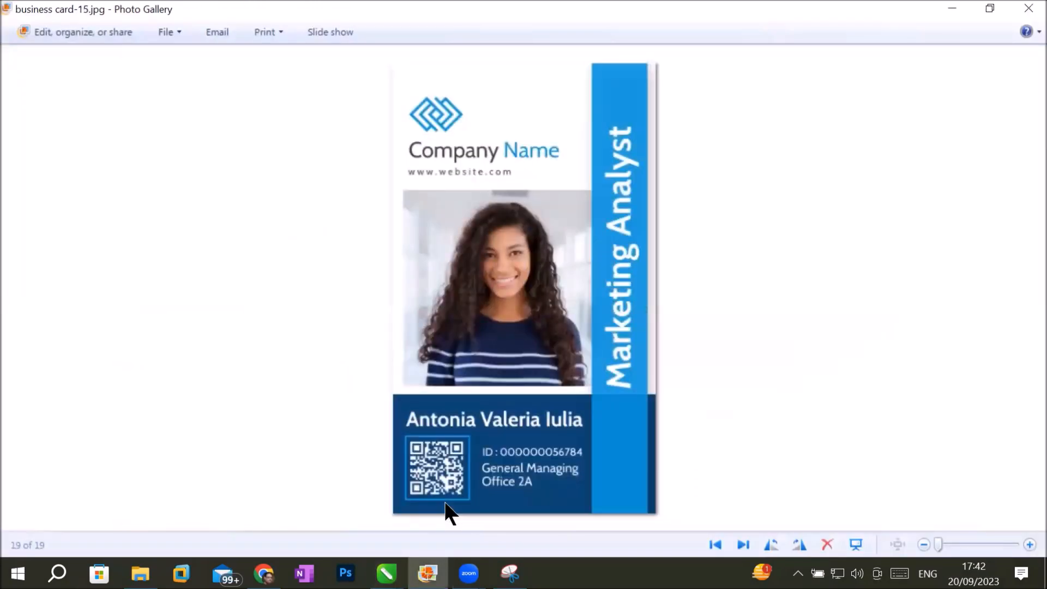
key(Left)
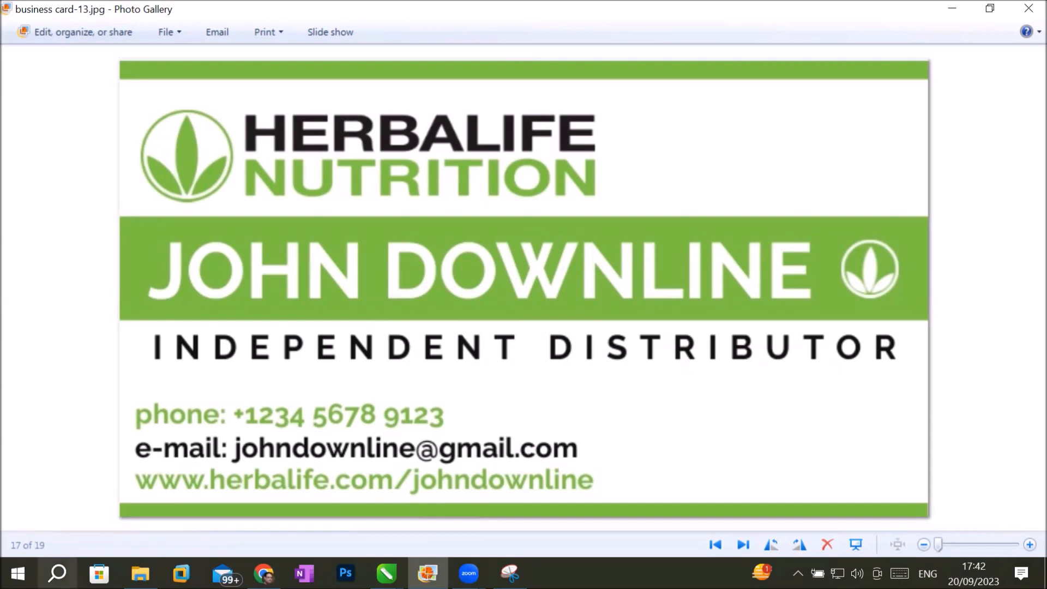
Bring up Snipping Tool, capture the Herbalife Nutrition card as a new snip, and copy it to the clipboard.
click(57, 572)
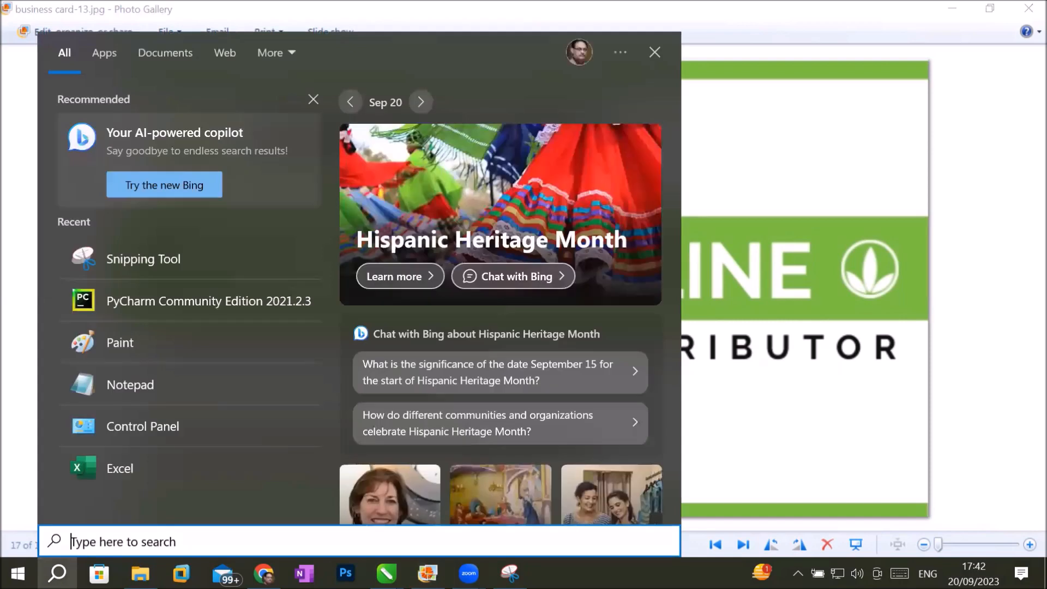
text(snip)
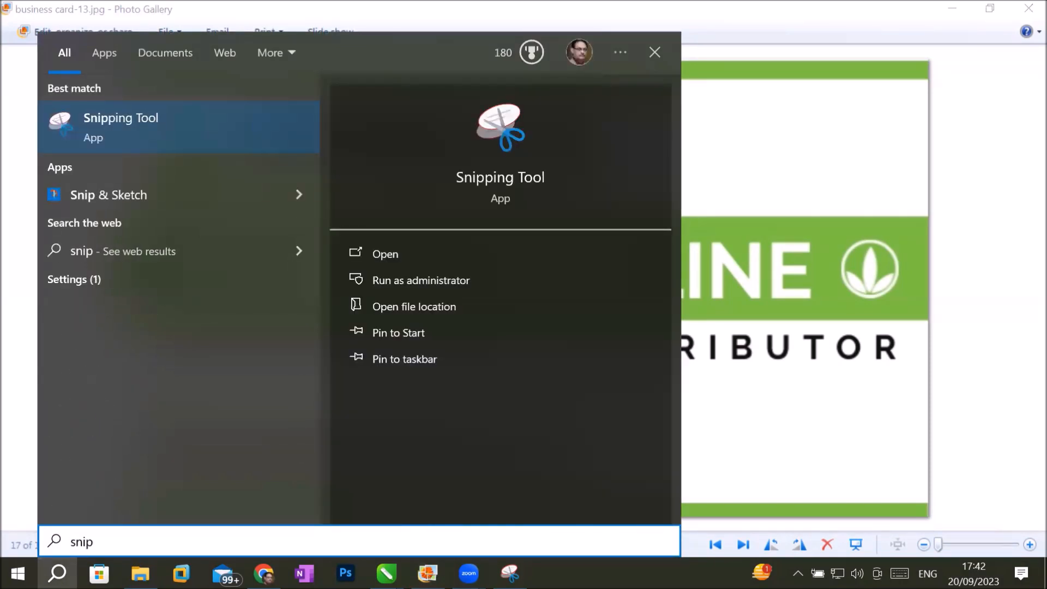
click(133, 124)
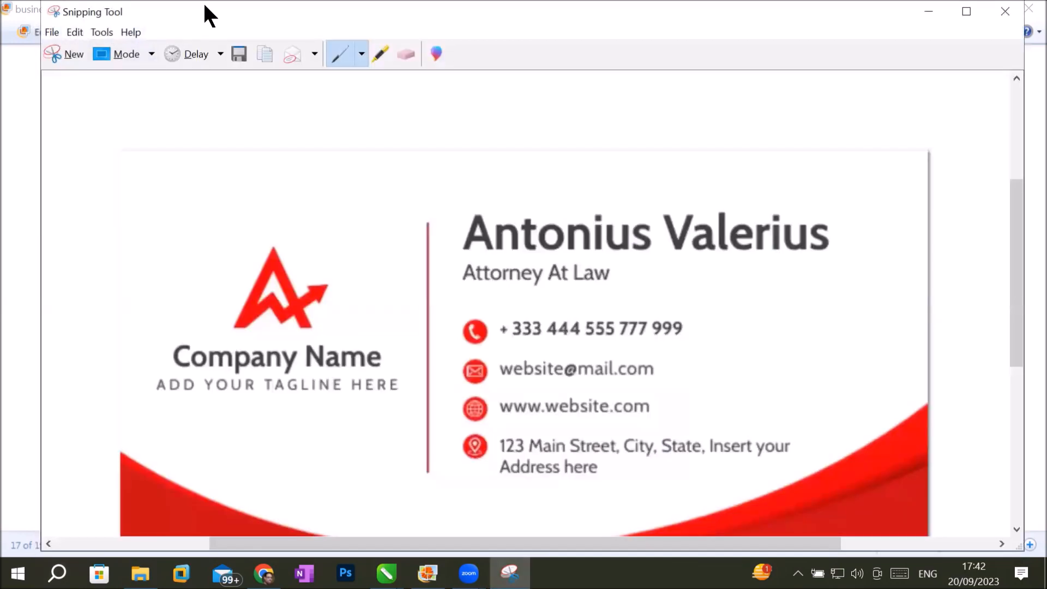
drag(210, 16, 250, 59)
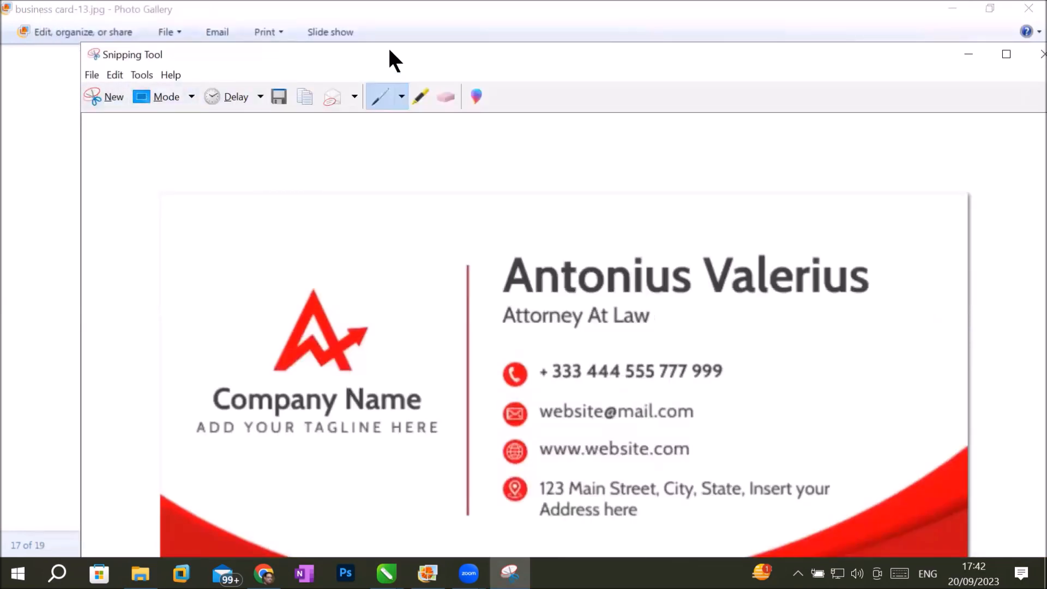
drag(394, 59, 352, 23)
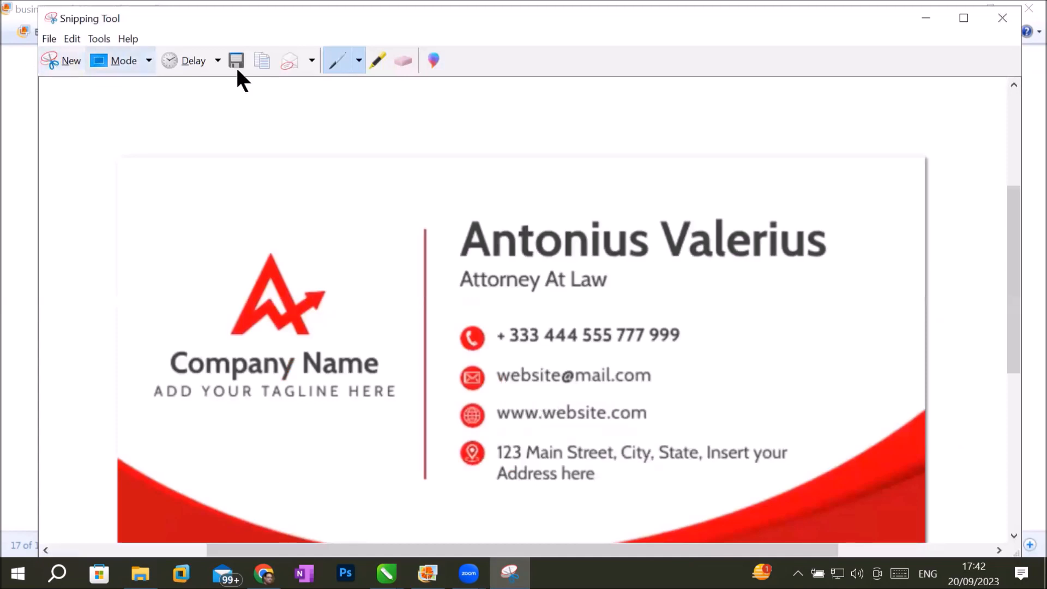
double_click(475, 22)
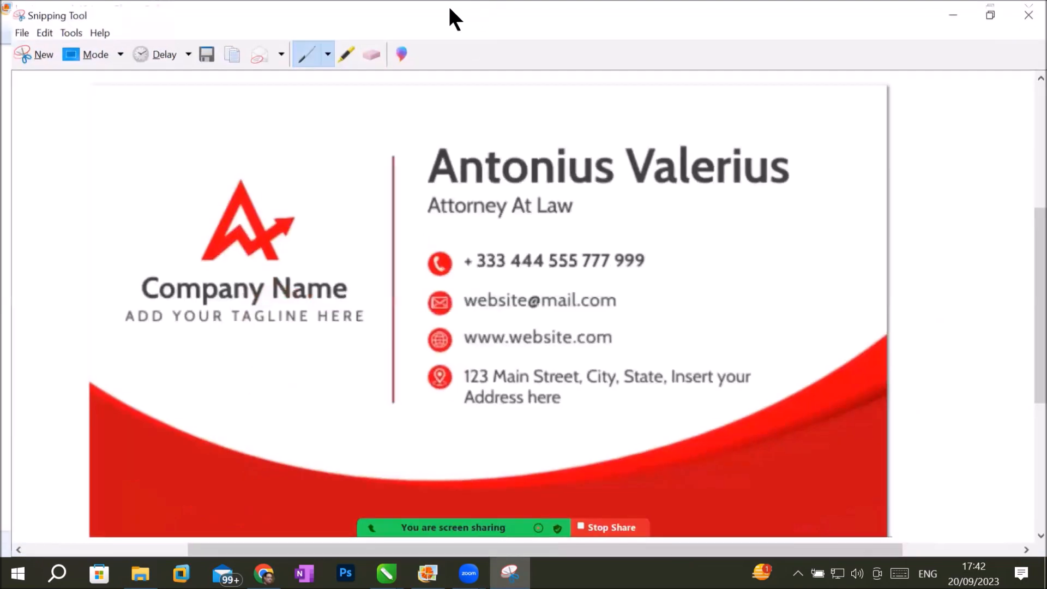
click(24, 47)
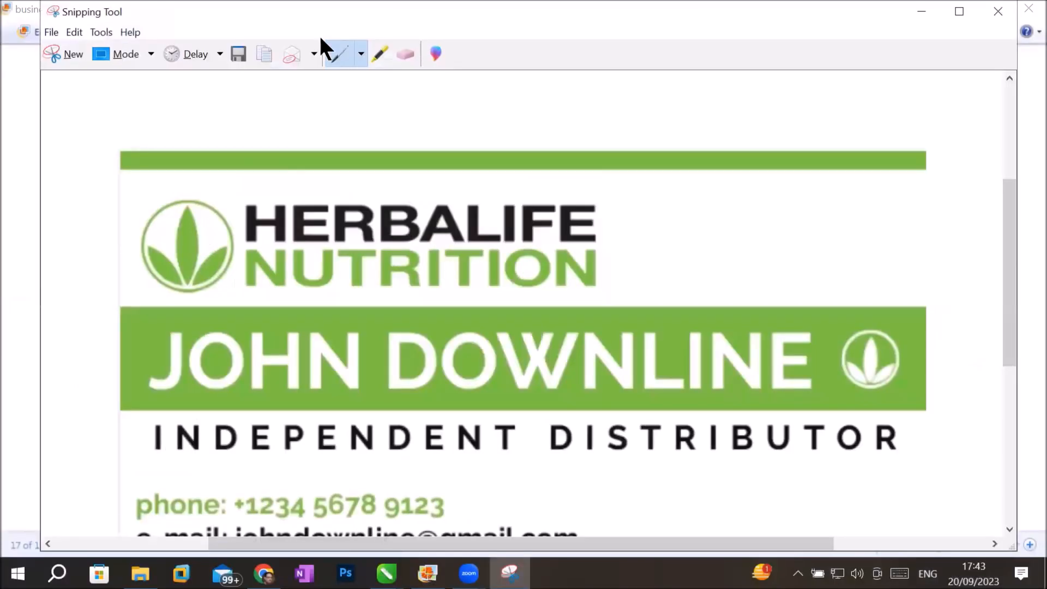
click(263, 54)
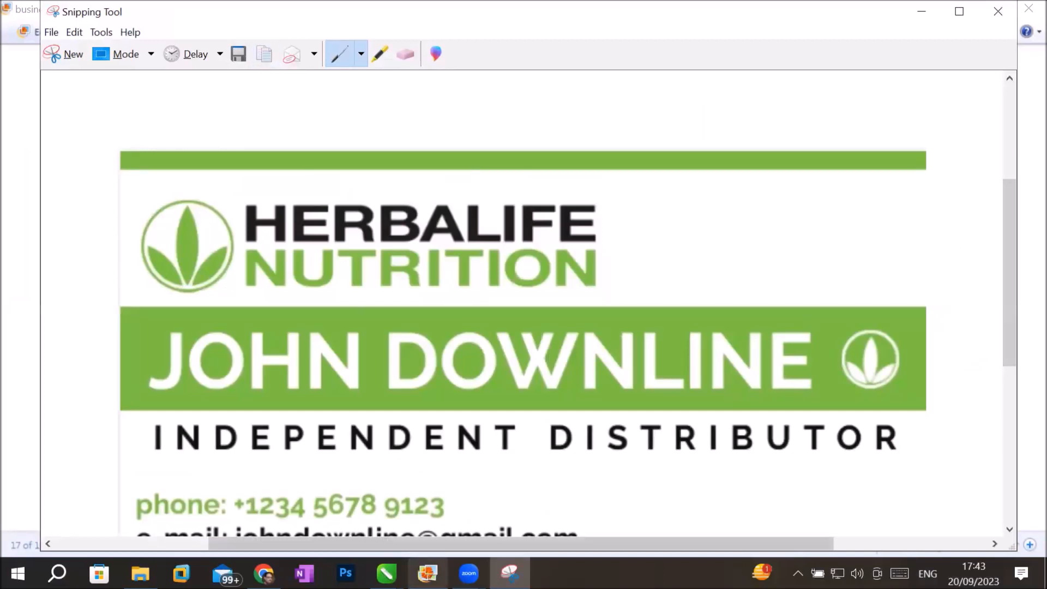
Switch to CorelDRAW and paste the captured Herbalife card into the business card practice document.
mouse_move(386, 572)
click(453, 486)
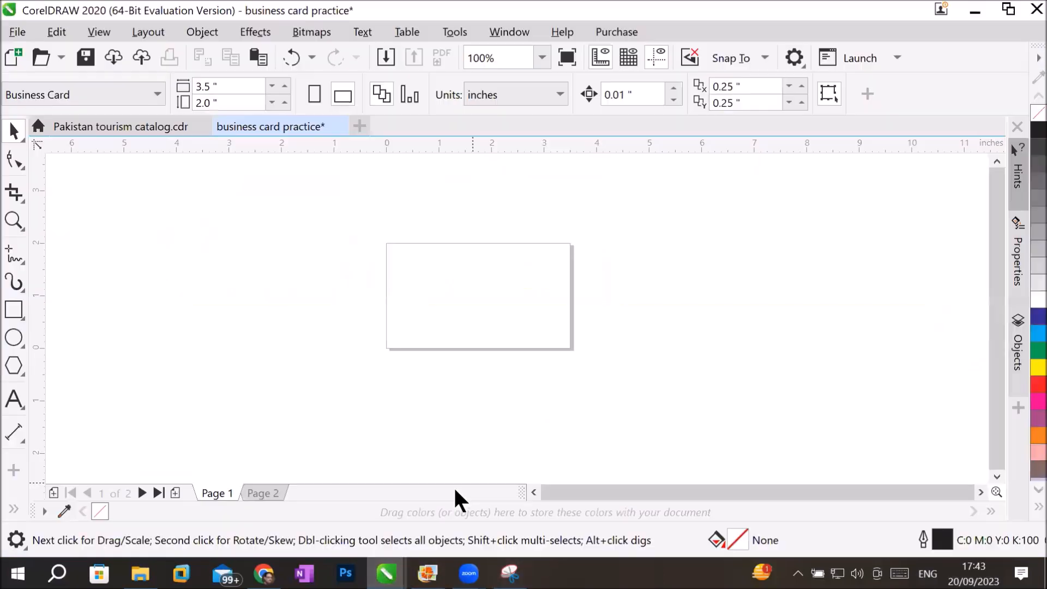
click(55, 31)
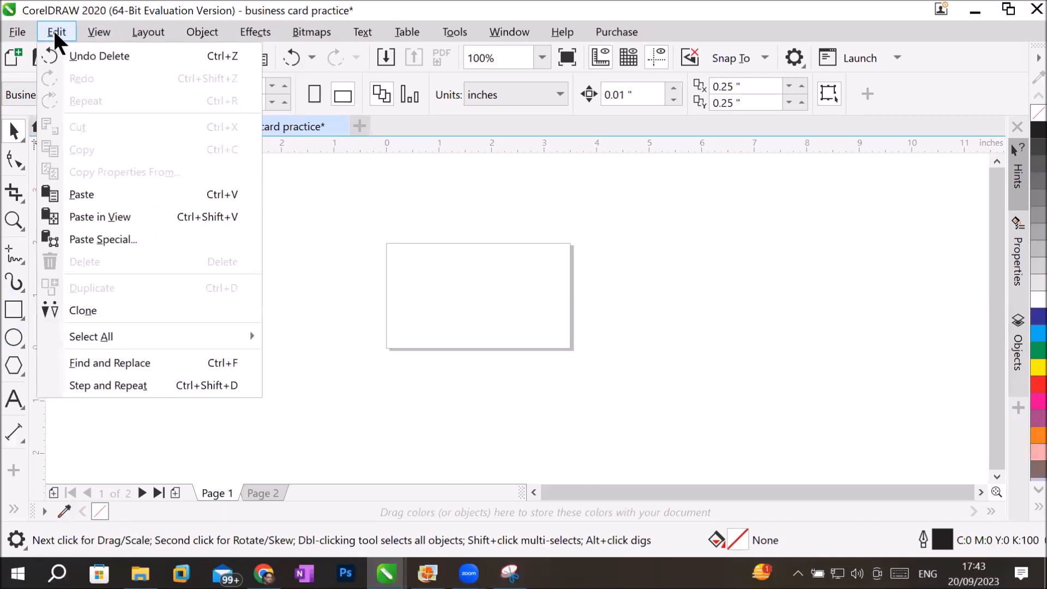
click(77, 194)
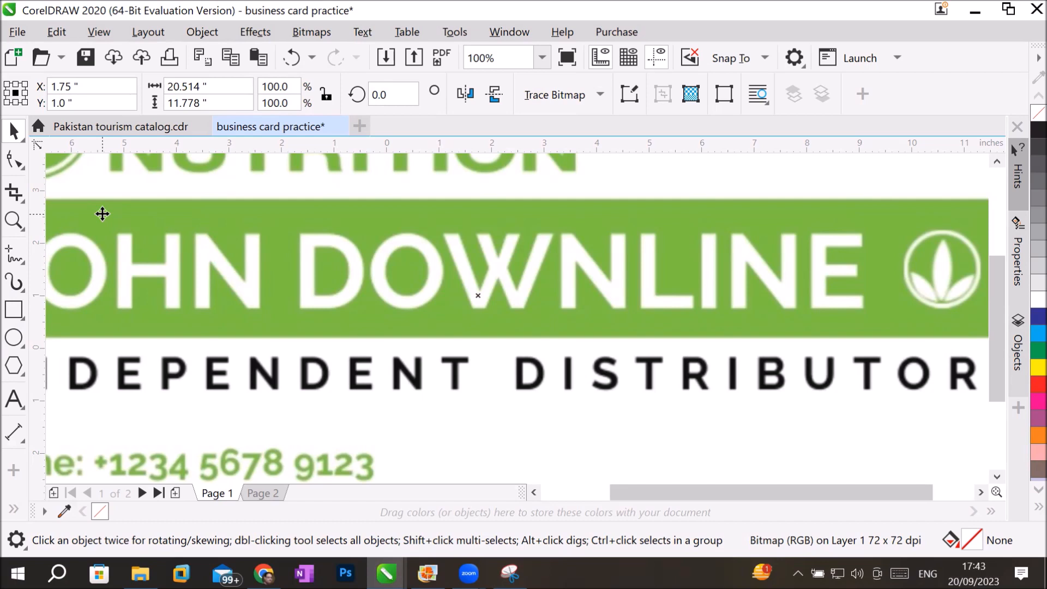
Scale the Herbalife card image proportionally to about 3.48 x 2.0 inches and place it just left of the blank page.
scroll(283, 215, down, 2)
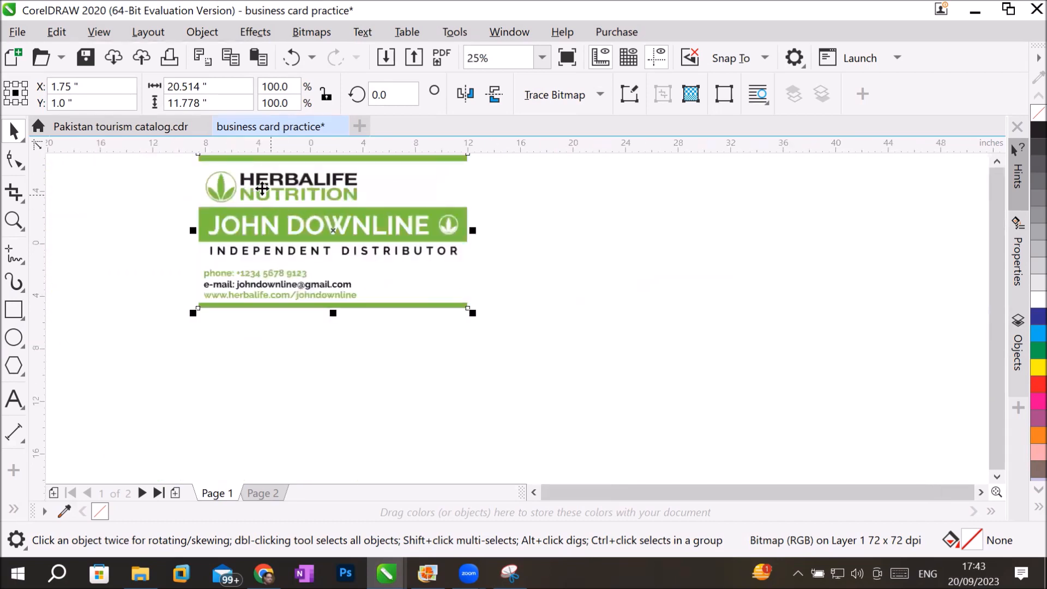
drag(191, 311, 279, 263)
drag(317, 231, 249, 245)
scroll(317, 205, up, 2)
drag(279, 197, 232, 224)
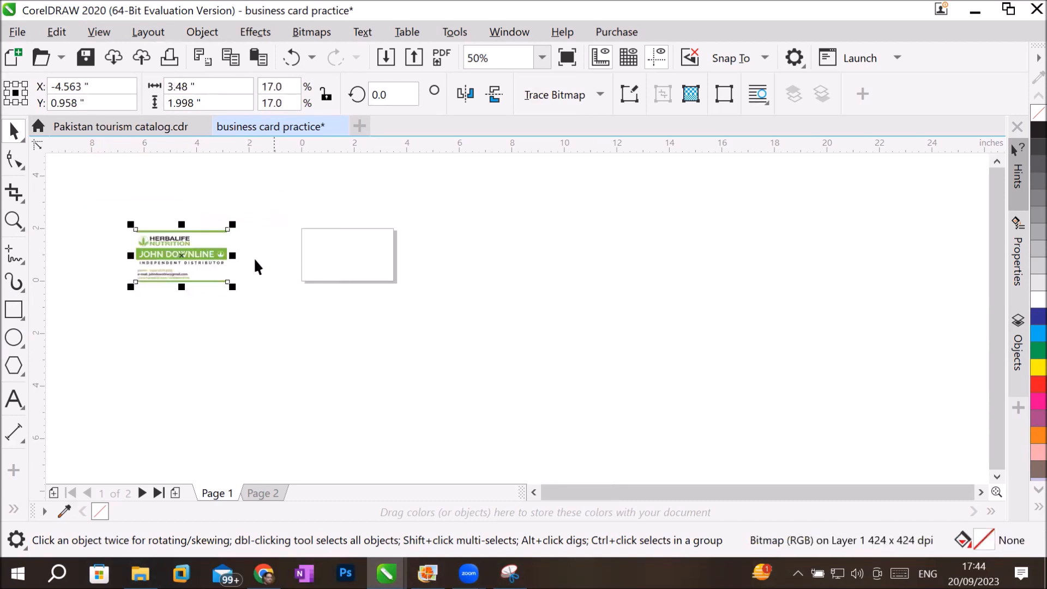
drag(200, 256, 254, 256)
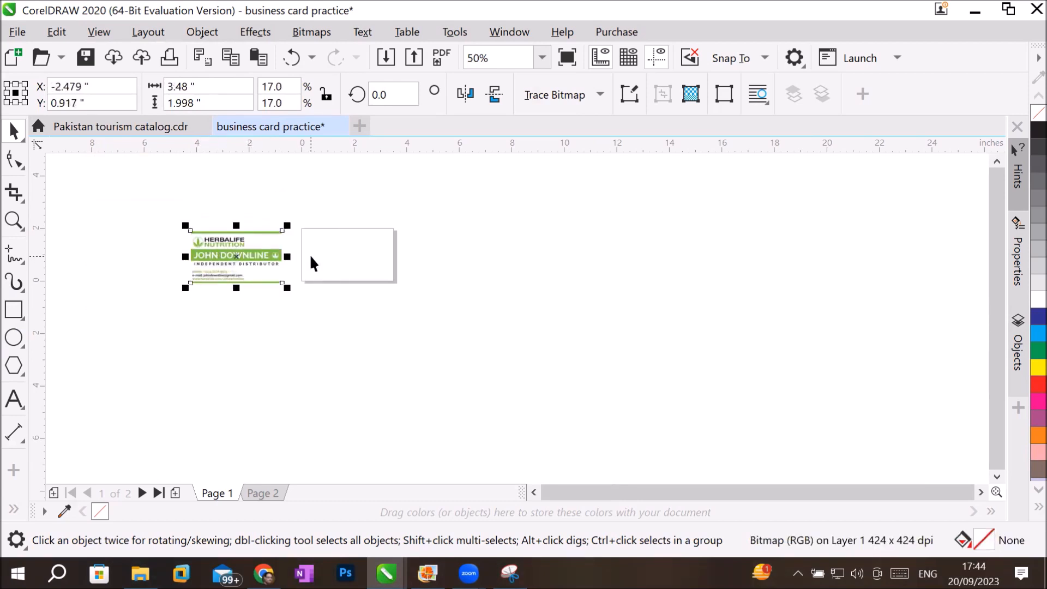
scroll(309, 254, up, 3)
drag(532, 492, 533, 492)
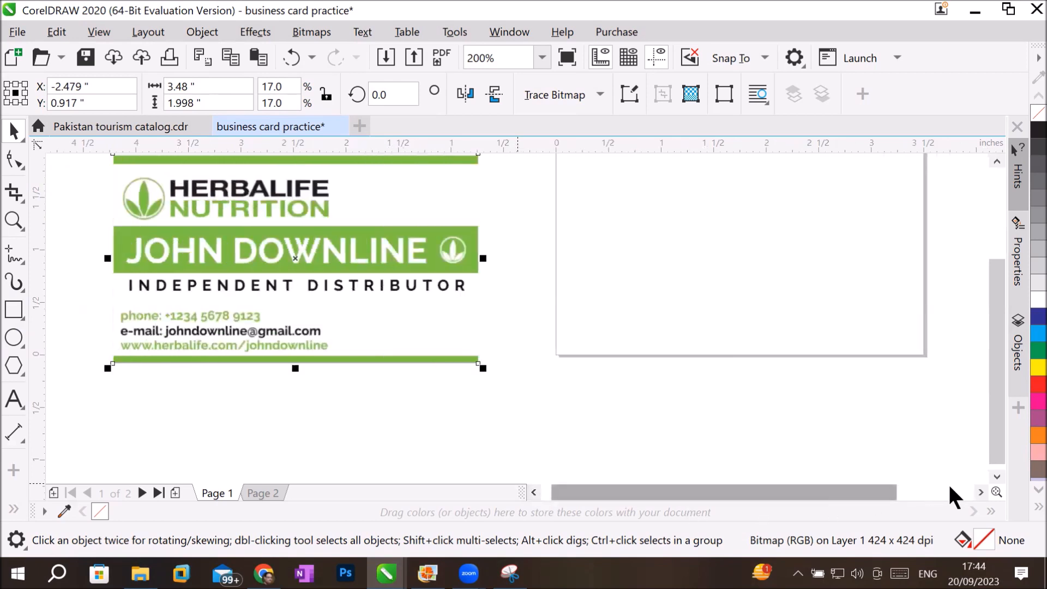
Move the Herbalife card image closer to the blank page's left edge, aligning its top with the page's top edge.
click(981, 492)
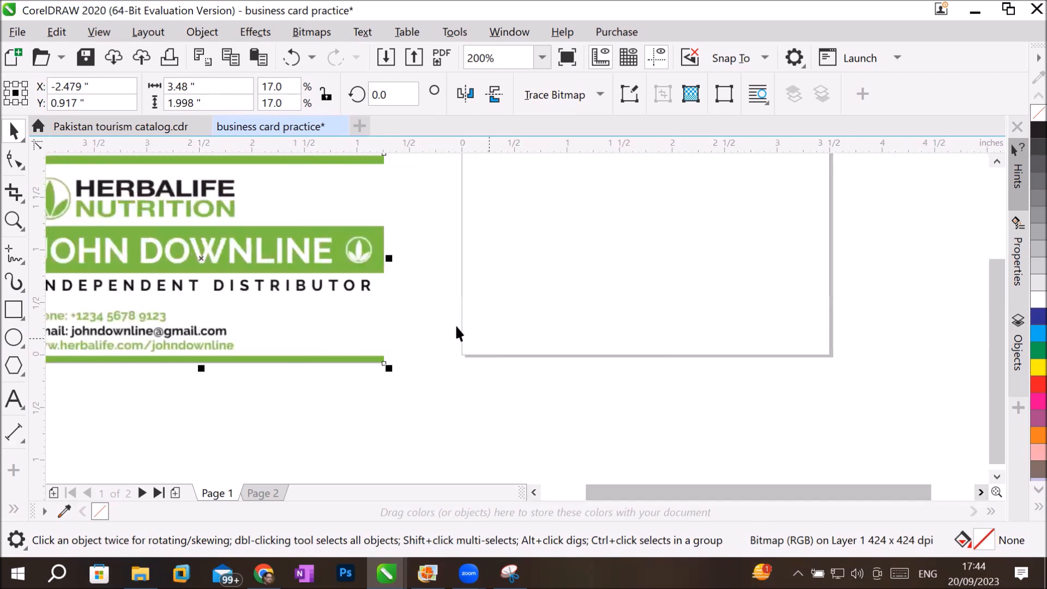
drag(280, 291, 315, 291)
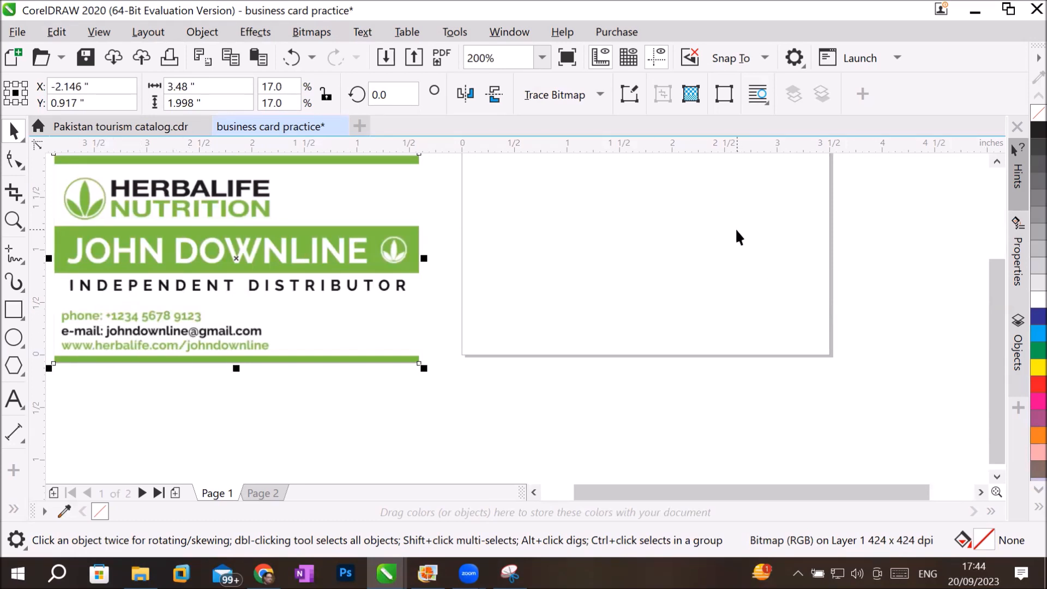
click(12, 217)
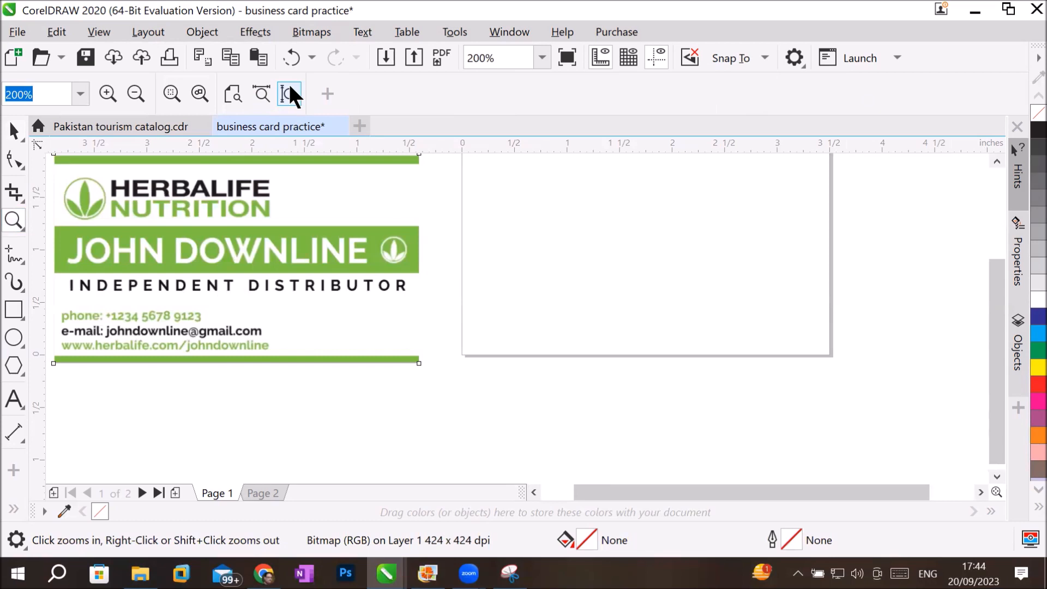
click(233, 95)
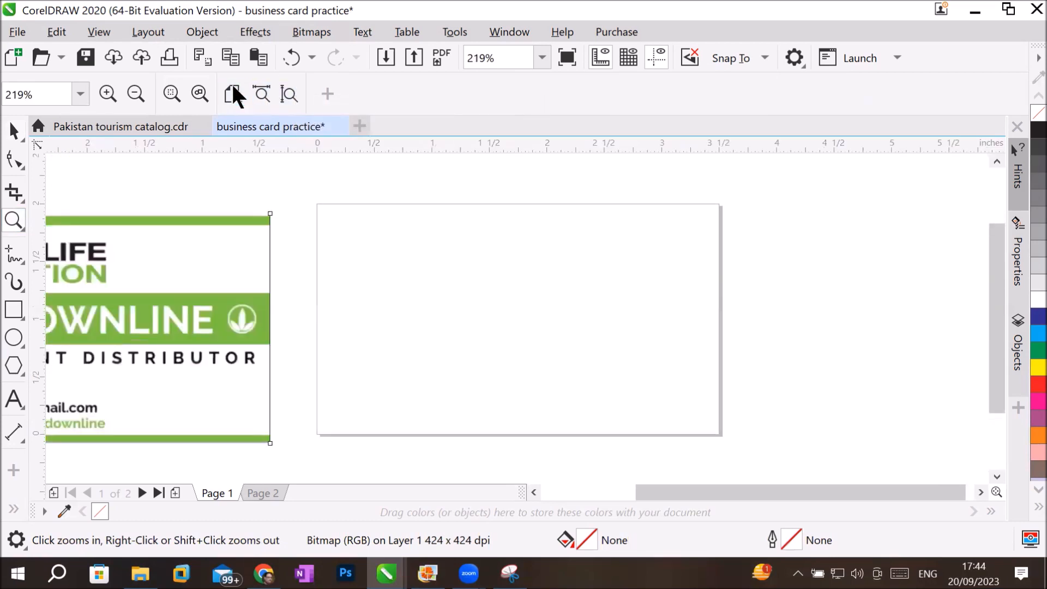
click(534, 492)
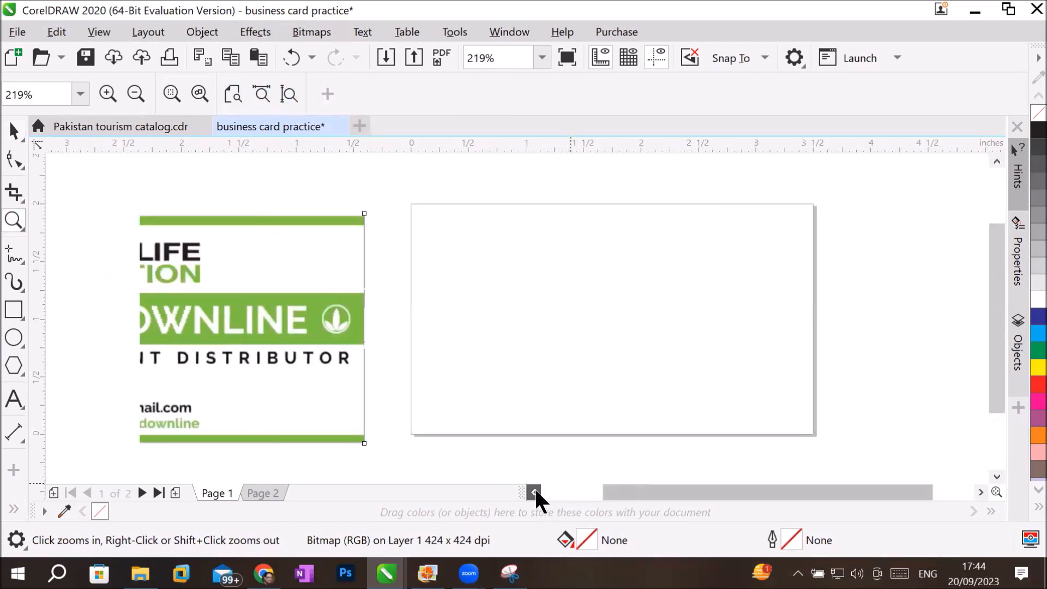
click(13, 131)
drag(286, 286, 323, 277)
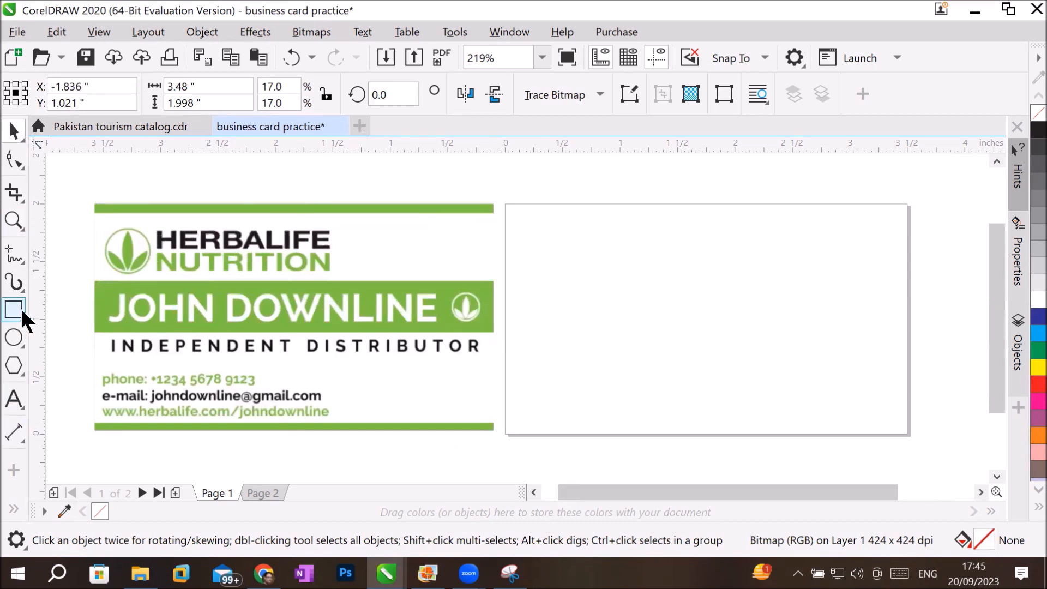
Draw a thin rectangle about 3.5 x 0.12 inches across the page's top edge and expand the full colour palette.
key(F6)
drag(508, 202, 909, 216)
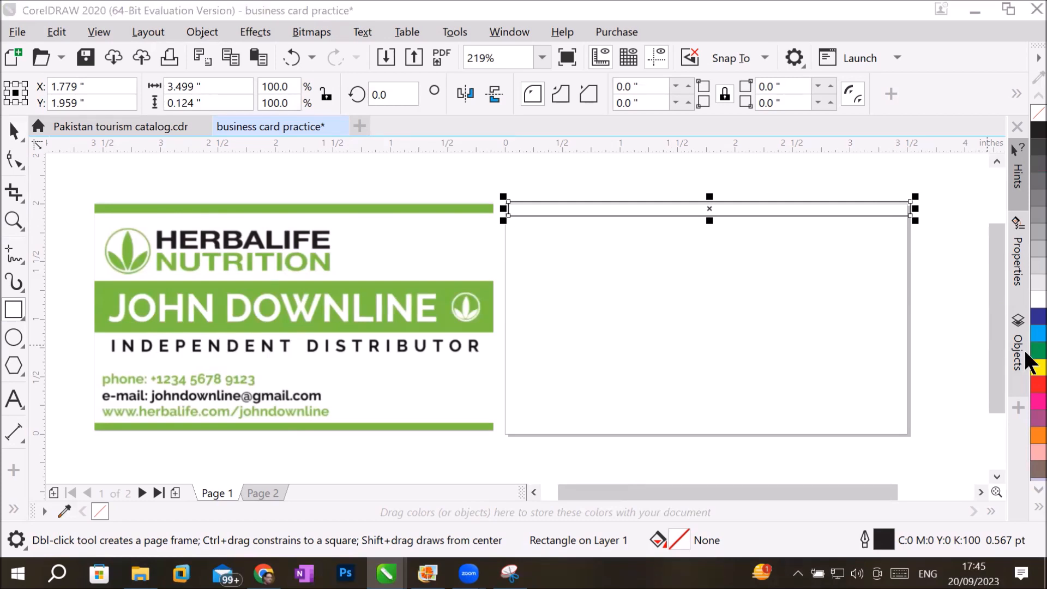
click(1026, 506)
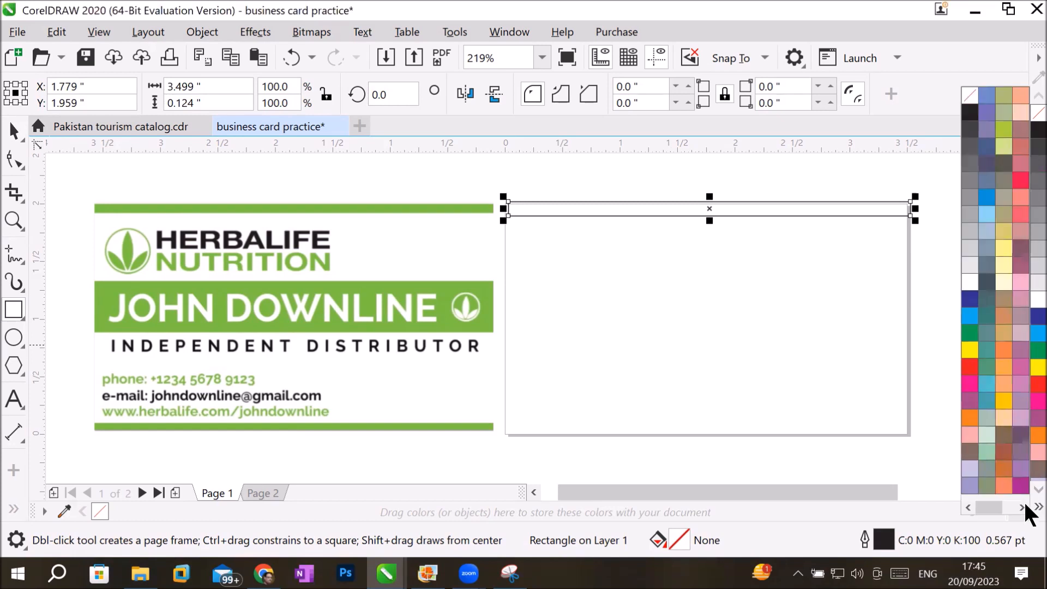
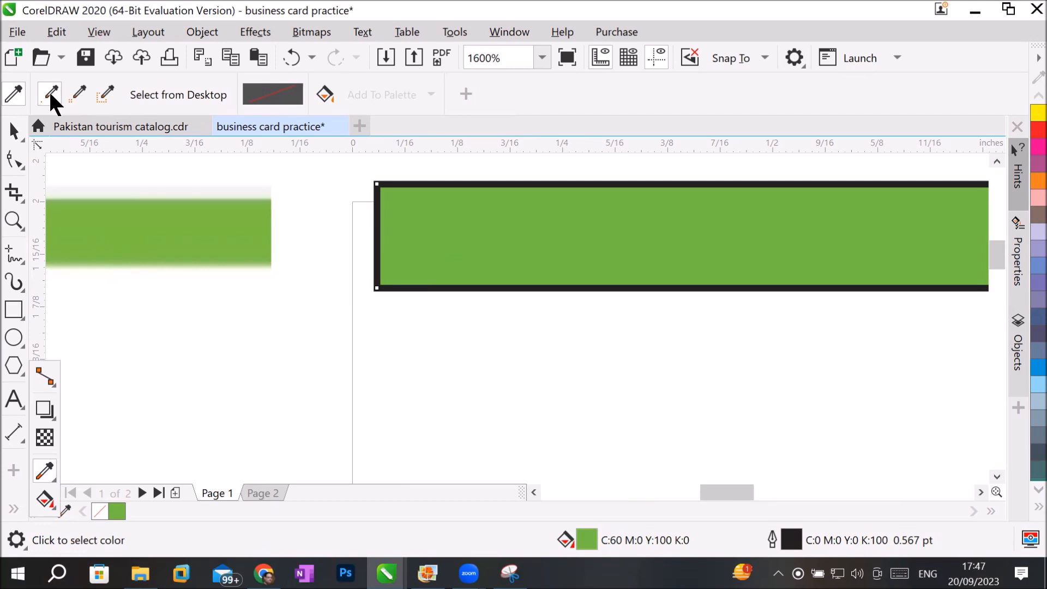
Fill the thin rectangle with green #7AC042 sampled from the reference card's upper bar and remove its outline.
click(50, 94)
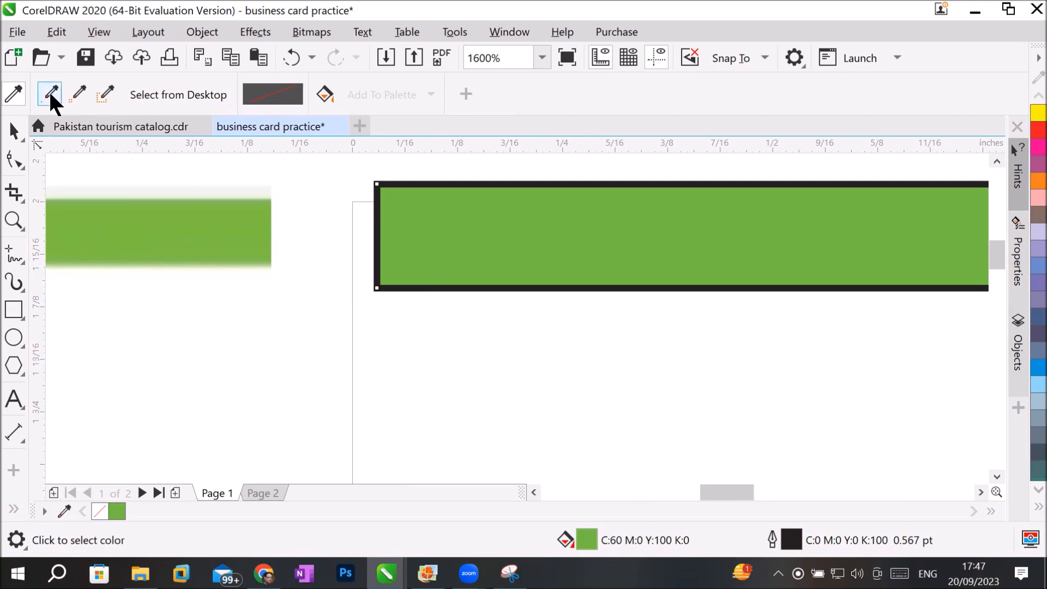
click(202, 217)
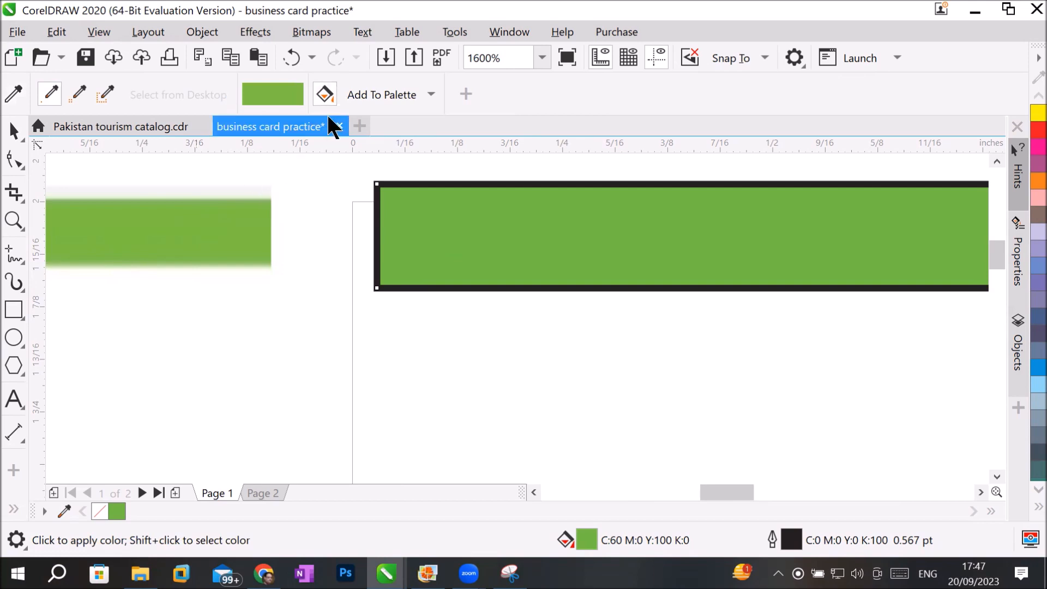
click(325, 93)
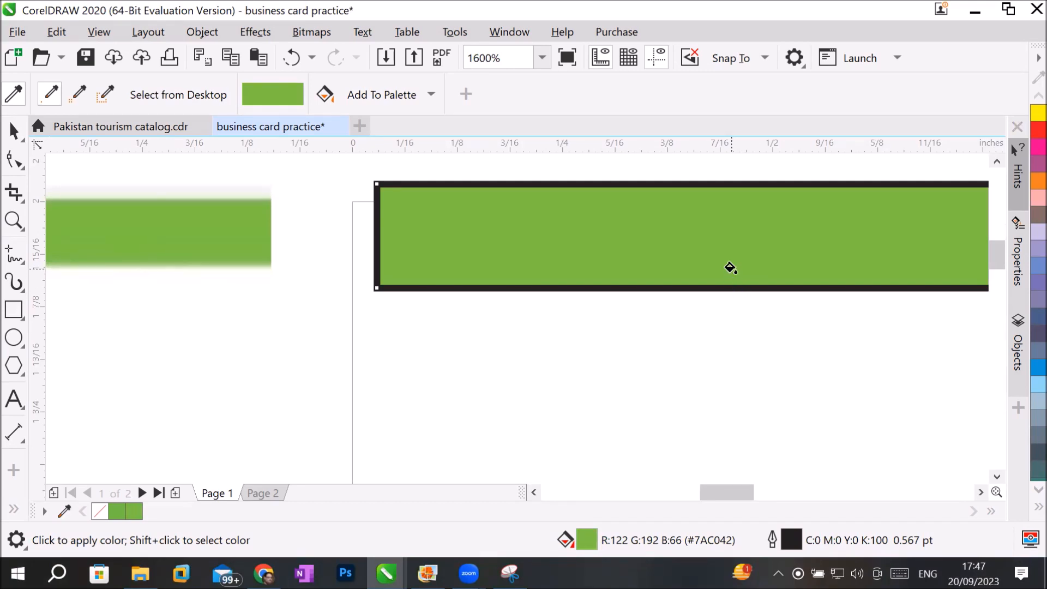
click(1025, 507)
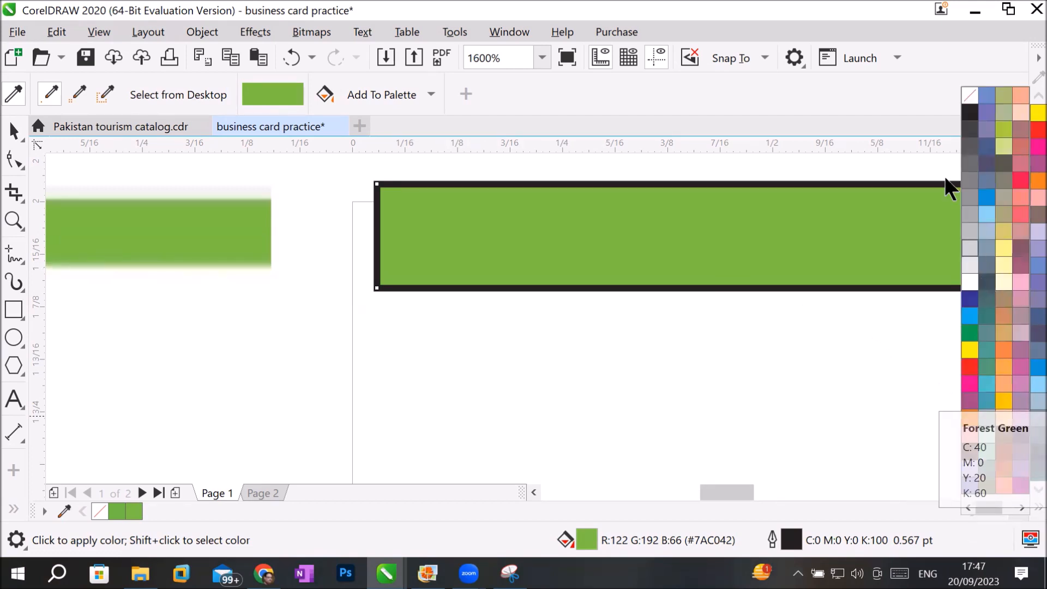
right_click(970, 101)
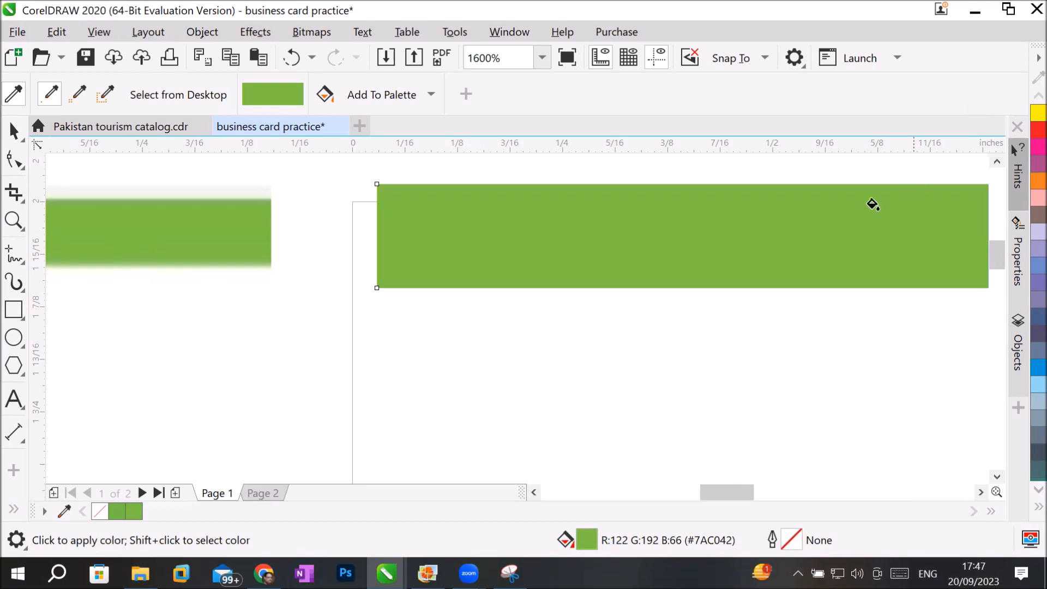
Align the green bar with the page's upper-left corner and reduce its height to about 0.081 inches to match the reference bar.
scroll(872, 208, down, 2)
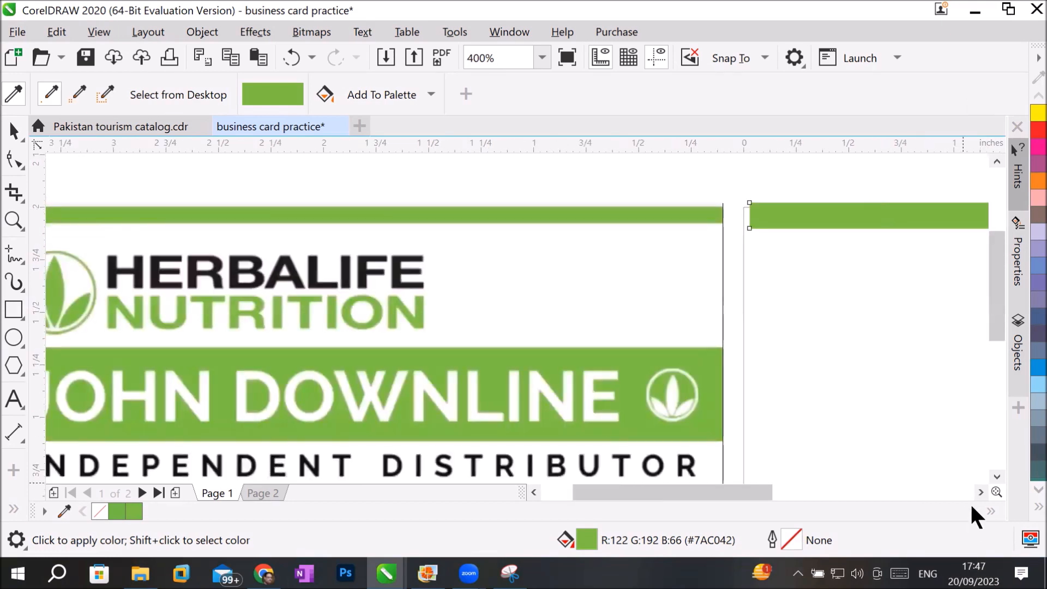
click(985, 494)
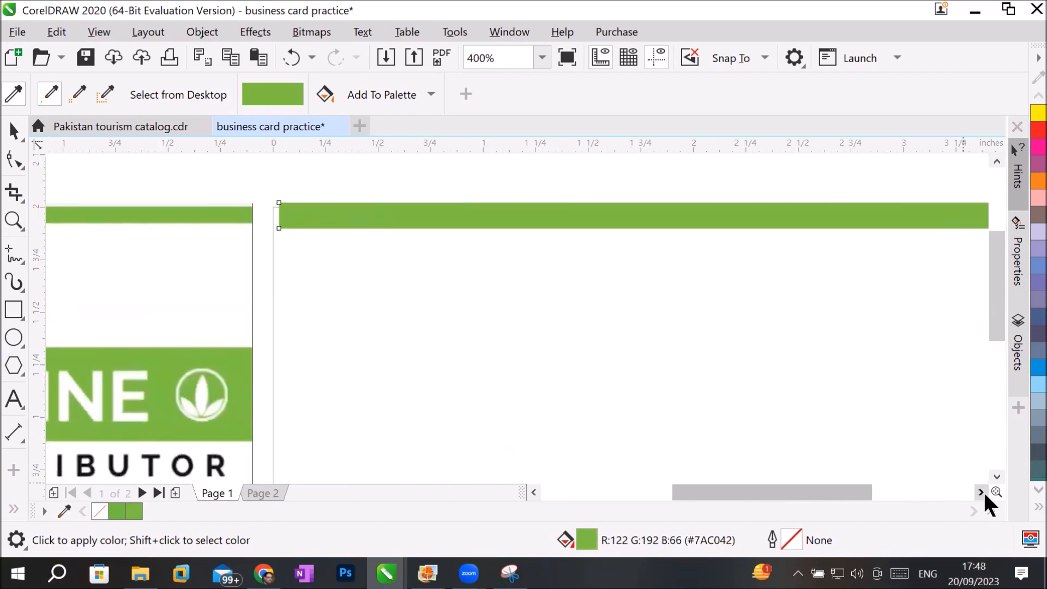
click(13, 131)
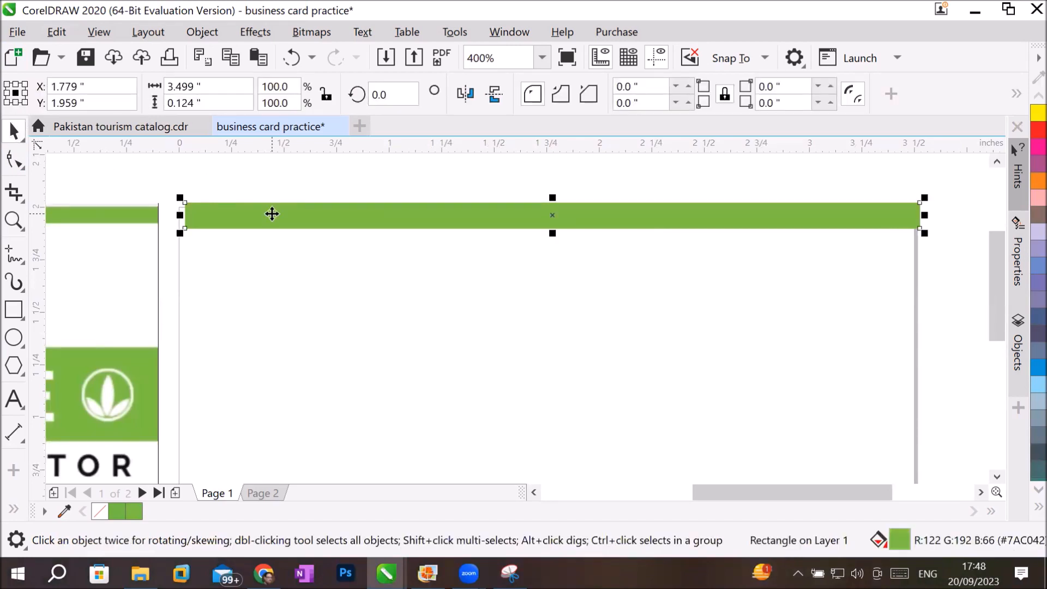
drag(271, 214, 270, 222)
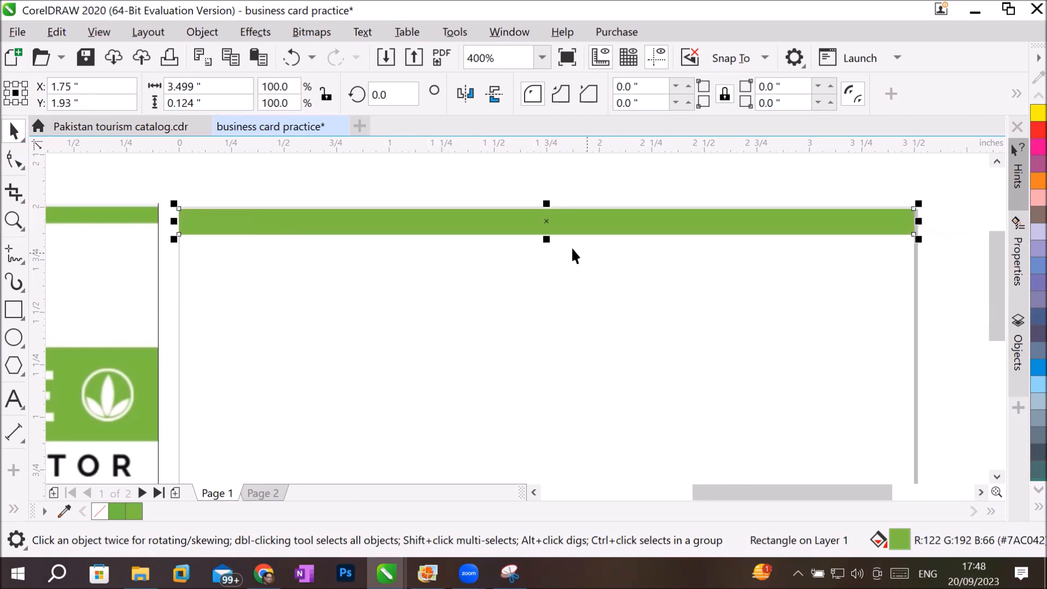
drag(546, 239, 547, 218)
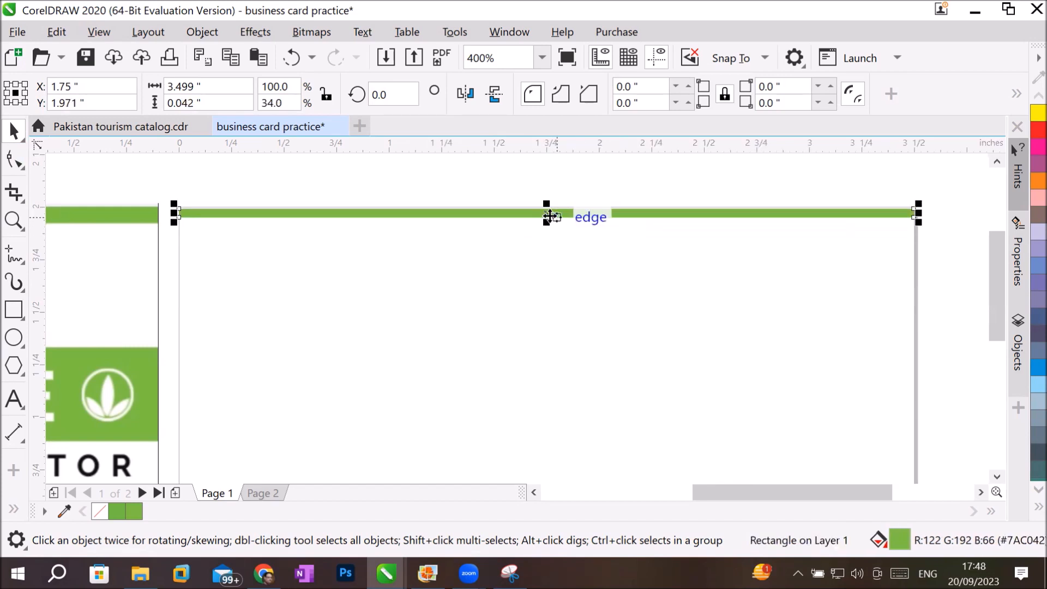
drag(550, 224, 549, 231)
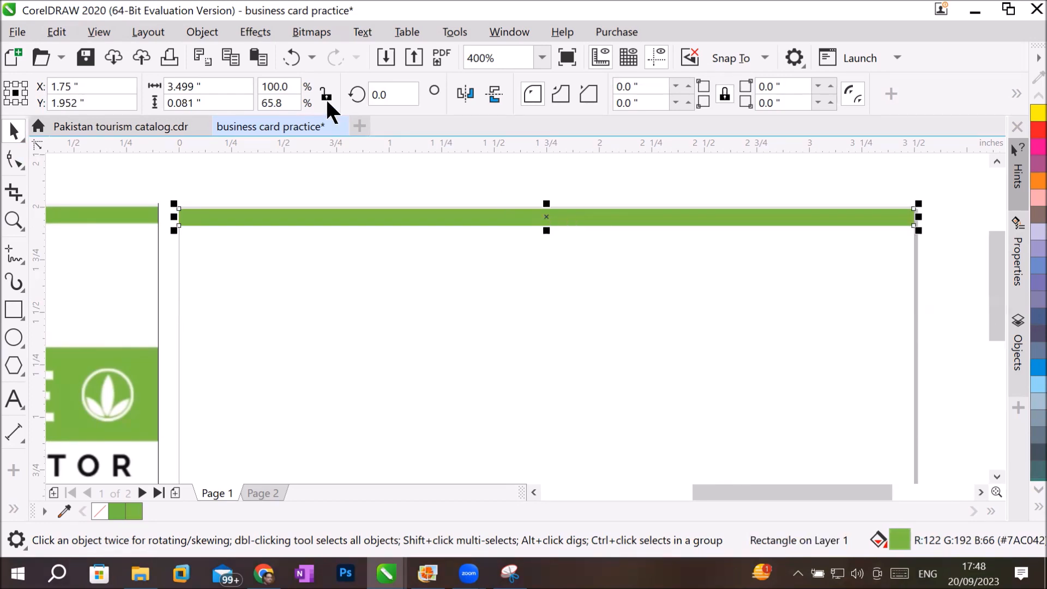
click(206, 31)
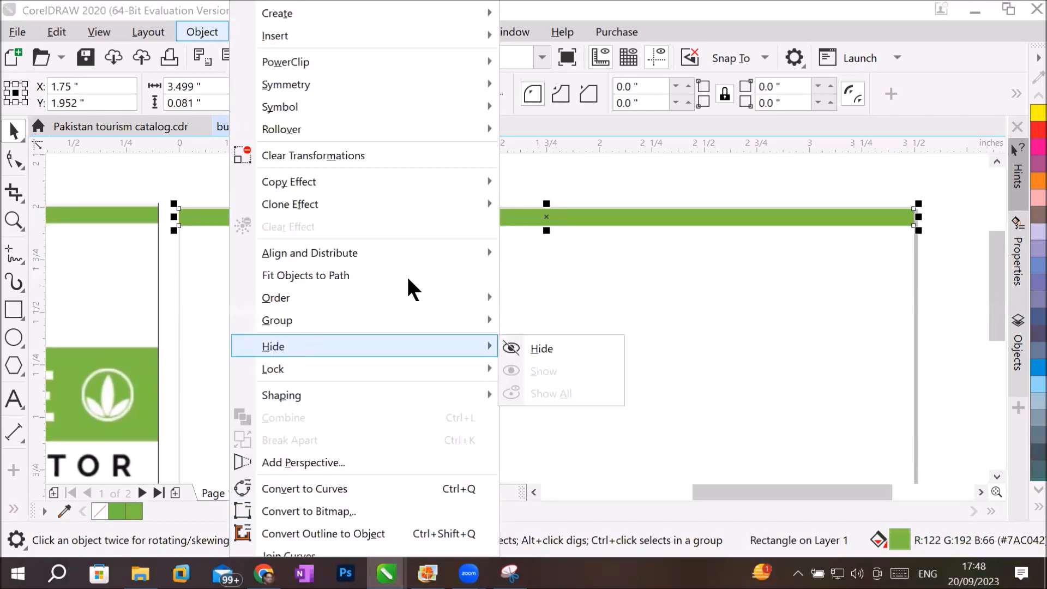
key(Escape)
key(Escape)
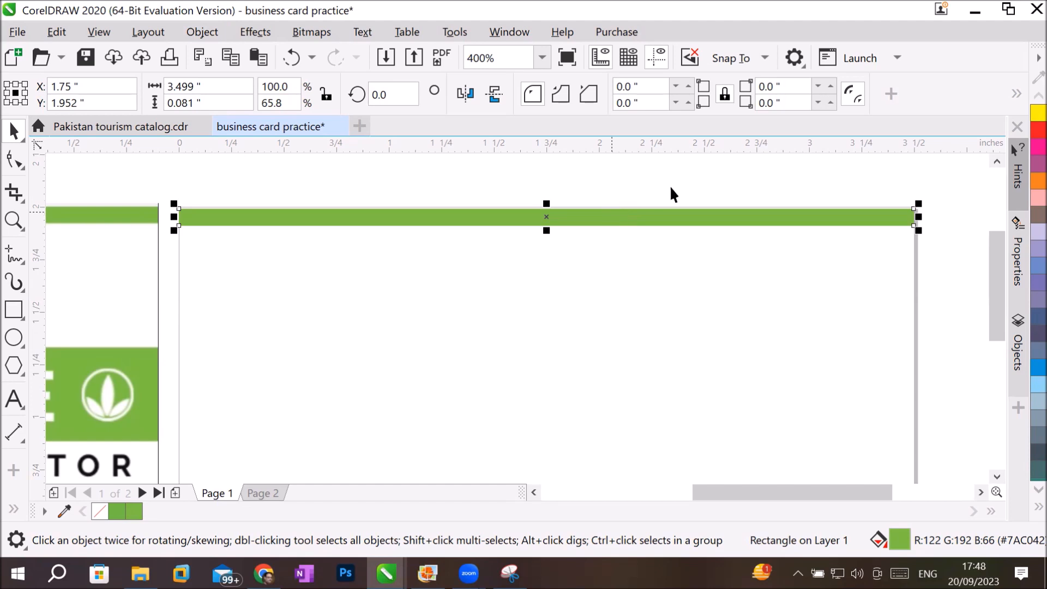
Set the user interface size to 175% in the customization options and apply it.
click(794, 57)
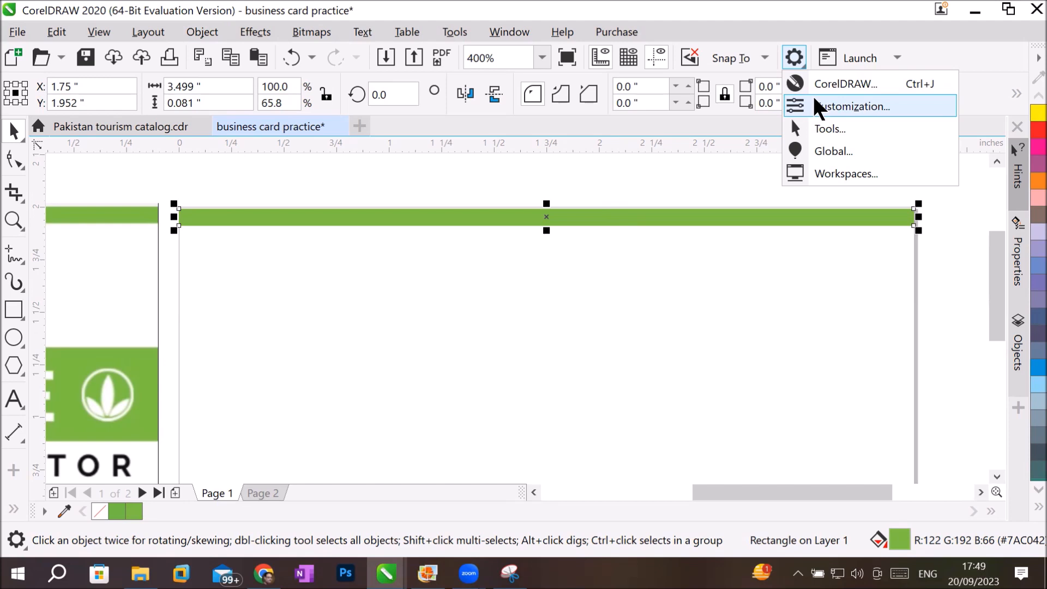
click(791, 57)
click(794, 60)
click(818, 64)
click(793, 61)
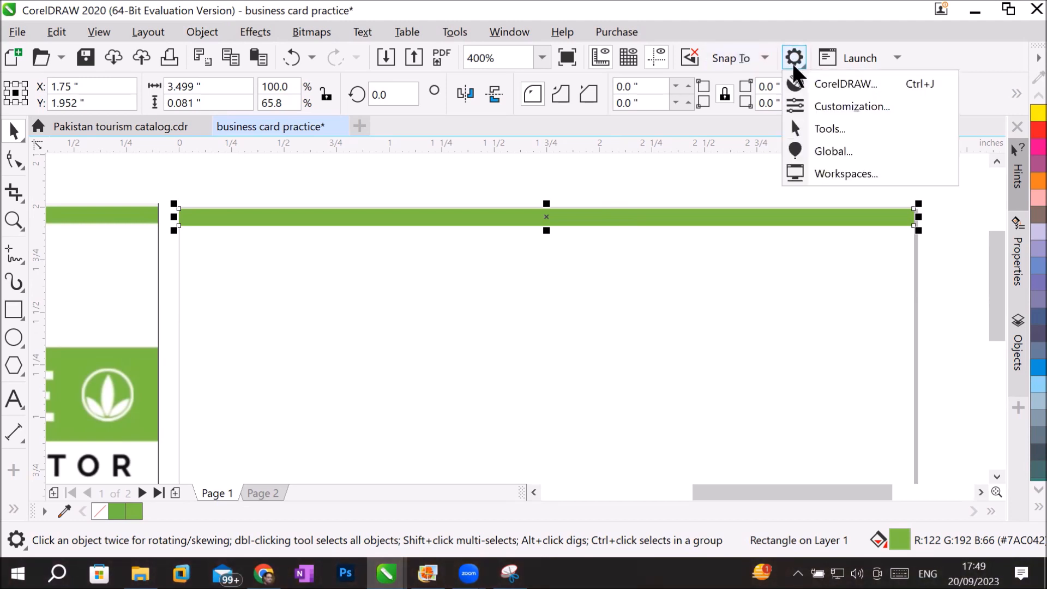
click(827, 103)
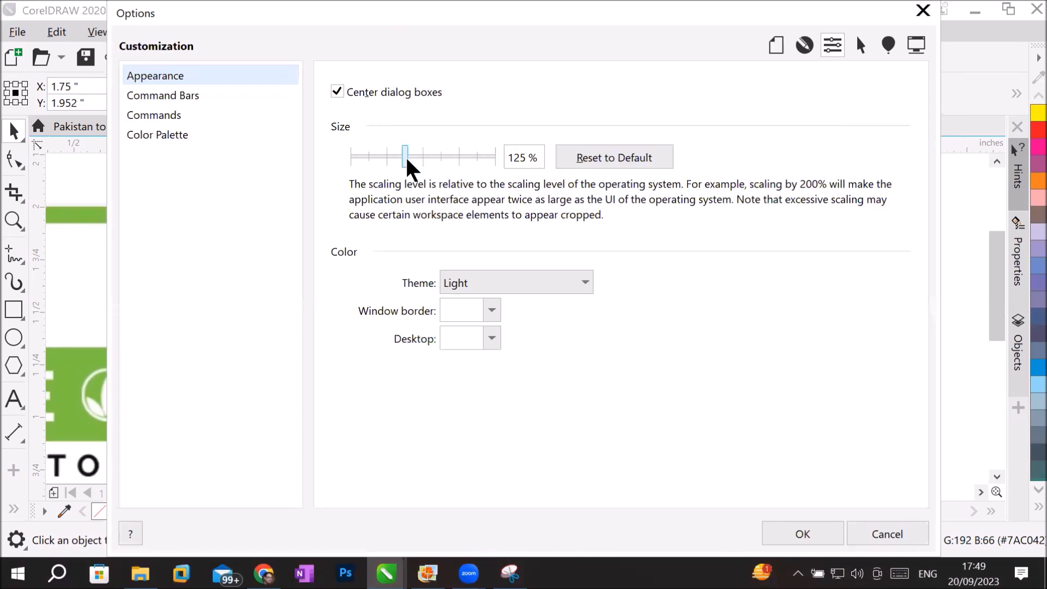
drag(412, 169, 511, 182)
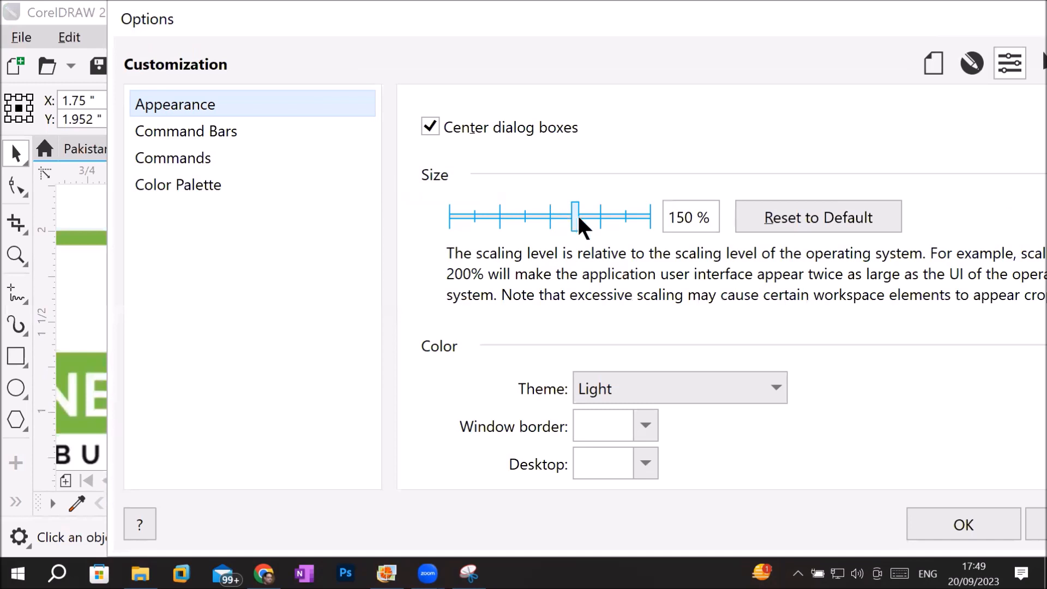
drag(579, 218, 602, 218)
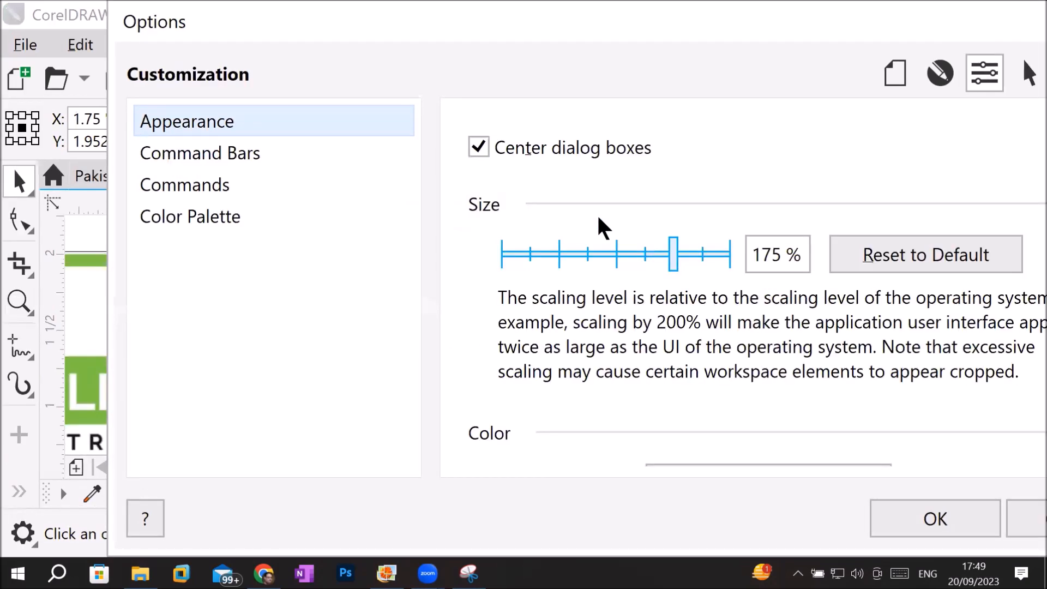
click(926, 516)
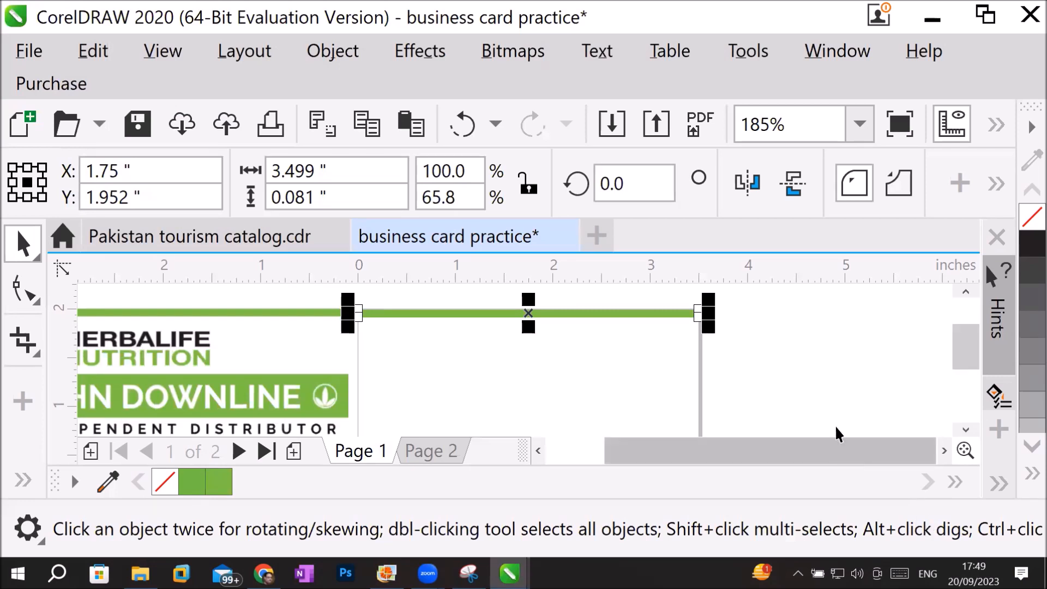
Reset the user interface size to 125% in the customization options and apply it.
scroll(827, 395, down, 3)
scroll(808, 402, up, 3)
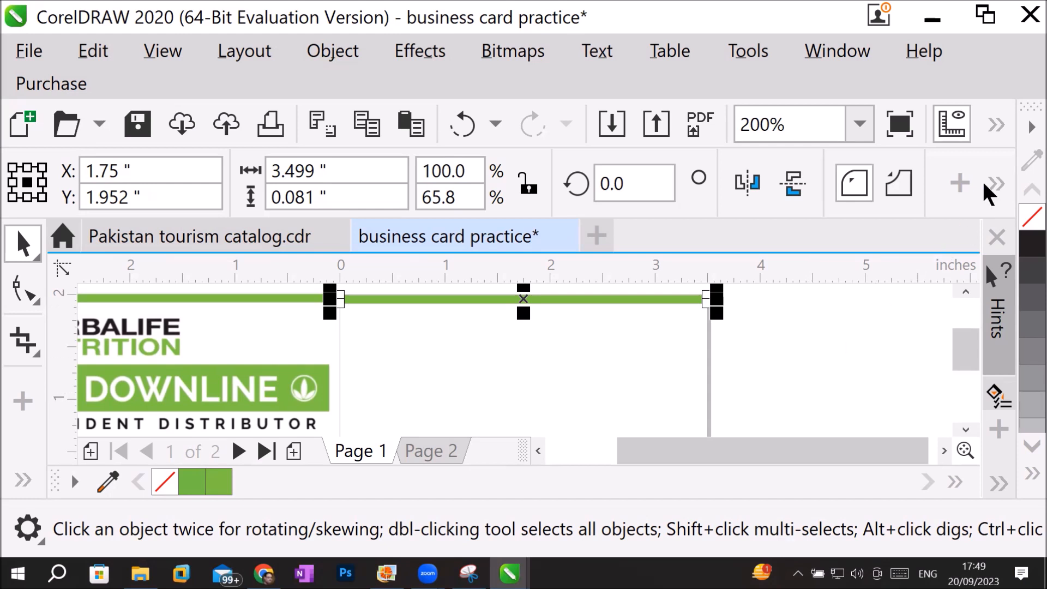
click(995, 125)
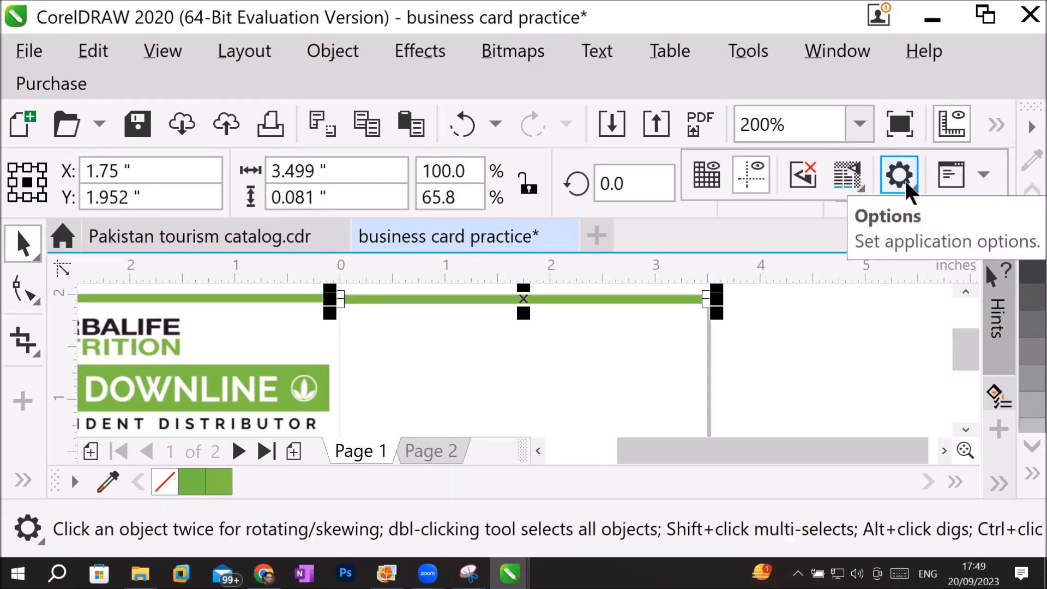
click(639, 82)
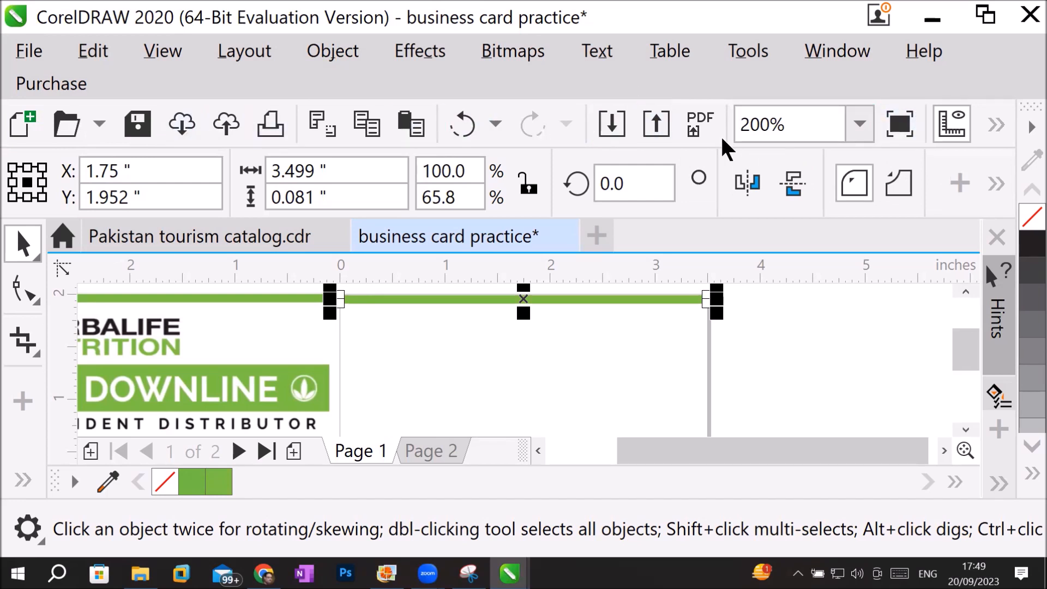
click(994, 126)
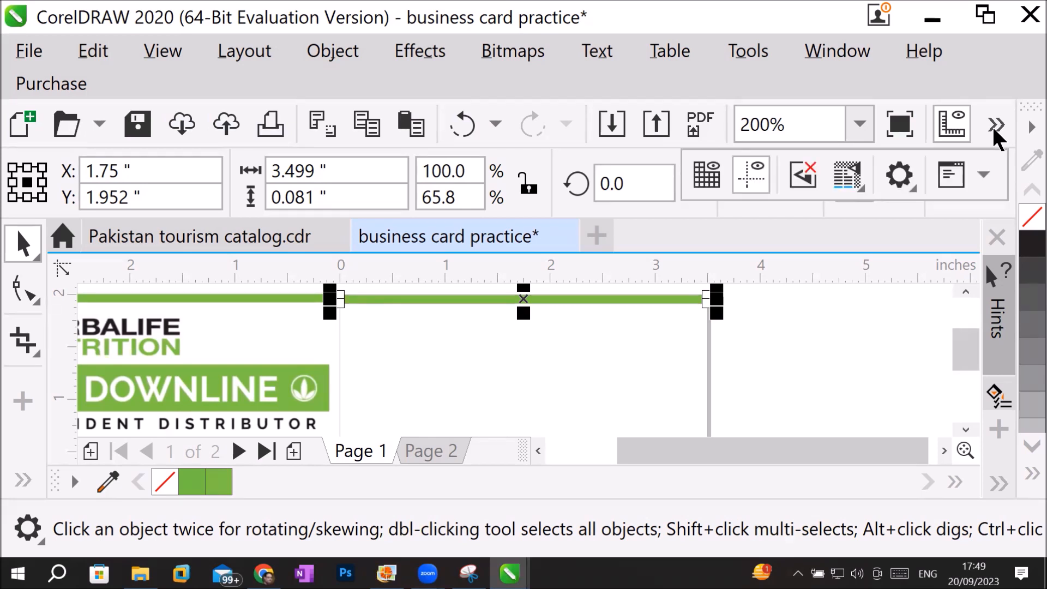
click(899, 172)
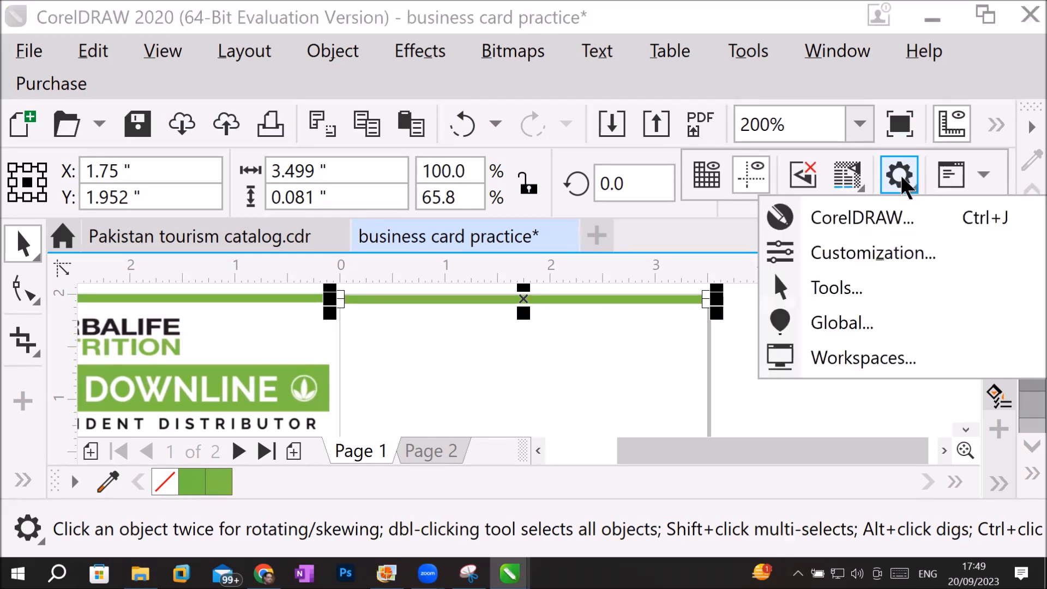
click(873, 251)
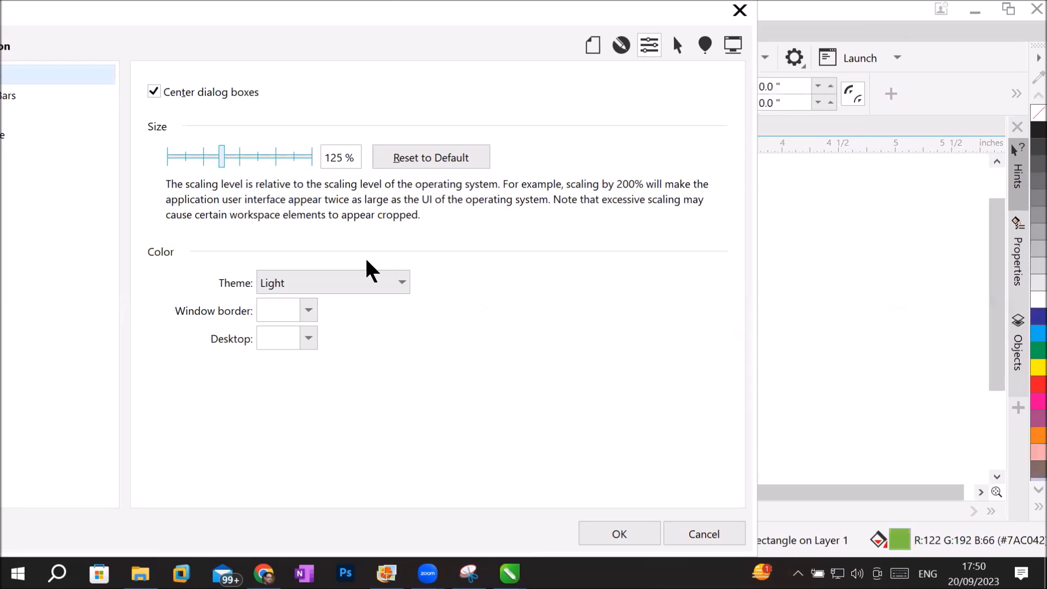
click(633, 529)
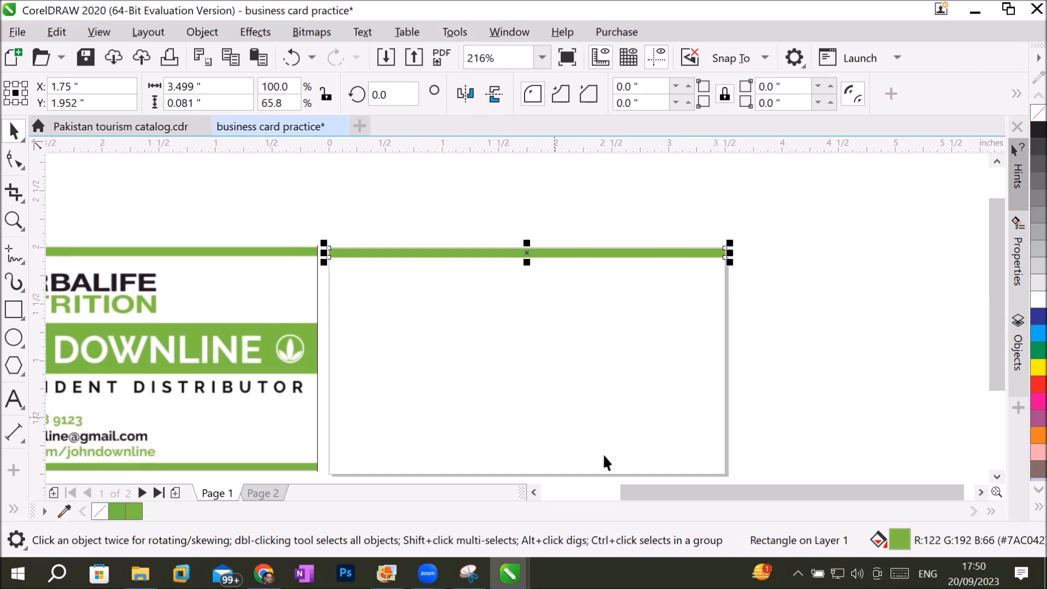
Add the artistic text HERBALIFE in 24 pt Arial near the blank page's upper edge.
drag(630, 488, 572, 491)
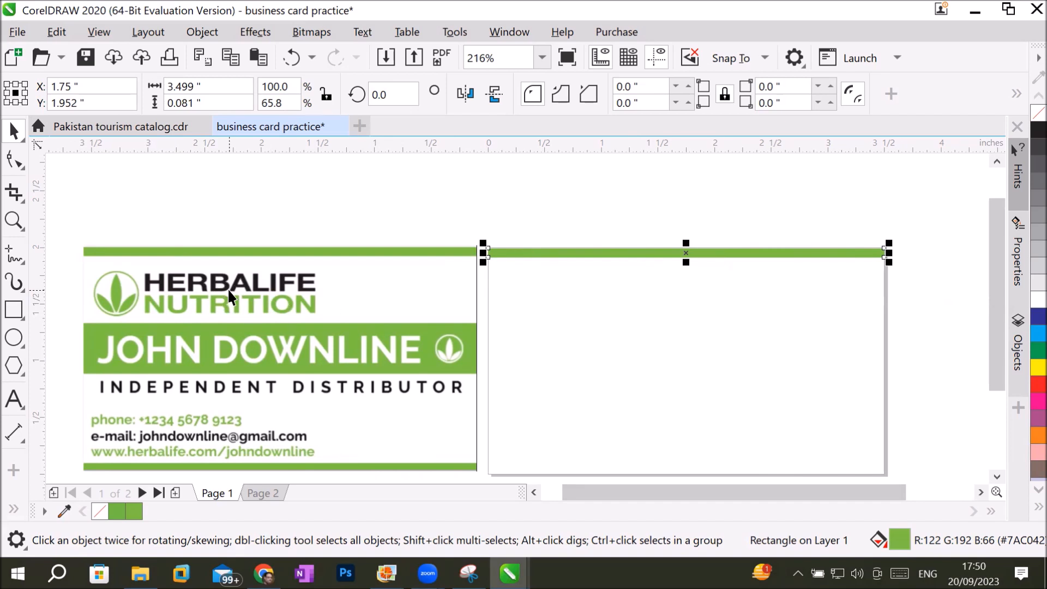
click(13, 398)
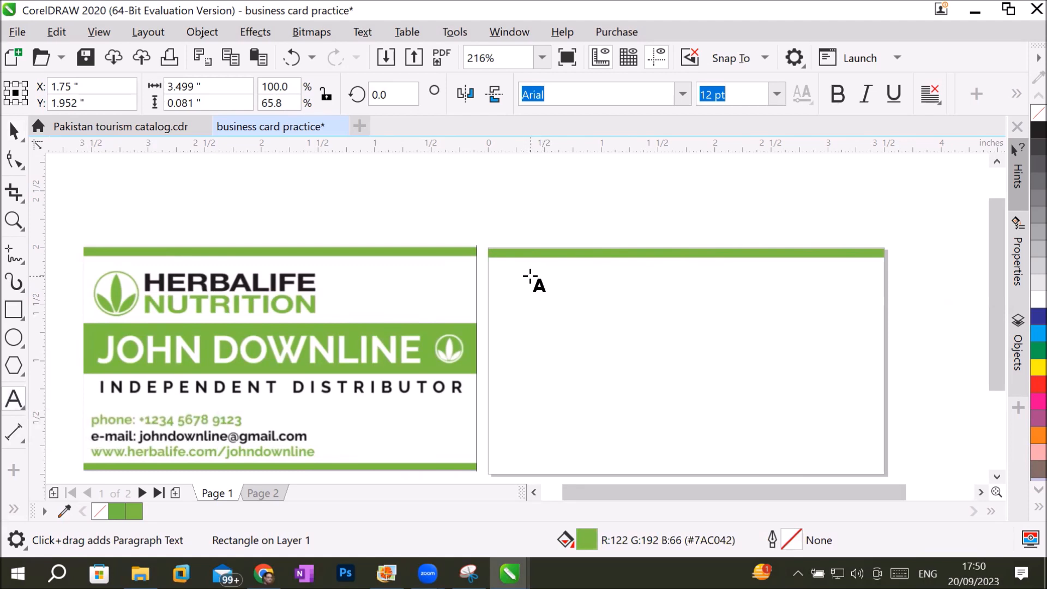
click(530, 278)
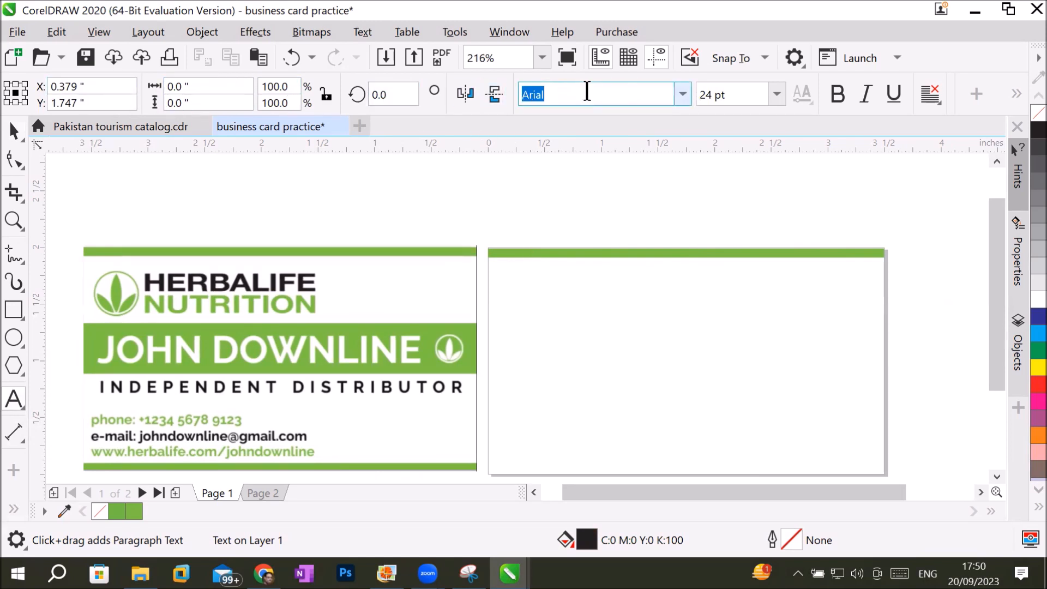
click(685, 93)
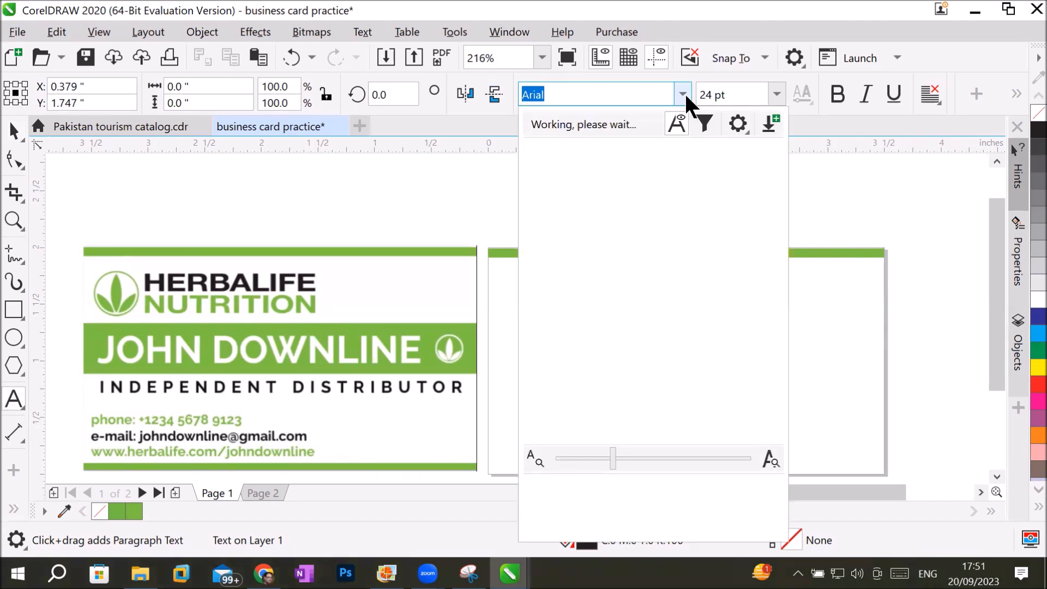
click(685, 93)
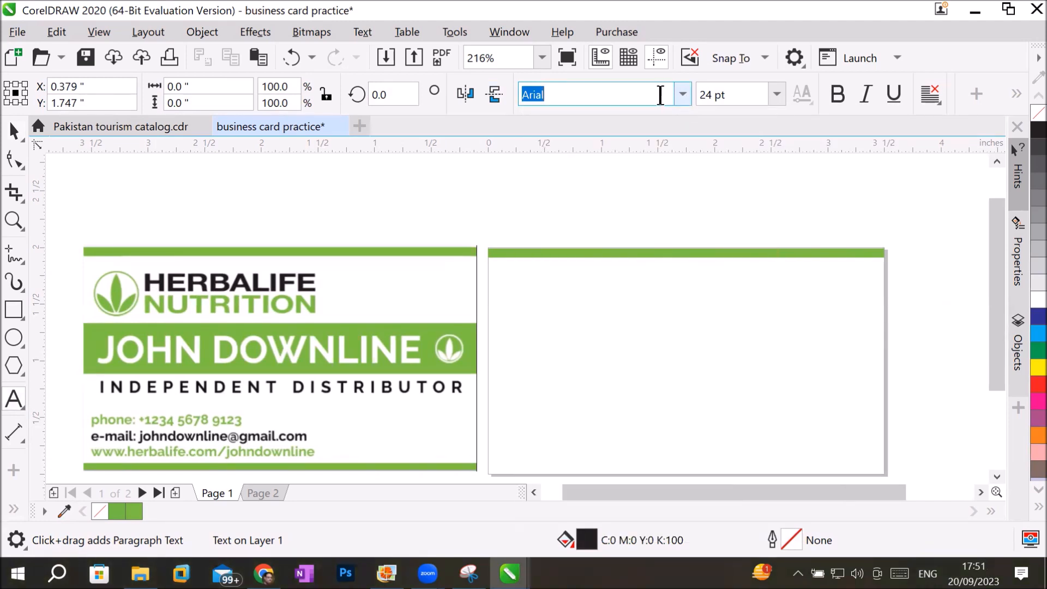
click(541, 283)
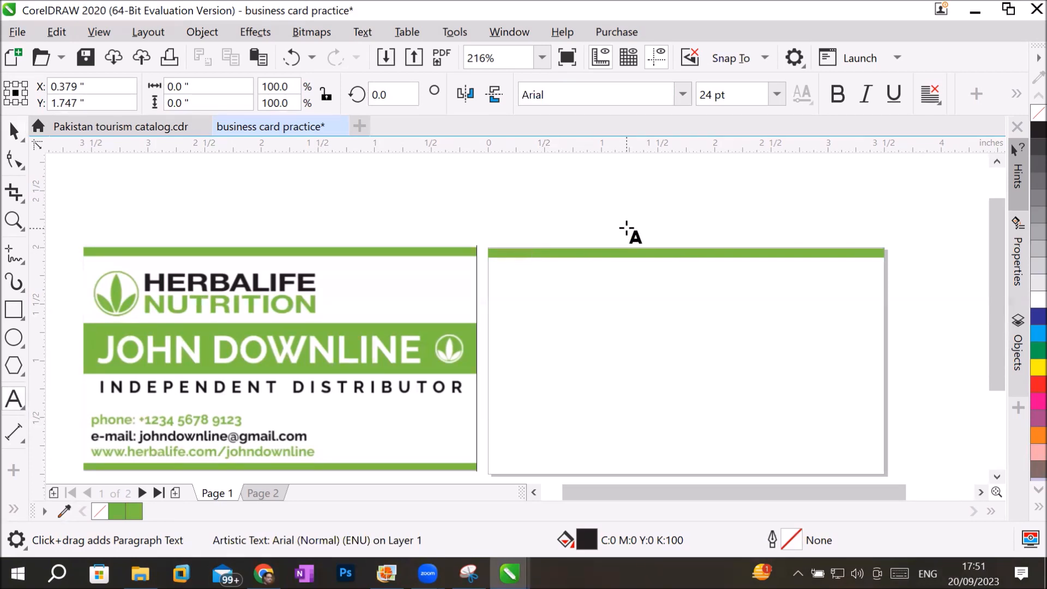
text(Her)
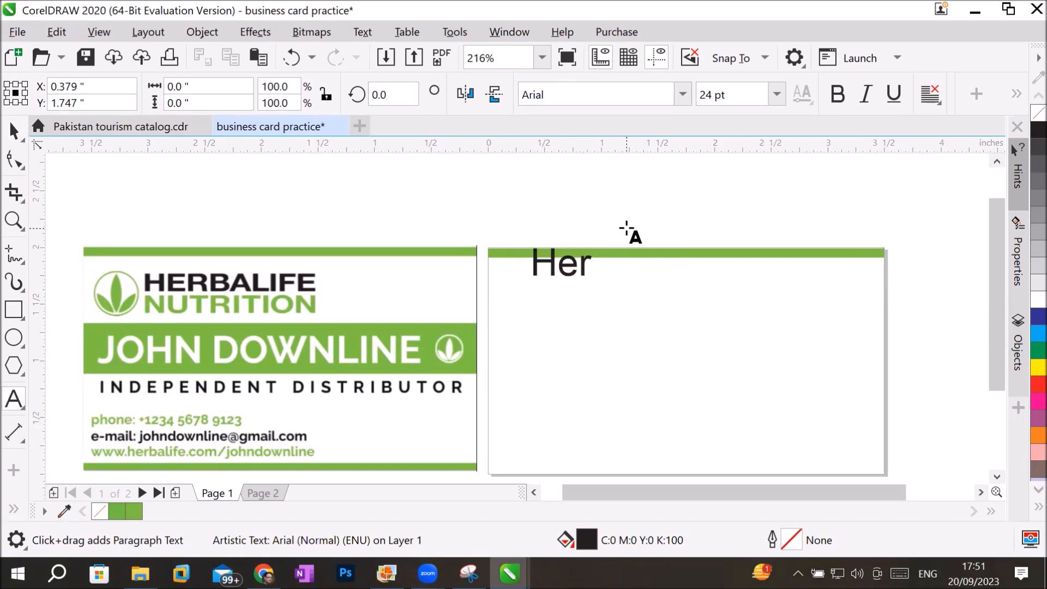
key(BackSpace)
key(BackSpace)
text(ER)
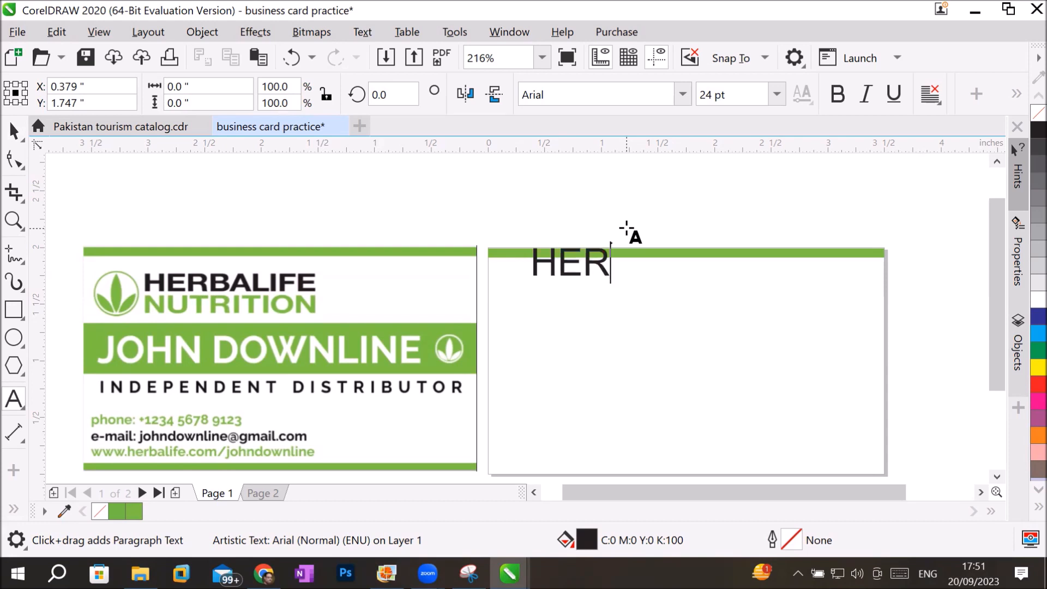
text(BALIFE)
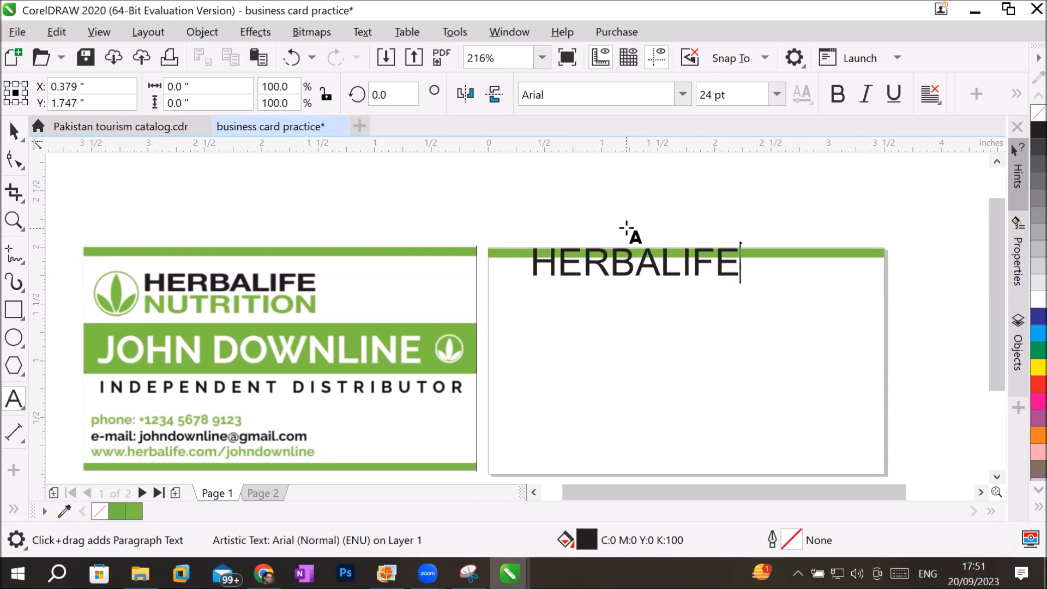
Add a second line reading NUTRITION beneath HERBALIFE in the same artistic text object.
key(Return)
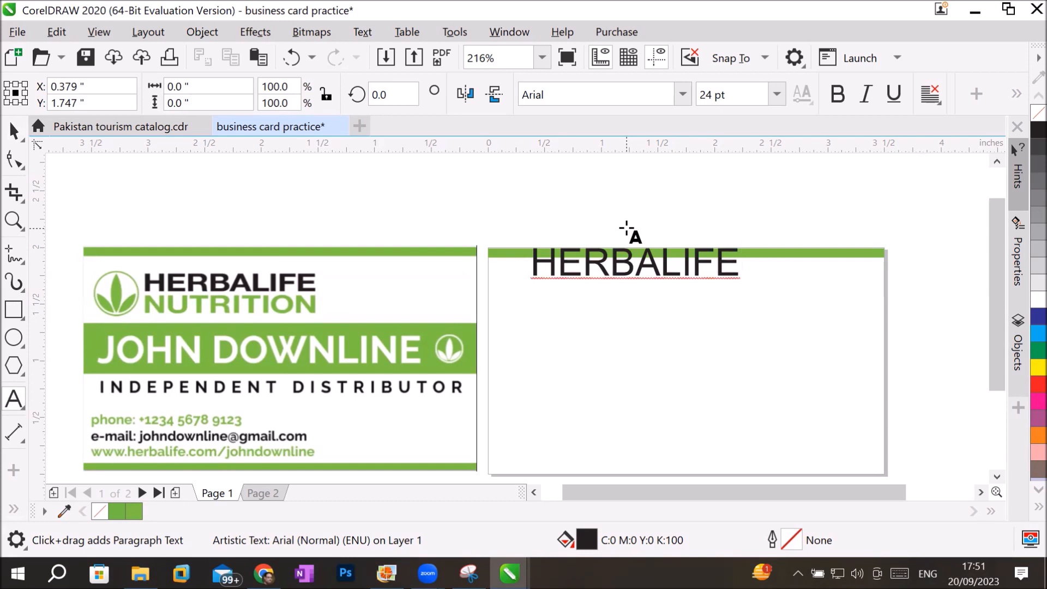
text(NUTRITI)
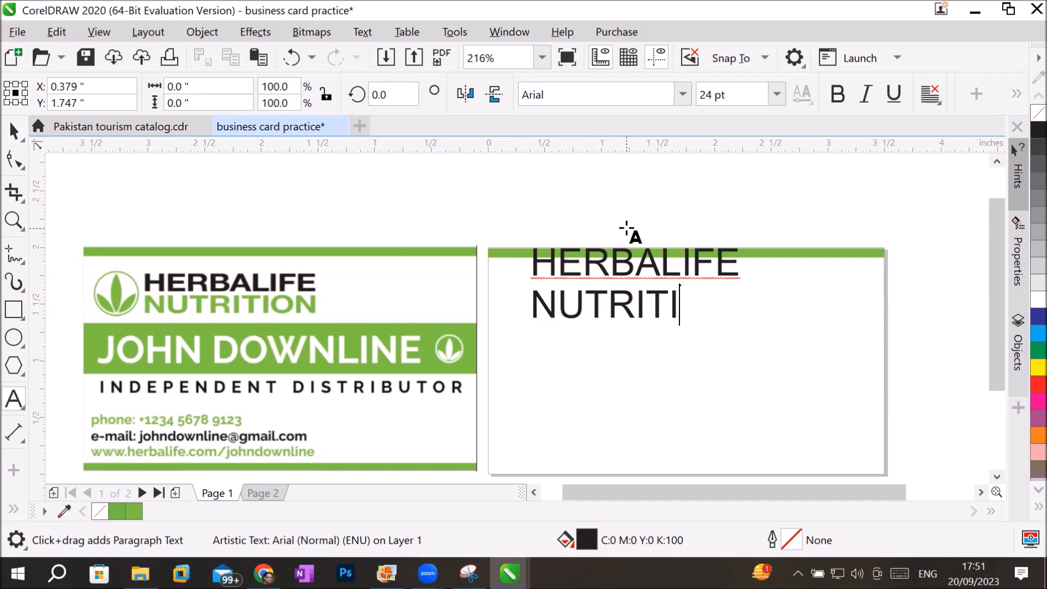
text(ON)
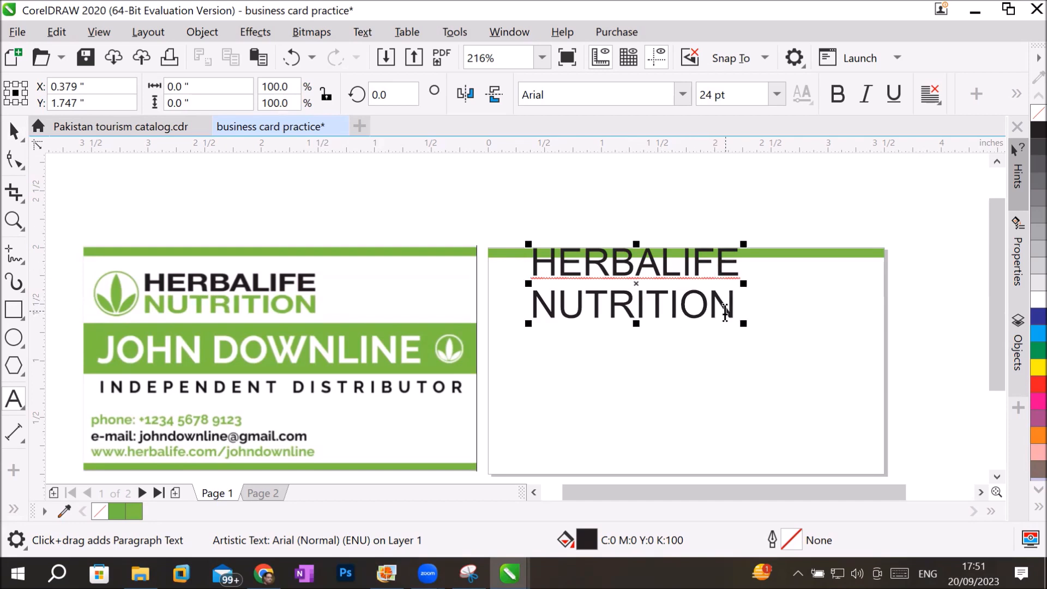
Give the word NUTRITION a green fill and matching hairline outline of C:100 M:0 Y:100 K:0.
drag(740, 311, 528, 303)
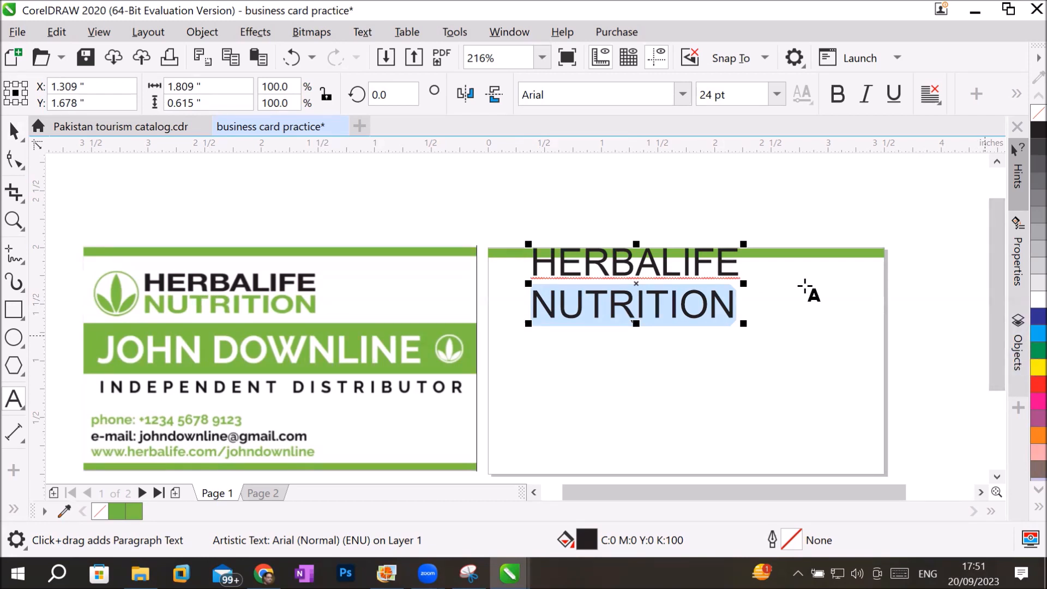
click(1026, 352)
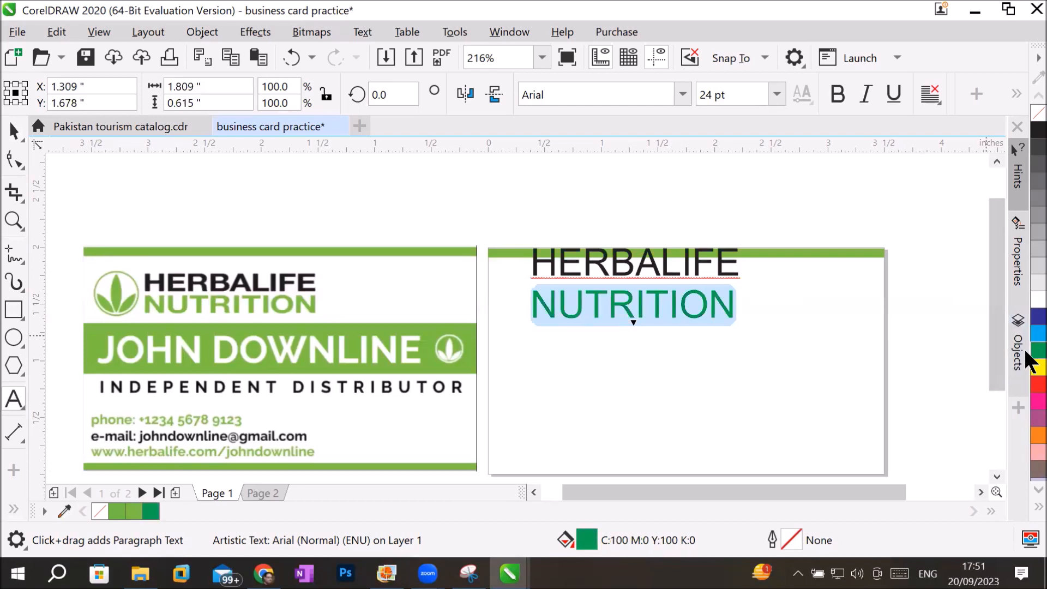
right_click(1024, 349)
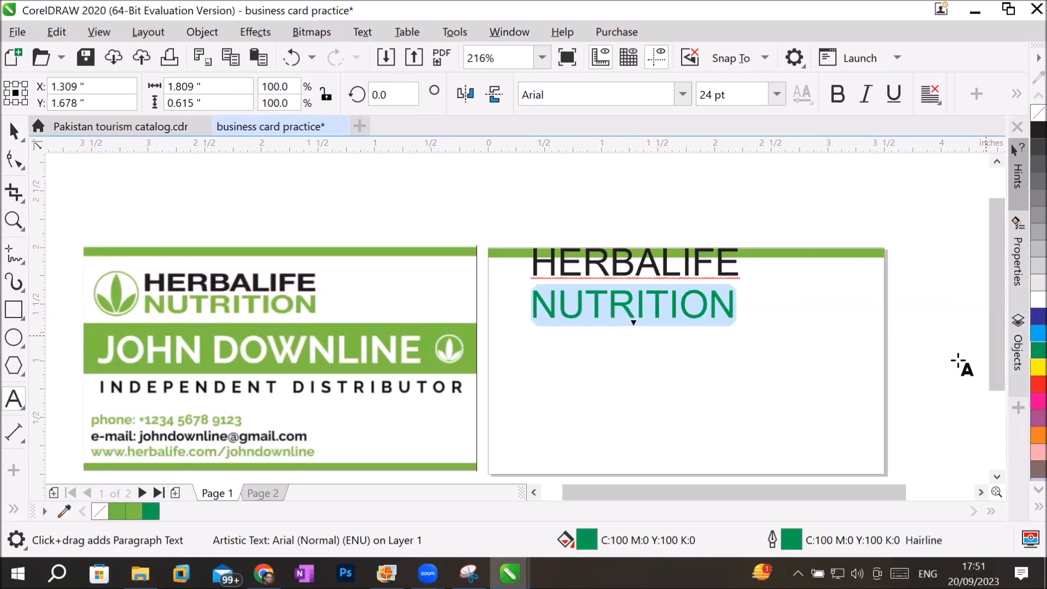
click(606, 305)
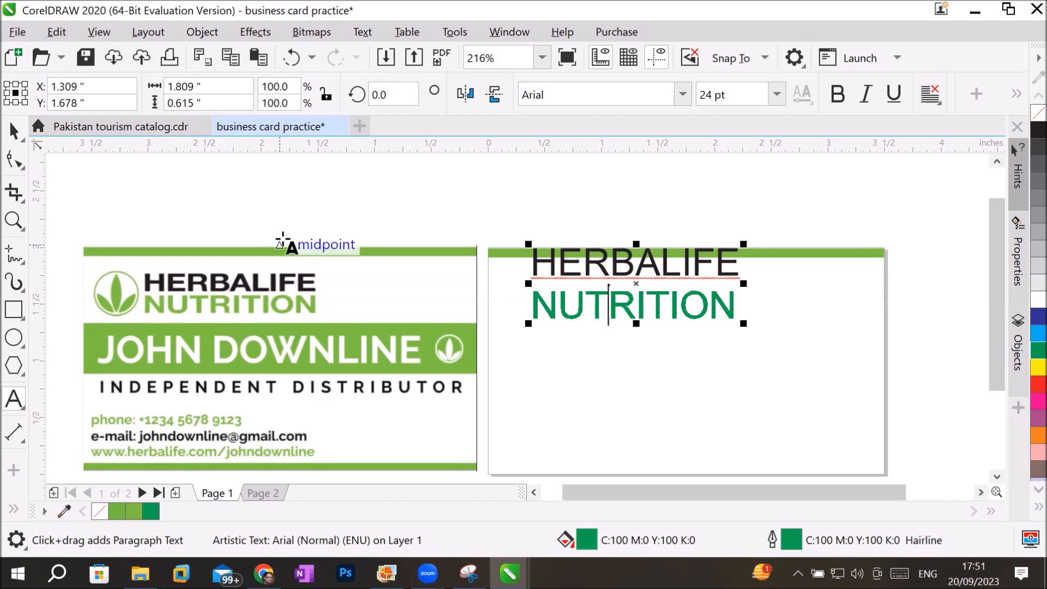
click(709, 263)
drag(709, 263, 541, 263)
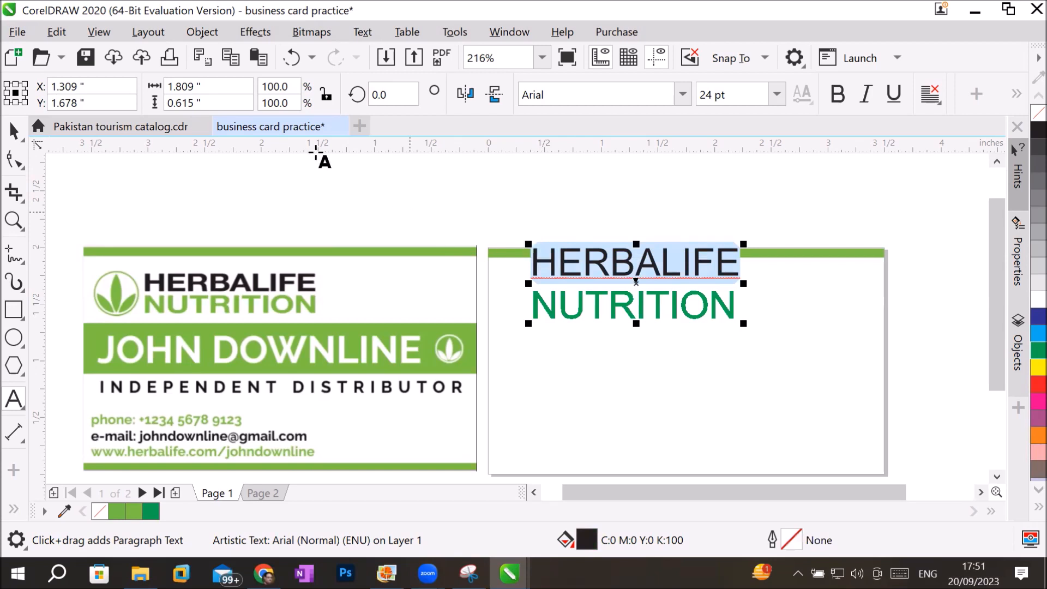
click(682, 93)
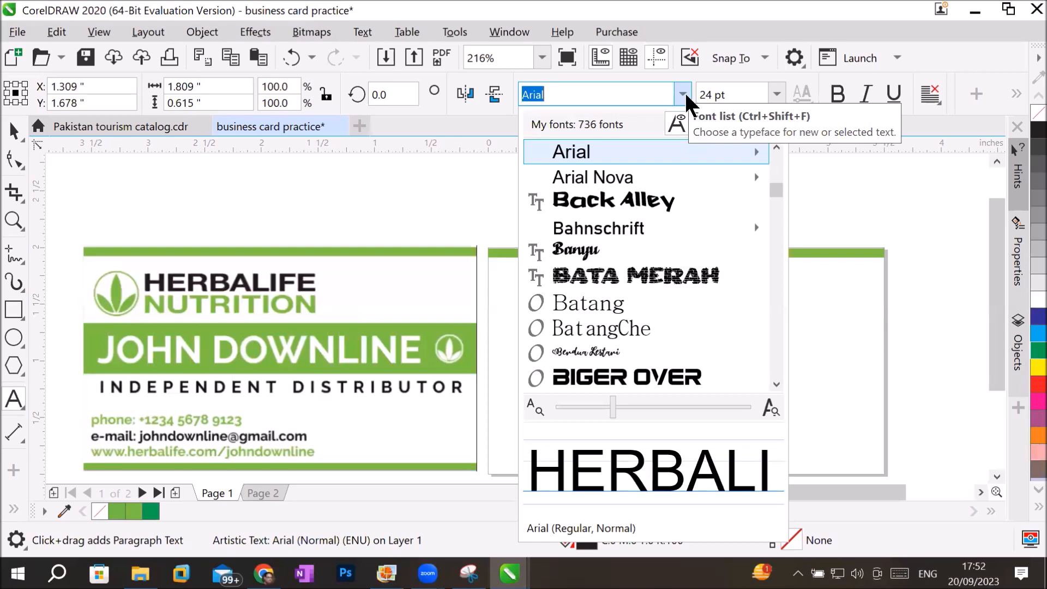
click(883, 488)
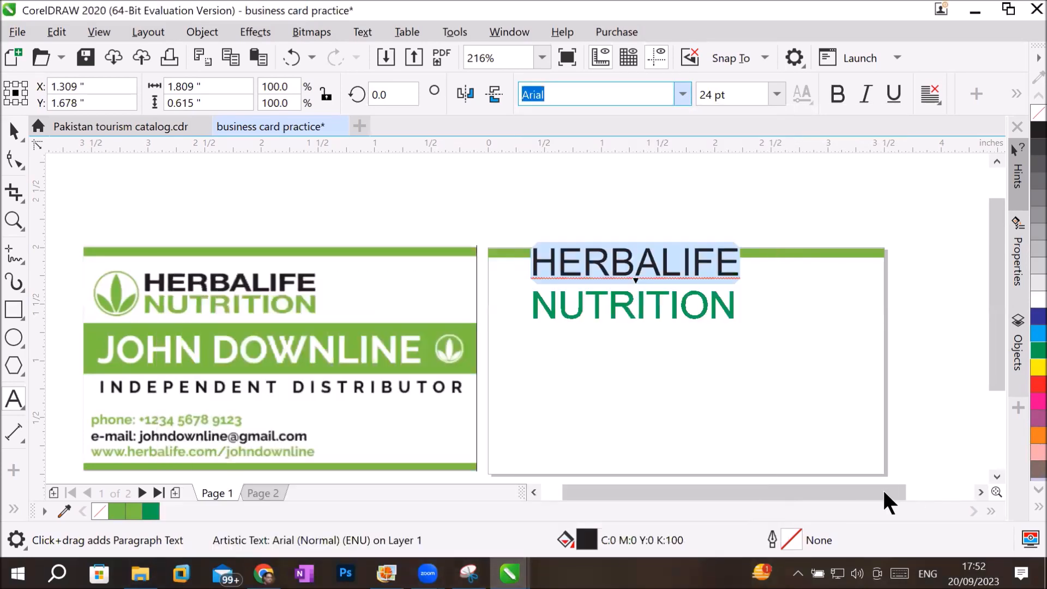
drag(882, 488, 949, 513)
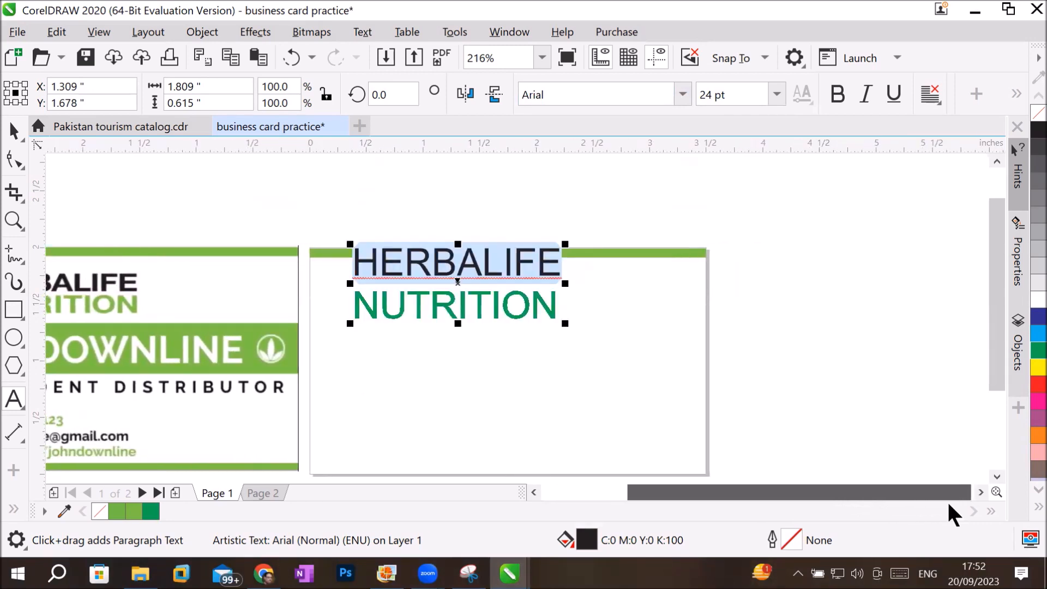
click(682, 95)
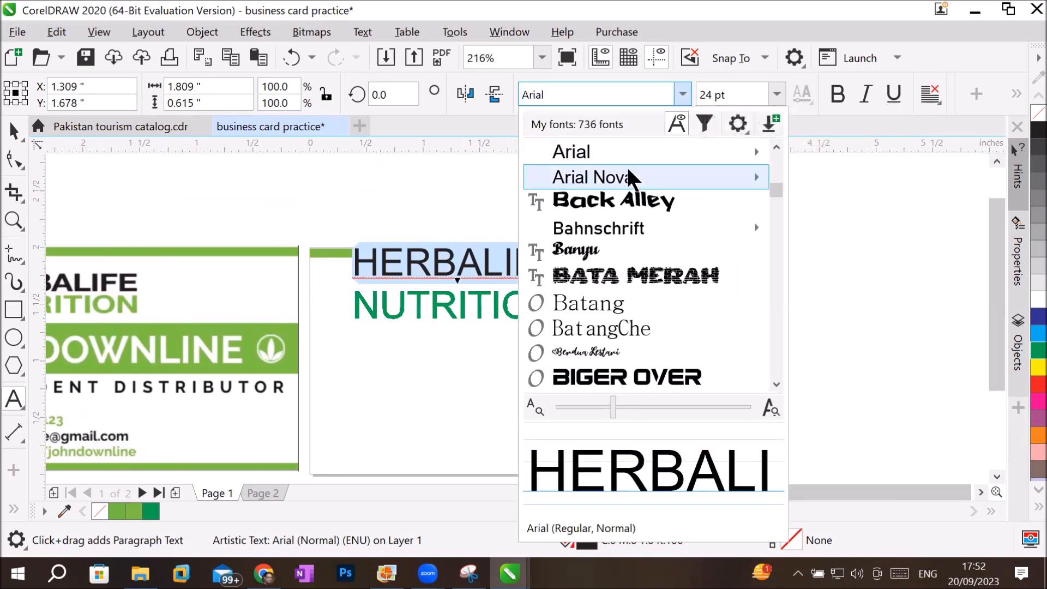
mouse_move(625, 185)
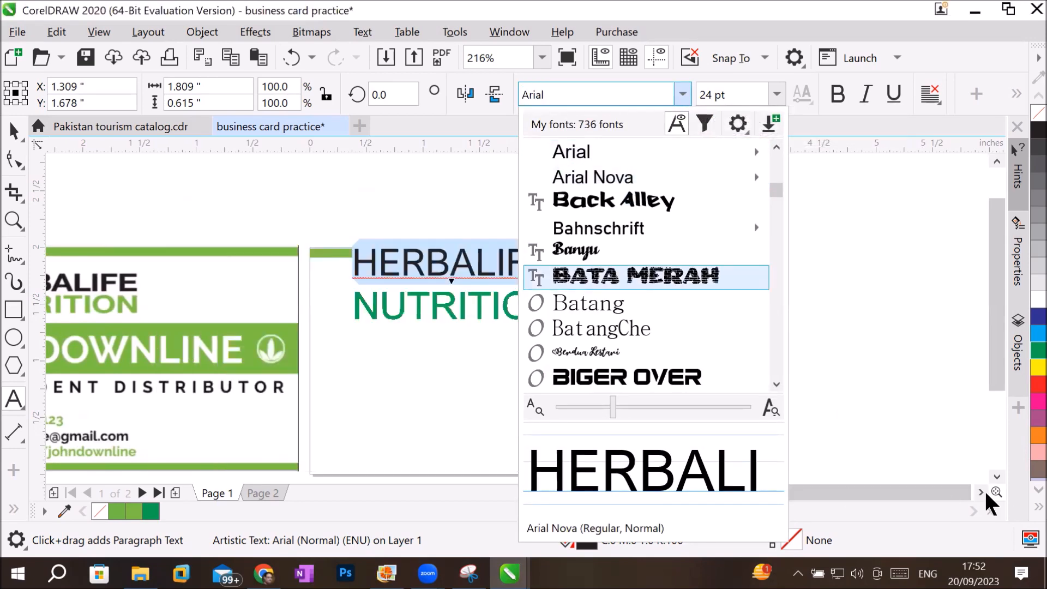
Move the two-line HERBALIFE NUTRITION text off the blank page to just above the reference card.
click(980, 493)
scroll(972, 482, down, 1)
click(980, 492)
click(682, 95)
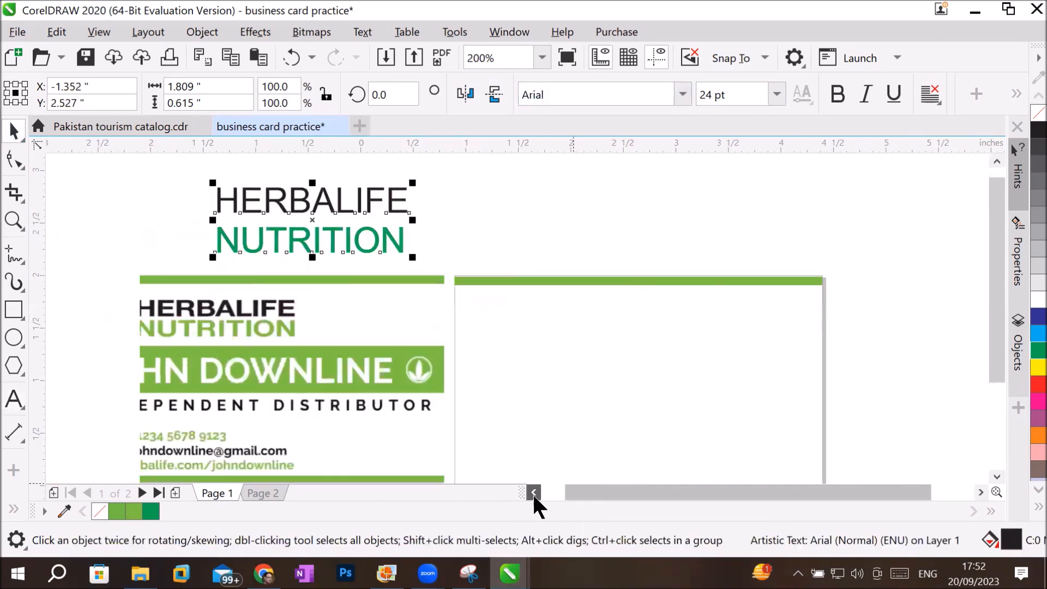
Preview fonts from Biger Over through Coors Script on the HERBALIFE NUTRITION text and compare them with the reference card's lettering.
click(682, 94)
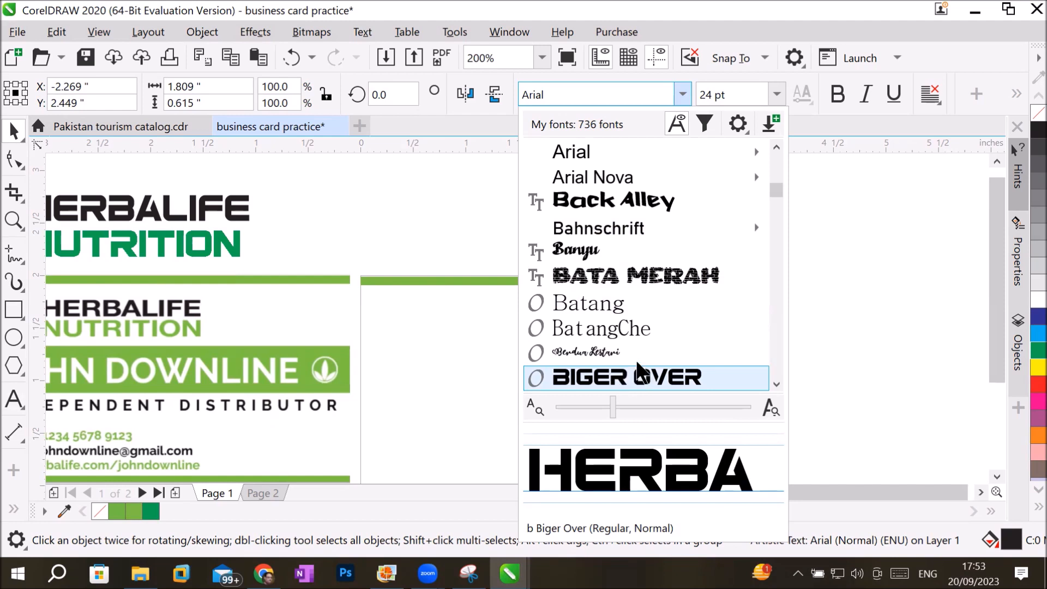
drag(775, 382, 775, 382)
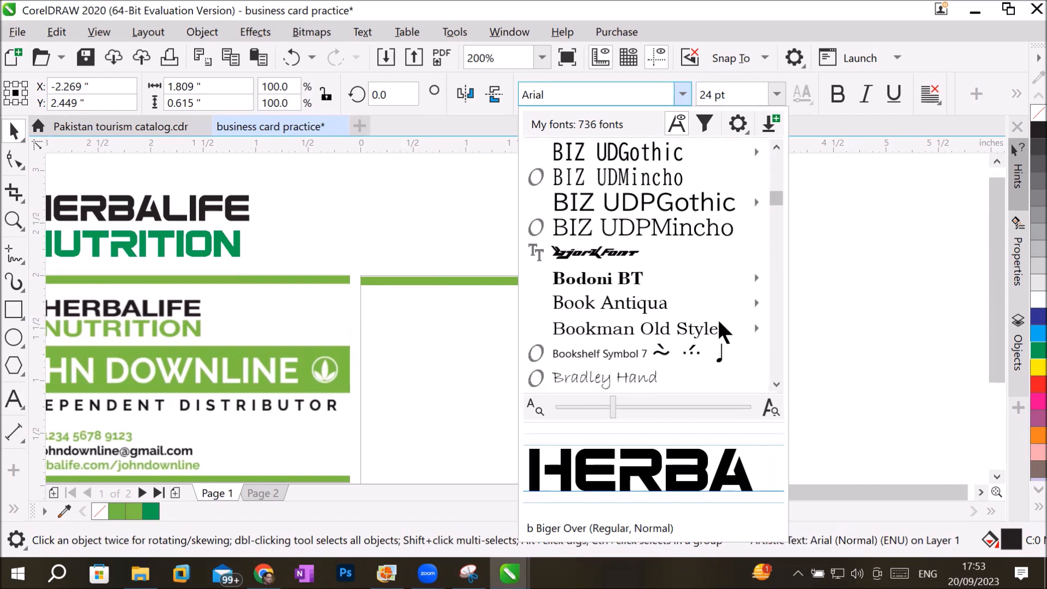
mouse_move(636, 278)
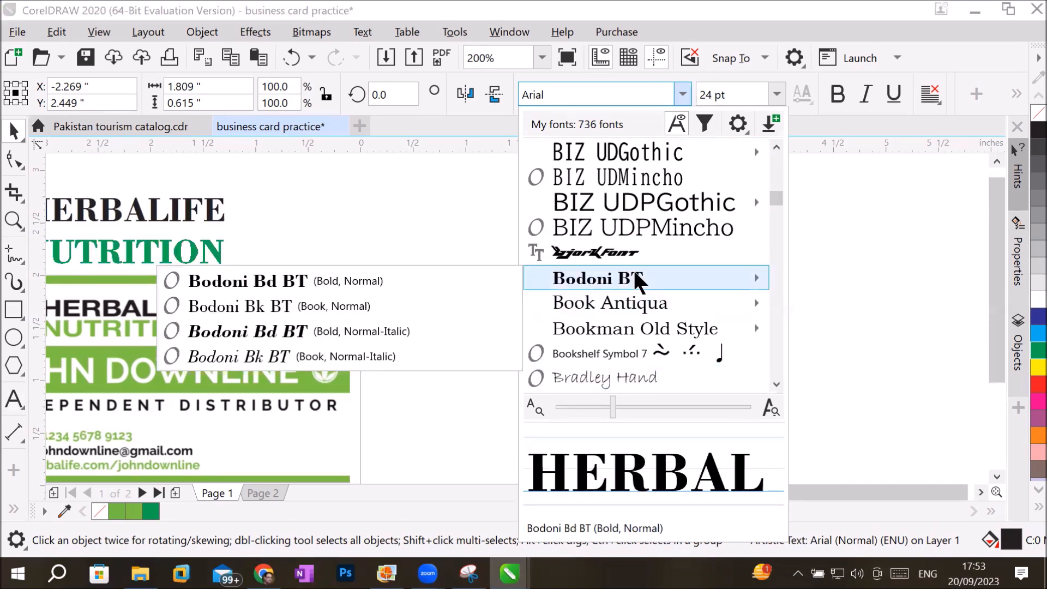
mouse_move(639, 300)
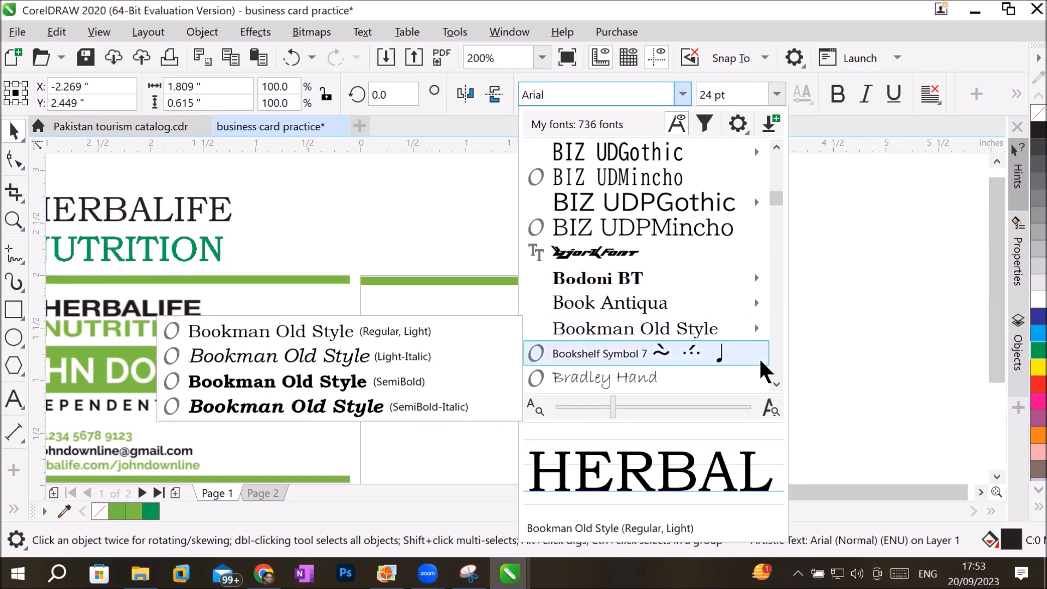
click(775, 383)
scroll(773, 379, down, 3)
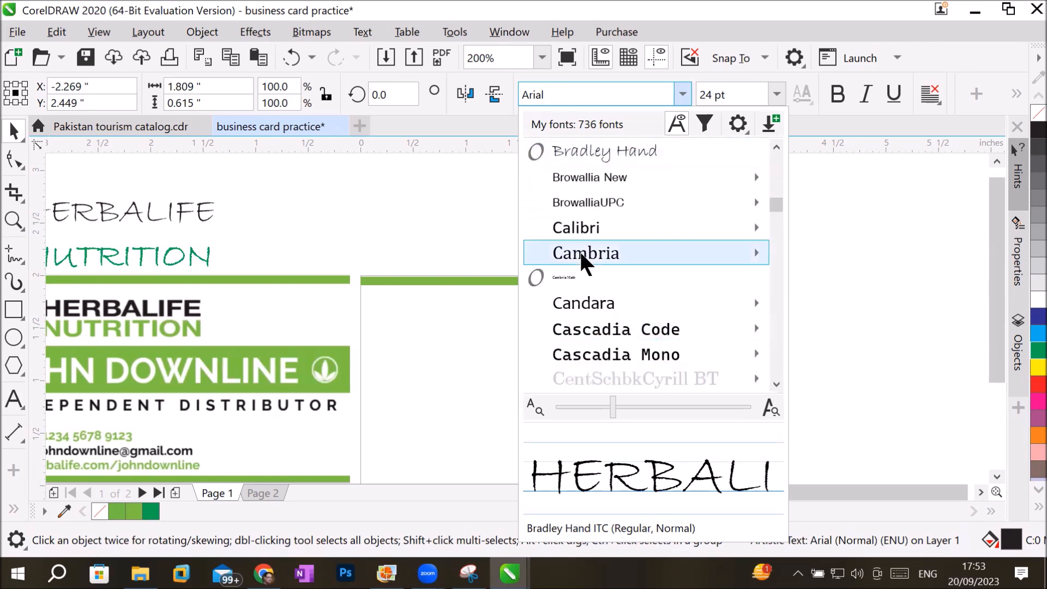
mouse_move(579, 250)
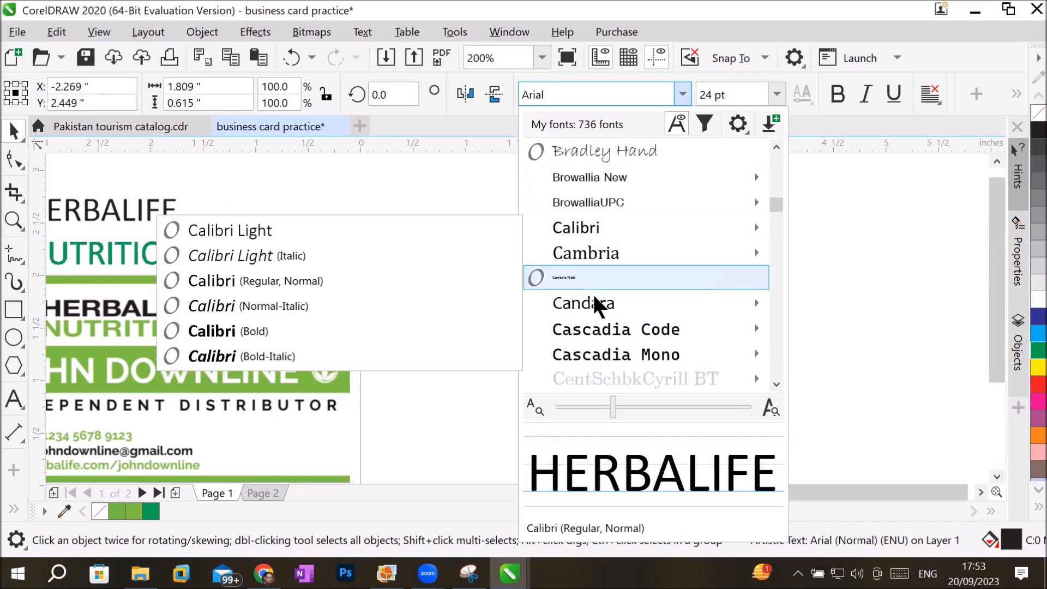
mouse_move(588, 326)
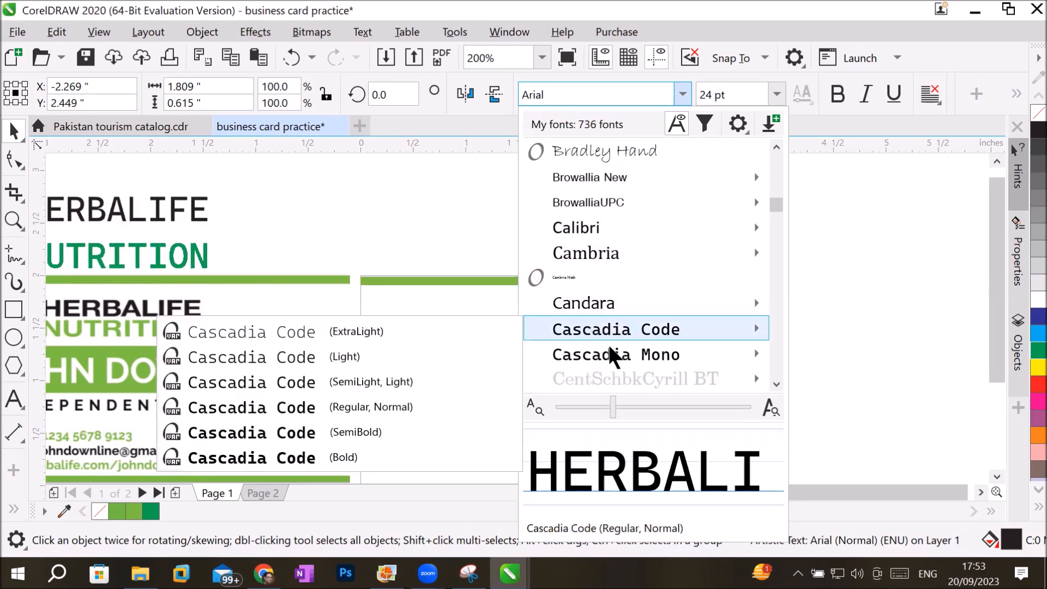
mouse_move(608, 354)
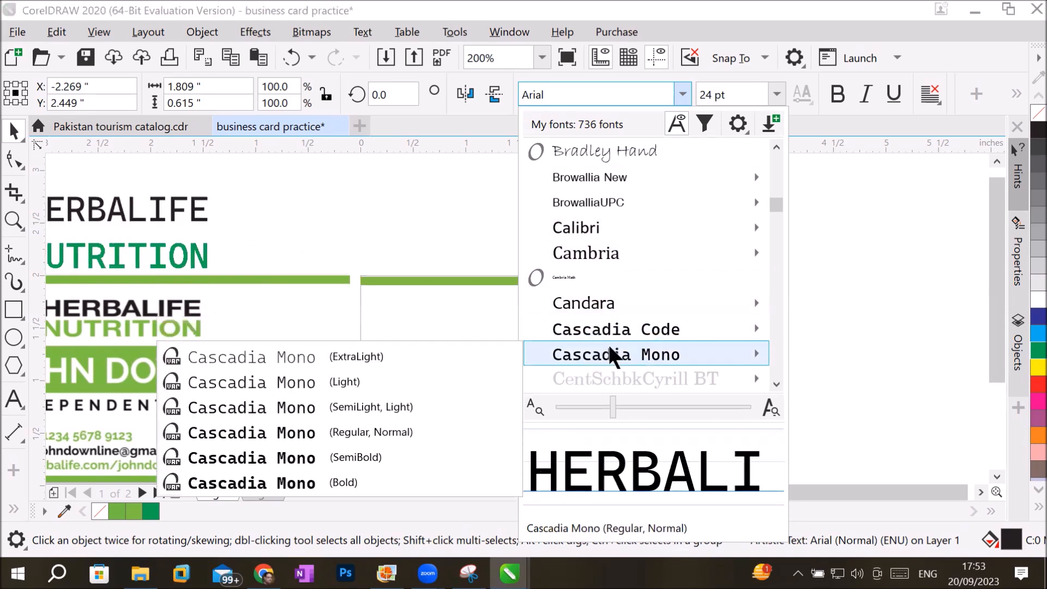
click(777, 384)
click(776, 384)
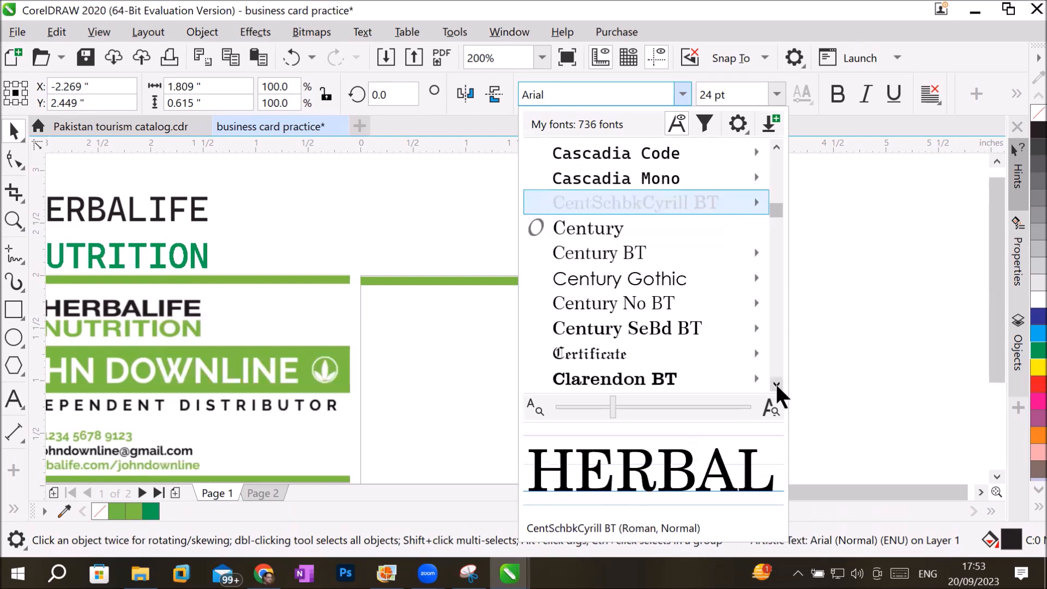
click(776, 385)
click(776, 385)
click(777, 384)
click(777, 384)
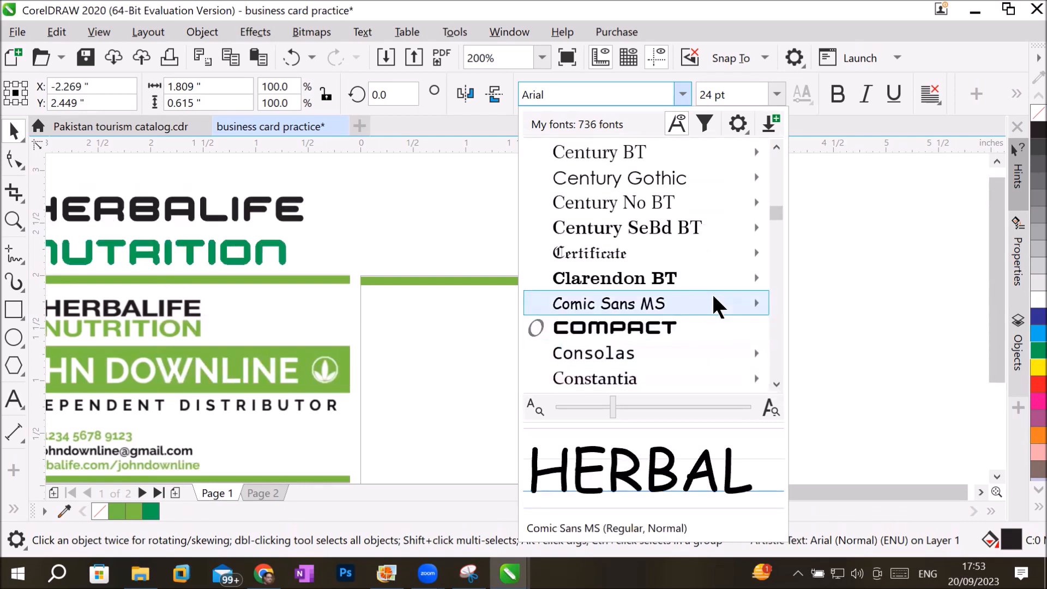
mouse_move(713, 298)
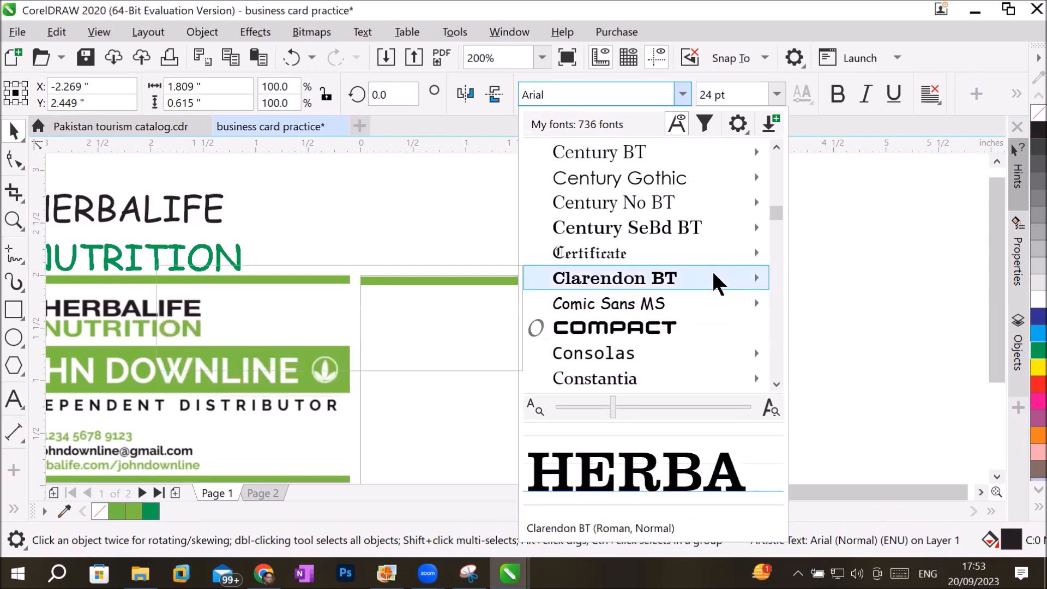
mouse_move(714, 273)
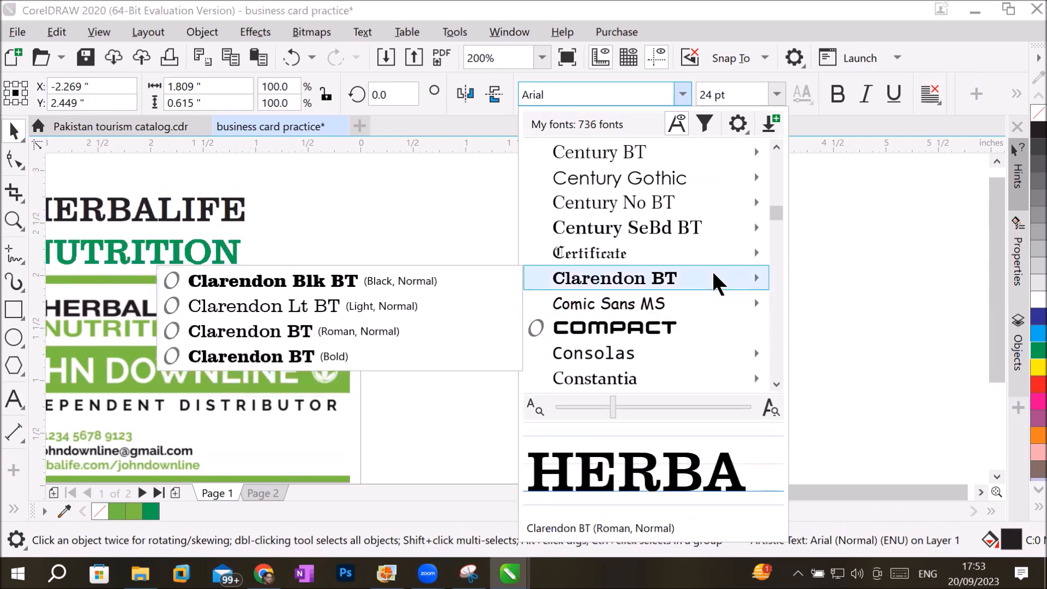
click(775, 384)
click(773, 380)
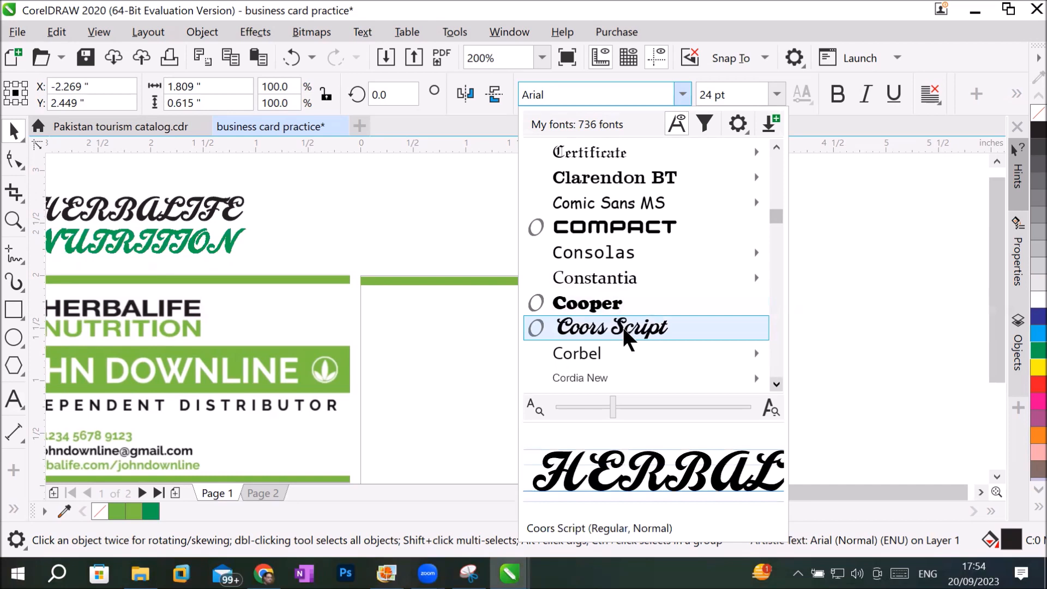
Set the HERBALIFE NUTRITION text to the Corbel font in bold.
mouse_move(614, 354)
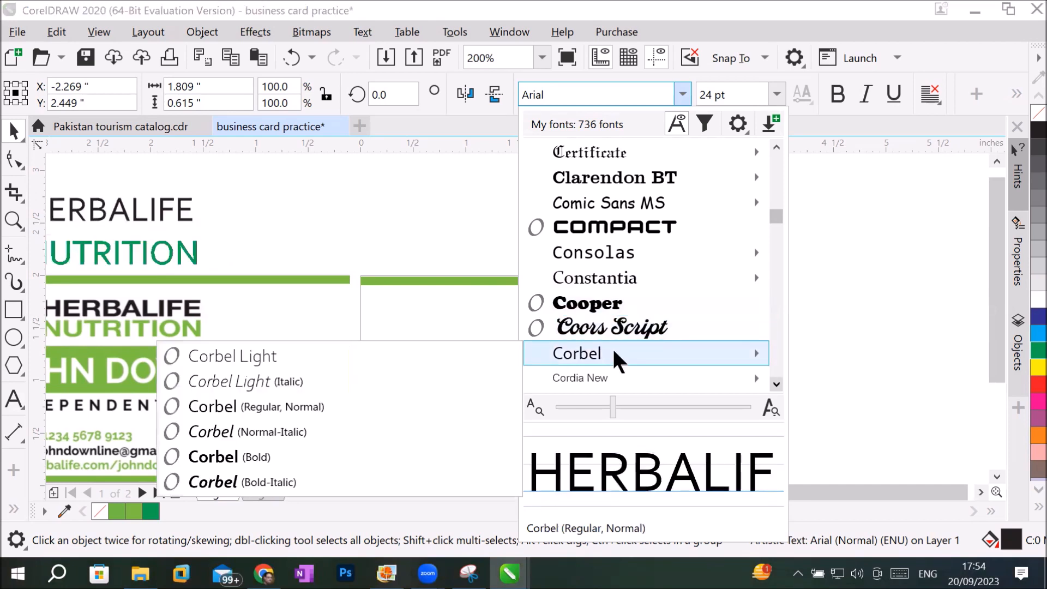
click(613, 351)
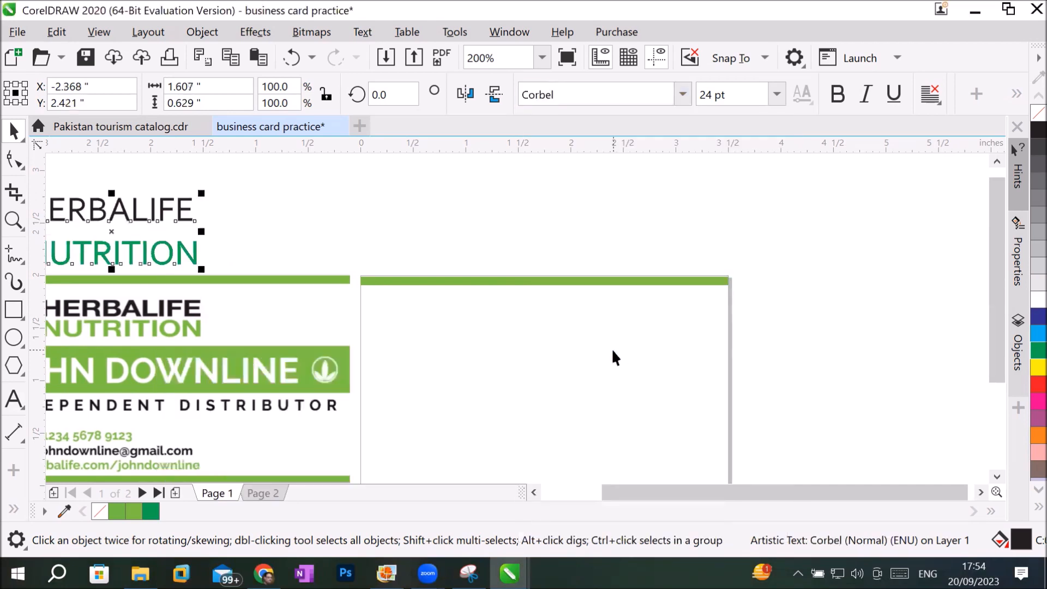
click(832, 94)
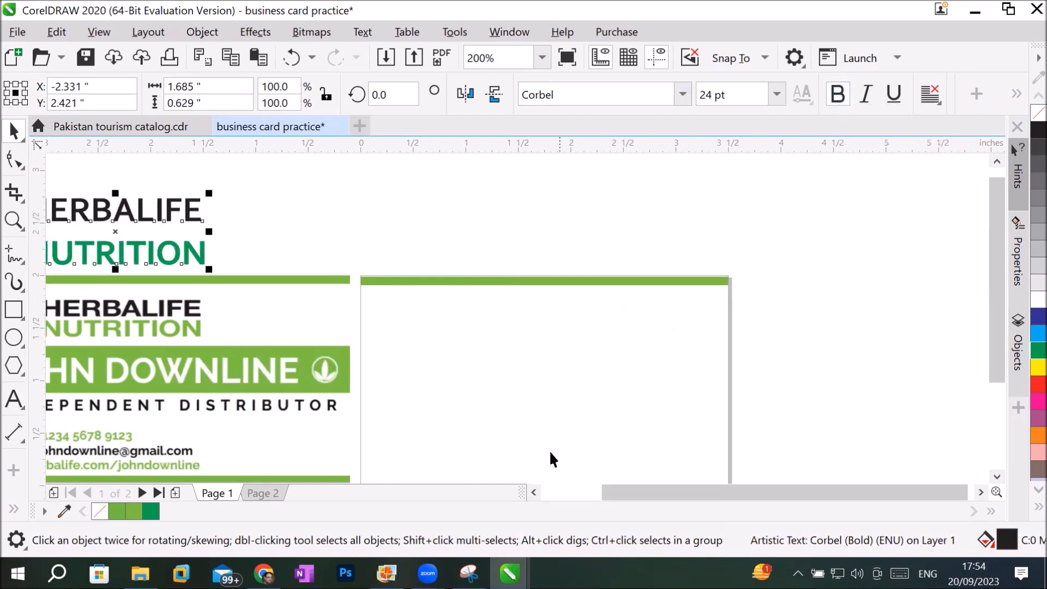
Move the HERBALIFE NUTRITION text onto the blank page below the green bar, centred at about X 1.88 and Y 1.50 inches.
click(534, 492)
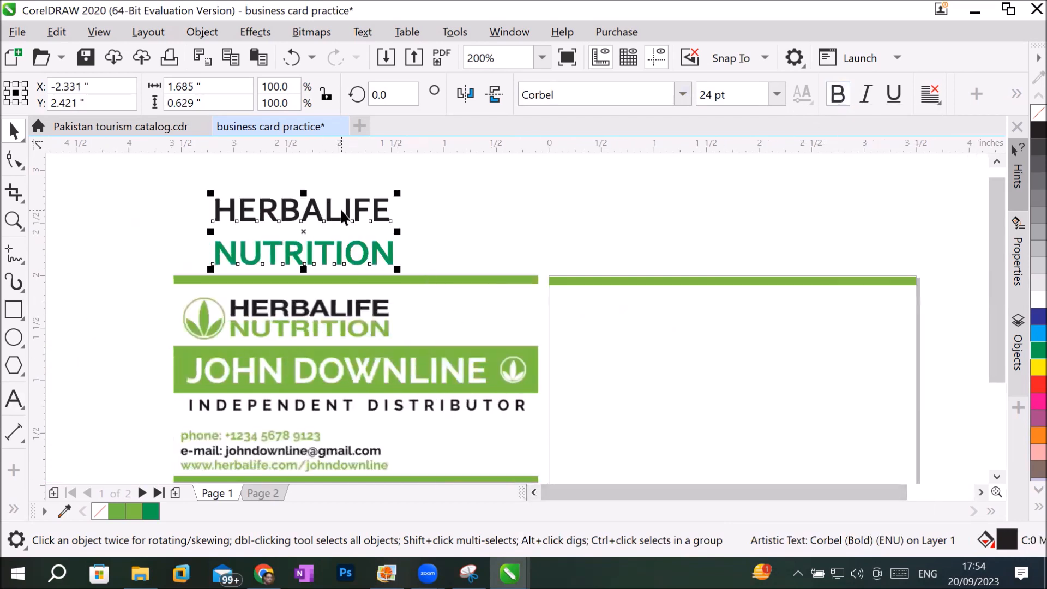
drag(331, 211, 773, 309)
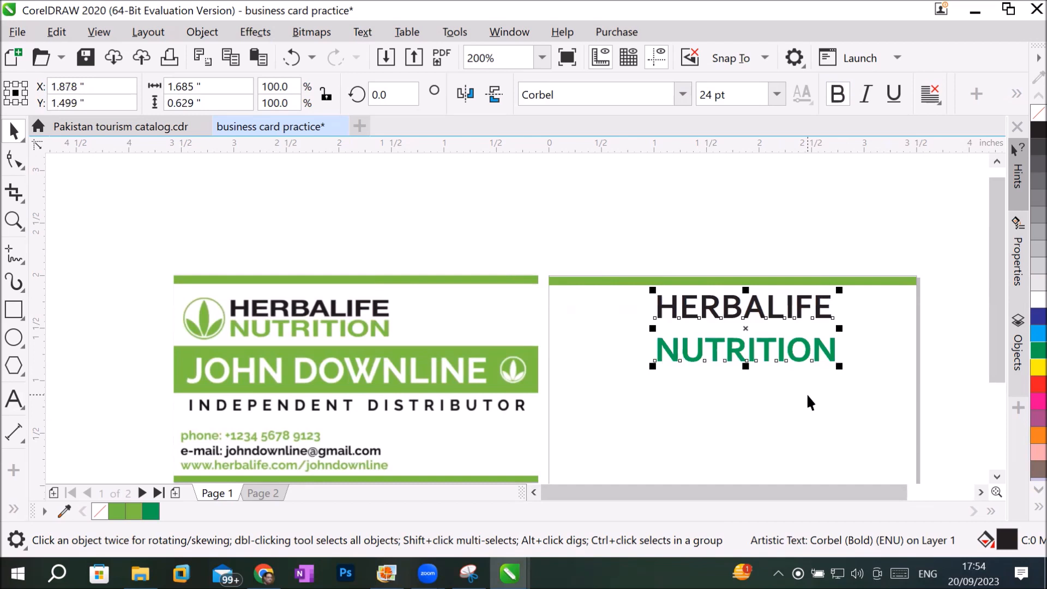
click(979, 492)
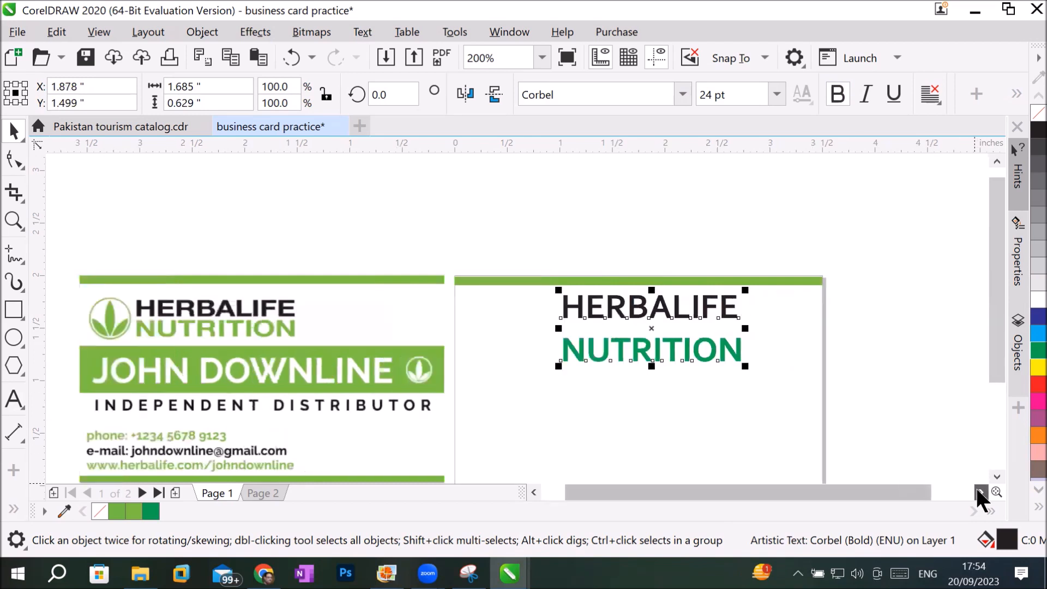
click(979, 491)
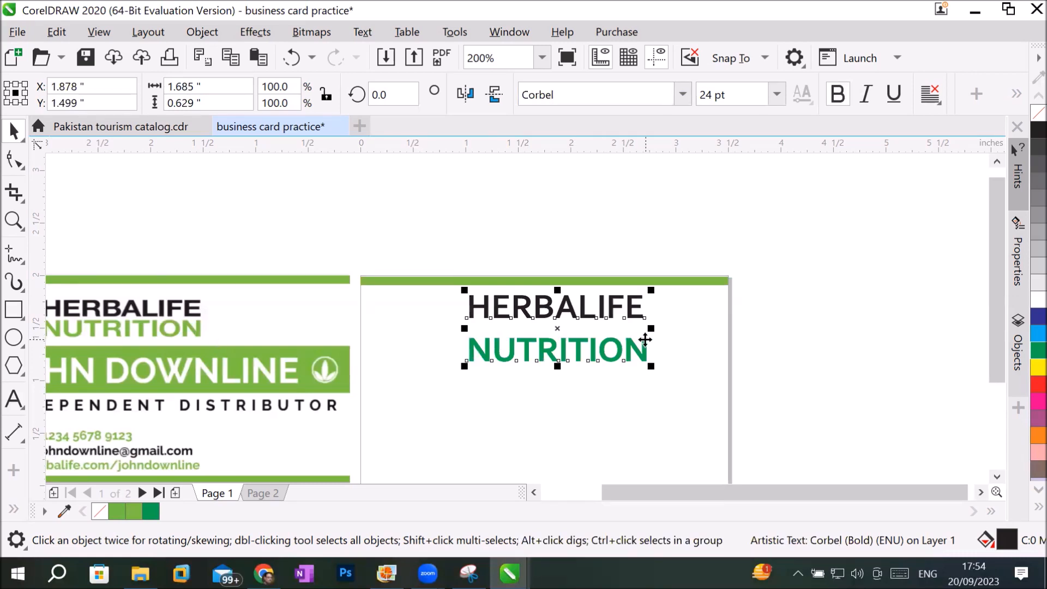
click(644, 305)
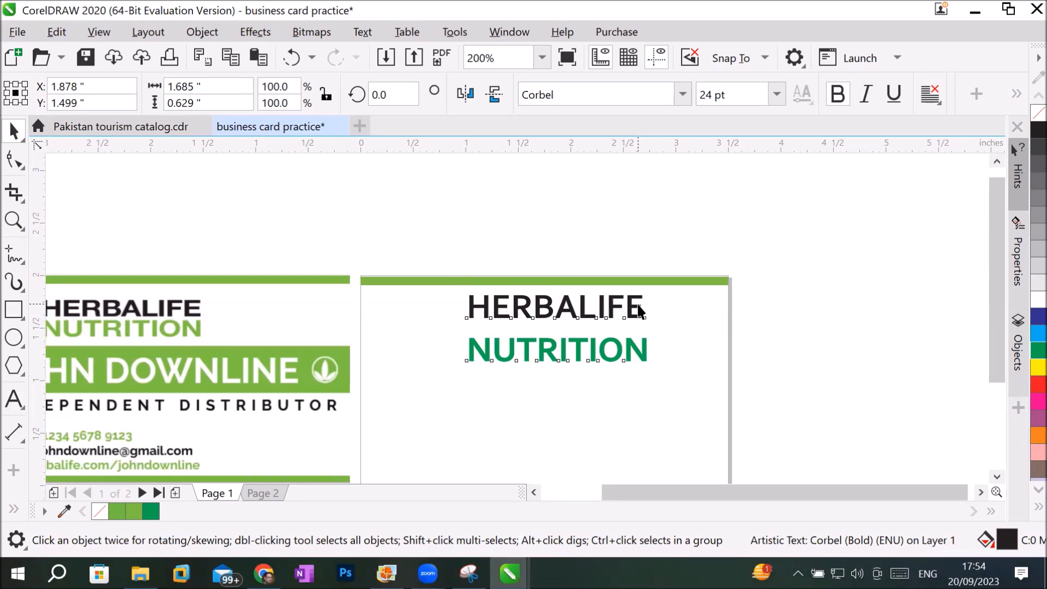
Cut the NUTRITION line out of the two-line HERBALIFE NUTRITION text on the blank page.
key(Escape)
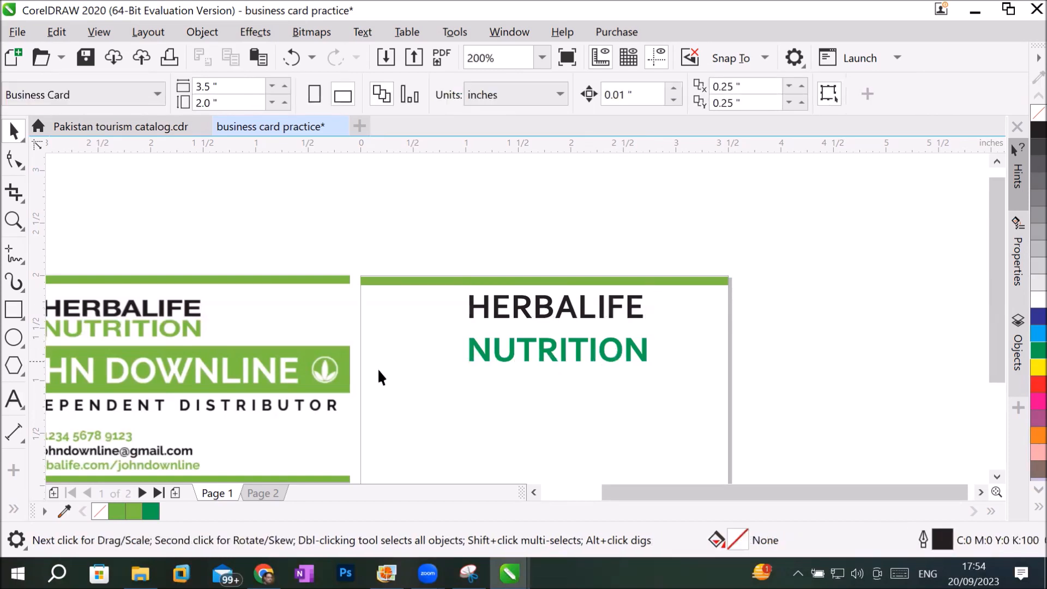
click(14, 399)
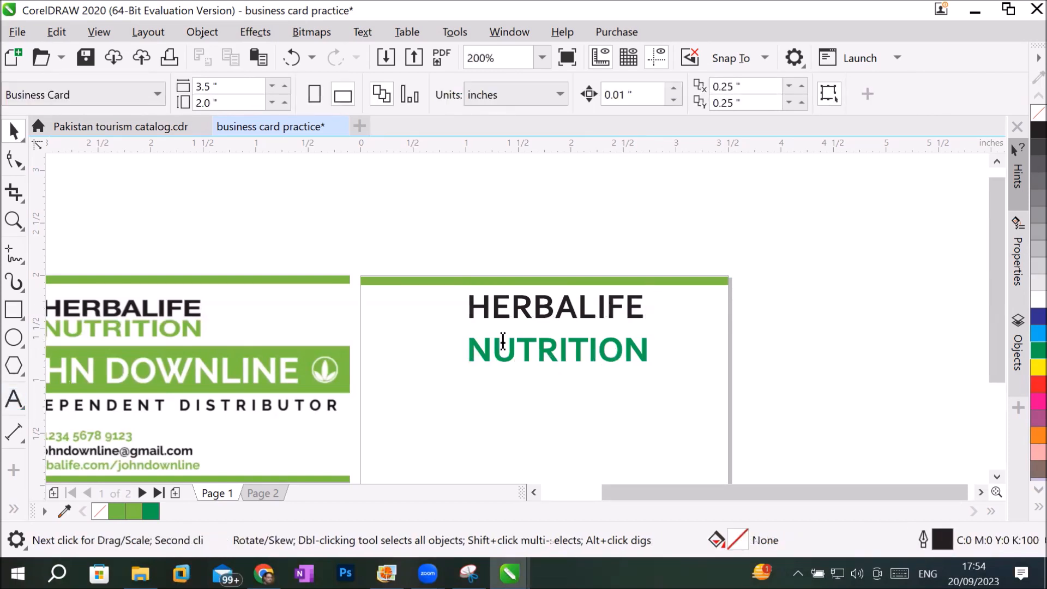
click(572, 355)
drag(641, 349, 456, 345)
right_click(497, 341)
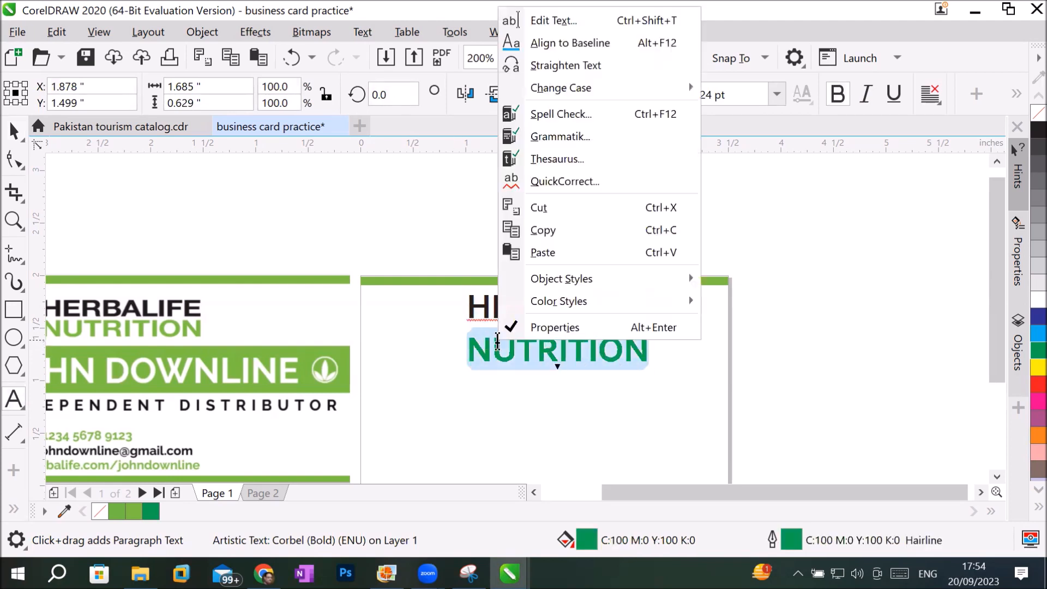
click(554, 208)
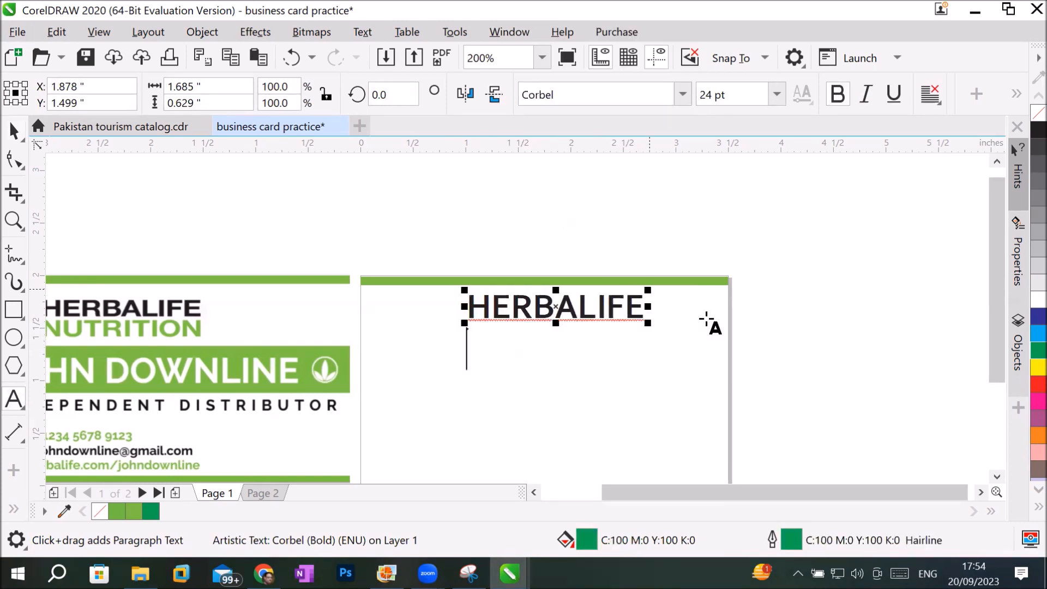
Paste NUTRITION as a separate text object and place it closely beneath HERBALIFE, centred at about X 1.87 and Y 1.46 inches.
click(804, 293)
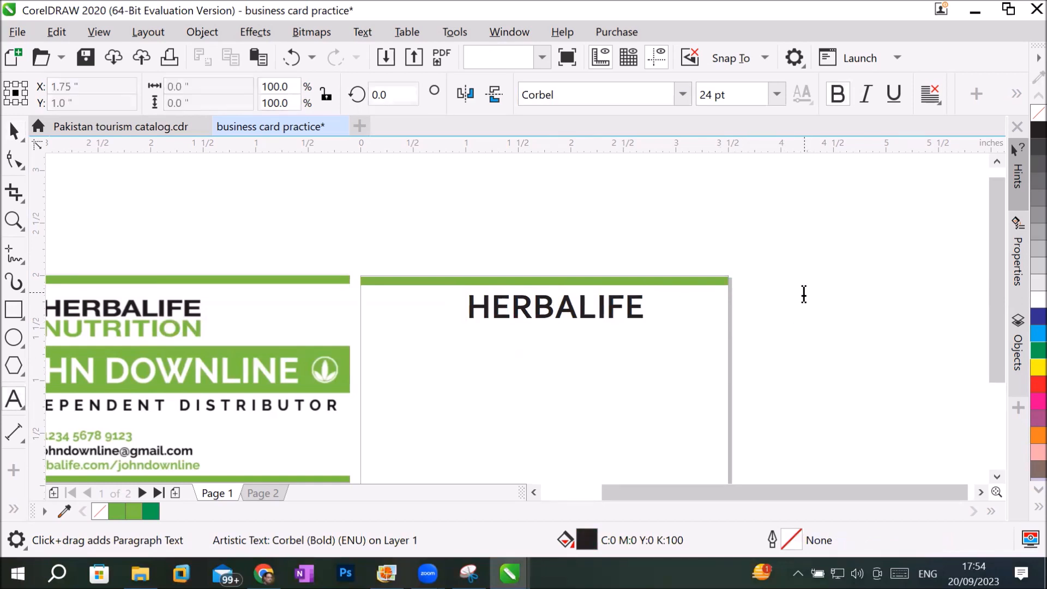
right_click(804, 293)
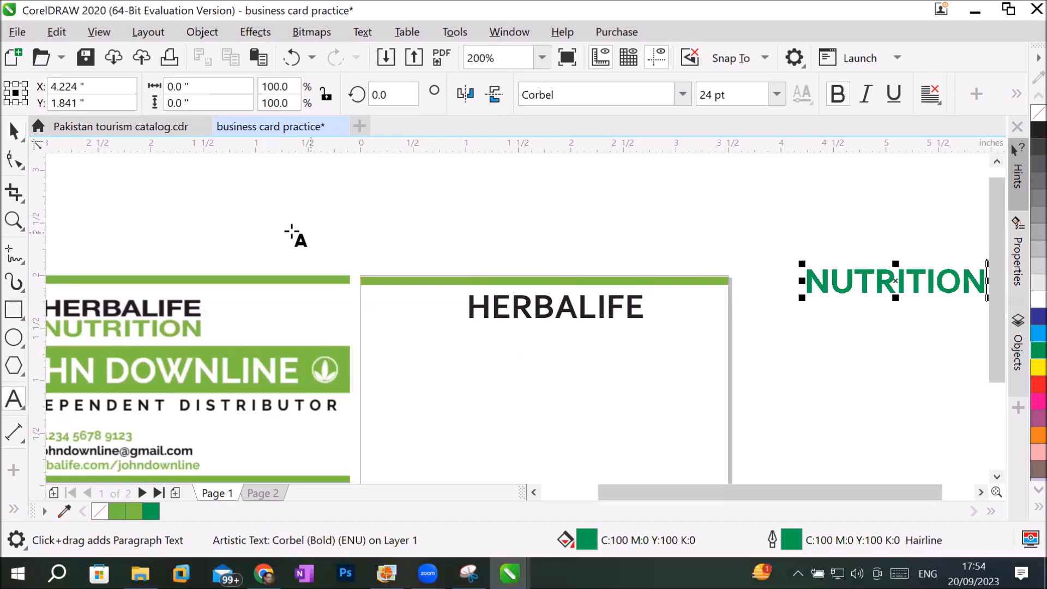
click(14, 131)
drag(811, 282, 472, 338)
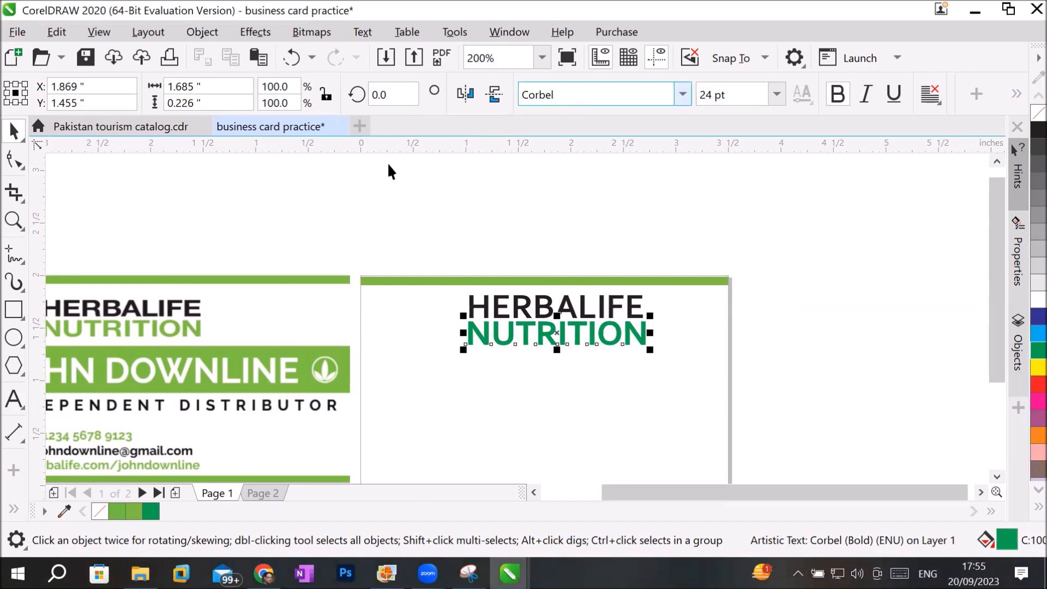
Slightly tighten NUTRITION's letter spacing and widen HERBALIFE's letter spacing until that word is about 2.11 inches wide.
click(13, 162)
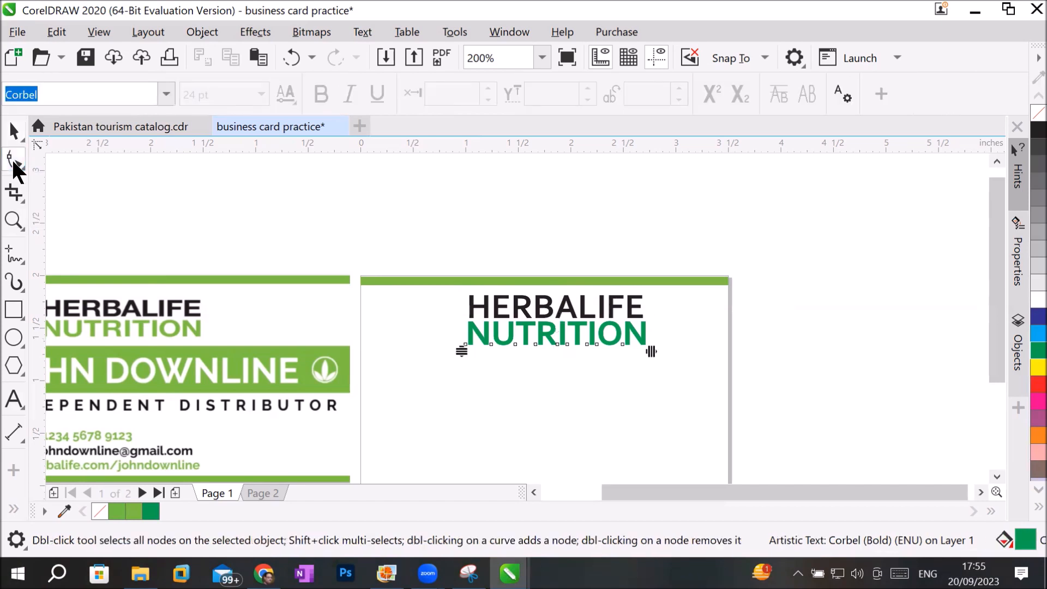
drag(652, 349, 475, 358)
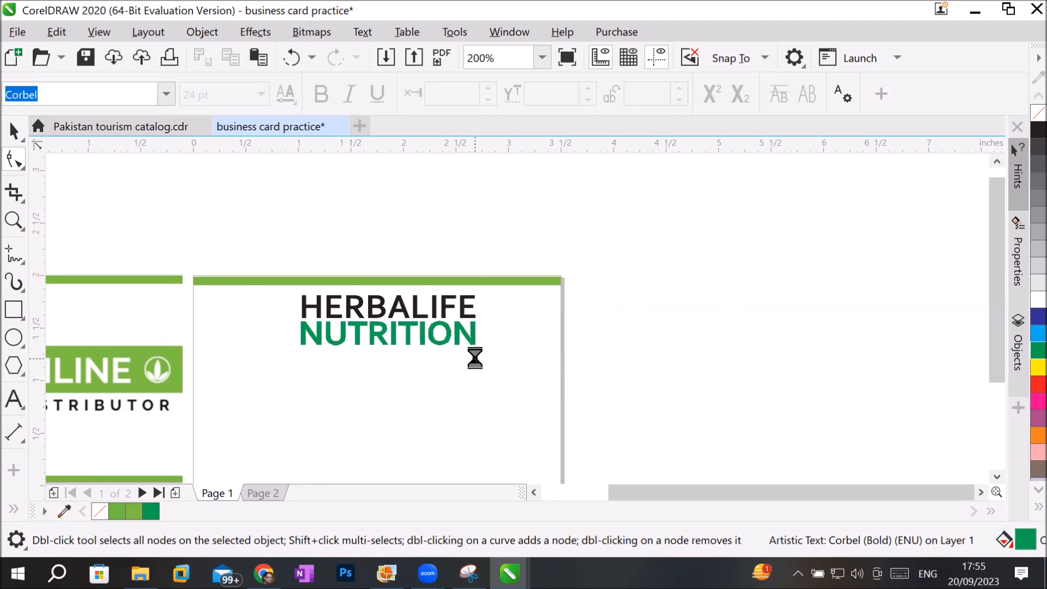
click(458, 308)
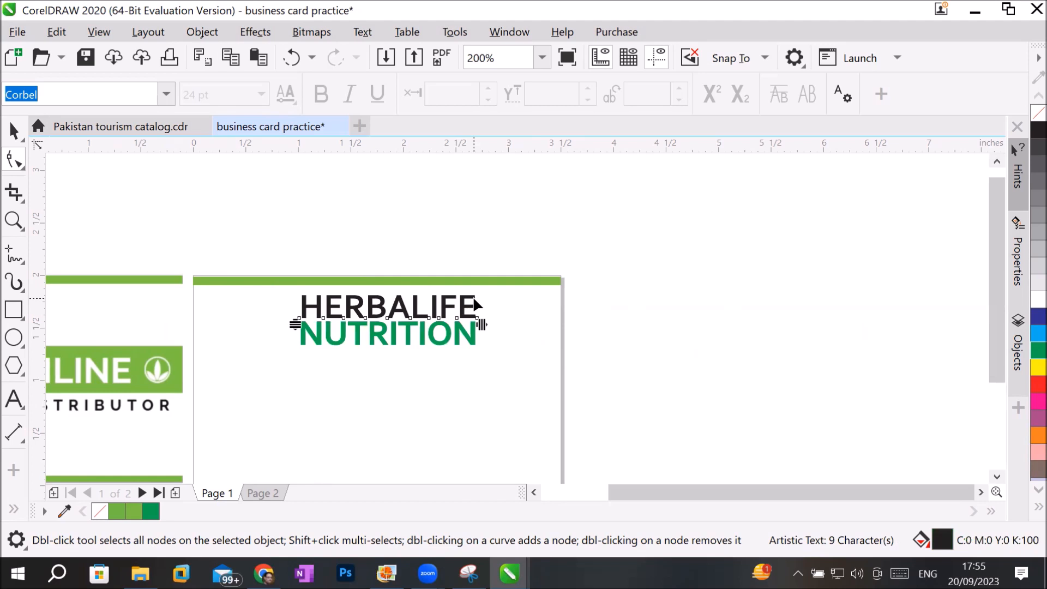
drag(481, 325, 509, 325)
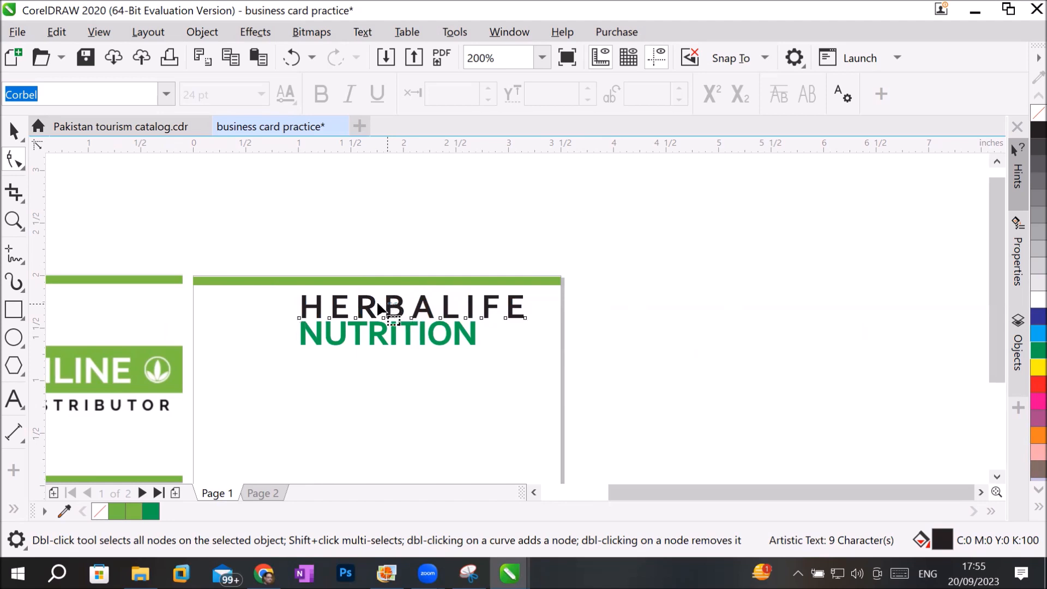
Shift HERBALIFE up towards the green bar and align NUTRITION beneath its first letter, centred at about X 1.71 and Y 1.48 inches.
click(13, 137)
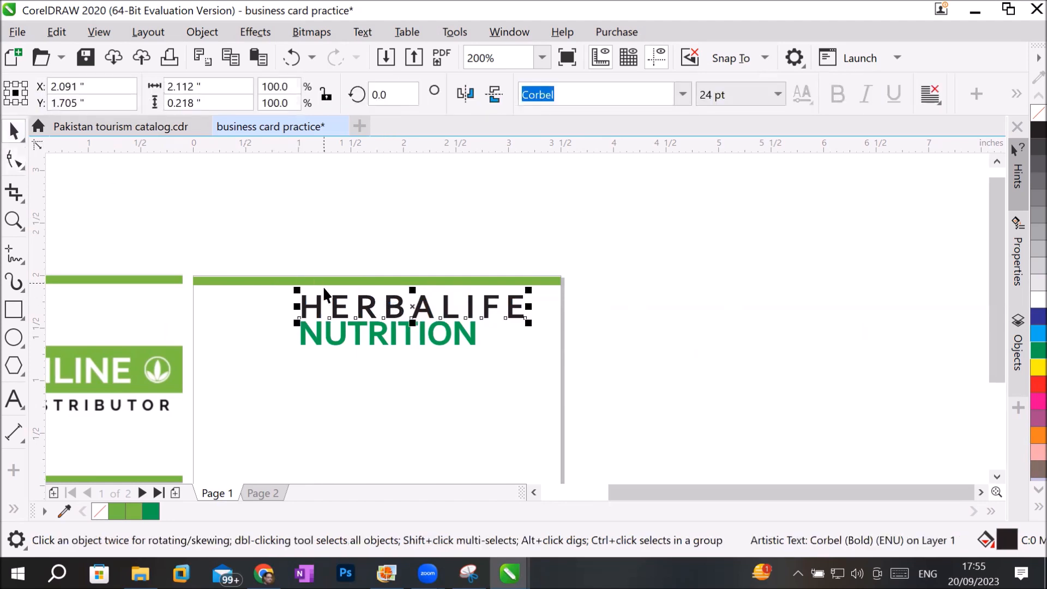
drag(330, 307, 315, 336)
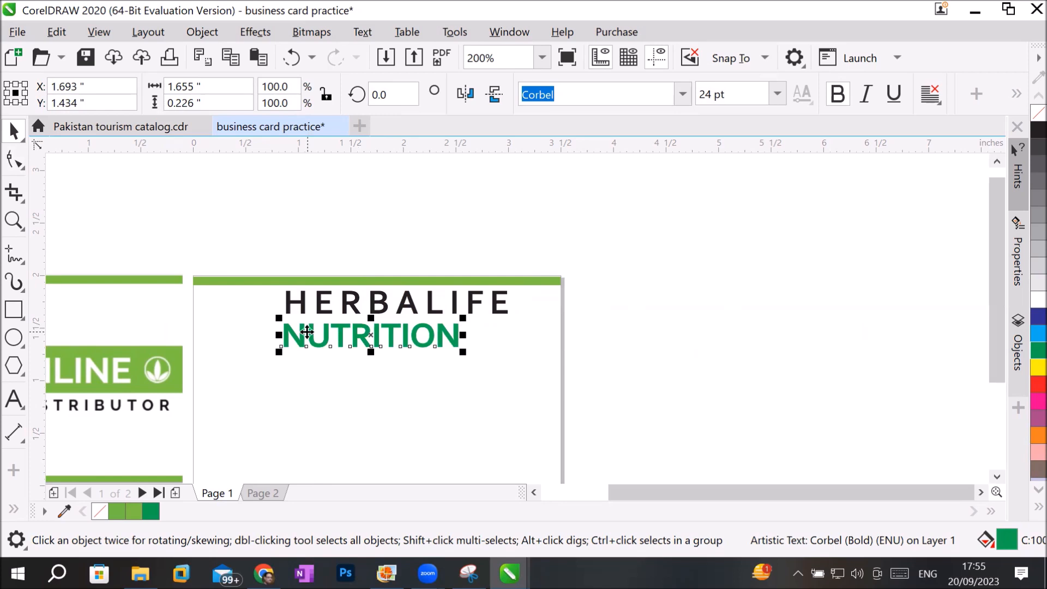
drag(342, 334, 342, 330)
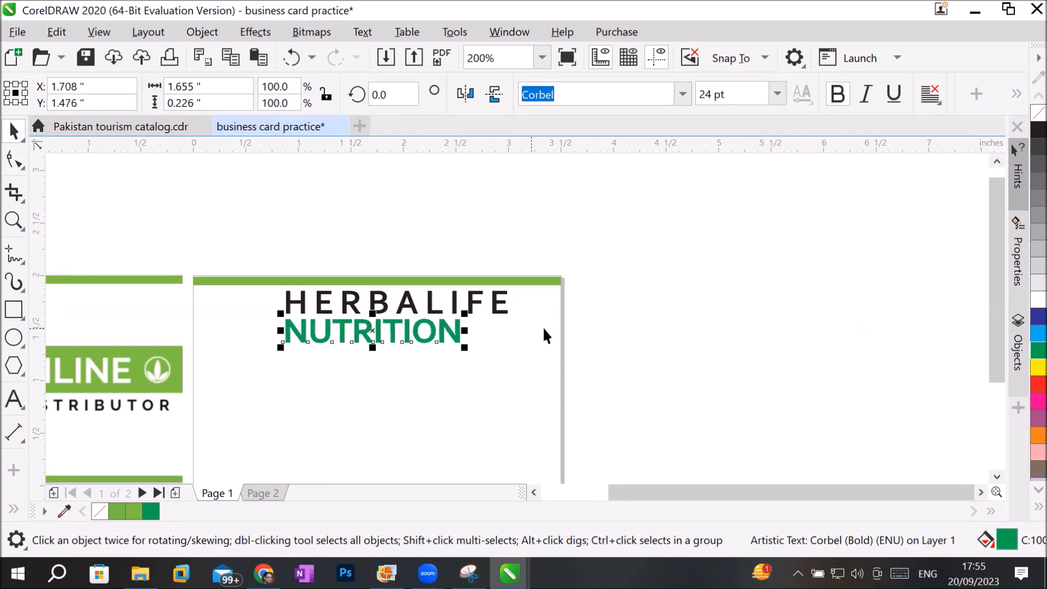
click(649, 322)
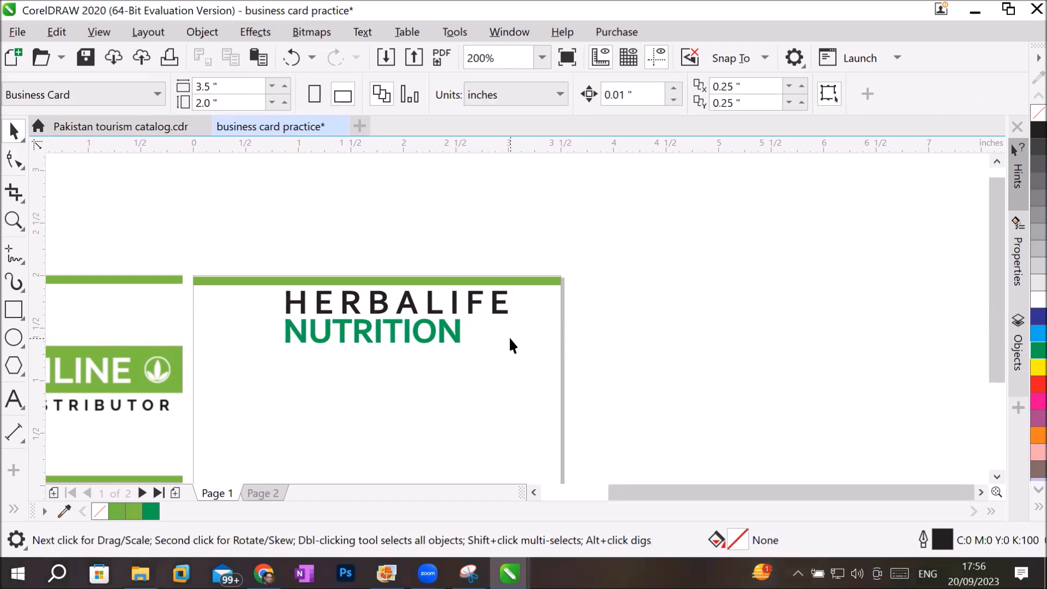
Widen the letter spacing of NUTRITION until the word is about 1.81 inches wide.
click(12, 162)
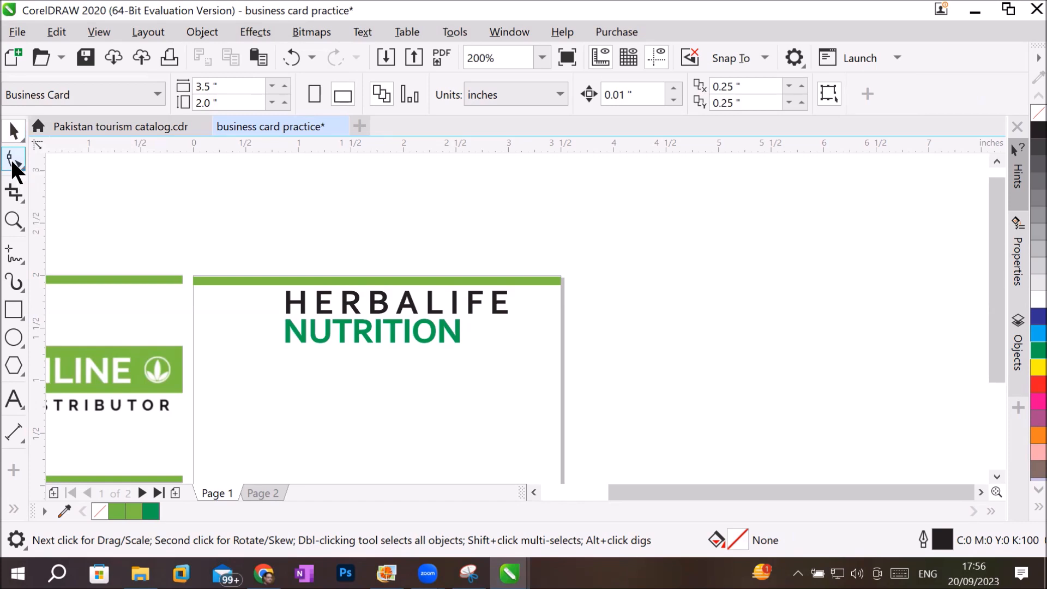
click(437, 342)
mouse_move(466, 347)
mouse_down()
mouse_move(531, 355)
mouse_move(447, 355)
mouse_move(497, 355)
mouse_move(458, 358)
mouse_move(474, 358)
mouse_up()
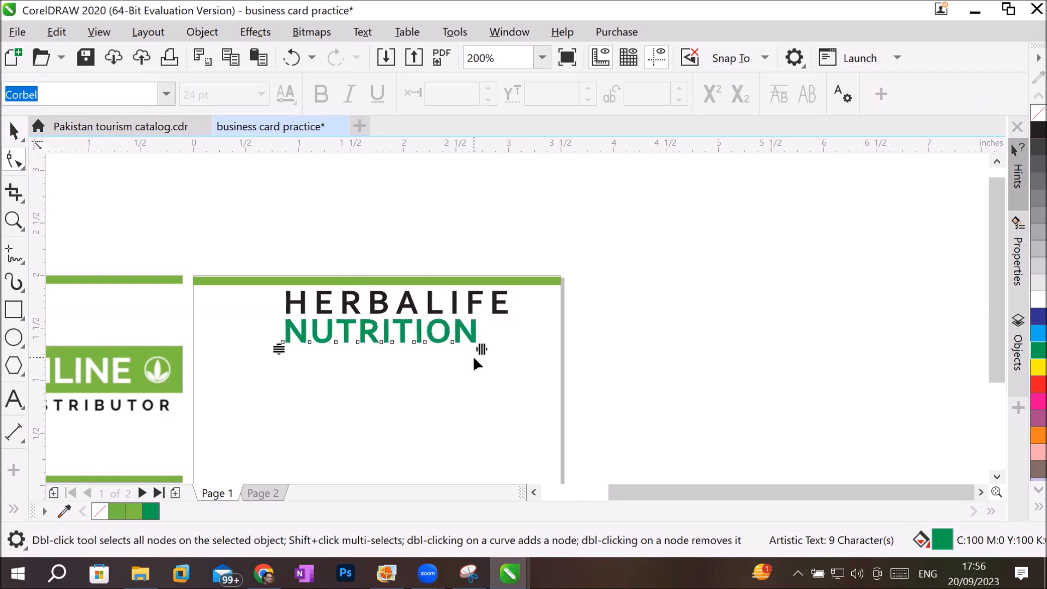
click(15, 132)
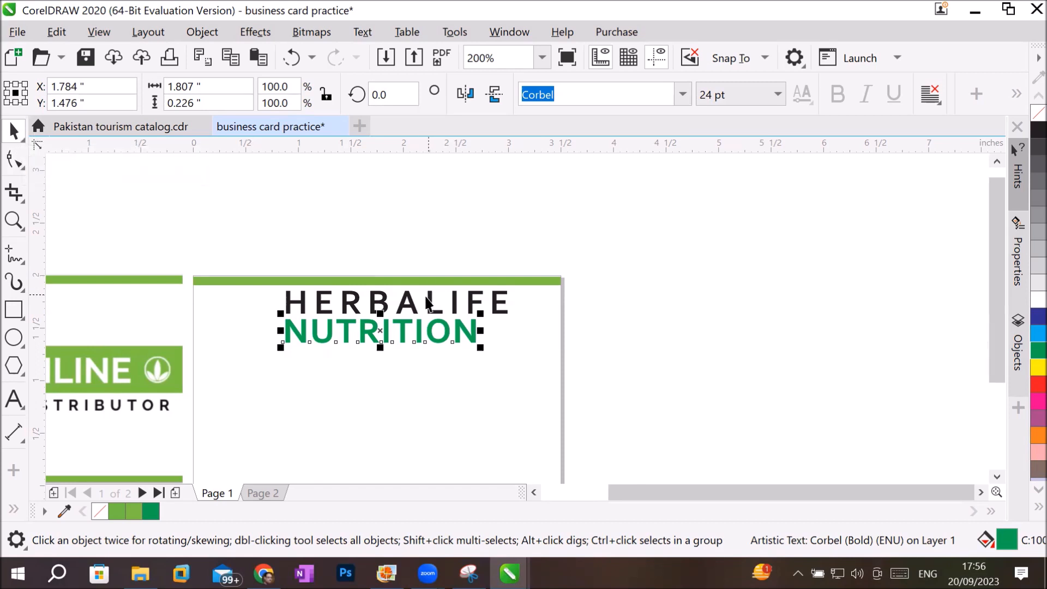
Move HERBALIFE above the page to about X 3.38 and Y 2.44 inches and rotate it about 9 degrees, undoing a trial widening.
drag(427, 299, 577, 227)
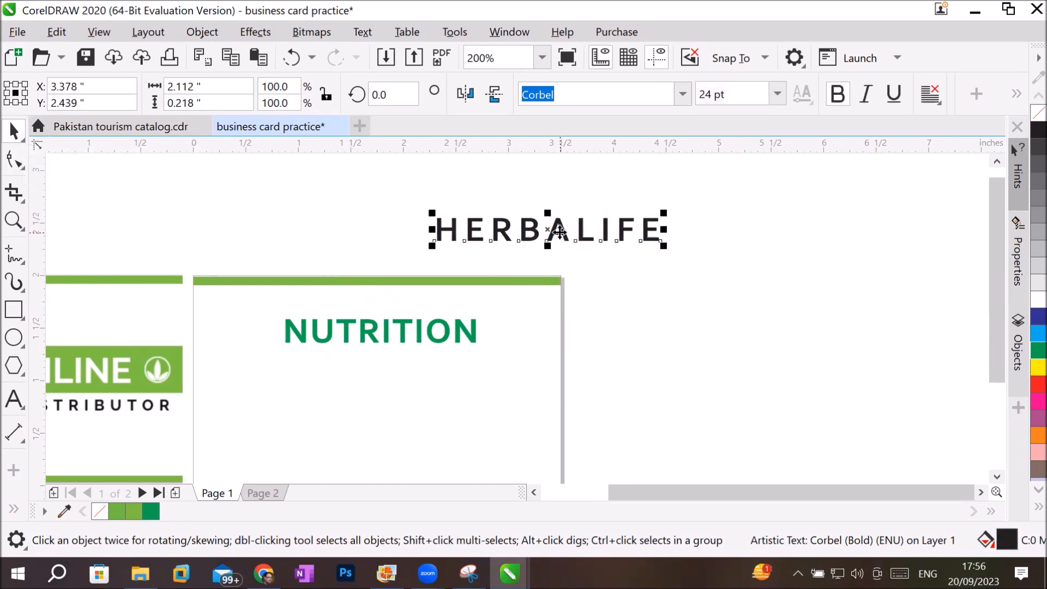
click(553, 229)
drag(662, 208, 799, 255)
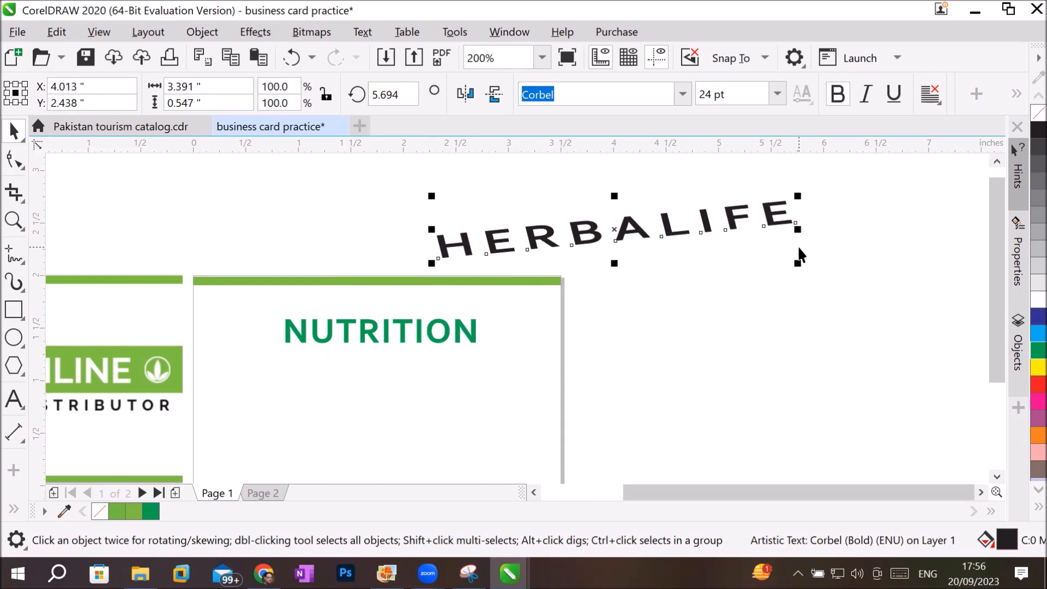
key(ctrl+z)
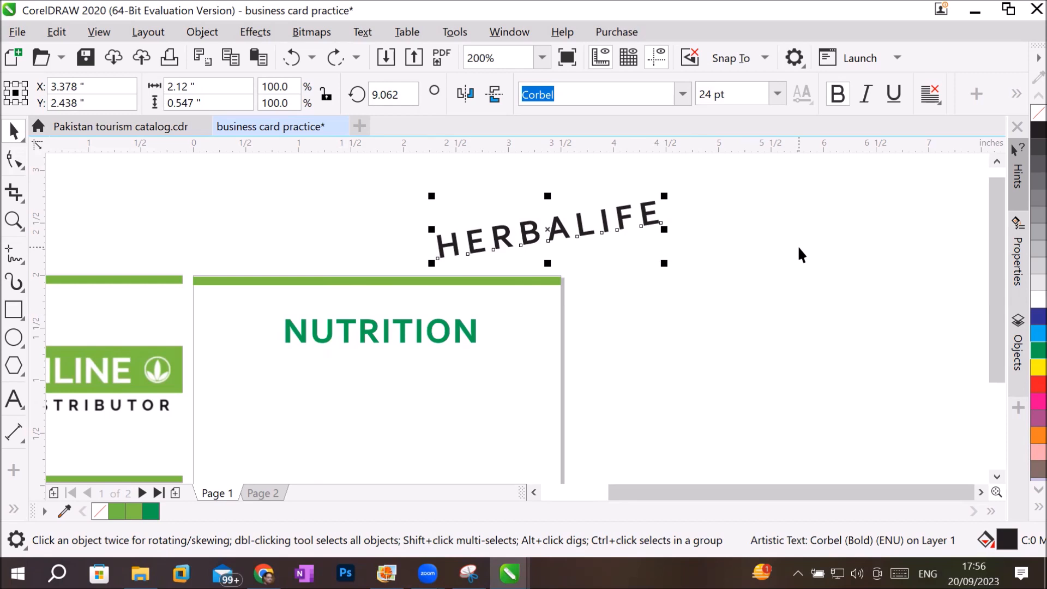
Try stretching the rotated HERBALIFE text to about 3.59 inches wide and 2.13 inches tall, and undo both stretches.
drag(664, 229, 819, 224)
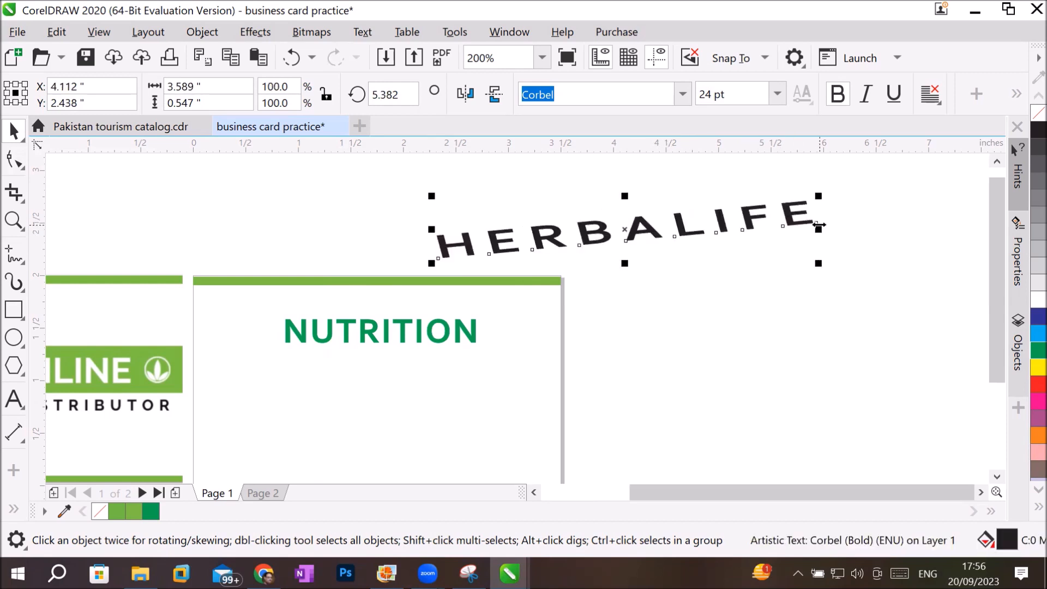
drag(624, 264, 653, 430)
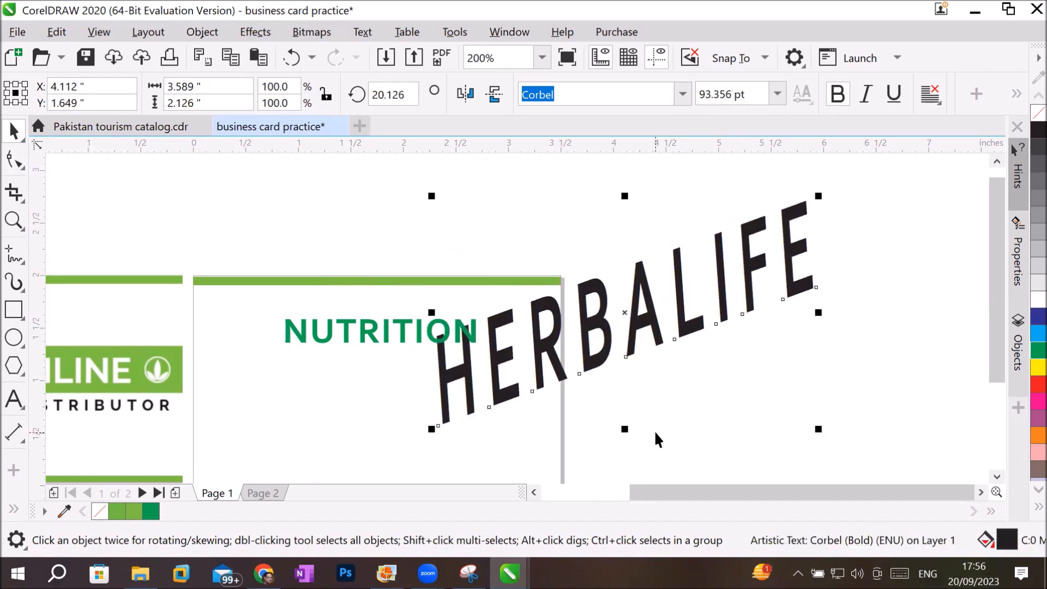
key(ctrl+z)
key(ctrl+z)
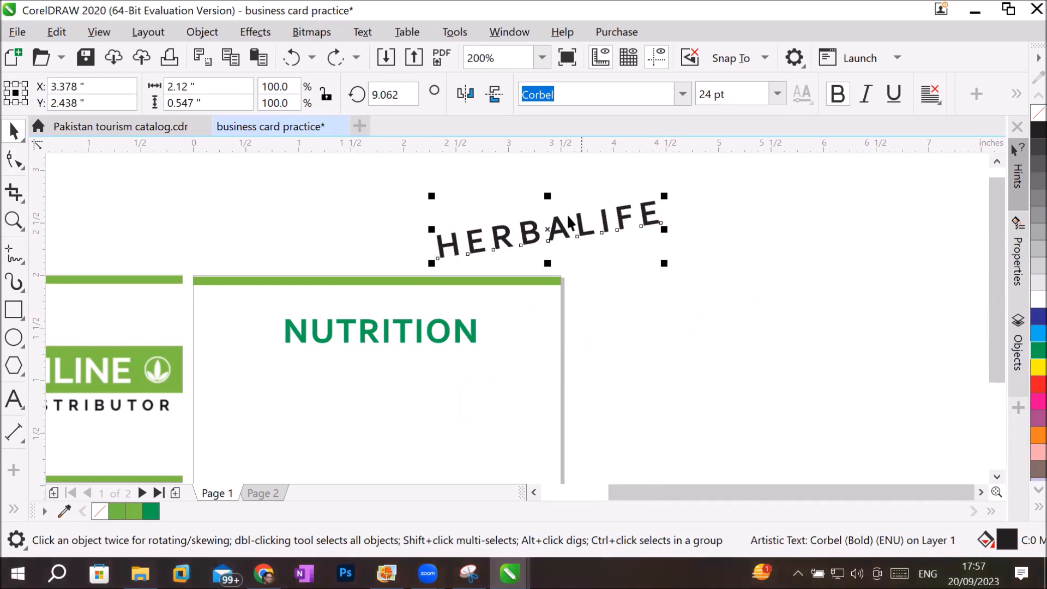
Preview larger font sizes such as 100 pt on the whole HERBALIFE text and keep it at 24 pt.
click(14, 399)
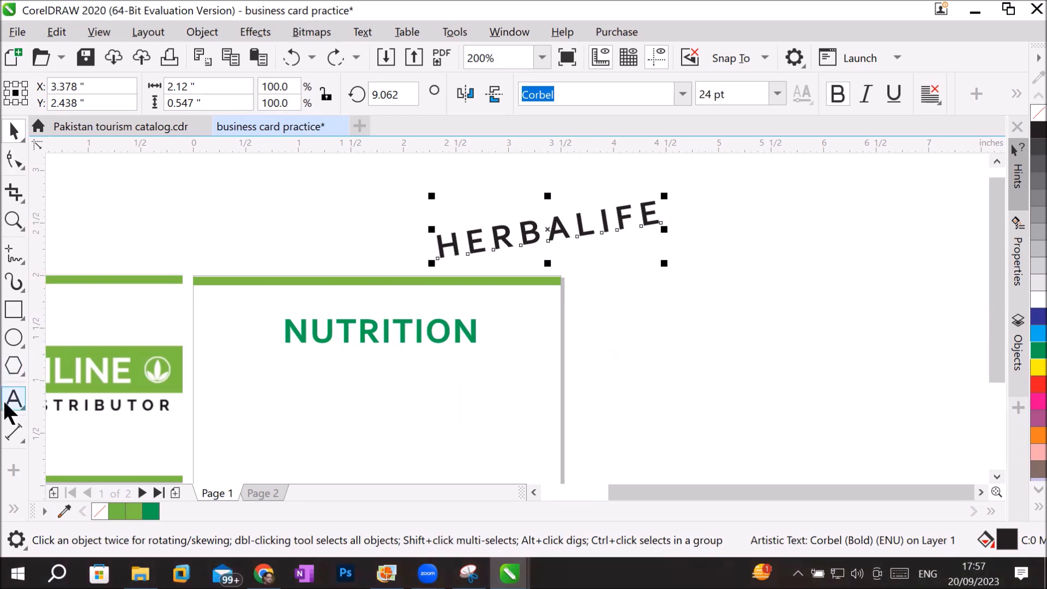
click(570, 233)
key(ctrl+a)
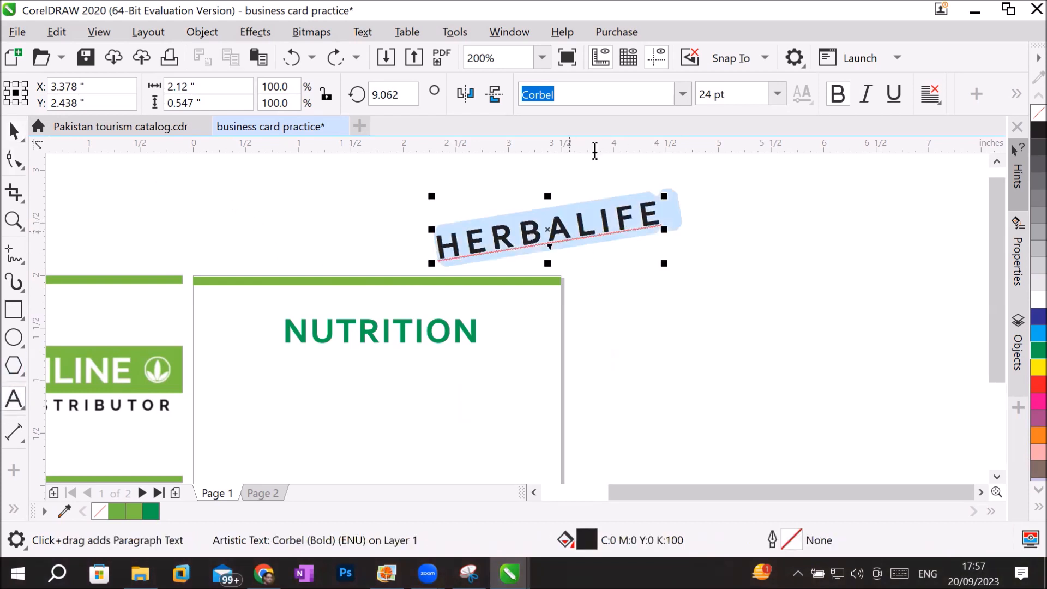
click(752, 93)
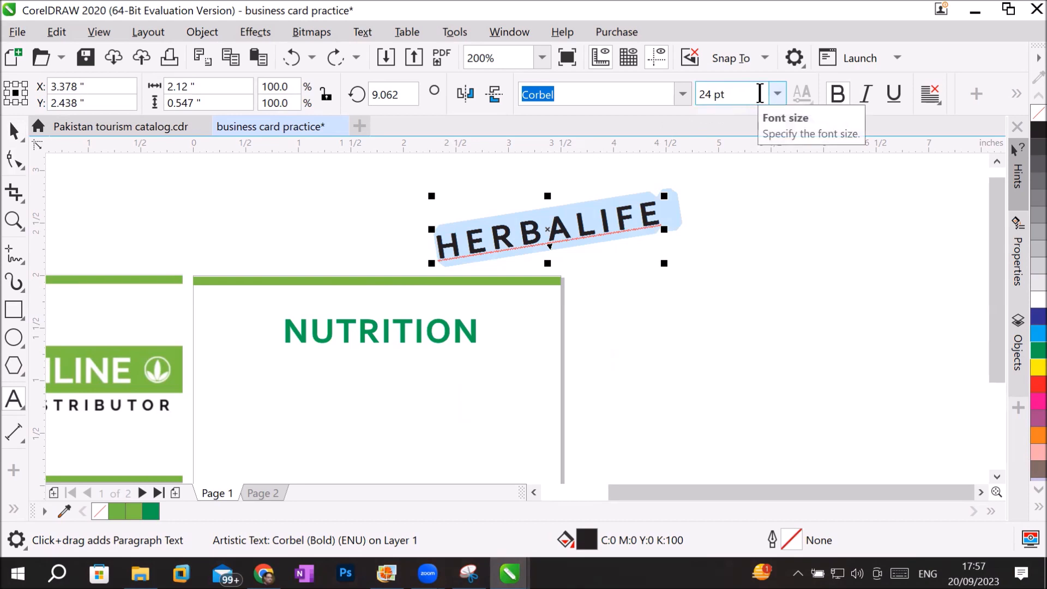
click(776, 93)
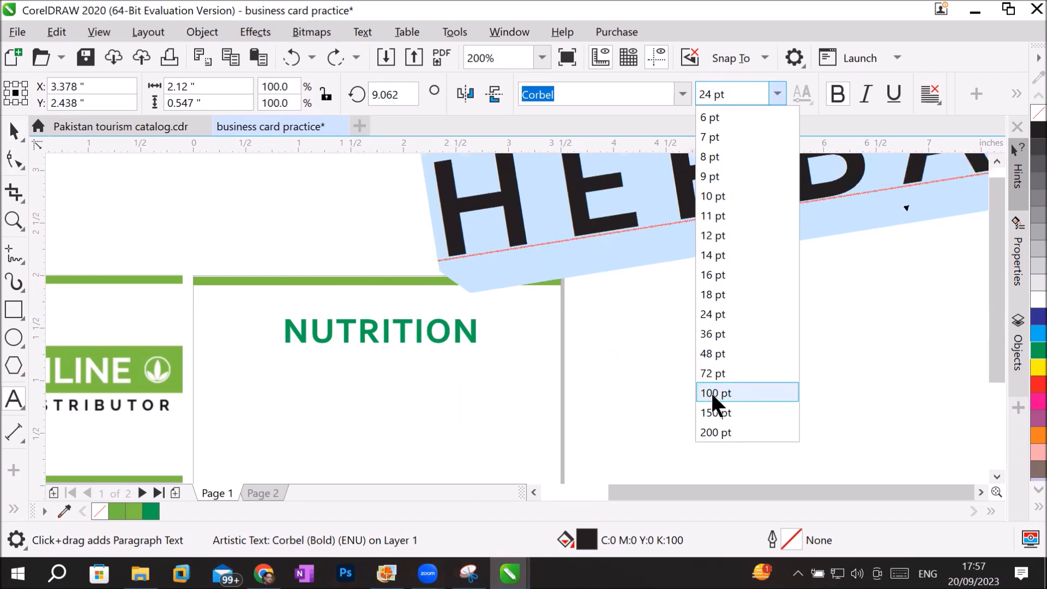
click(737, 315)
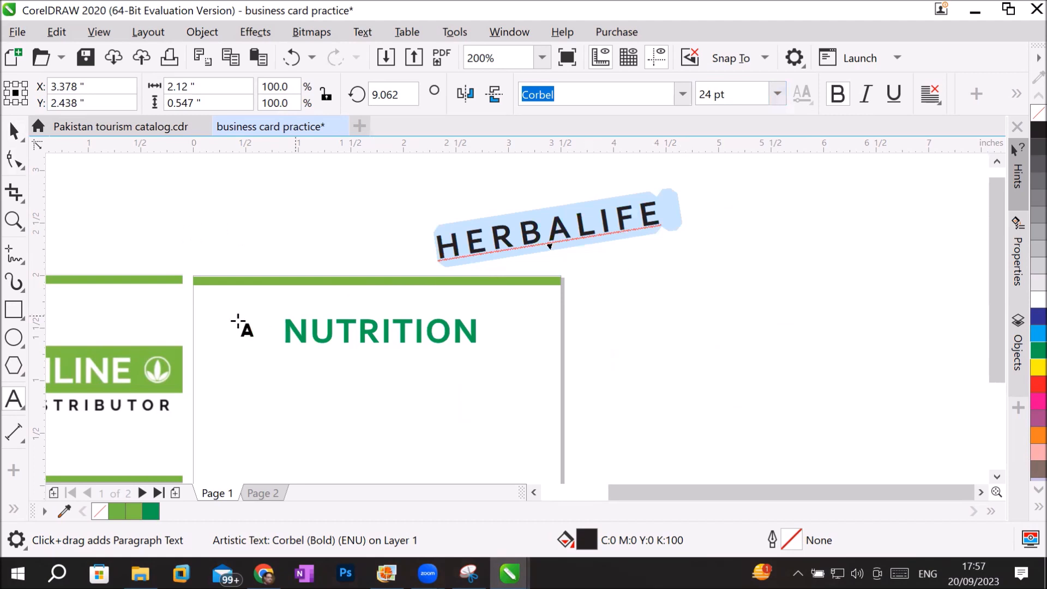
Rotate the HERBALIFE text back to nearly level, at about 0.33 degrees.
click(14, 131)
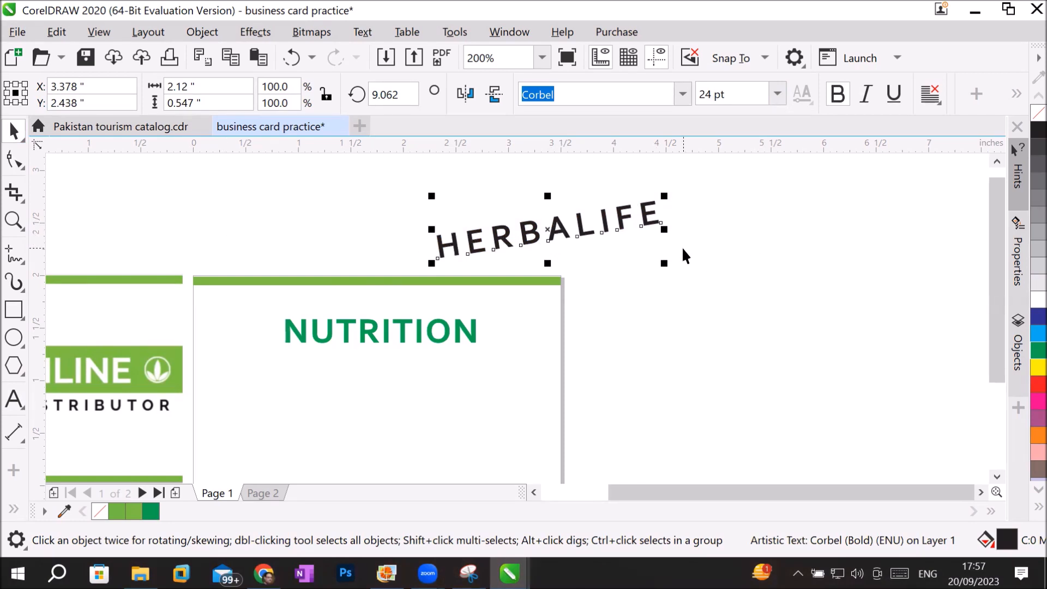
click(583, 230)
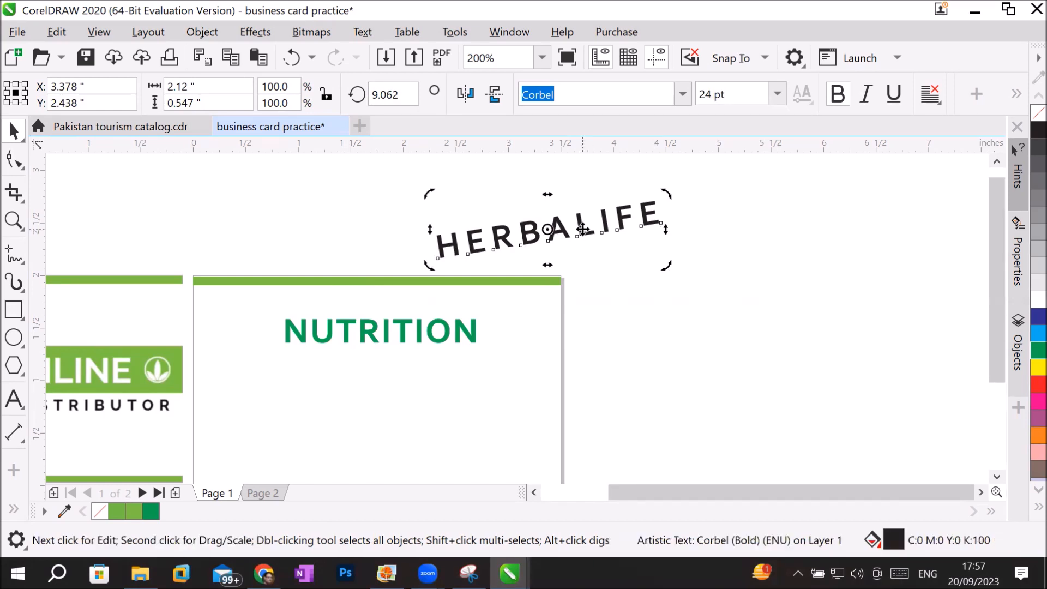
click(582, 230)
click(582, 229)
click(583, 229)
click(583, 230)
click(583, 232)
click(582, 231)
mouse_move(663, 196)
mouse_down()
mouse_move(671, 223)
mouse_move(675, 210)
mouse_up()
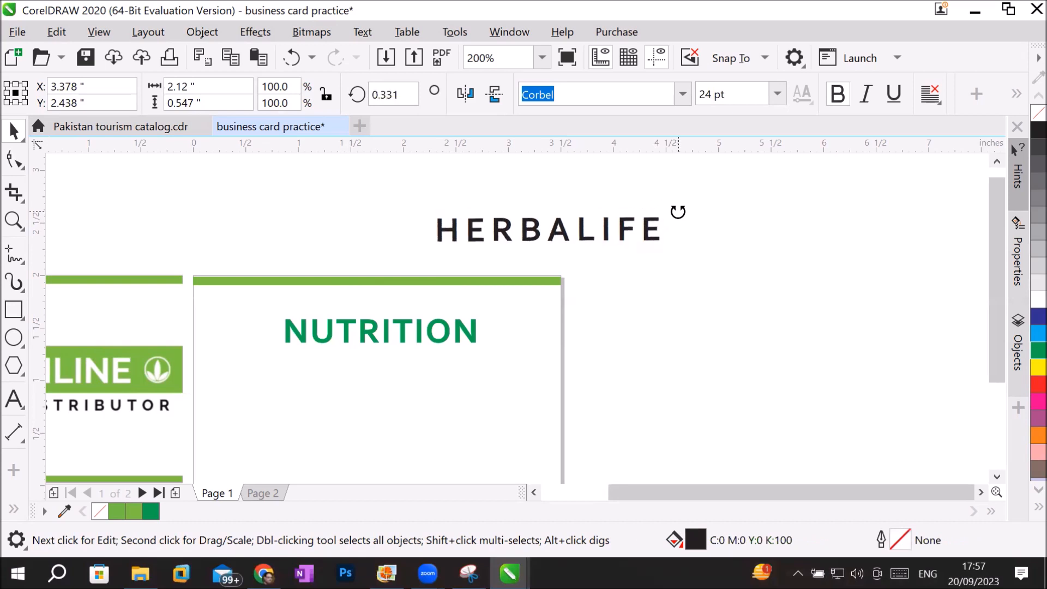
Move HERBALIFE back onto the page directly above NUTRITION, centred at about X 1.93 and Y 1.76 inches.
click(578, 236)
drag(578, 235, 427, 312)
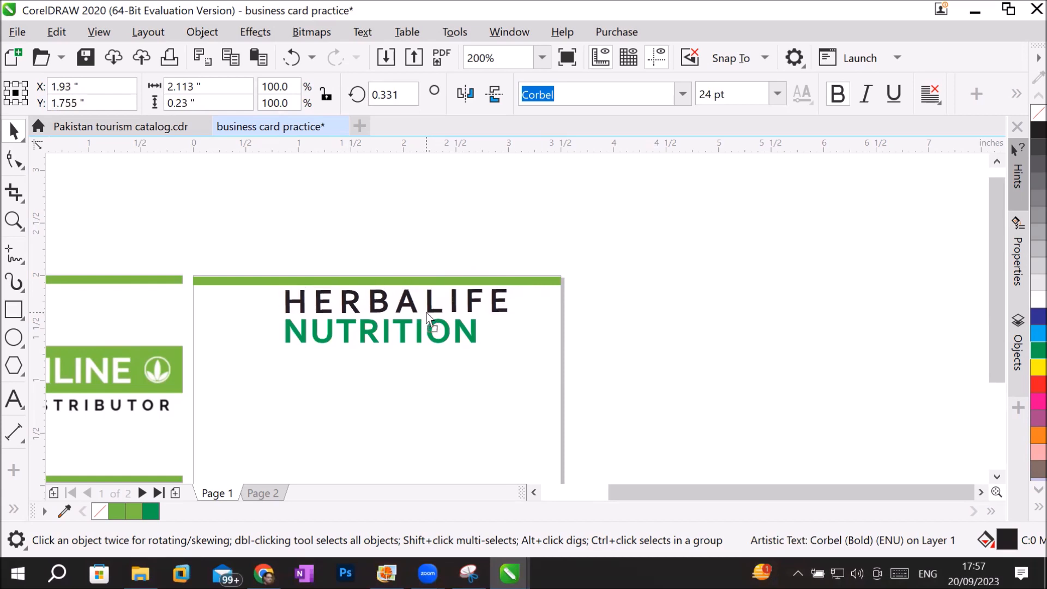
click(479, 412)
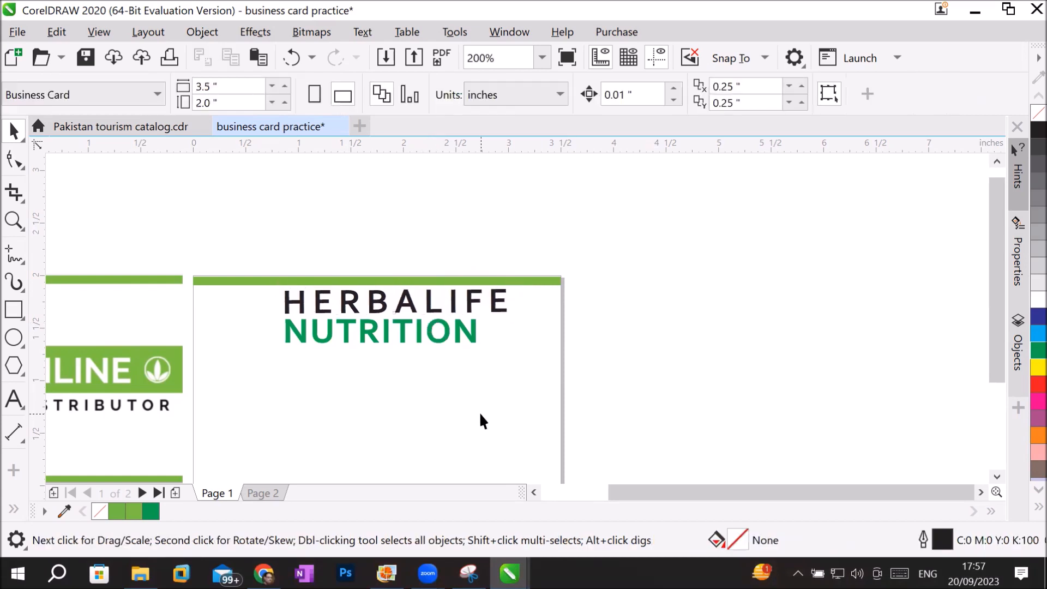
click(532, 491)
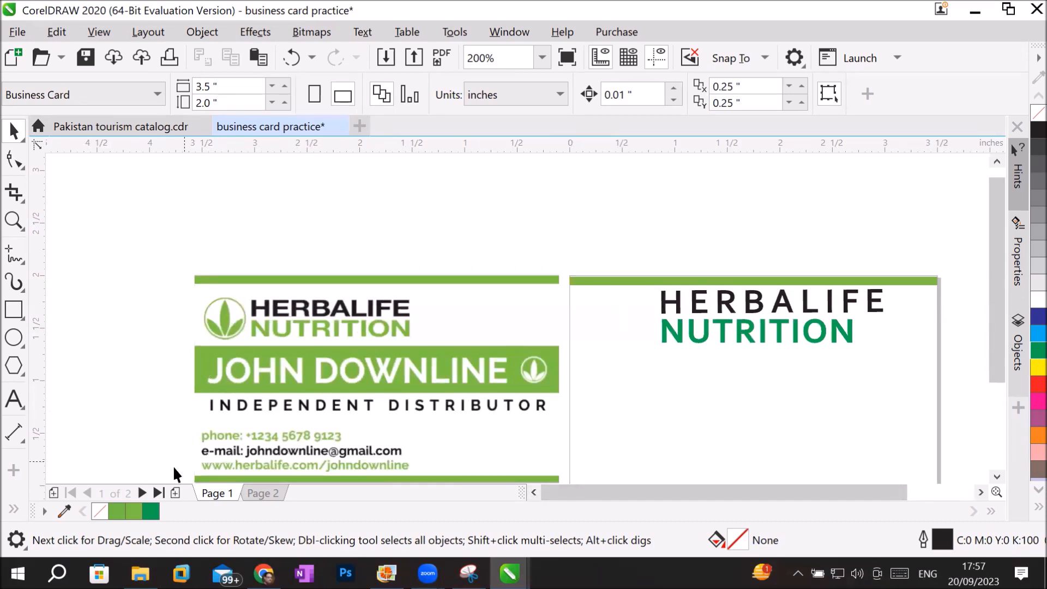
Draw a circle about 0.56 inches wide beside HERBALIFE NUTRITION and an upright ellipse about 0.12 by 0.55 inches inside it.
click(10, 340)
drag(584, 291, 644, 351)
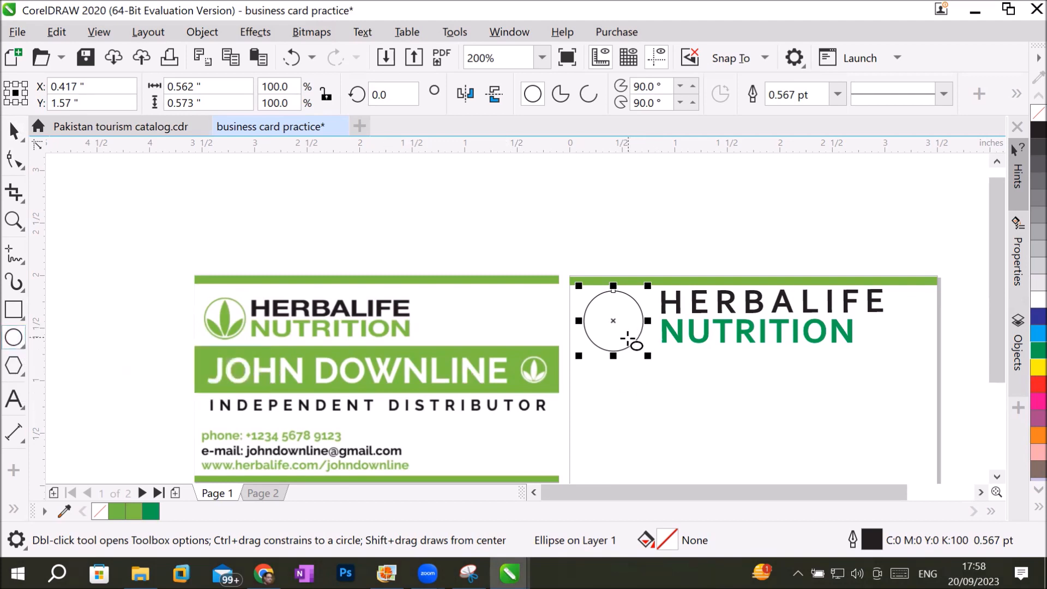
drag(613, 350, 626, 293)
click(14, 131)
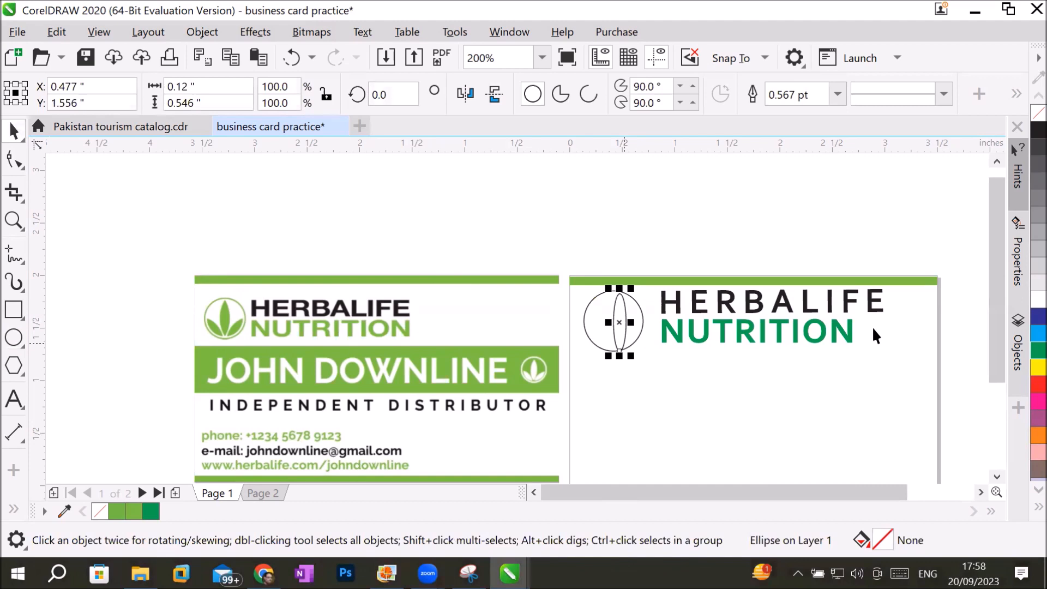
Nudge the narrow ellipse to X 0.427 and Y 1.566 inches inside the circle and fill it with the C100 Y100 green.
key(Left)
key(Left)
key(Left)
key(Left)
key(Left)
key(Left)
key(Up)
key(Up)
key(Up)
key(Up)
key(Up)
key(Down)
key(Down)
key(Down)
key(Down)
key(Down)
key(Up)
key(Down)
key(Down)
key(Down)
key(Down)
key(Down)
key(Down)
key(Down)
key(Down)
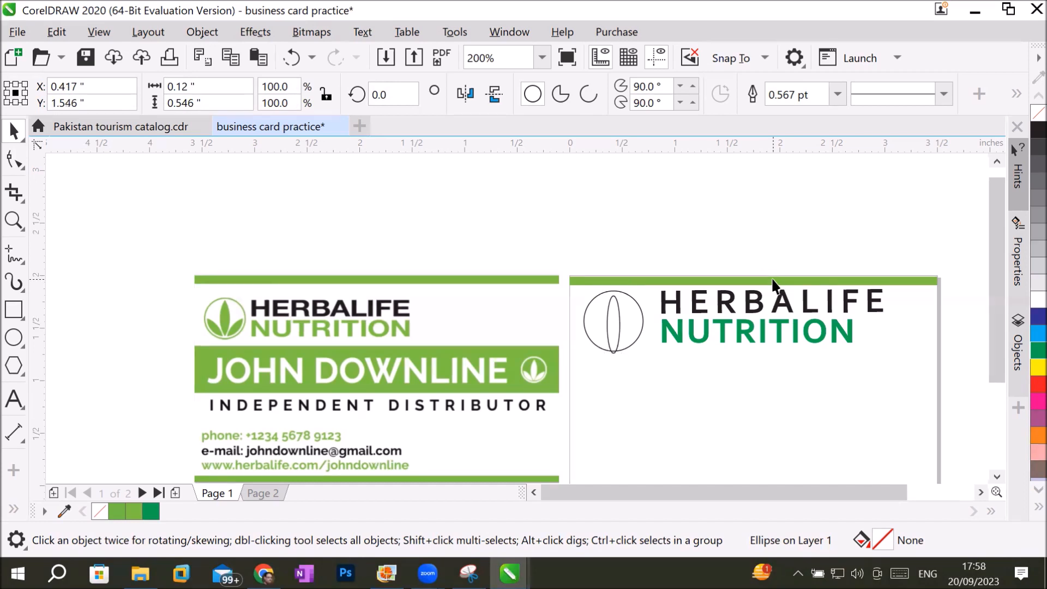
key(Up)
key(Up)
key(Up)
key(Up)
key(Up)
key(Up)
key(Up)
key(Up)
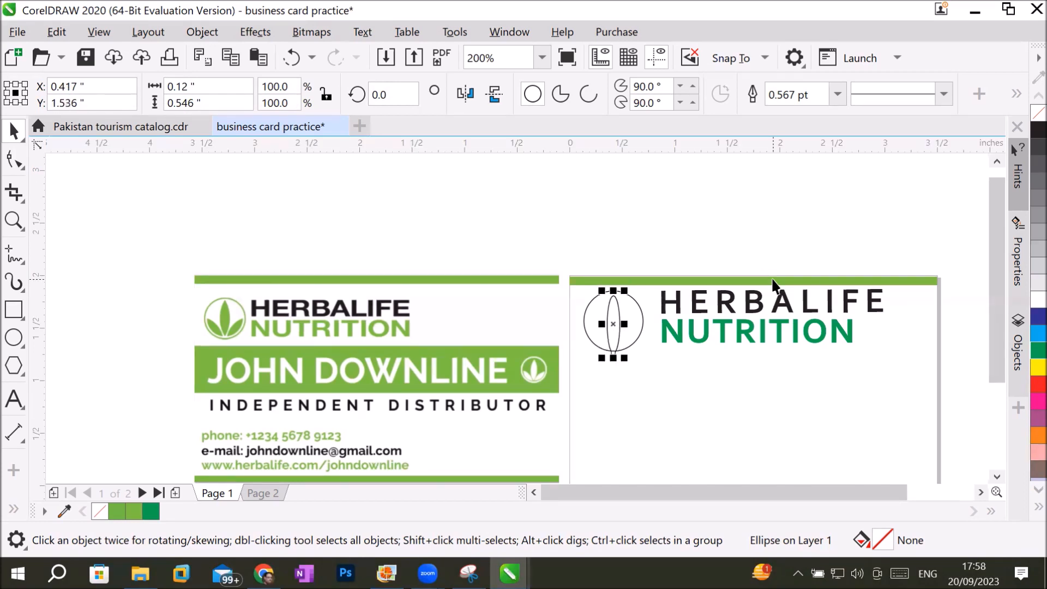
key(Right)
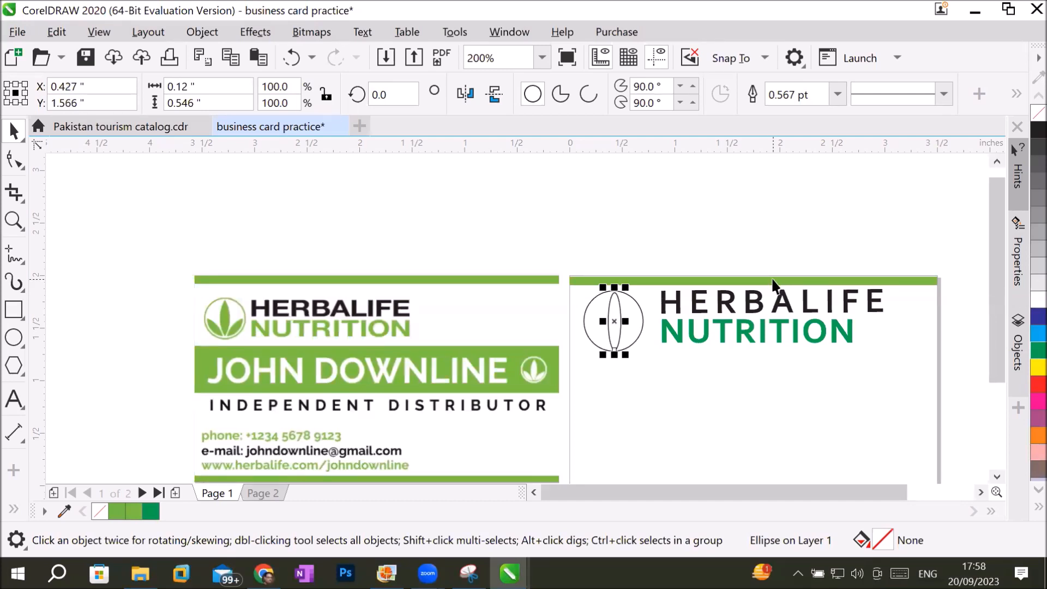
click(1026, 351)
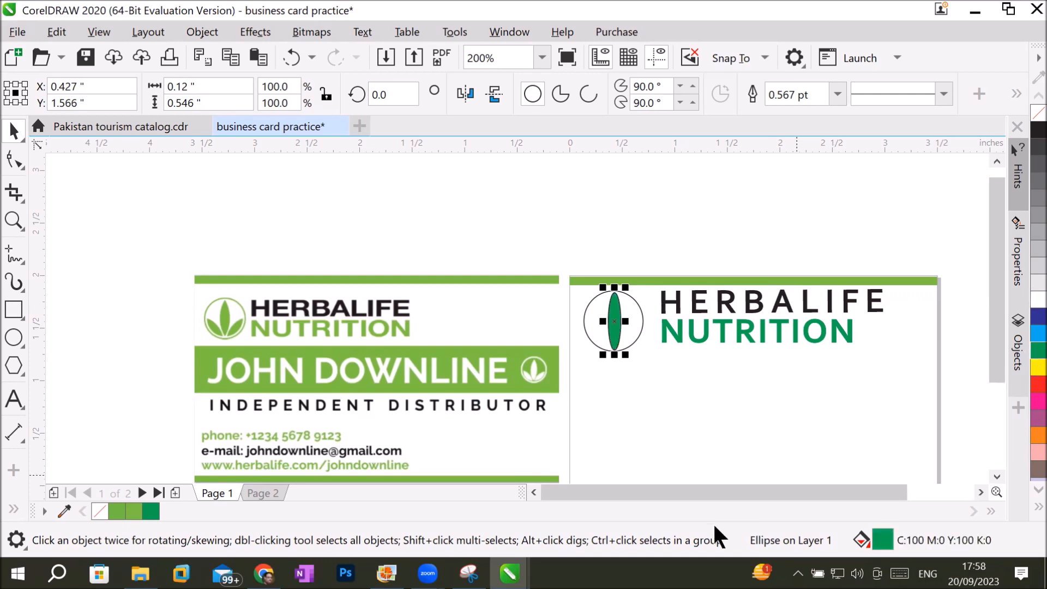
Compare the reference logo's middle leaf and convert the green ellipse to curves.
scroll(209, 310, up, 5)
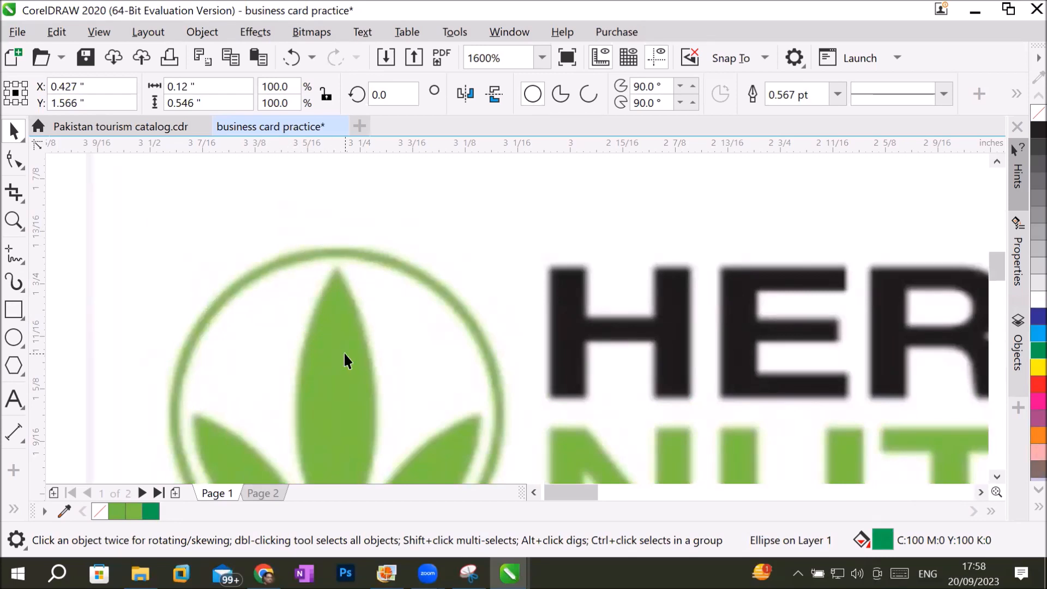
scroll(637, 360, down, 3)
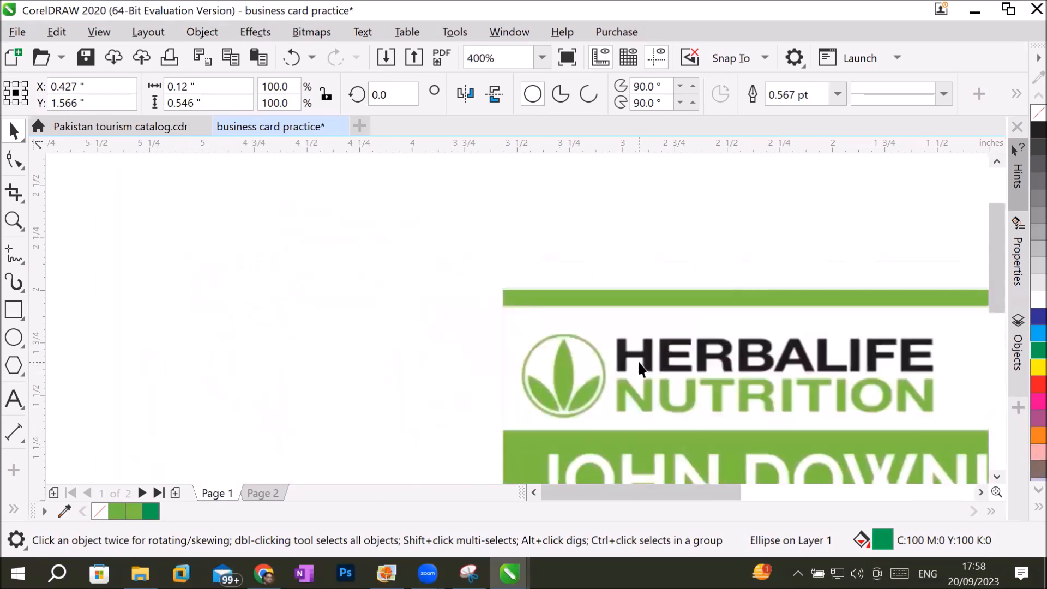
click(980, 492)
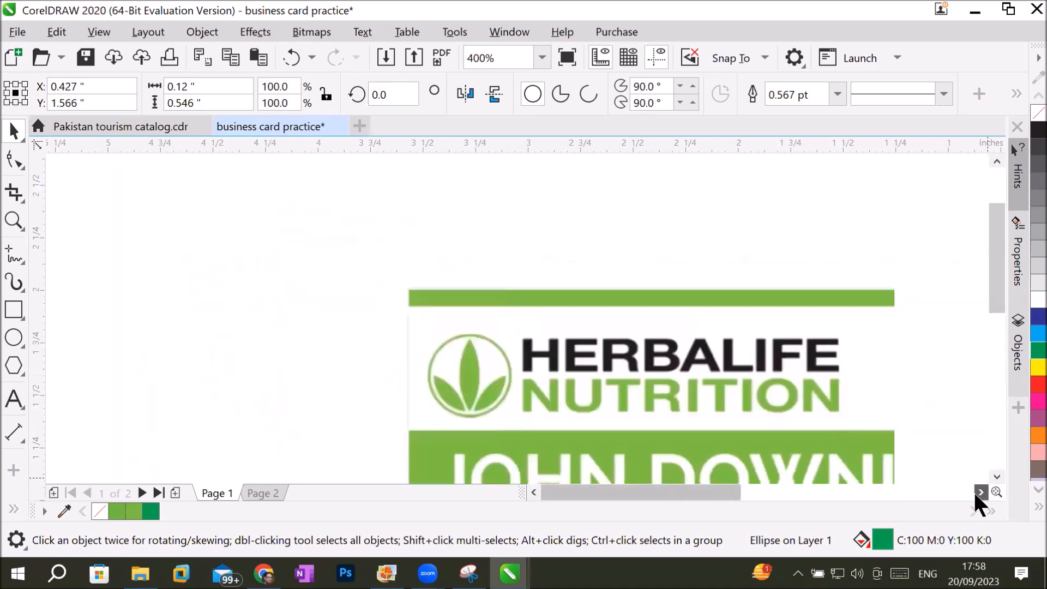
click(980, 492)
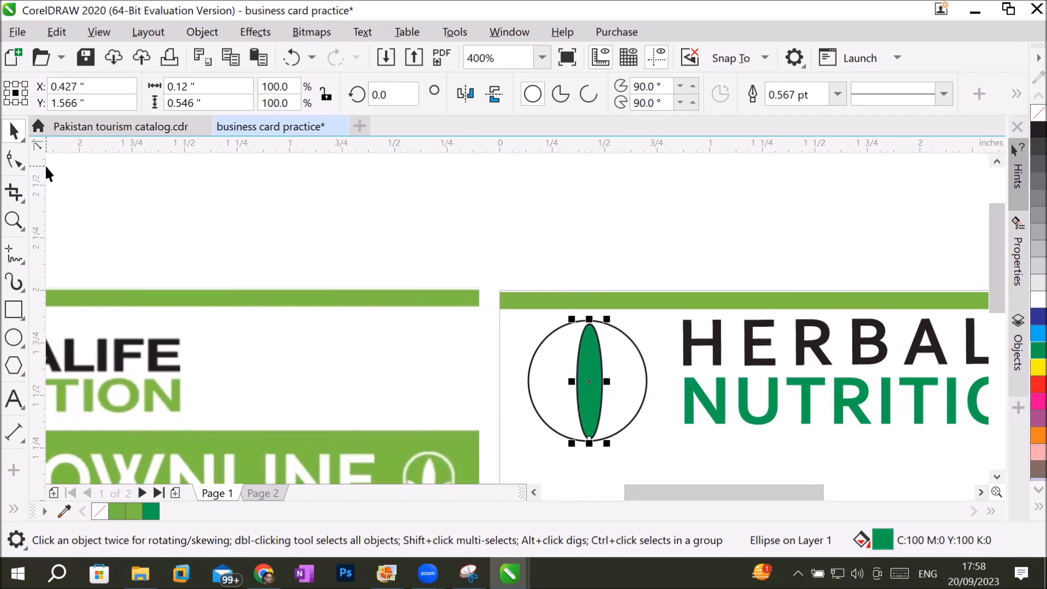
click(14, 166)
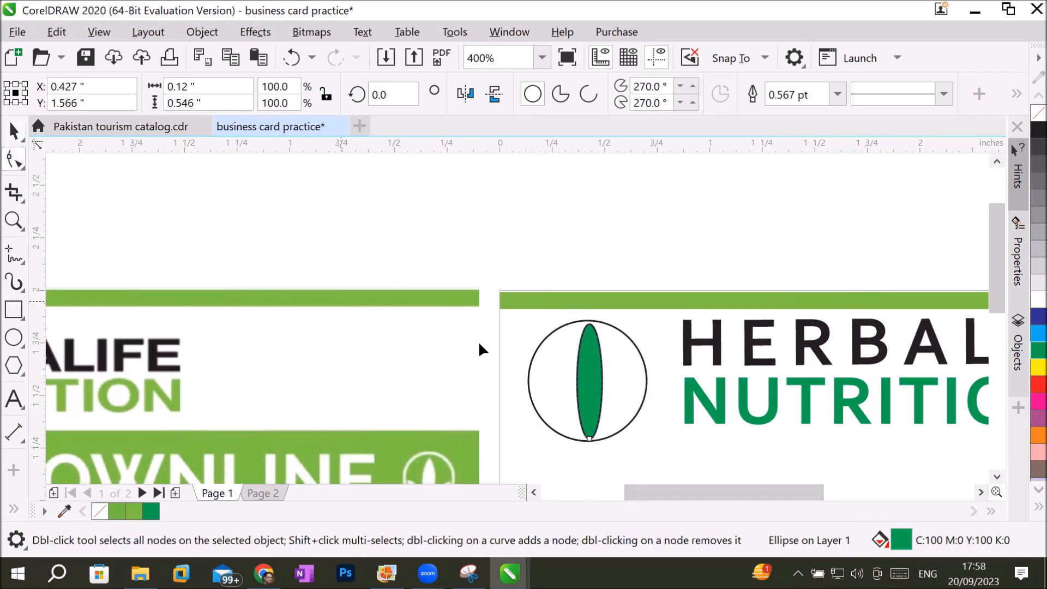
click(14, 130)
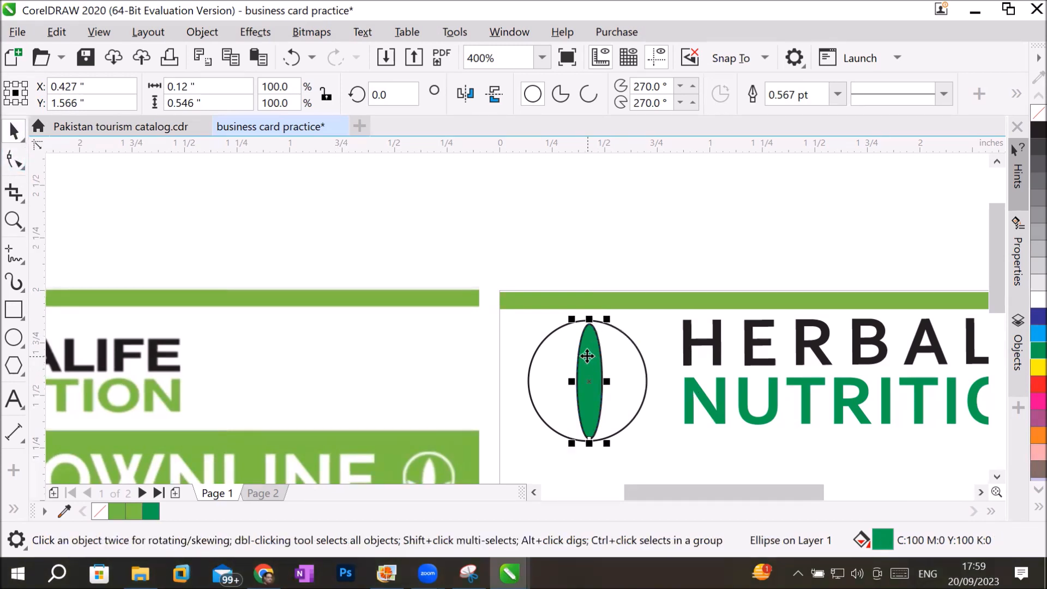
right_click(591, 357)
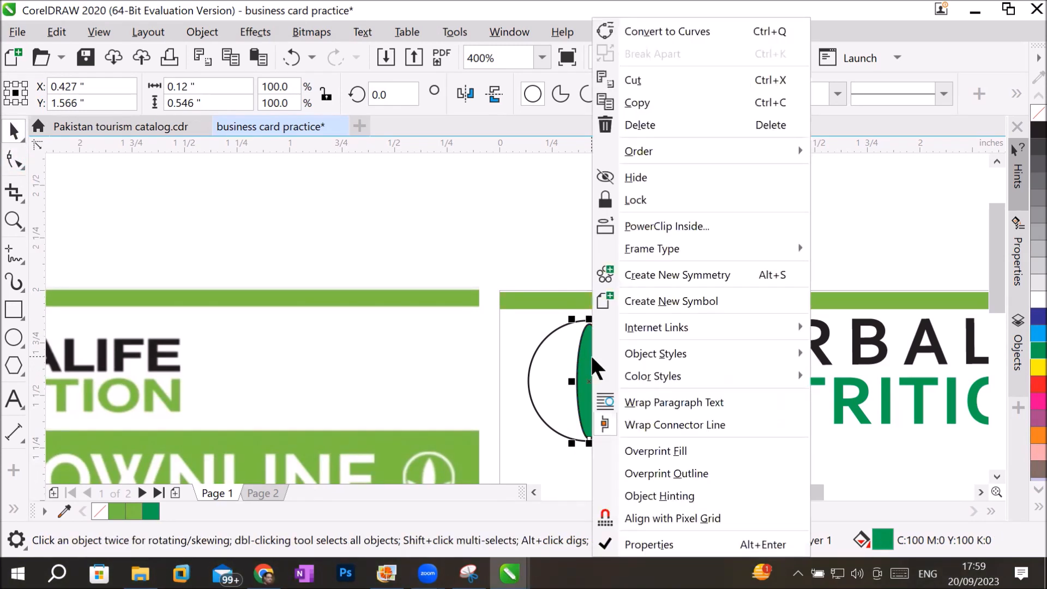
click(701, 27)
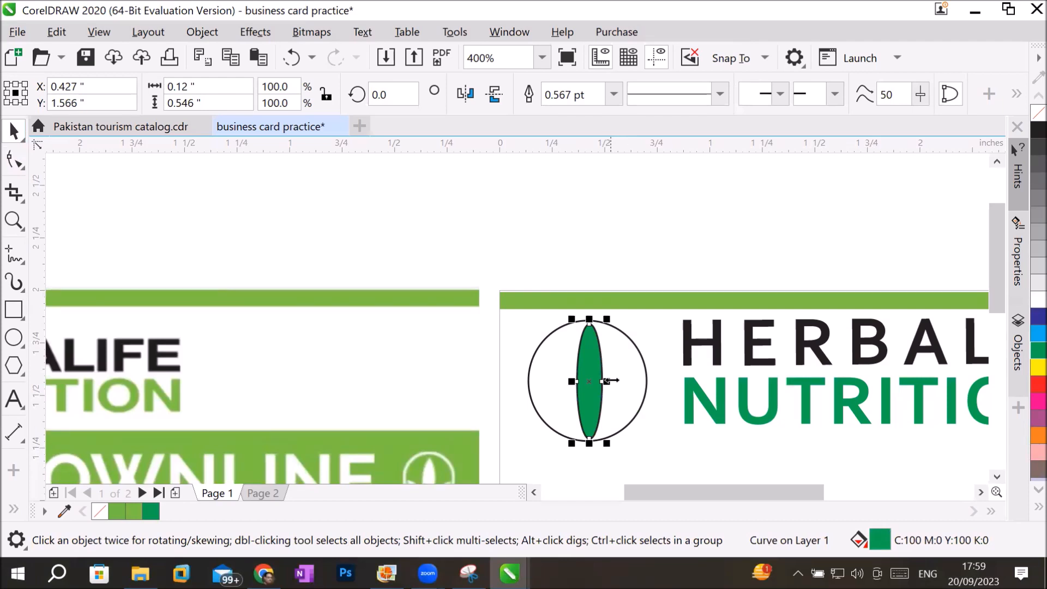
Try to turn the green ellipse's top node into a cusp node.
scroll(605, 299, up, 2)
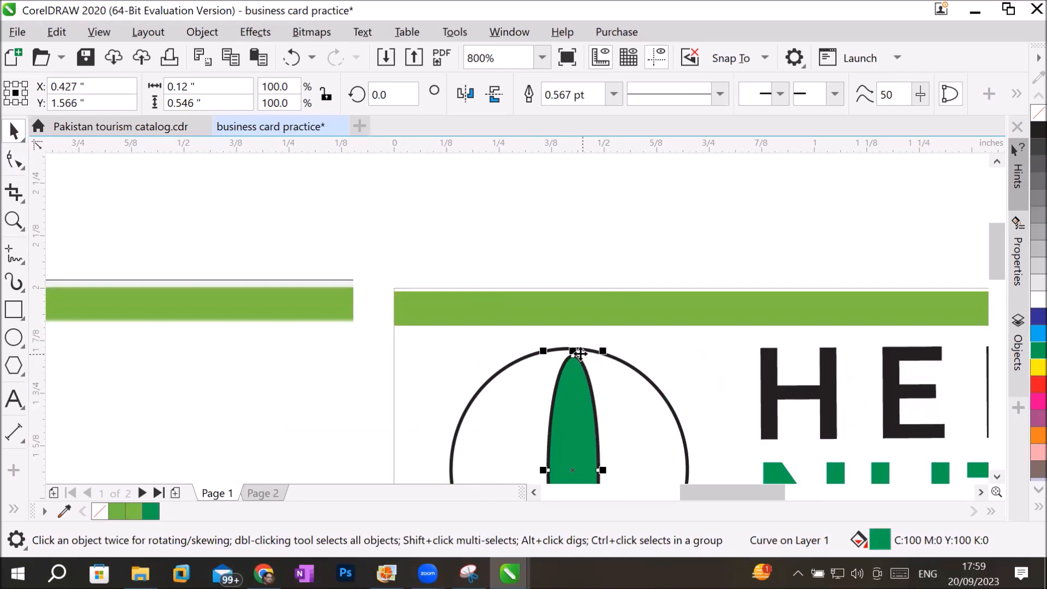
scroll(621, 263, up, 2)
scroll(620, 299, down, 2)
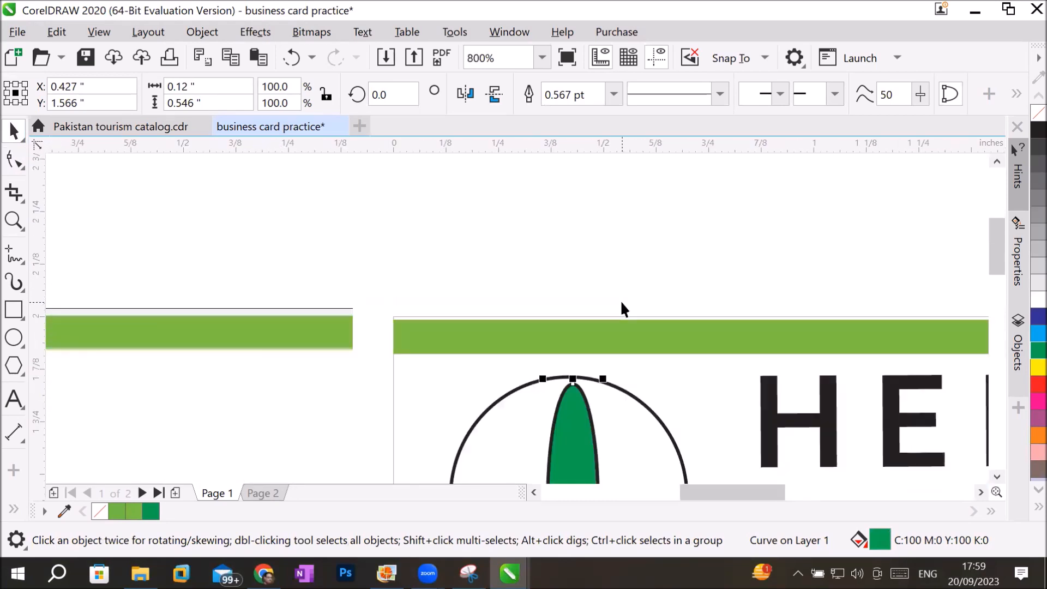
scroll(620, 300, down, 2)
scroll(996, 472, down, 2)
scroll(645, 231, up, 2)
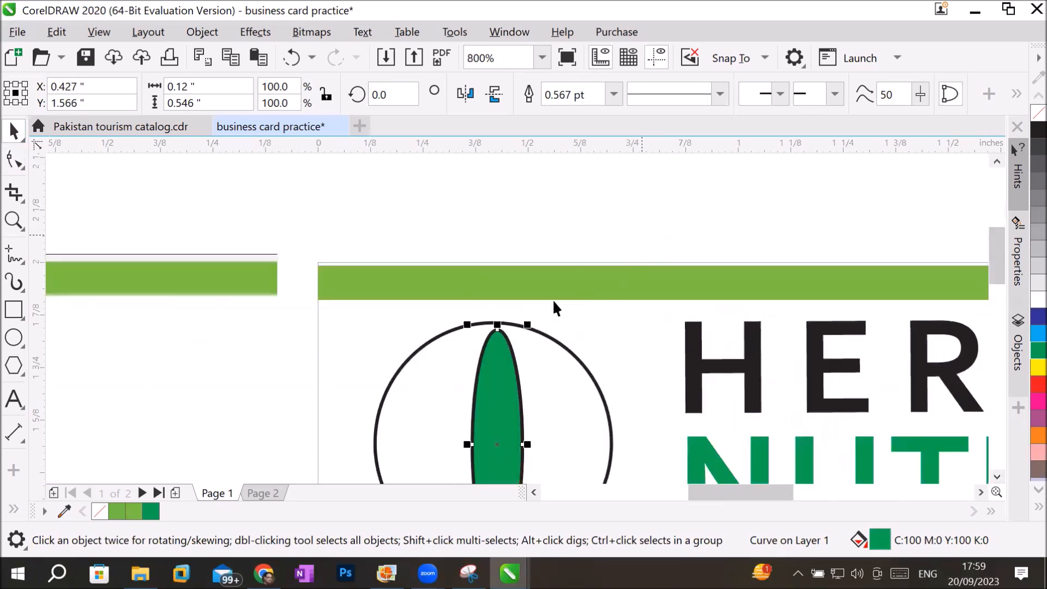
click(14, 160)
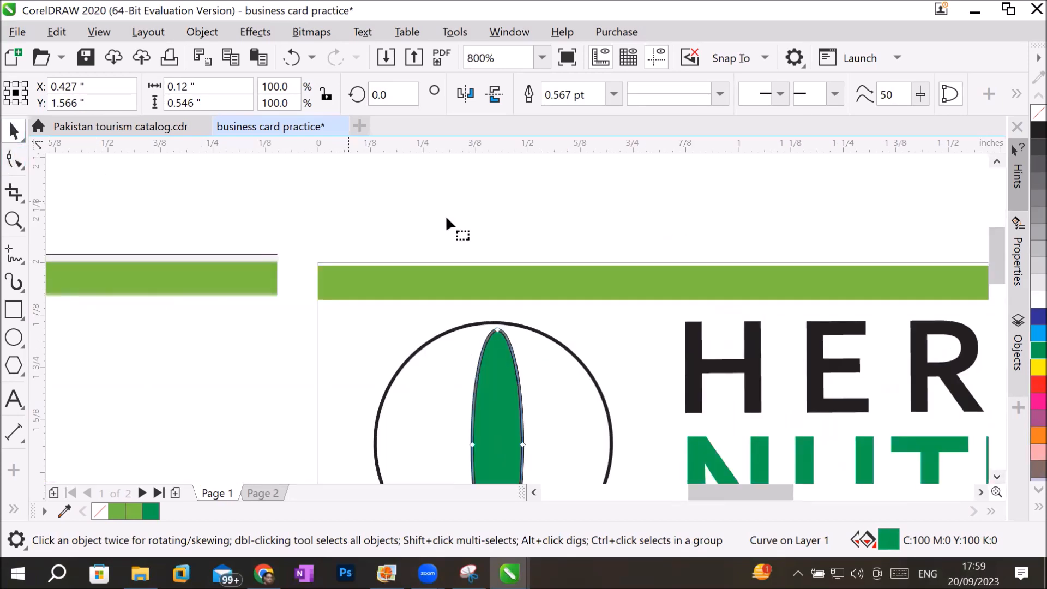
key(F10)
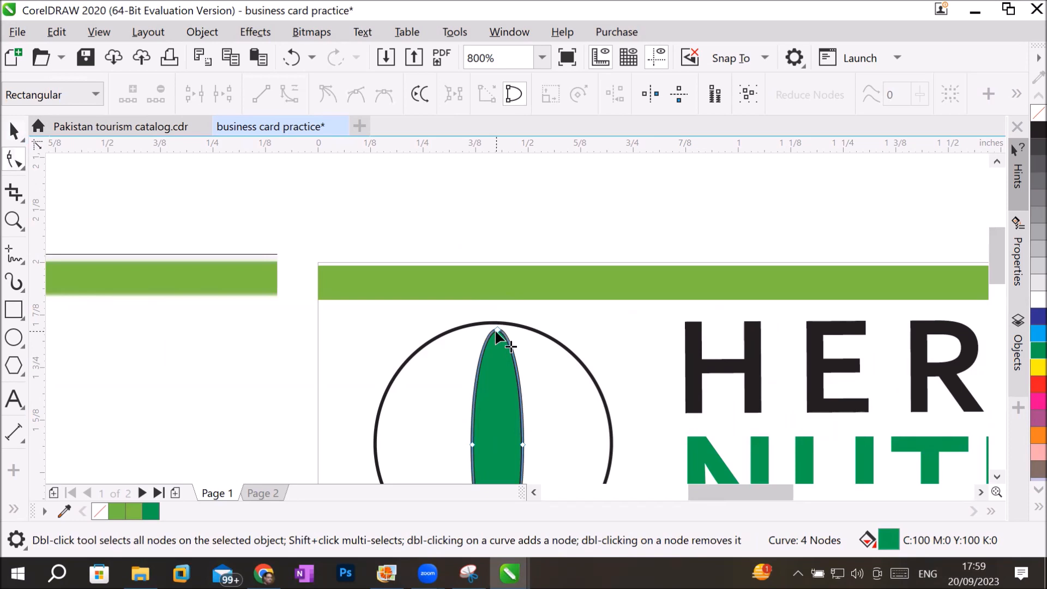
click(496, 330)
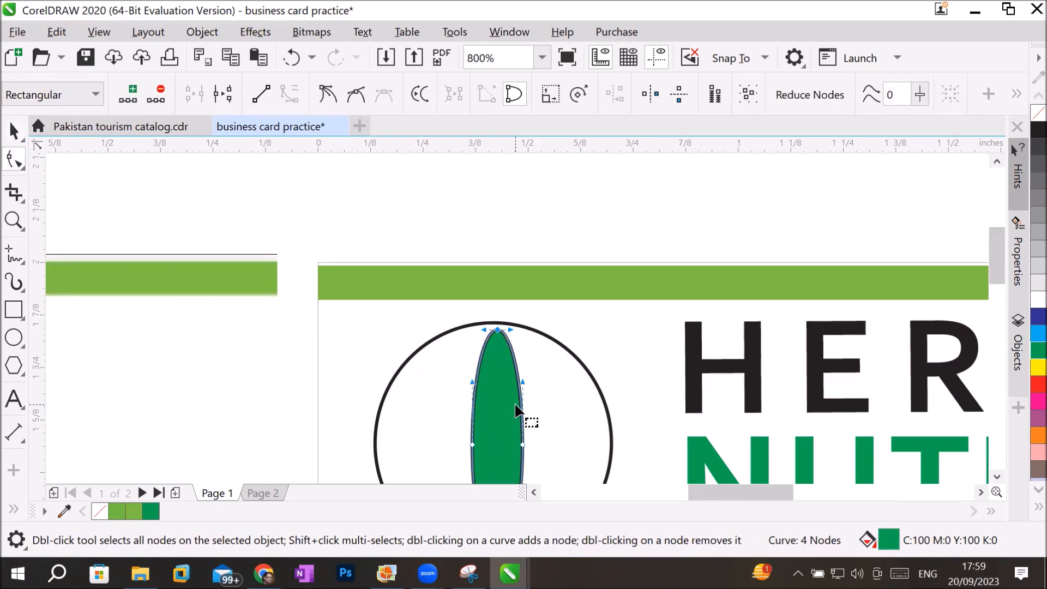
click(327, 93)
Try bending the top node's handles down into a pointed leaf tip, and undo the node edits.
drag(510, 330, 486, 345)
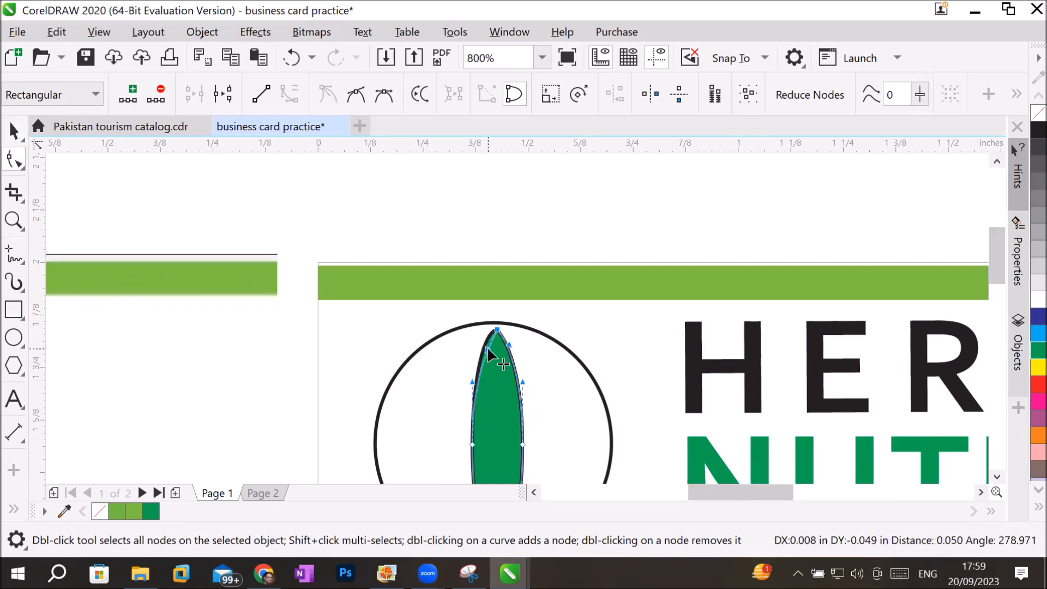
click(657, 213)
click(12, 131)
click(553, 208)
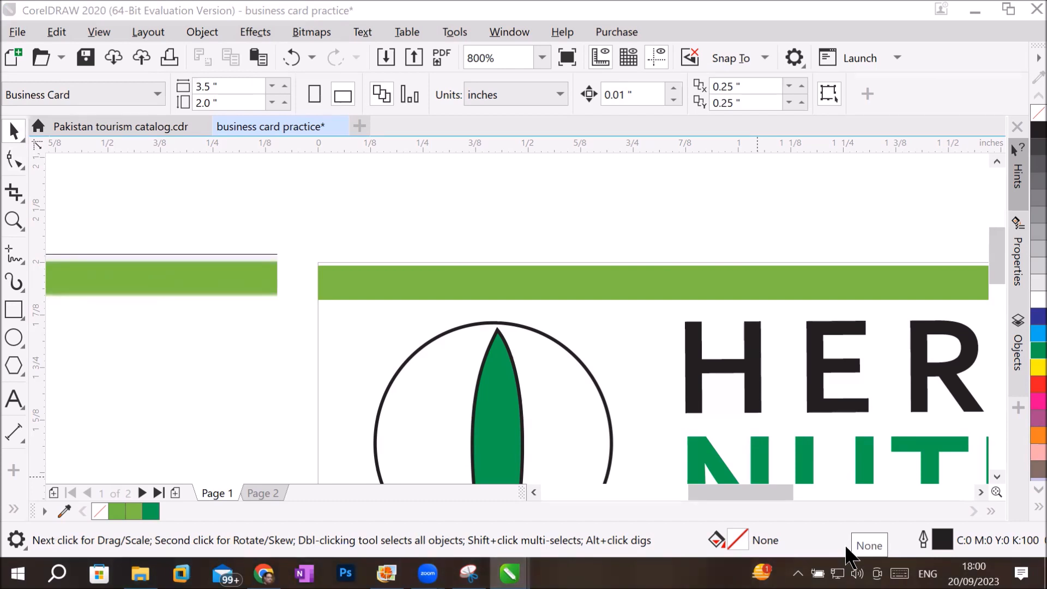
key(ctrl+z)
key(ctrl+z)
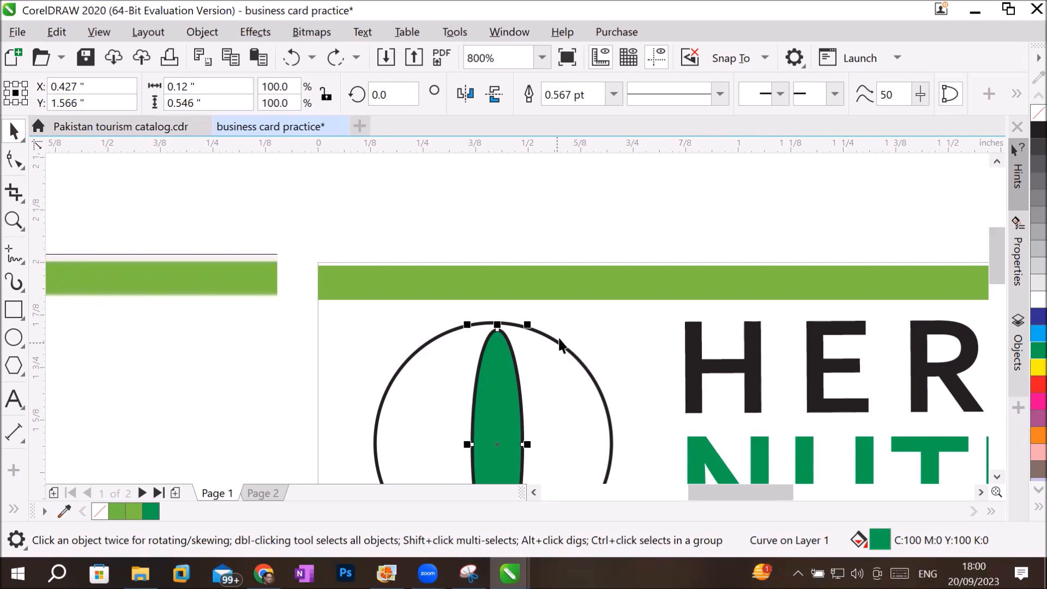
Draw a smaller upright ellipse about 0.07 by 0.32 inches in the empty area above the page.
scroll(565, 336, down, 2)
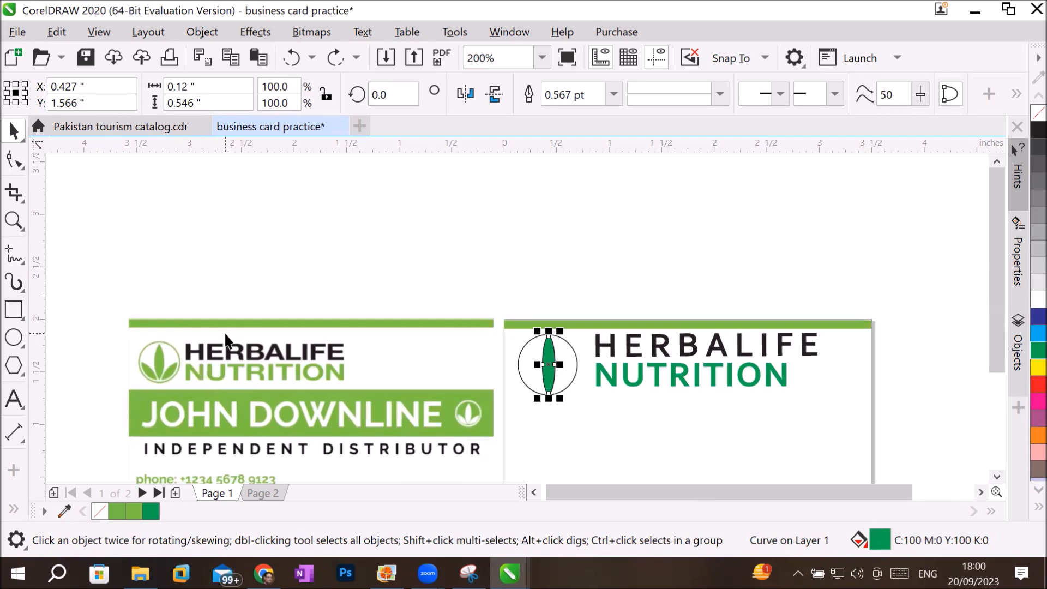
click(14, 338)
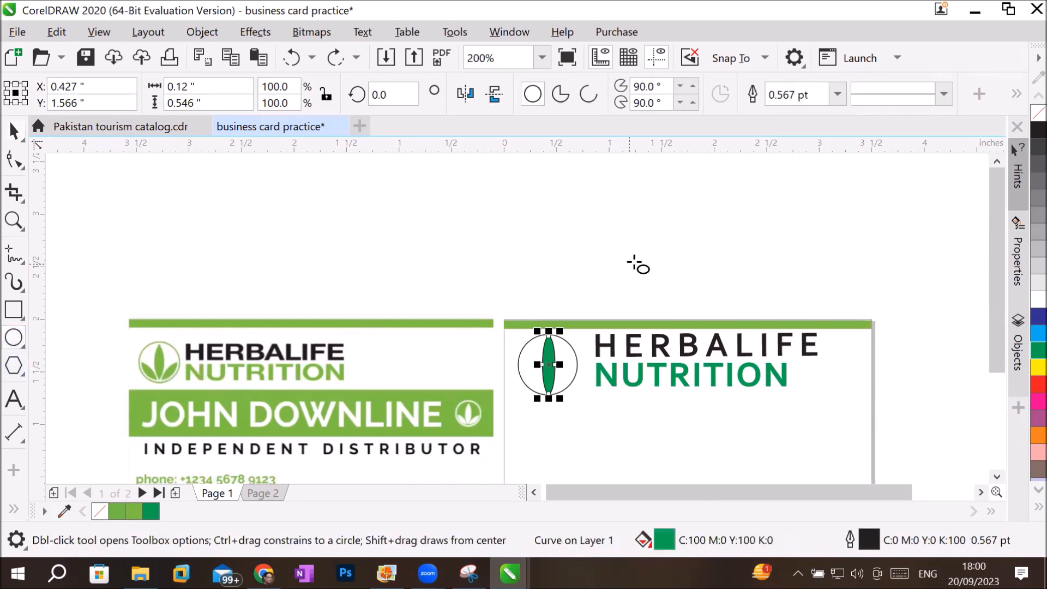
drag(661, 221, 654, 254)
scroll(687, 224, up, 3)
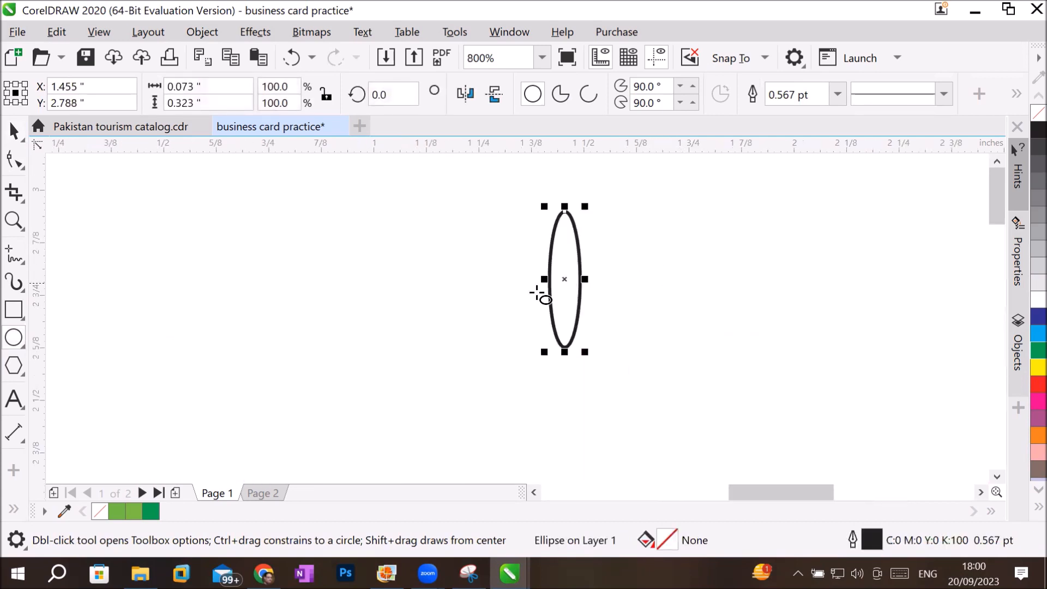
Rotate the small ellipse clockwise so that it leans right, at about 322 degrees.
click(13, 131)
click(563, 260)
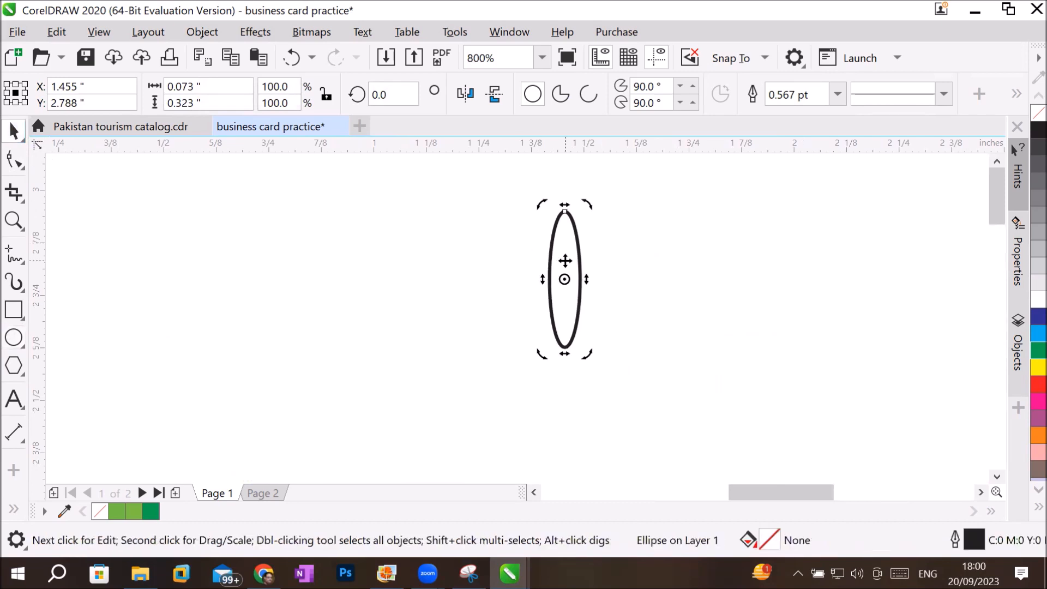
drag(584, 198, 638, 224)
scroll(635, 335, down, 2)
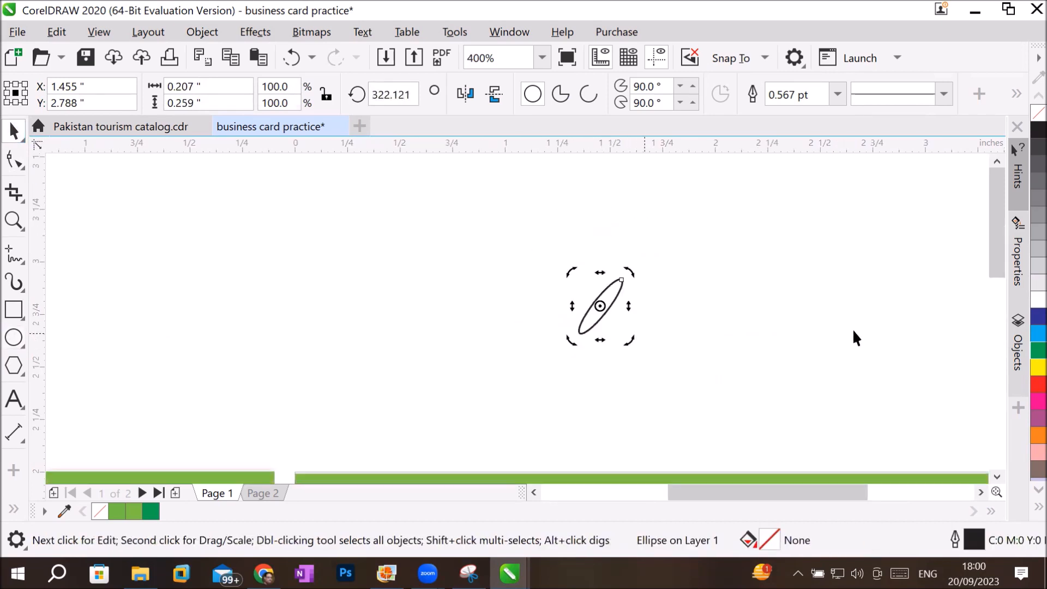
Fill the tilted ellipse with the C100 Y100 green and remove its outline.
click(1030, 350)
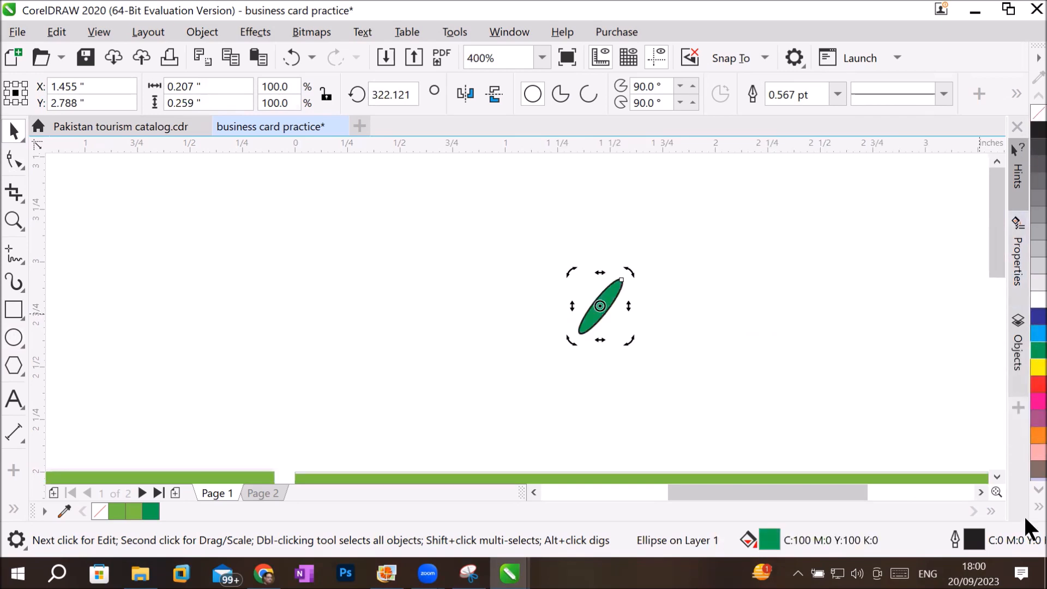
click(1038, 507)
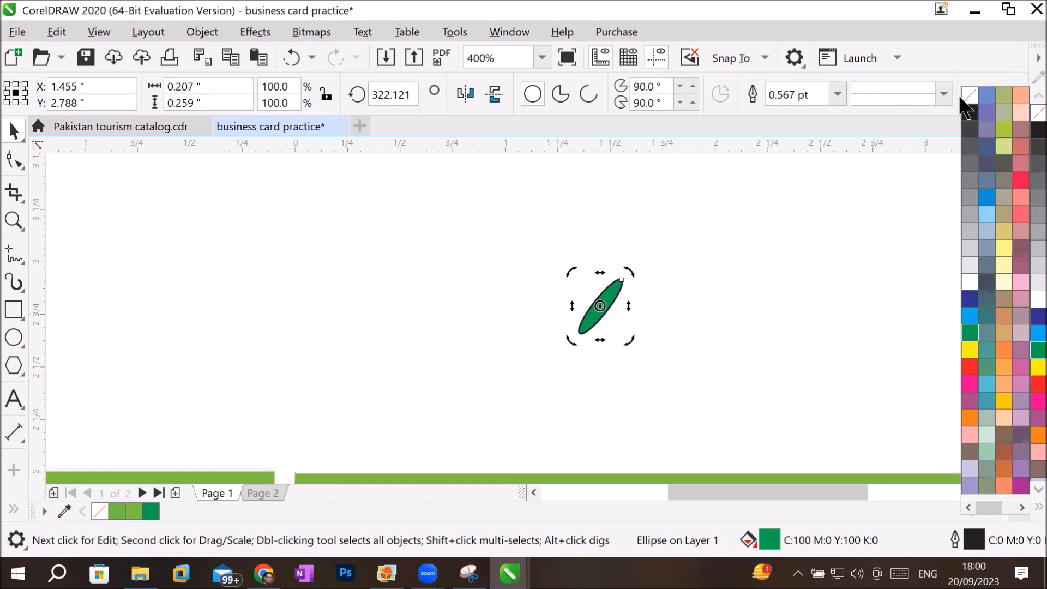
right_click(972, 101)
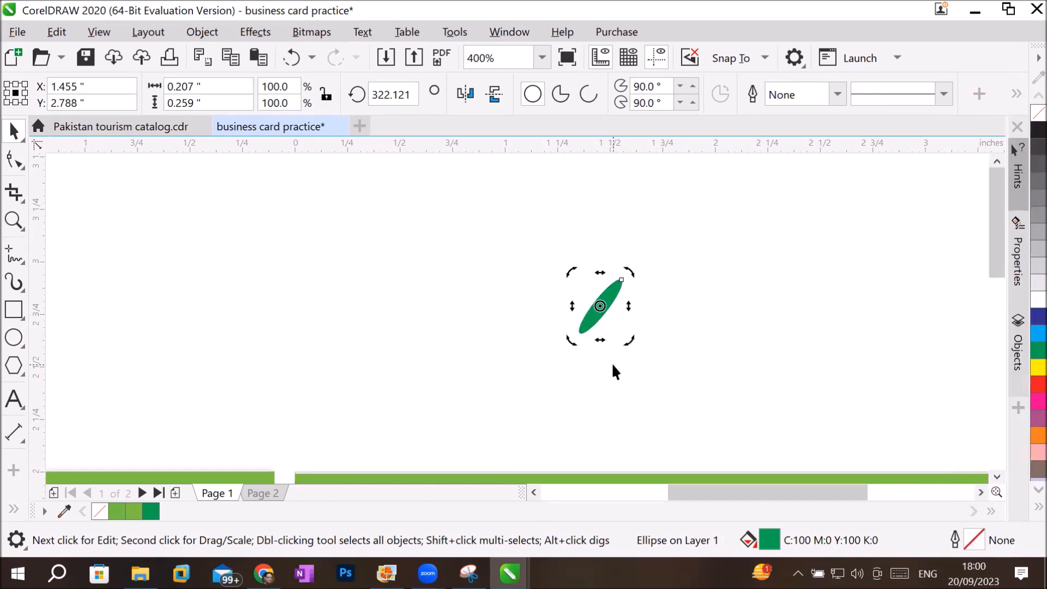
click(590, 384)
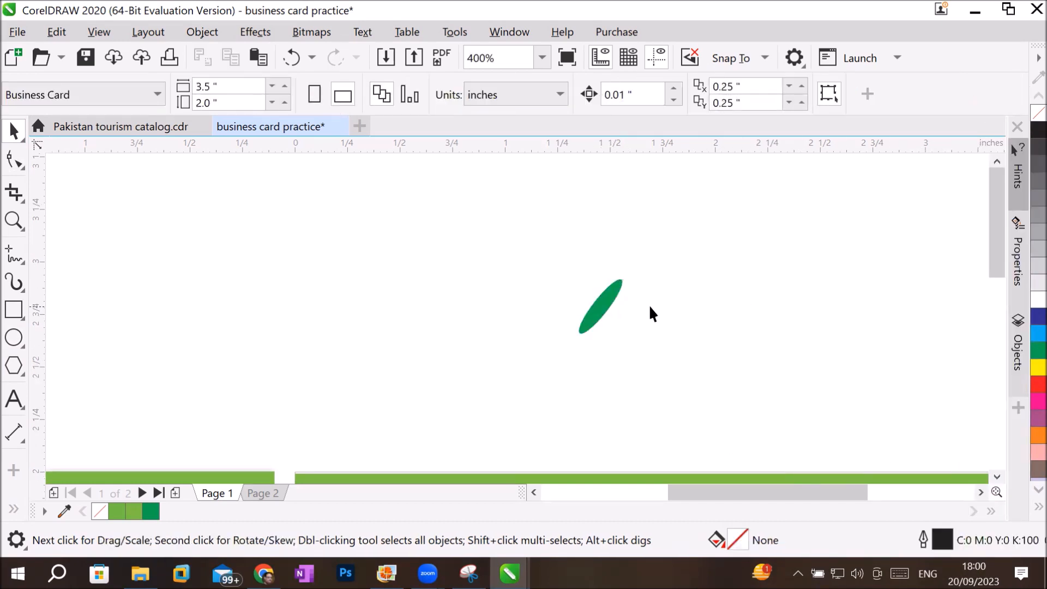
Move the tilted green ellipse to just above the page over the logo circle, at about X 0.32 and Y 2.22 inches.
drag(593, 315, 355, 427)
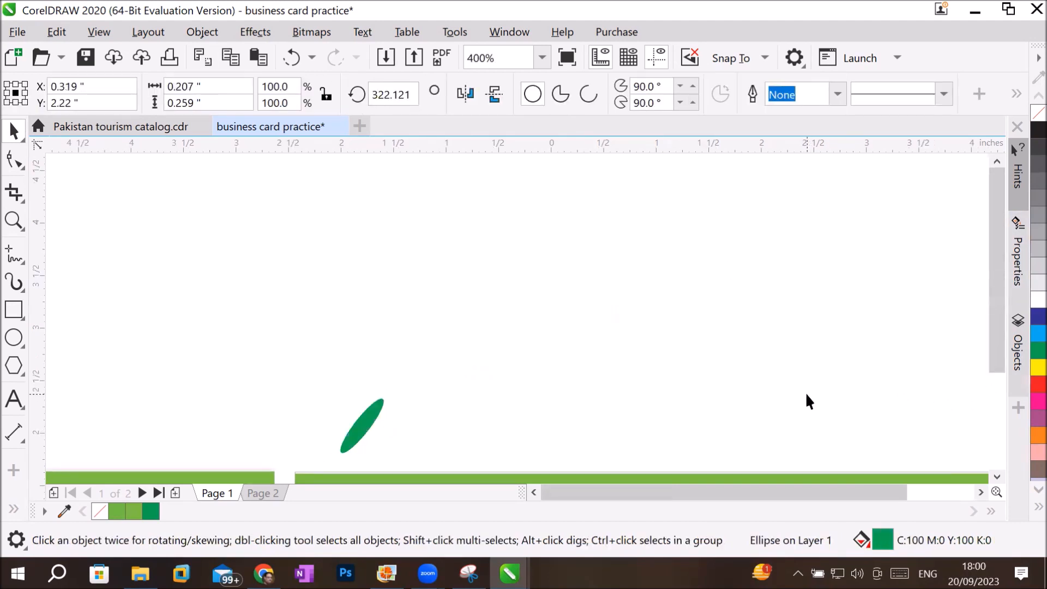
scroll(809, 401, down, 2)
click(995, 475)
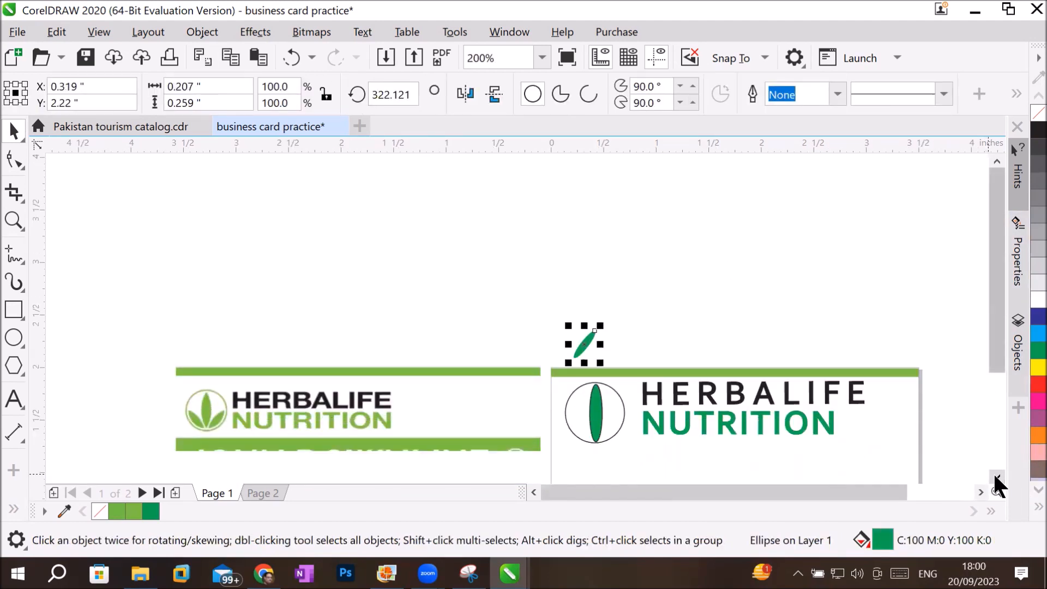
Move the tilted green ellipse into the logo circle's lower right, at about X 0.59 and Y 1.42 inches.
click(994, 475)
drag(579, 252, 609, 338)
click(620, 404)
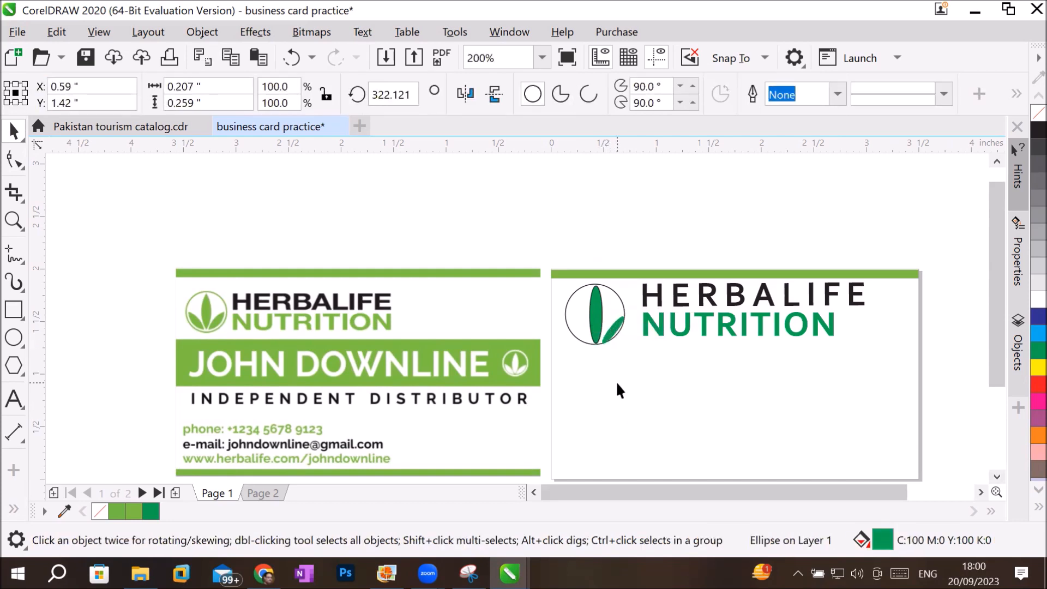
click(617, 384)
Remove the outline of the tall central leaf in the logo circle.
click(602, 317)
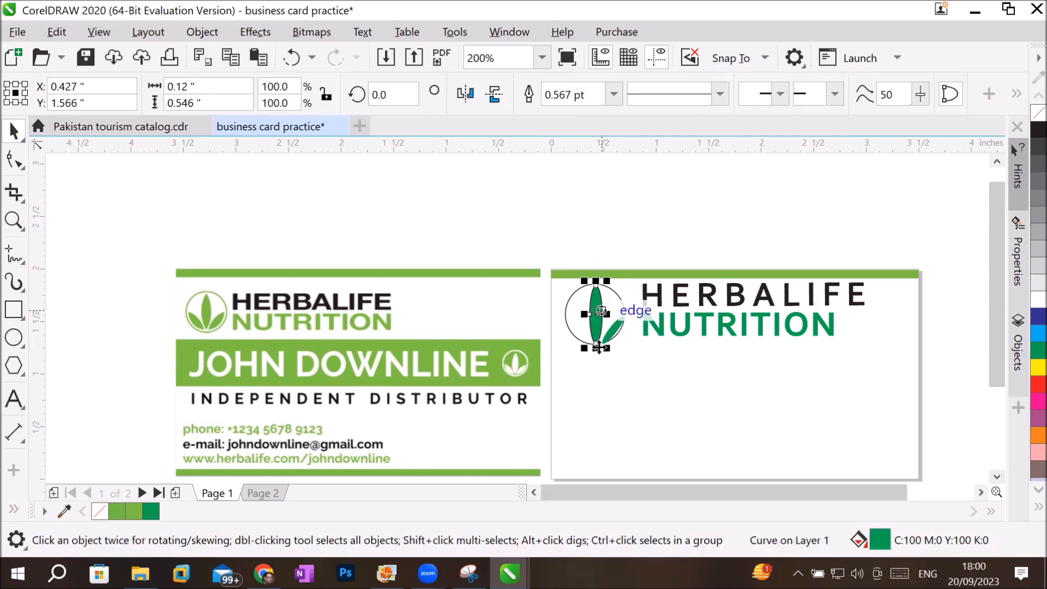
scroll(599, 312, up, 3)
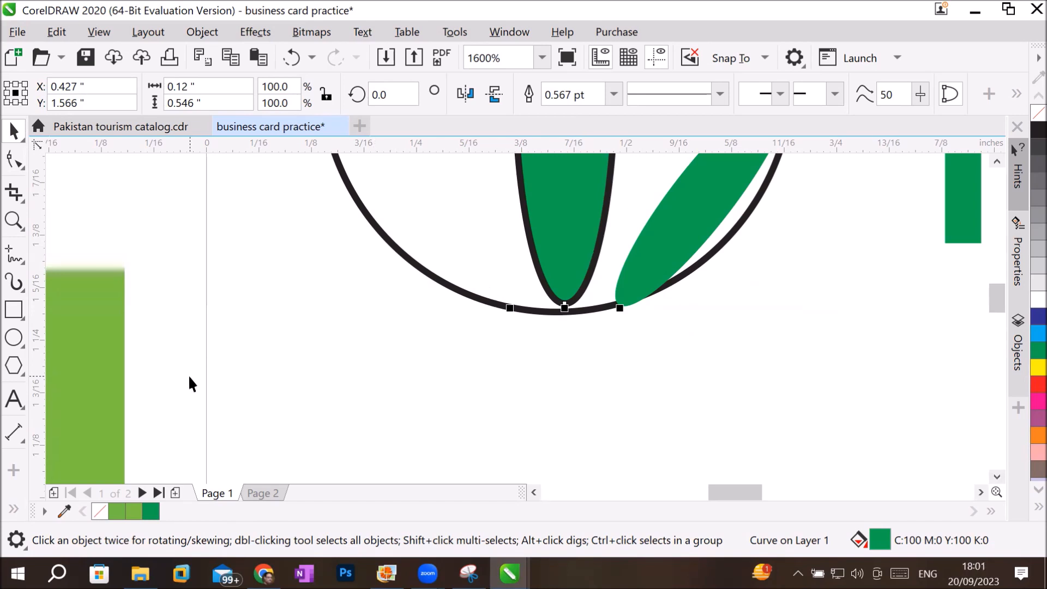
click(614, 93)
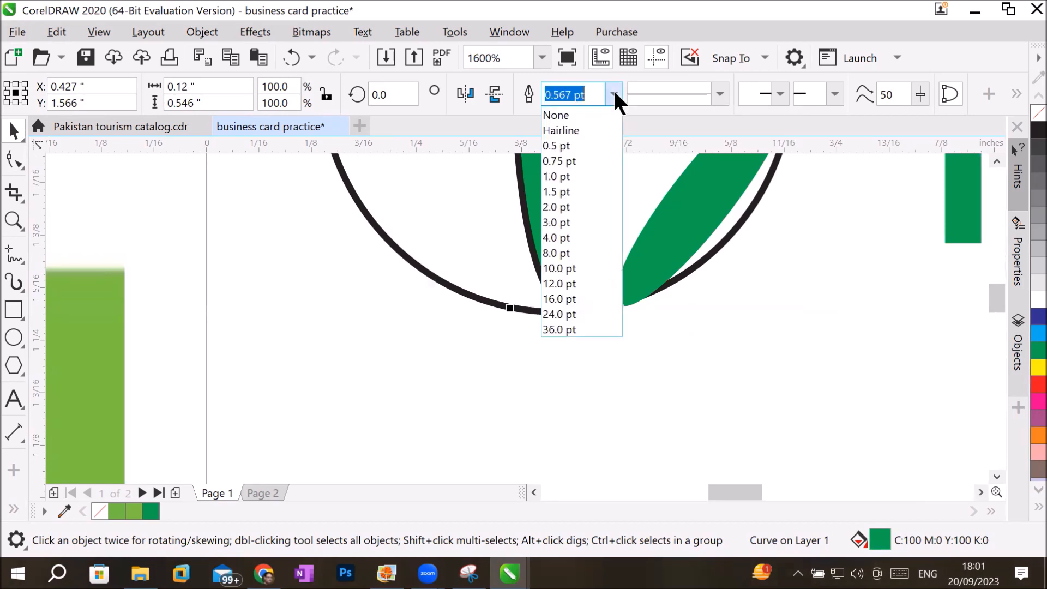
click(565, 112)
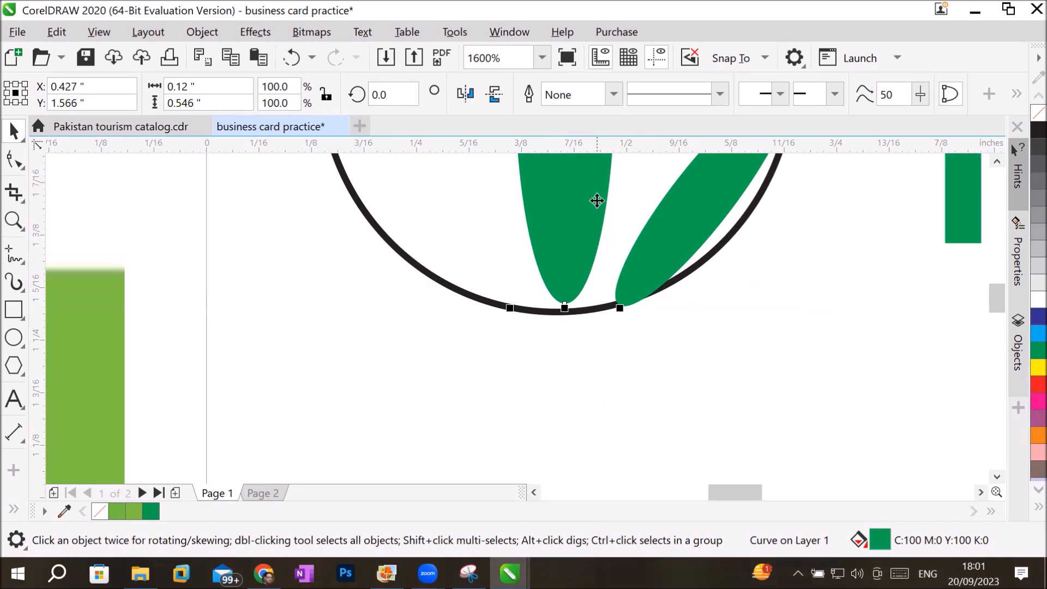
Try 2.0 pt and Hairline outlines on the central leaf and set its outline back to None.
click(614, 93)
click(556, 208)
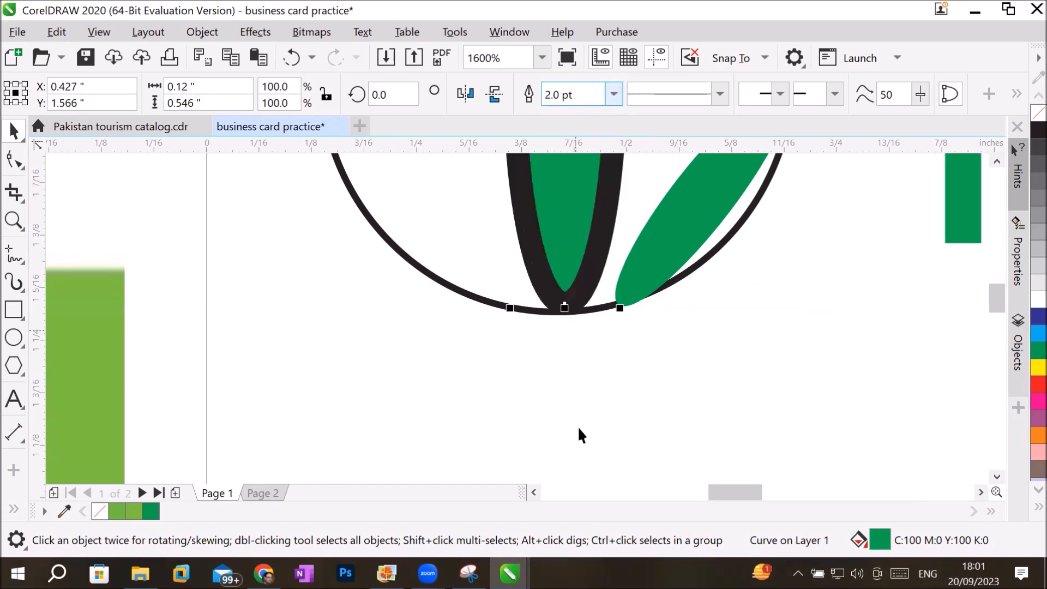
click(614, 93)
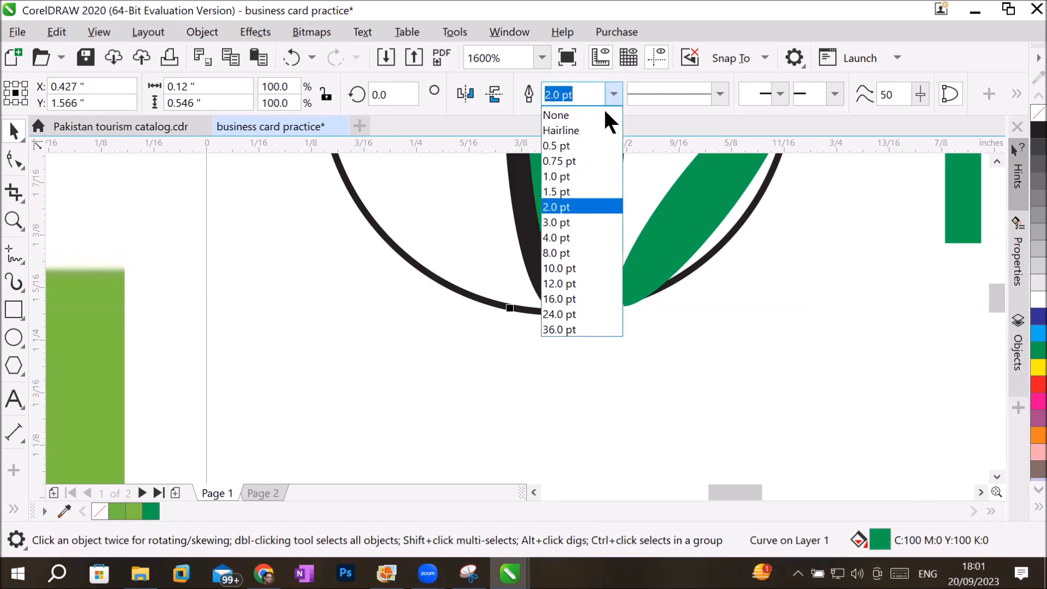
click(588, 134)
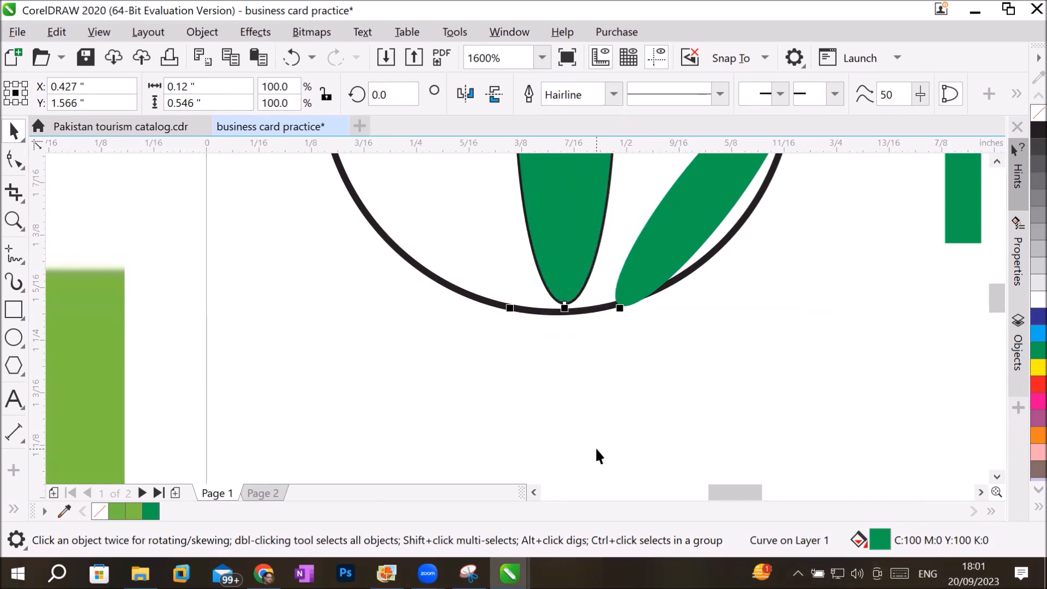
scroll(582, 314, up, 2)
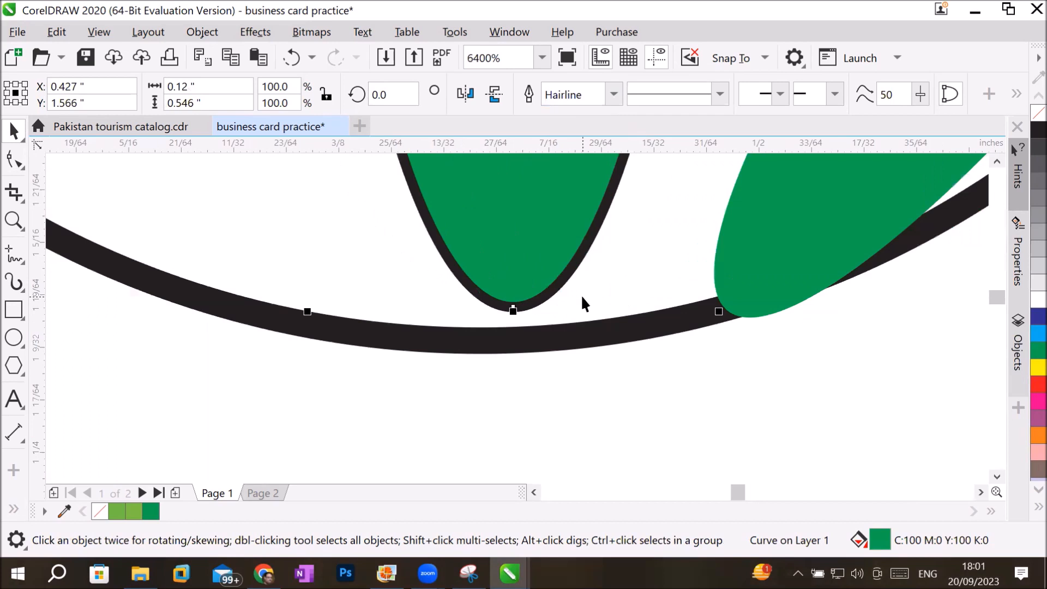
click(613, 95)
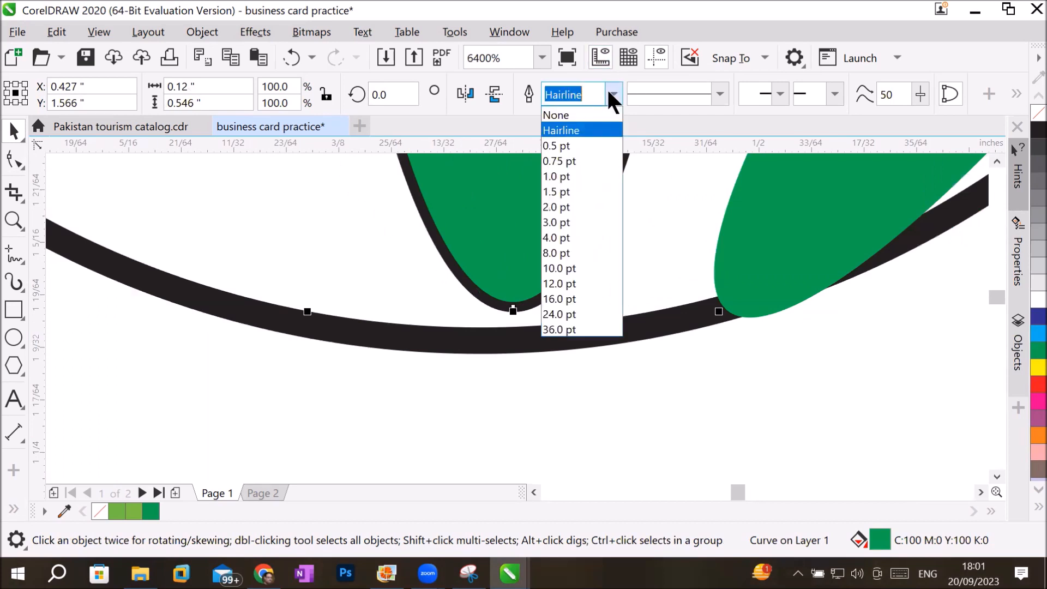
click(573, 112)
Move the right leaf against the base of the central leaf, at about X 0.556 and Y 1.43 inches.
scroll(584, 440, down, 2)
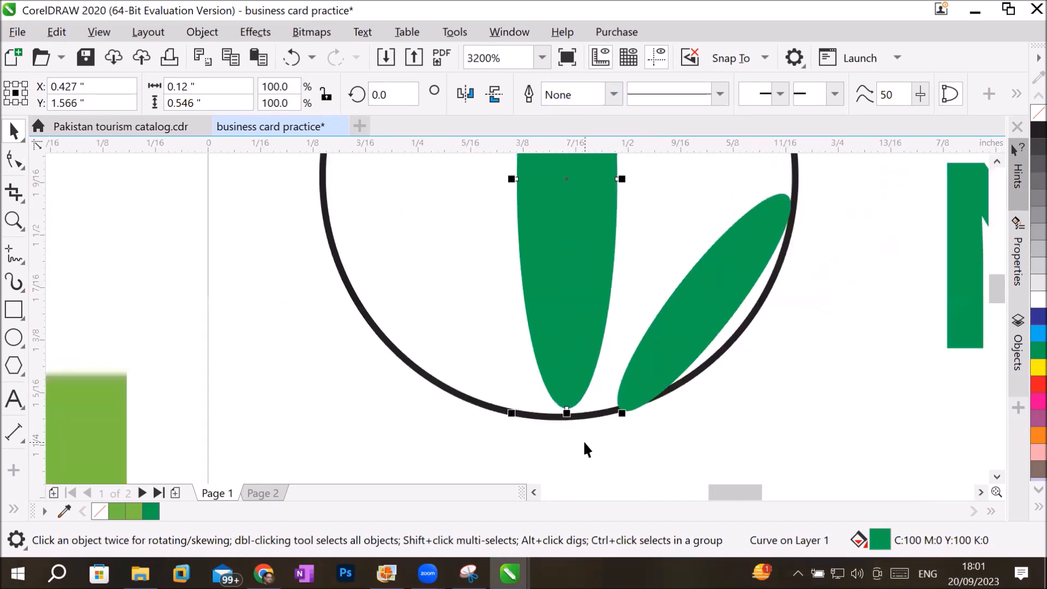
drag(657, 350, 629, 342)
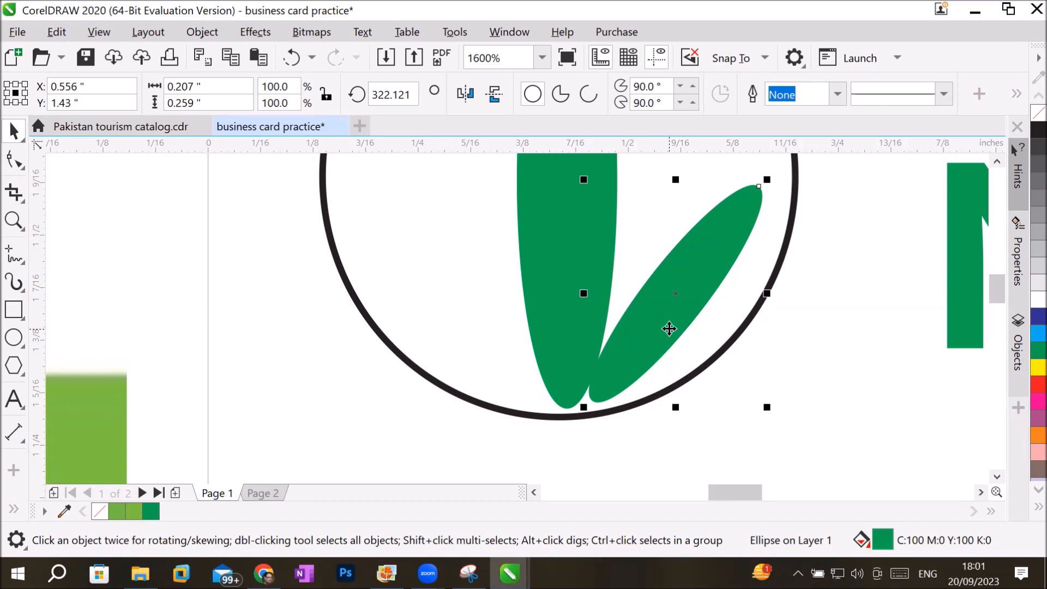
Paste a copy of the right leaf and move it into the circle's left half, at about X 0.344 inches.
click(57, 33)
click(57, 31)
click(57, 32)
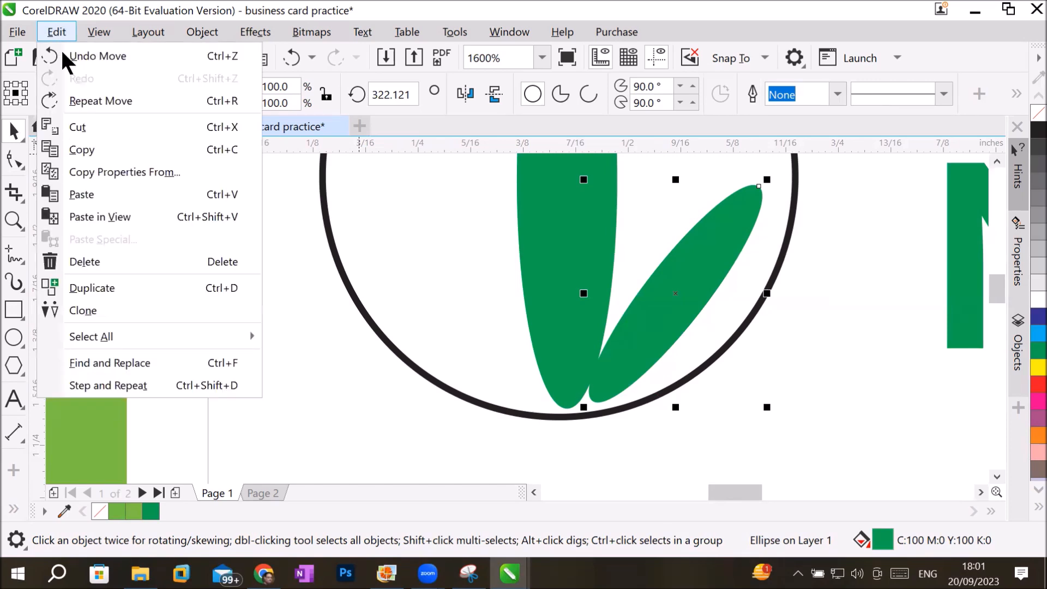
click(87, 195)
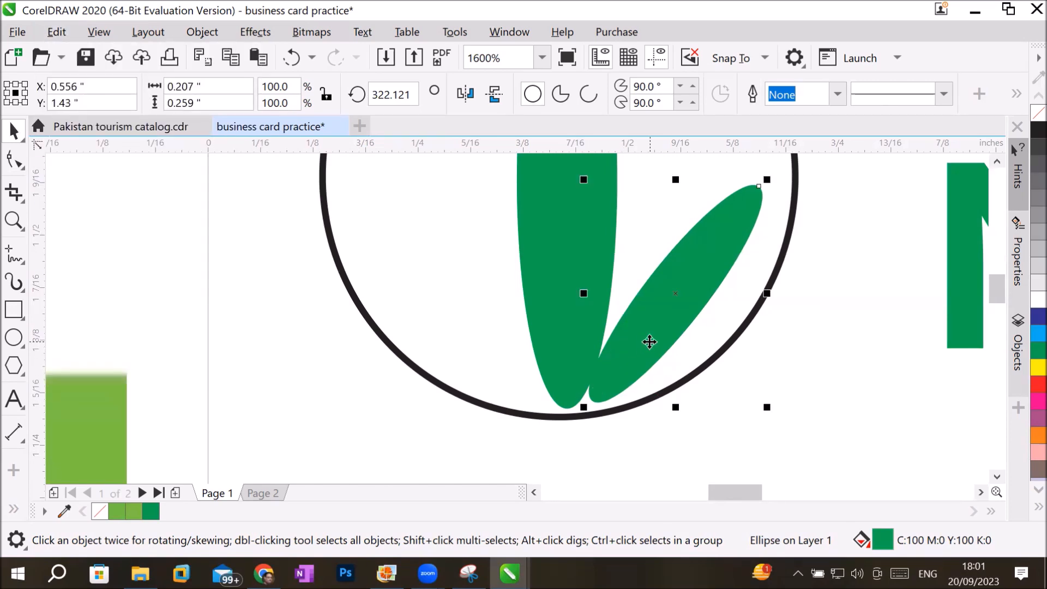
drag(650, 342, 472, 341)
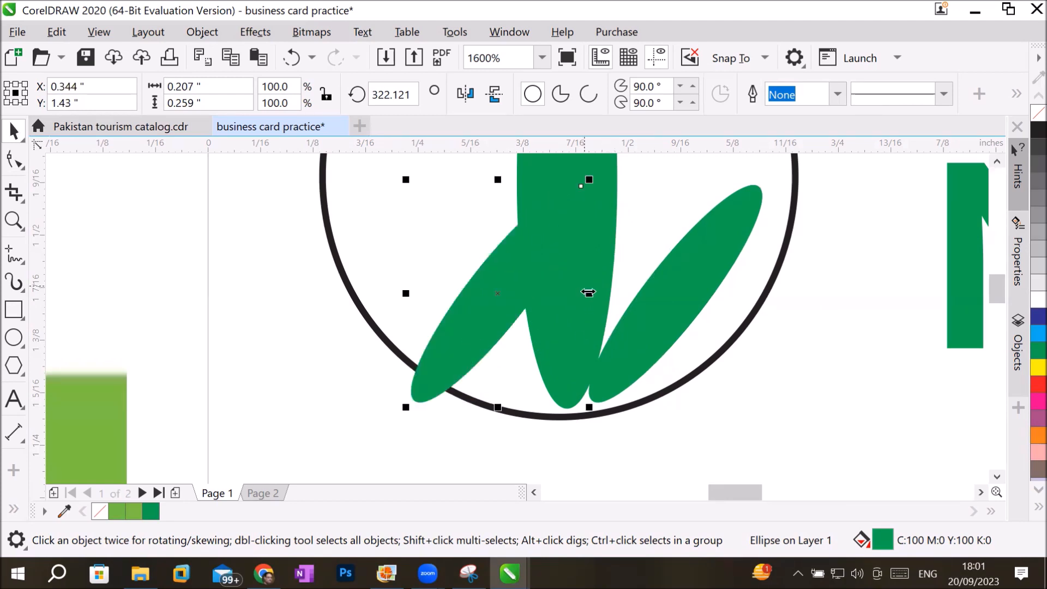
Flip the copied leaf horizontally at about 0.17 by 0.26 inches, place it beside the central leaf, and delete it.
drag(588, 294, 283, 322)
drag(367, 304, 498, 305)
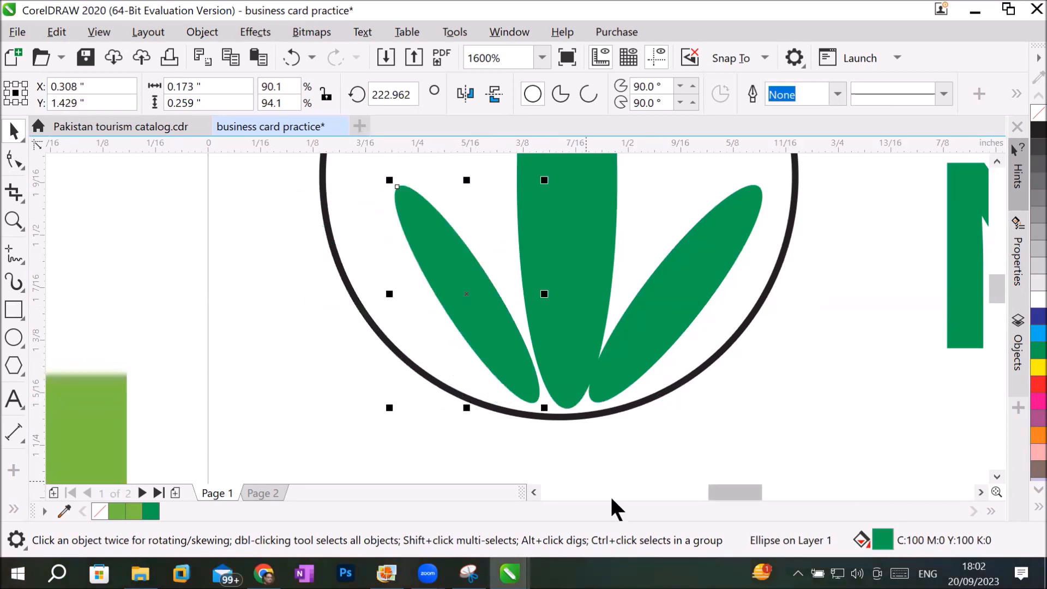
drag(519, 369, 522, 370)
click(827, 404)
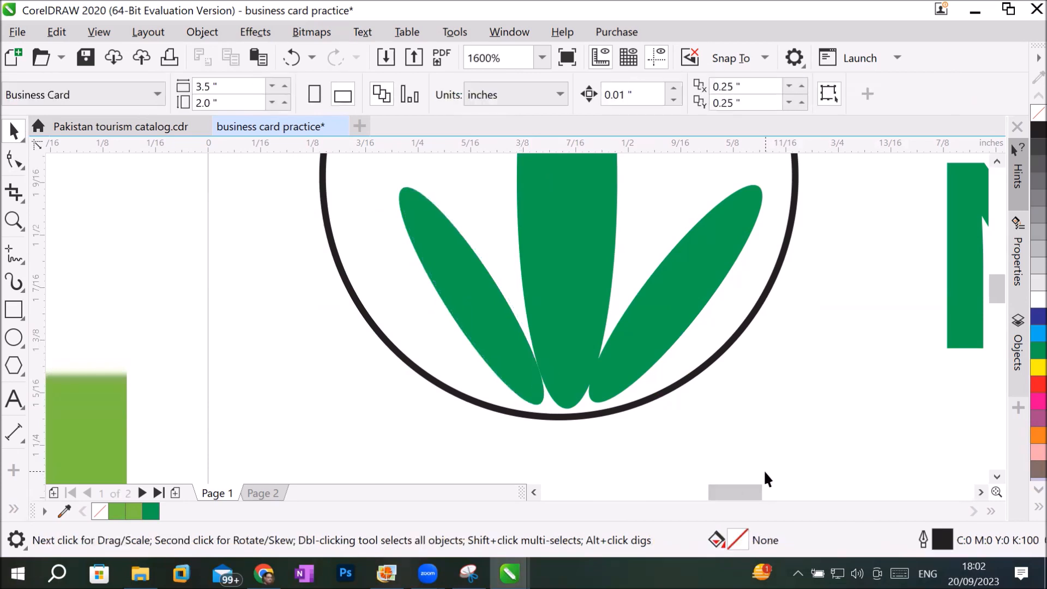
click(510, 327)
key(Delete)
Create a horizontally mirrored copy of the right leaf and place it on the central leaf's left, at about X 0.301 and Y 1.428 inches.
click(696, 285)
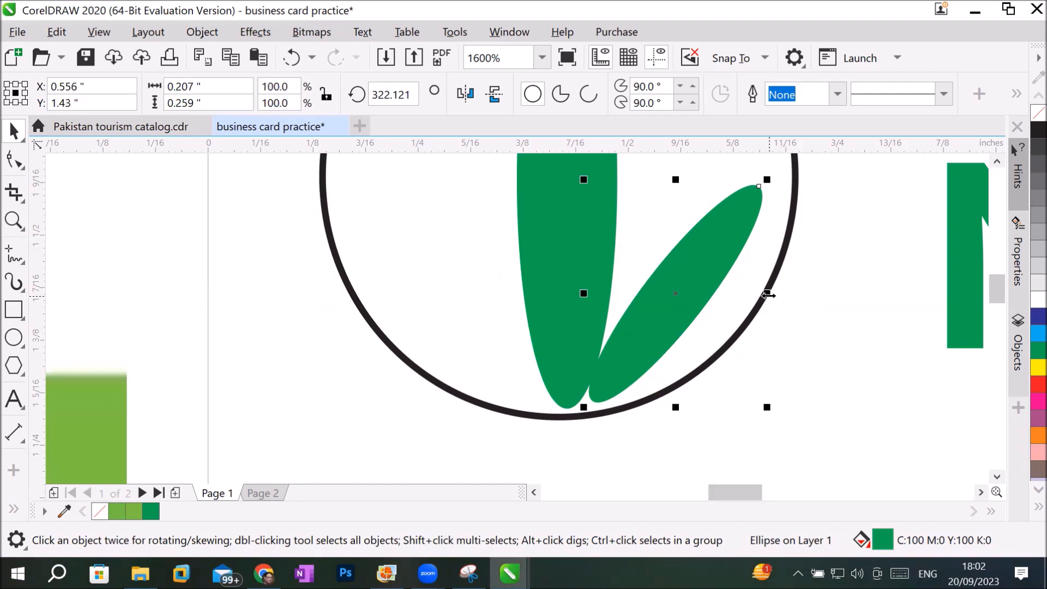
drag(768, 294, 439, 292)
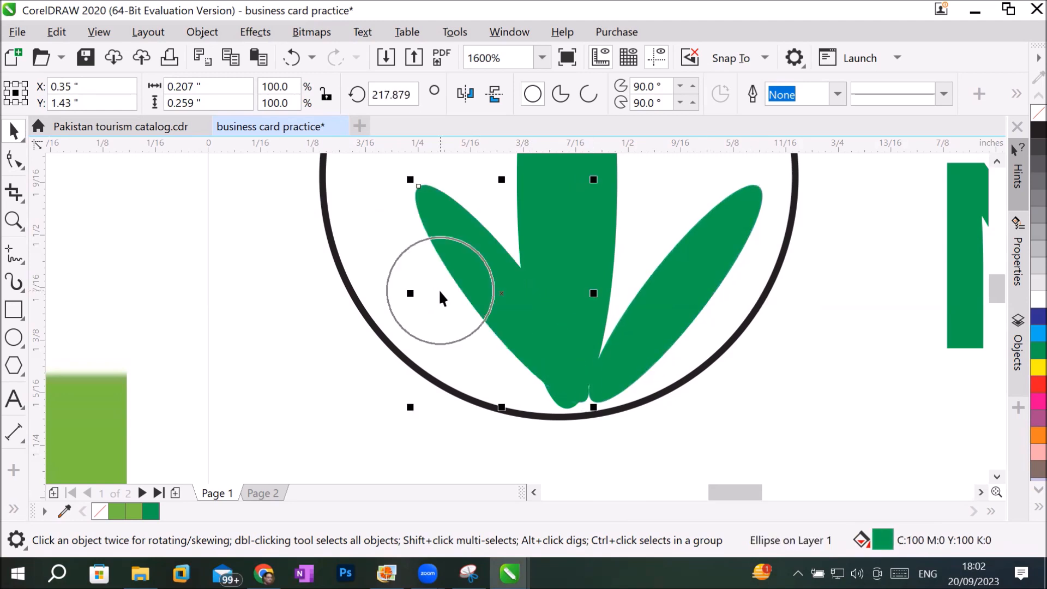
drag(480, 260, 441, 261)
drag(479, 306, 447, 335)
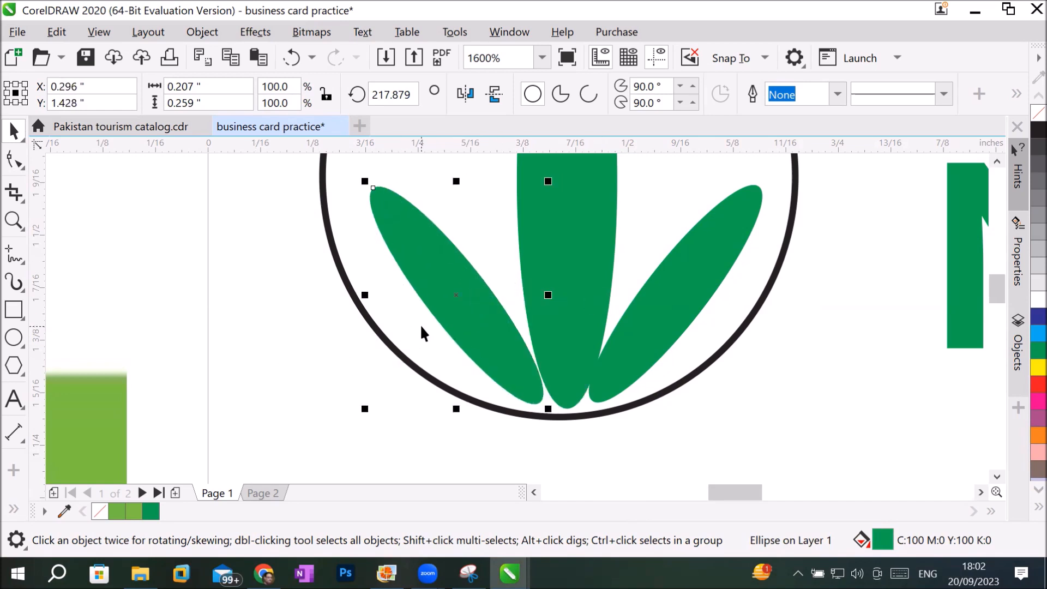
drag(467, 325, 472, 329)
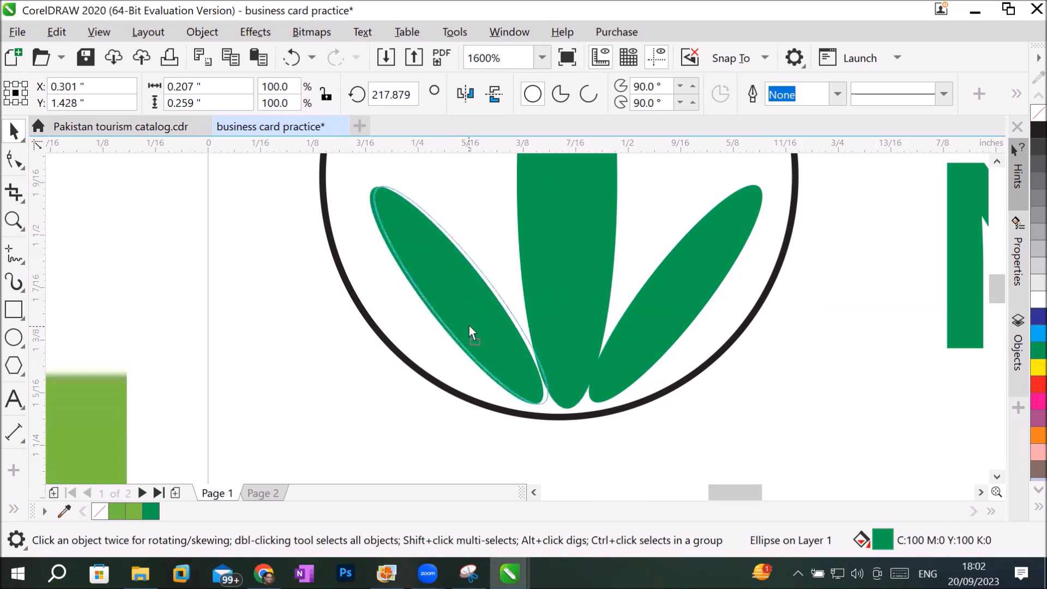
click(214, 336)
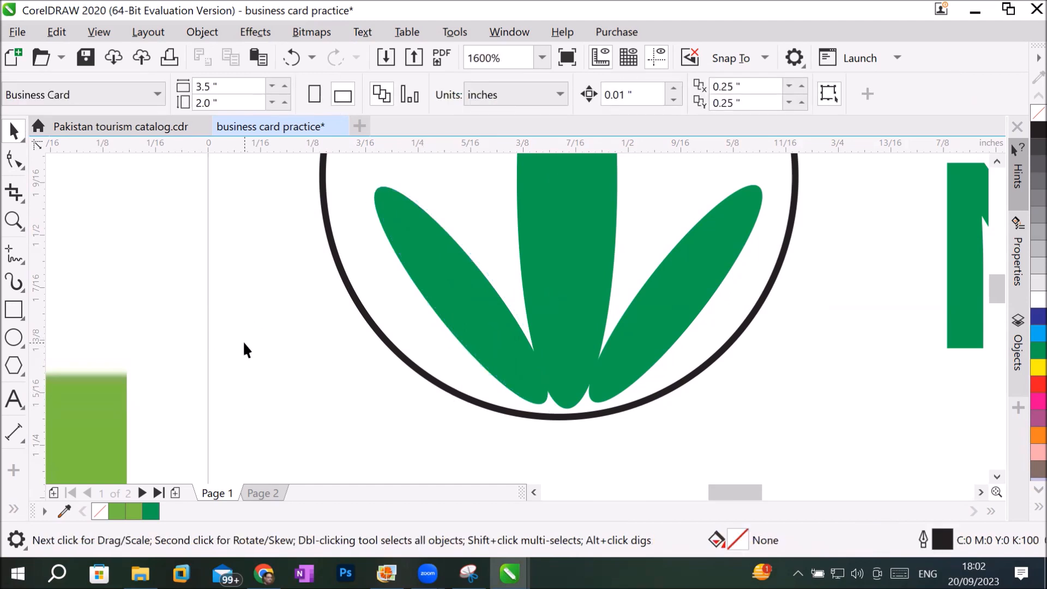
Draw an upright ellipse about 0.04 by 0.18 inches beside the page's left edge and rotate it clockwise to about 324 degrees.
scroll(244, 341, down, 1)
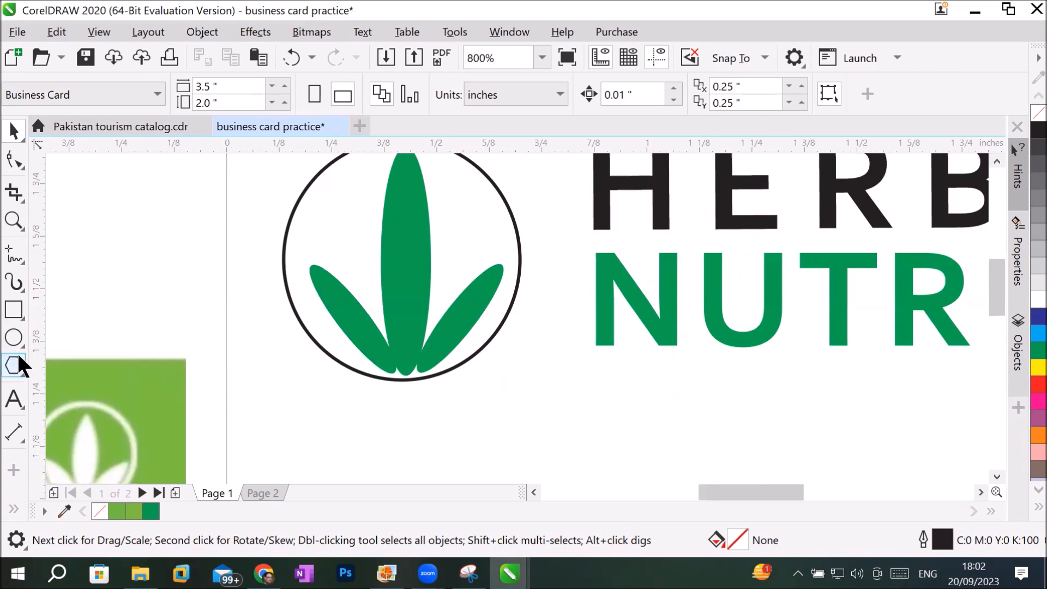
click(14, 337)
drag(160, 239, 177, 315)
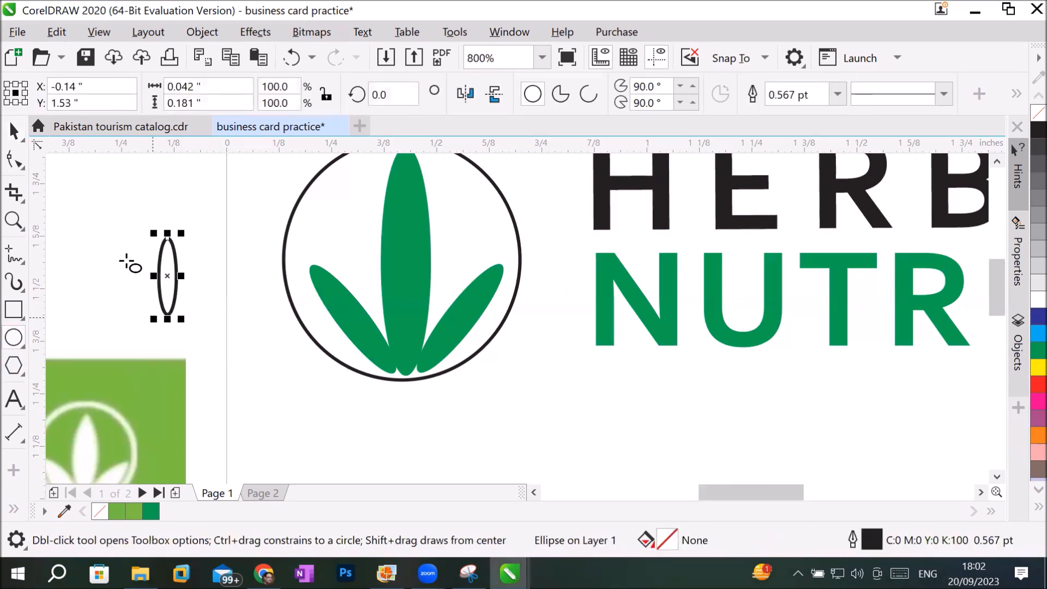
click(13, 129)
click(167, 275)
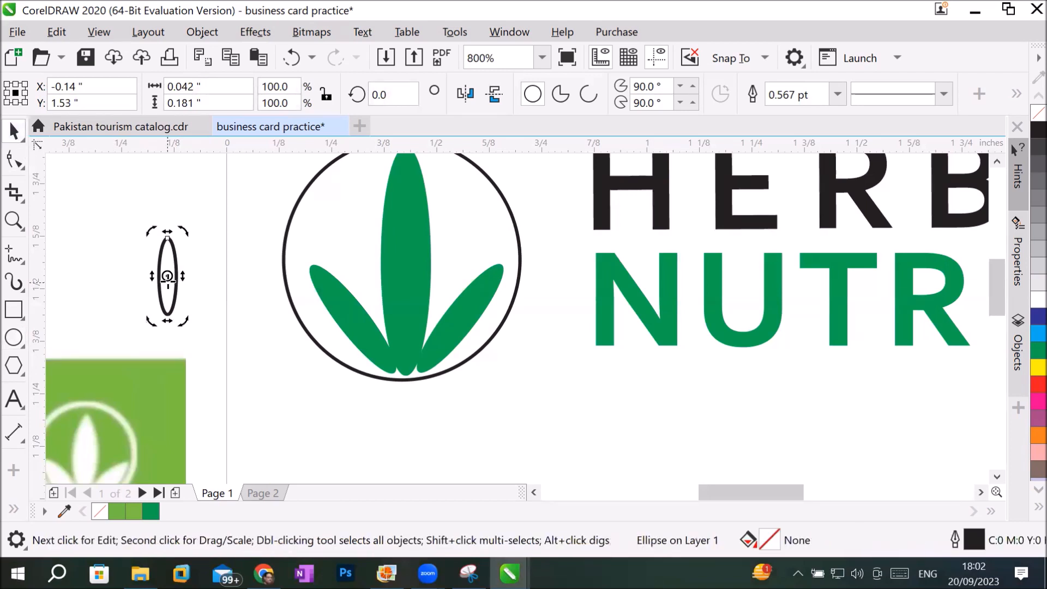
drag(182, 240, 206, 251)
click(146, 307)
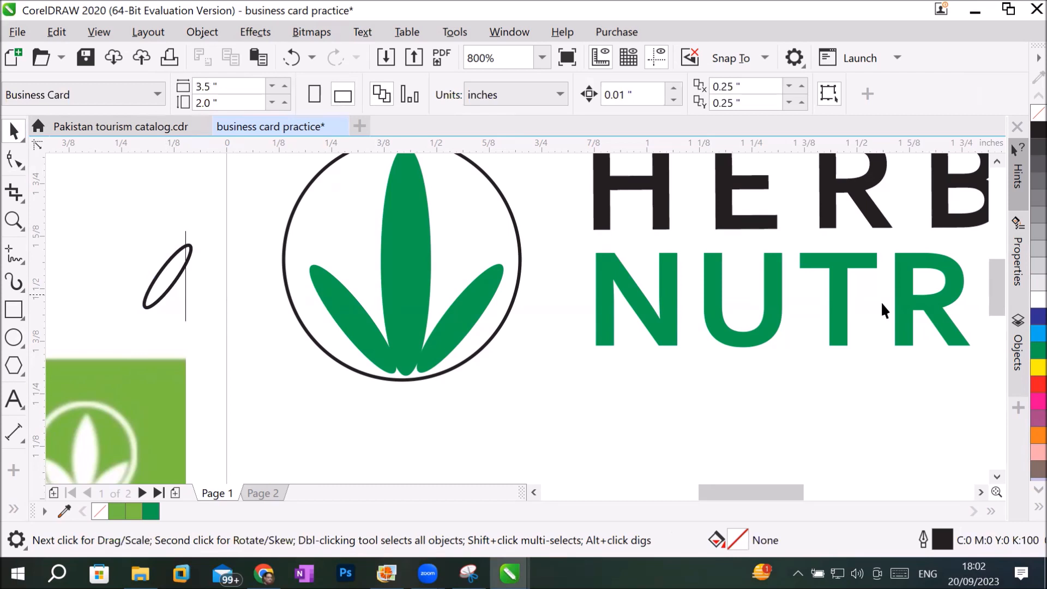
Fill the small tilted ellipse with C100 M100 blue and move it to about X -0.498 and Y 1.657 inches.
click(1026, 317)
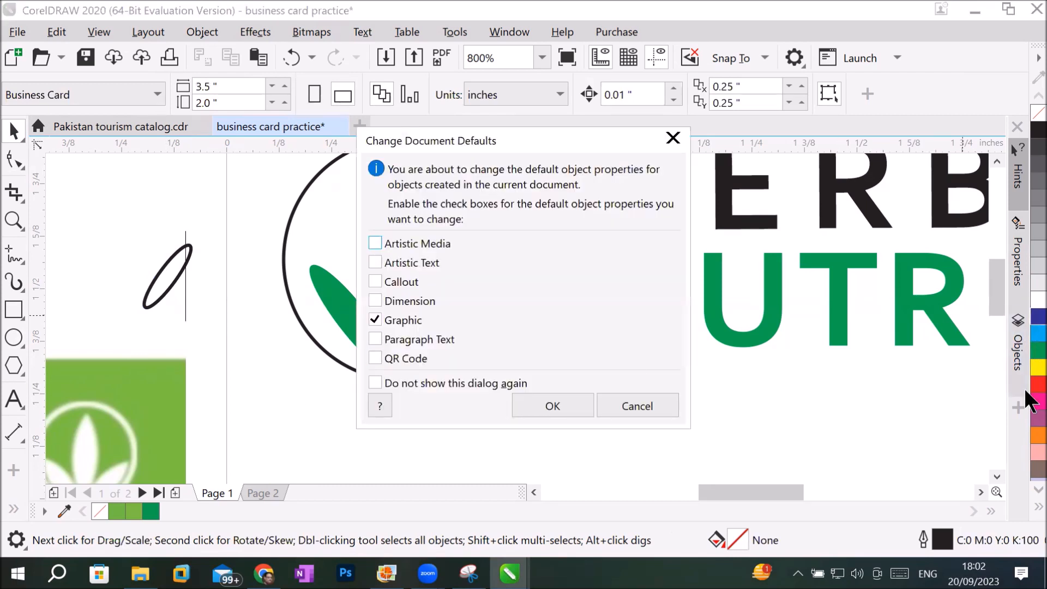
click(577, 401)
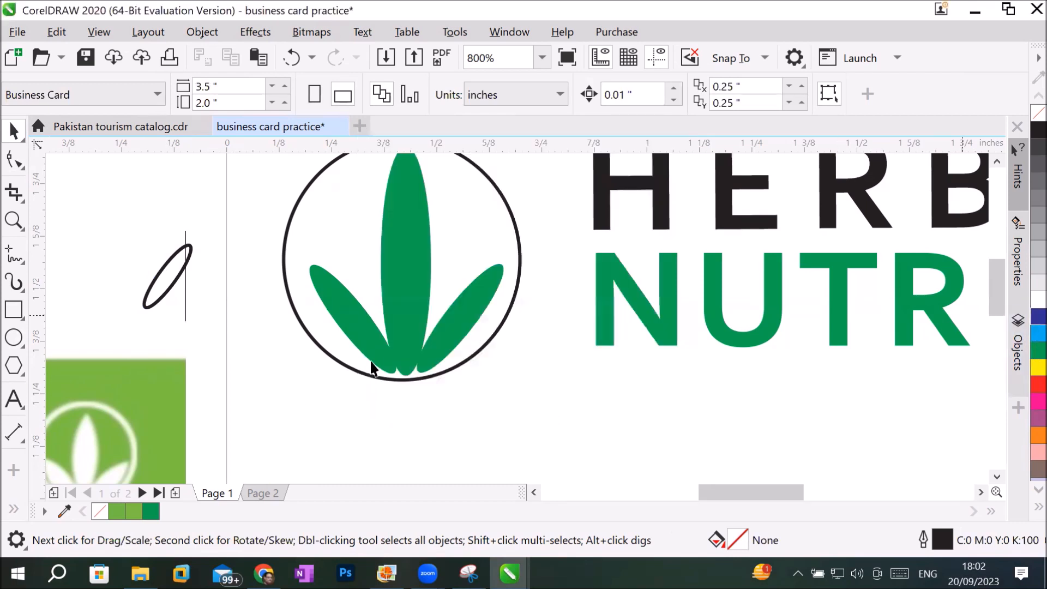
click(165, 277)
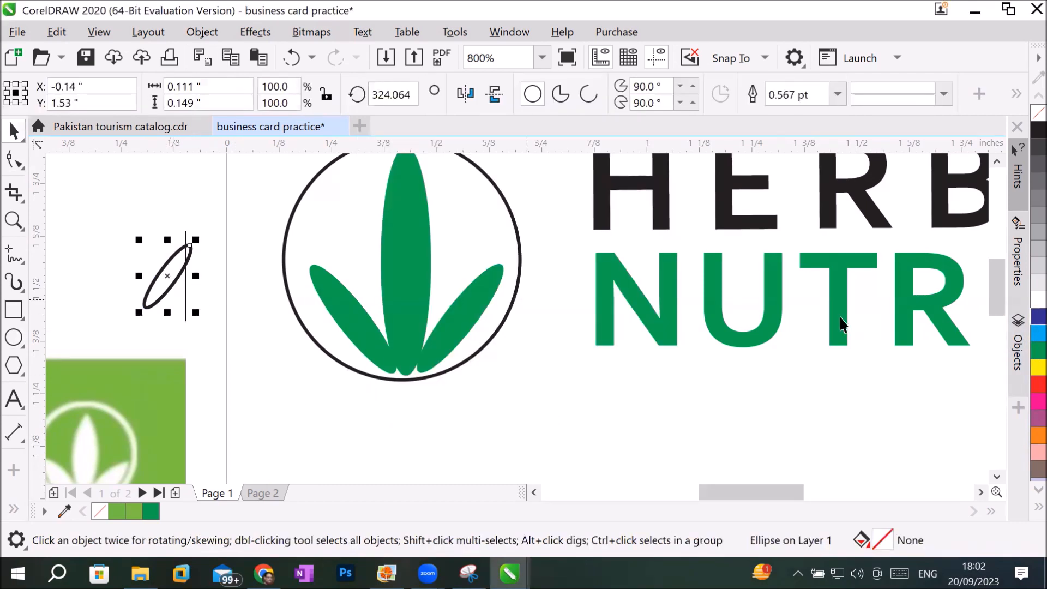
click(1038, 317)
click(534, 491)
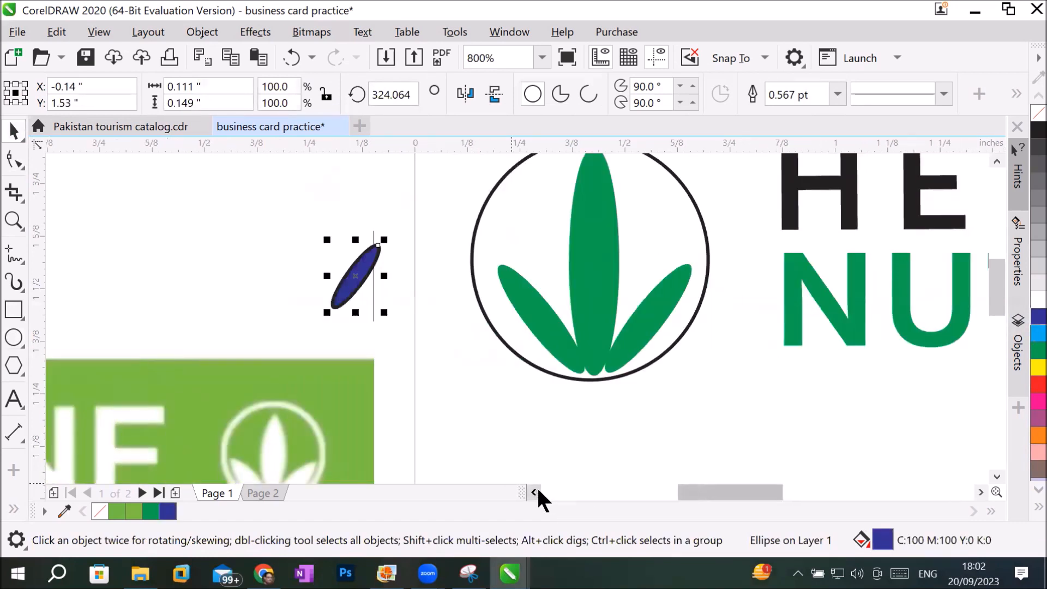
drag(345, 277, 211, 227)
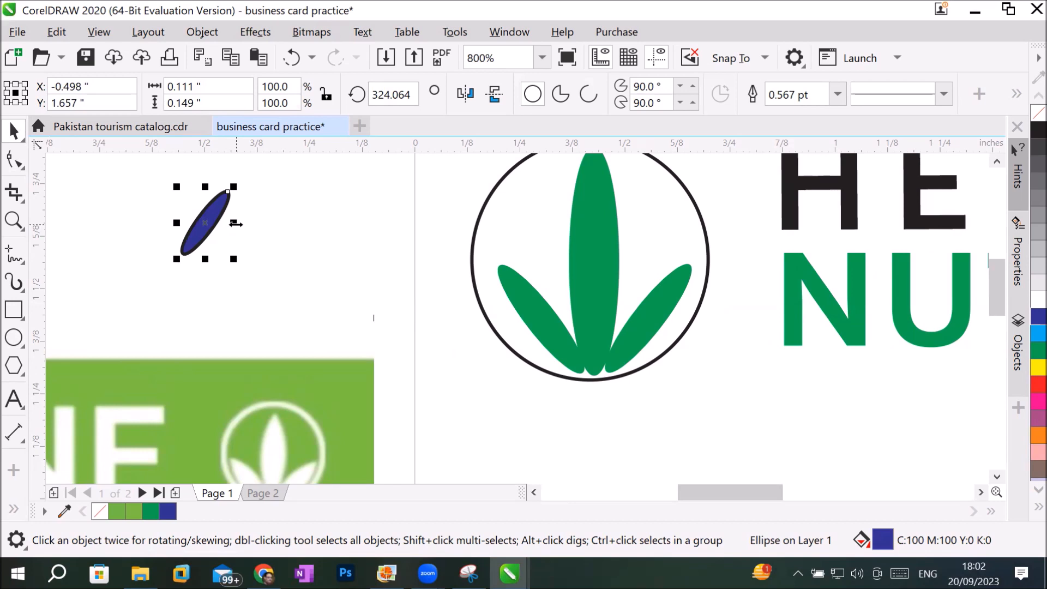
Create a horizontally mirrored copy of the blue ellipse at 100% scale on its left, forming a V.
drag(236, 223, 163, 231)
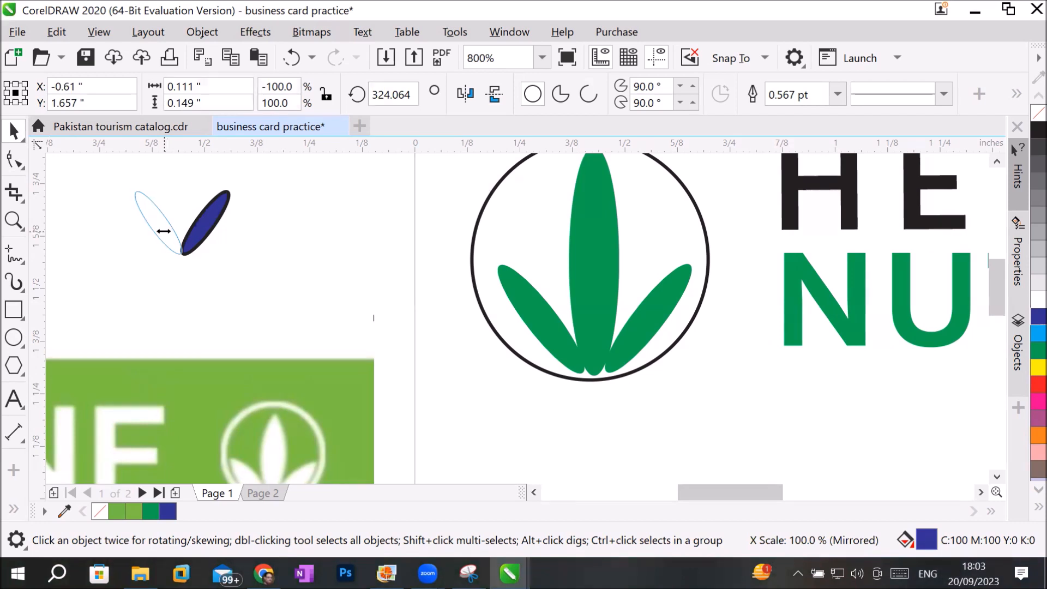
drag(163, 232, 164, 231)
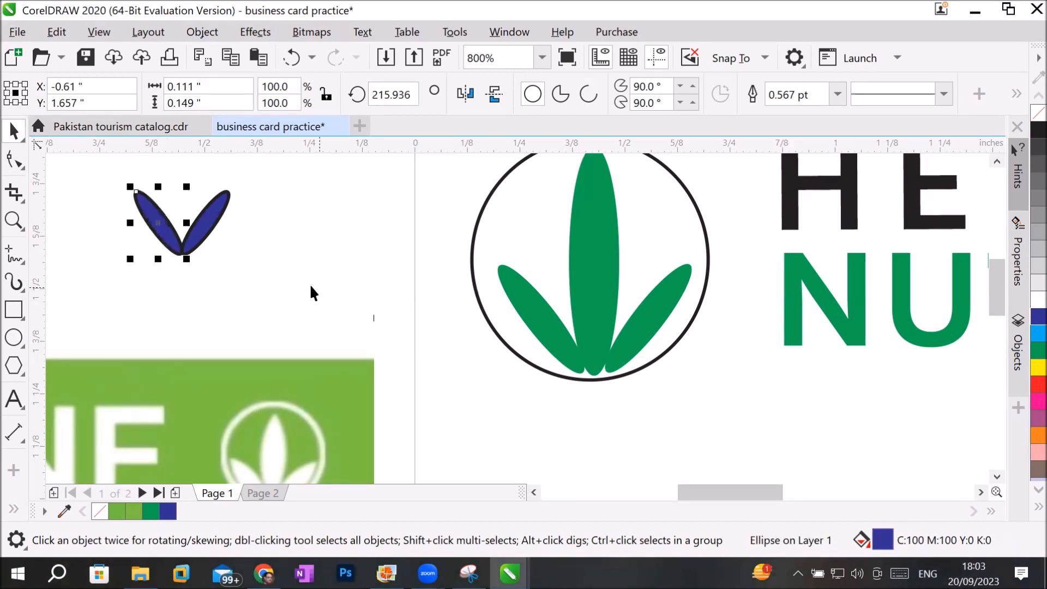
click(280, 248)
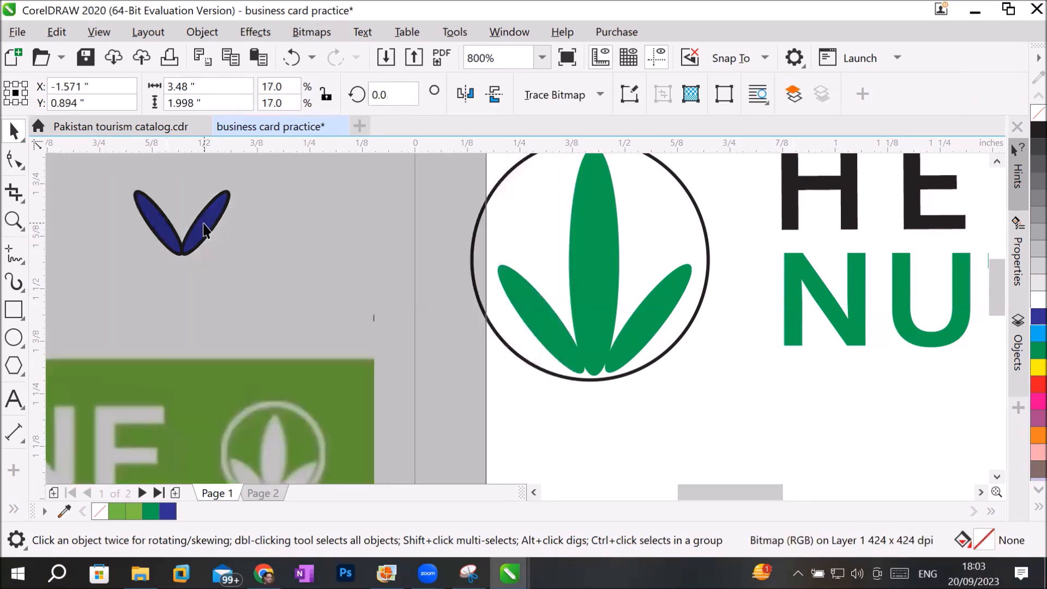
Move both blue ellipses of the V together to the blank area right of the card, at about X 4.446 and Y 1.759 inches.
drag(203, 224, 204, 223)
drag(102, 167, 112, 205)
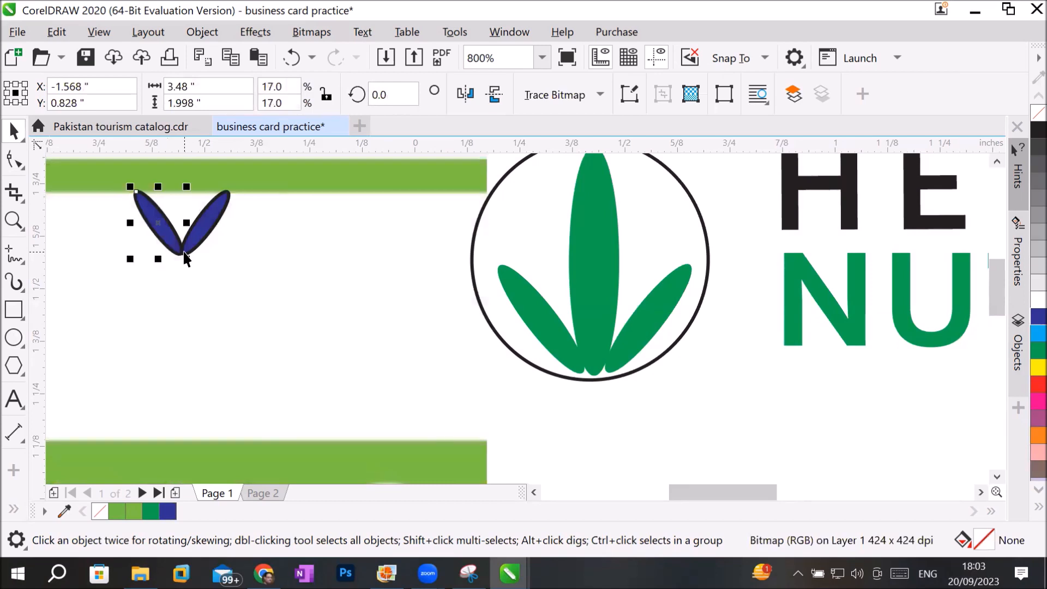
click(185, 256)
scroll(224, 248, down, 2)
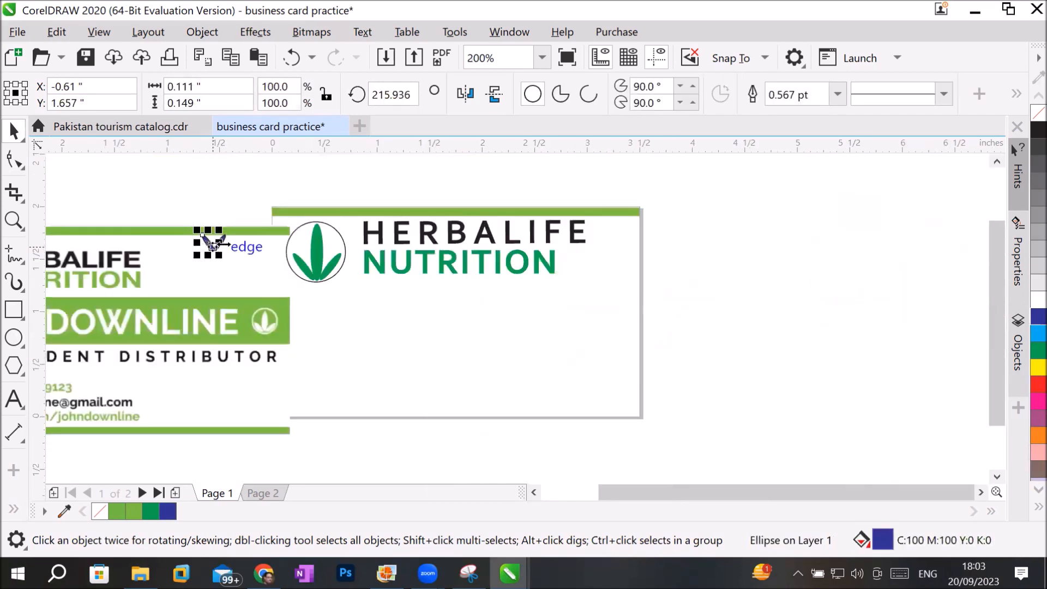
click(194, 194)
drag(192, 201, 750, 225)
scroll(758, 218, up, 2)
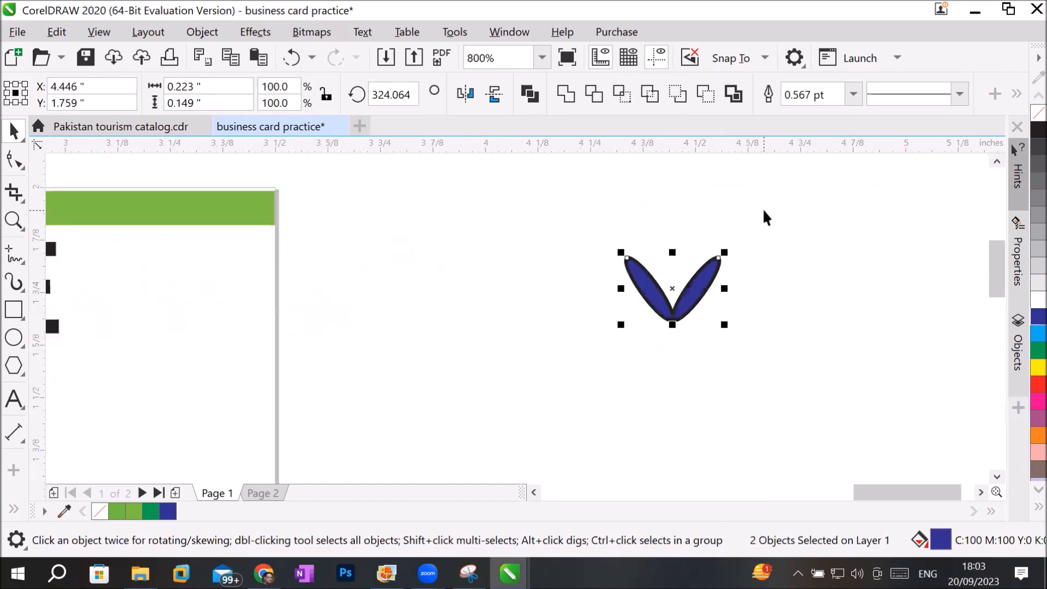
Try a vertically mirrored copy of the blue V directly below it, forming an X.
drag(609, 230, 786, 342)
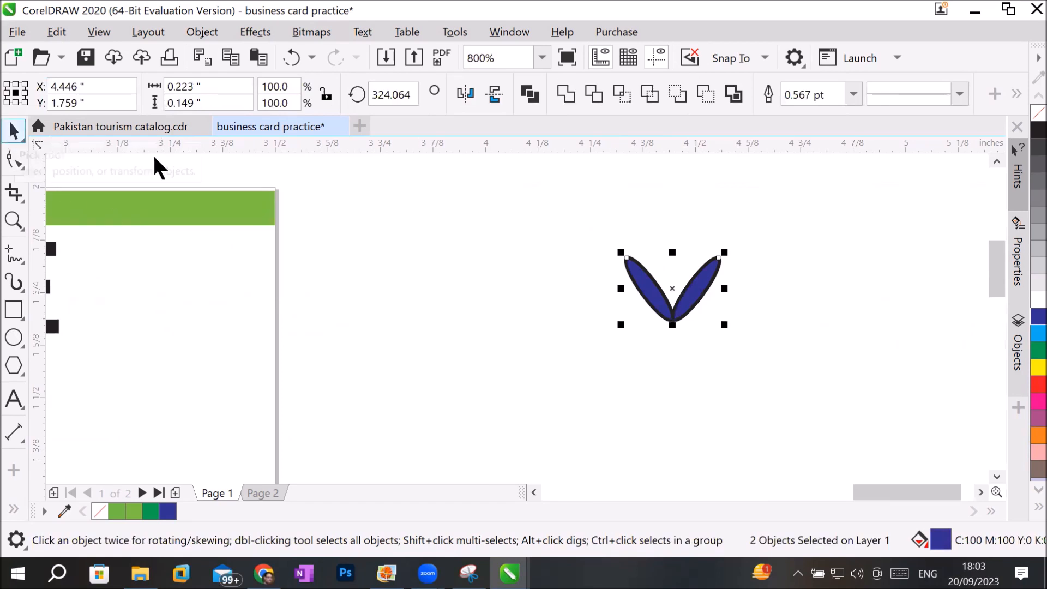
drag(673, 254, 682, 355)
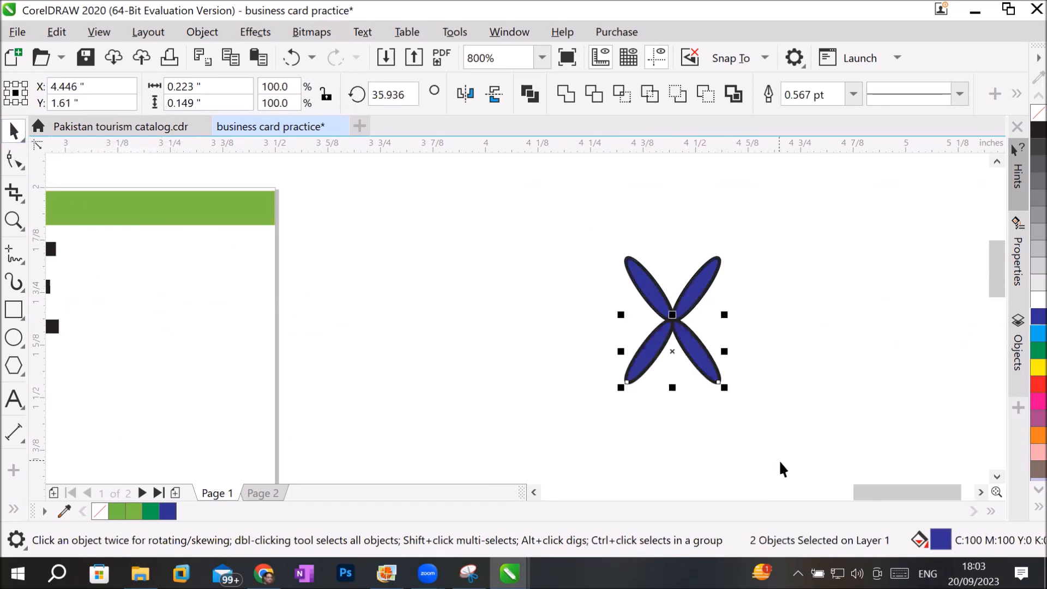
click(828, 391)
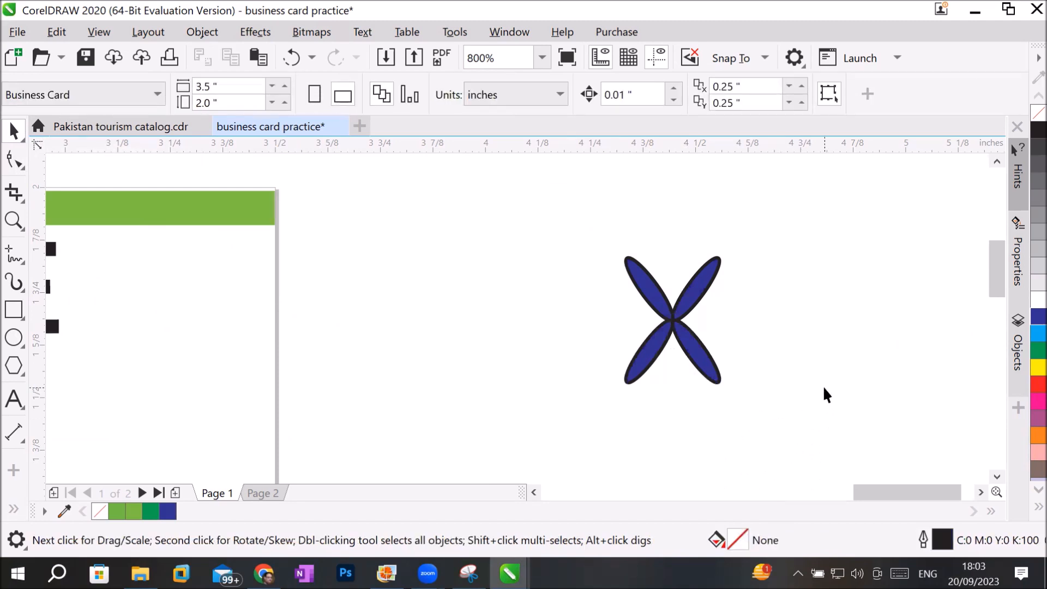
key(ctrl+z)
Mirror the blue V horizontally onto its left side, and create a mirrored copy back on the right at 100% scale, forming a W.
click(548, 268)
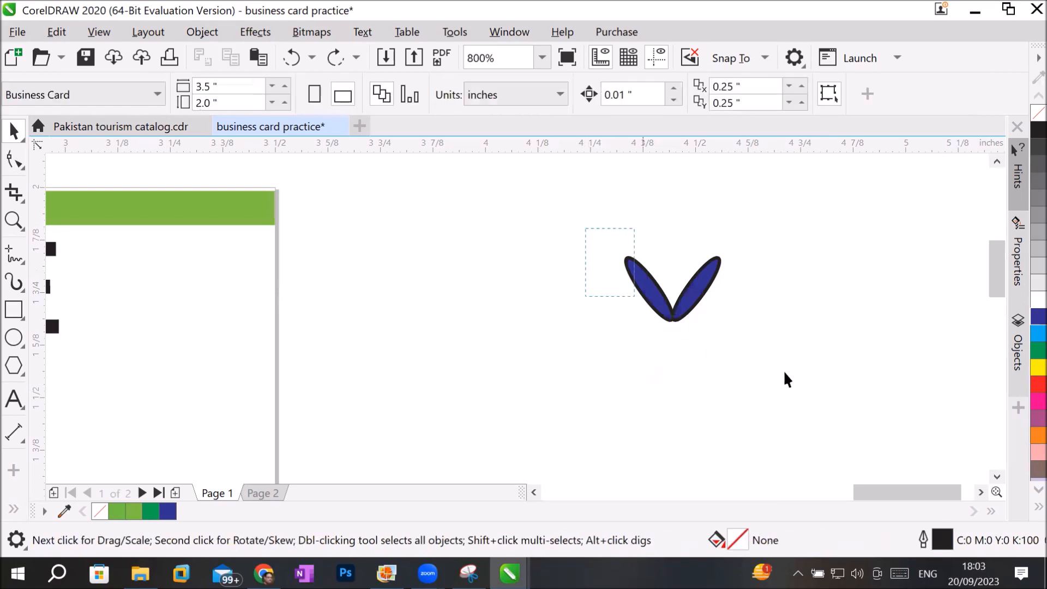
drag(783, 370, 819, 374)
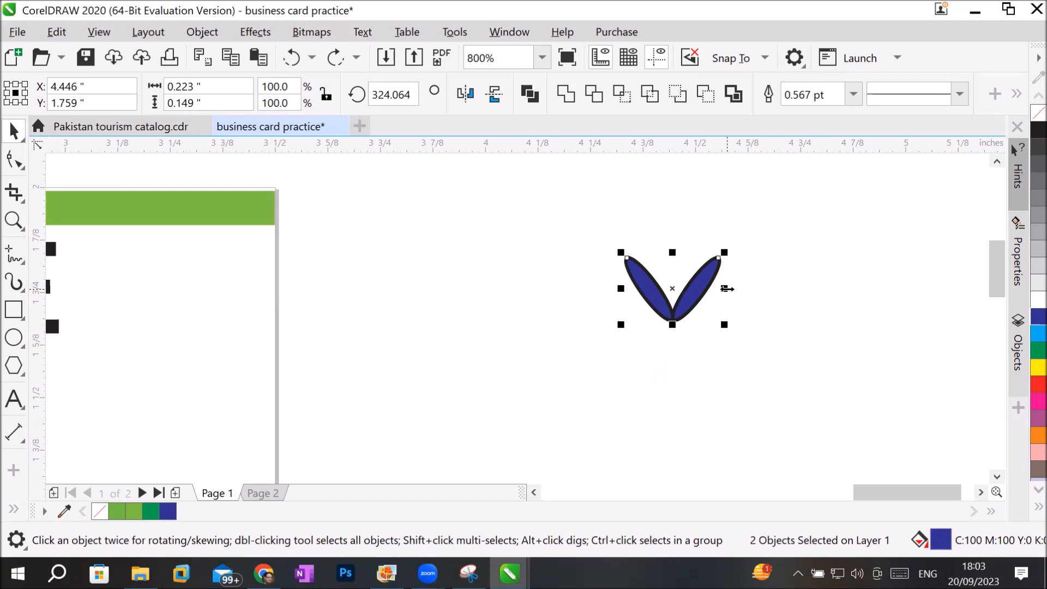
drag(727, 288, 533, 291)
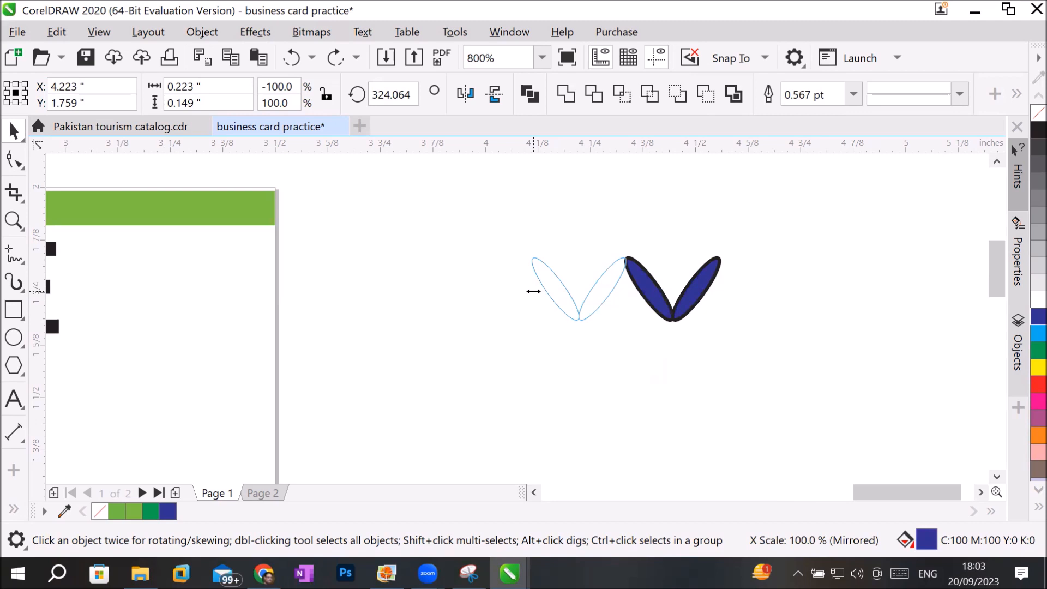
drag(533, 291, 533, 291)
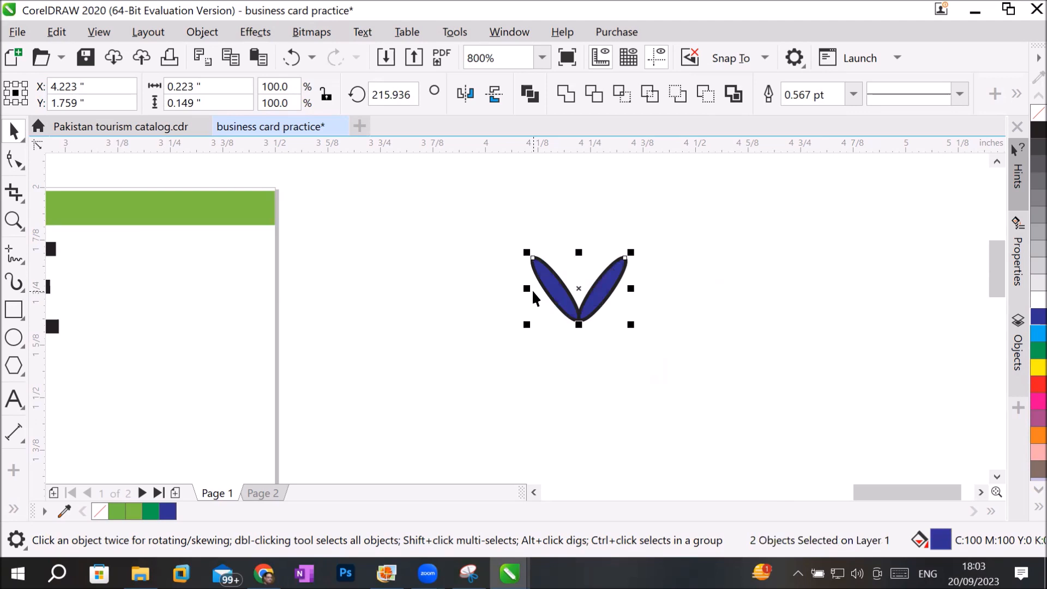
drag(527, 288, 706, 291)
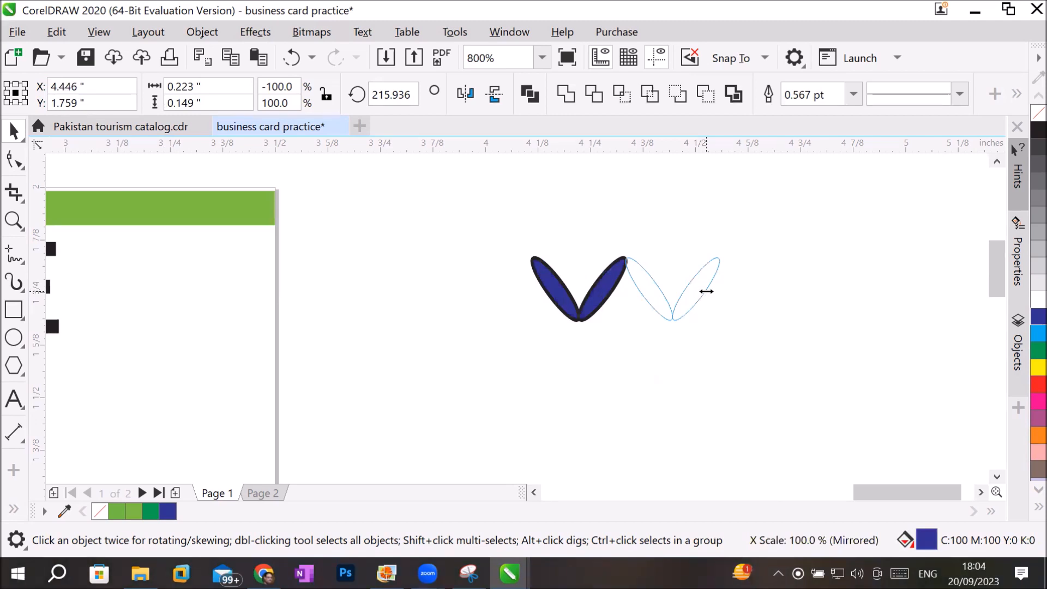
drag(706, 292, 726, 322)
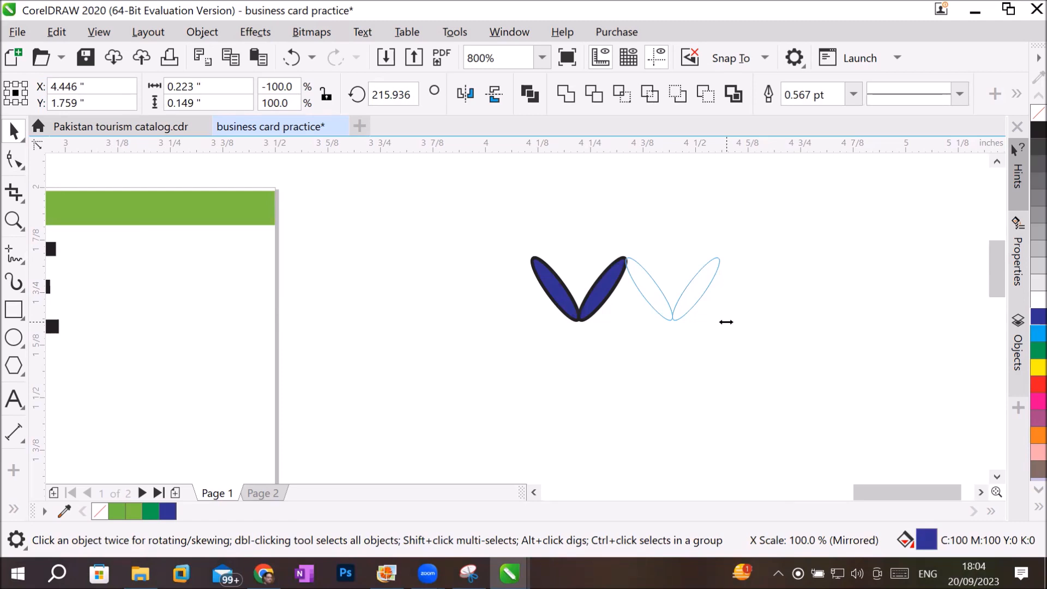
drag(726, 321, 725, 322)
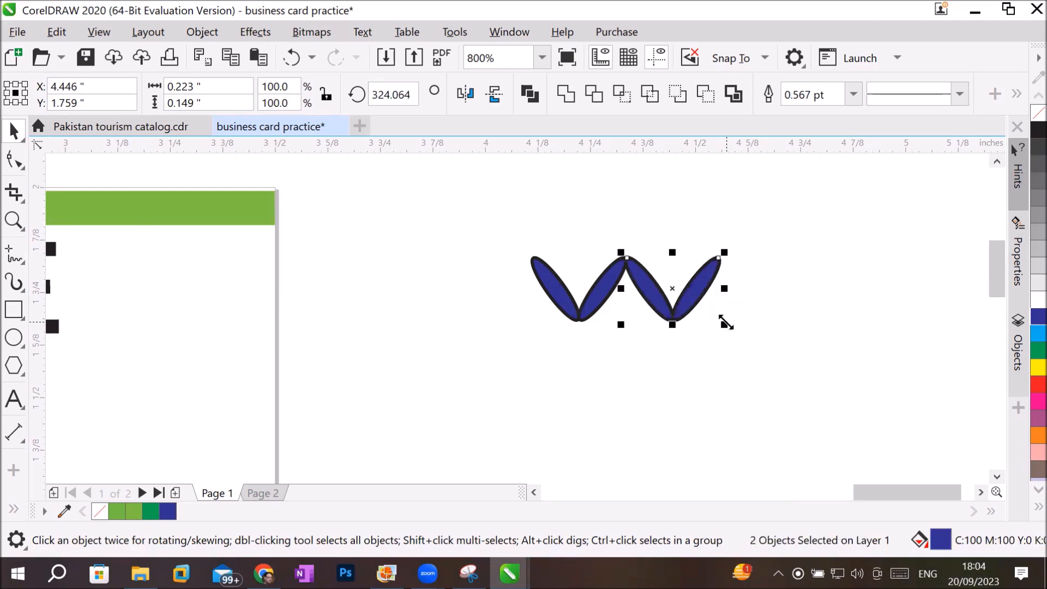
Remove the outline from all four blue ellipses of the W shape.
scroll(725, 291, up, 2)
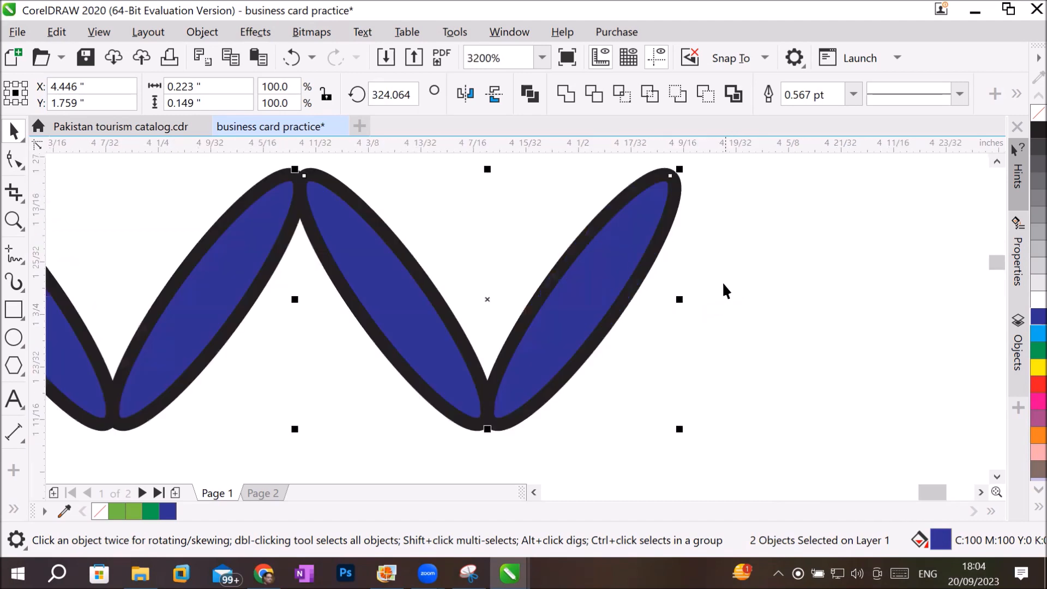
scroll(221, 327, down, 3)
drag(169, 284, 327, 382)
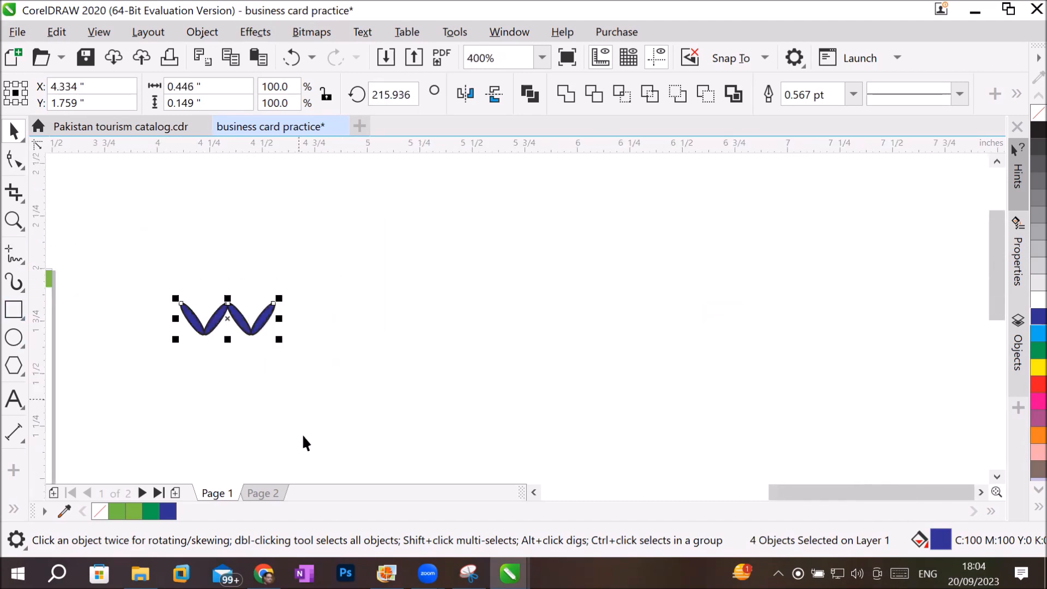
click(535, 493)
click(535, 493)
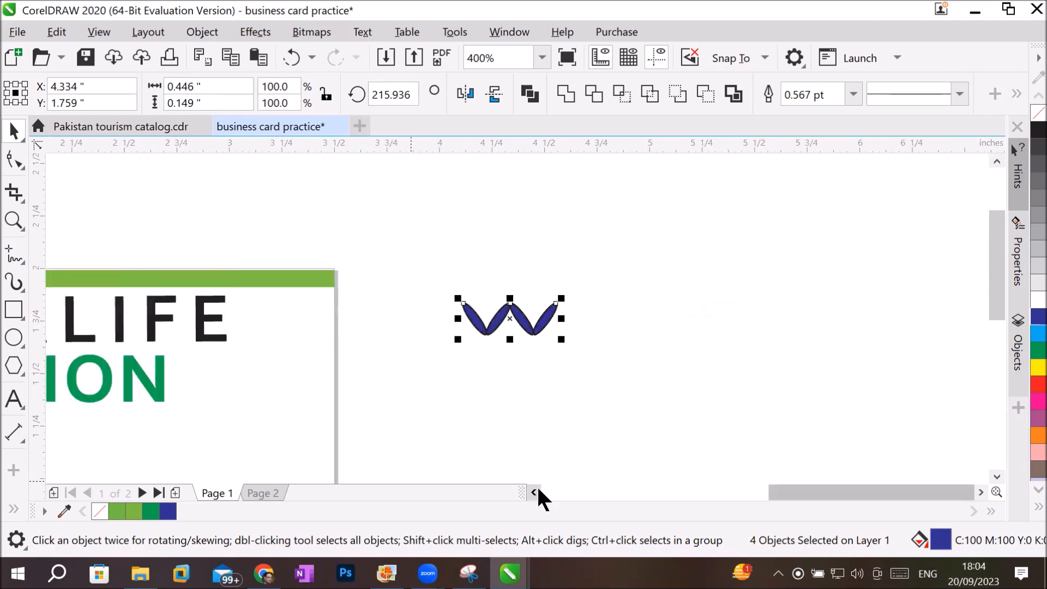
click(502, 411)
scroll(479, 363, up, 3)
scroll(602, 273, down, 2)
scroll(667, 156, up, 1)
scroll(666, 158, up, 2)
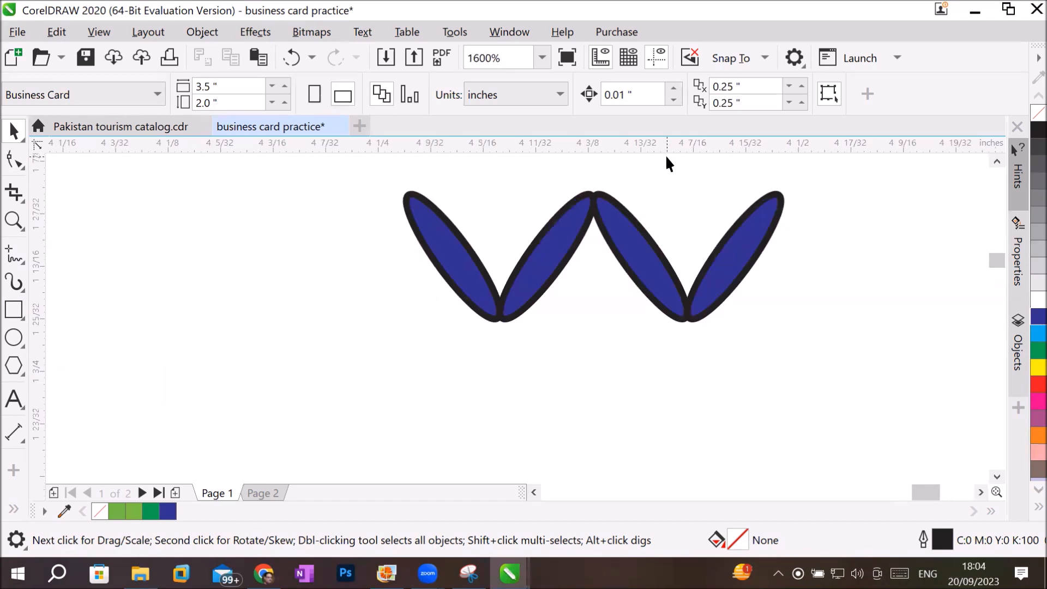
scroll(666, 158, down, 1)
drag(367, 173, 833, 347)
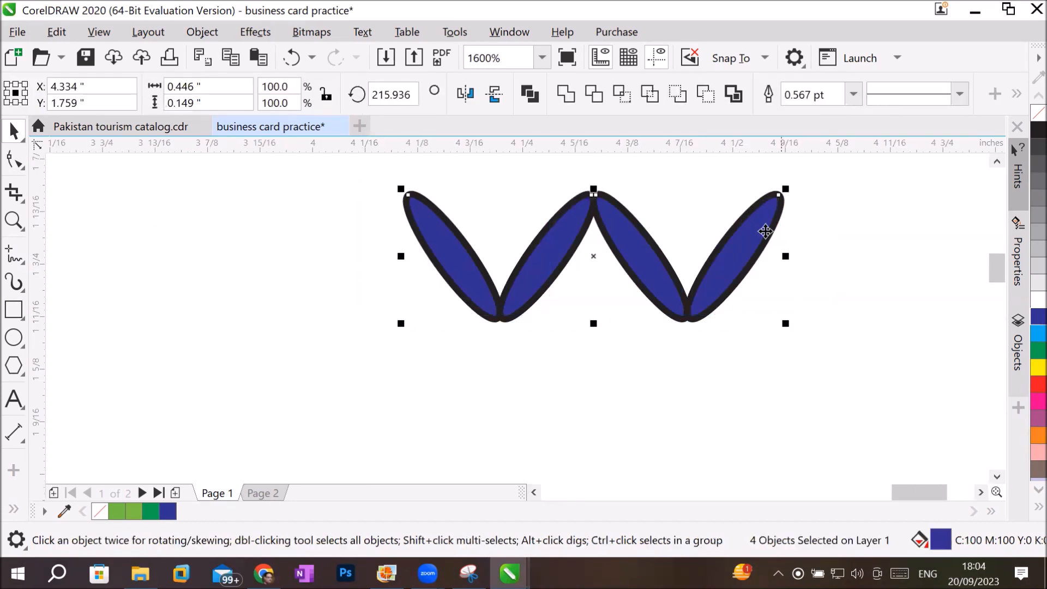
click(853, 93)
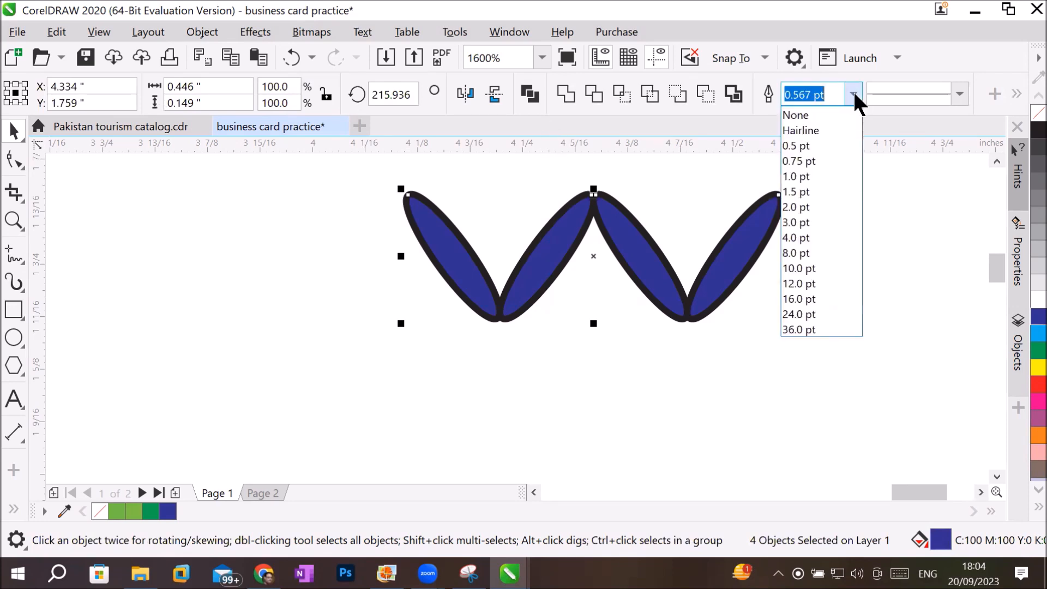
click(807, 111)
click(685, 408)
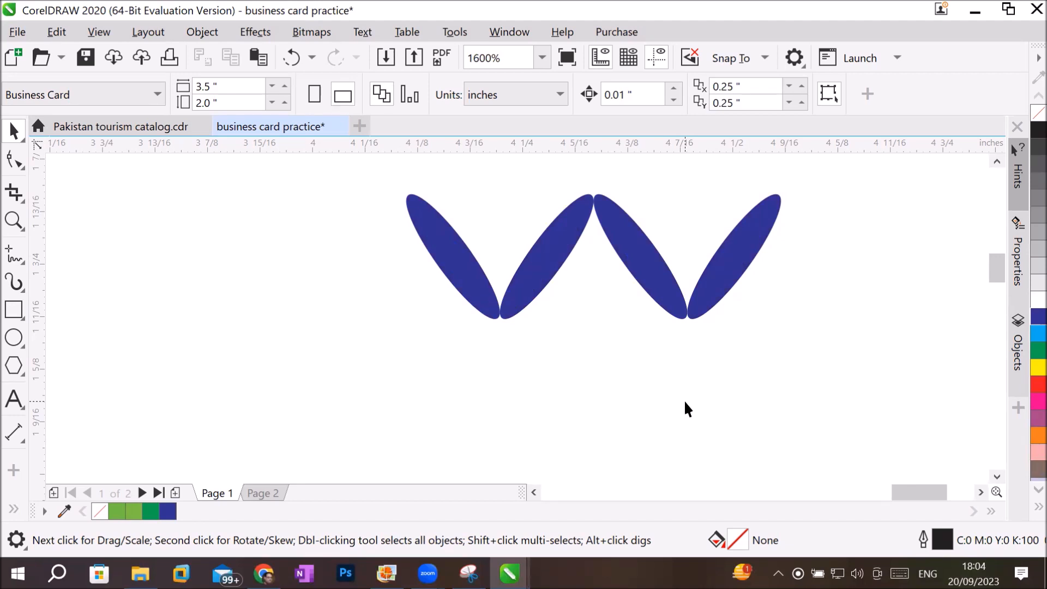
Create a vertically mirrored copy of the four blue ellipses directly below them, forming two adjoining X shapes.
drag(349, 160, 832, 343)
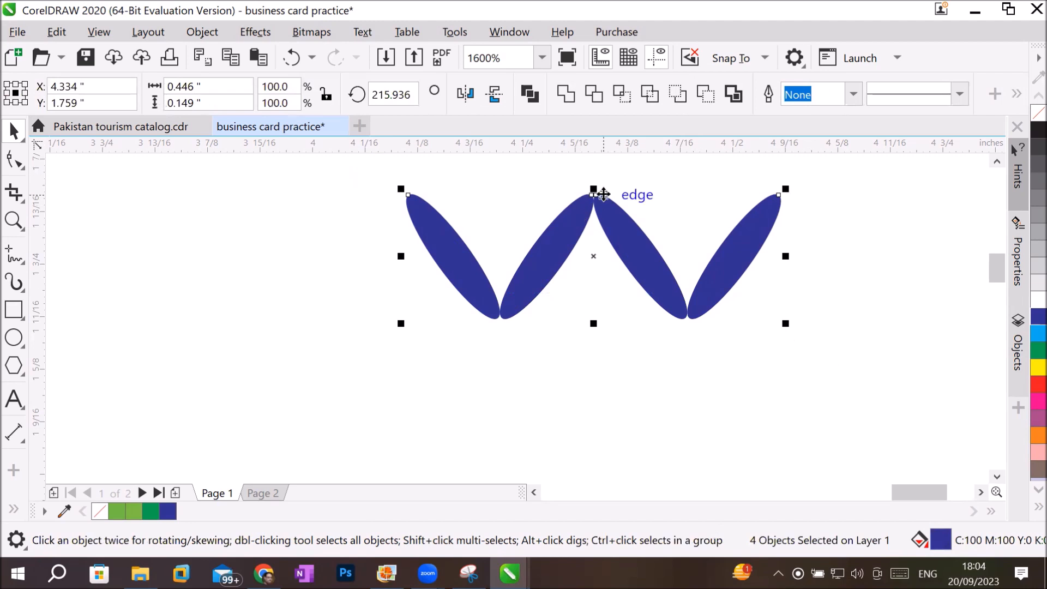
drag(598, 185, 622, 376)
click(292, 378)
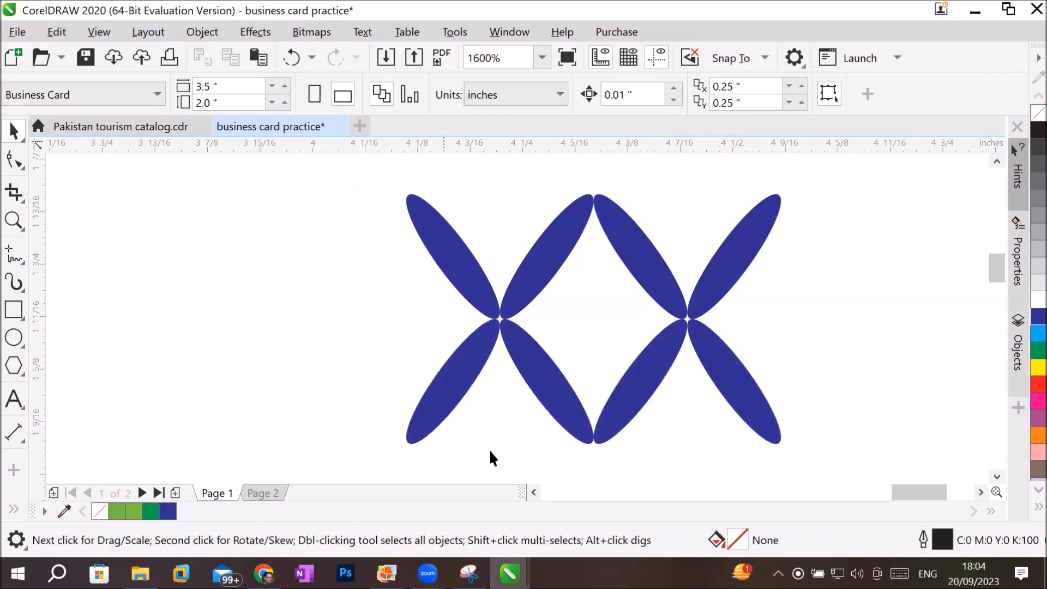
Separate the four ellipses of the right-hand X and move them to about X 4.743 and Y 1.858 inches.
scroll(652, 453, down, 2)
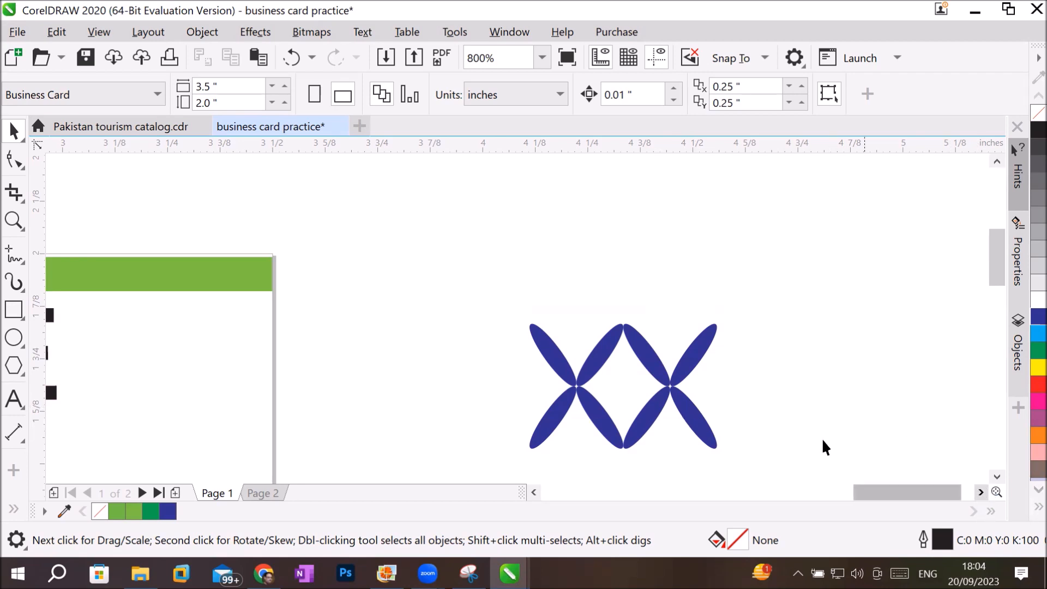
drag(654, 355, 738, 444)
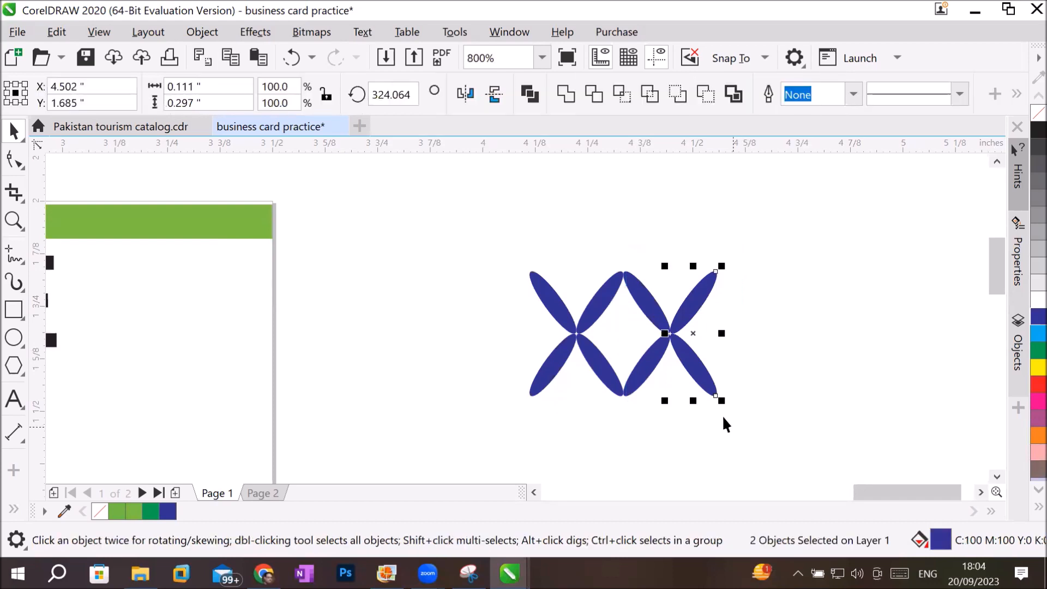
shift+click(635, 292)
shift+click(645, 371)
drag(645, 371, 772, 304)
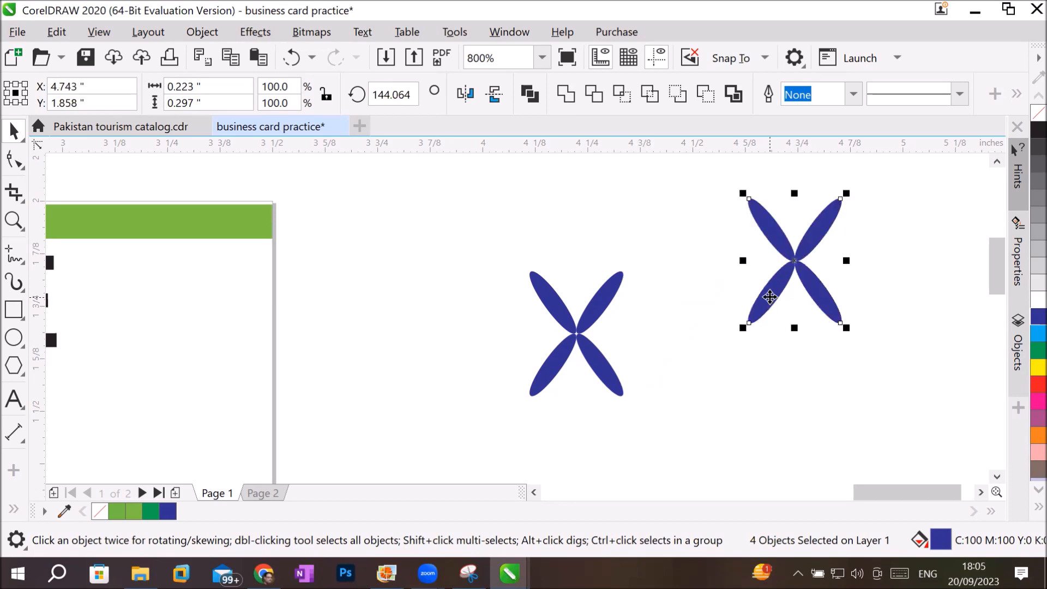
Add the text "Plus" in 24 pt Arial and place it immediately right of the upper blue X, aligned with its lower edge.
click(998, 162)
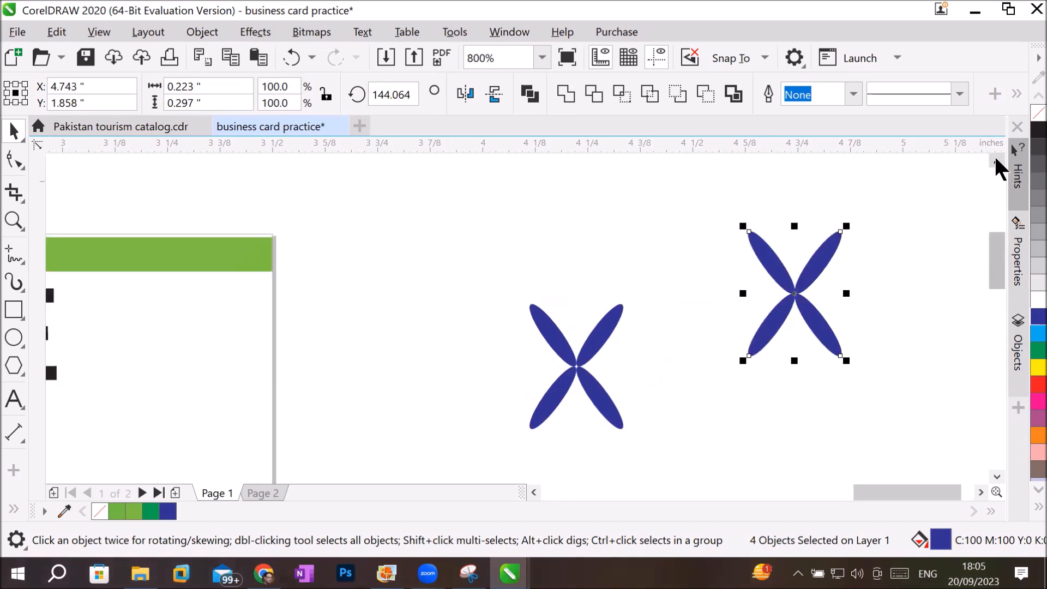
click(981, 492)
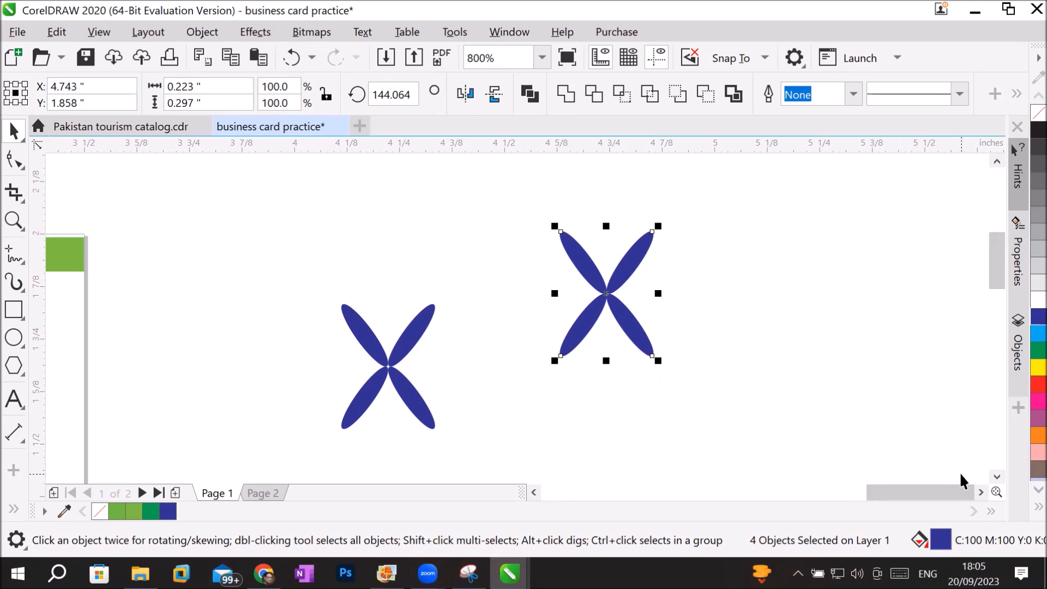
click(14, 399)
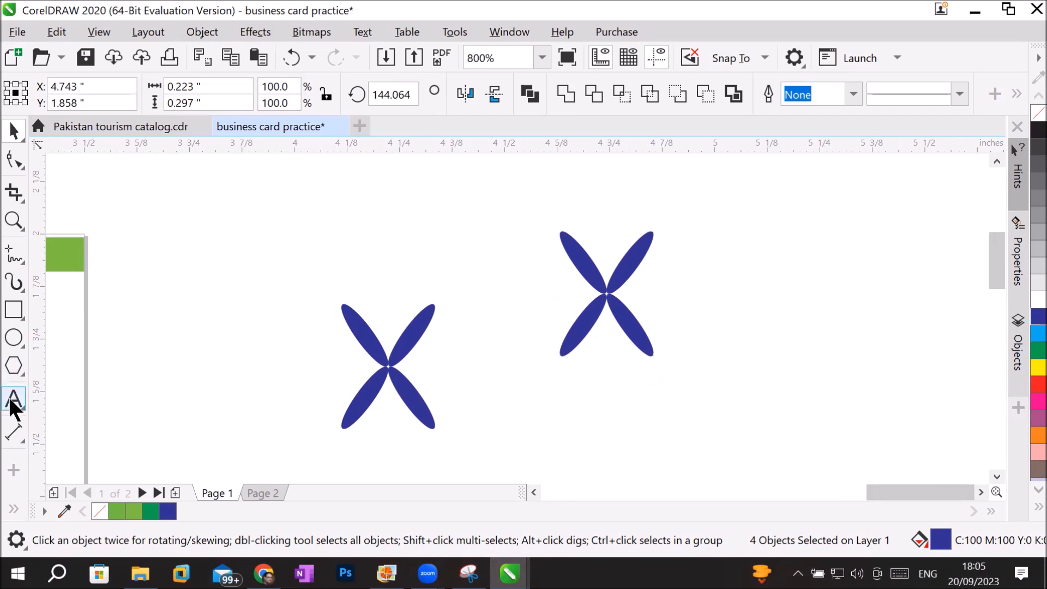
click(679, 302)
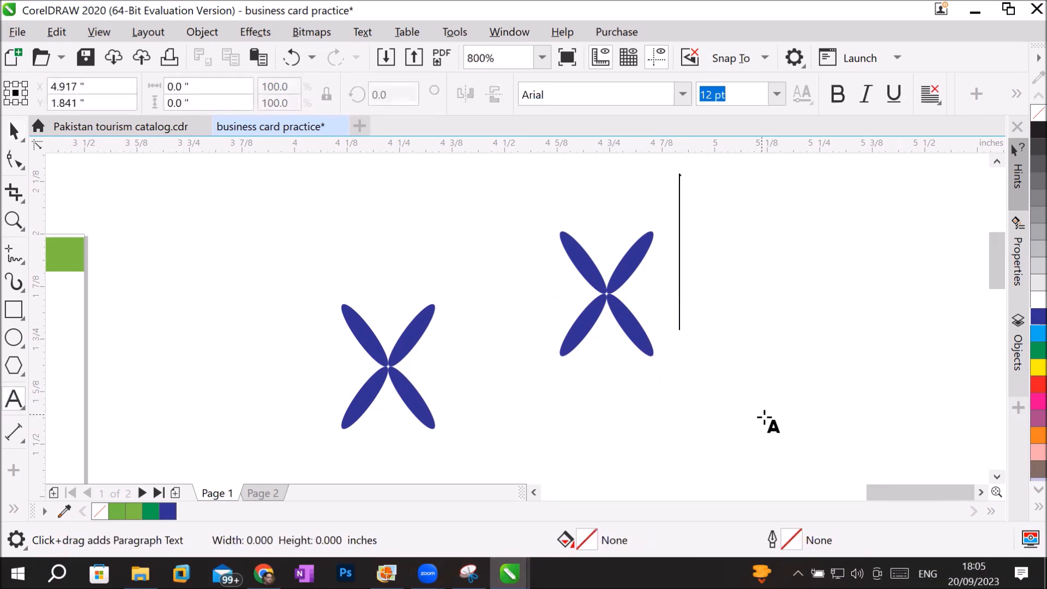
text(Plus)
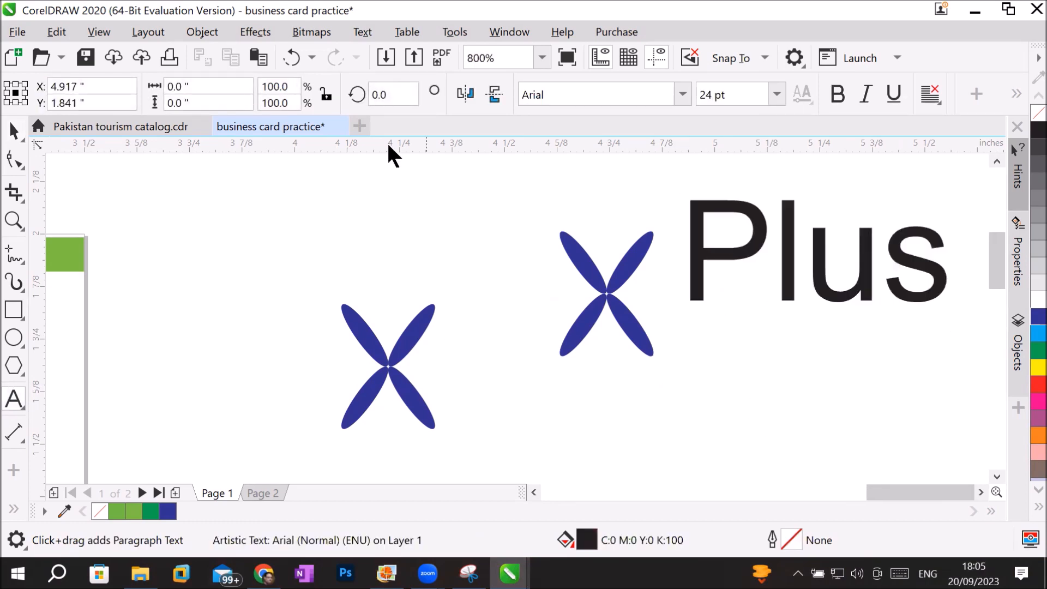
click(15, 129)
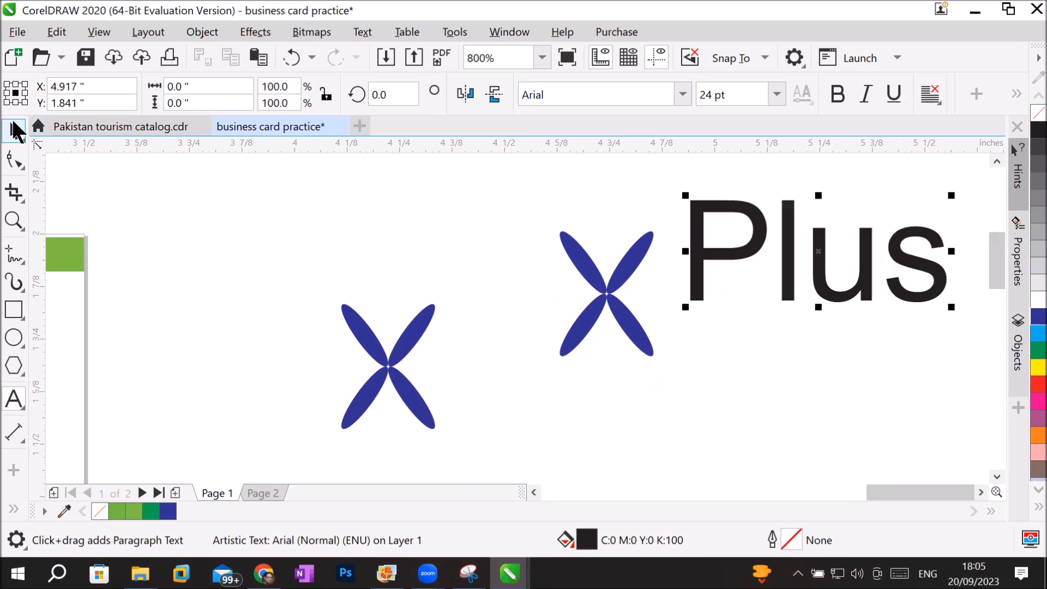
drag(723, 261, 695, 313)
click(636, 447)
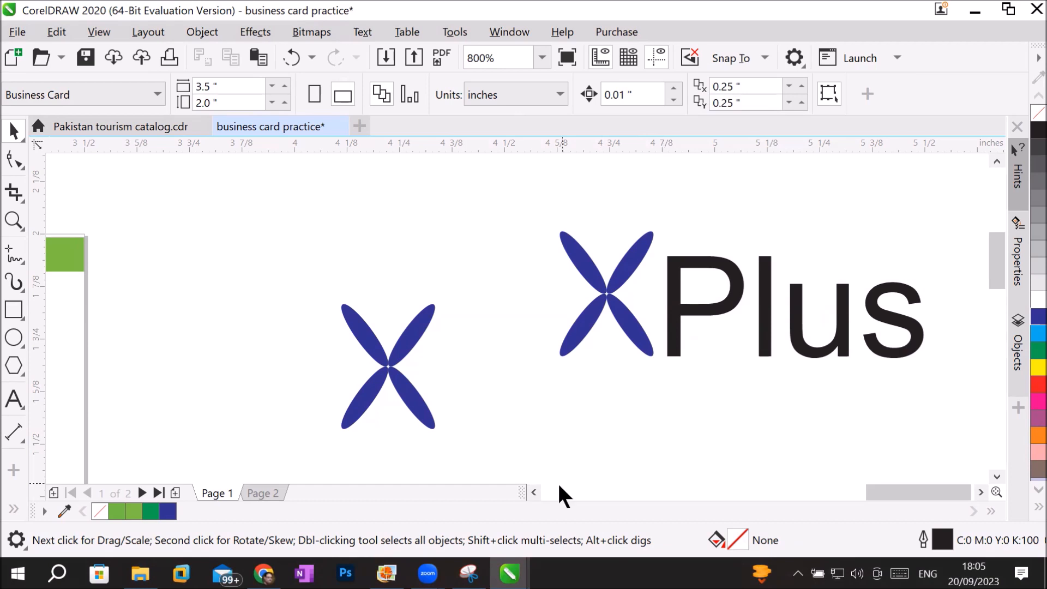
Move the reference business card image clear of the page's left edge, to about X -2.016 and Y 1.359 inches.
click(536, 491)
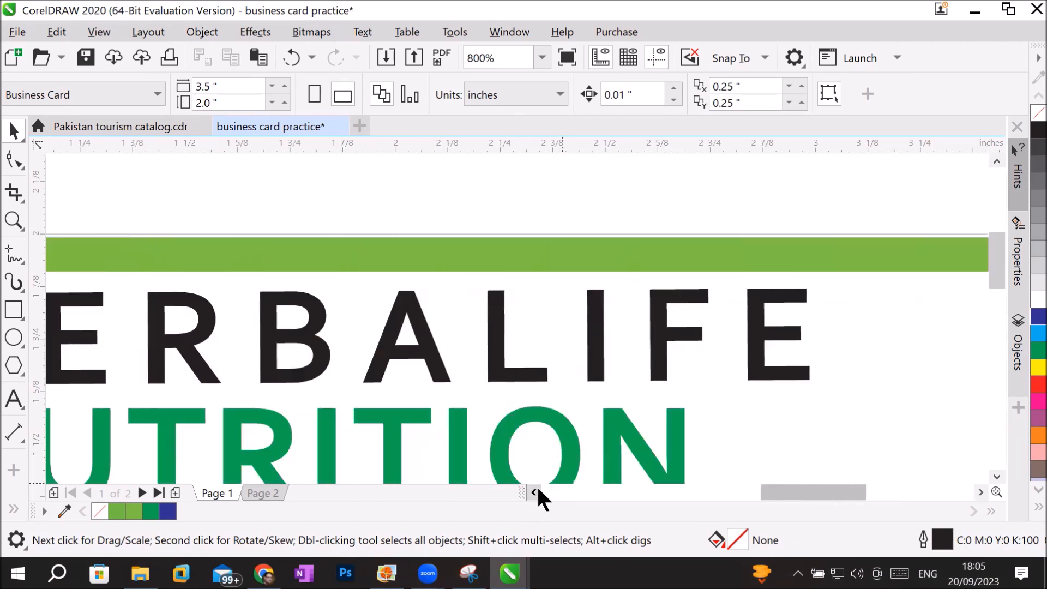
scroll(483, 373, down, 2)
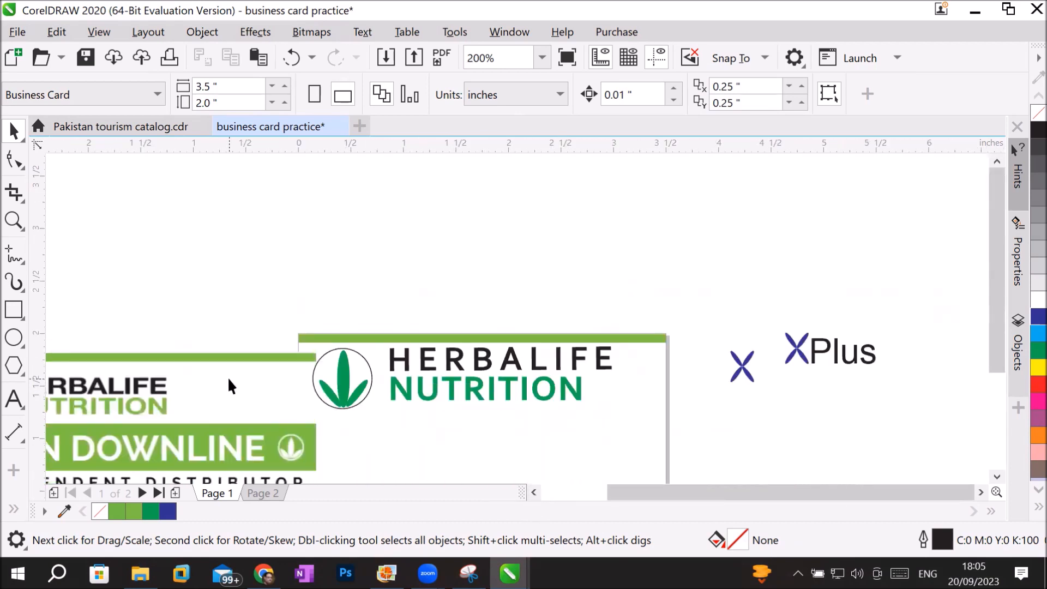
drag(147, 281, 157, 318)
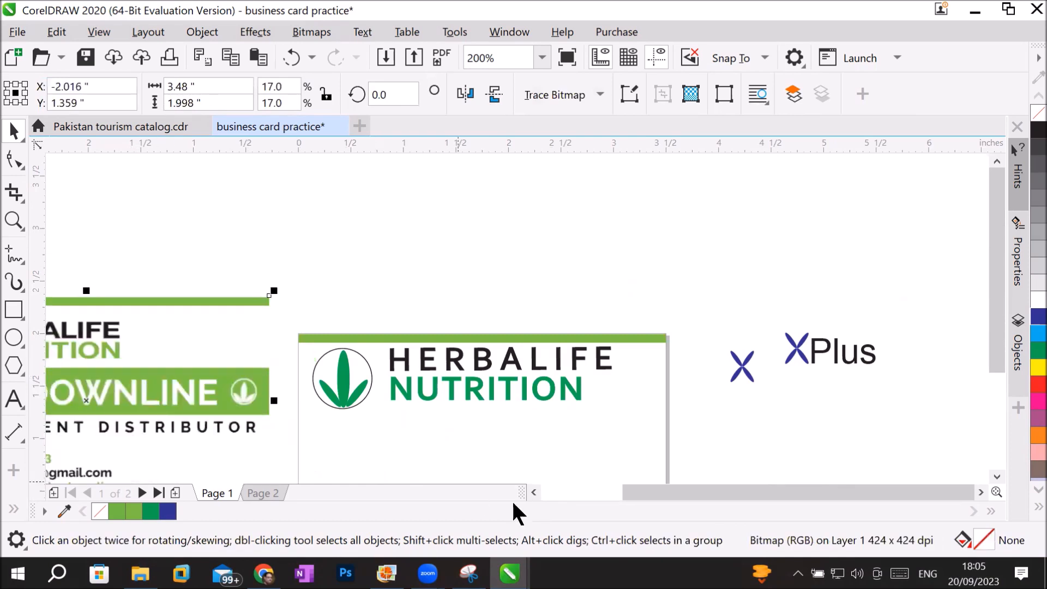
Draw a rectangle about 3.54 x 0.54 inches across the page, just below the Herbalife Nutrition logo.
scroll(533, 492, left, 10)
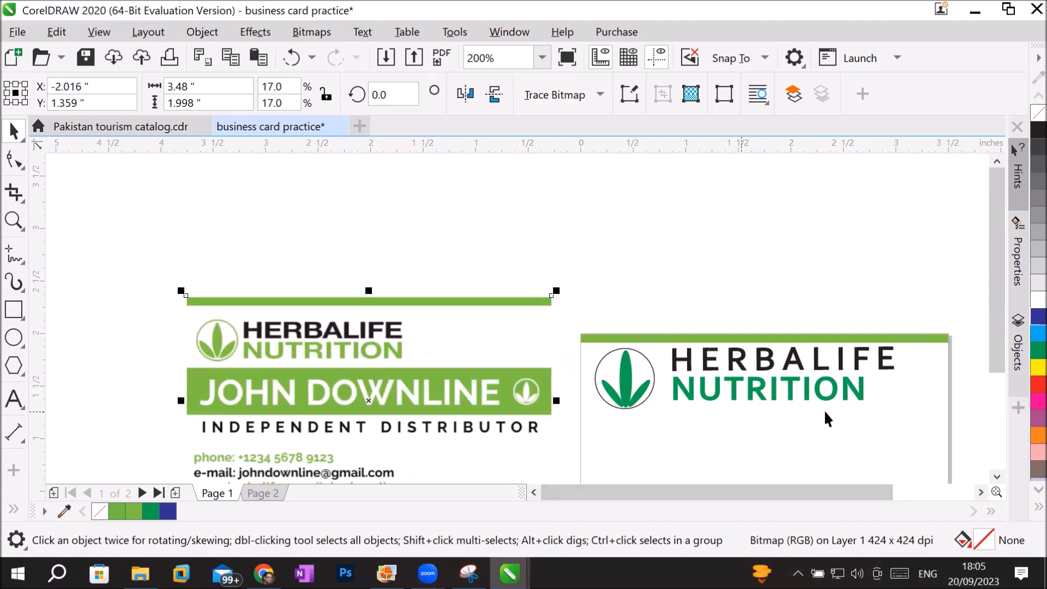
click(997, 475)
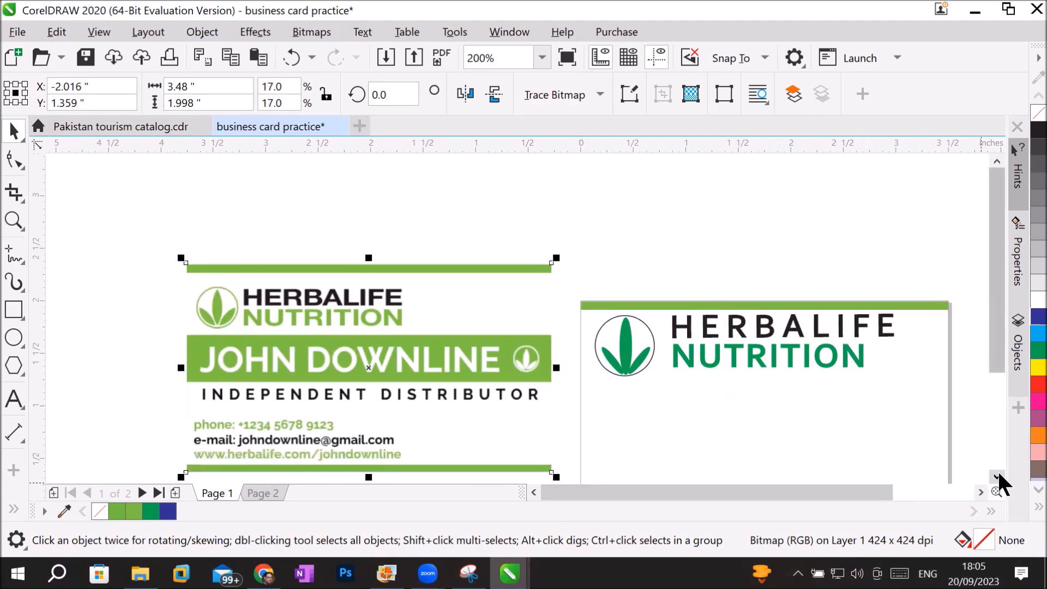
click(997, 476)
click(997, 476)
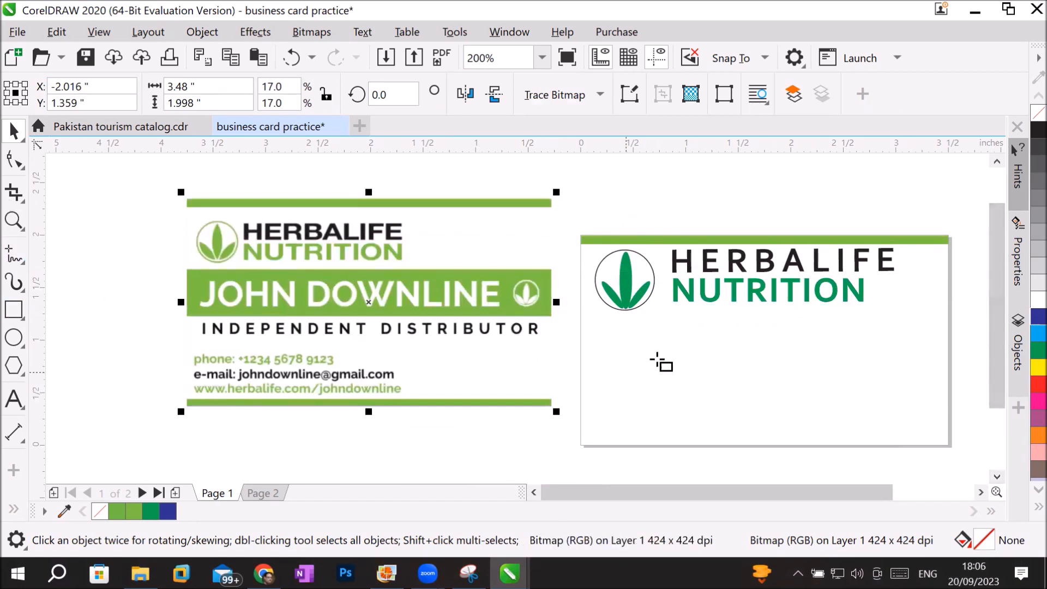
key(F6)
drag(583, 318, 955, 374)
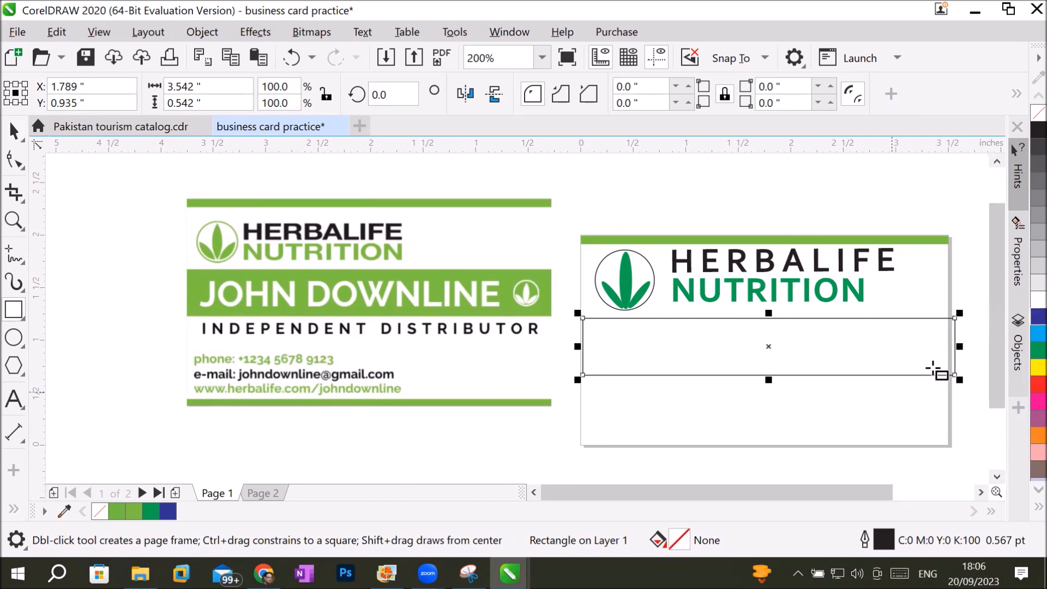
Try two shades of the palette green as the rectangle's fill: C:56 M:0 Y:24 K:0 and C:84 M:7 Y:67 K:0.
click(1027, 354)
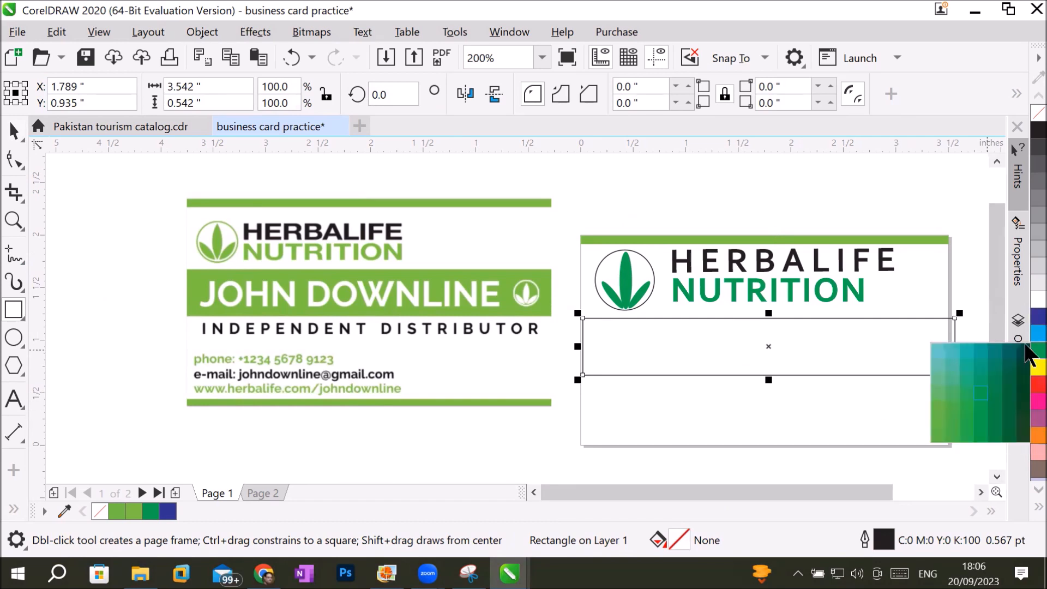
click(933, 347)
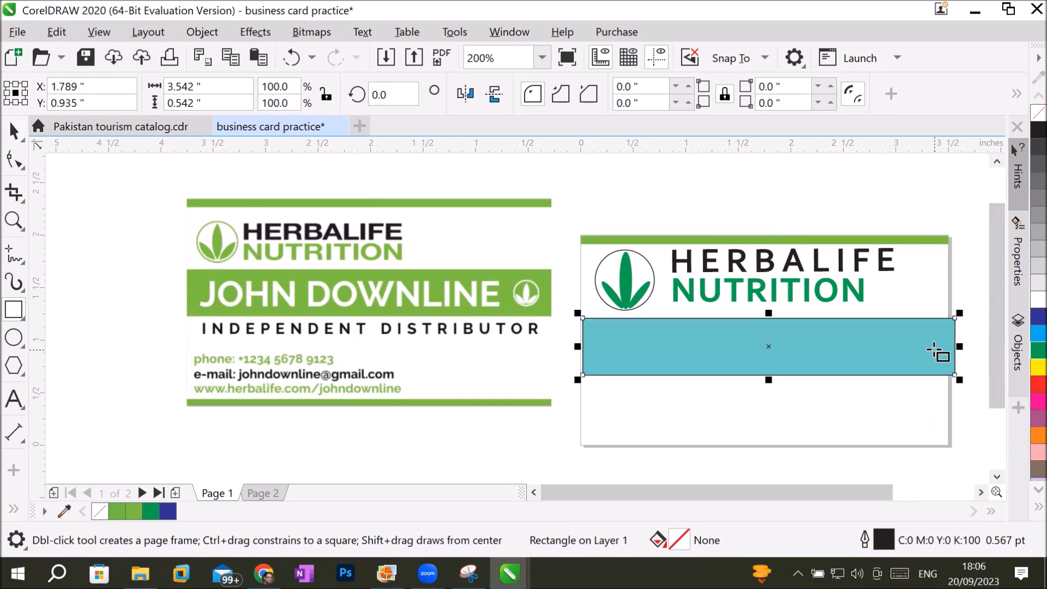
click(1026, 352)
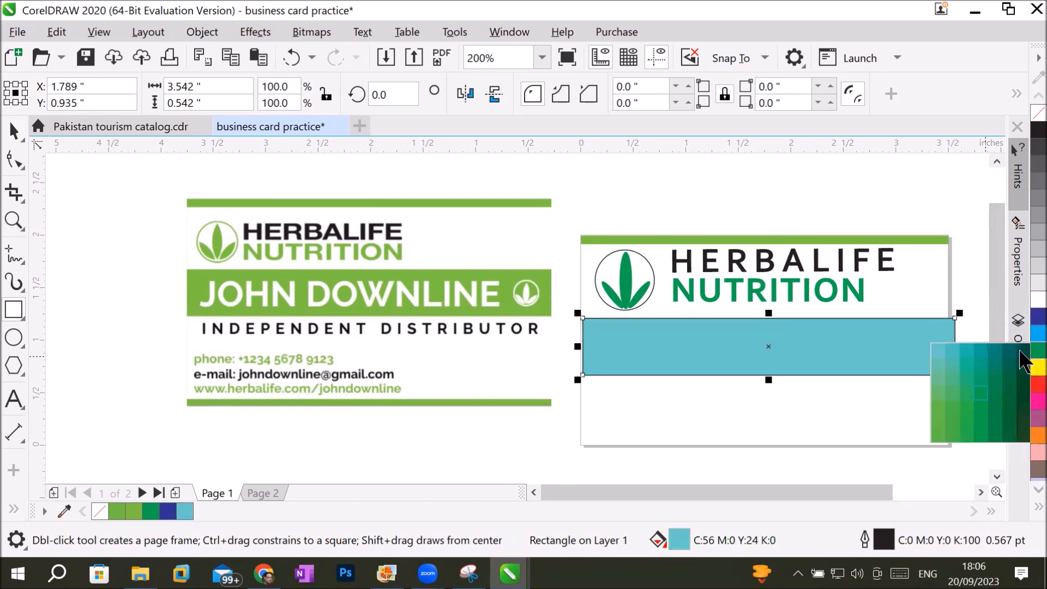
click(985, 367)
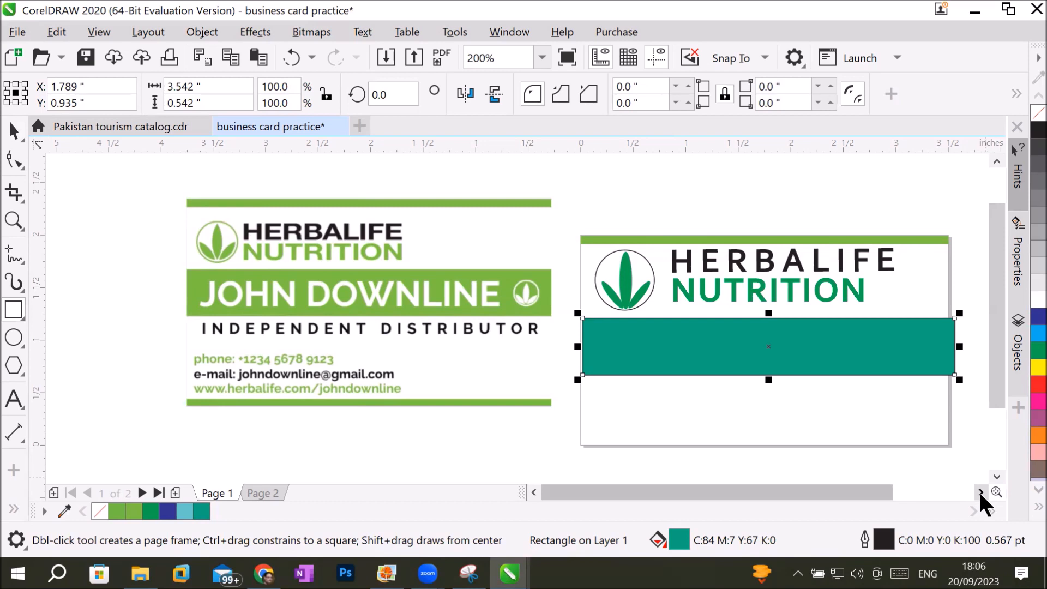
Sample the name band's green (#79C140) from the reference card with the Color Eyedropper and apply it to the new rectangle's fill.
scroll(798, 414, up, 2)
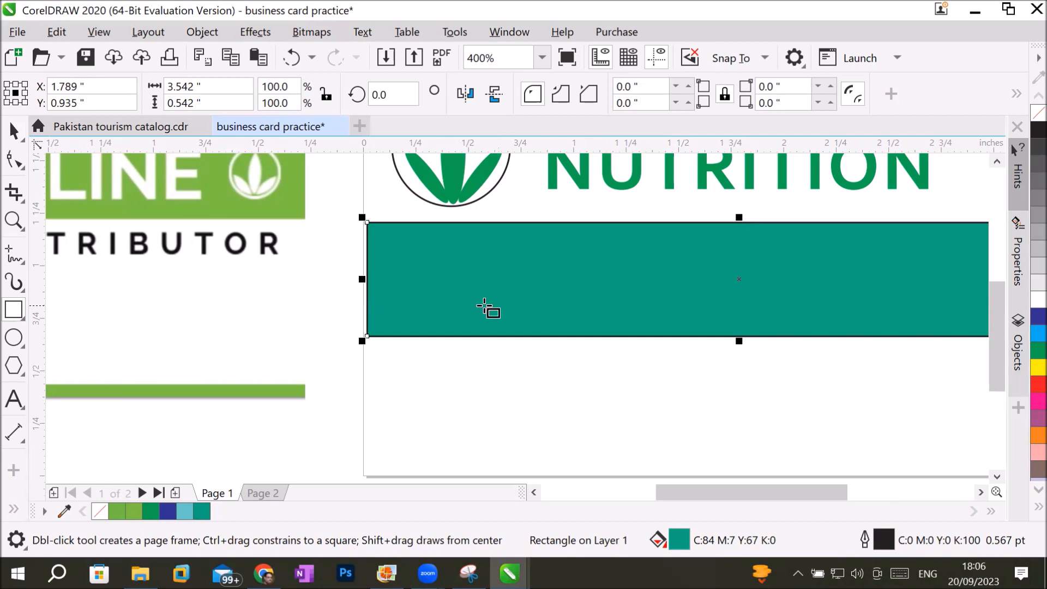
click(12, 511)
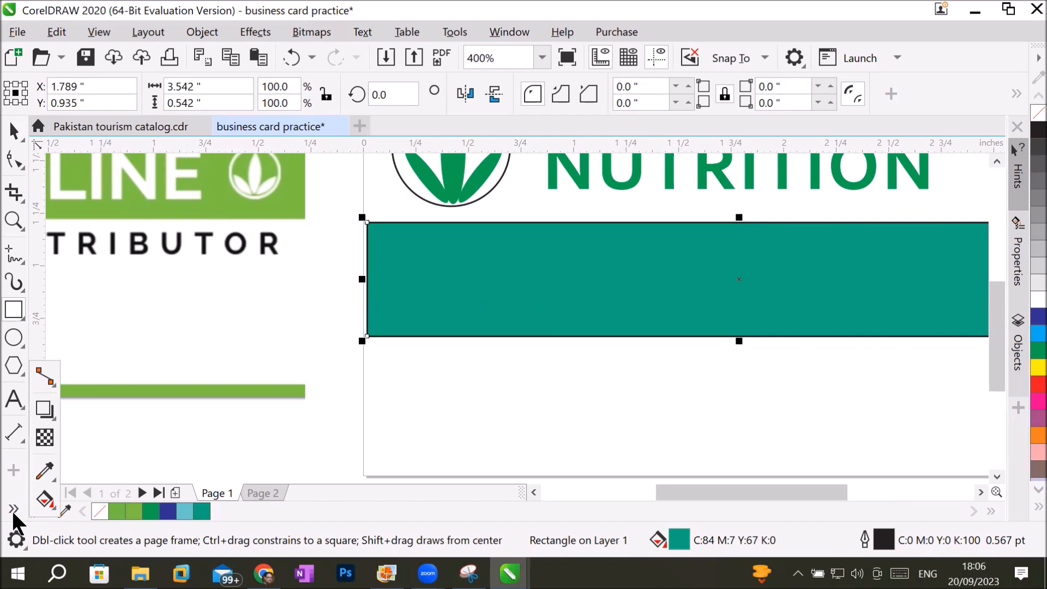
click(44, 478)
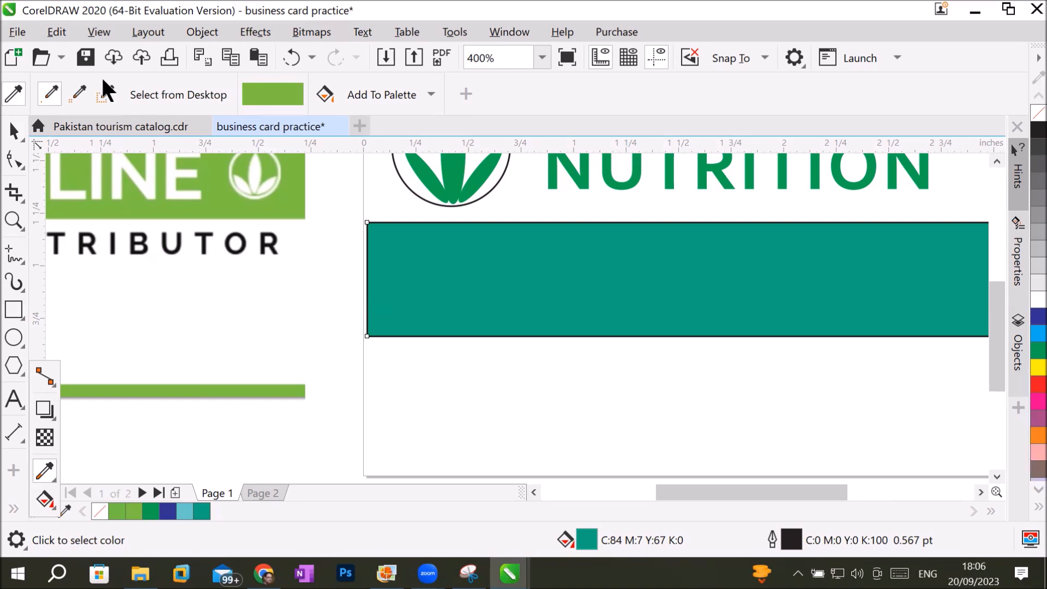
click(50, 93)
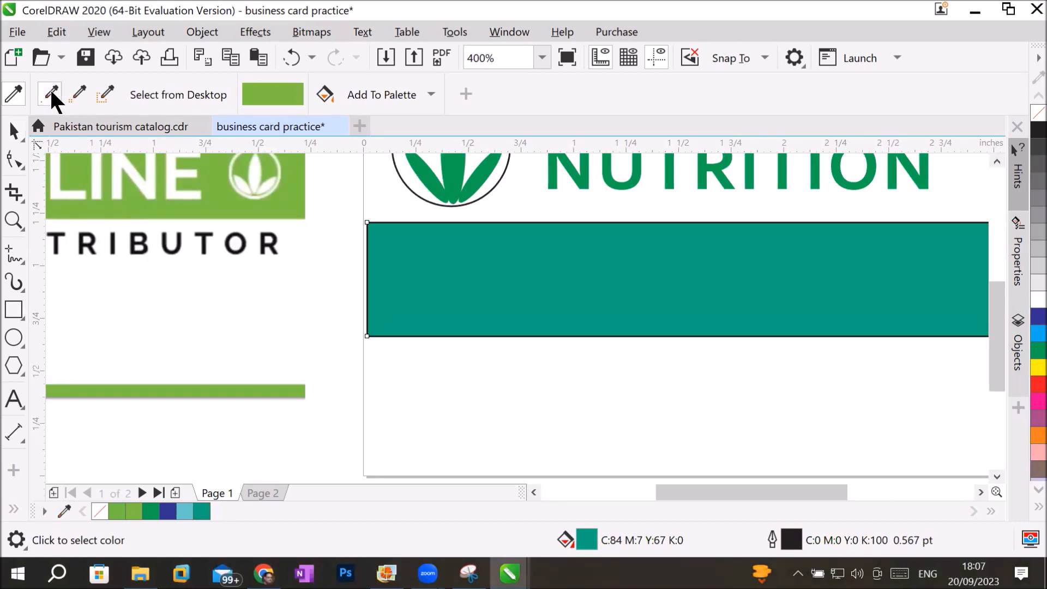
click(240, 207)
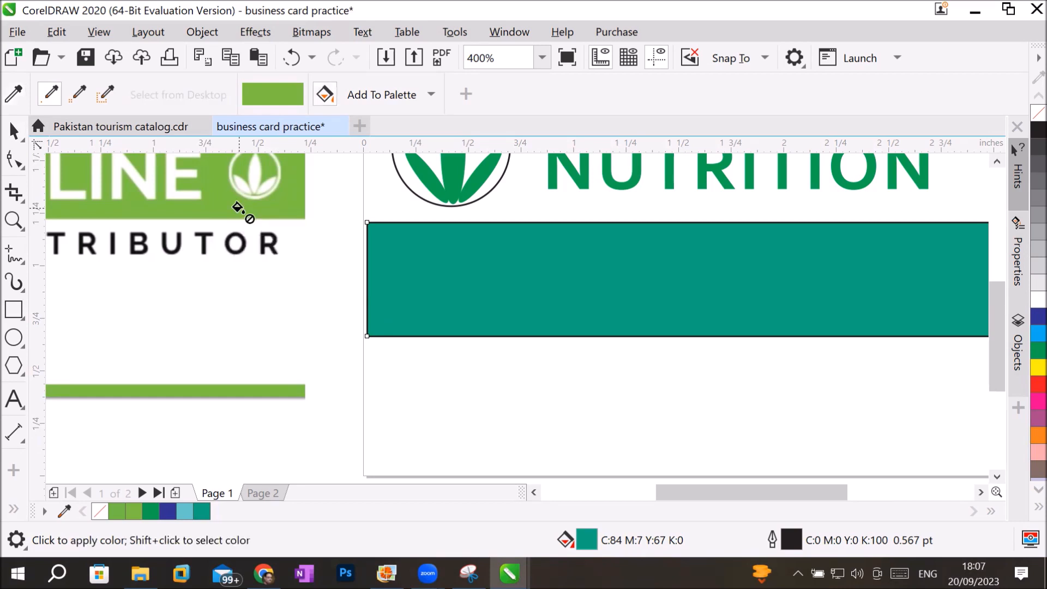
click(474, 262)
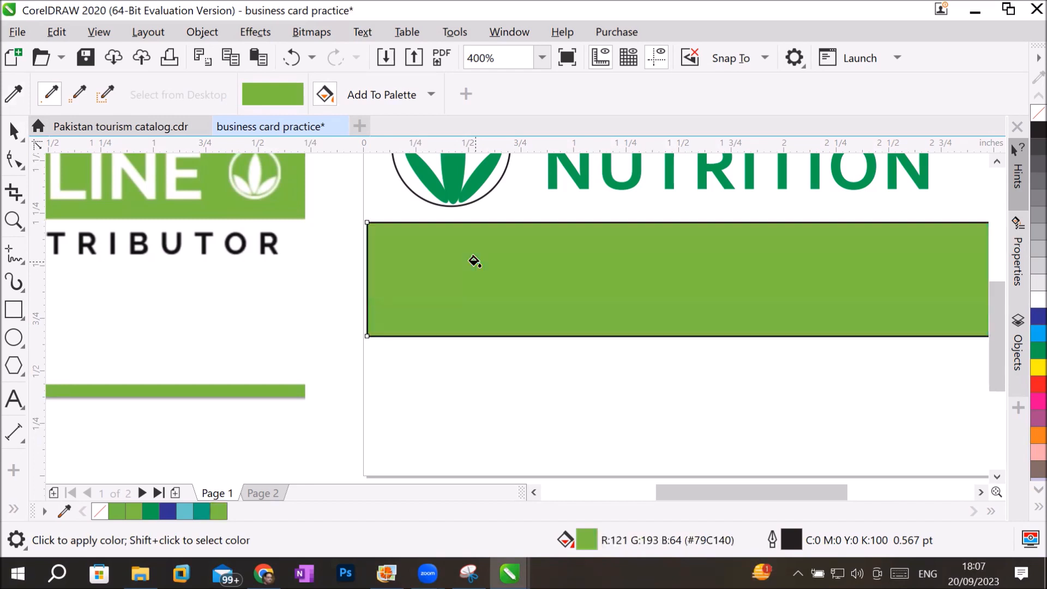
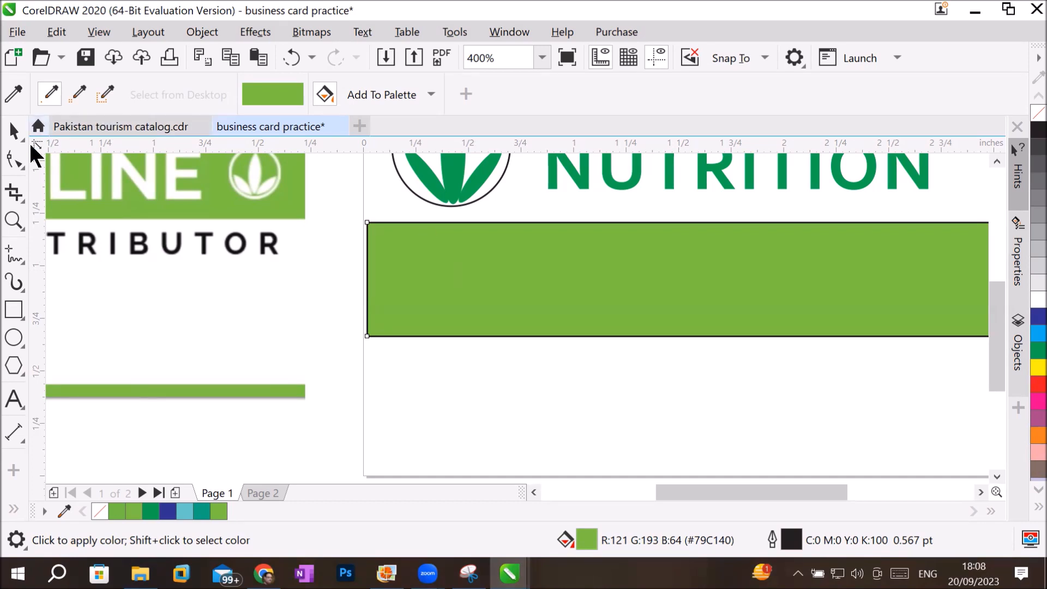
Select the green rectangle below the logo and remove its outline.
click(13, 130)
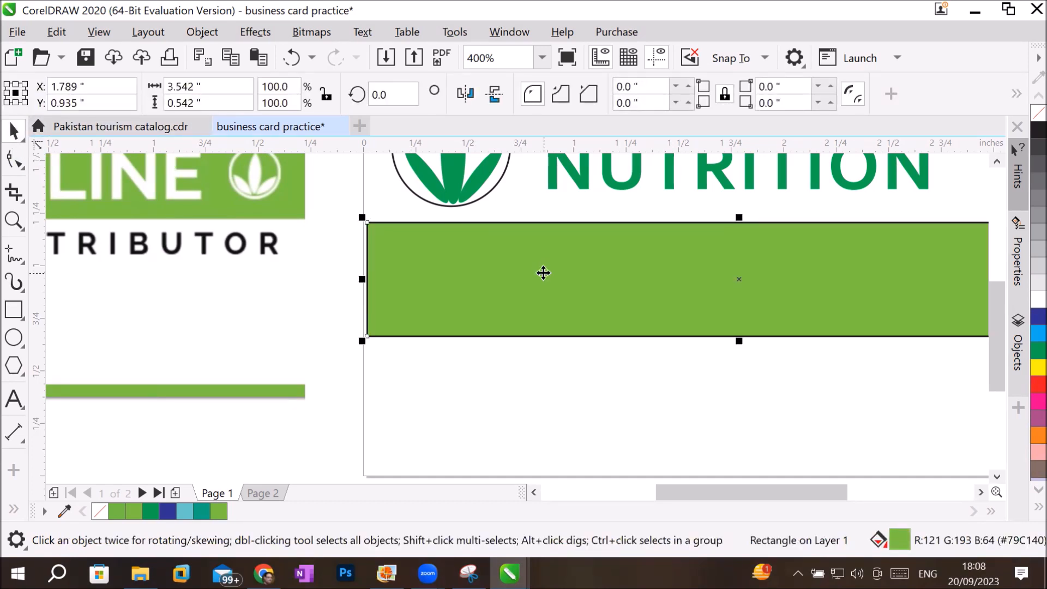
click(553, 272)
click(553, 272)
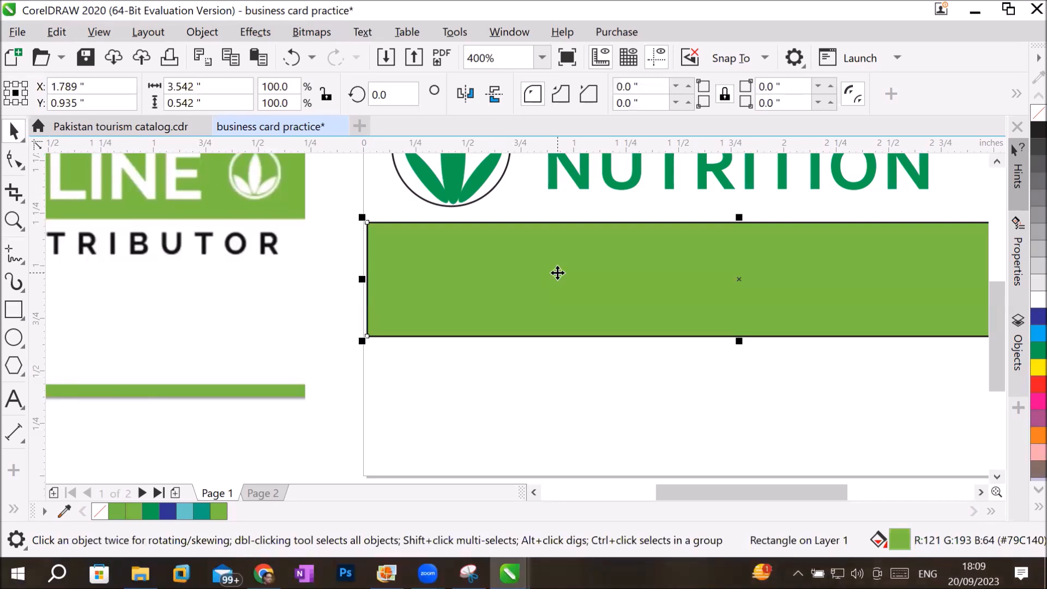
right_click(1026, 114)
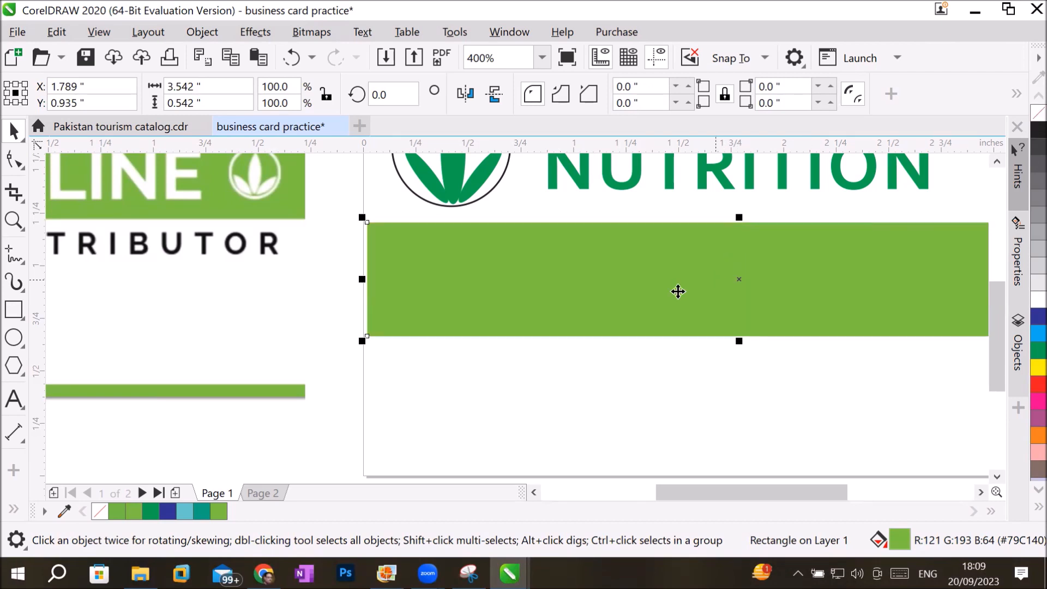
Add a person's full name as 24 pt Arial artistic text on the green band.
scroll(221, 264, down, 1)
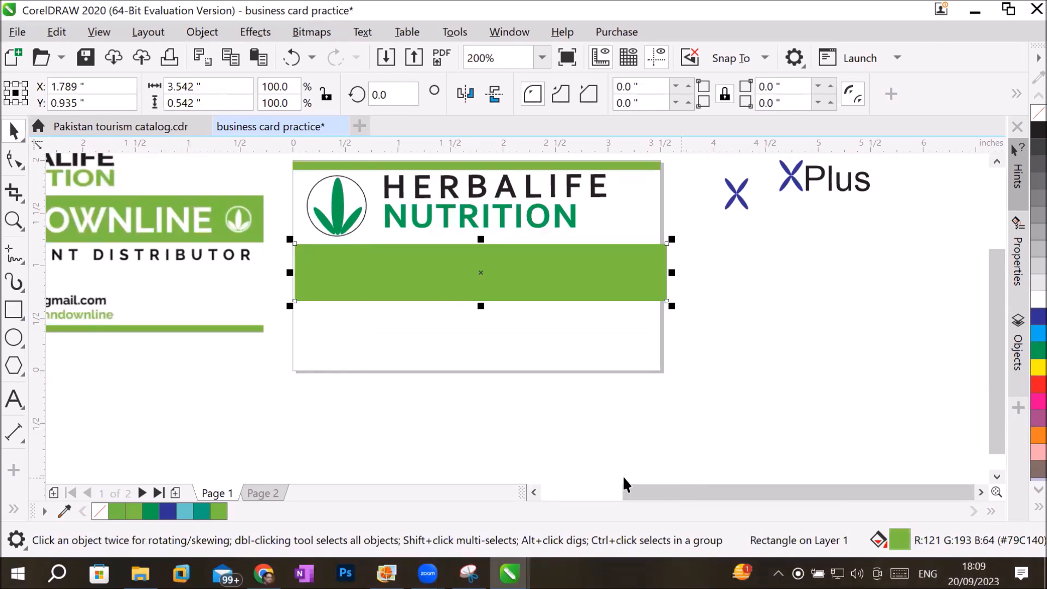
click(14, 400)
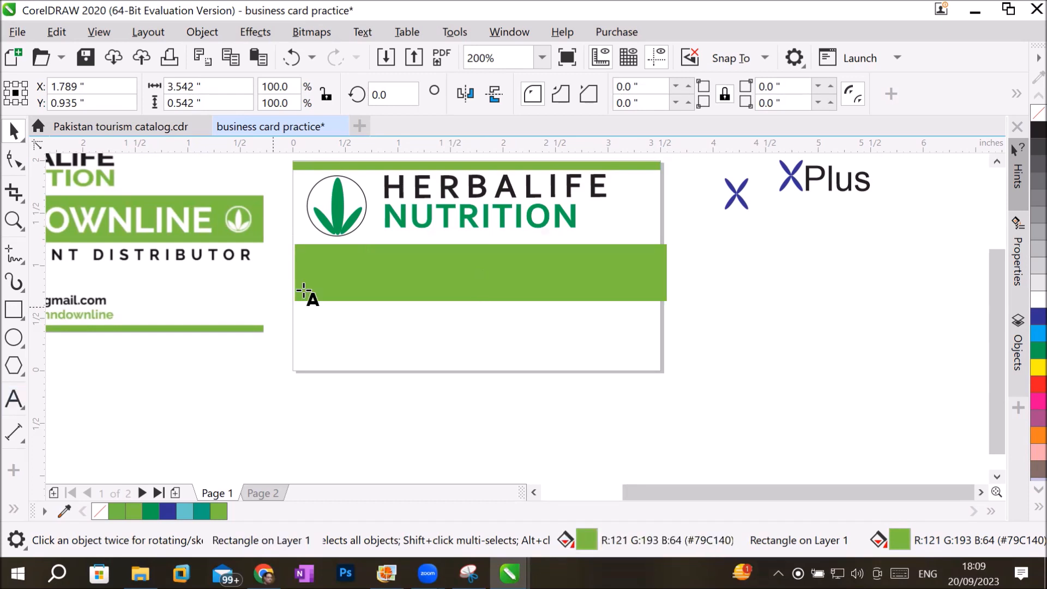
click(328, 273)
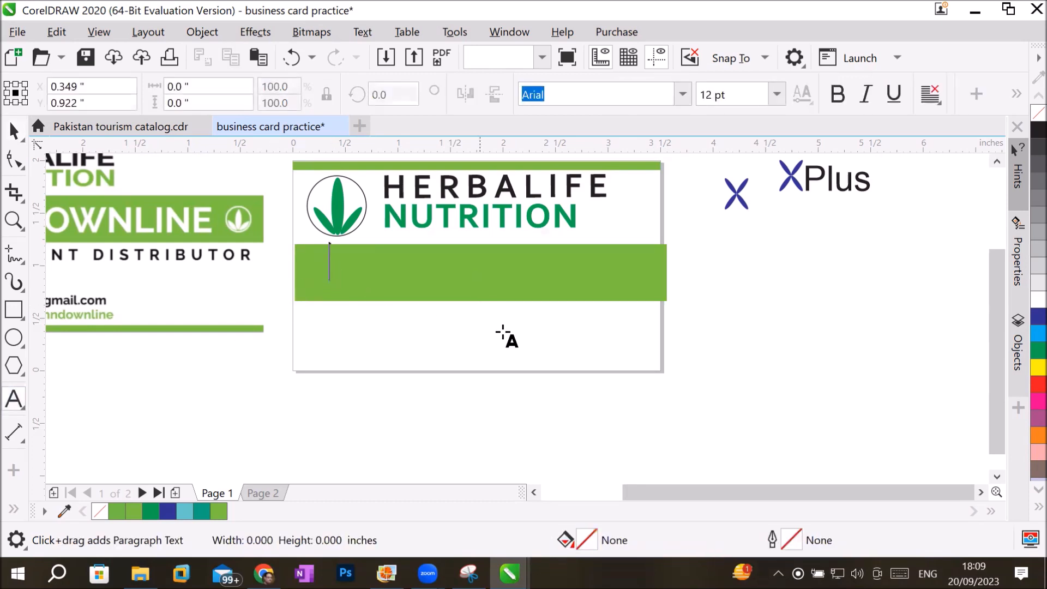
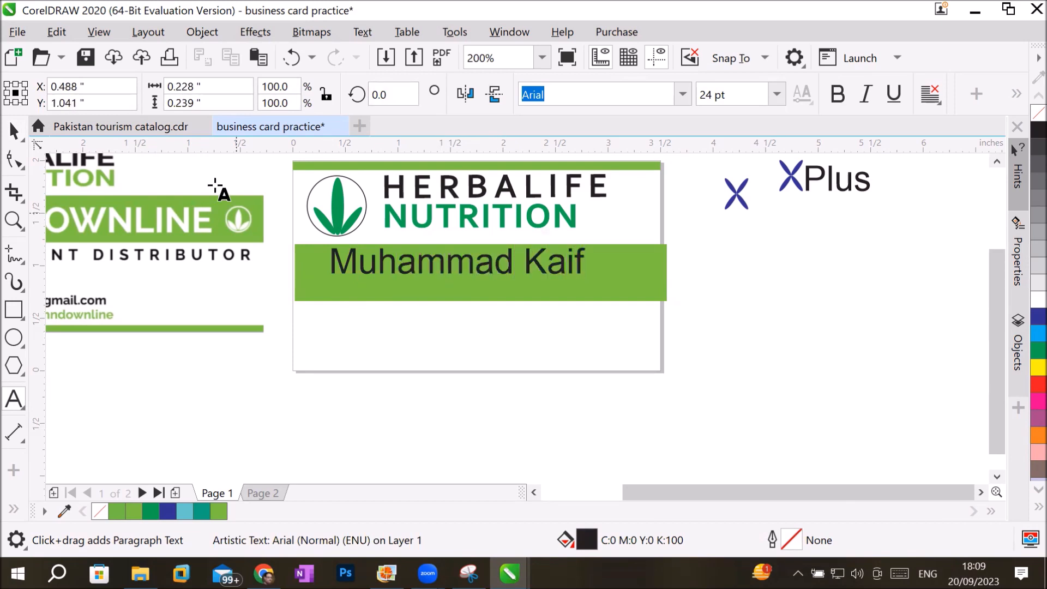
Move the name text down and toward the band's left end, to about X 1.388 and Y 0.932 inches.
click(14, 130)
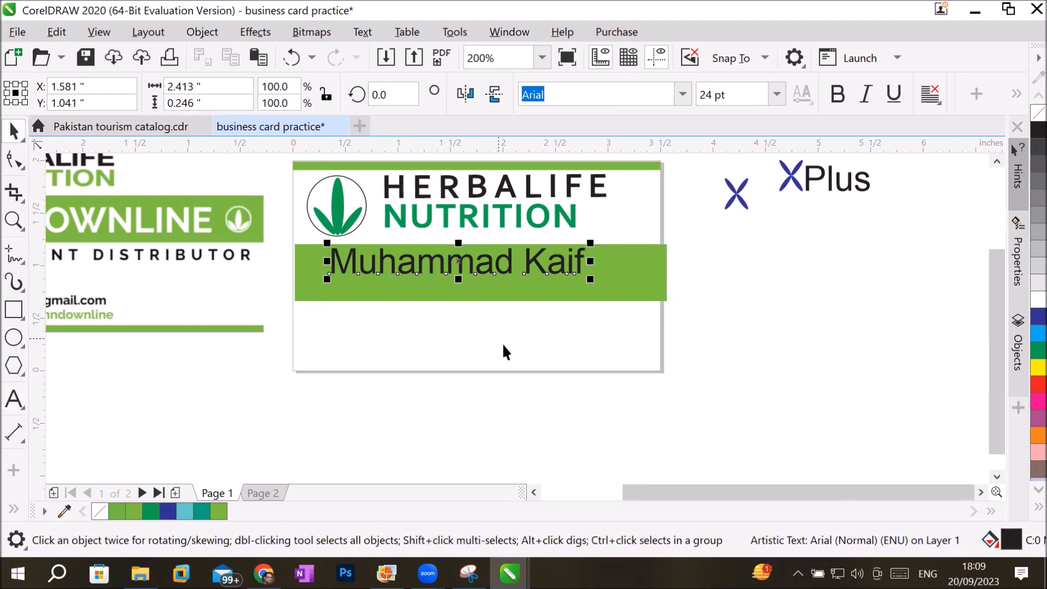
click(535, 492)
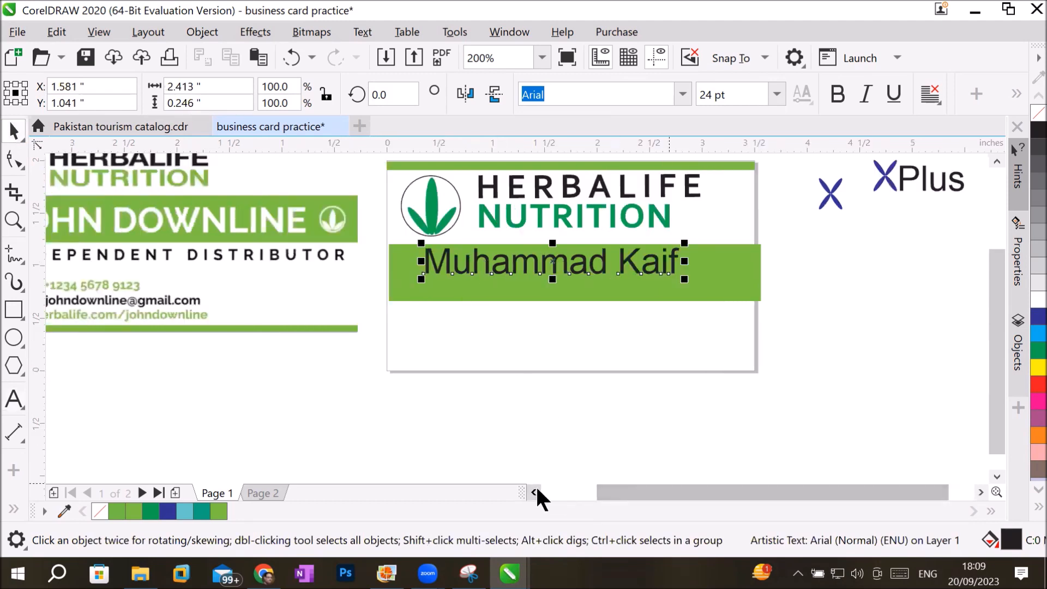
drag(538, 262, 517, 274)
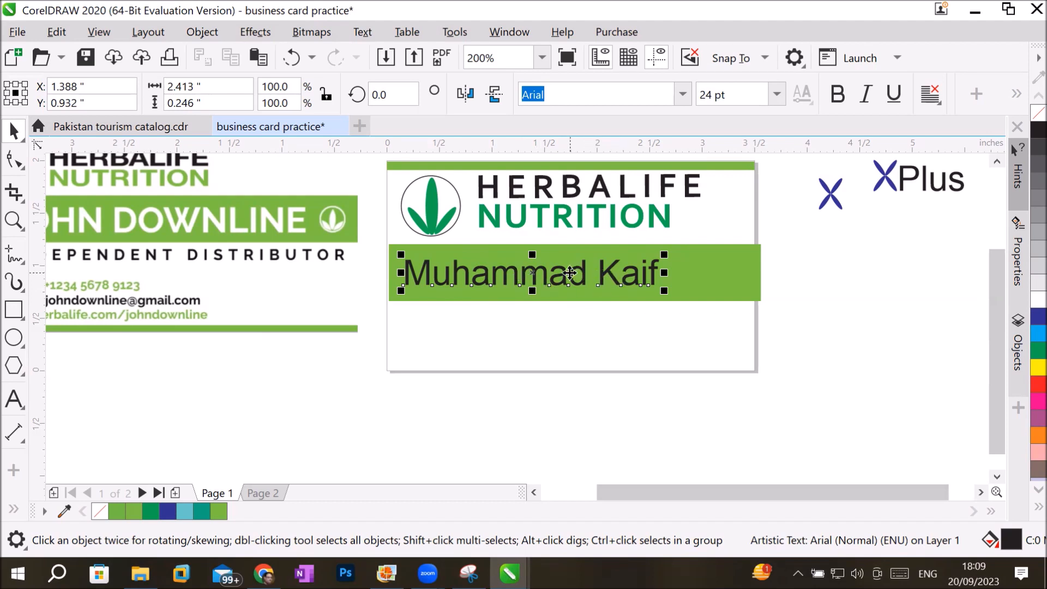
Select the green band together with the name text and open the Objects docker.
shift+click(717, 273)
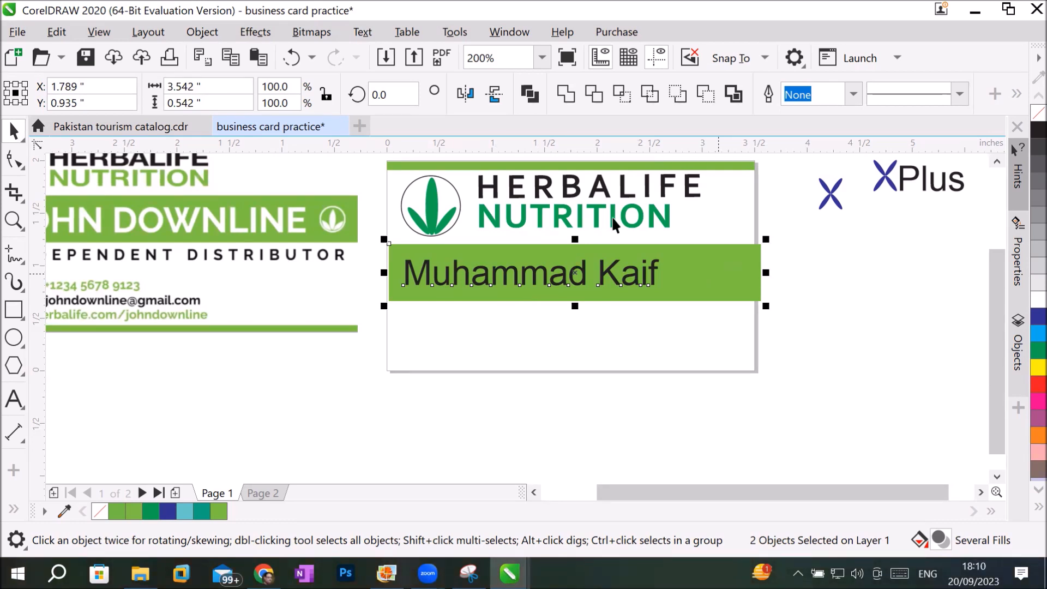
click(206, 31)
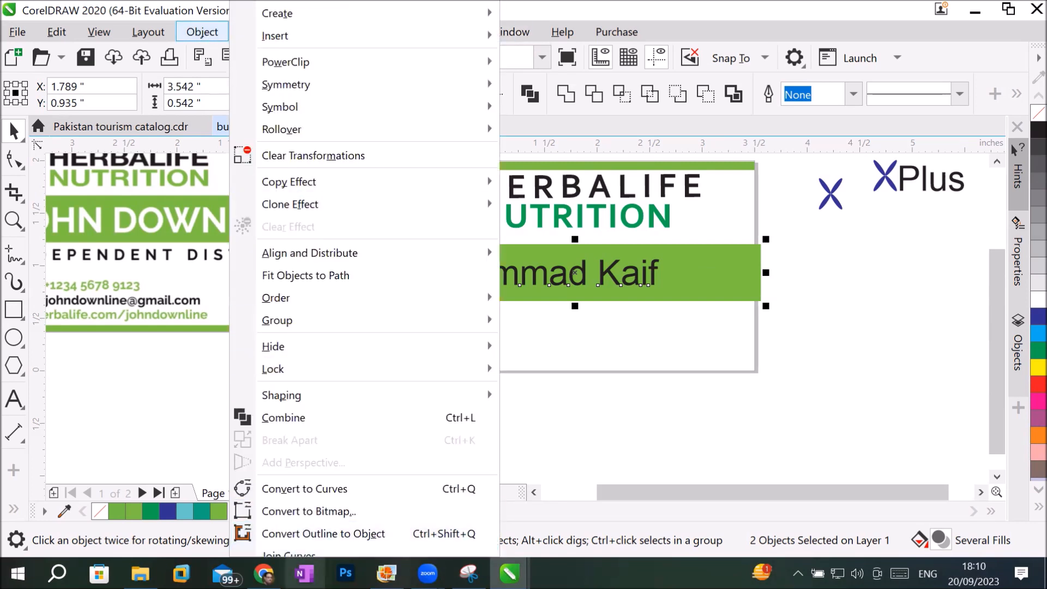
click(208, 32)
click(509, 31)
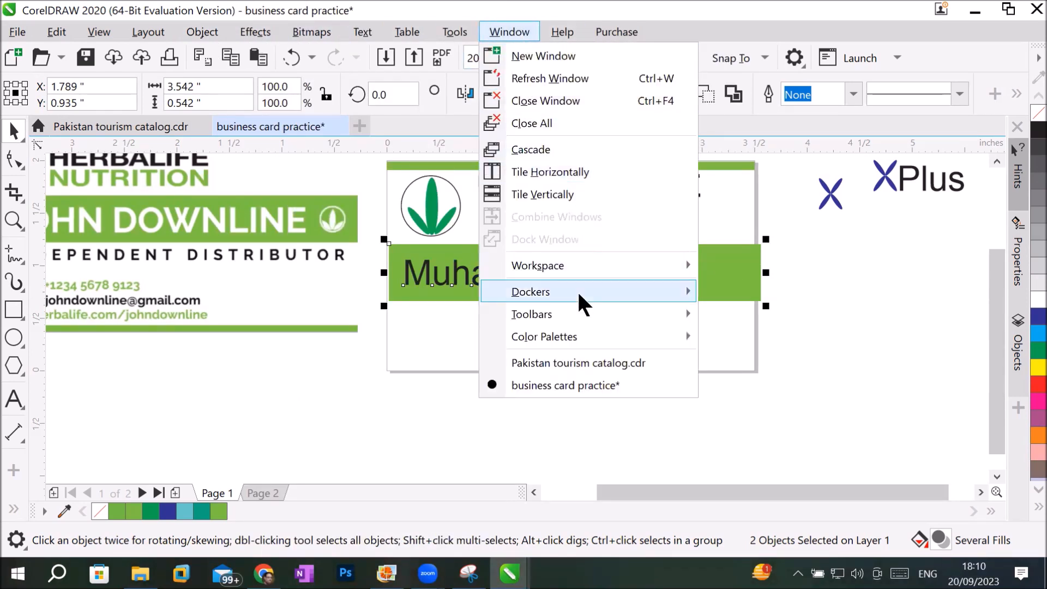
mouse_move(577, 292)
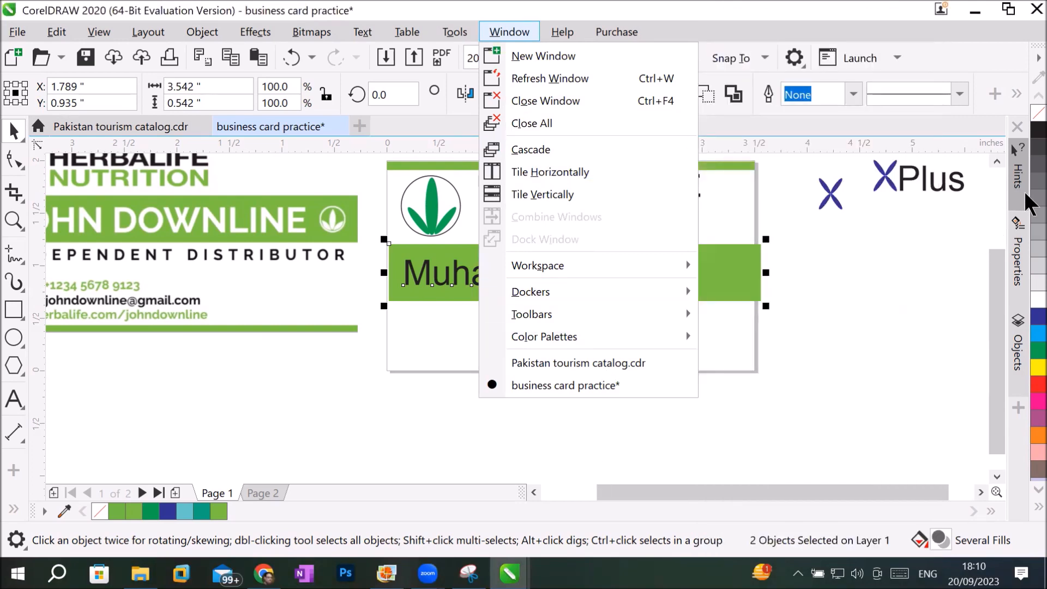
click(1015, 357)
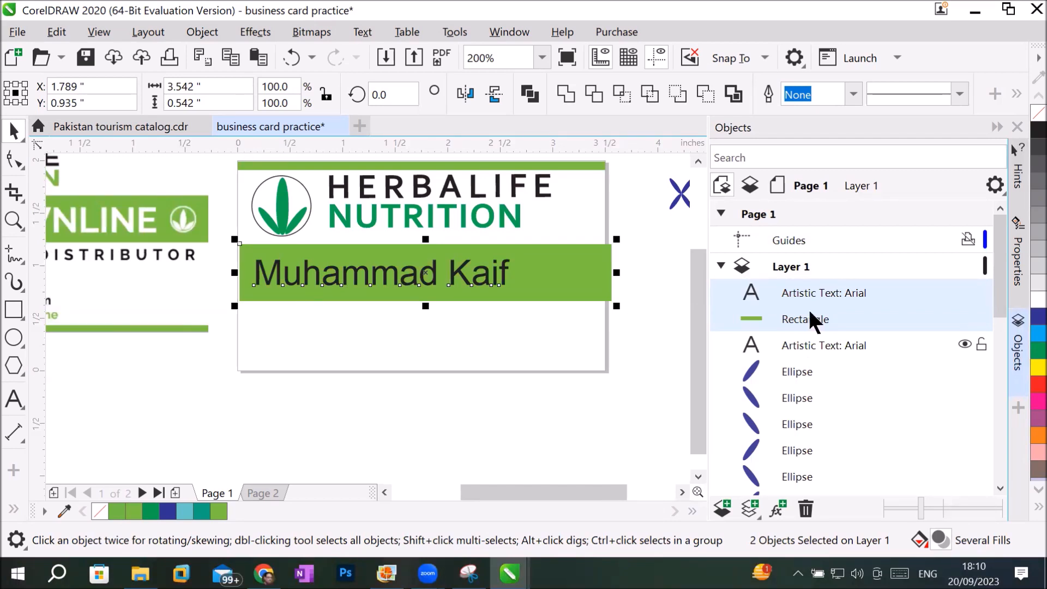
Examine which drawing objects the text, rectangle and first ellipse entries of Layer 1 represent.
click(816, 293)
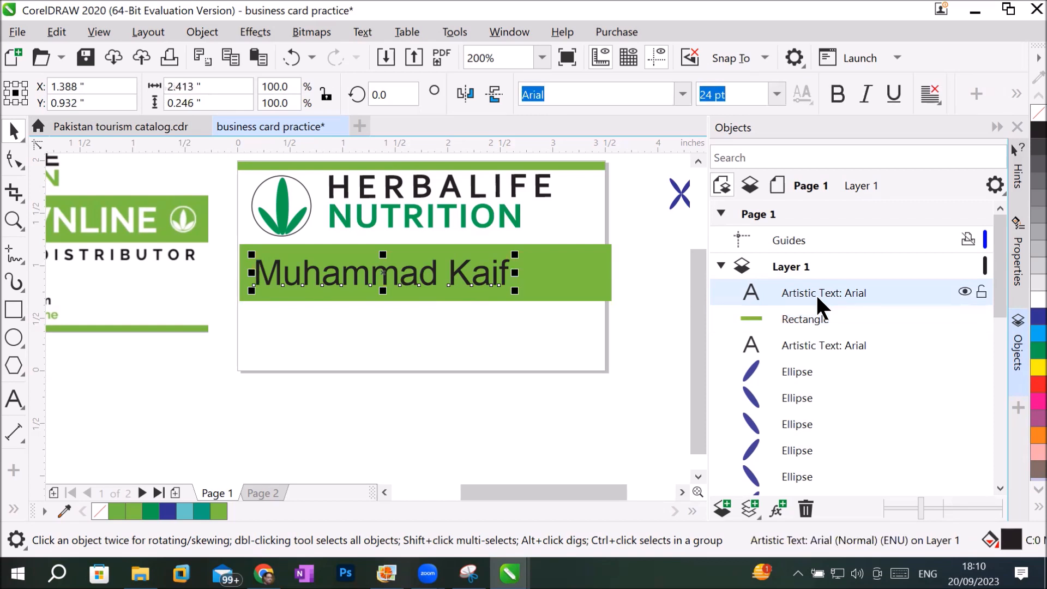
click(817, 321)
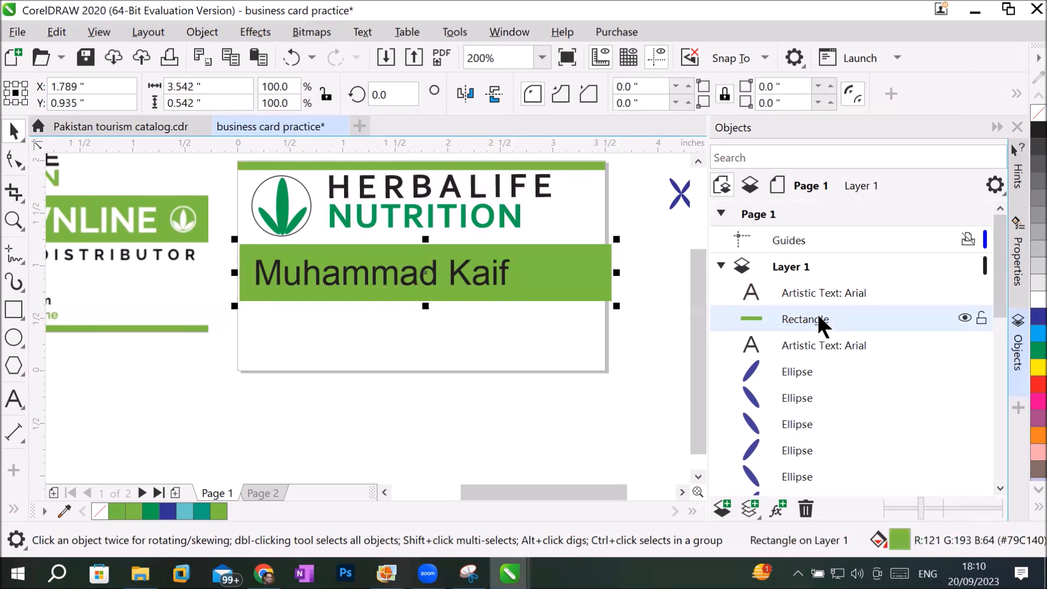
click(833, 349)
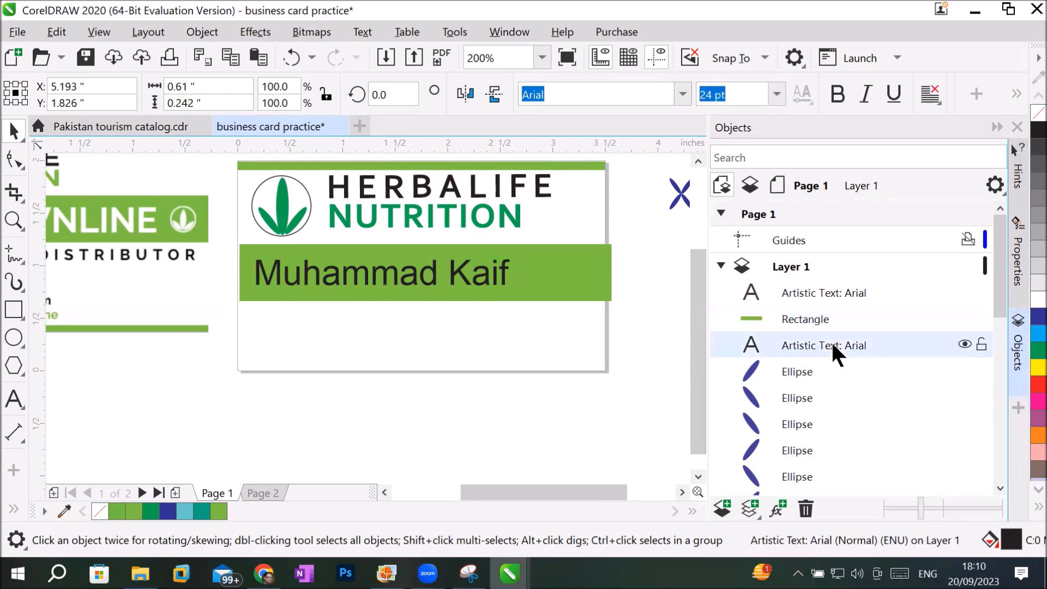
click(819, 370)
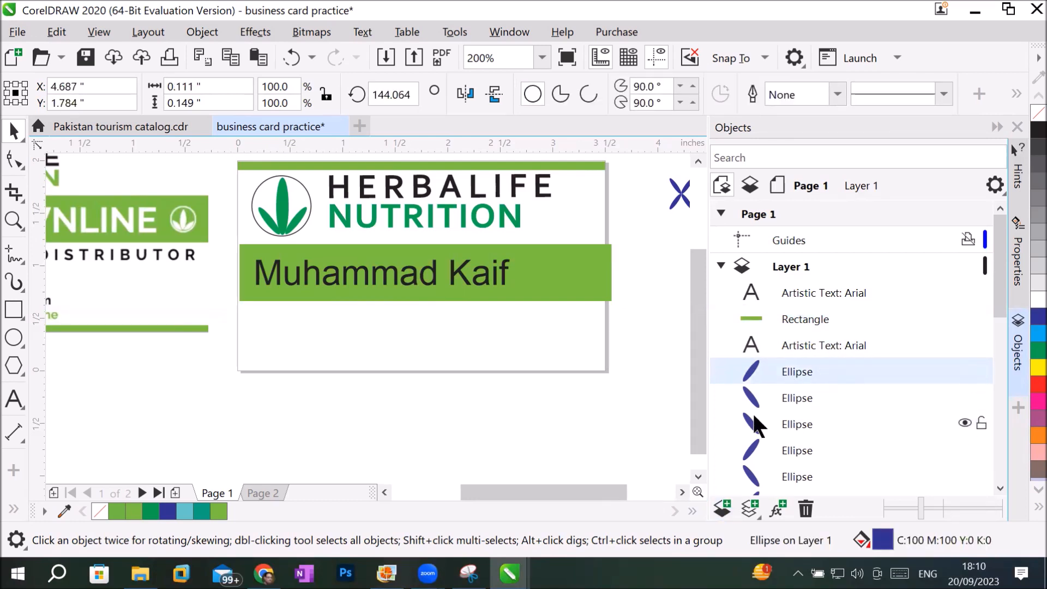
click(781, 406)
click(784, 421)
click(784, 445)
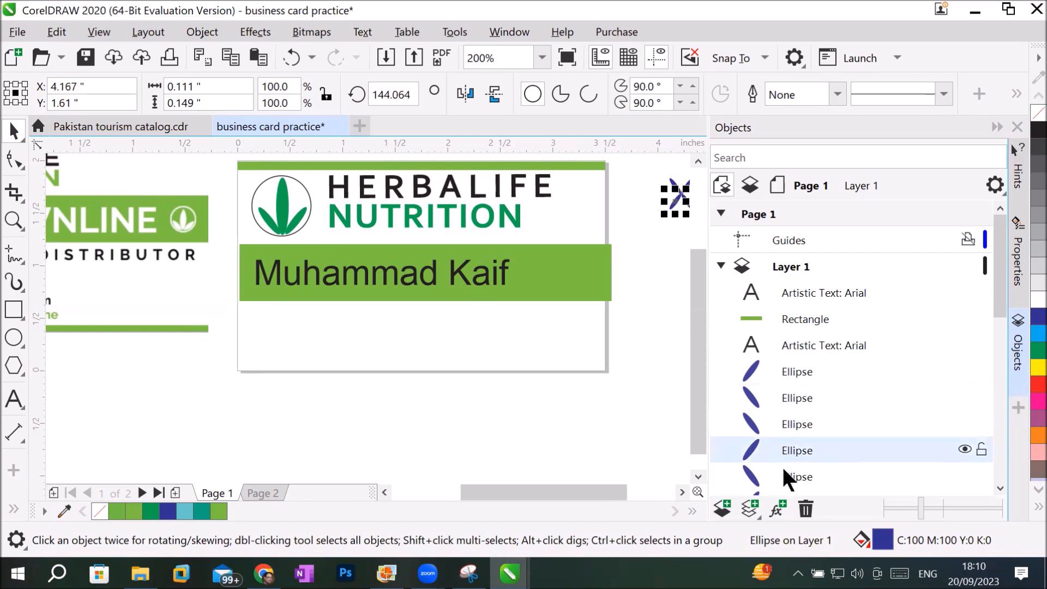
click(785, 479)
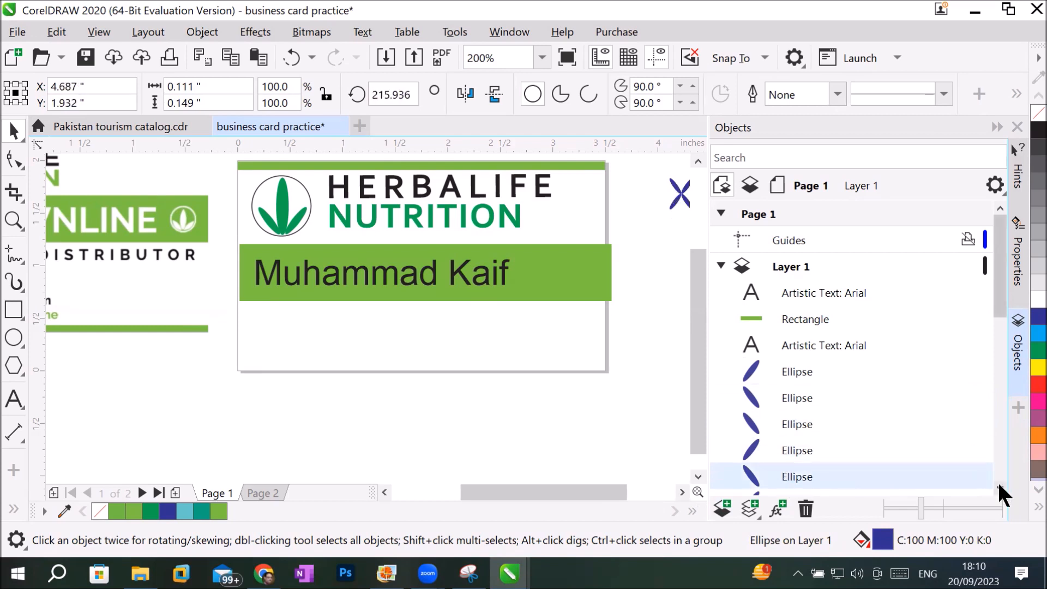
Bring the X-shaped logos beside the page into view and match the Plus text and ellipses to their Layer 1 entries.
scroll(999, 484, down, 4)
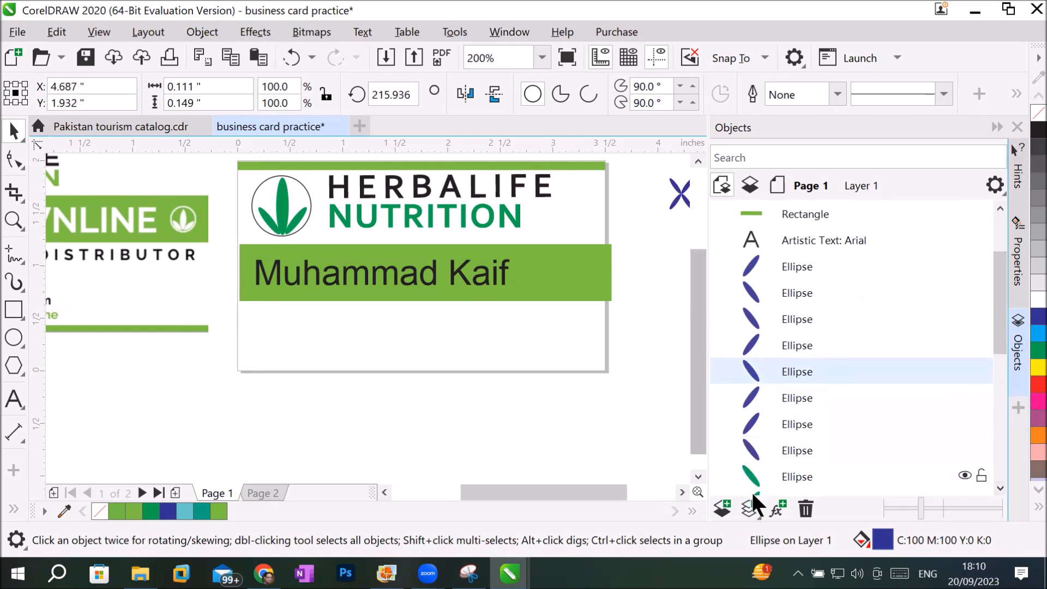
scroll(554, 349, down, 2)
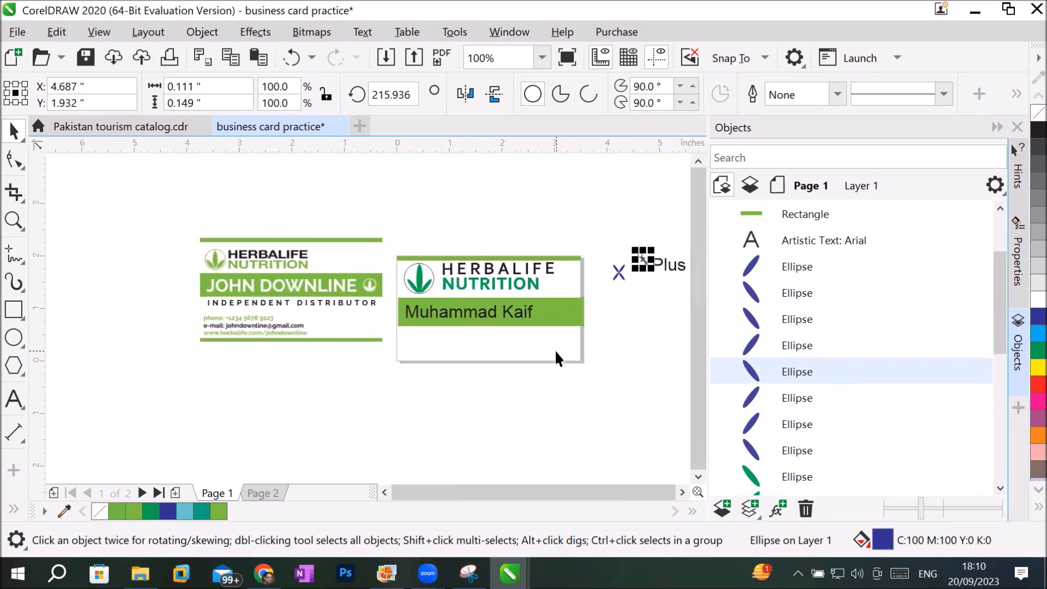
click(682, 491)
scroll(555, 401, up, 1)
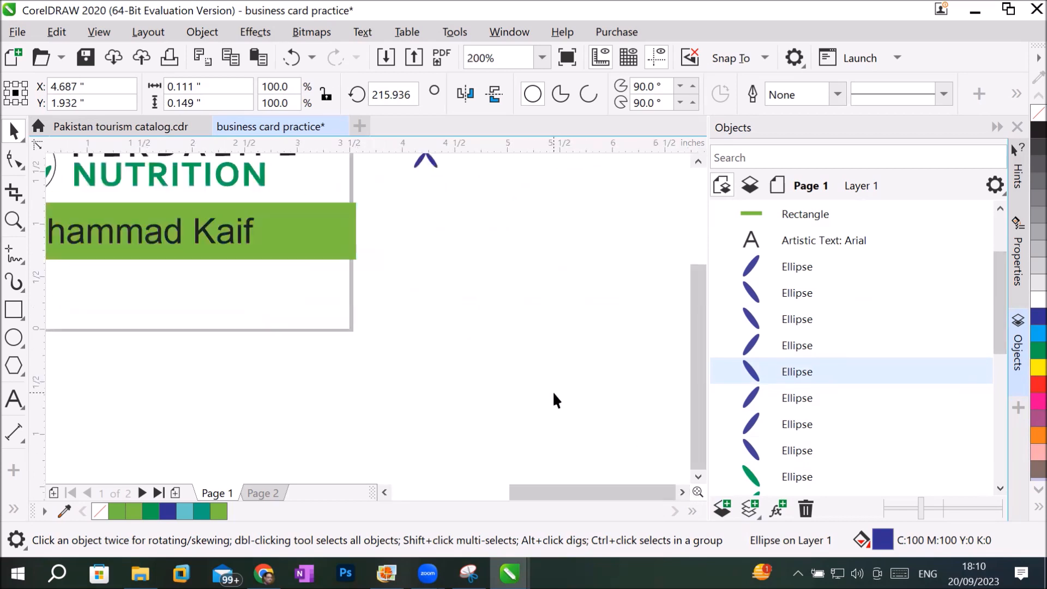
drag(701, 295, 702, 262)
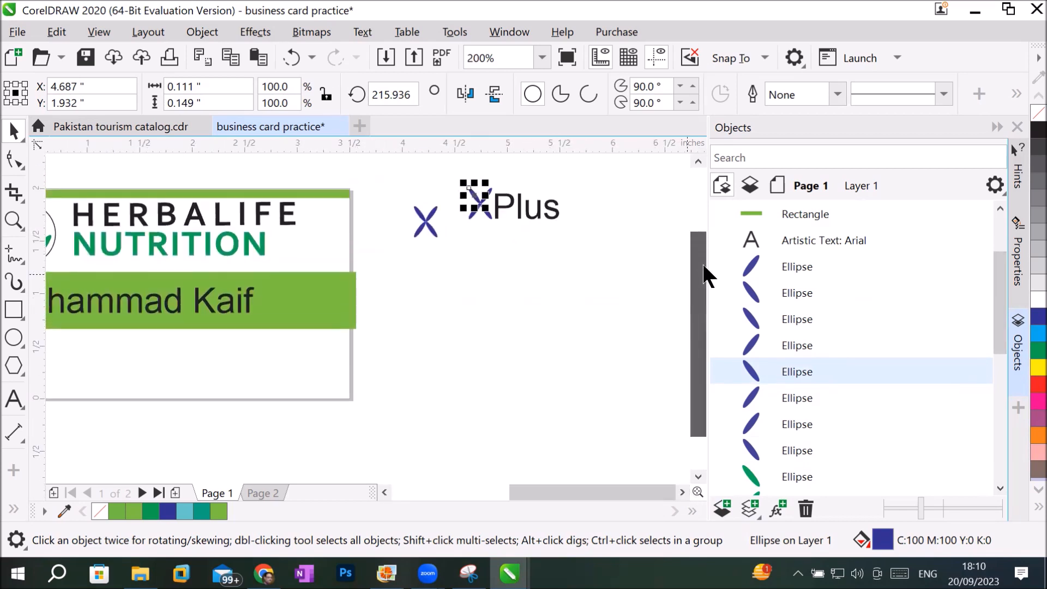
click(831, 231)
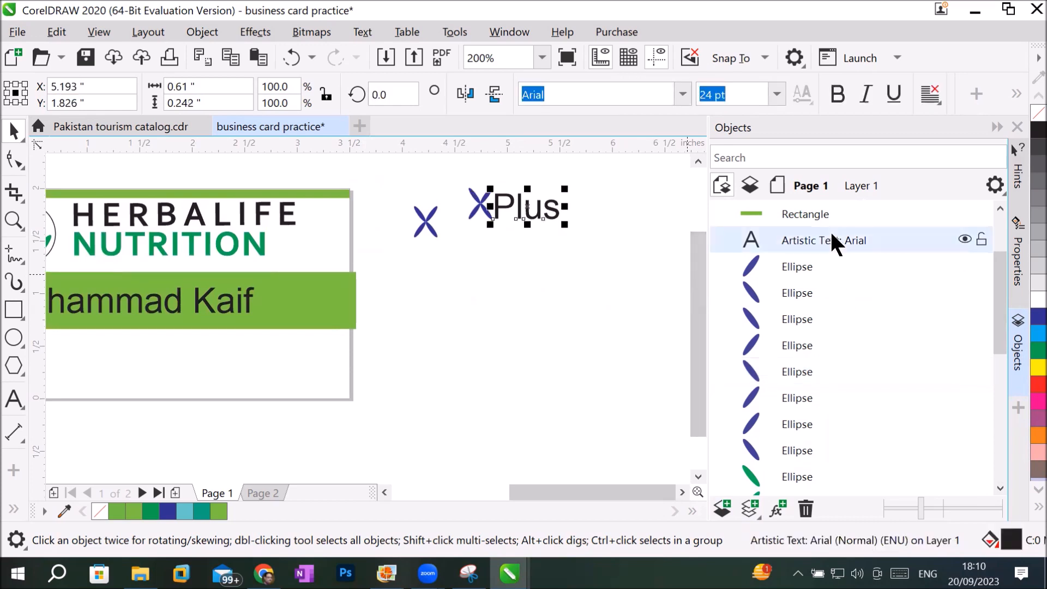
click(827, 272)
click(813, 299)
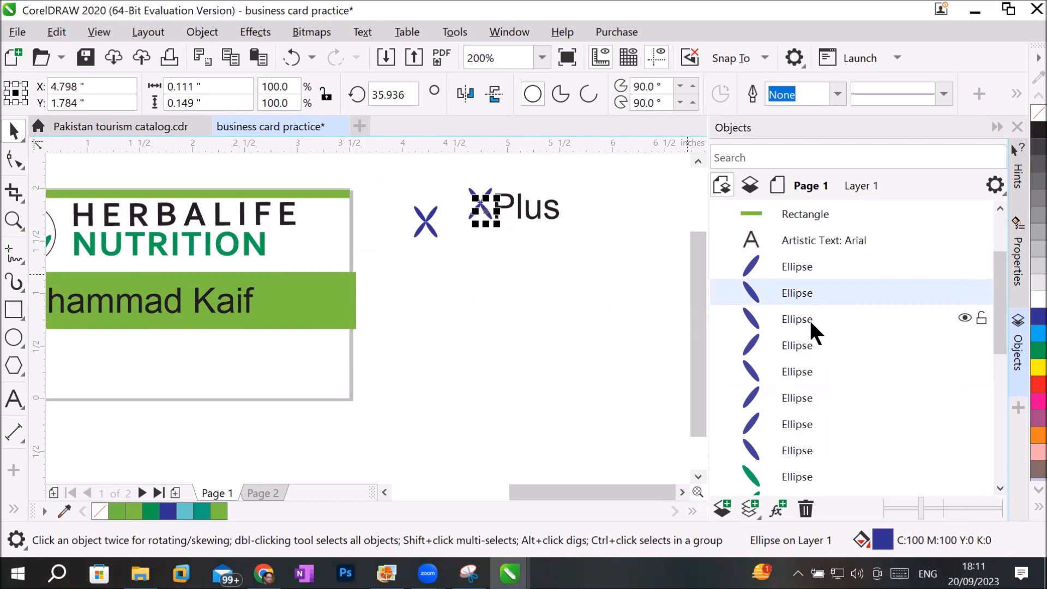
click(809, 320)
click(798, 343)
click(795, 362)
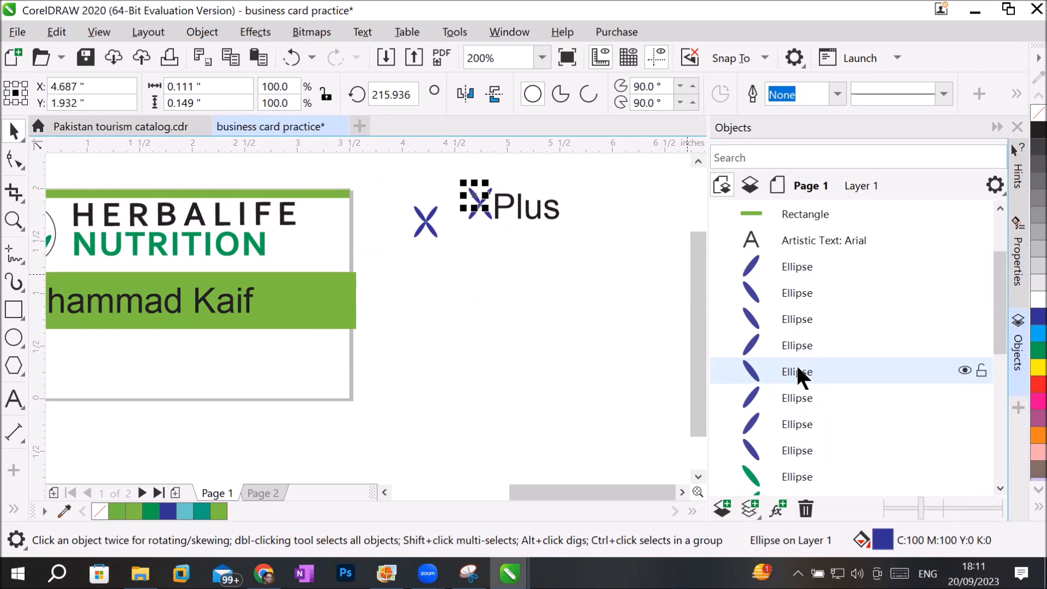
Collapse the Page 1, Page 2 and Master Page groups in the object list.
click(1000, 207)
click(1000, 207)
click(1000, 206)
click(784, 257)
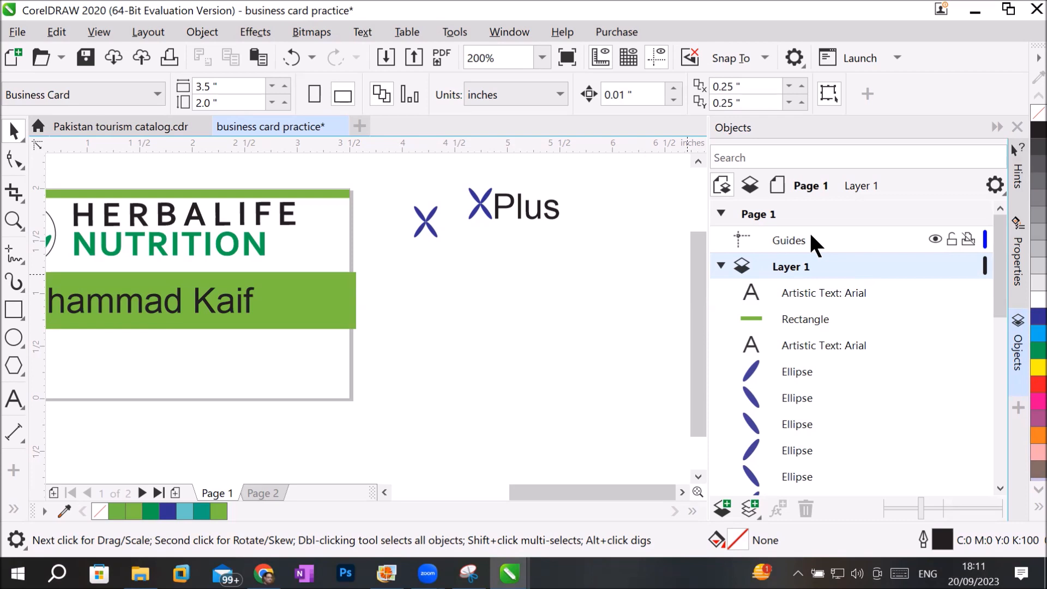
click(719, 214)
click(721, 240)
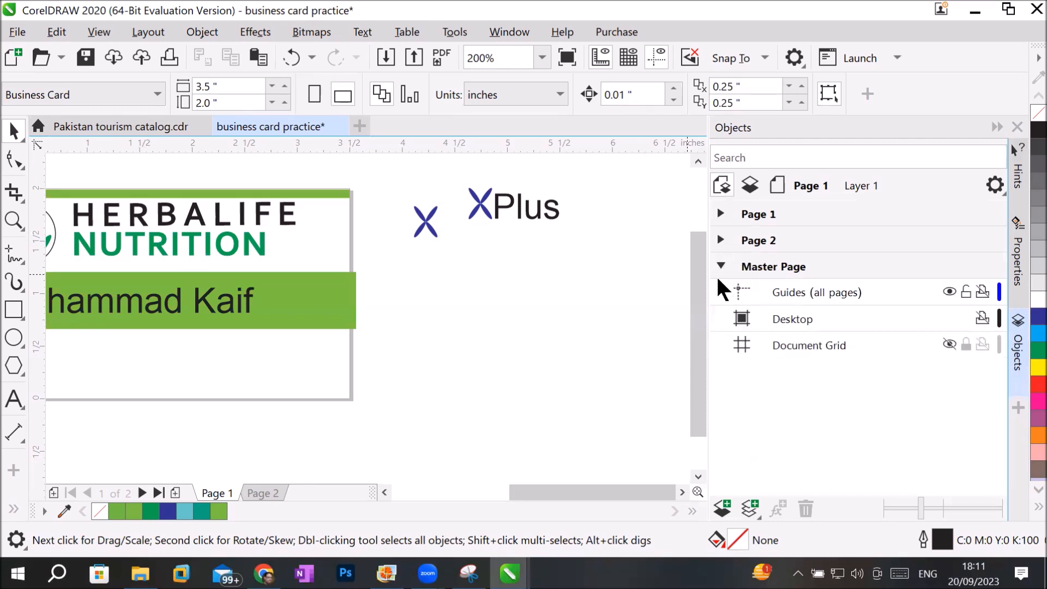
click(720, 267)
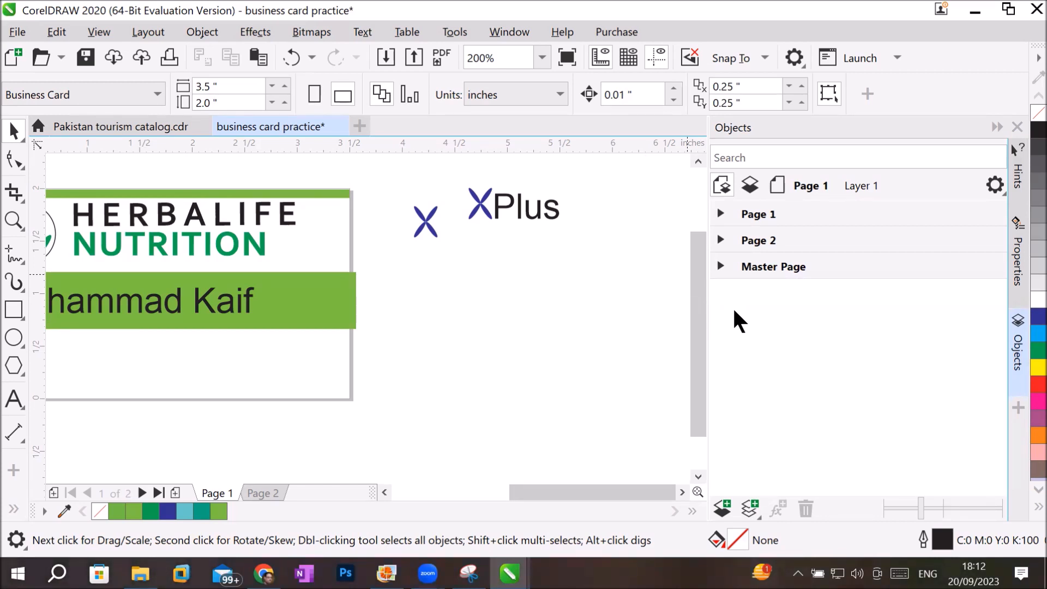
Switch to Page 2 through the object list and return to Page 1.
click(753, 214)
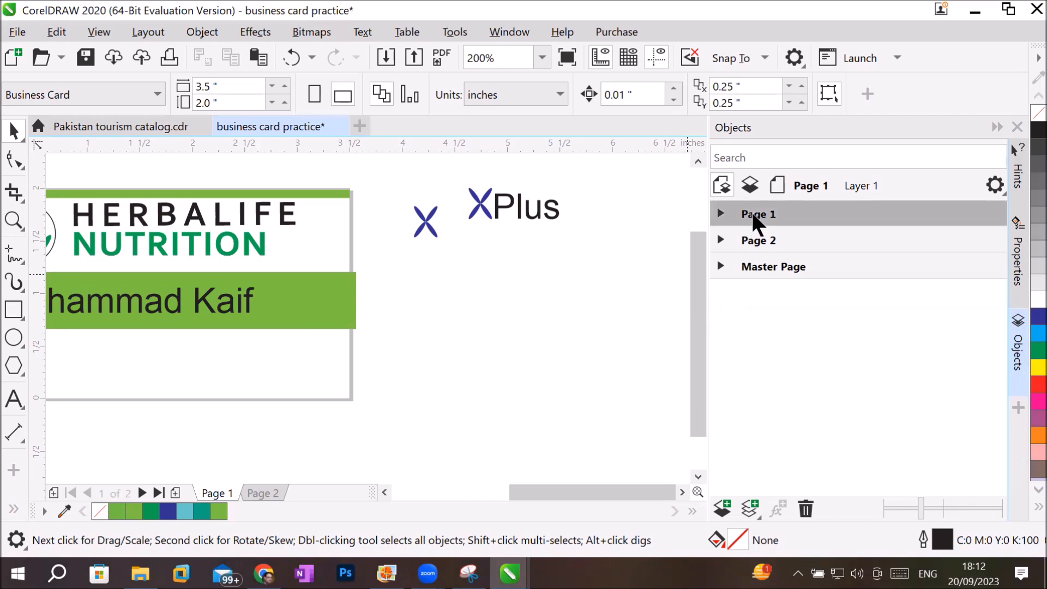
click(751, 245)
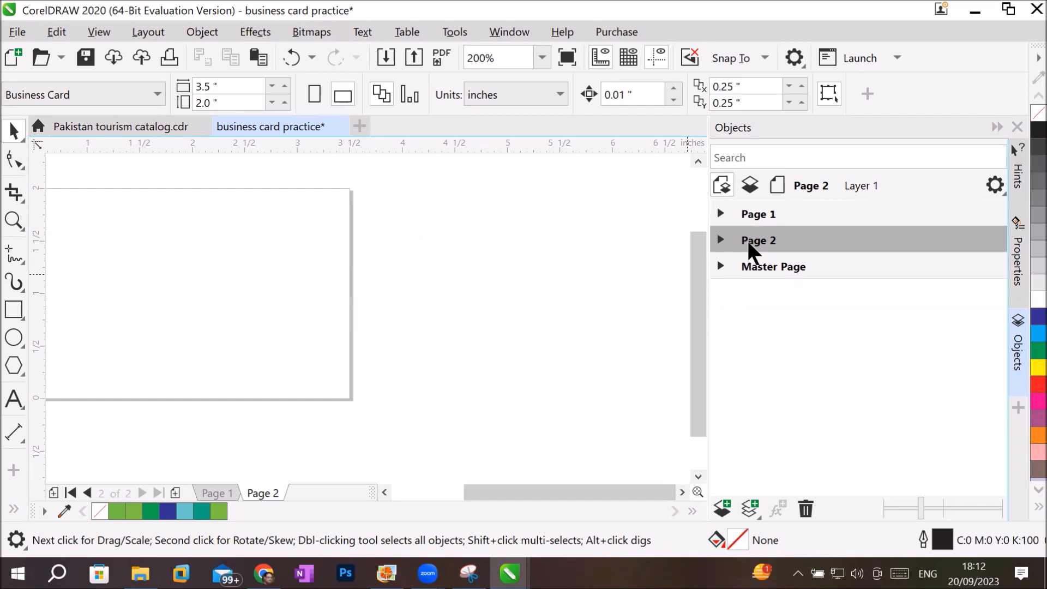
click(768, 217)
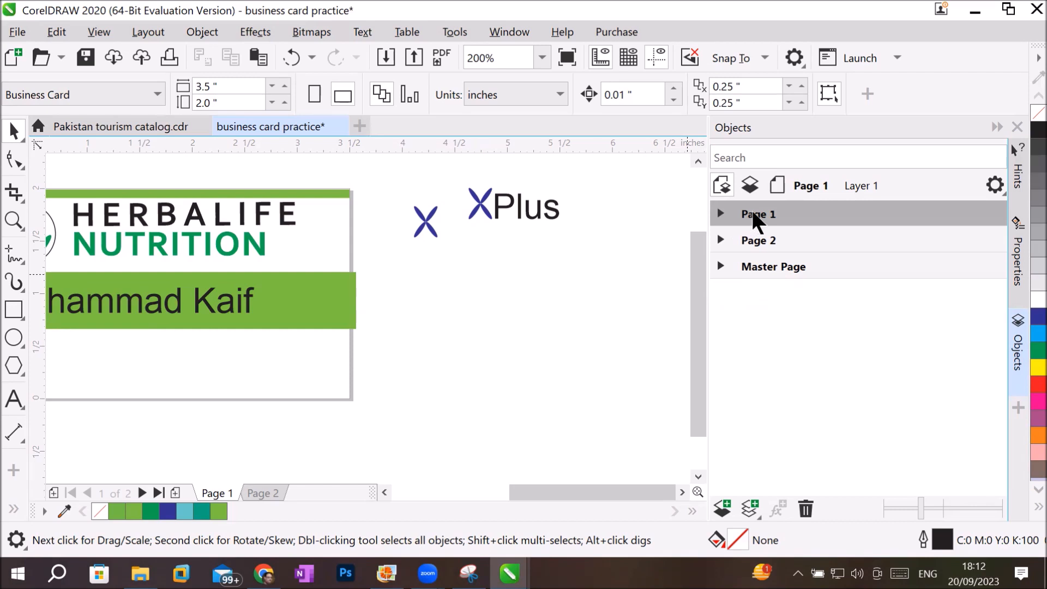
Make the Guides layer of Page 2 active and add a horizontal guideline at about 1.03 inches.
click(755, 242)
click(754, 216)
click(744, 241)
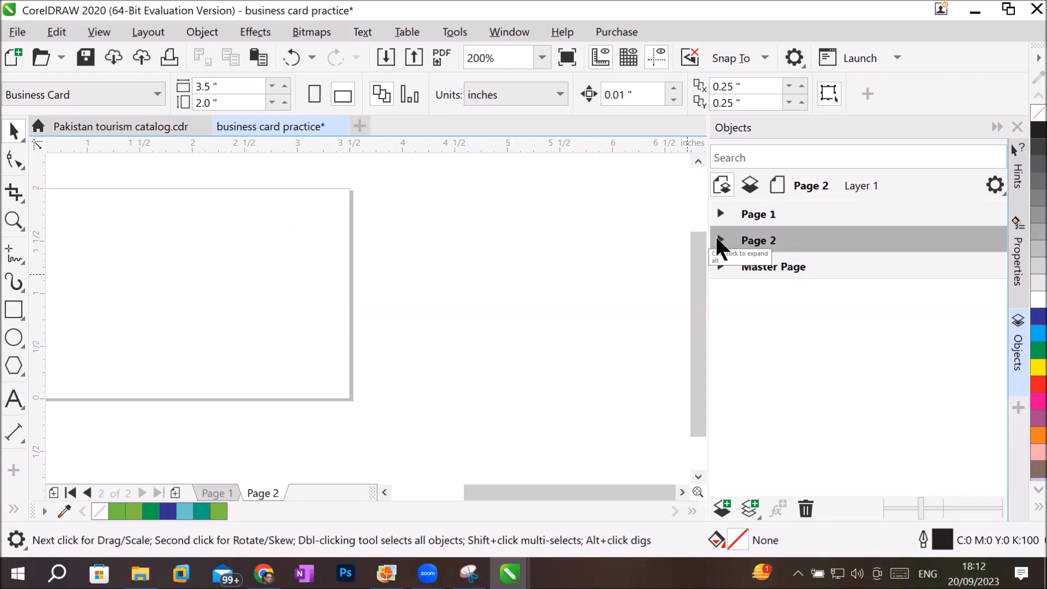
click(720, 241)
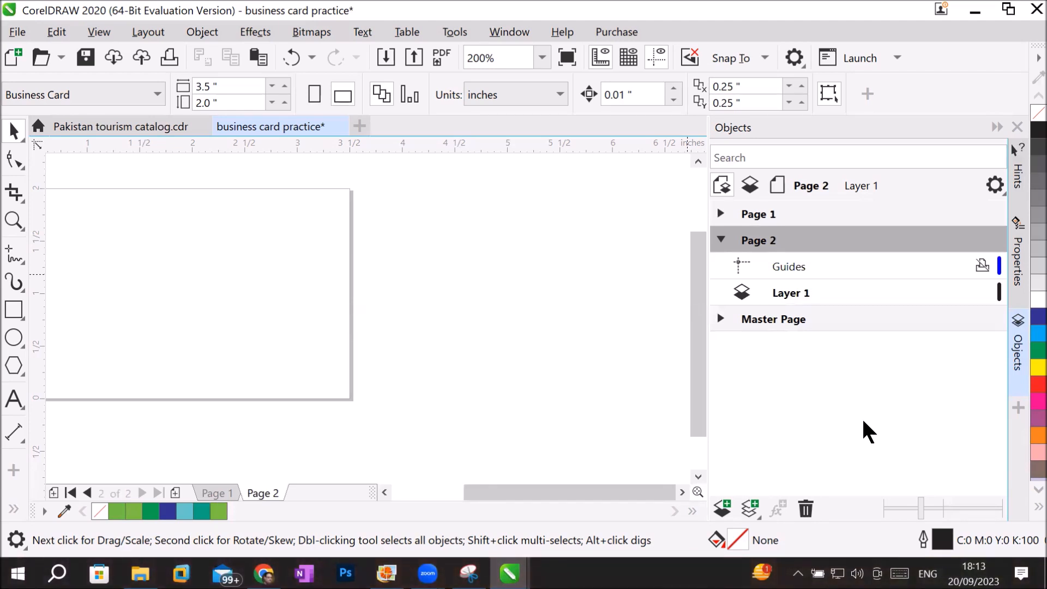
click(790, 273)
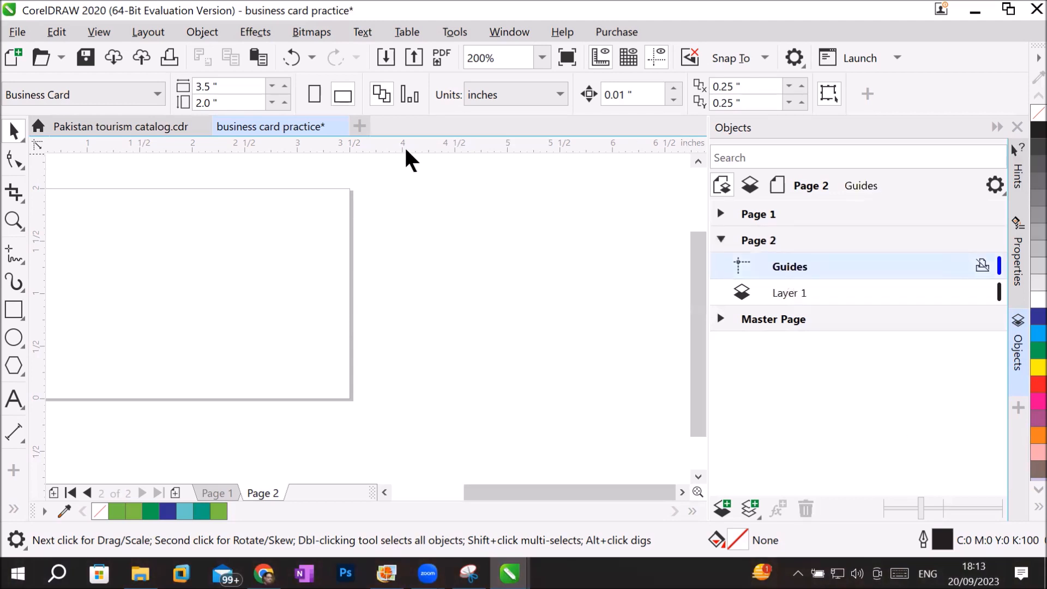
drag(173, 149, 206, 291)
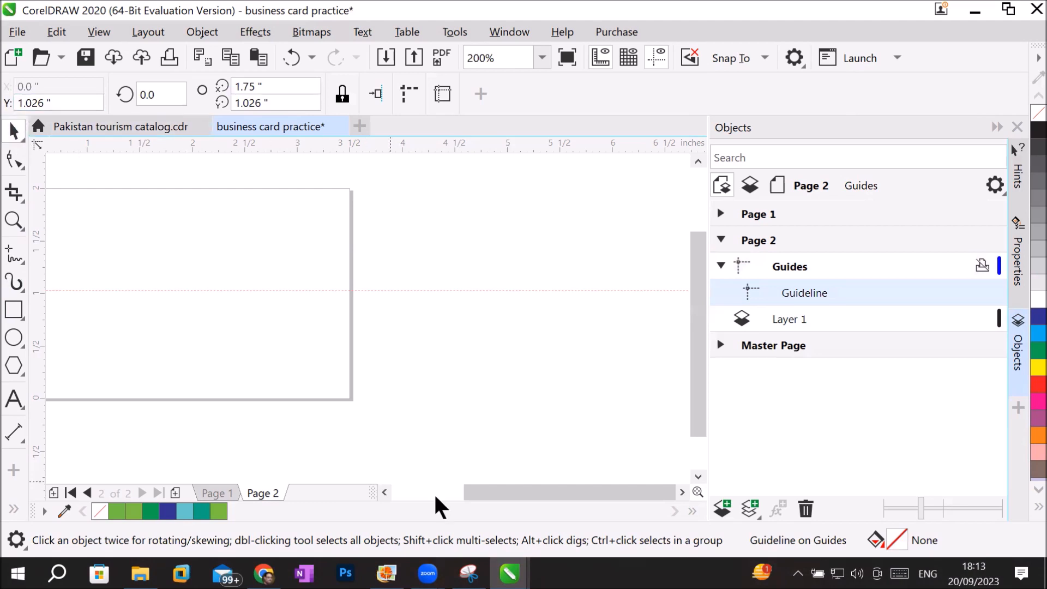
Unlock the toolbars and float the toolbox over the empty area beside the page.
mouse_move(474, 496)
mouse_down()
mouse_move(446, 499)
mouse_move(474, 497)
mouse_move(474, 487)
mouse_up()
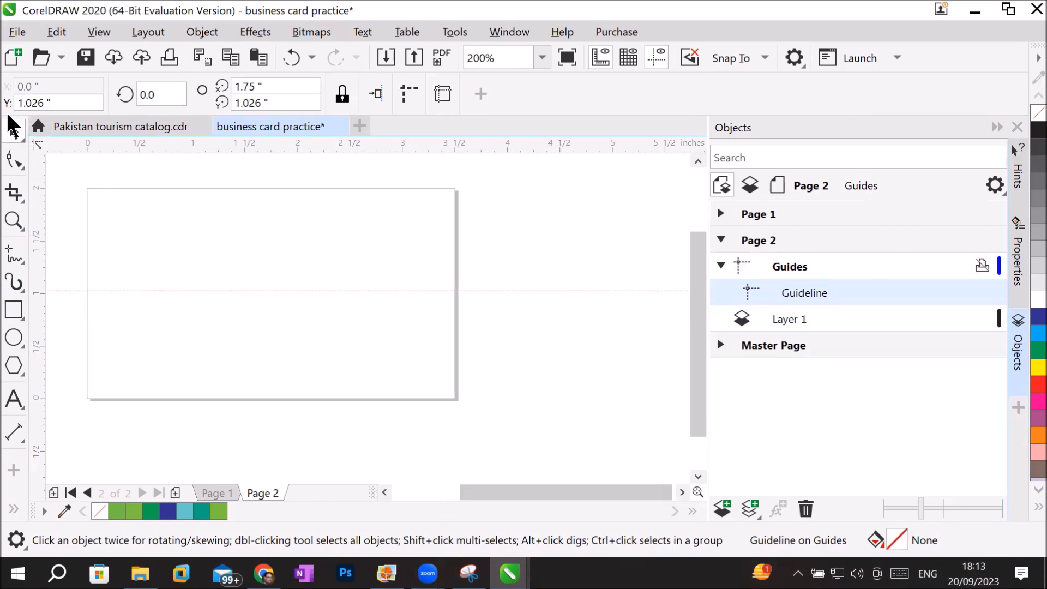
click(513, 33)
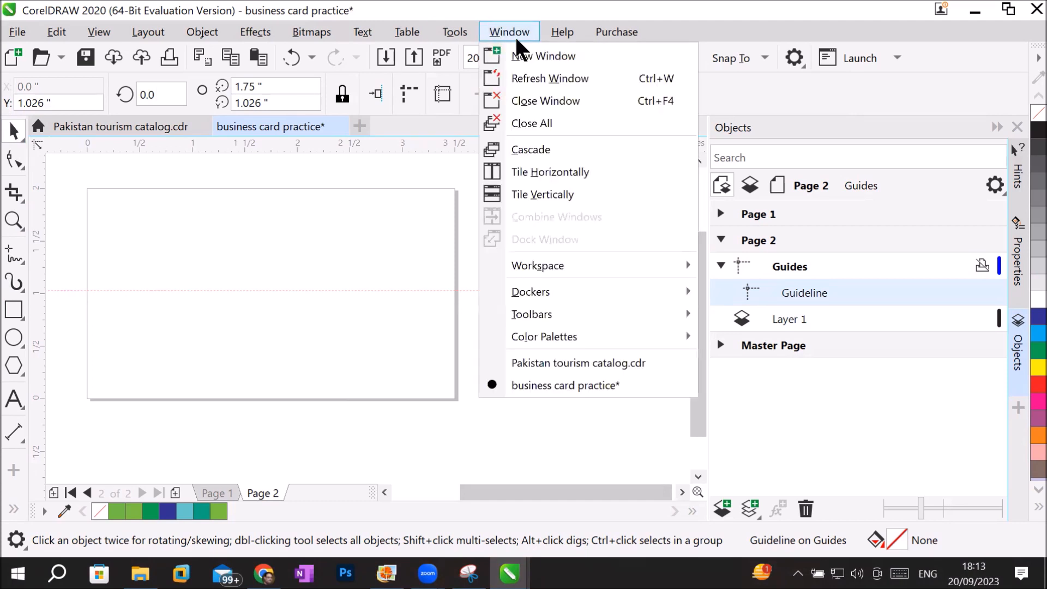
mouse_move(632, 313)
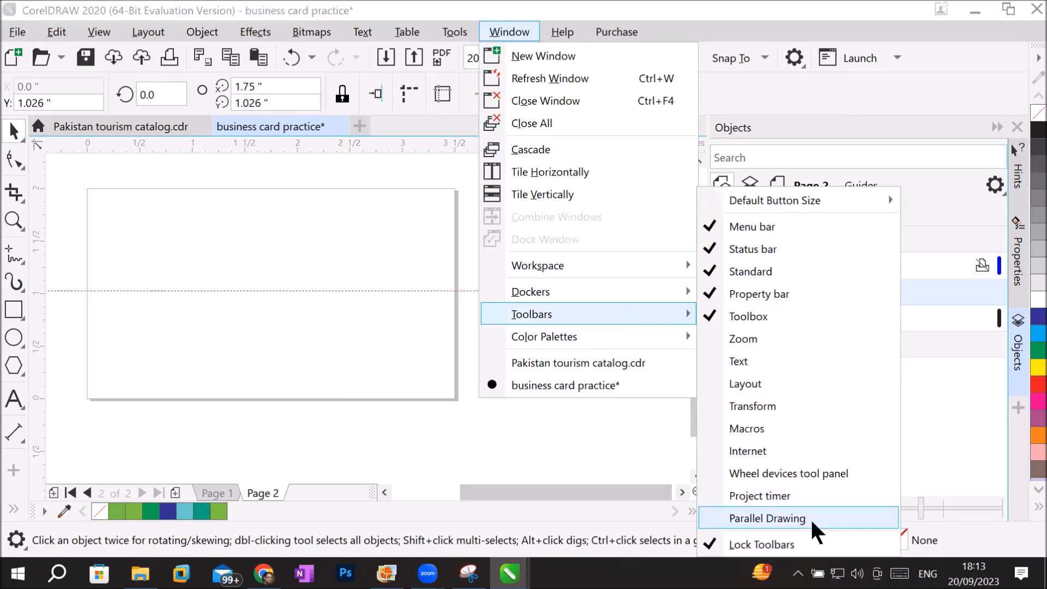
click(802, 545)
drag(11, 117, 618, 197)
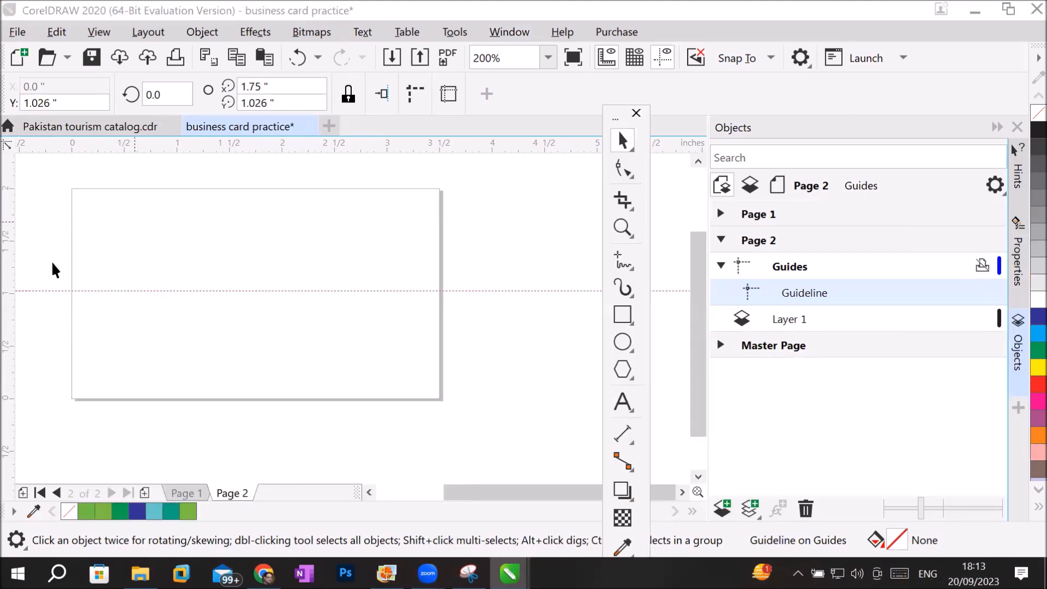
Add a vertical guideline at about 1.79 inches on Page 2 and collapse that page's group in the object list.
drag(4, 293, 259, 297)
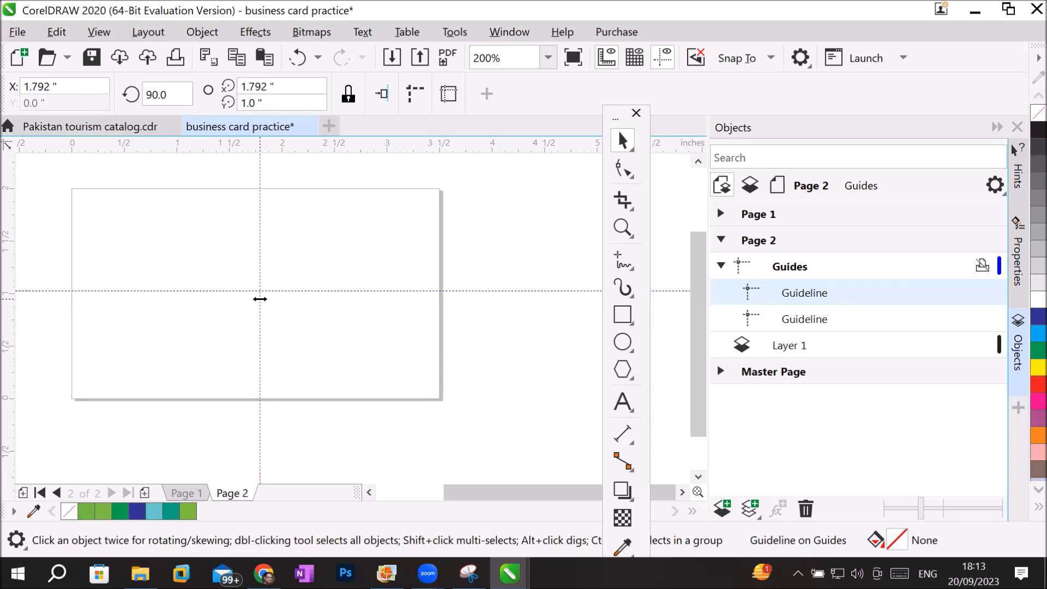
click(720, 244)
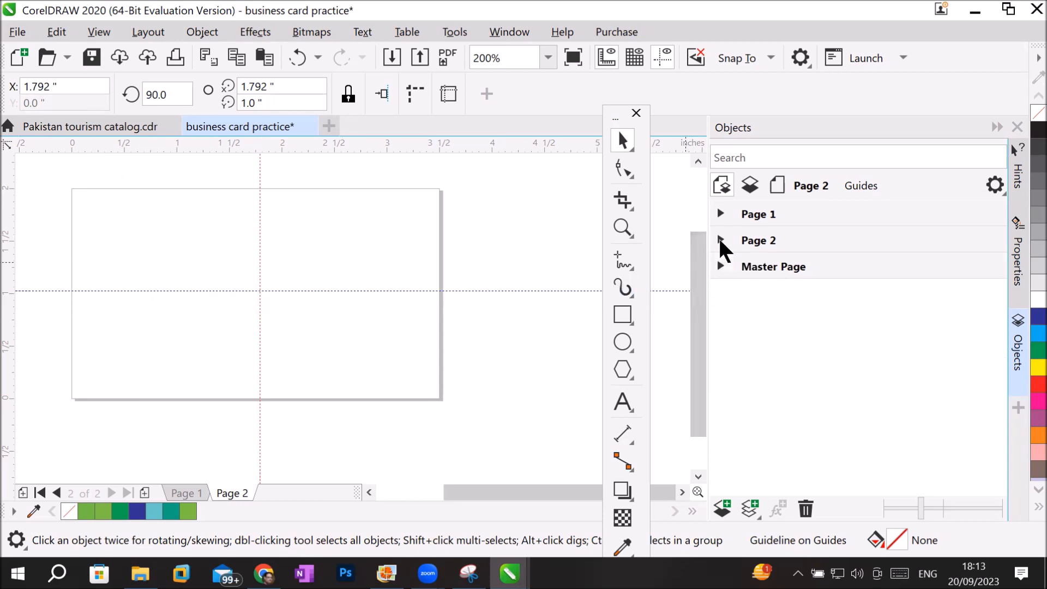
Add horizontal guidelines at about 1.17, 0.66 and 0.23 inches to the Guides layer of Page 1 and collapse its groups.
click(758, 218)
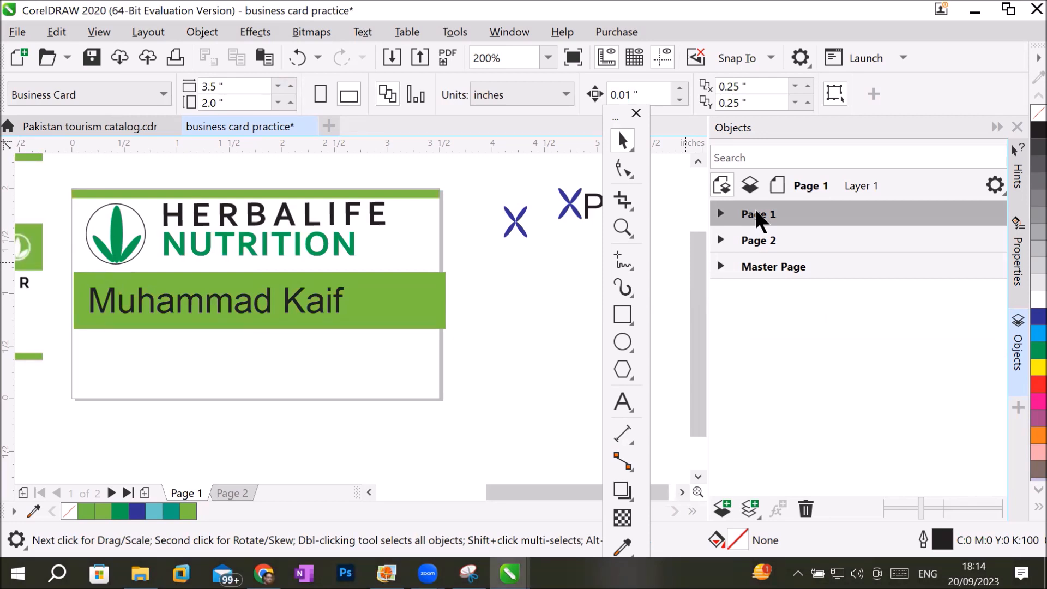
click(720, 214)
click(789, 240)
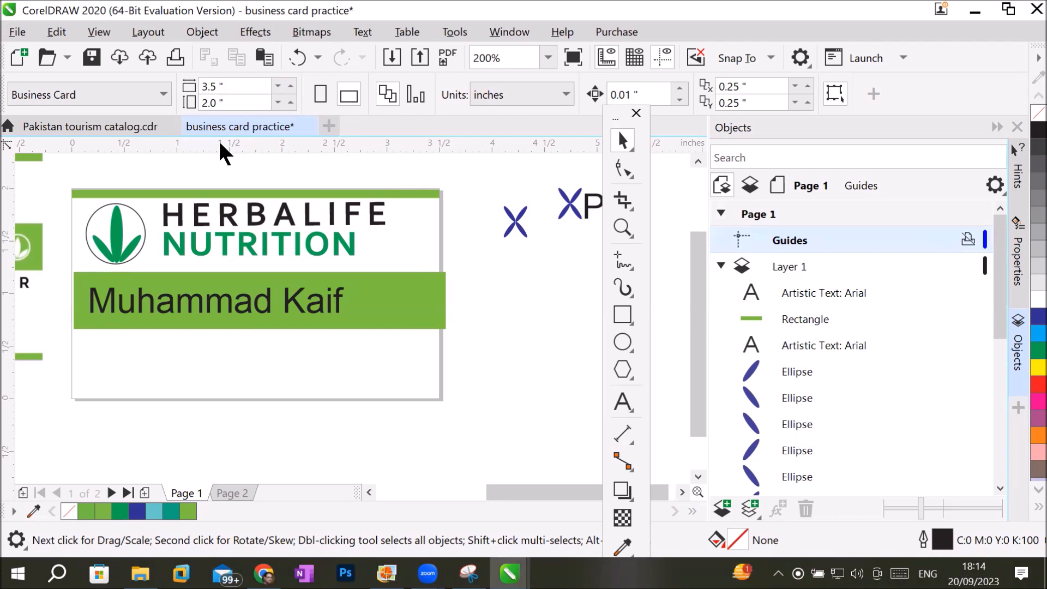
drag(221, 144, 238, 276)
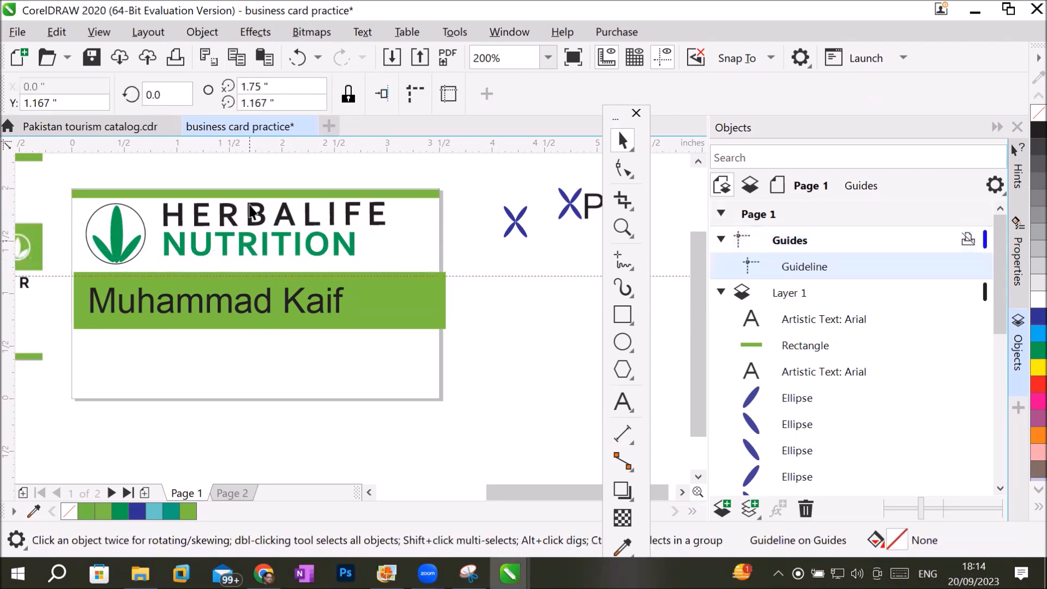
drag(253, 145, 280, 329)
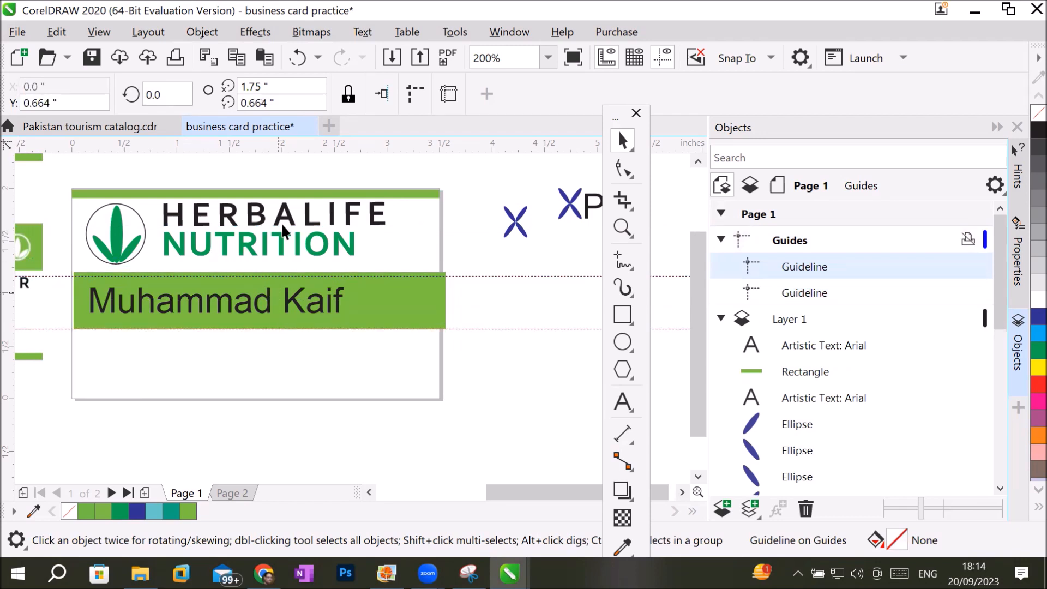
drag(295, 146, 298, 375)
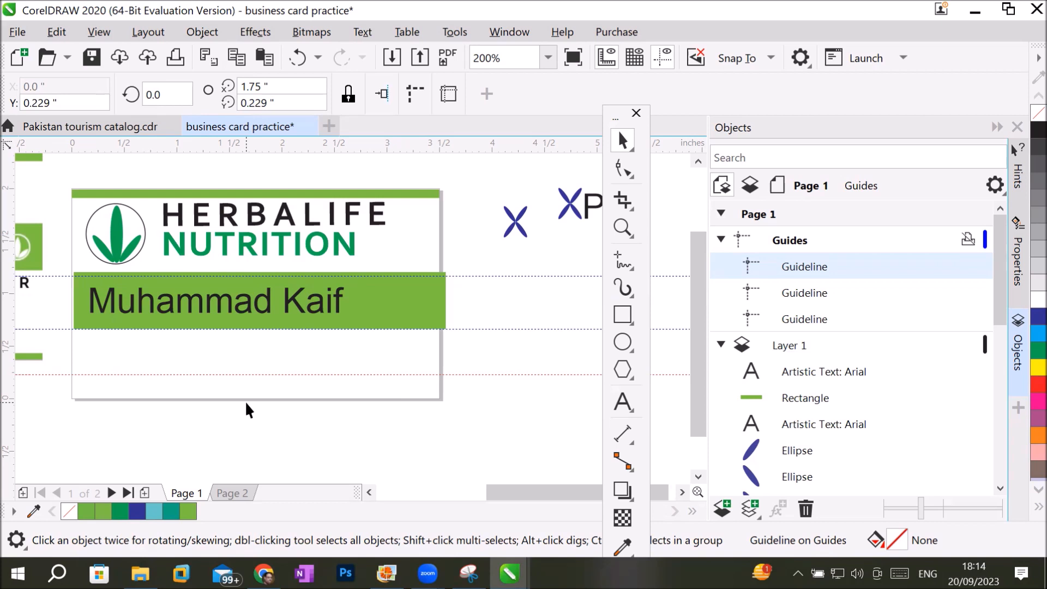
click(720, 240)
click(721, 213)
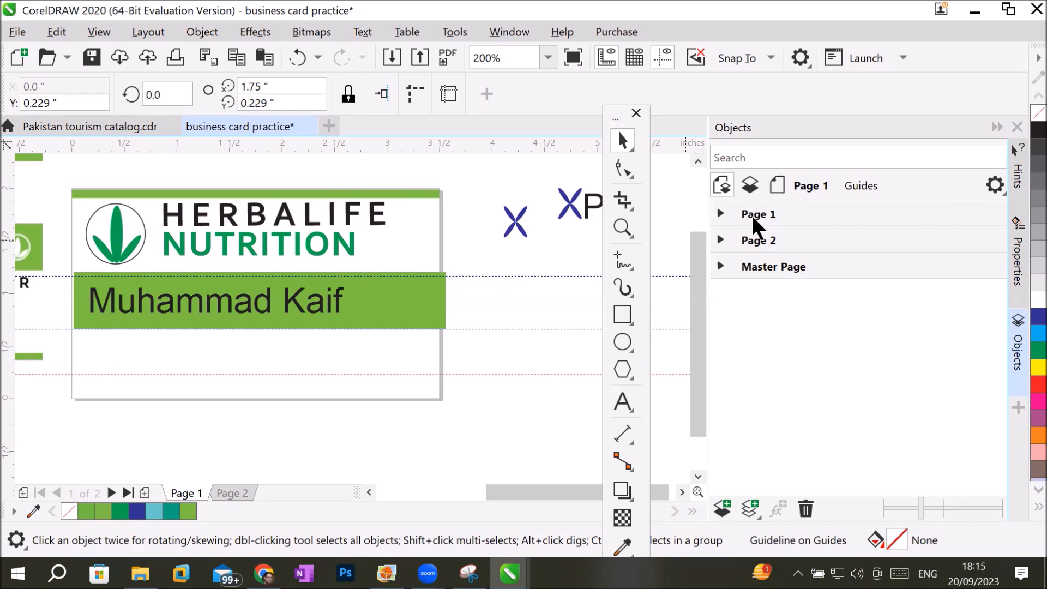
On Layer 1 of Page 2, draw a page-covering rectangle about 3.5 by 2.02 inches and fill it green.
click(751, 238)
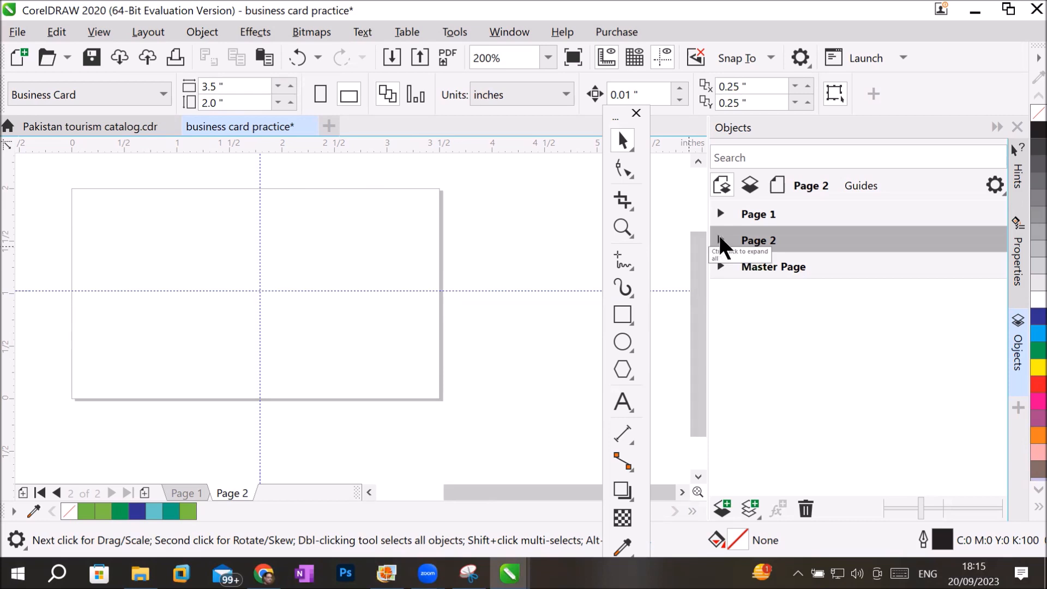
click(719, 240)
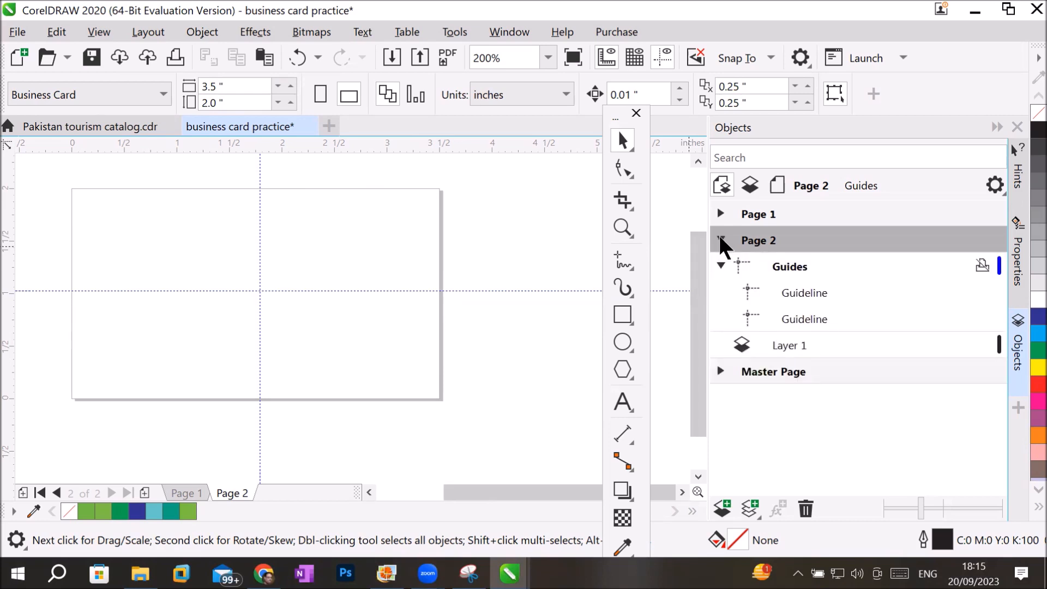
click(783, 341)
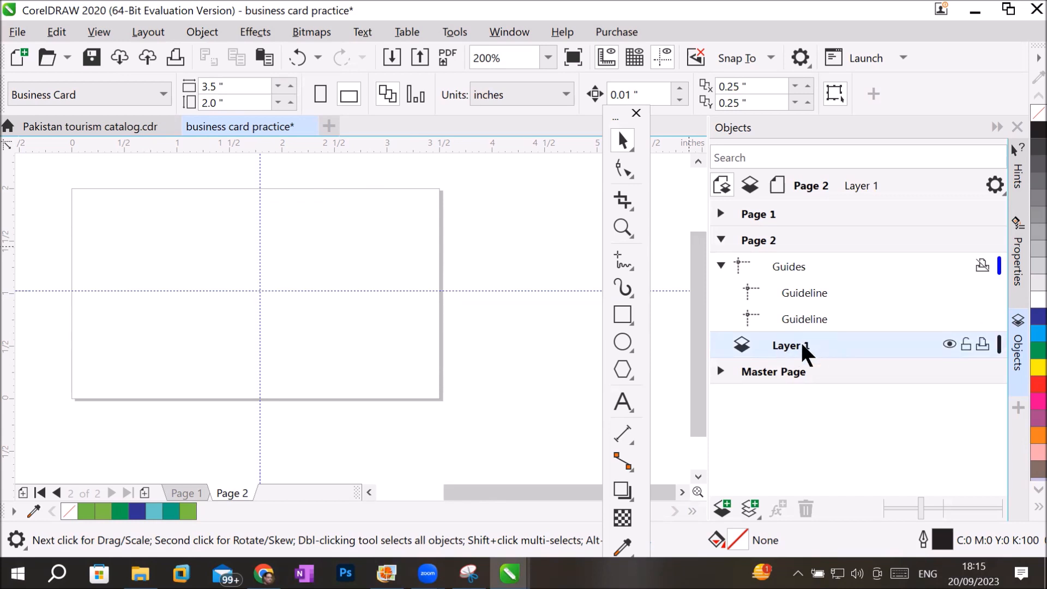
click(624, 314)
mouse_move(75, 190)
mouse_down()
mouse_move(297, 319)
mouse_move(432, 369)
mouse_move(440, 400)
mouse_up()
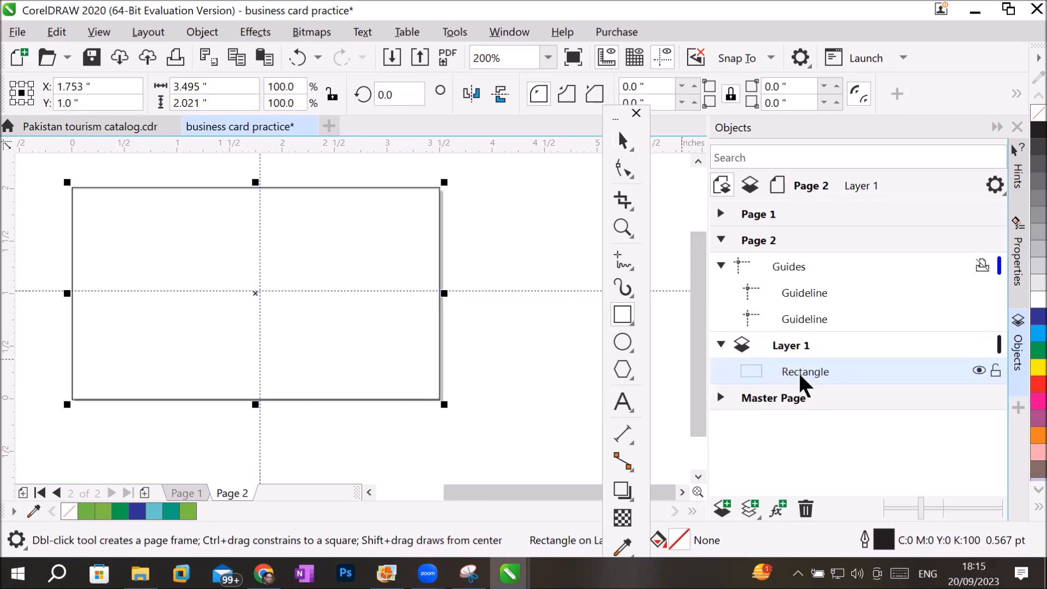
click(1030, 350)
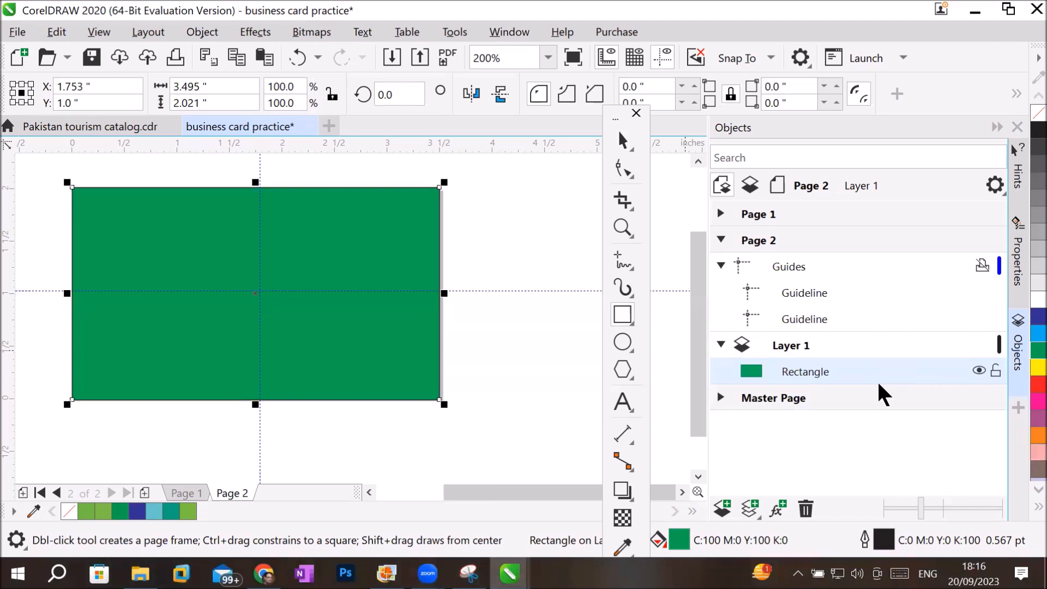
Choose the Ellipse tool and lock the green rectangle on Layer 1.
click(621, 338)
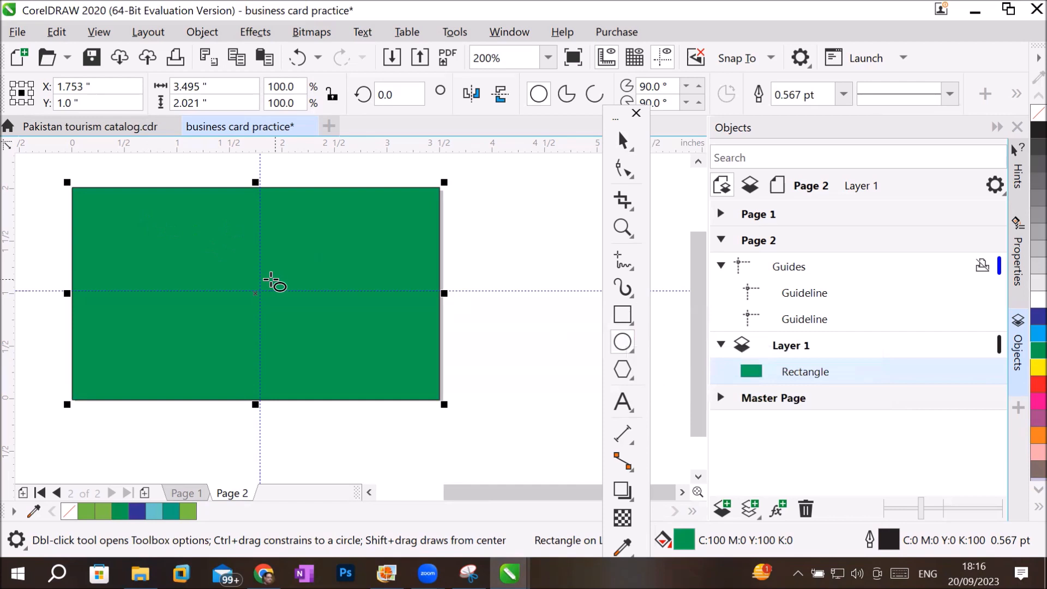
key(space)
mouse_move(266, 286)
mouse_down()
mouse_move(320, 241)
mouse_move(257, 299)
mouse_move(360, 229)
mouse_move(246, 299)
mouse_move(257, 292)
mouse_up()
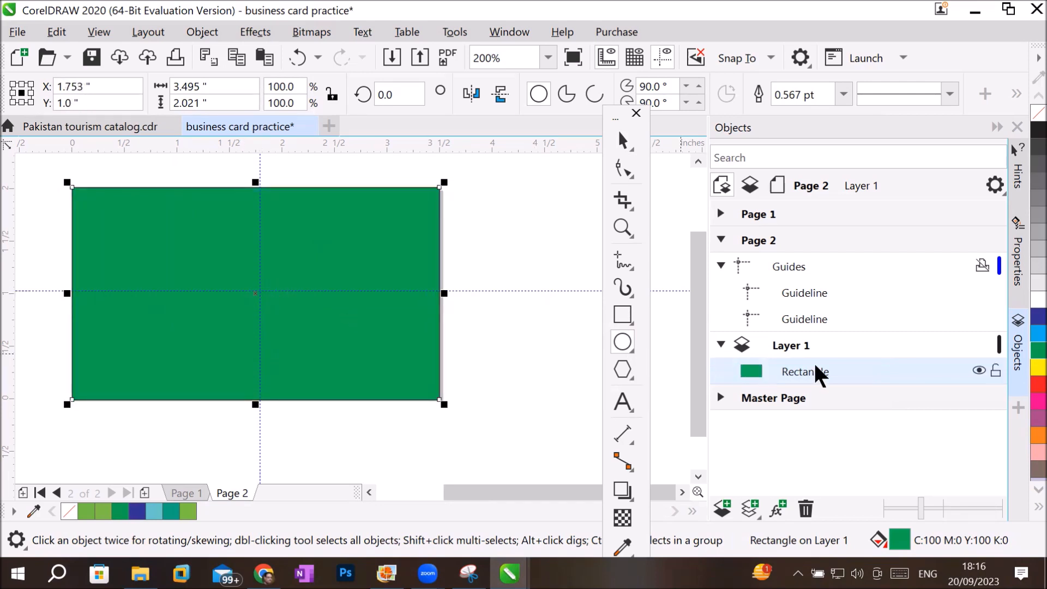
click(996, 369)
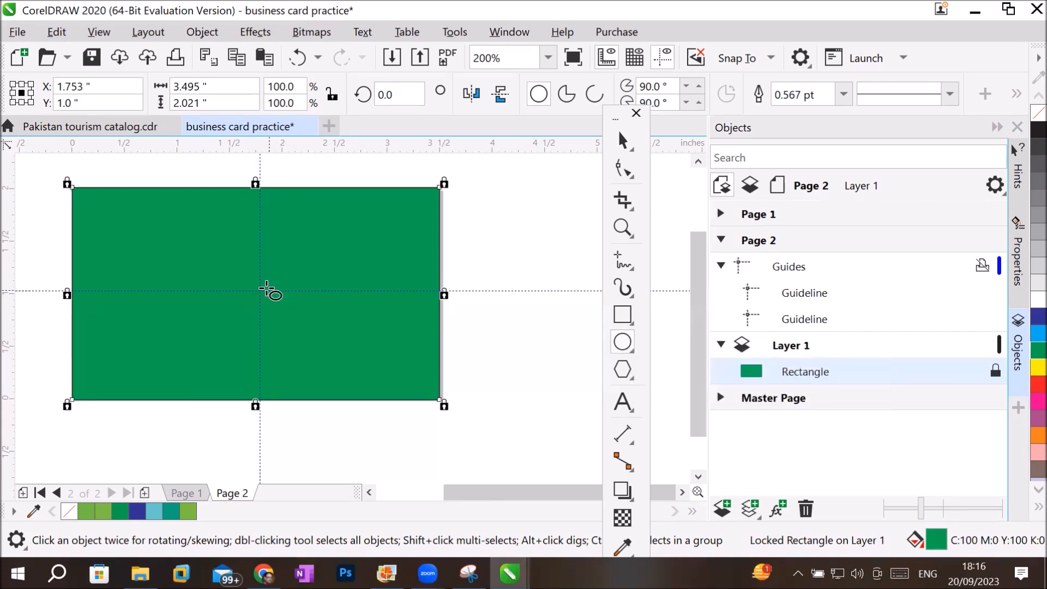
Draw a circle about 1.67 inches in diameter outward from the green rectangle's center and fill it blue.
drag(258, 292, 375, 396)
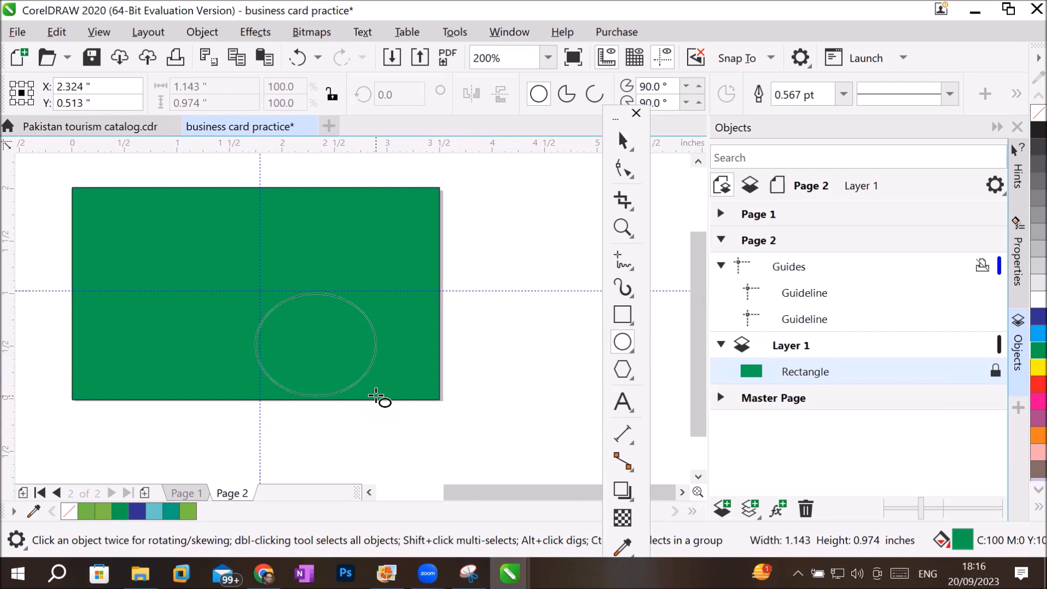
drag(376, 395, 338, 374)
key(ctrl)
key(shift)
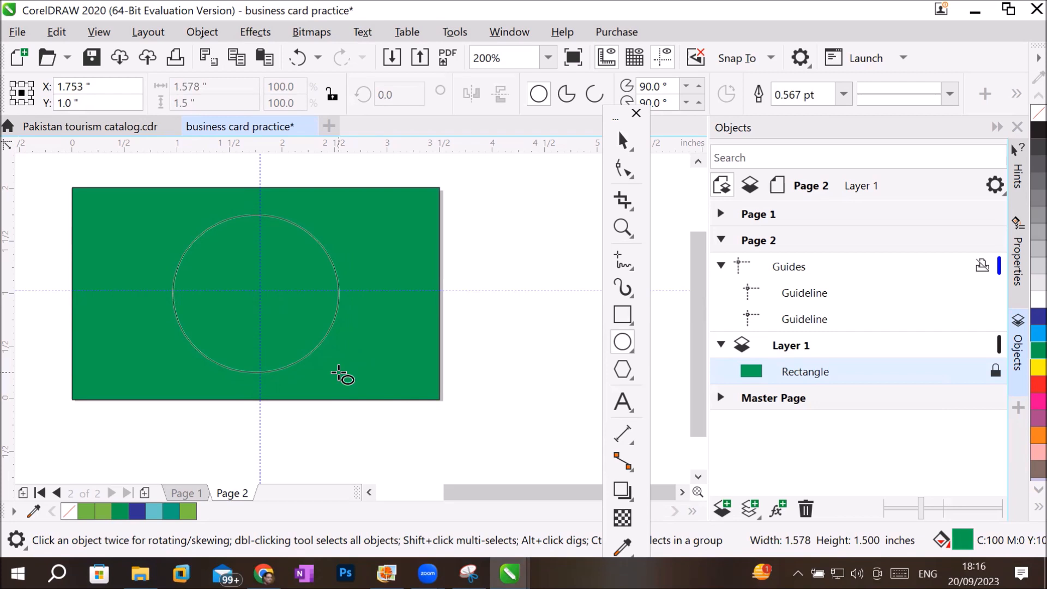
drag(339, 374, 369, 400)
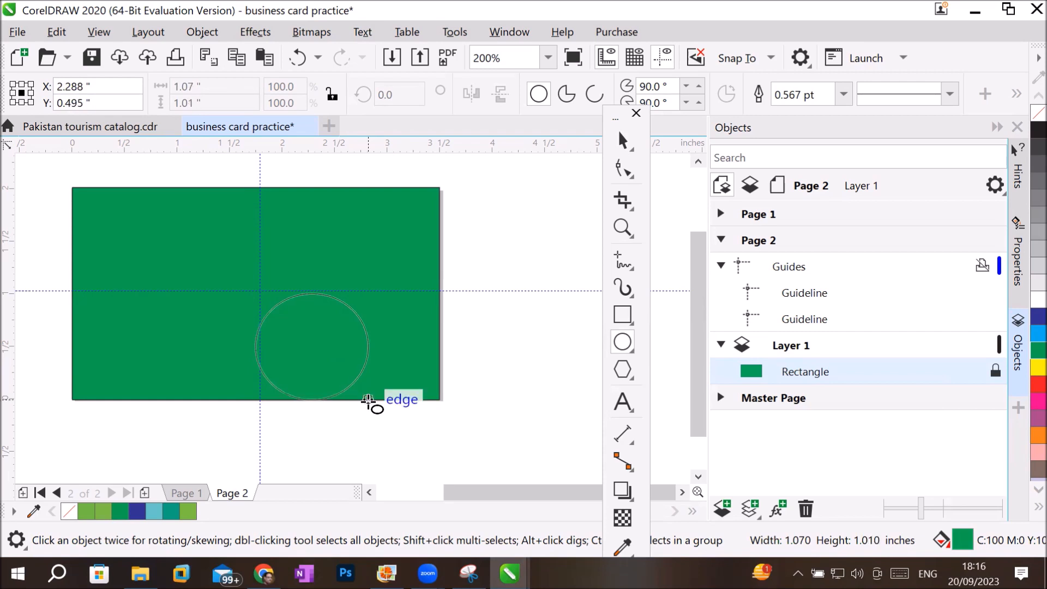
drag(369, 400, 397, 382)
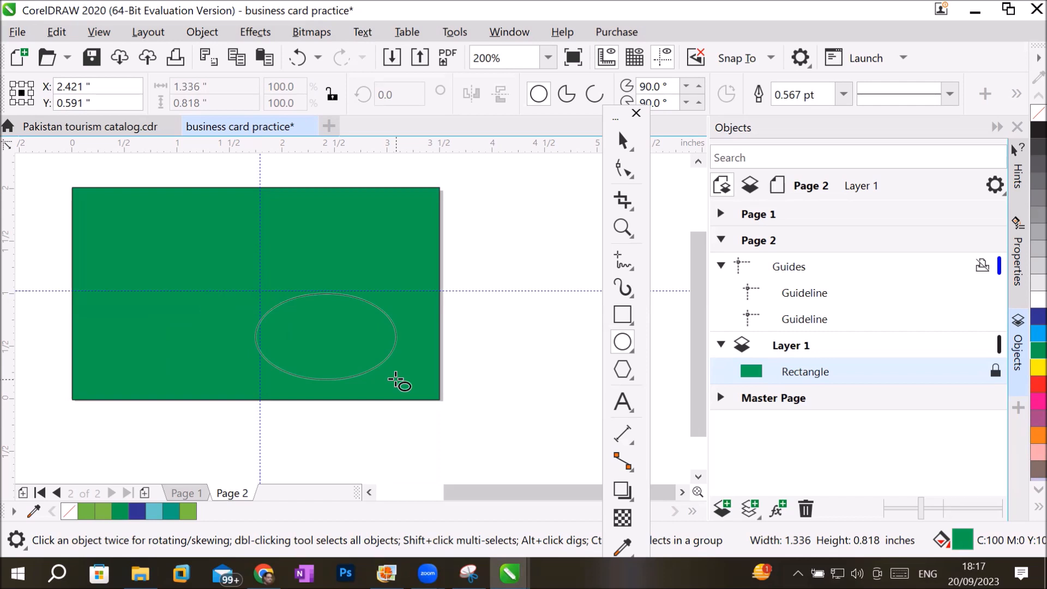
key(shift)
drag(396, 380, 343, 367)
key(ctrl)
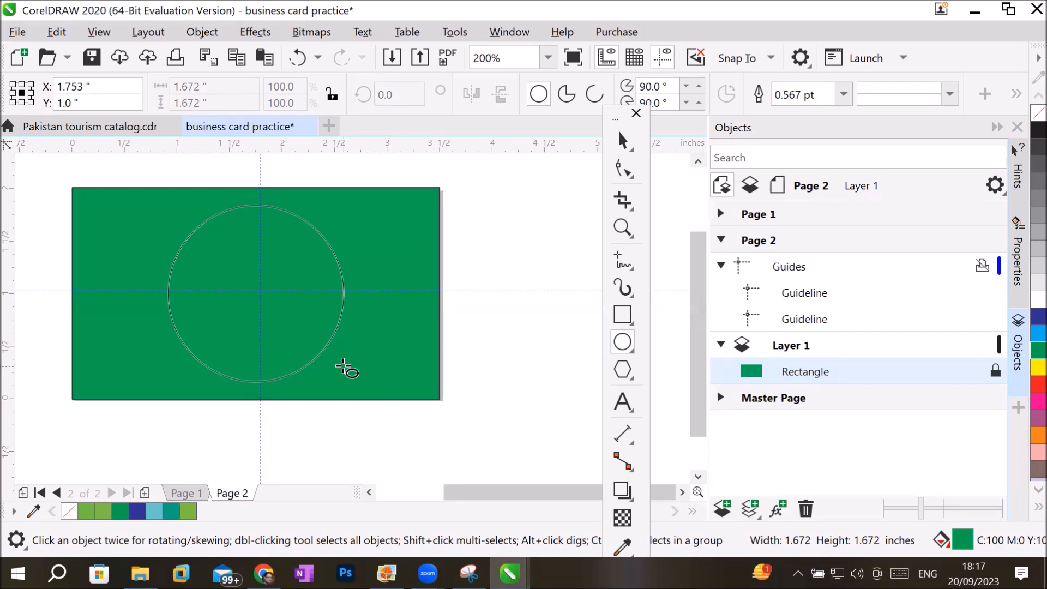
drag(344, 369, 345, 367)
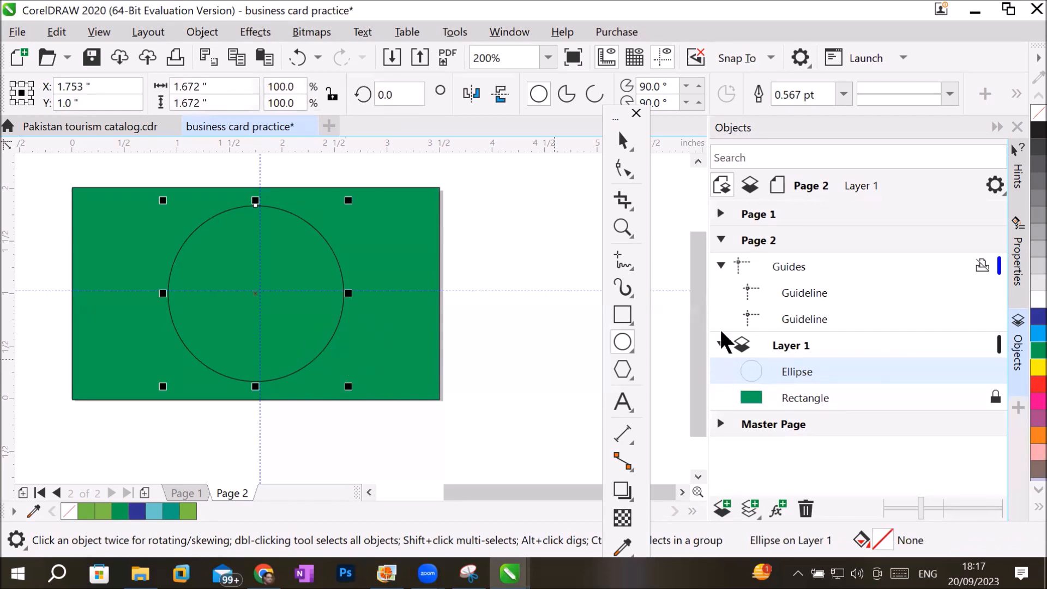
click(1036, 318)
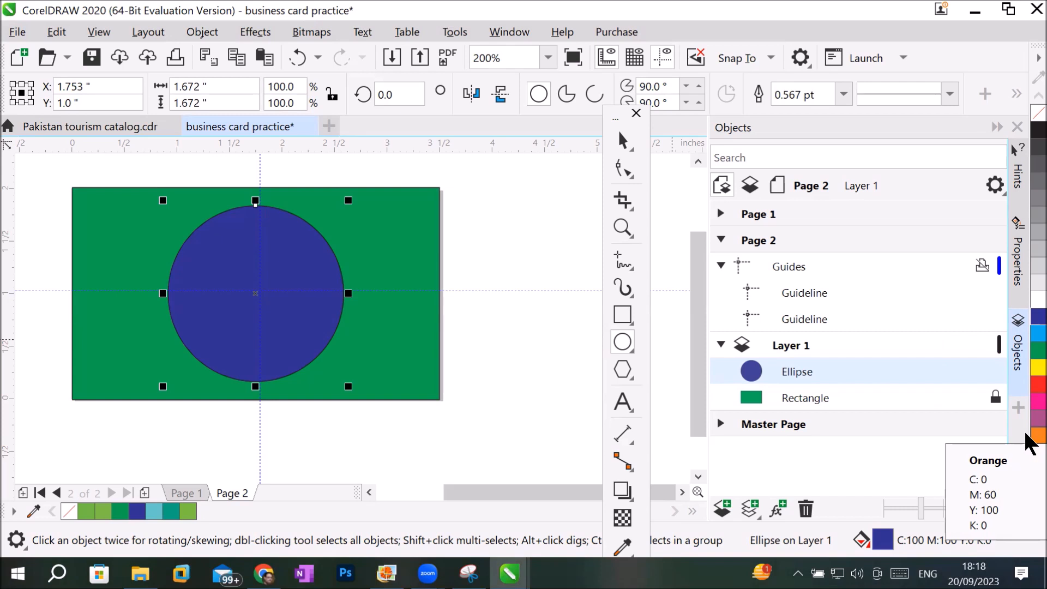
Unlock the green rectangle and move it above the ellipse in the Layer 1 stacking order.
click(836, 395)
click(995, 395)
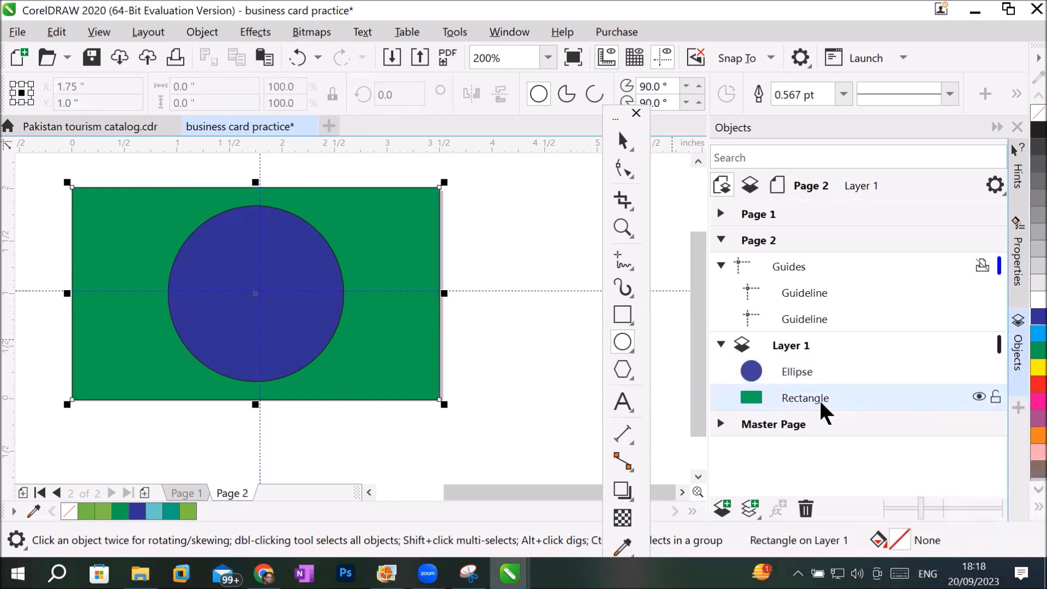
drag(814, 395, 815, 365)
drag(815, 361, 816, 363)
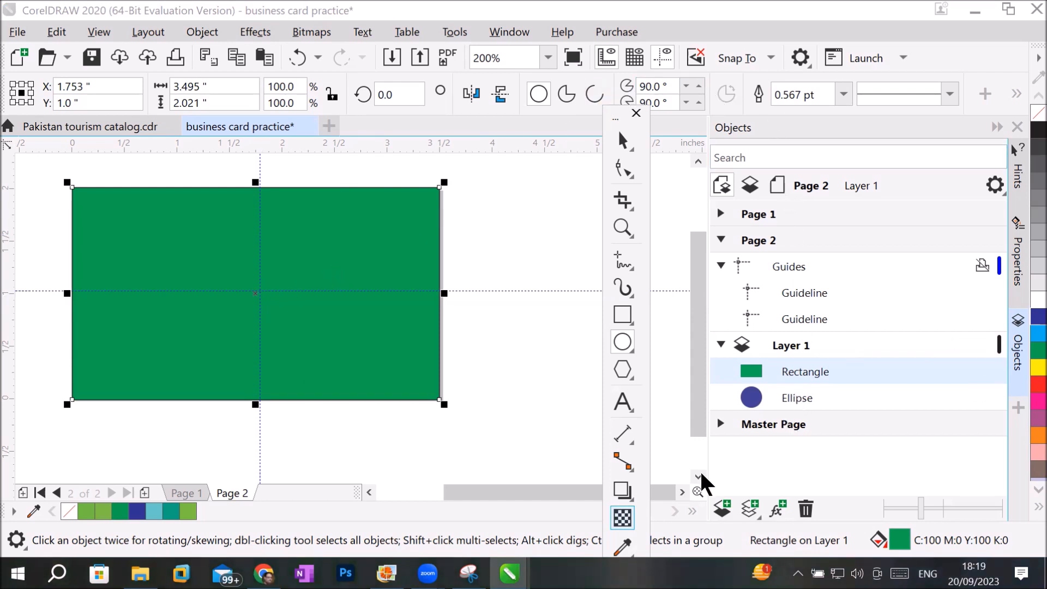
Apply a uniform transparency of 50 to the green rectangle.
click(622, 517)
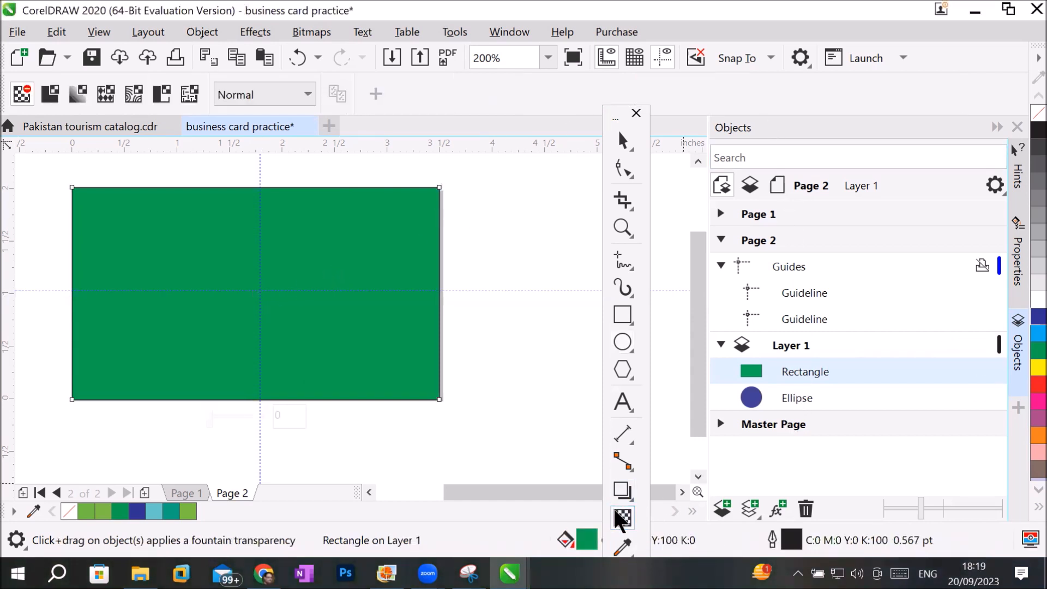
click(50, 95)
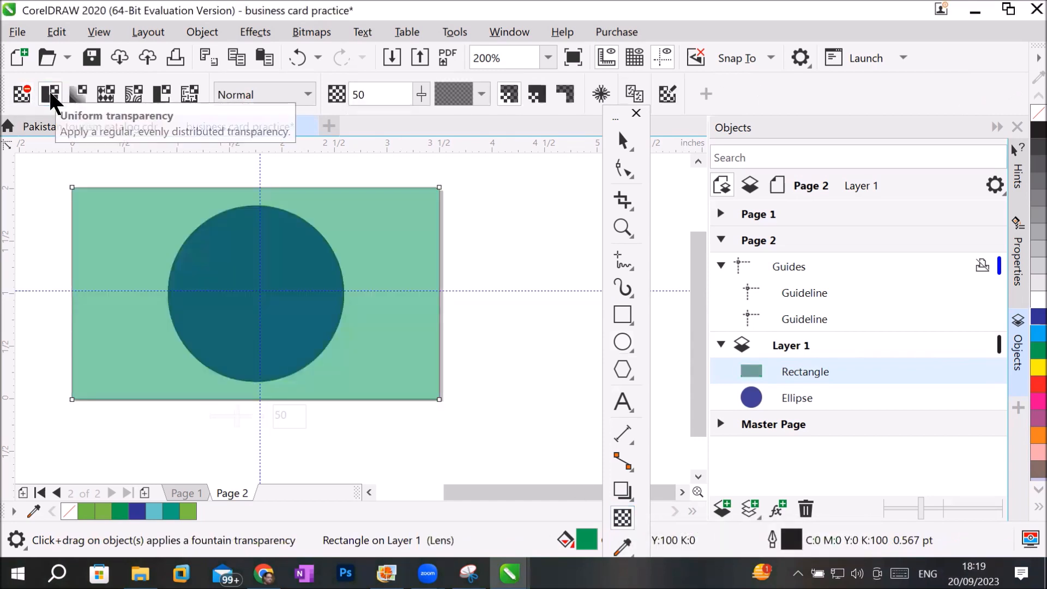
Compare the green rectangle with uniform and no transparency, leave it opaque, and move the ellipse above it in Layer 1.
click(21, 93)
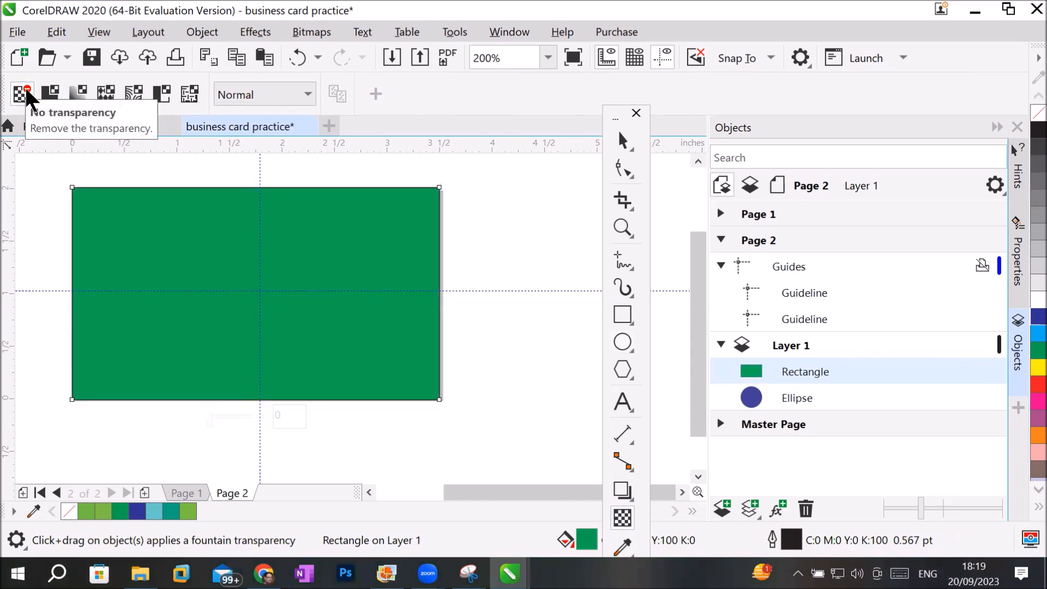
click(49, 93)
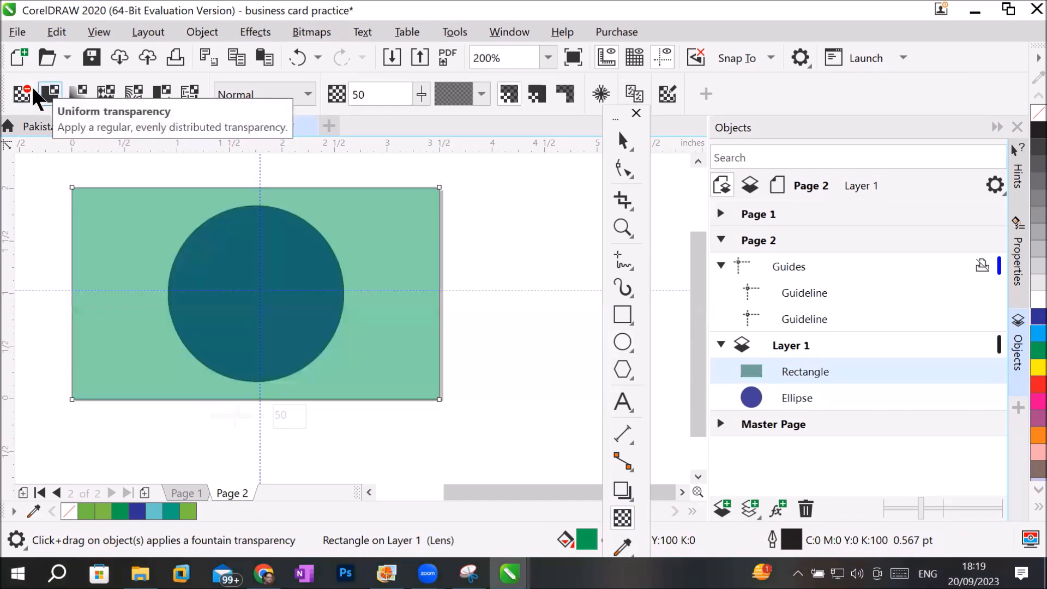
click(21, 92)
click(50, 94)
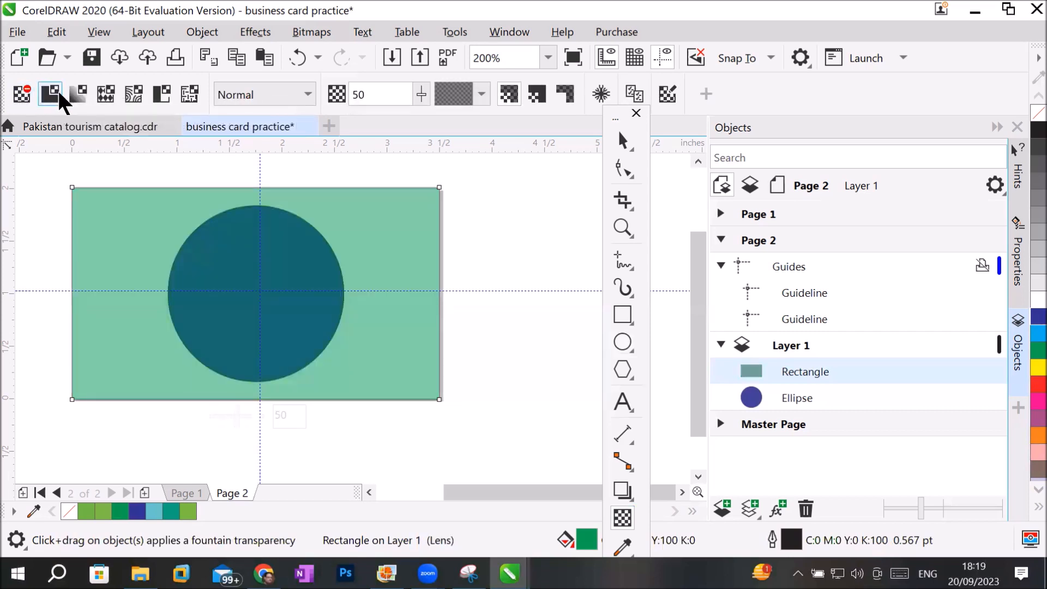
click(23, 96)
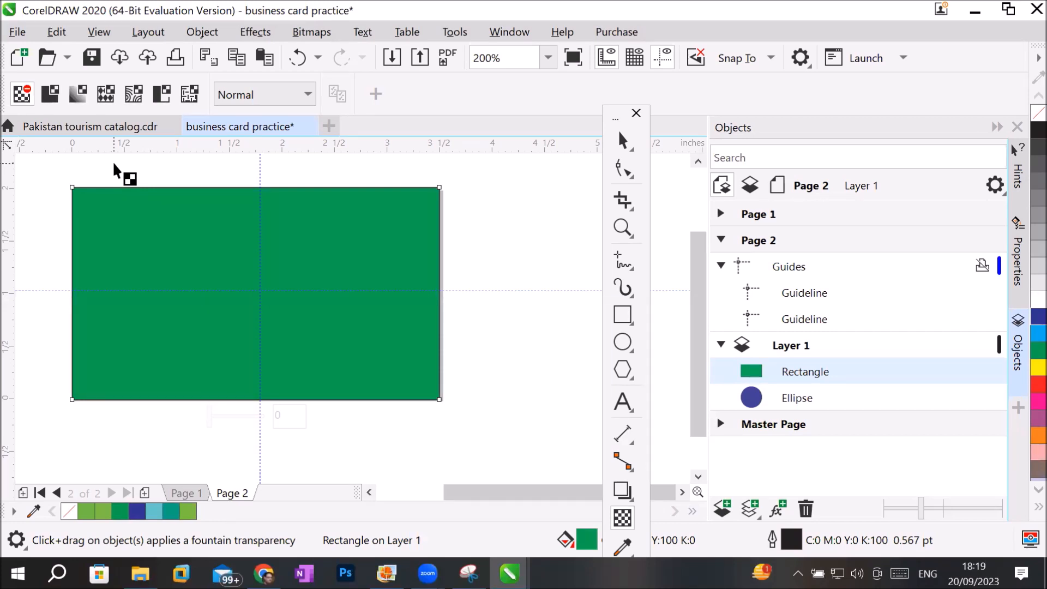
drag(799, 403, 786, 362)
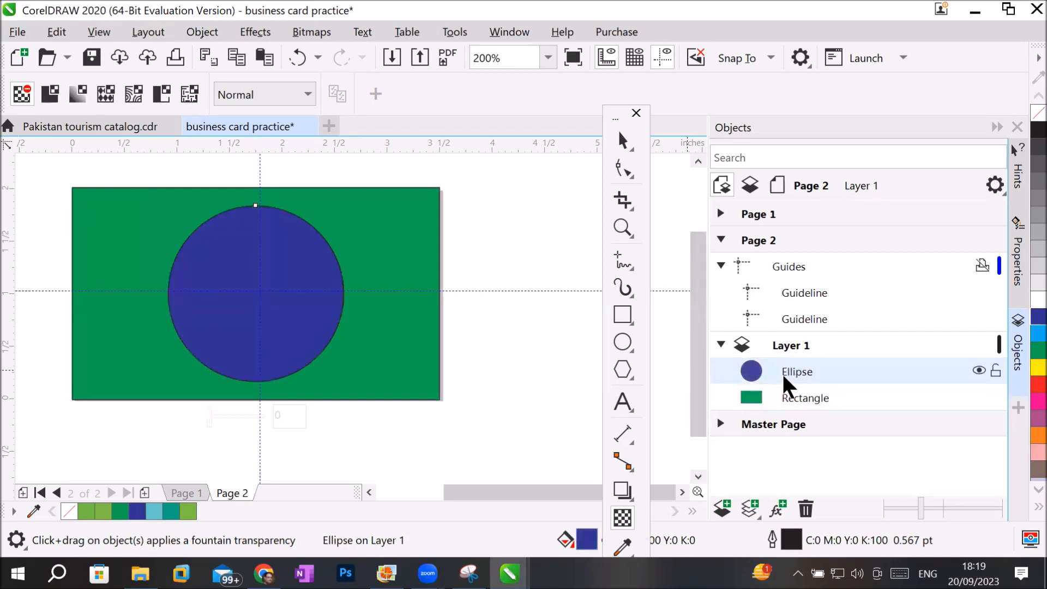
Activate Page 1, choose the Pick tool, and collapse Page 2 and expand Page 1 in the object list.
click(747, 213)
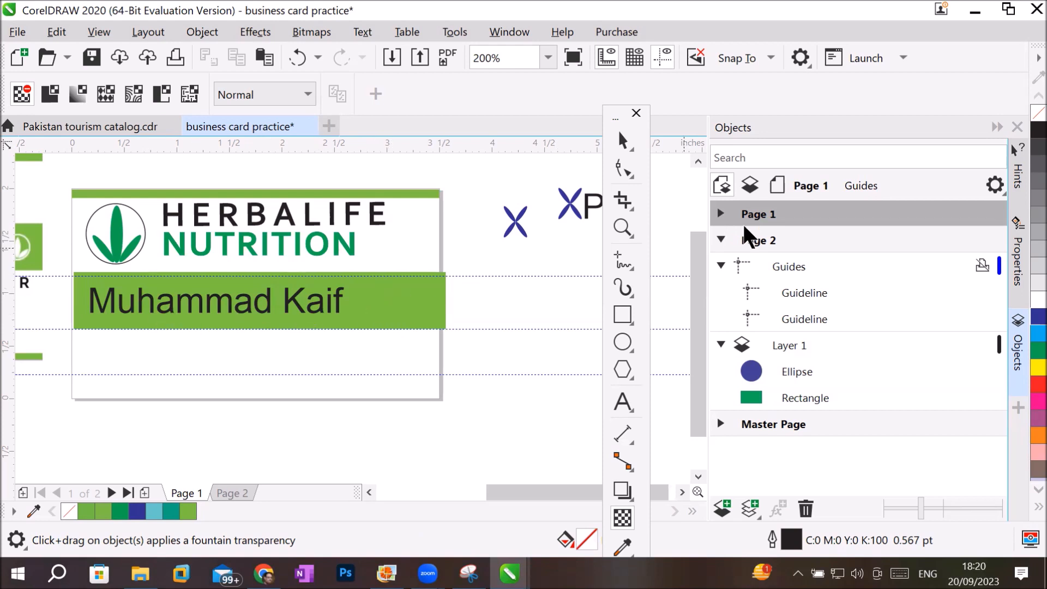
click(622, 141)
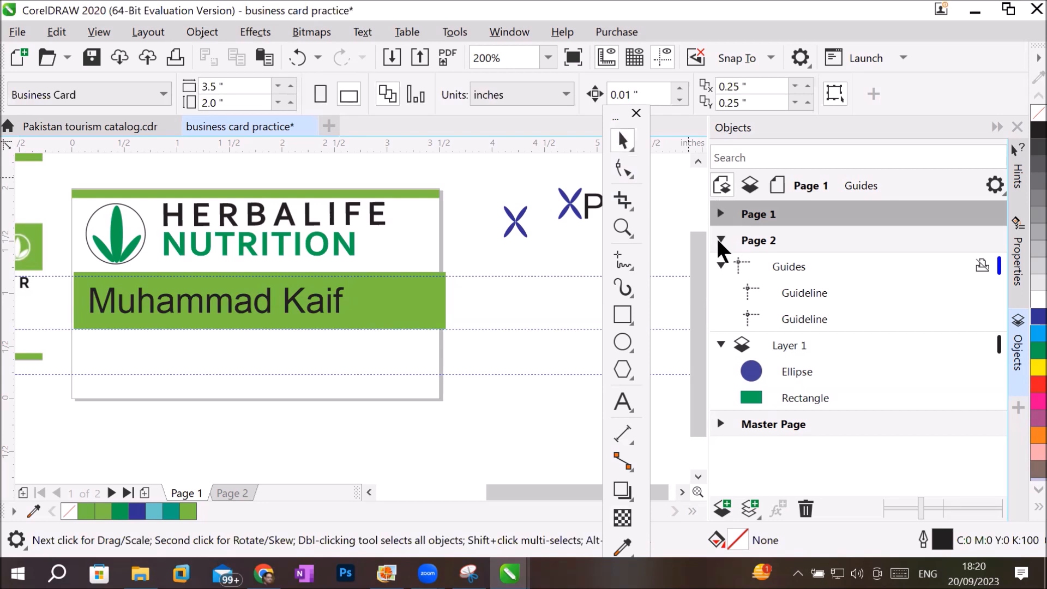
click(720, 239)
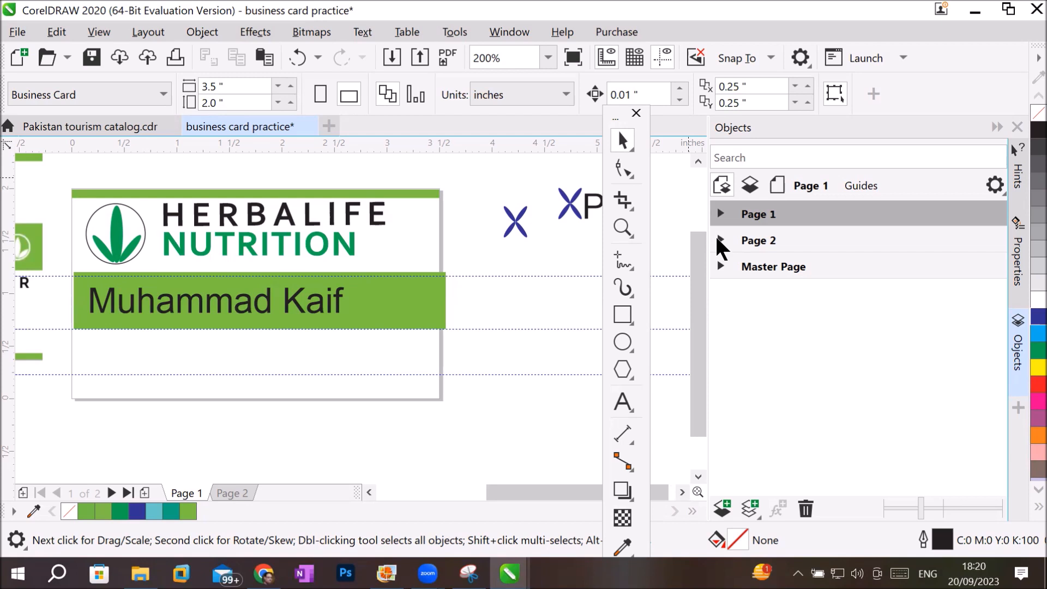
click(720, 214)
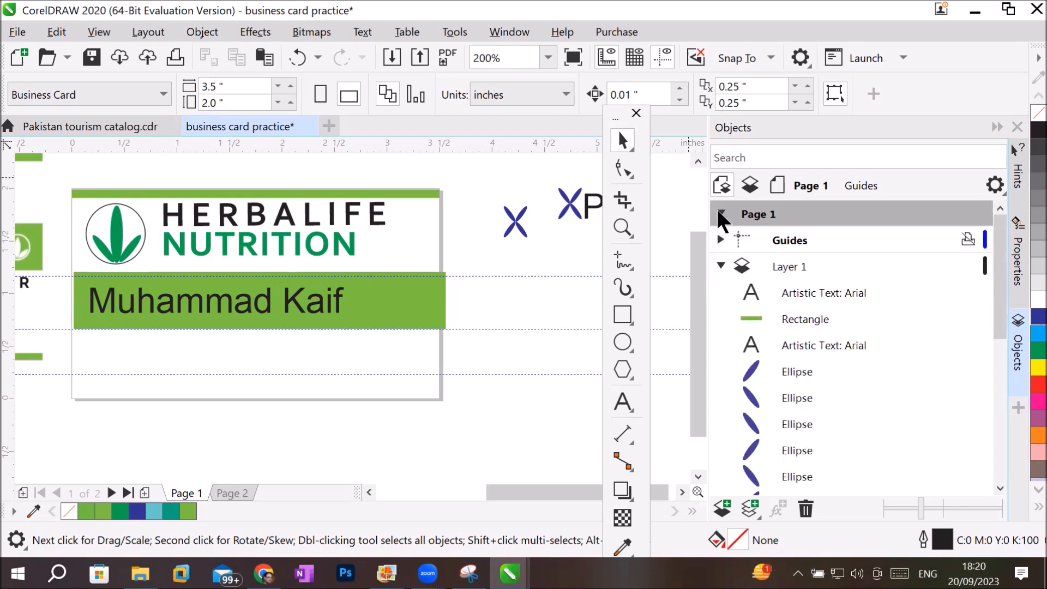
Select the name text and the green rectangle behind it together, first through the object list and again on the card.
click(801, 296)
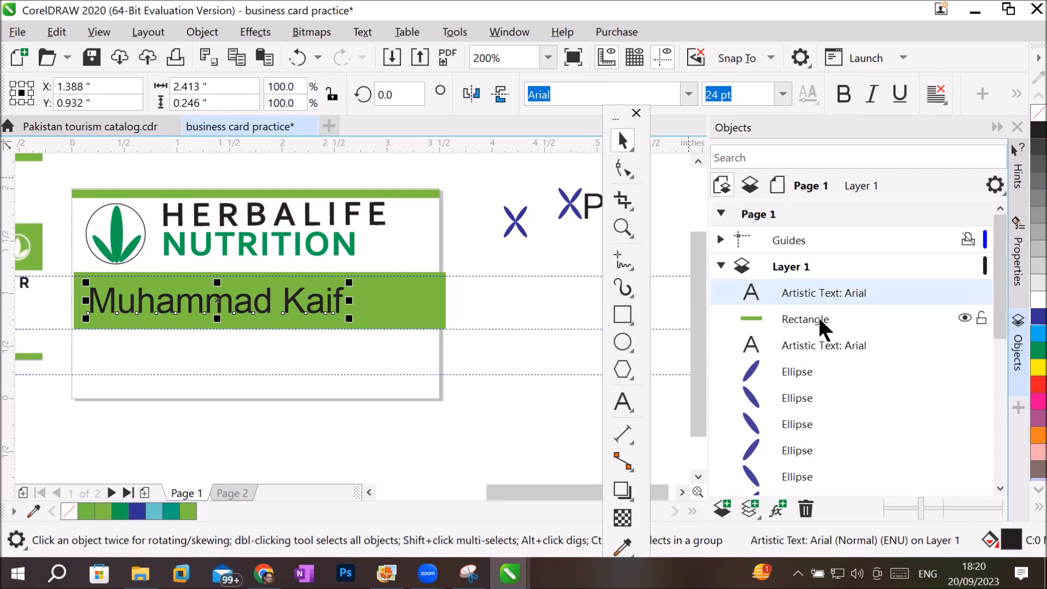
ctrl+click(819, 320)
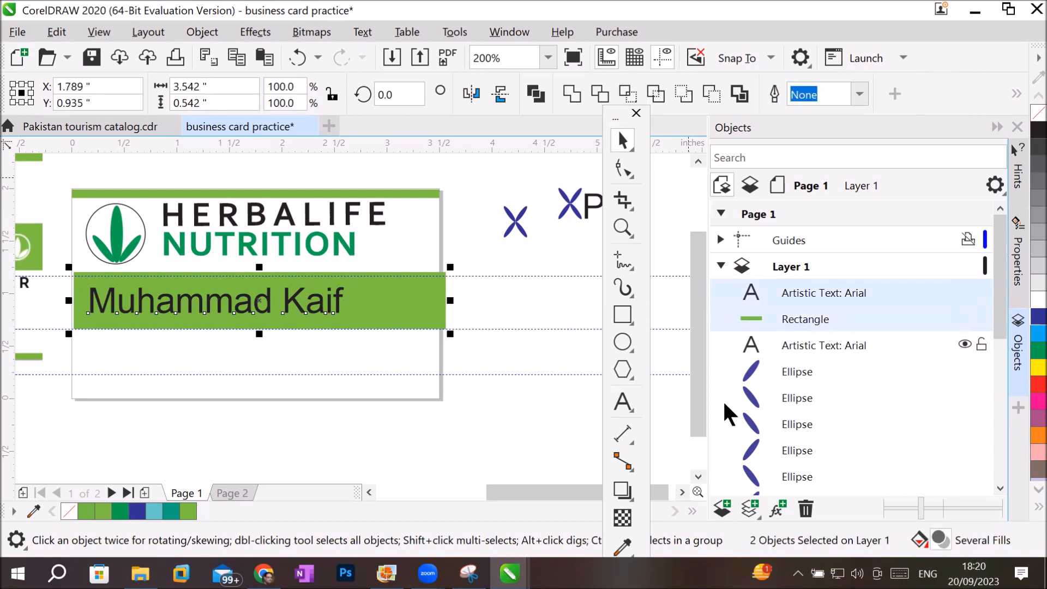
click(475, 427)
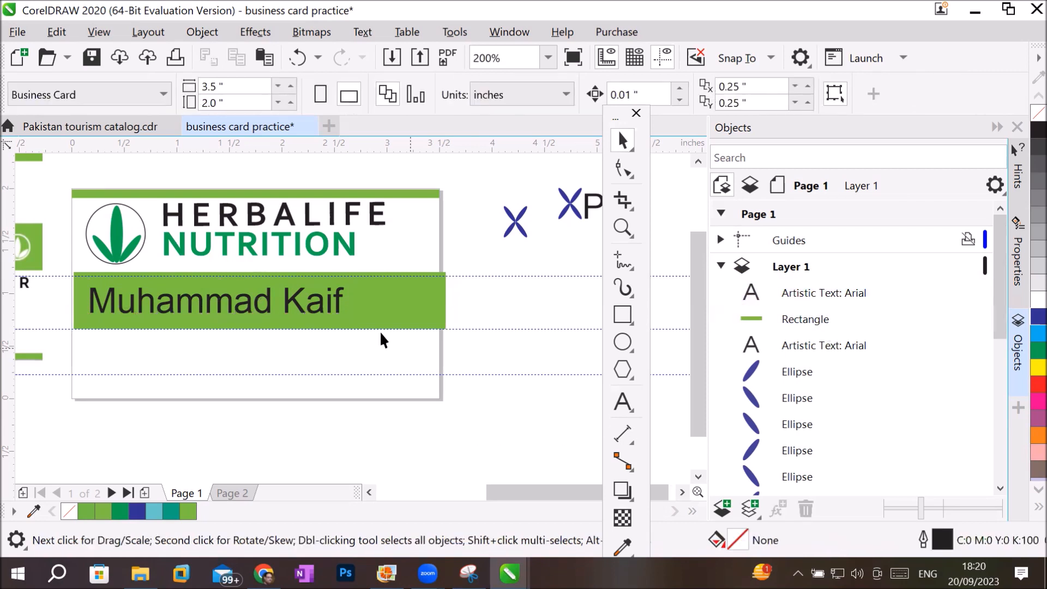
click(404, 293)
click(274, 386)
click(210, 298)
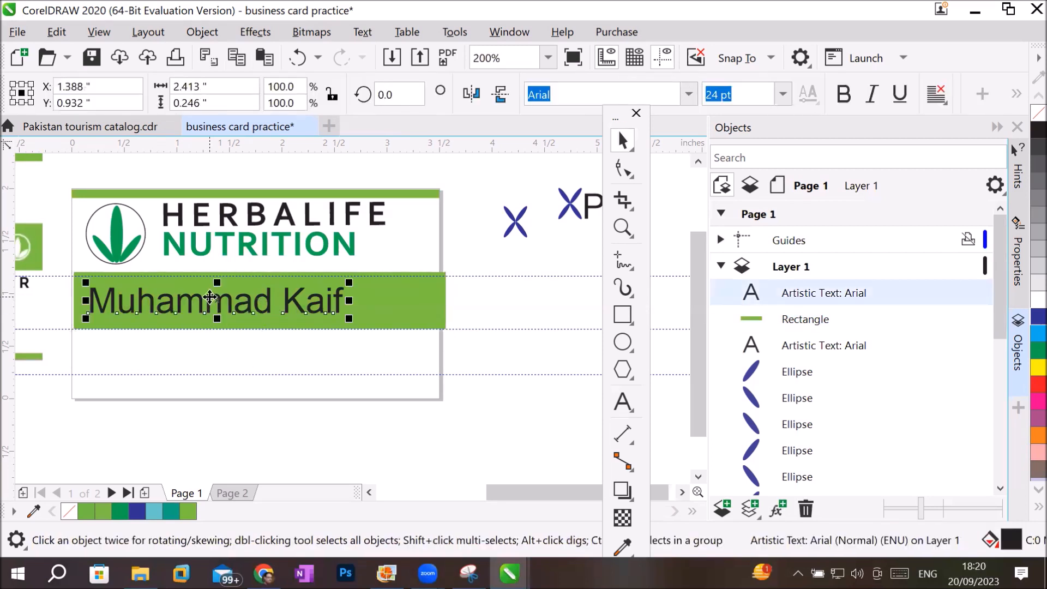
shift+click(424, 297)
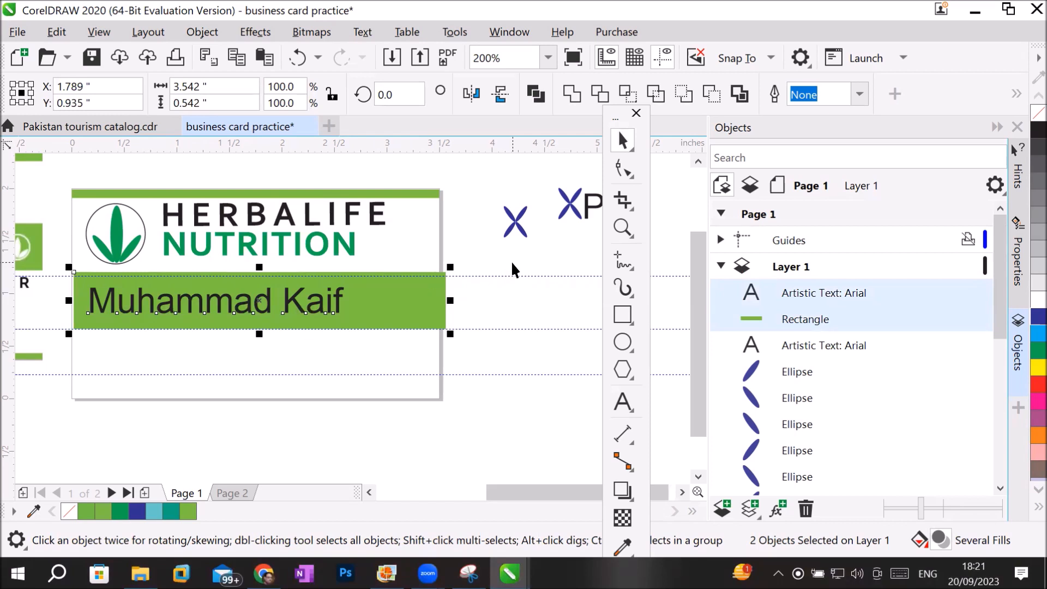
click(891, 96)
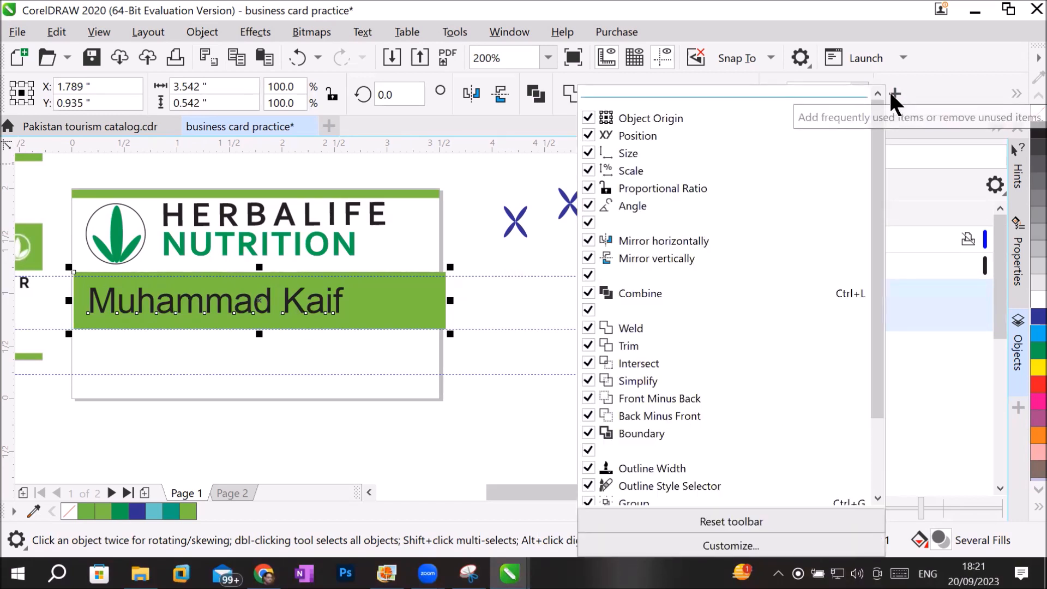
click(892, 95)
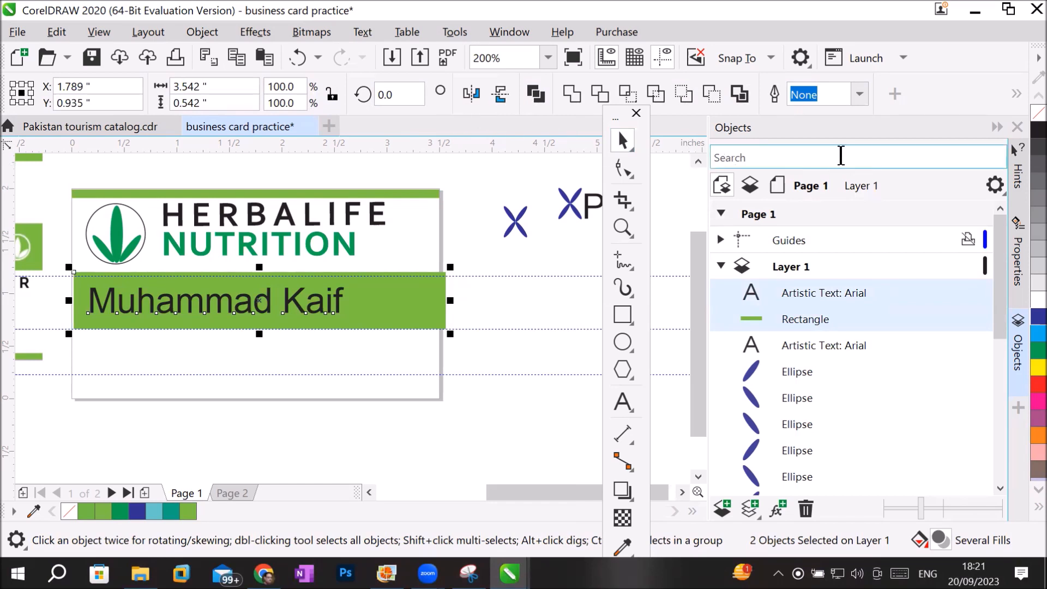
click(996, 128)
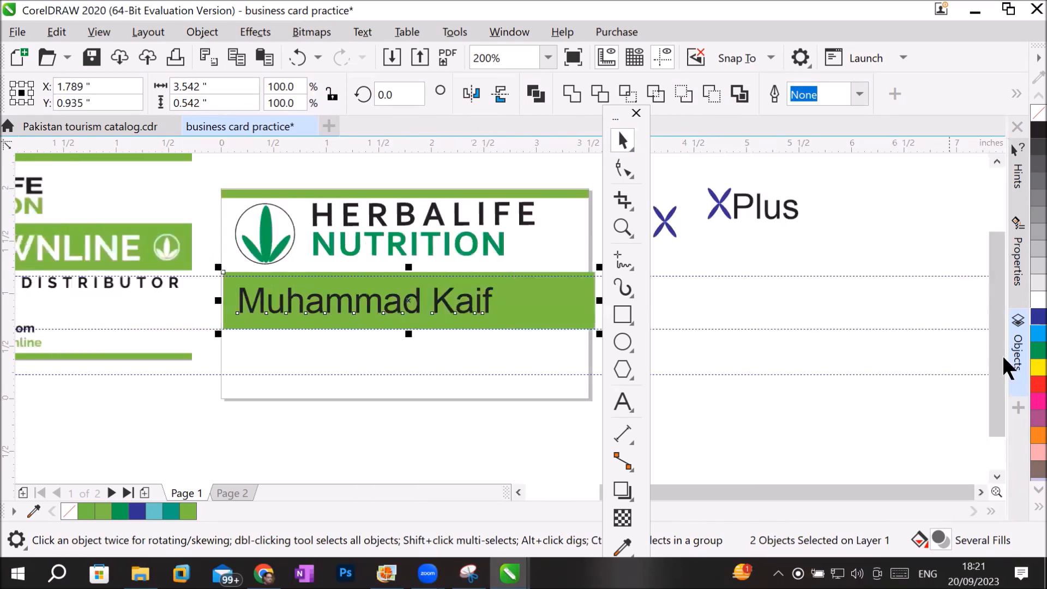
click(1017, 268)
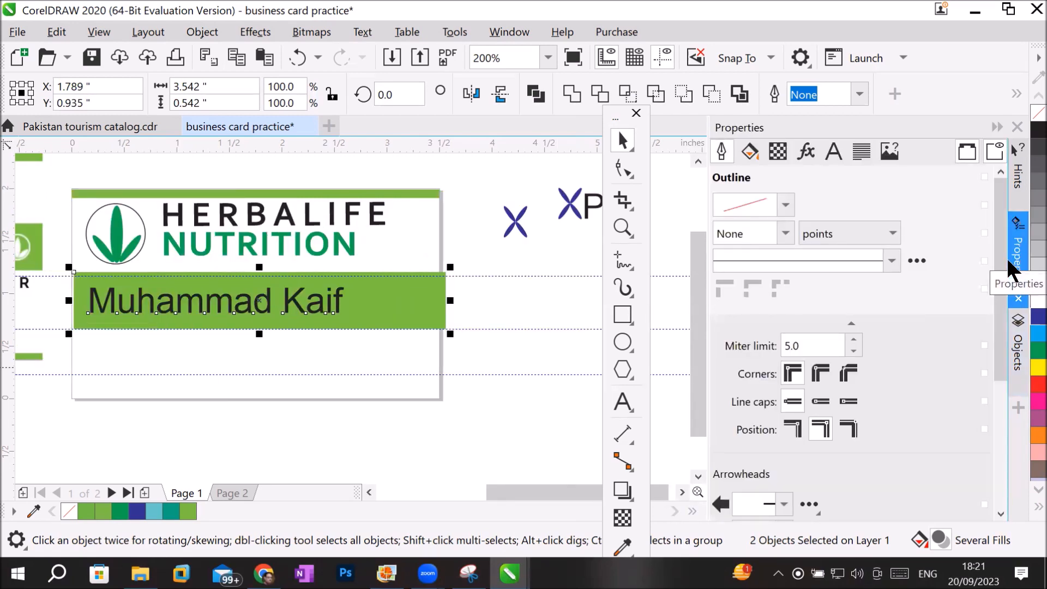
drag(1004, 292, 998, 262)
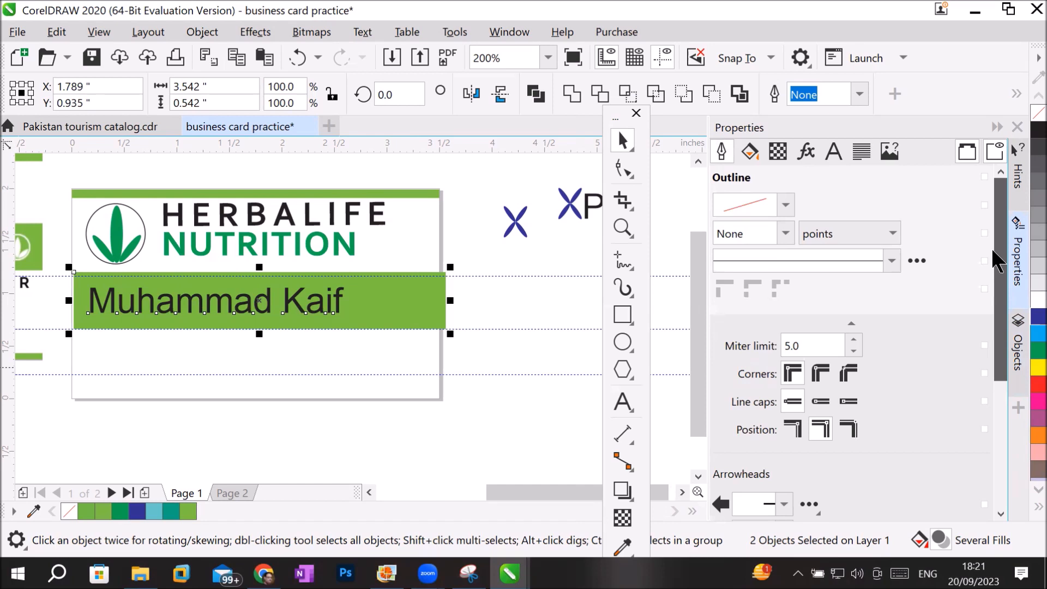
Show the Align and Distribute docker and center the name text horizontally and vertically on the green rectangle.
click(509, 32)
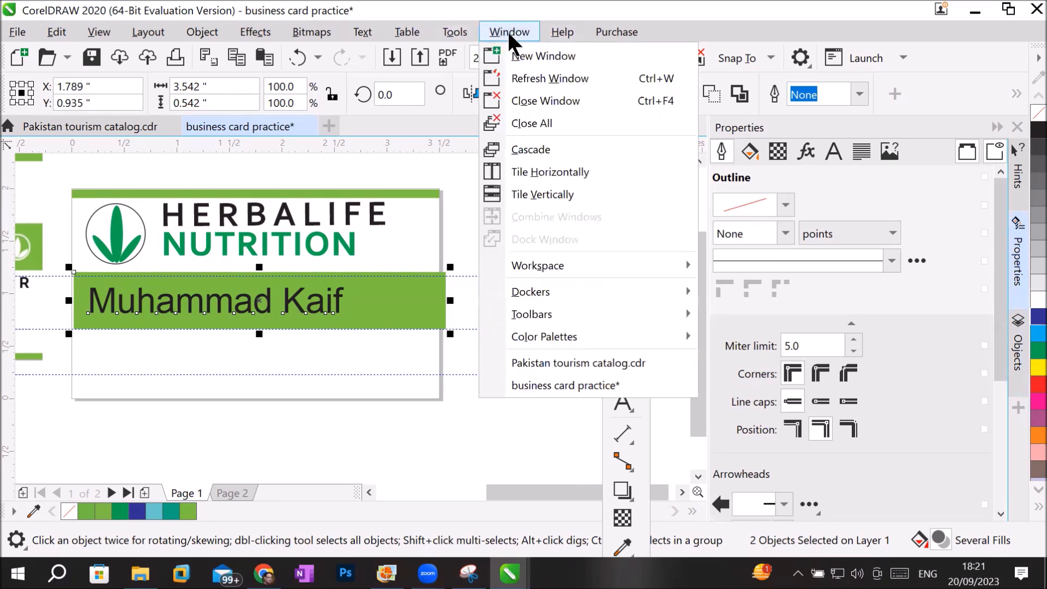
mouse_move(557, 281)
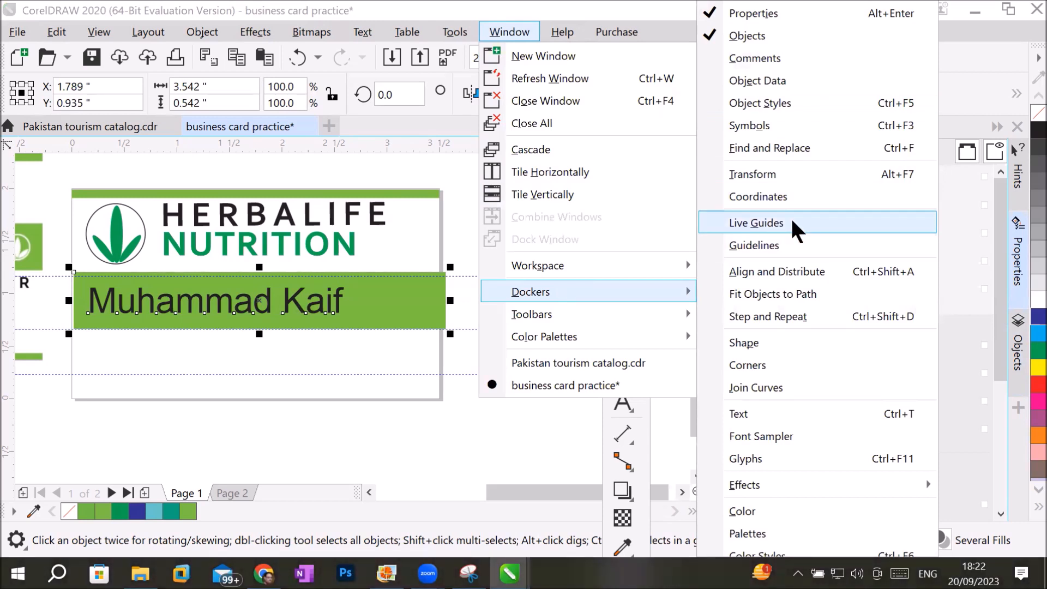
click(791, 268)
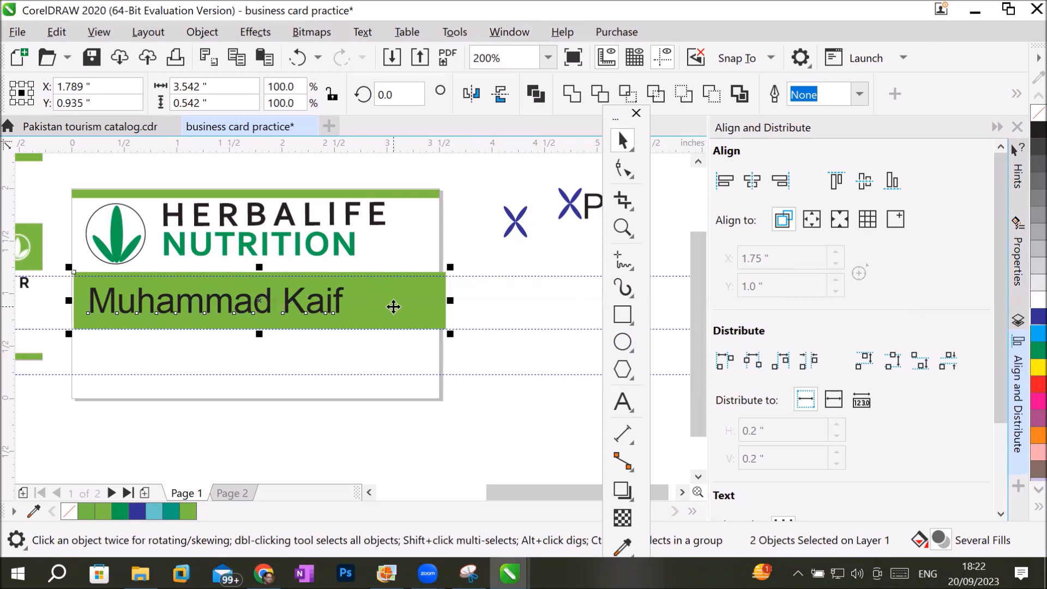
click(746, 180)
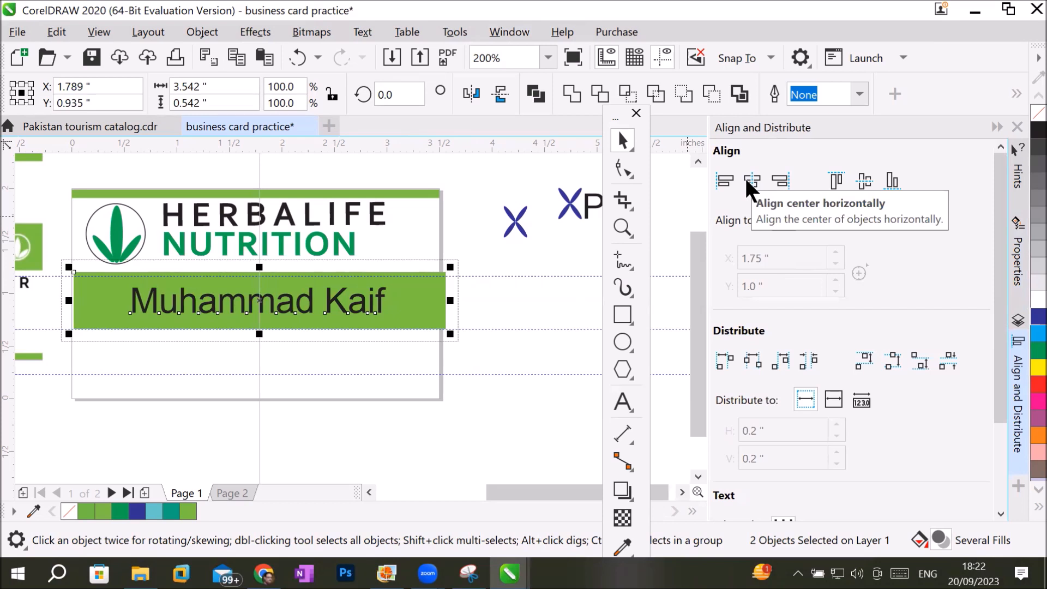
click(859, 186)
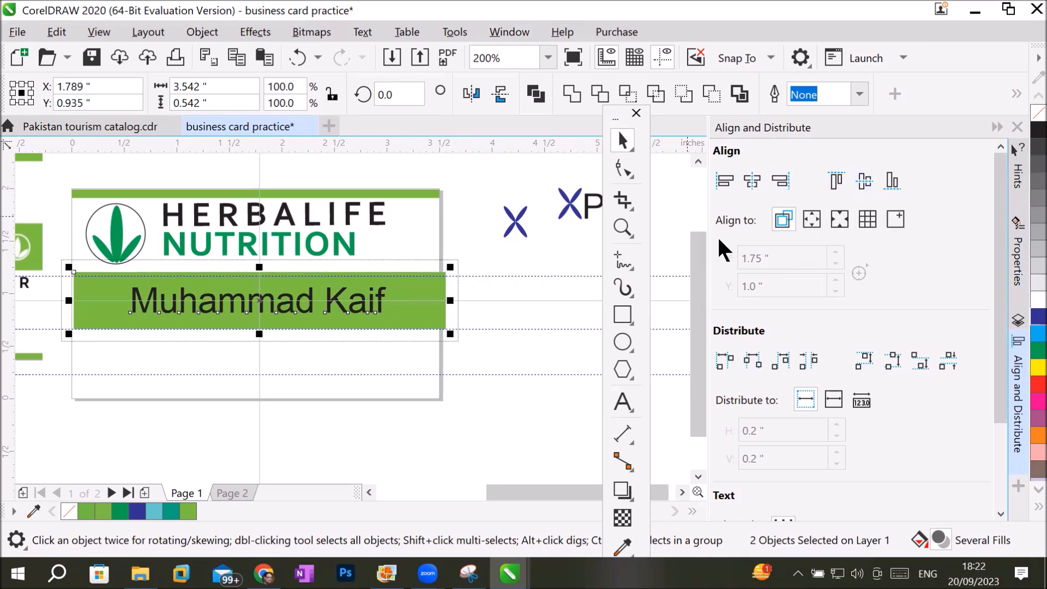
Move the name text off-center toward the green rectangle's lower-right corner and select both objects again.
click(347, 329)
drag(336, 315, 384, 316)
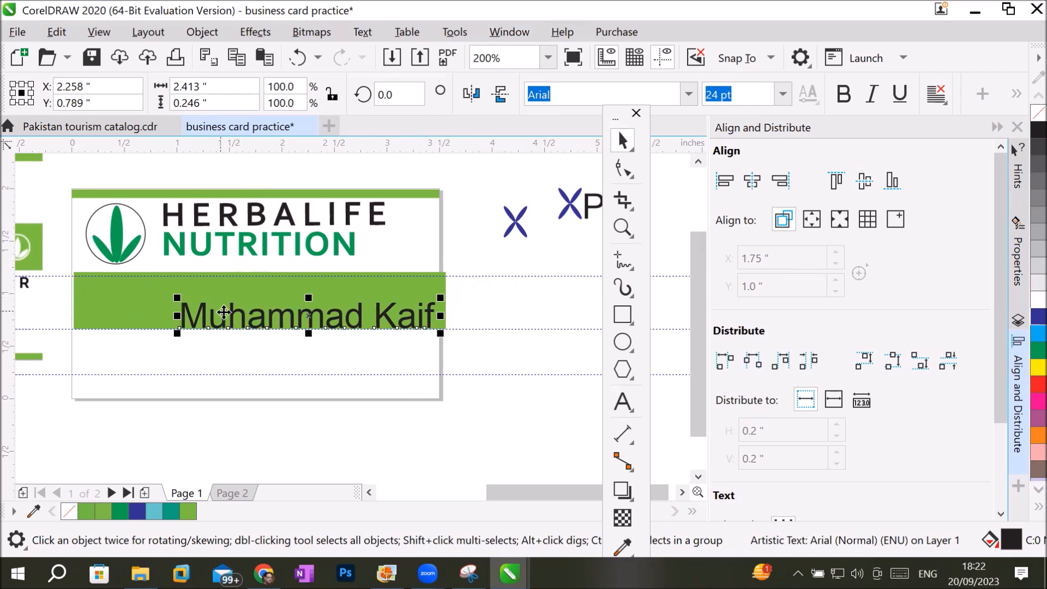
shift+click(127, 295)
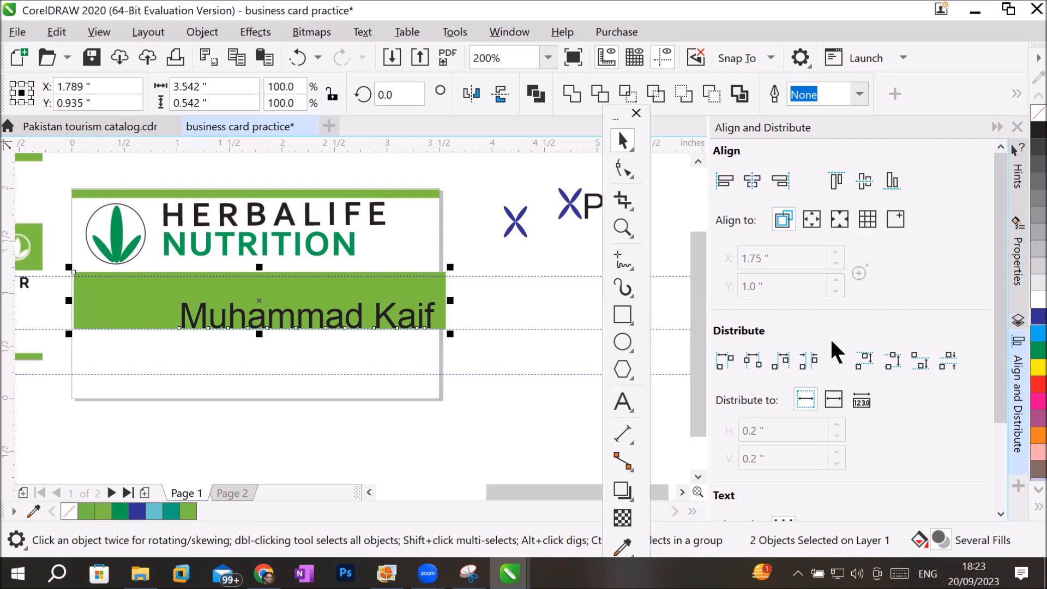
Examine the Align to reference options available for the two selected objects.
click(840, 220)
click(874, 219)
click(896, 219)
click(862, 219)
click(841, 219)
click(817, 220)
click(781, 218)
click(840, 219)
Try aligning the name text to each edge of the green rectangle, finishing with it centered horizontally and vertically.
click(719, 184)
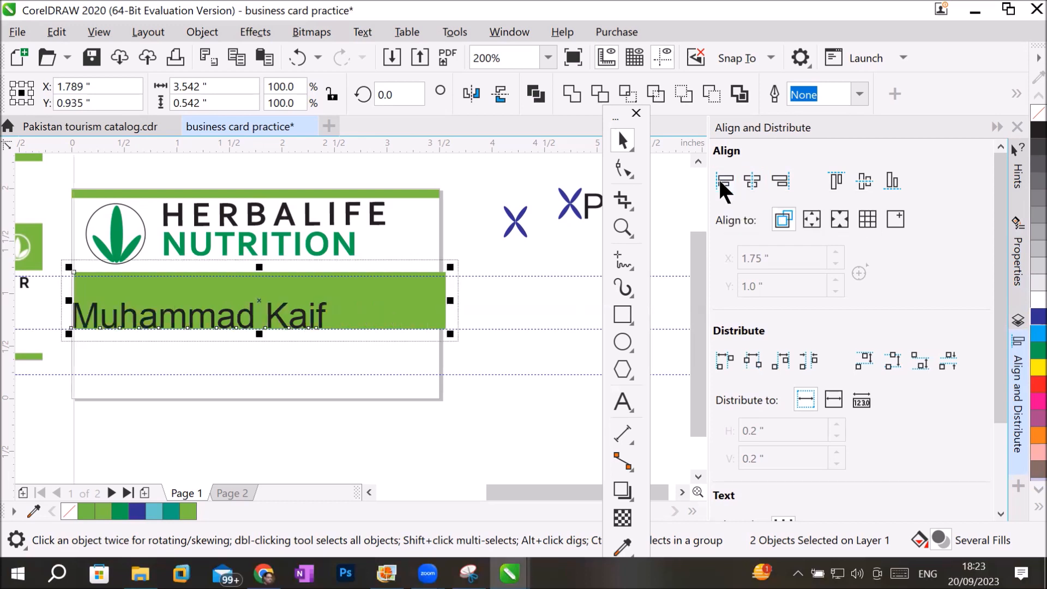
click(780, 182)
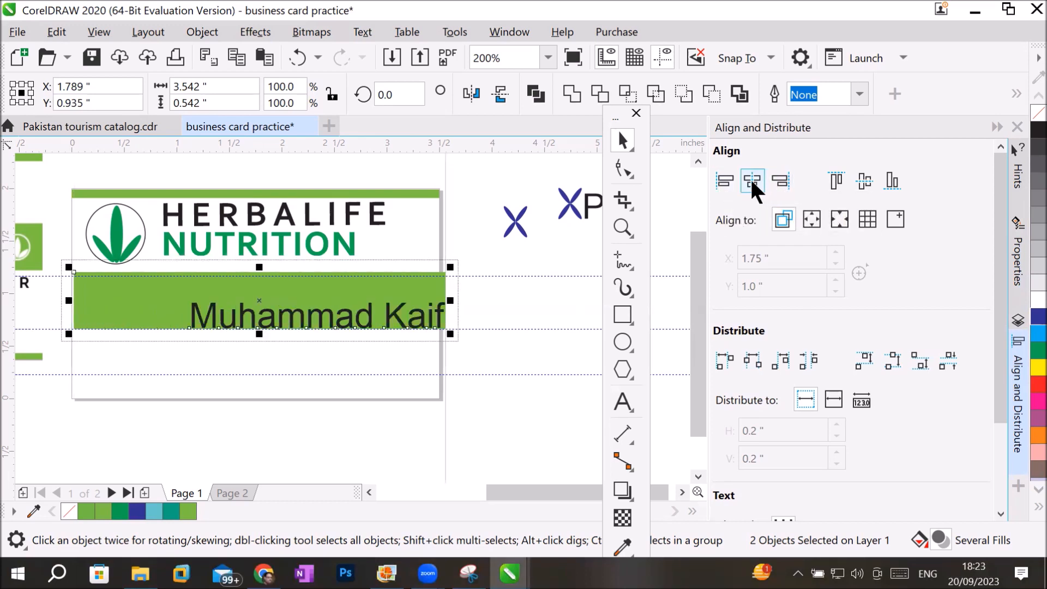
click(750, 178)
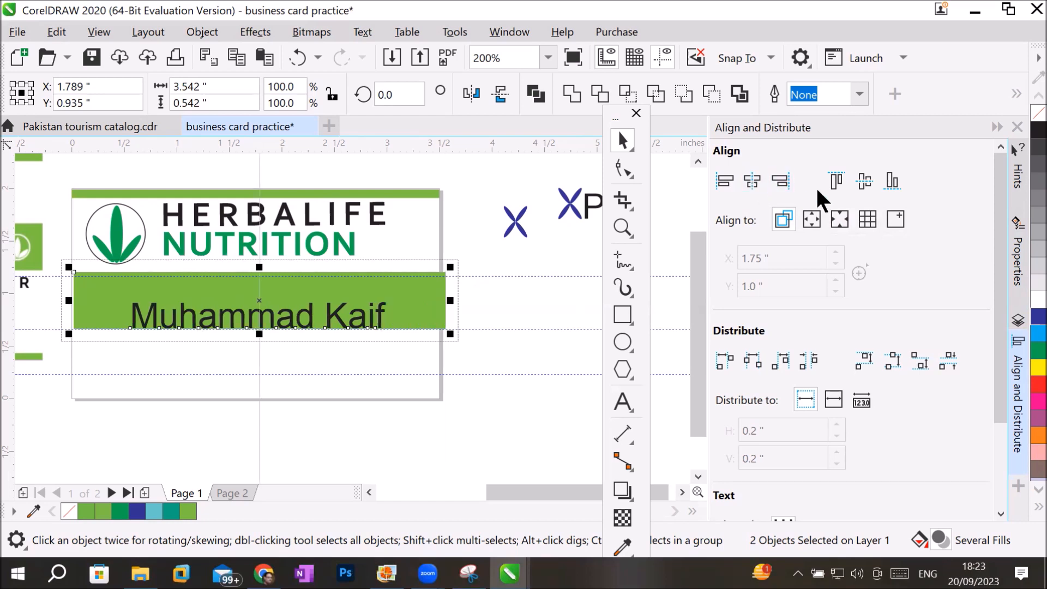
click(835, 180)
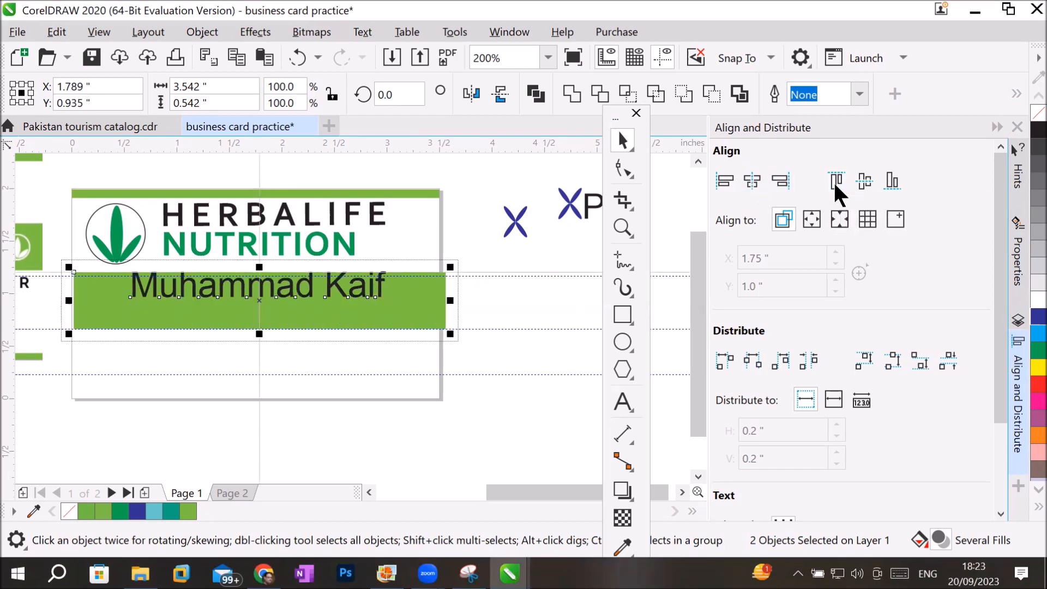
click(892, 178)
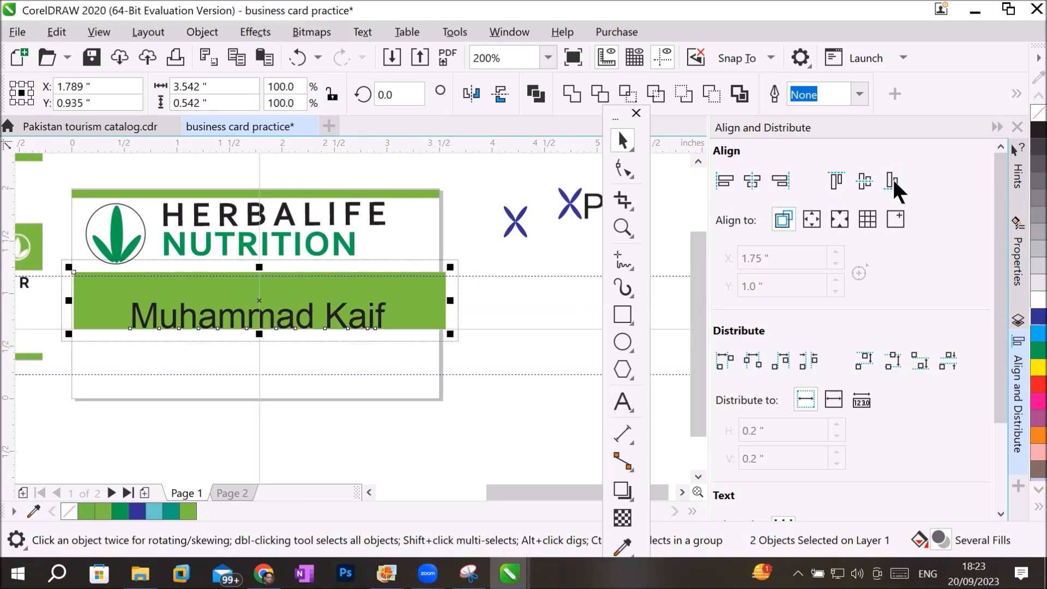
click(865, 180)
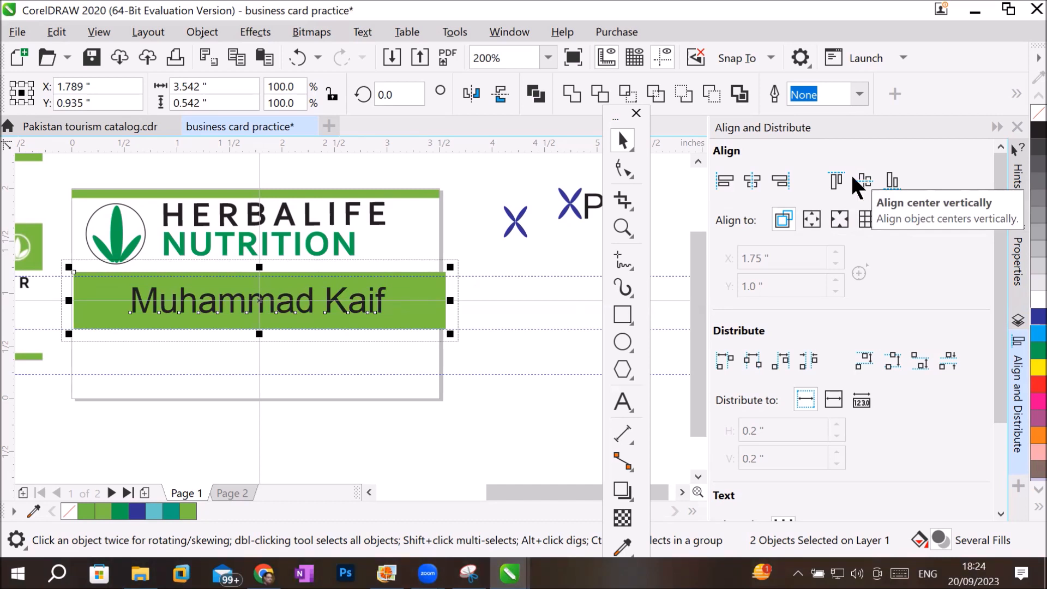
Try aligning the name text to the green rectangle's left, right, horizontal center, top and bottom.
click(720, 183)
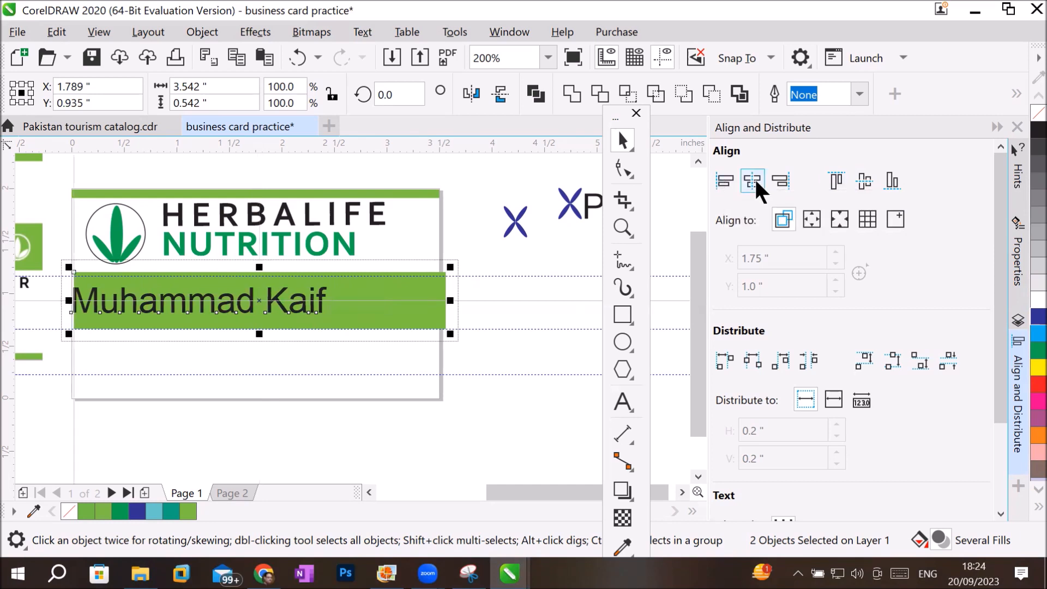
click(783, 180)
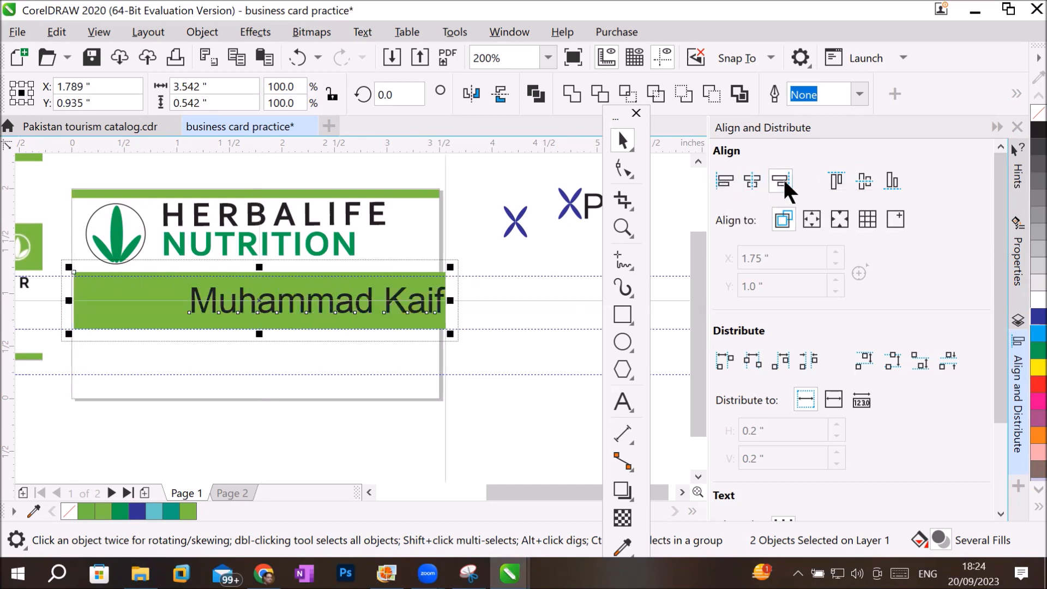
click(750, 178)
click(831, 176)
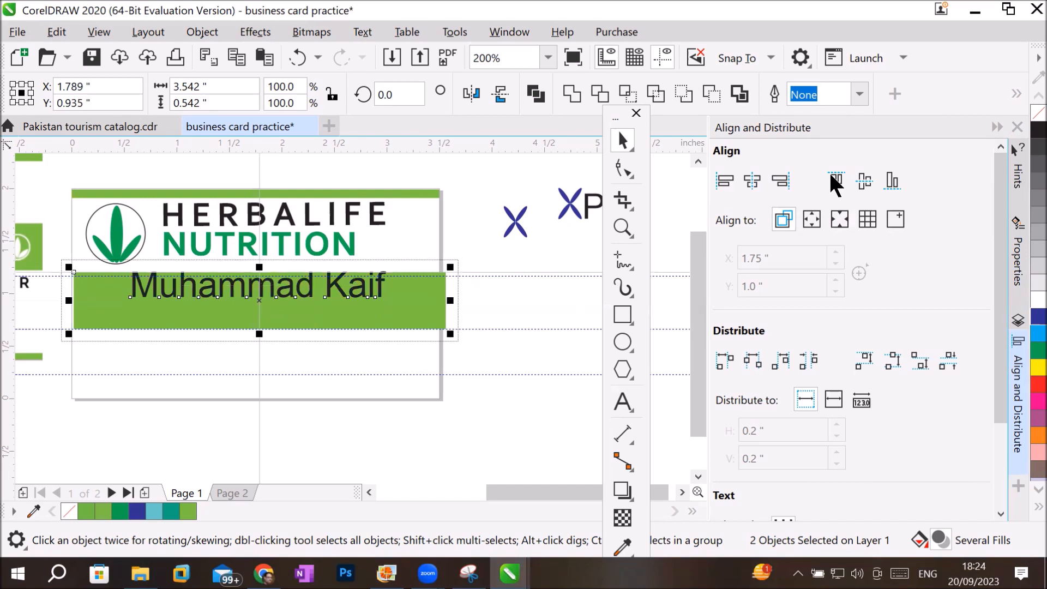
click(890, 180)
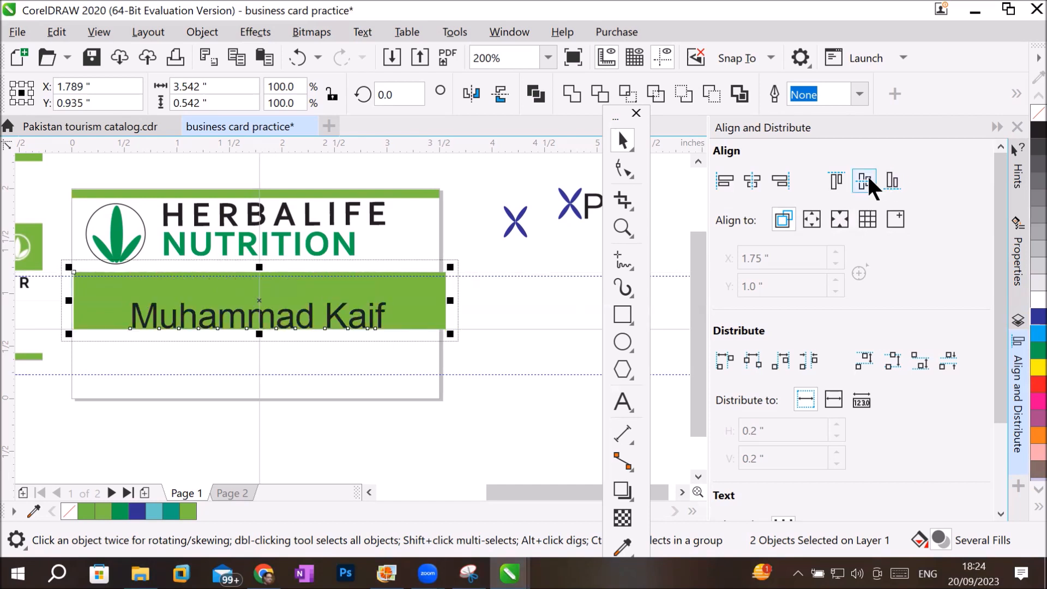
Align the name text to the green rectangle's top-left corner, followed by its bottom-right corner.
click(837, 180)
click(718, 182)
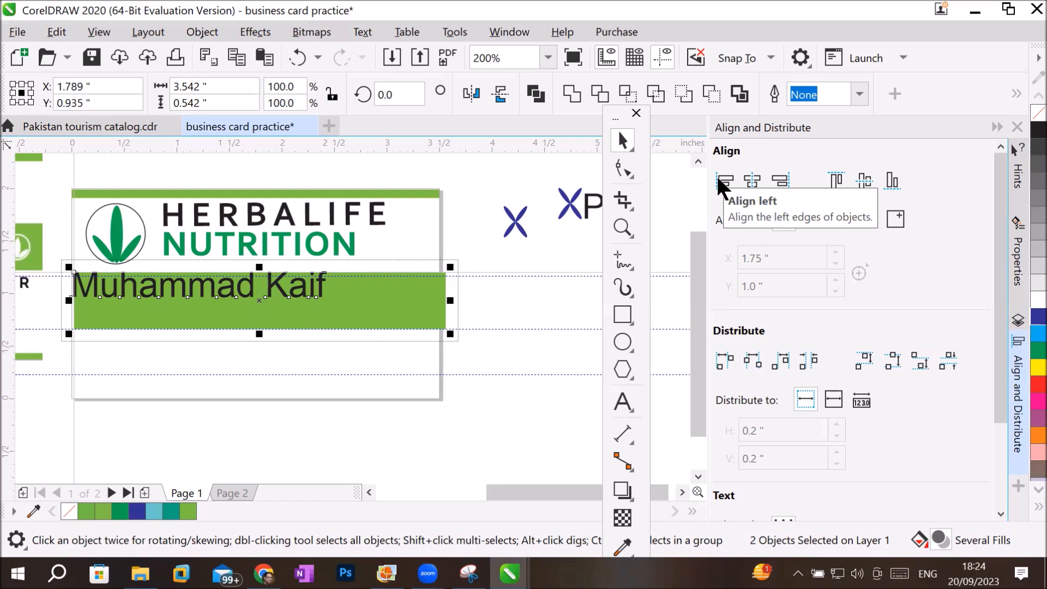
click(889, 184)
click(781, 182)
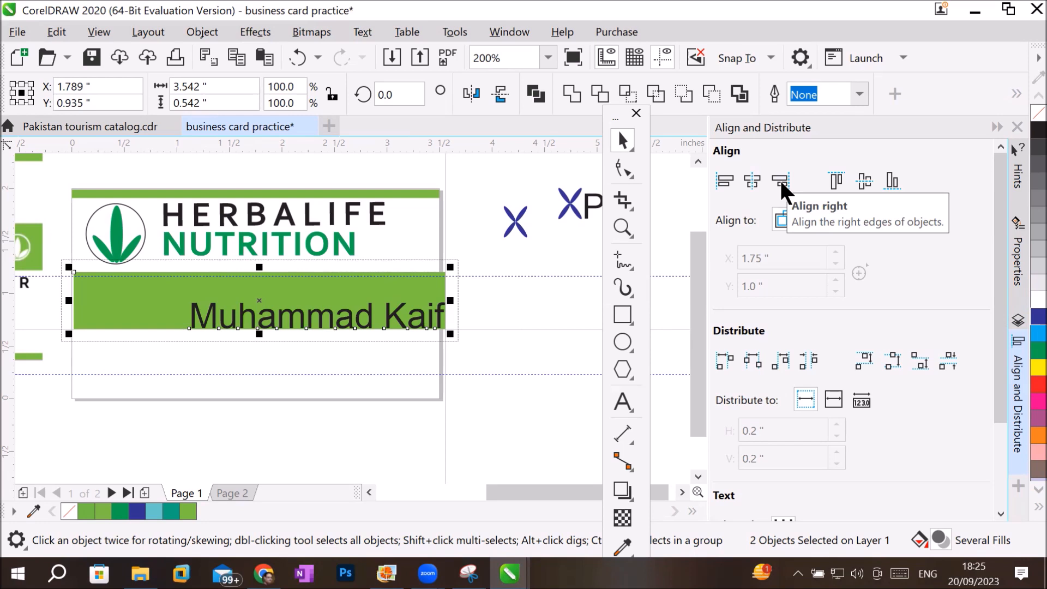
On Page 2, move the blue circle toward the green rectangle's right edge and select both objects.
click(236, 492)
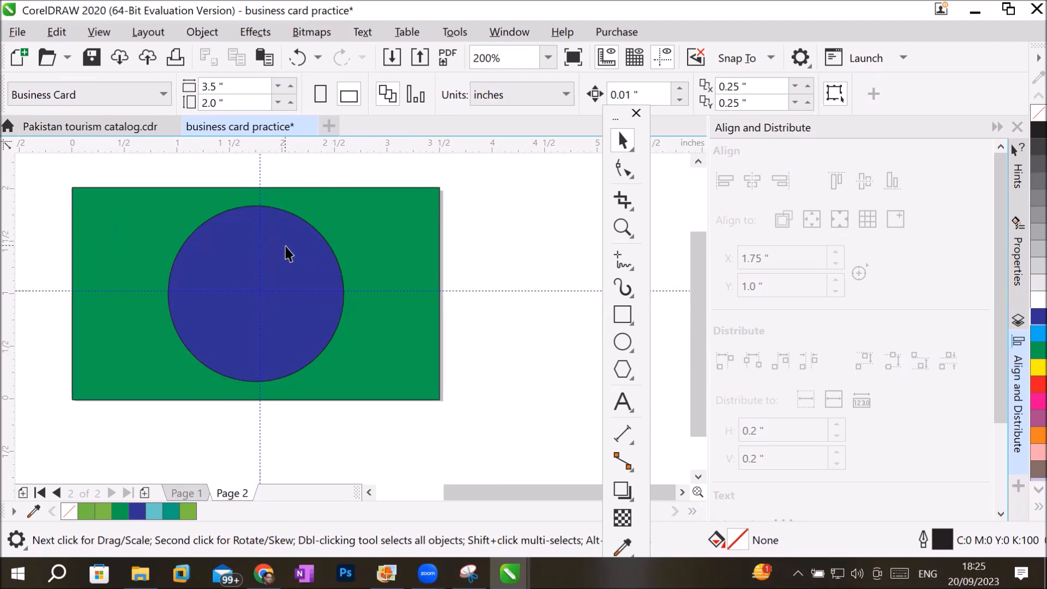
drag(281, 245, 381, 249)
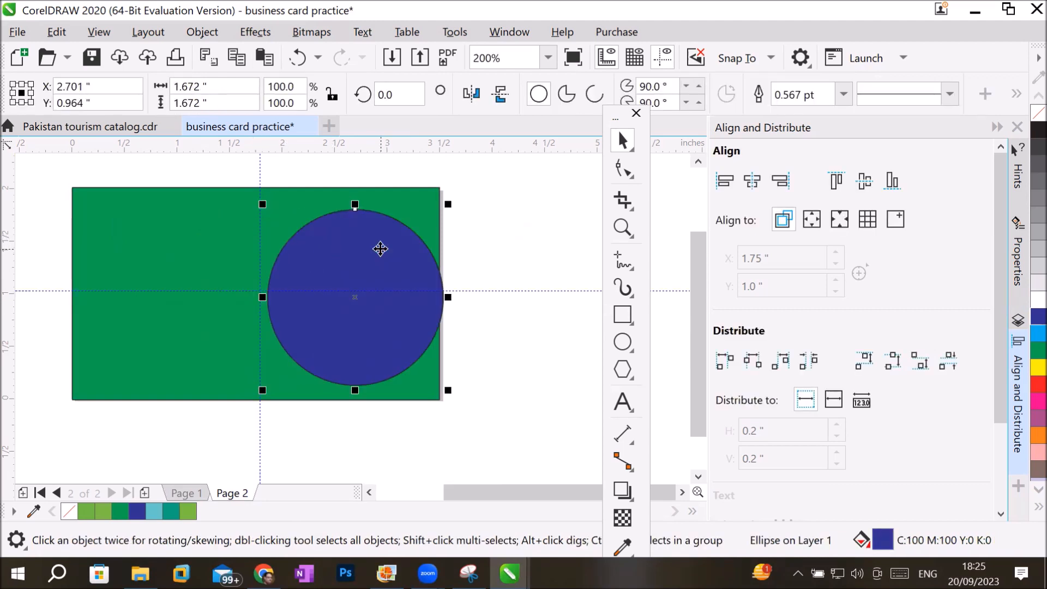
shift+click(163, 233)
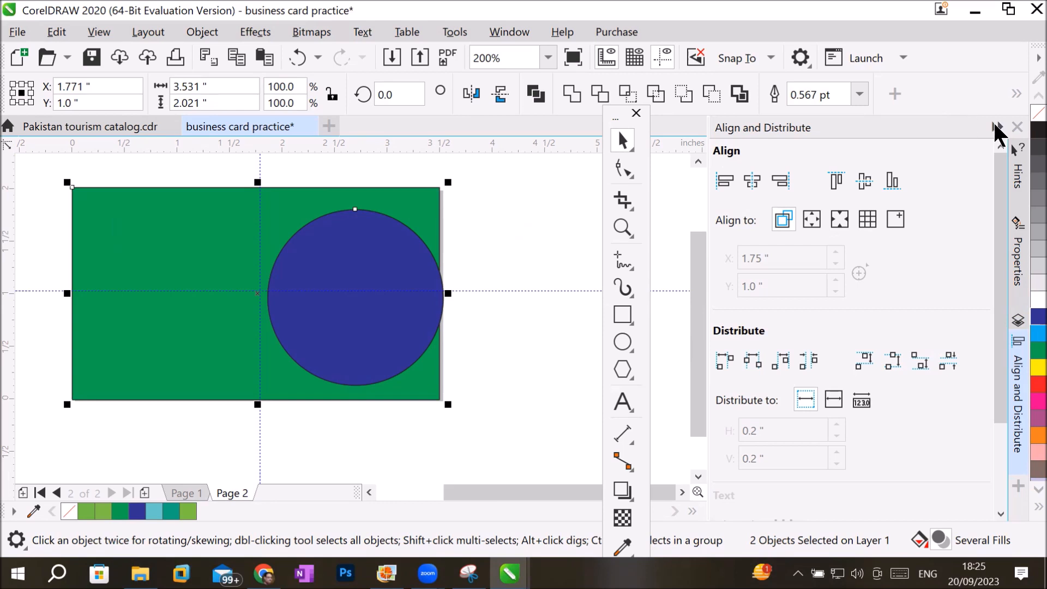
Check the list of available dockers and separate the Align and Distribute docker from the group, leaving the Objects docker open.
click(994, 128)
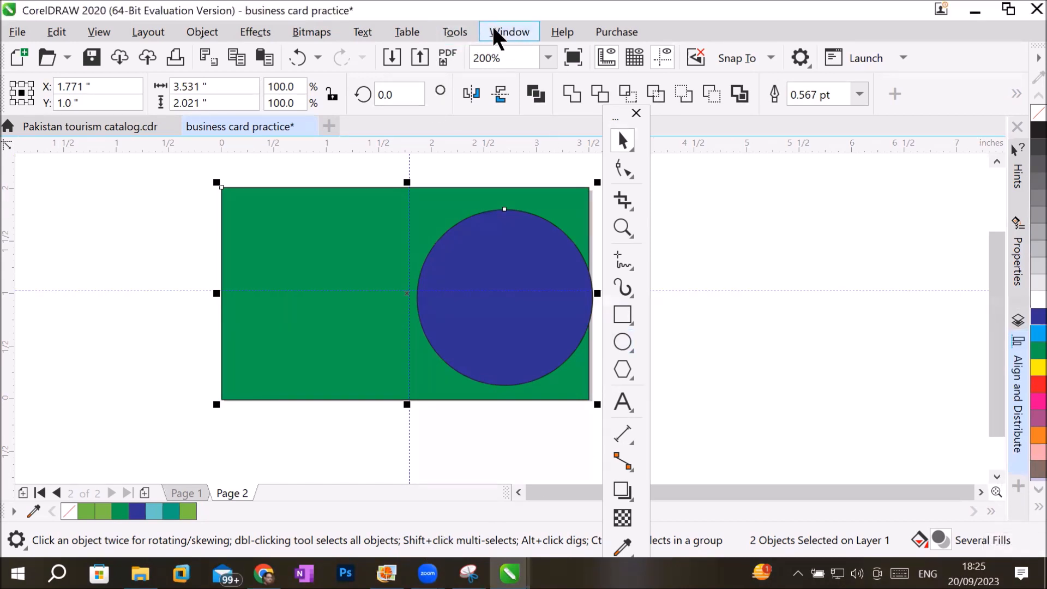
click(513, 30)
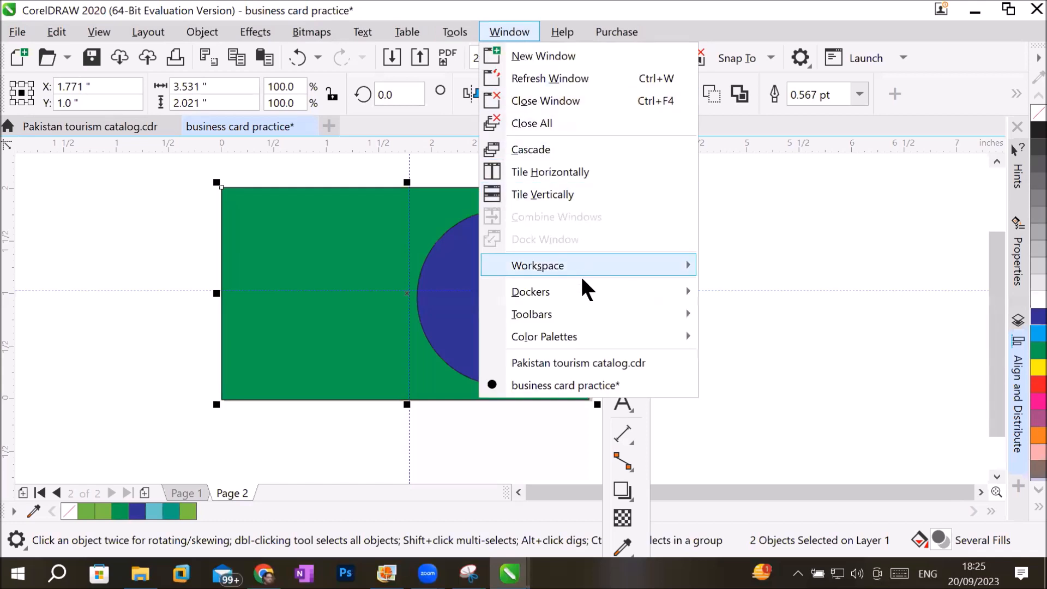
mouse_move(582, 290)
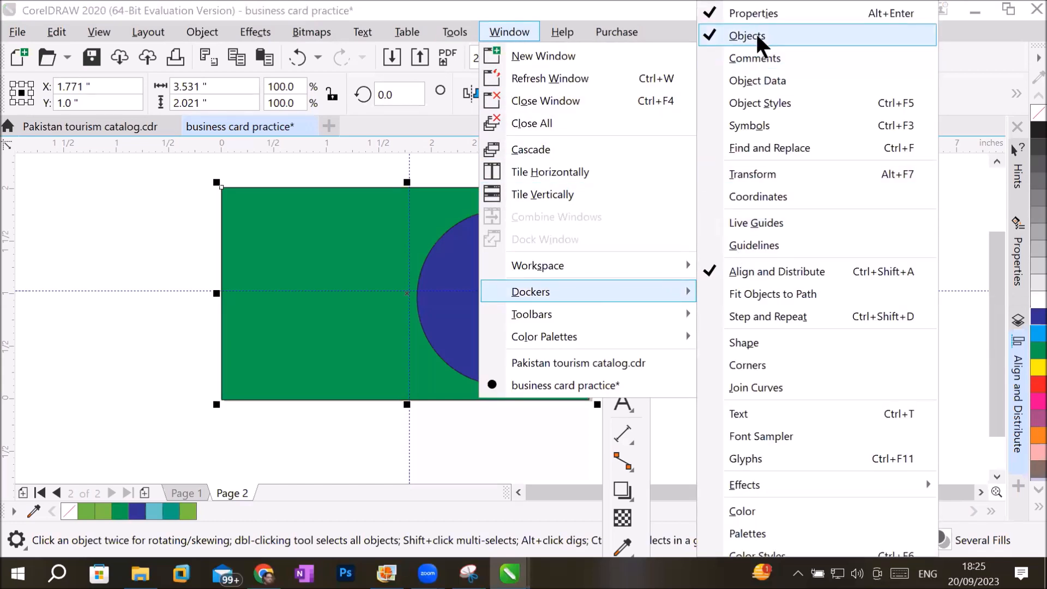
click(1001, 251)
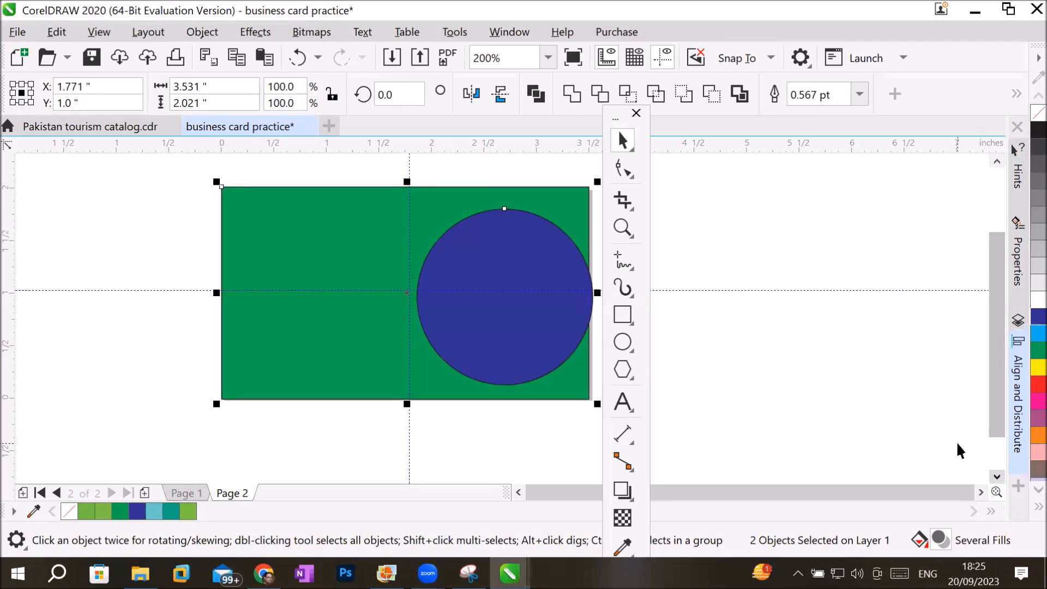
click(1016, 372)
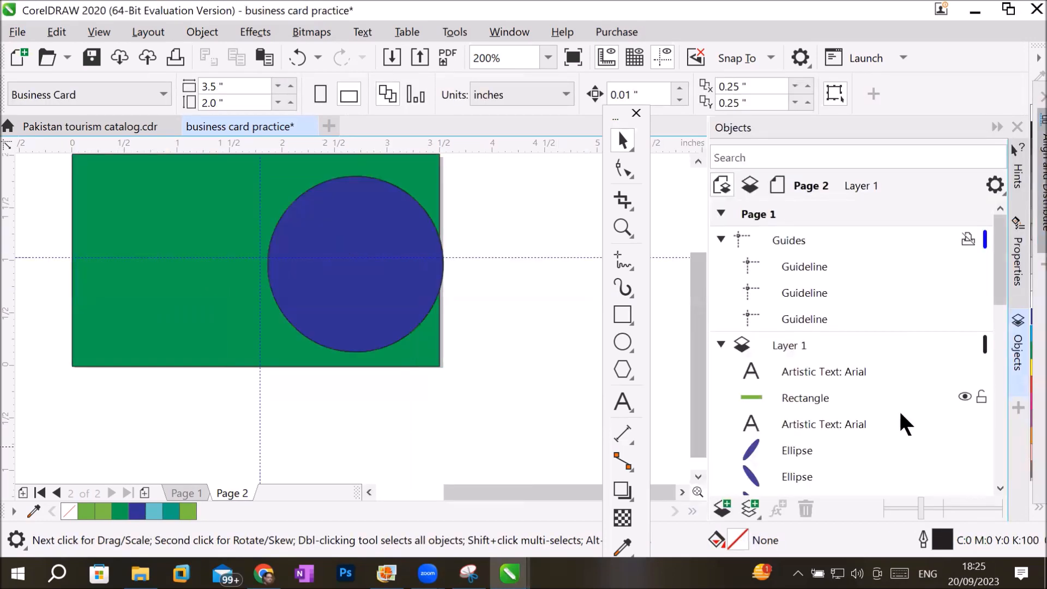
Select the green rectangle followed by the blue circle, close the Hints docker and reopen Align and Distribute.
click(162, 263)
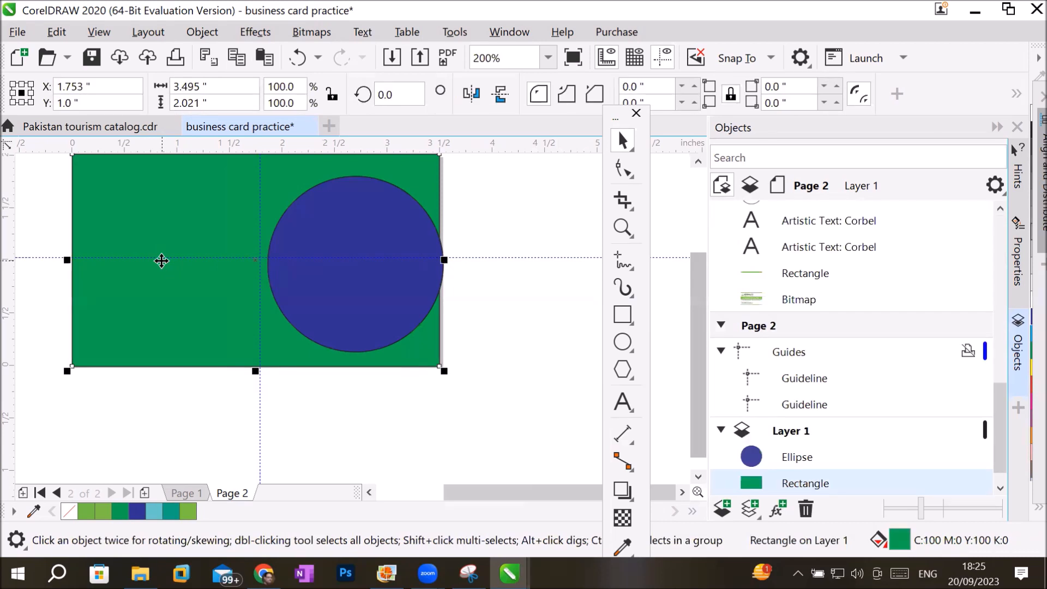
shift+click(810, 459)
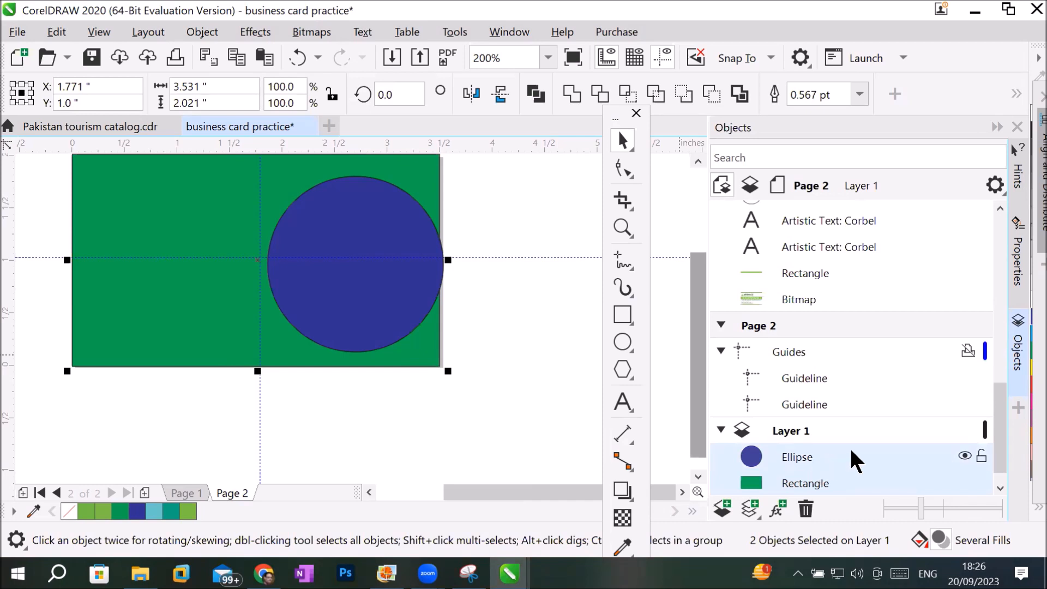
click(992, 127)
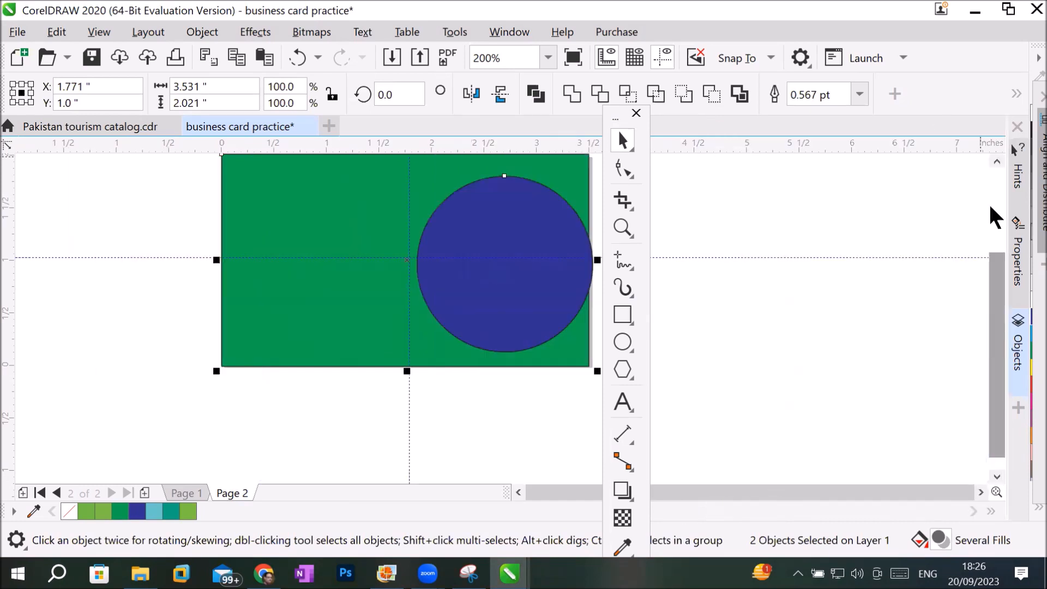
click(1017, 406)
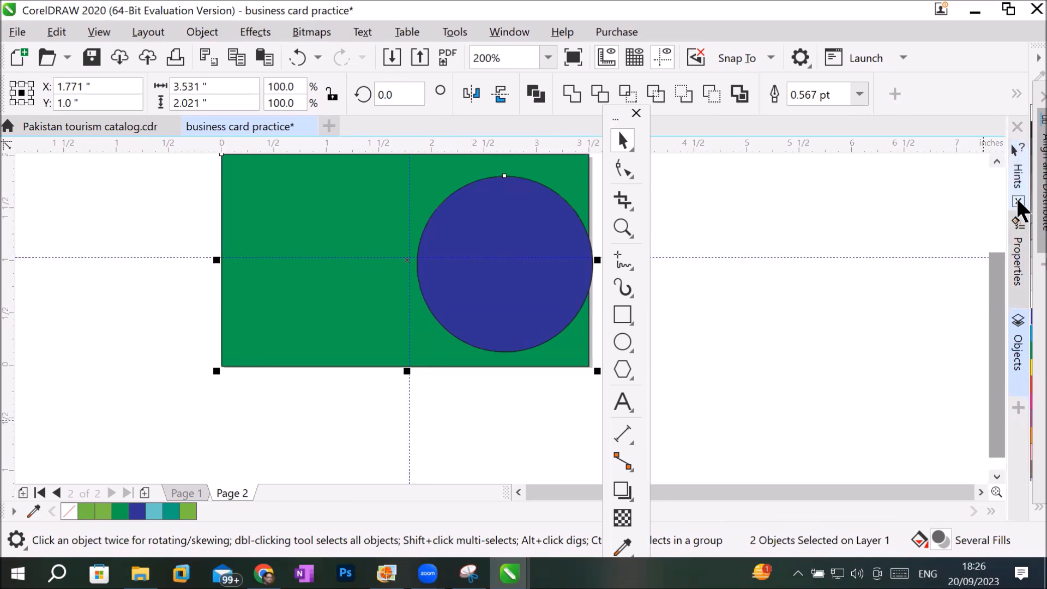
click(1018, 201)
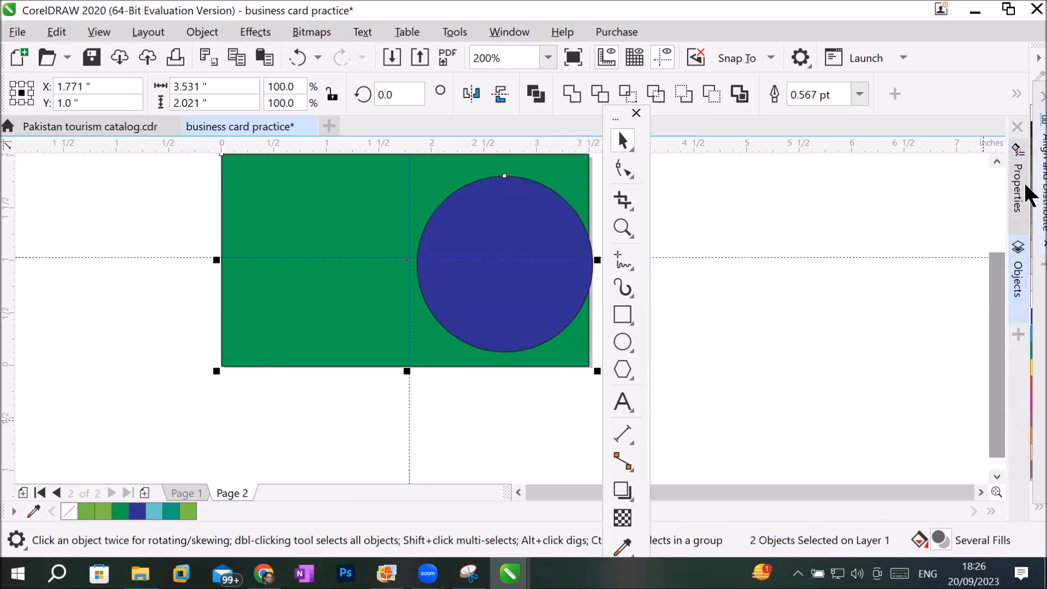
click(1041, 180)
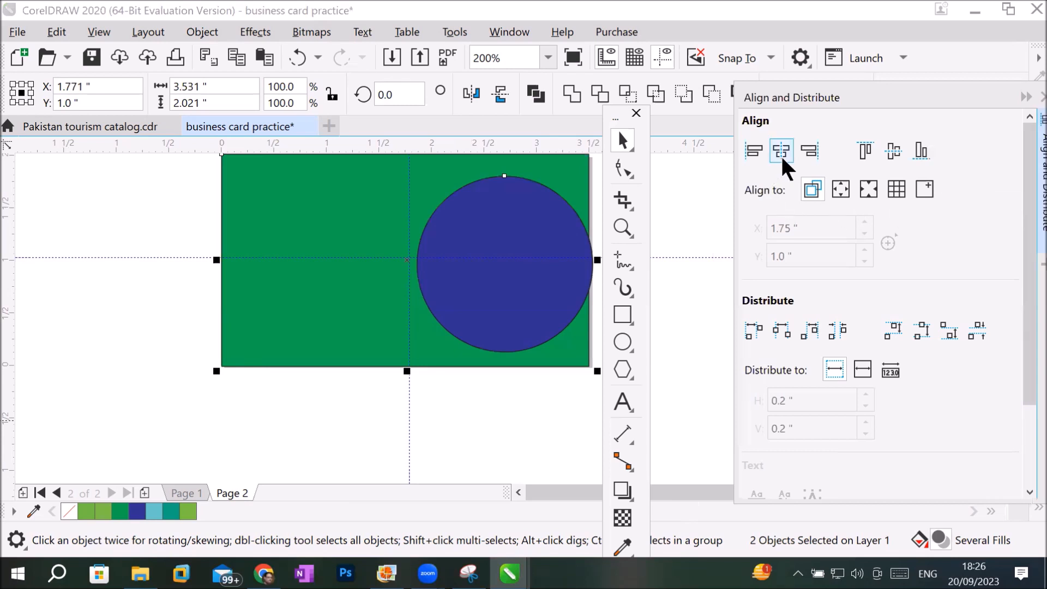
Try centering the green rectangle horizontally and vertically on the blue circle, and undo both alignments.
click(786, 152)
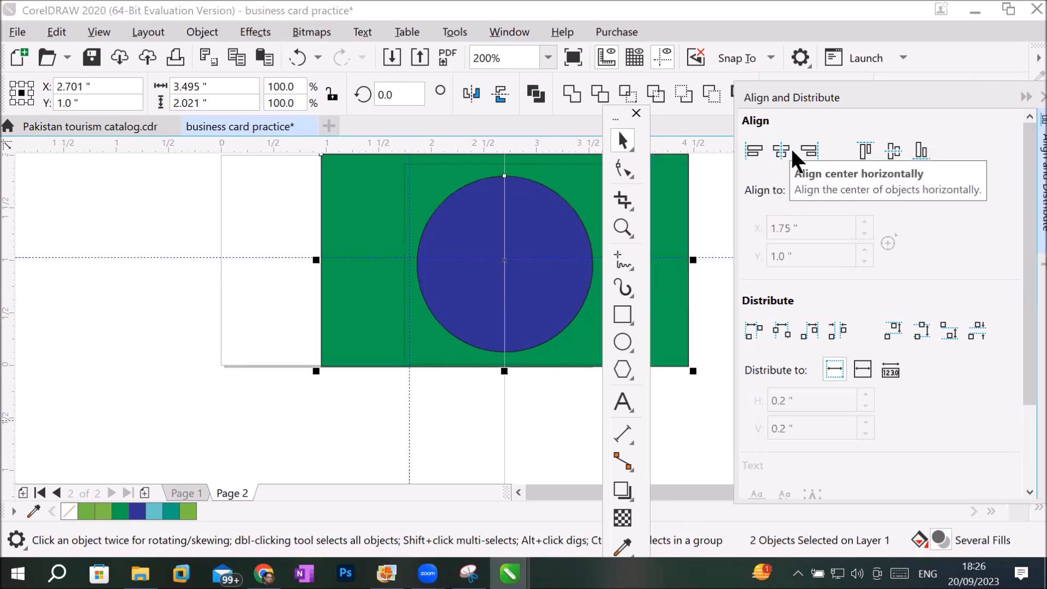
click(893, 152)
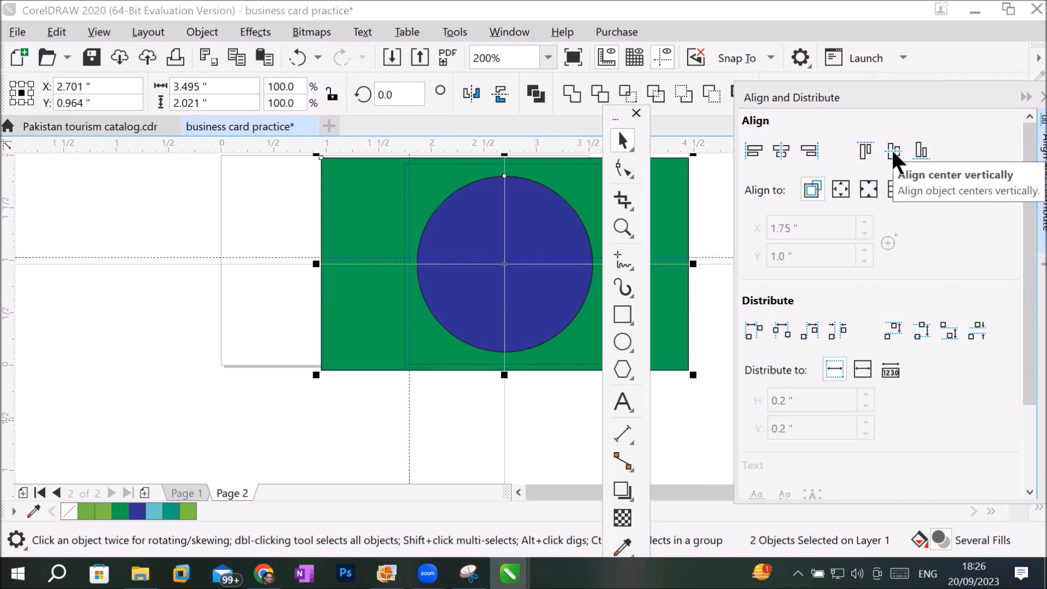
key(ctrl+z)
key(ctrl+z)
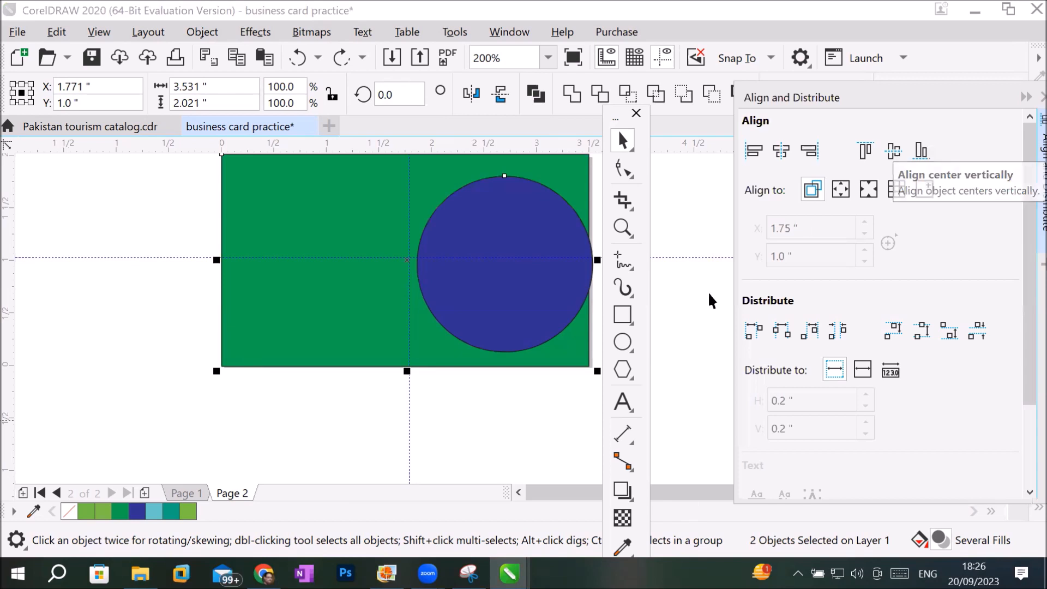
Reselect the blue circle first and the green rectangle last, and center the circle horizontally and vertically on the rectangle.
click(427, 421)
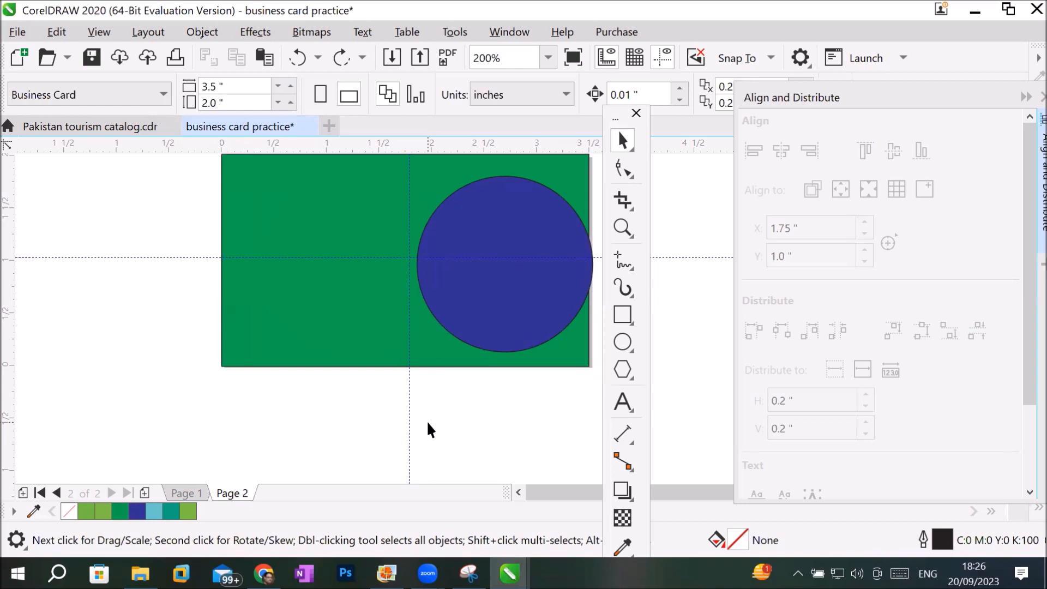
click(537, 245)
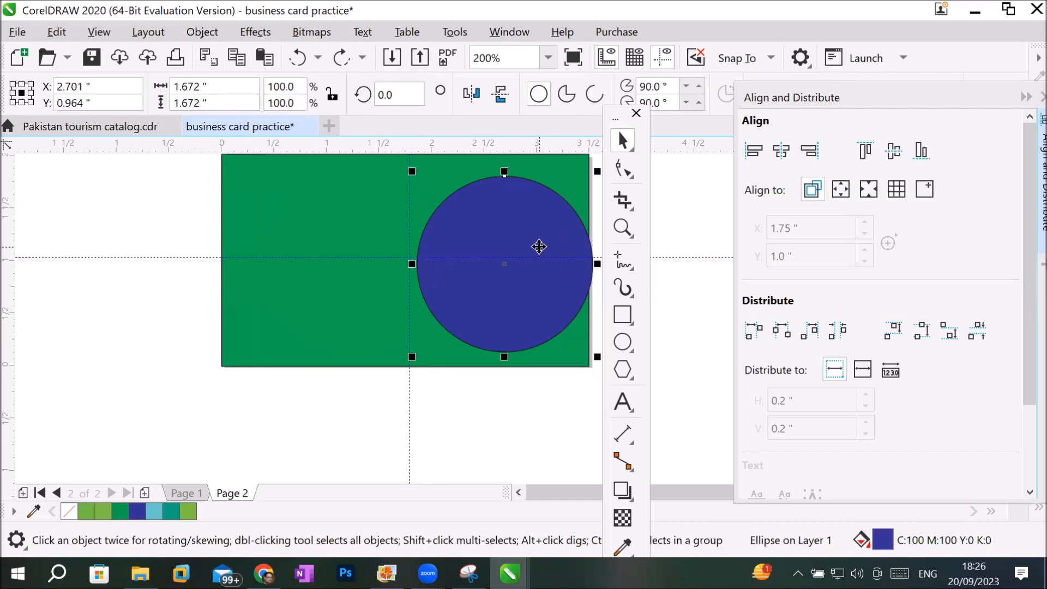
shift+click(262, 245)
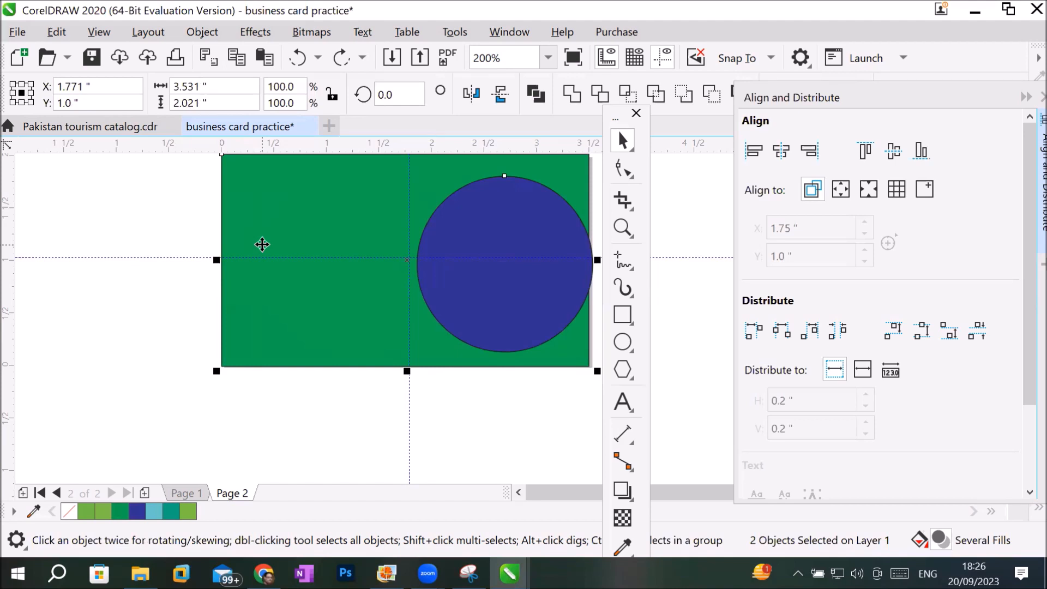
click(777, 147)
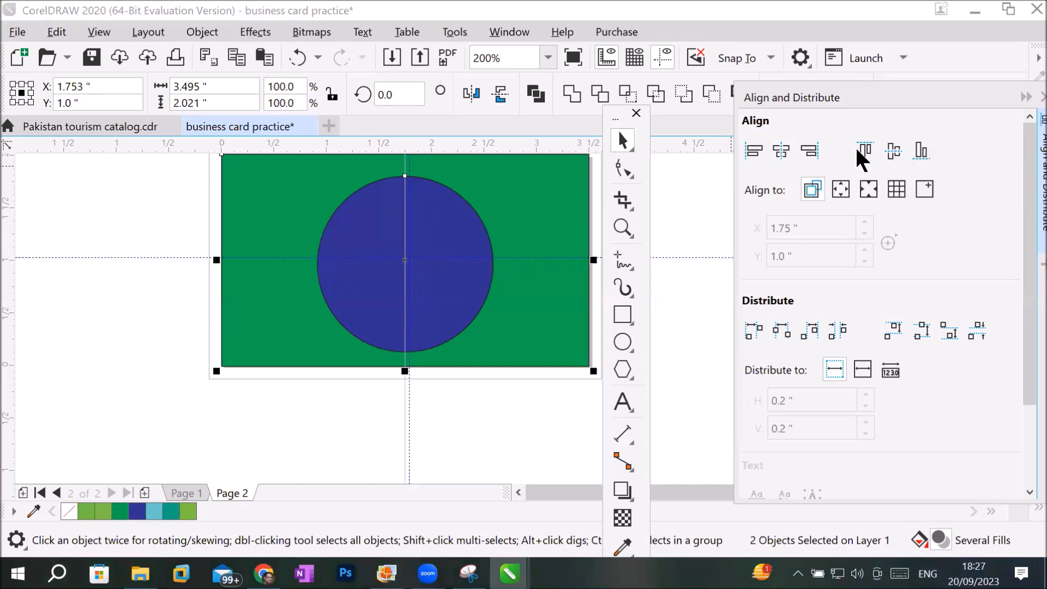
click(893, 150)
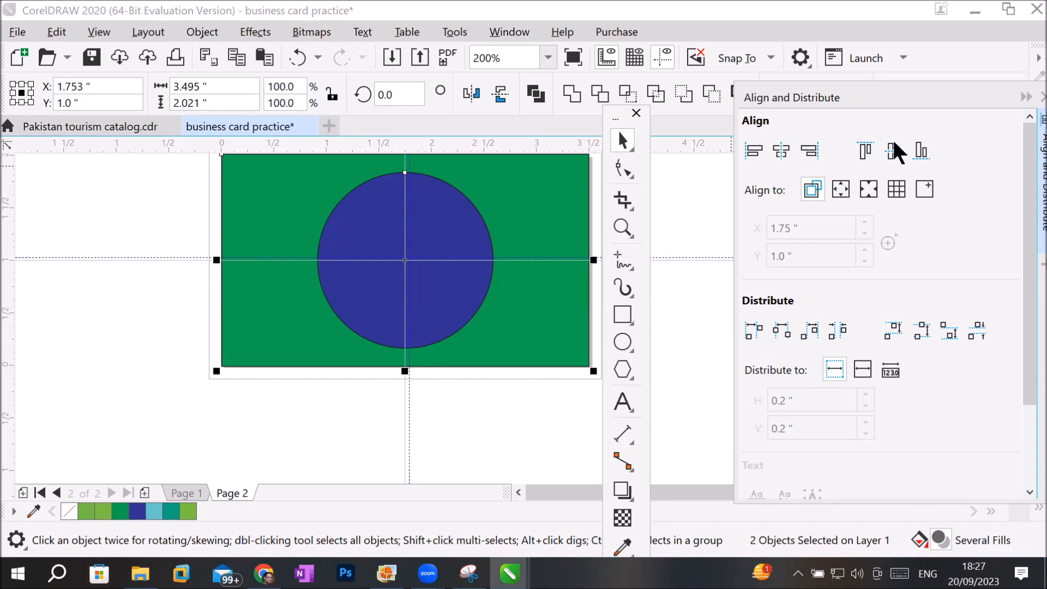
click(440, 421)
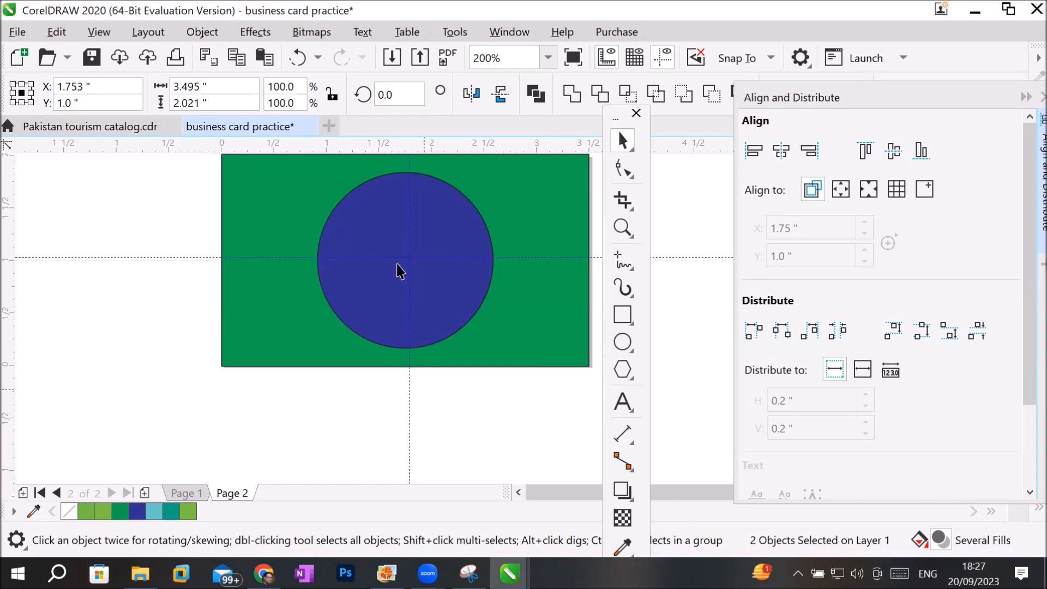
Move the blue circle partly past the green rectangle's left edge and select the rectangle first, the circle last.
drag(371, 261, 173, 327)
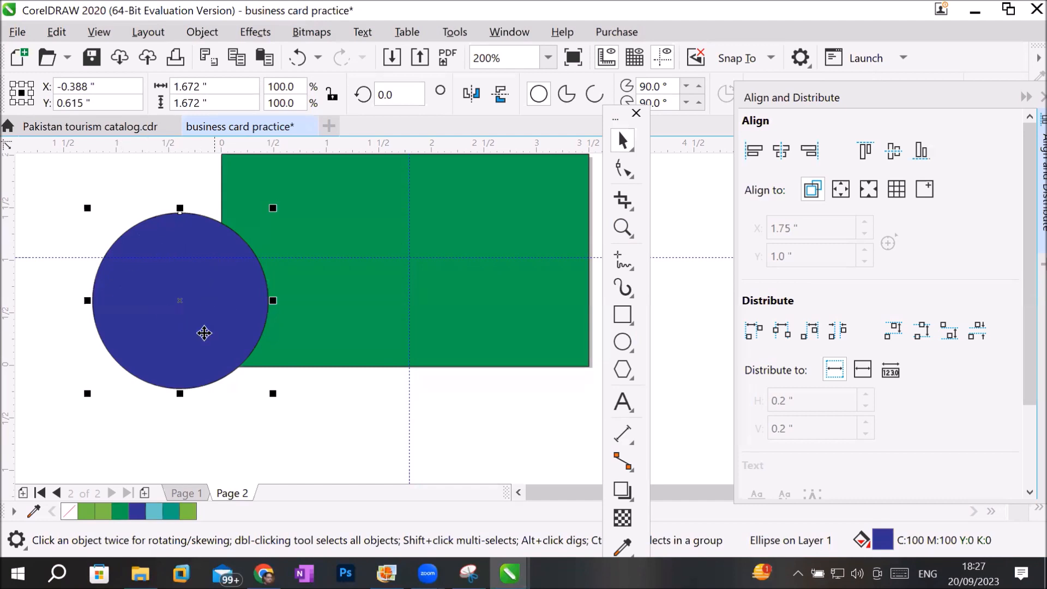
shift+click(534, 254)
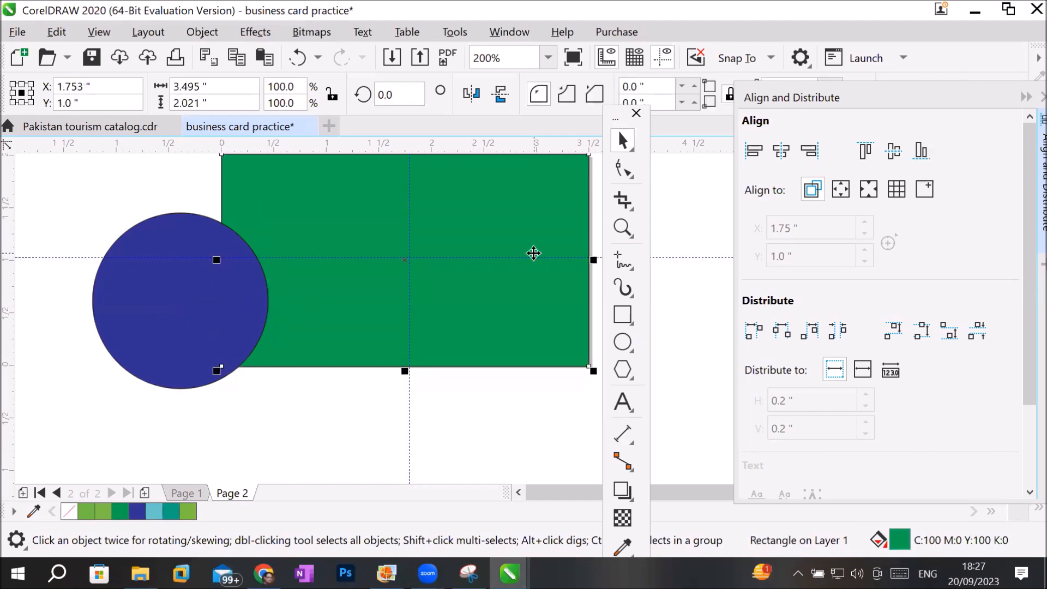
shift+click(136, 275)
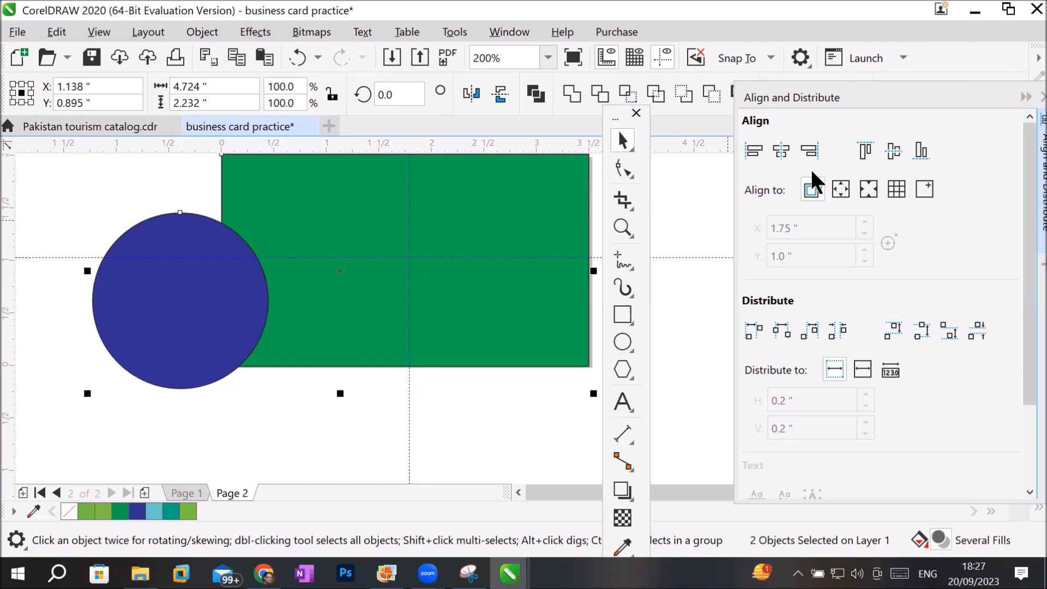
Try aligning both centers using the last-selected blue circle as the reference, and undo the horizontal and vertical alignment.
click(771, 148)
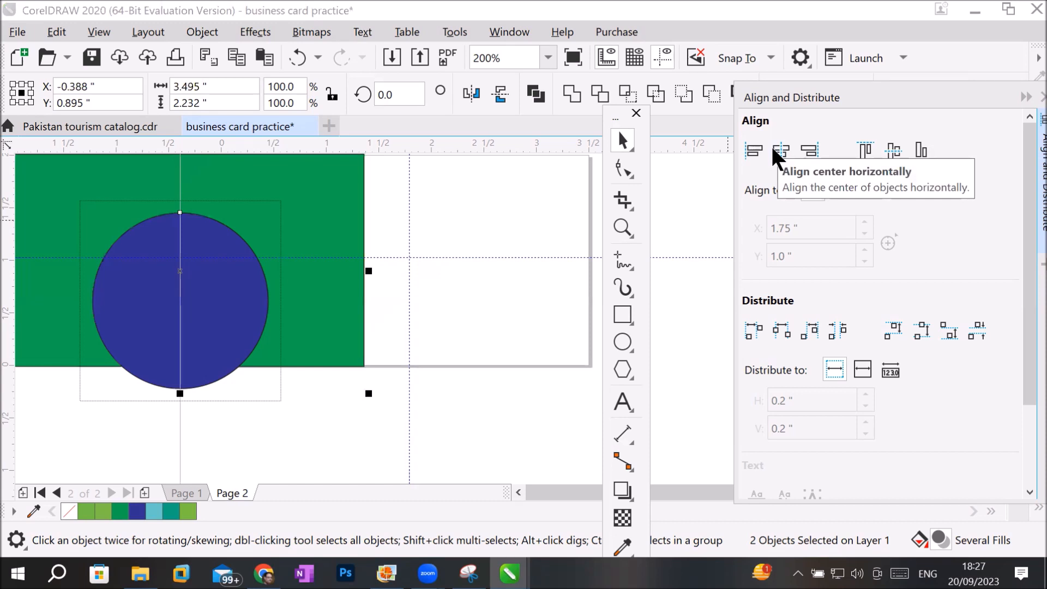
click(893, 158)
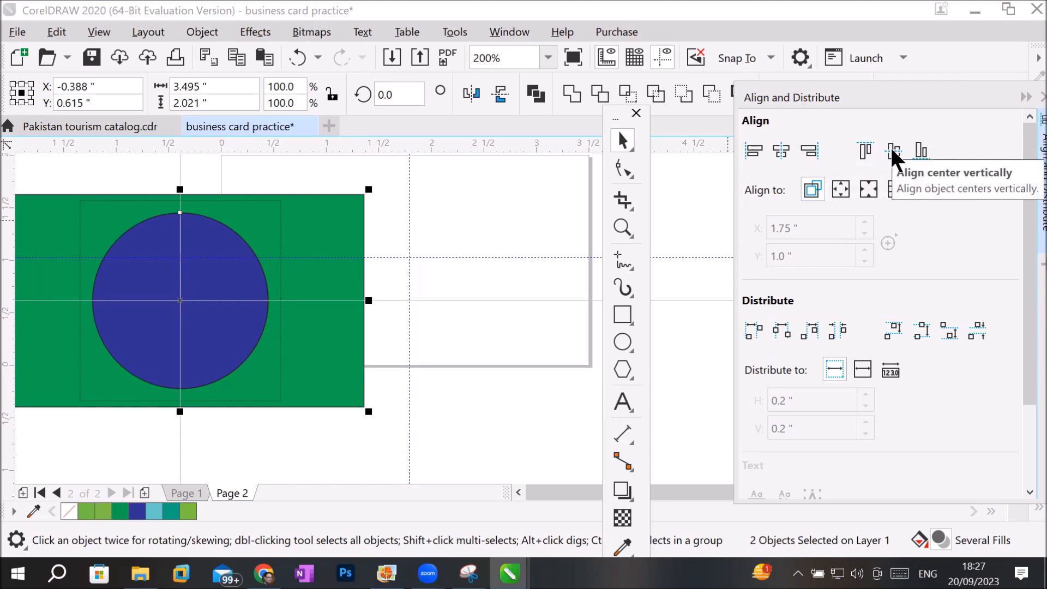
key(ctrl+z)
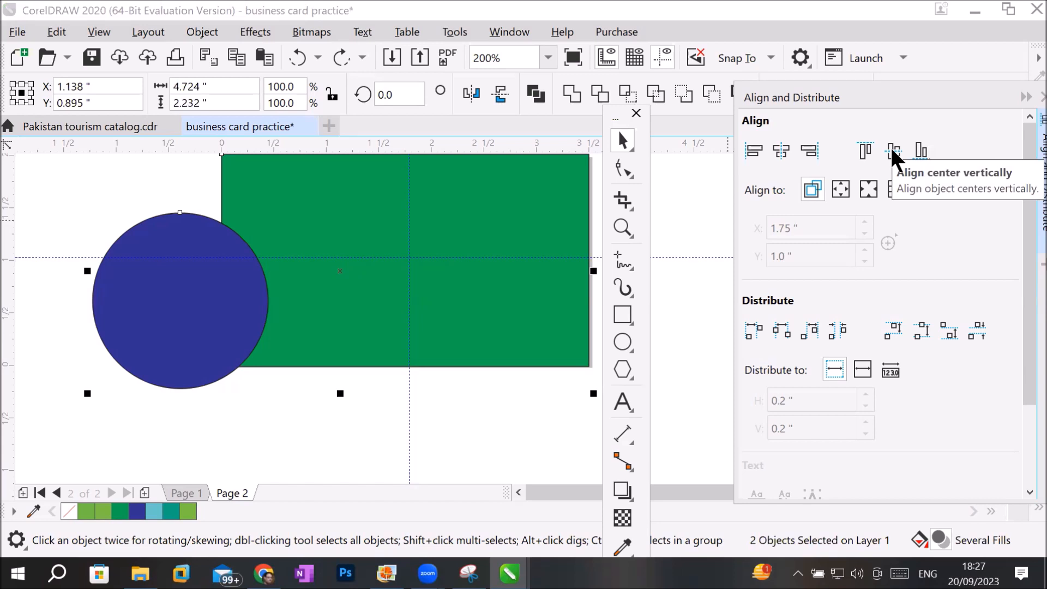
Center the blue circle horizontally and vertically on the last-selected green rectangle, and move it back partly past the rectangle's left edge.
click(431, 414)
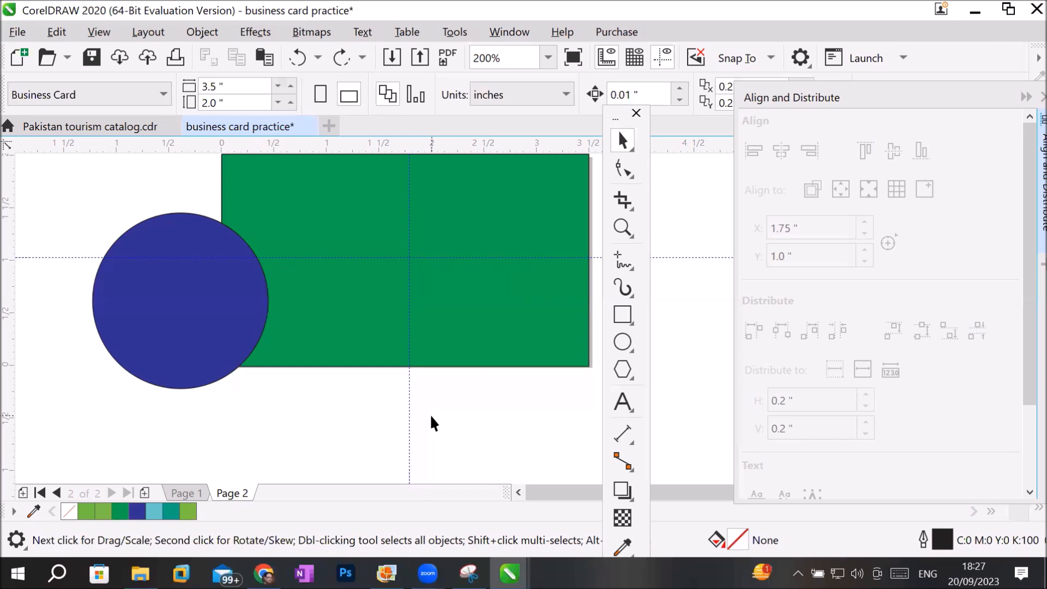
click(169, 284)
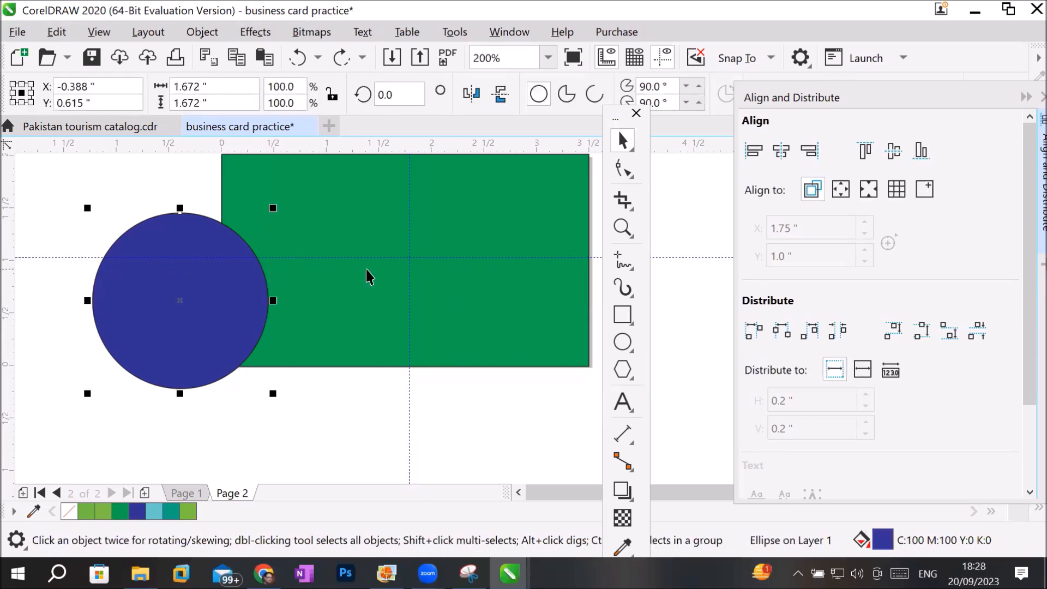
shift+click(516, 227)
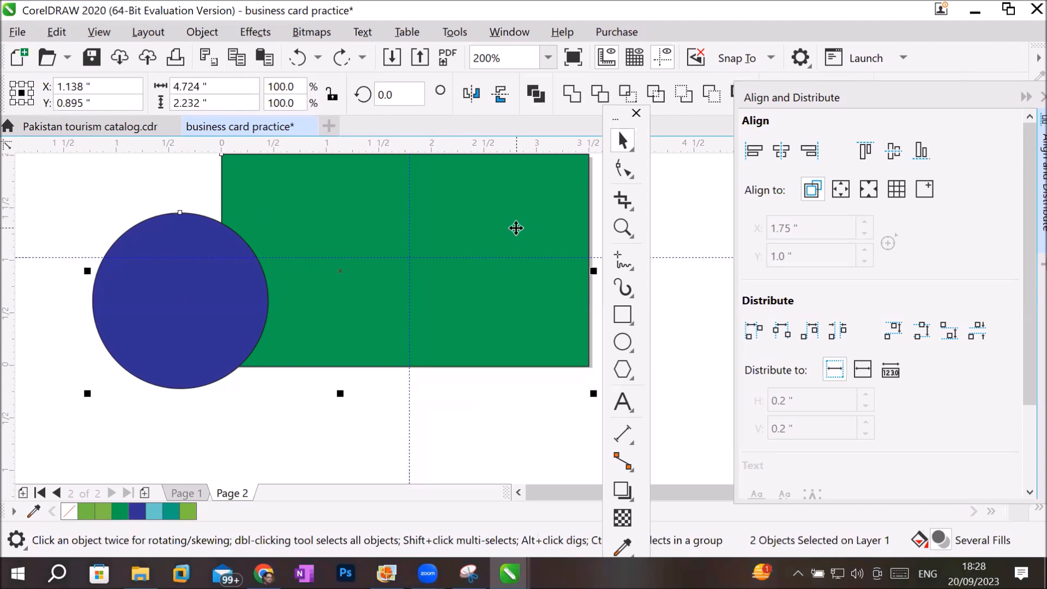
click(778, 149)
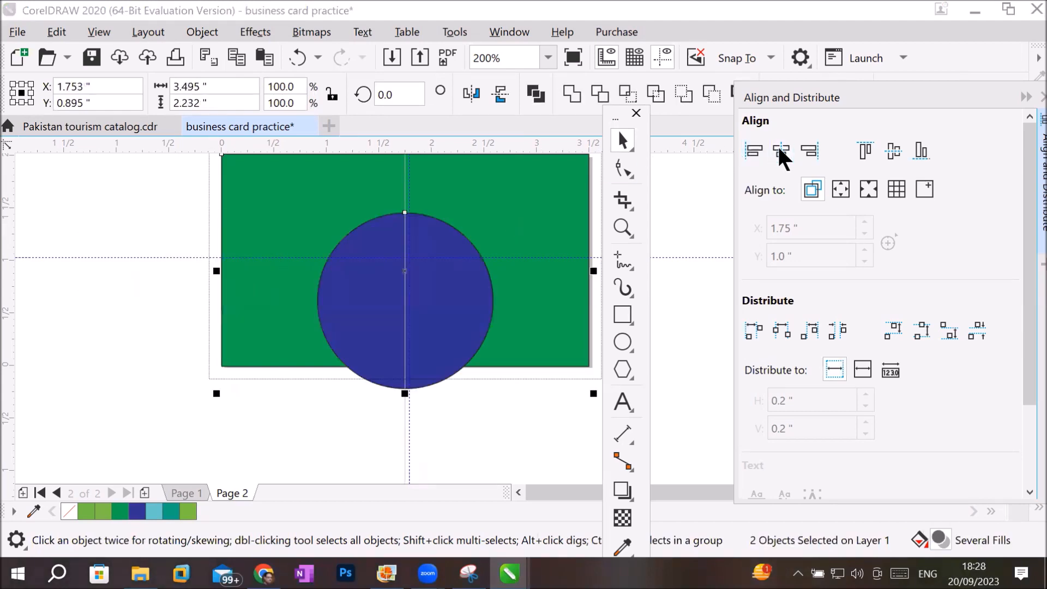
click(894, 151)
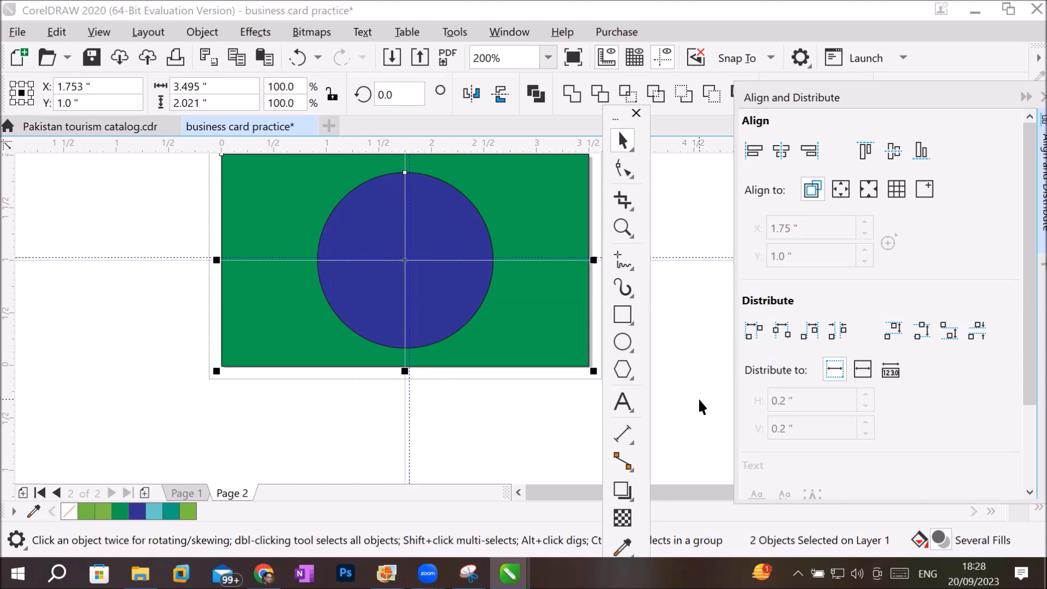
click(312, 457)
drag(420, 306, 164, 321)
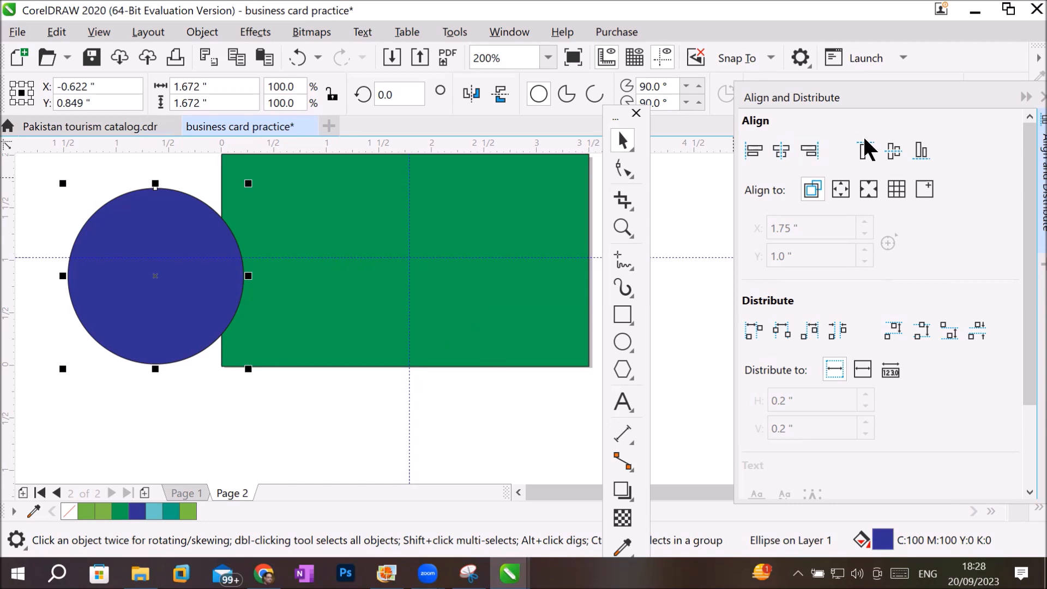
Collapse the Align and Distribute docker, show the Objects docker and make Page 1 the active page.
click(1024, 98)
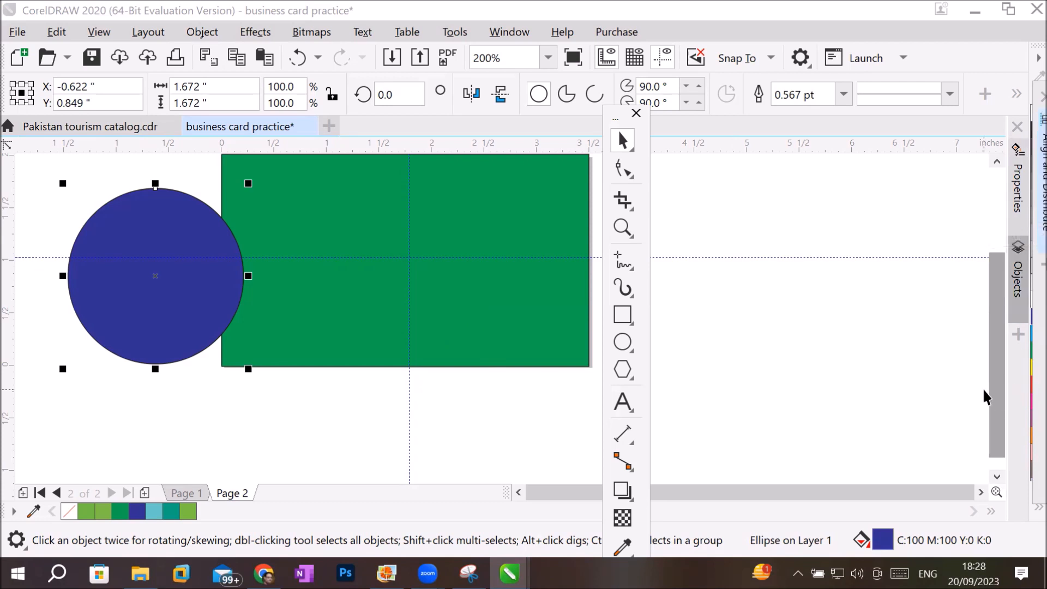
click(1023, 281)
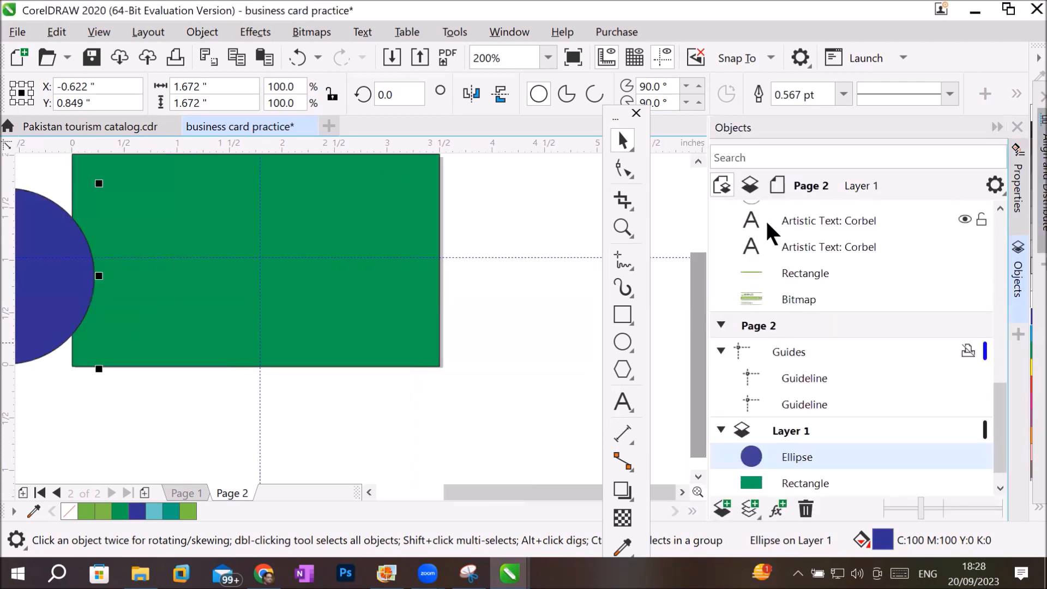
scroll(997, 236, up, 5)
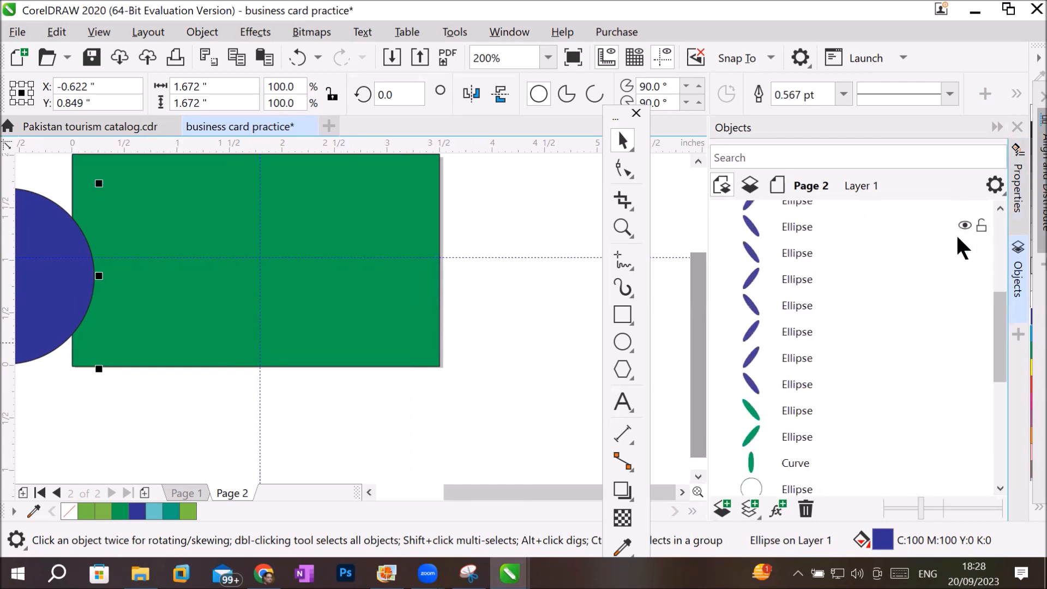
drag(998, 312, 1004, 233)
click(768, 213)
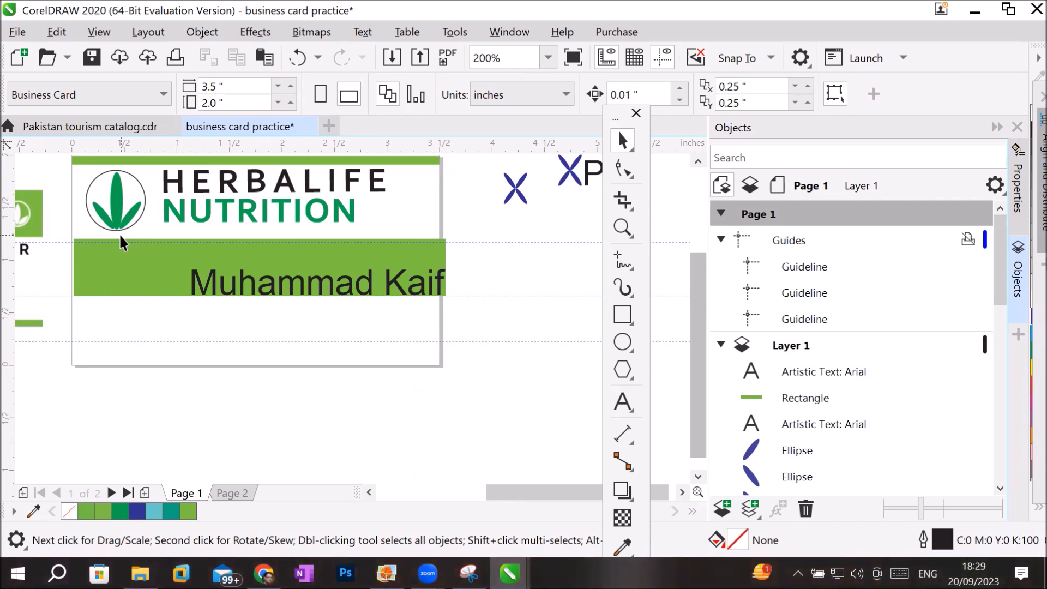
Group the Page 1 logo's outline circle, central green curve and two green ellipses.
drag(1001, 286, 1004, 421)
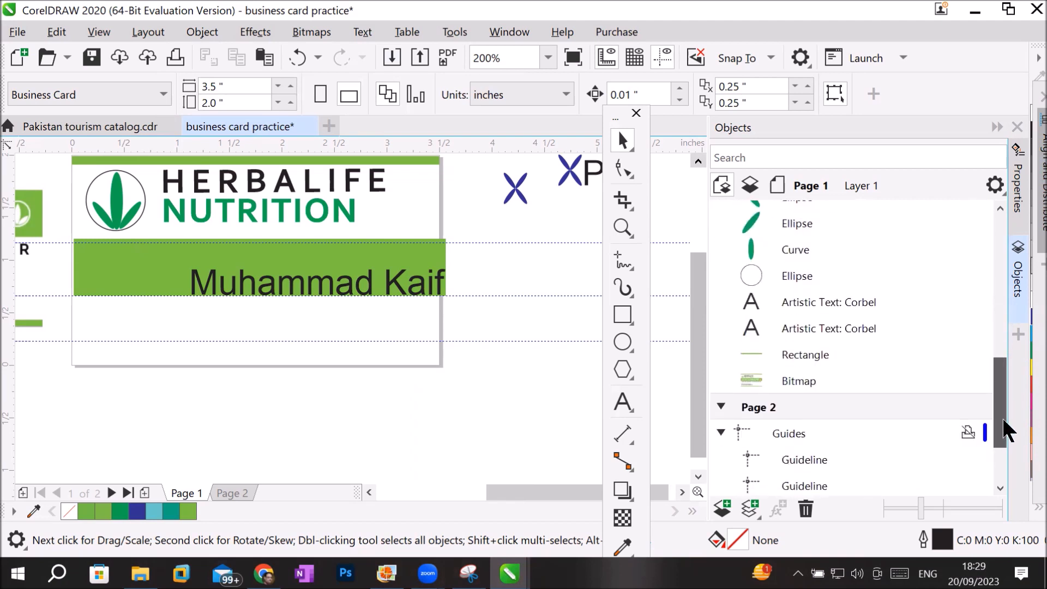
drag(1000, 404, 1003, 364)
click(789, 381)
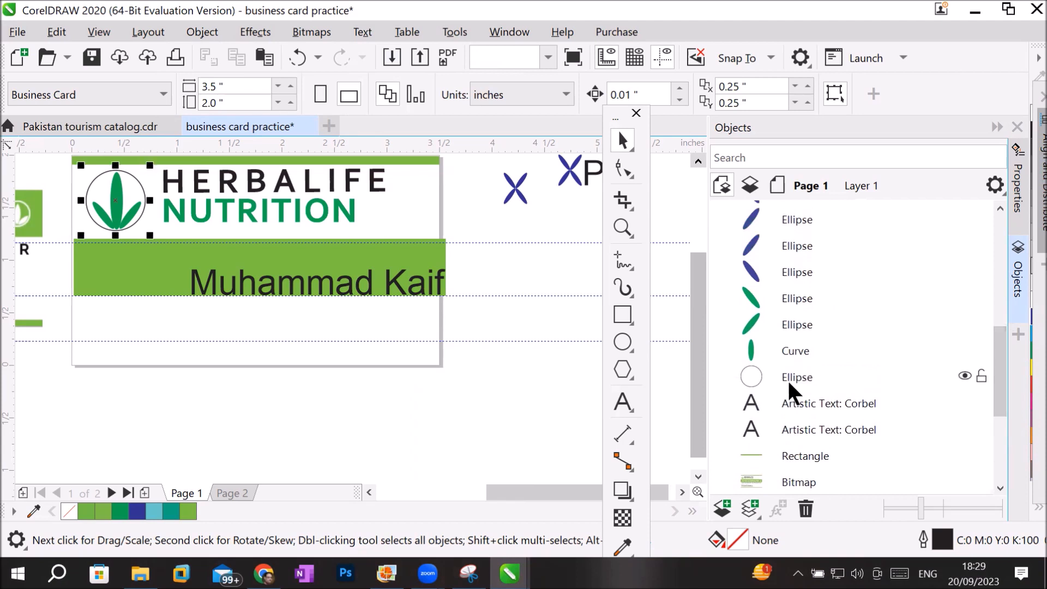
shift+click(800, 349)
shift+click(806, 322)
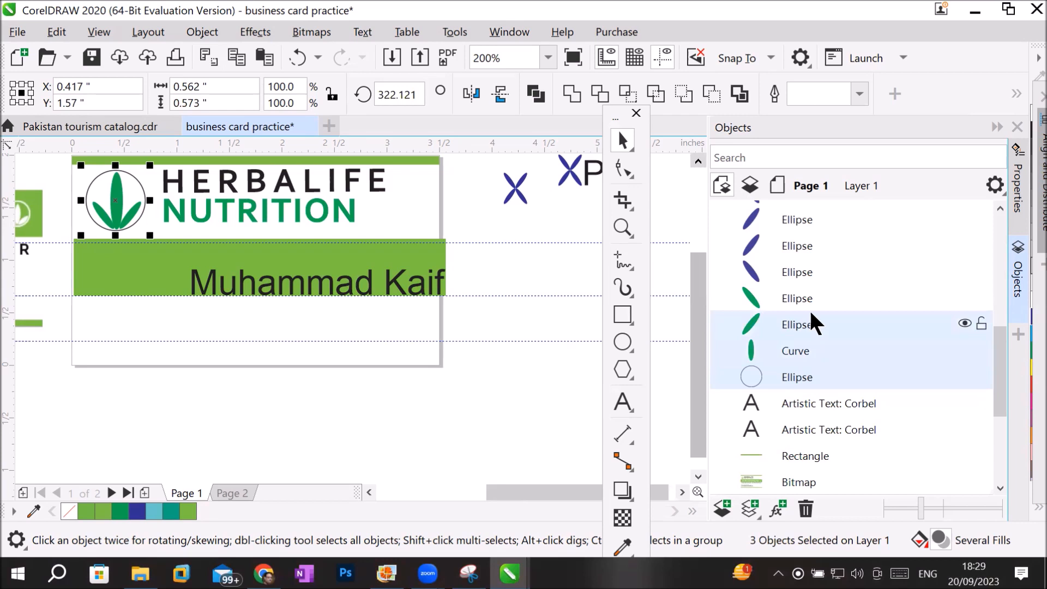
shift+click(813, 297)
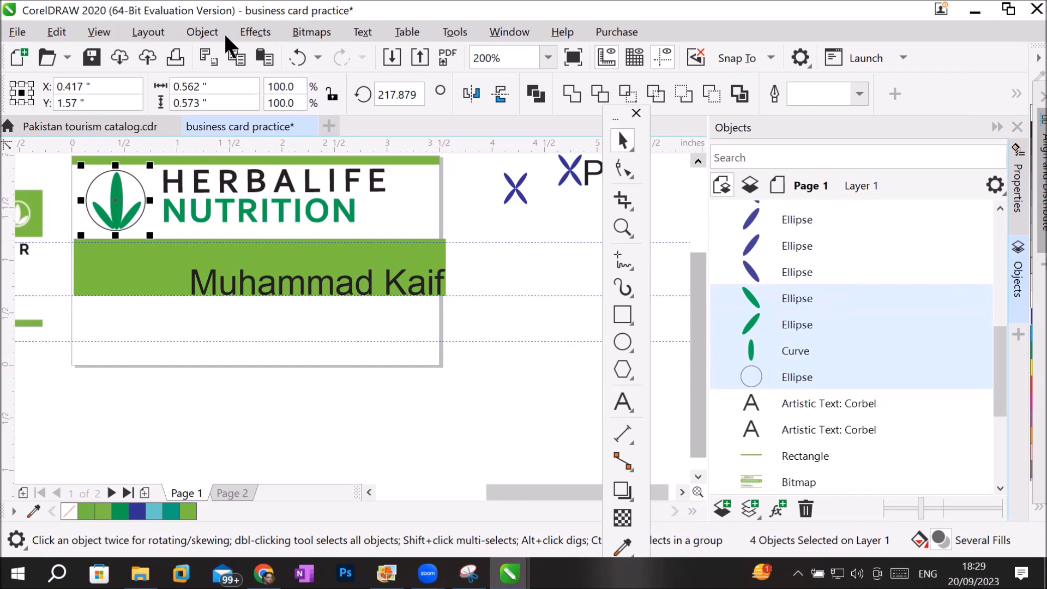
click(185, 31)
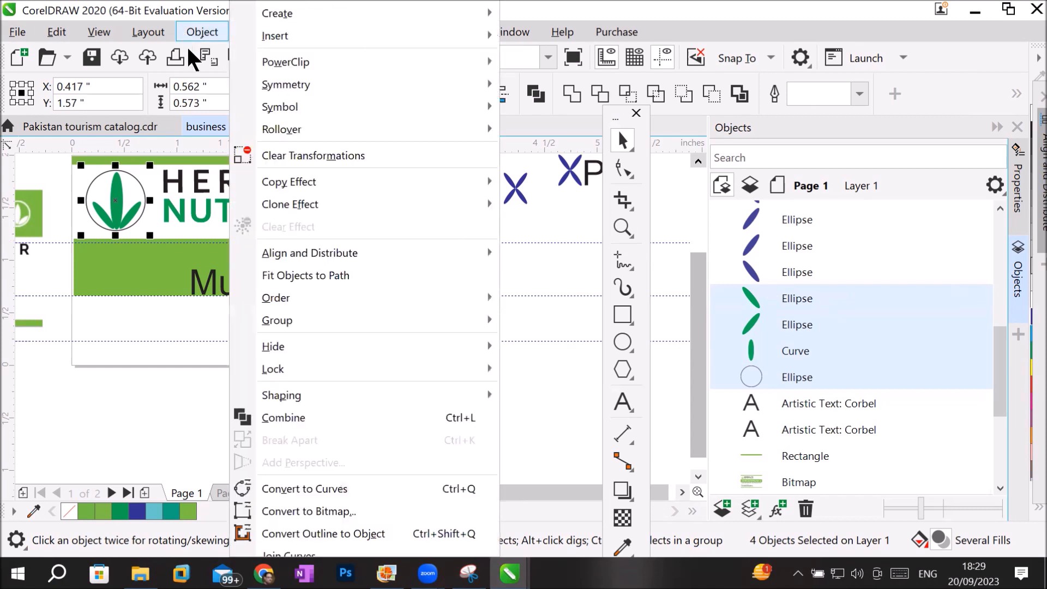
mouse_move(358, 321)
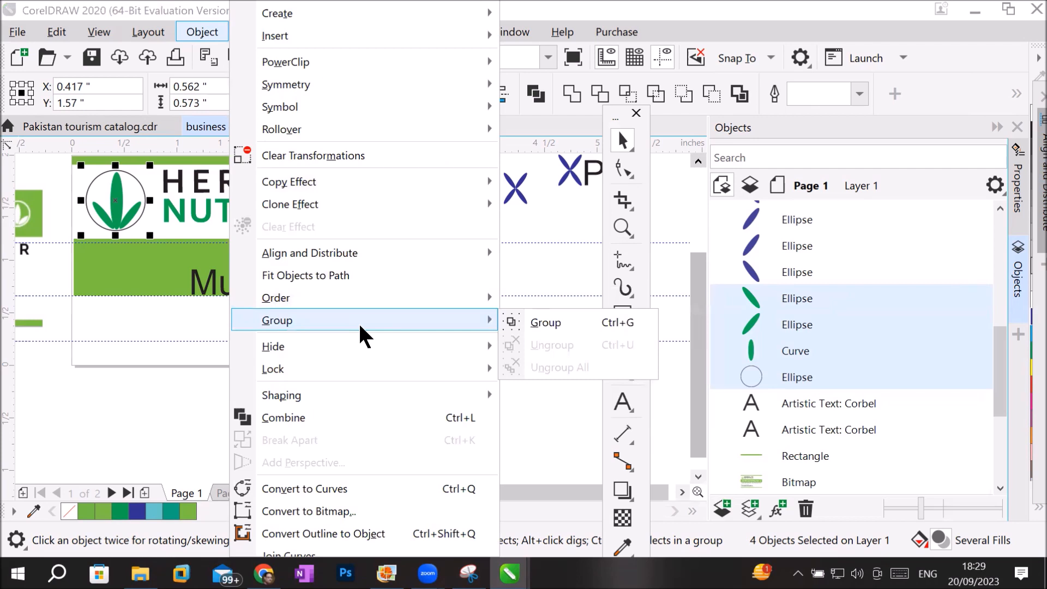
click(560, 319)
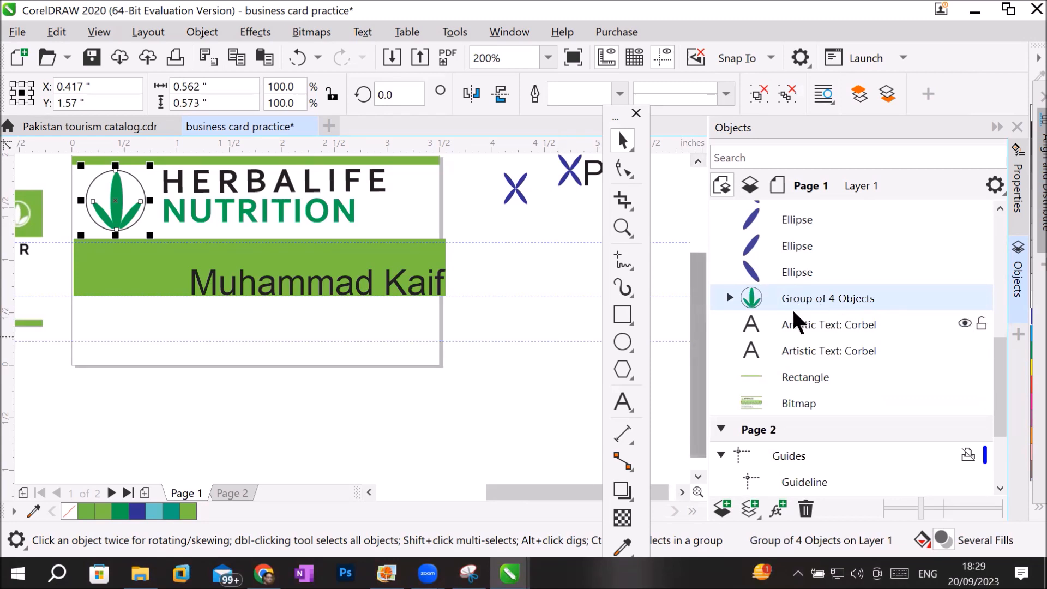
Examine the contents of the new logo group and rename the group LOGO.
click(729, 297)
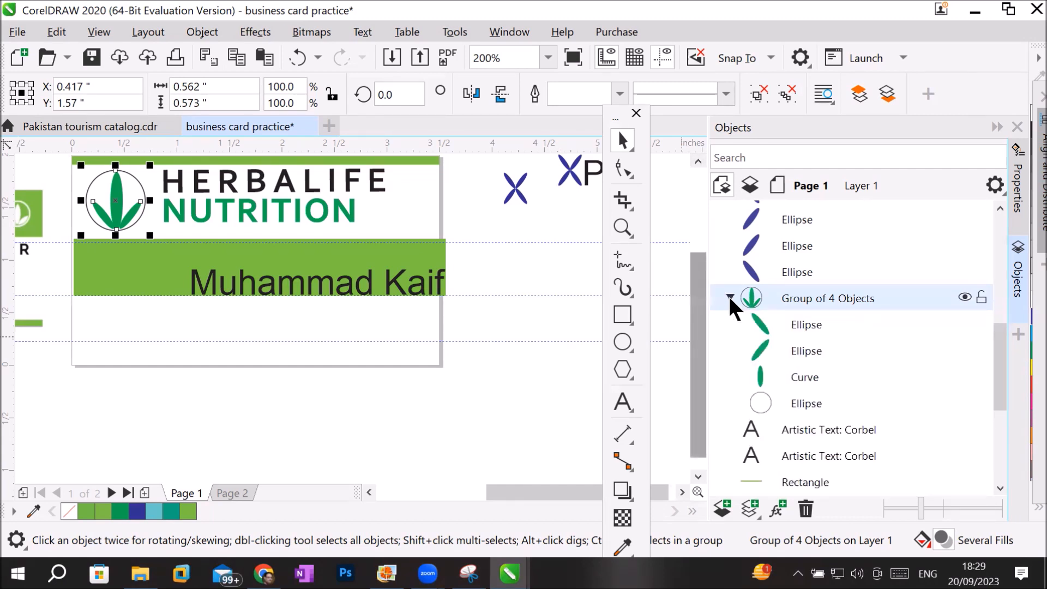
click(729, 296)
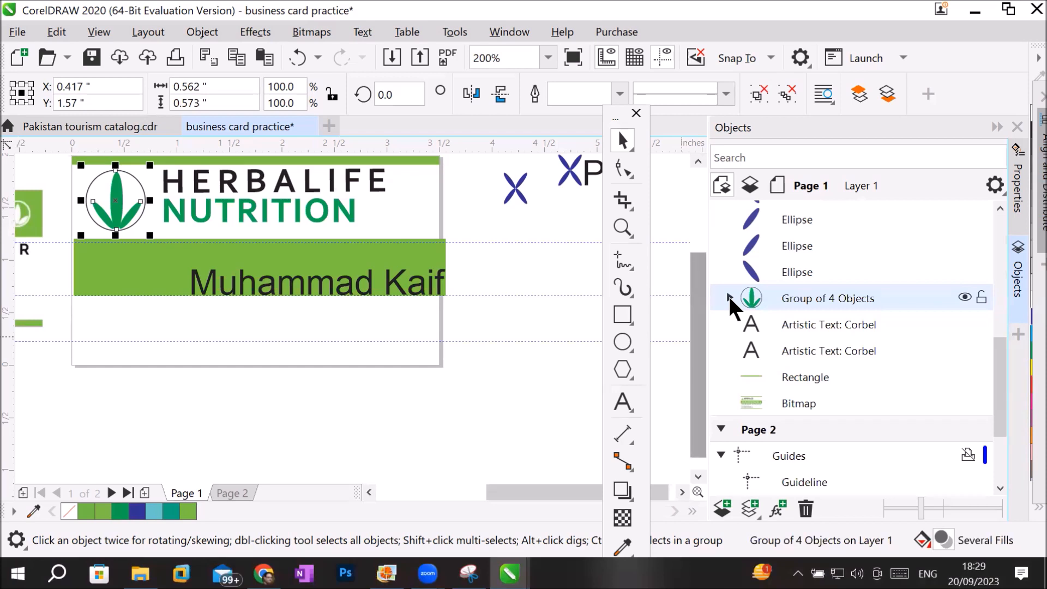
click(729, 297)
click(729, 297)
double_click(796, 297)
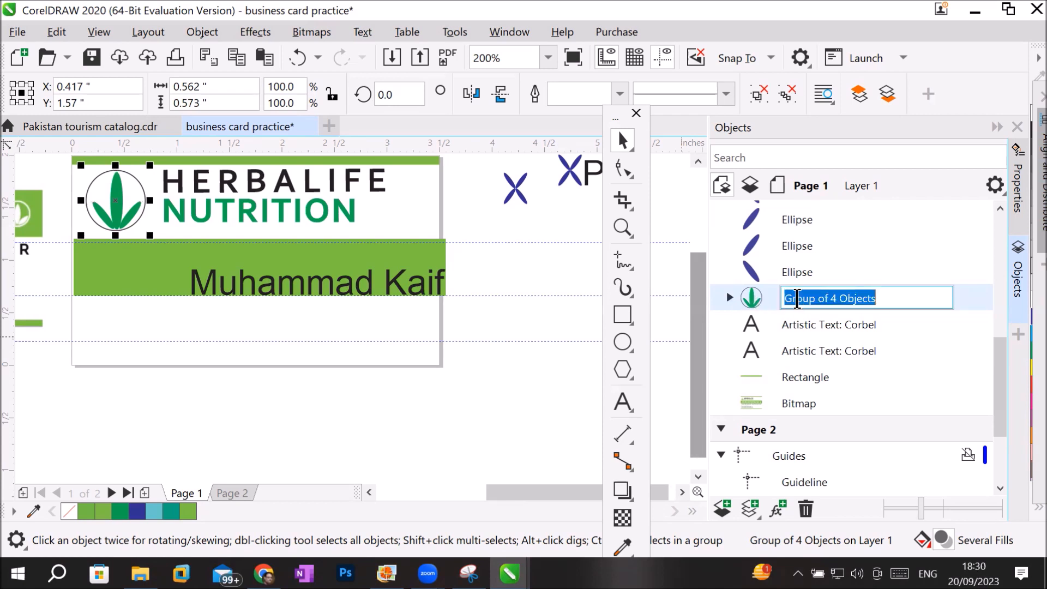
text(LOGO)
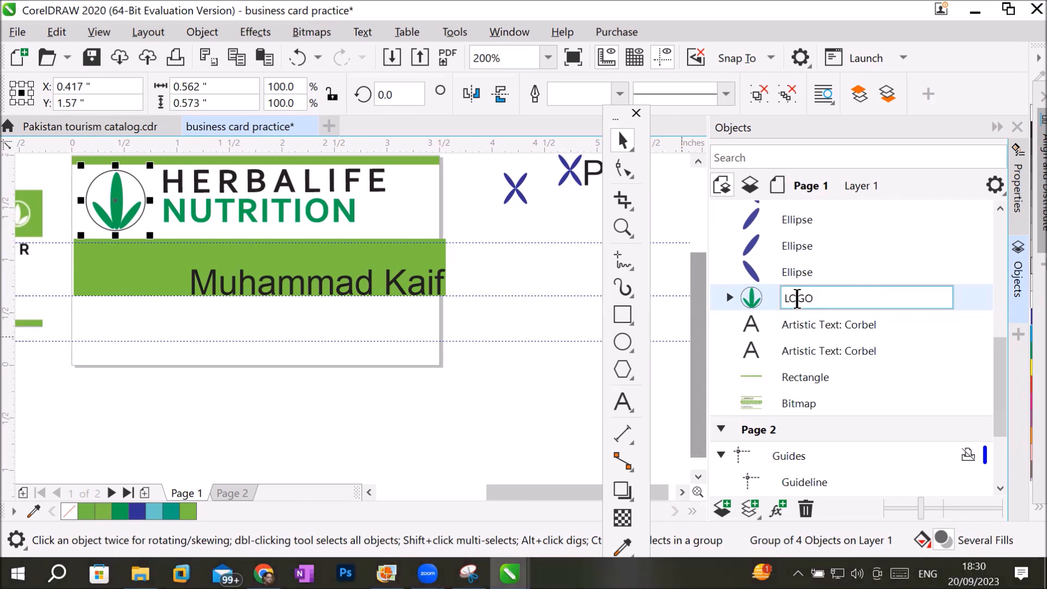
key(Return)
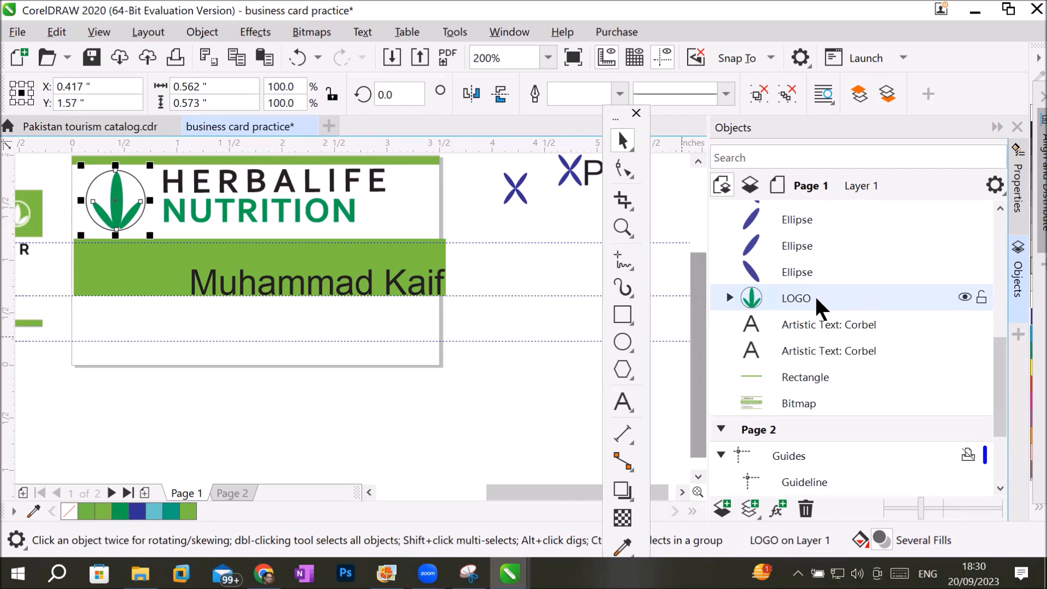
Copy the LOGO group from Page 1 and paste it into Layer 1 of Page 2.
right_click(804, 295)
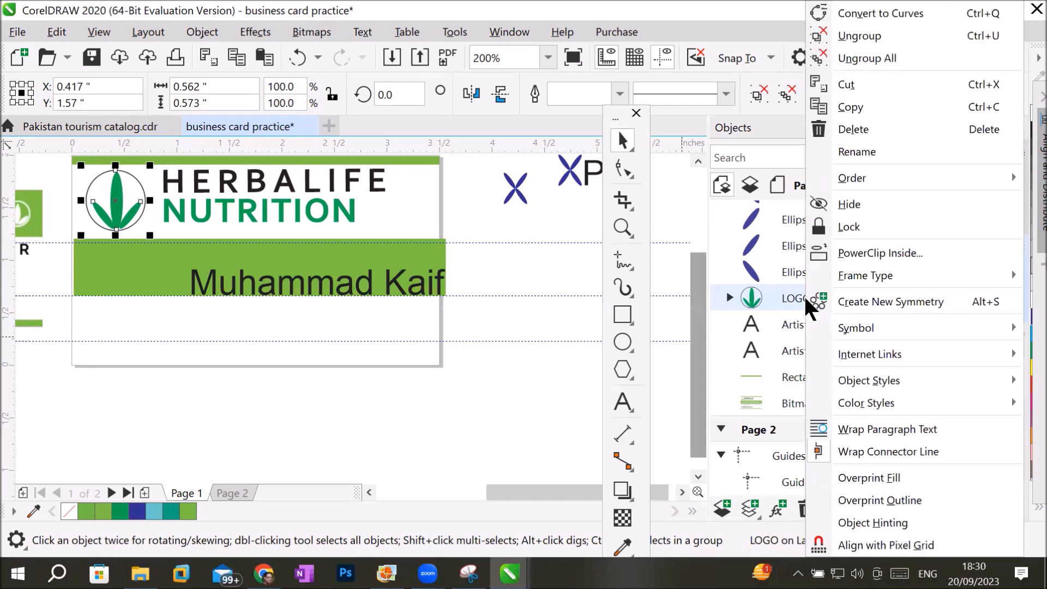
click(852, 114)
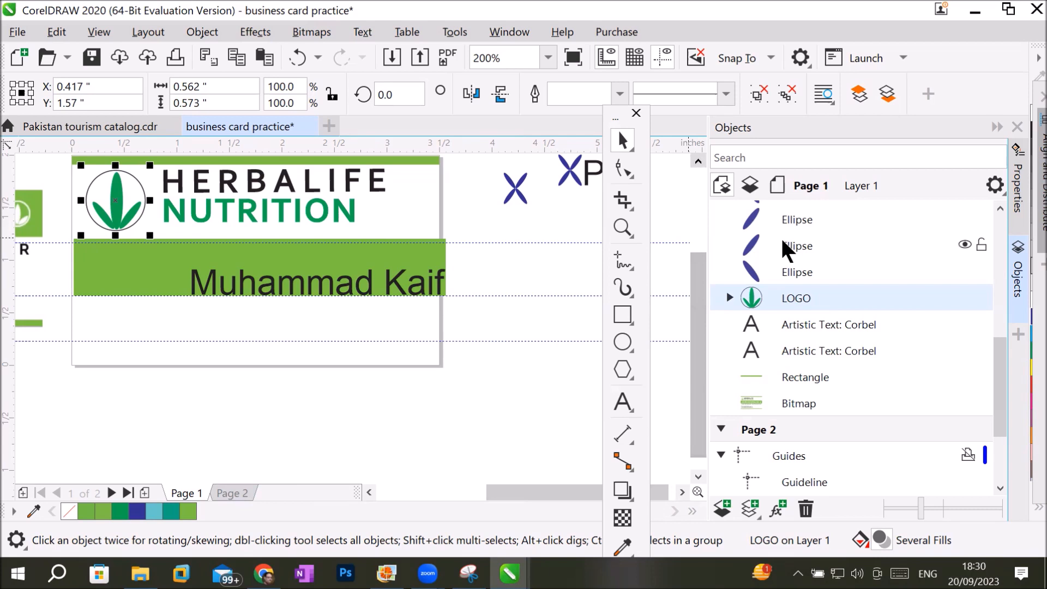
drag(1000, 357, 1002, 369)
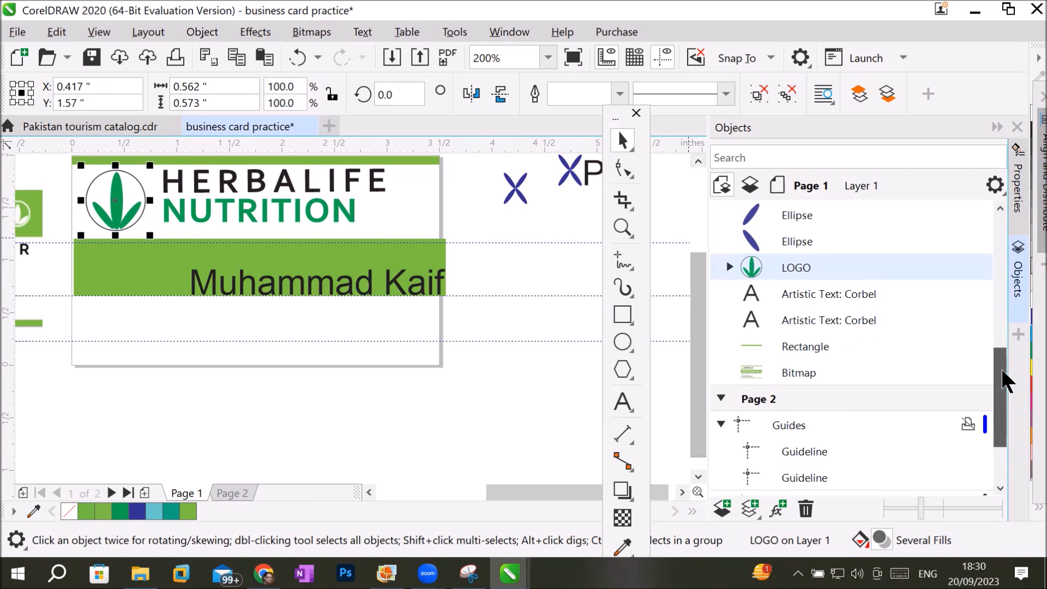
click(753, 407)
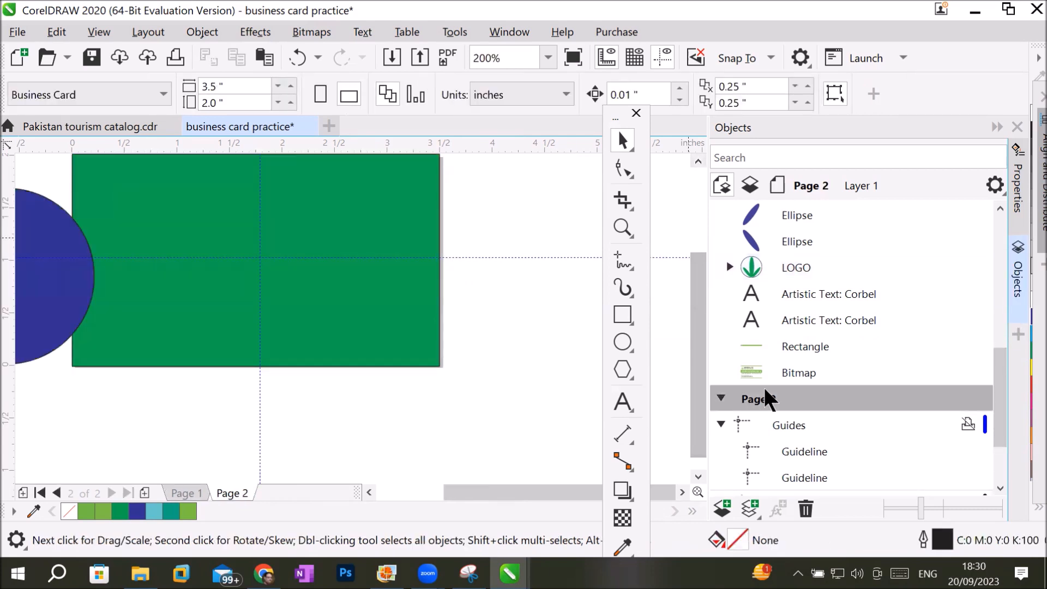
drag(1000, 410, 1006, 456)
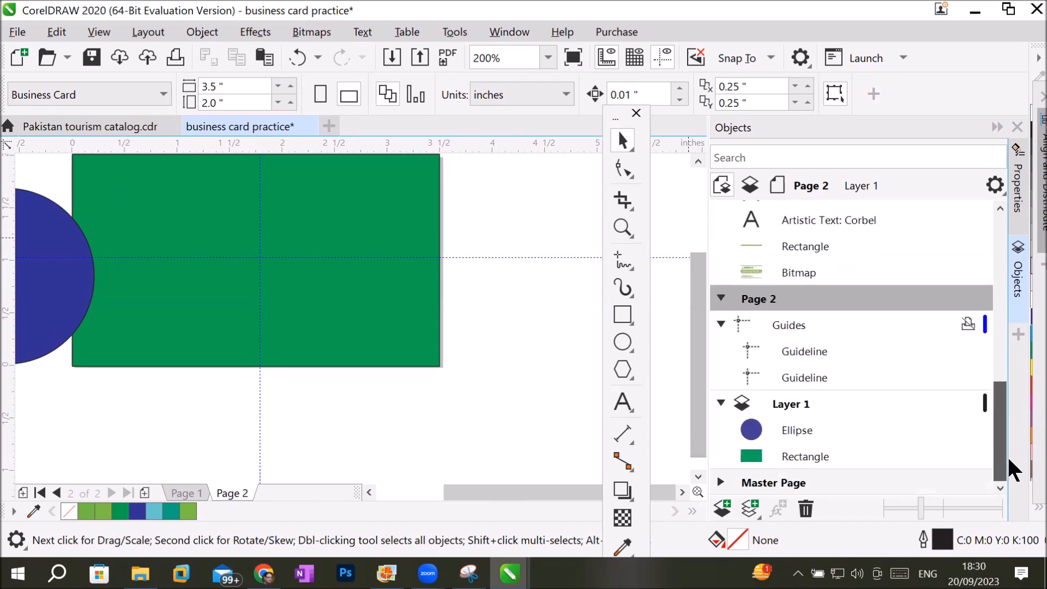
click(783, 408)
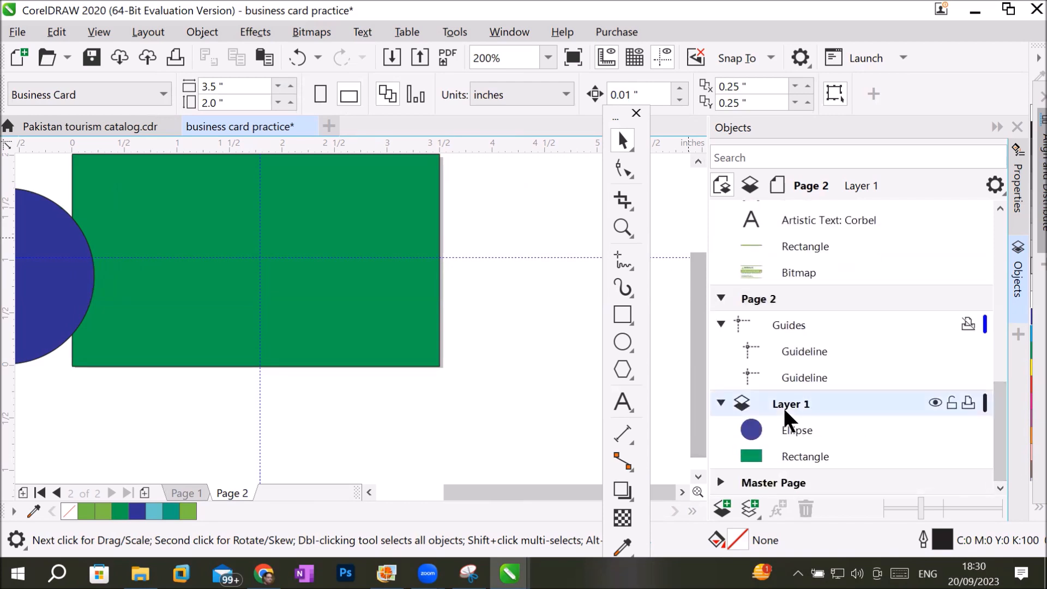
right_click(786, 403)
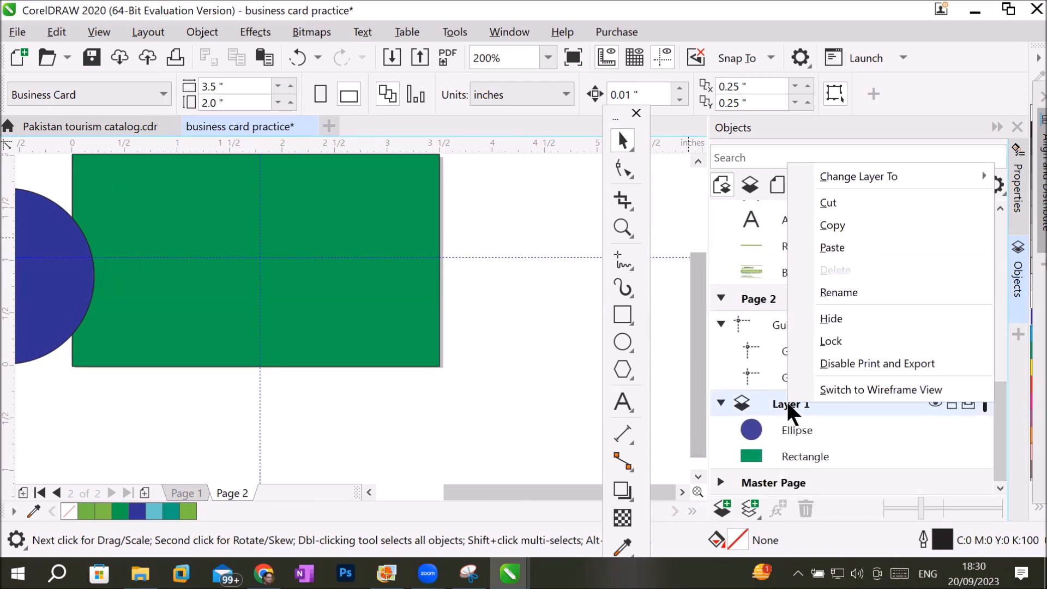
click(850, 261)
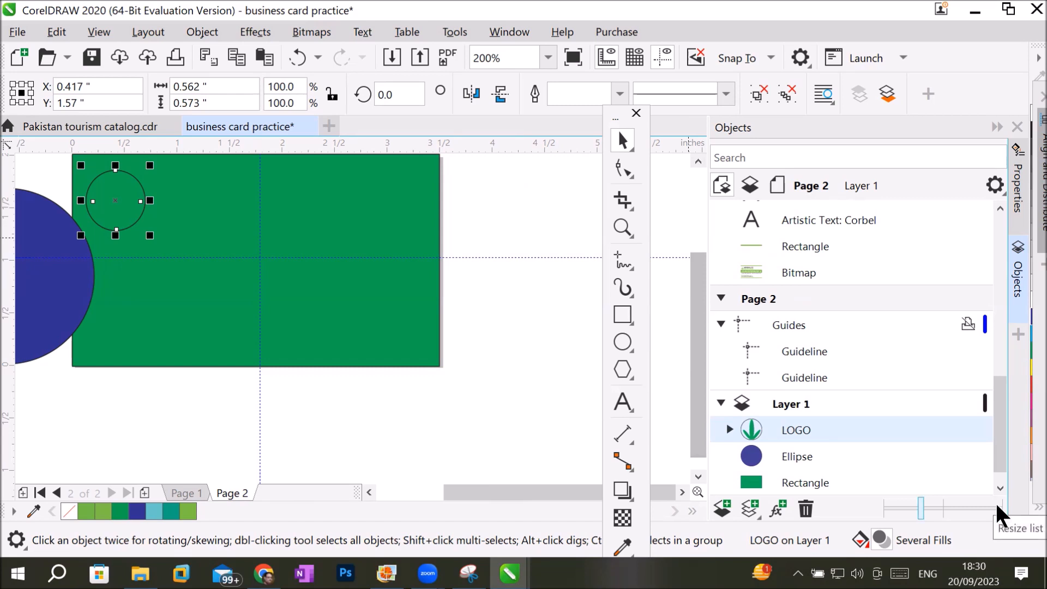
Try a cyan fill on the Page 2 rectangle, and fill it yellow (C:0 M:0 Y:100 K:0) instead.
click(807, 483)
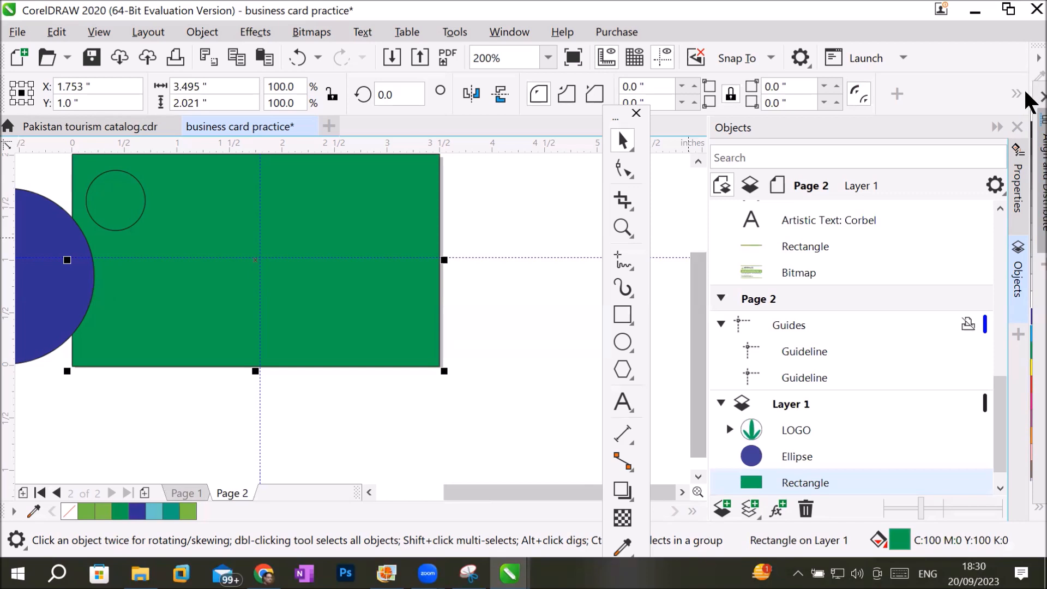
click(1026, 334)
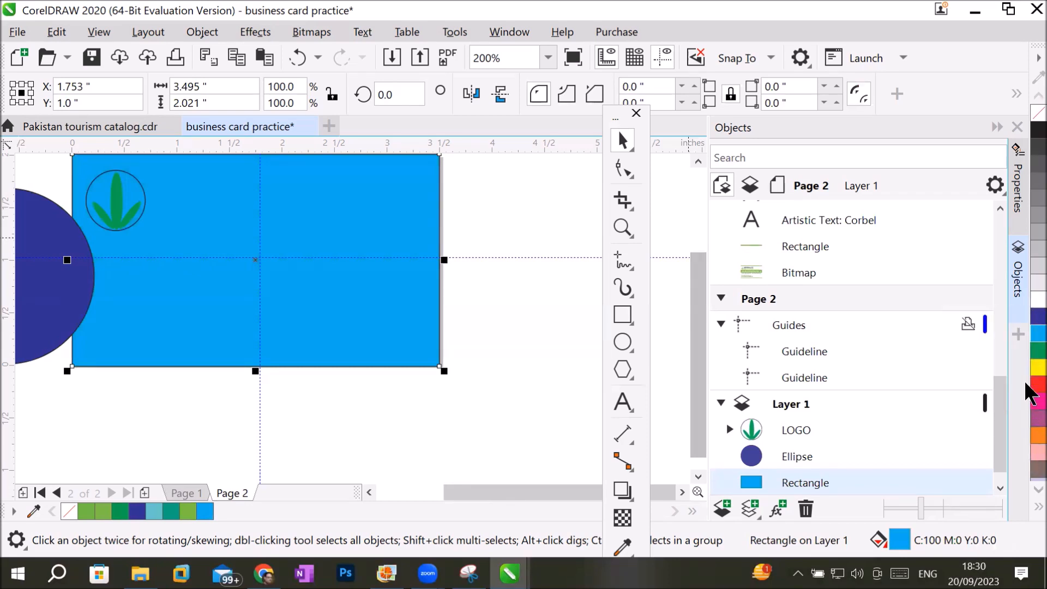
click(1027, 364)
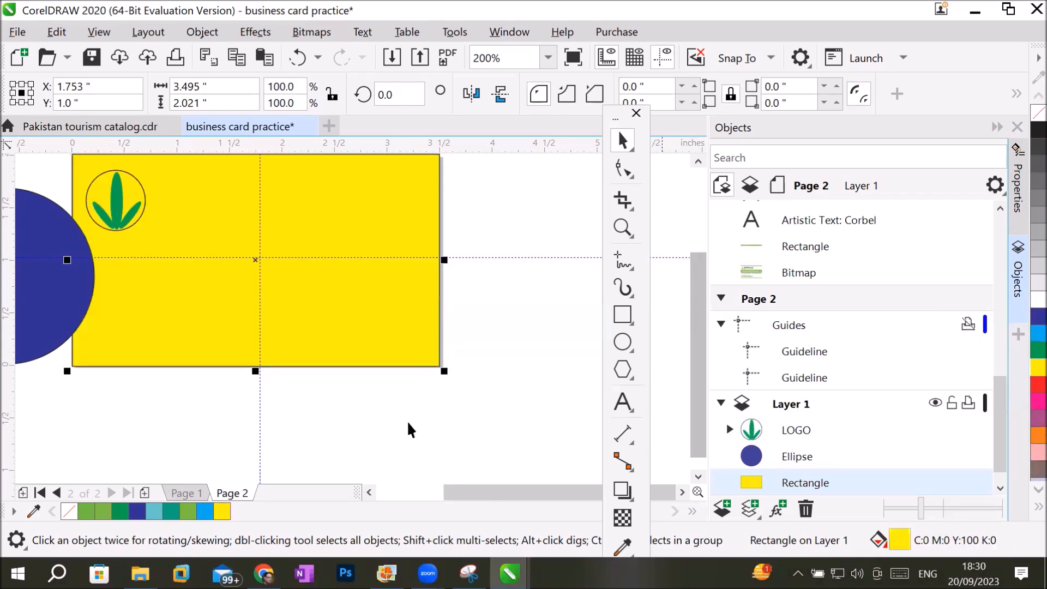
click(363, 453)
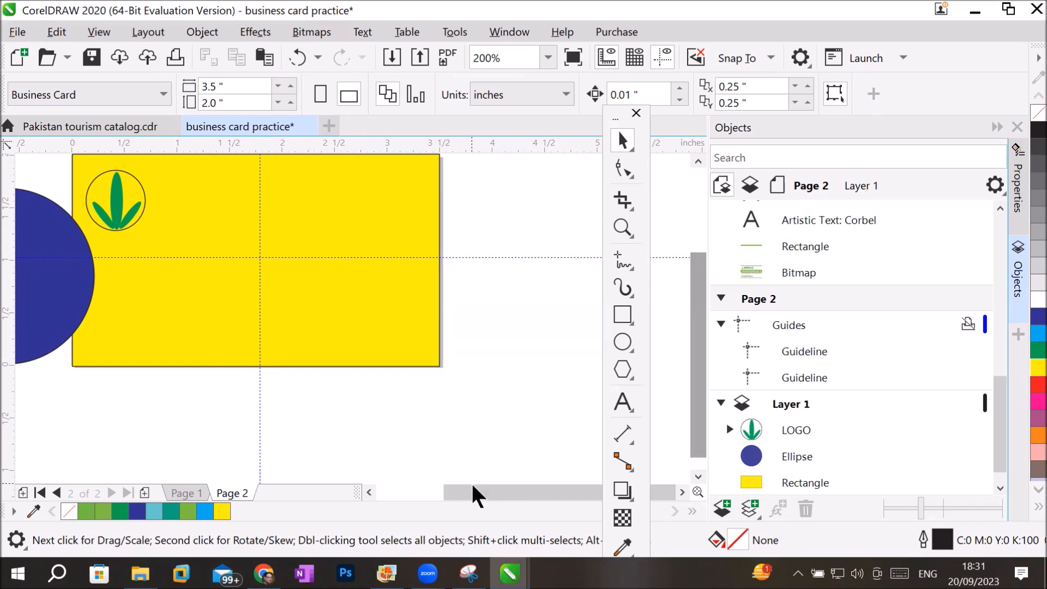
Select the LOGO group together with the yellow rectangle on Page 2, and add and open the Align and Distribute docker.
drag(450, 489, 412, 490)
click(220, 197)
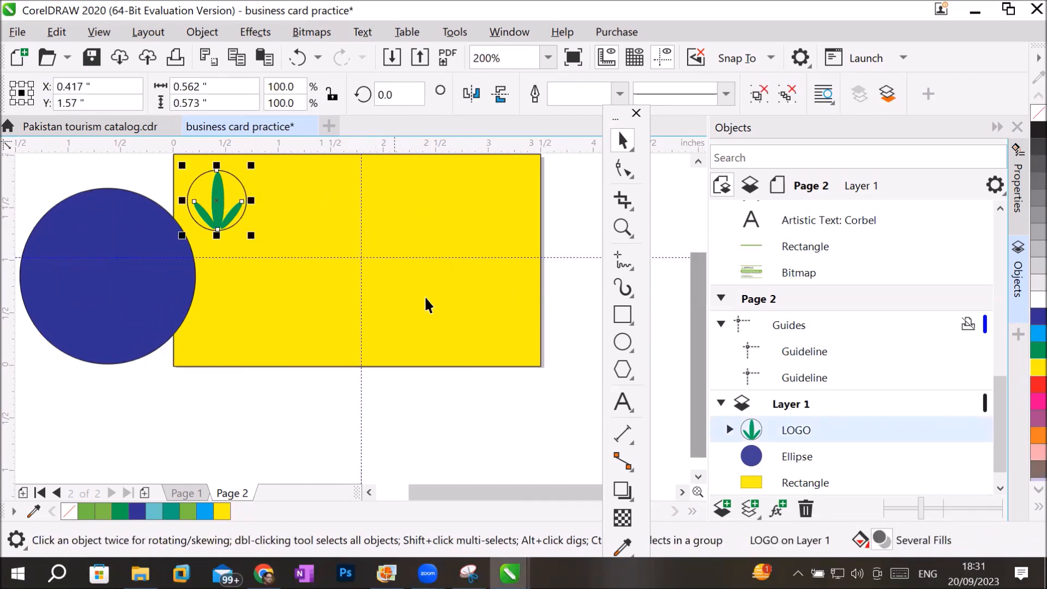
shift+click(448, 315)
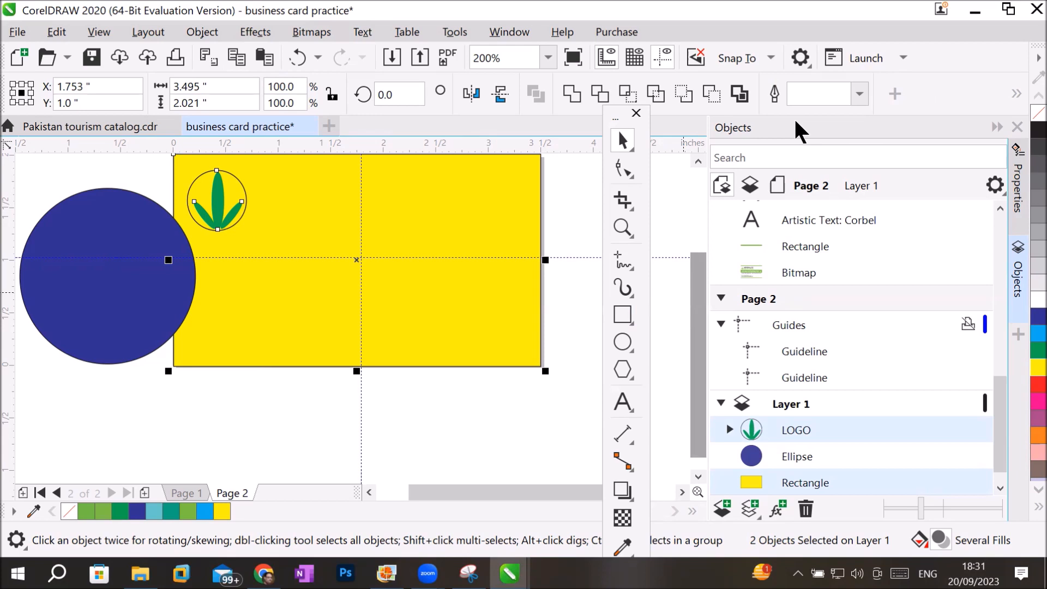
click(1017, 337)
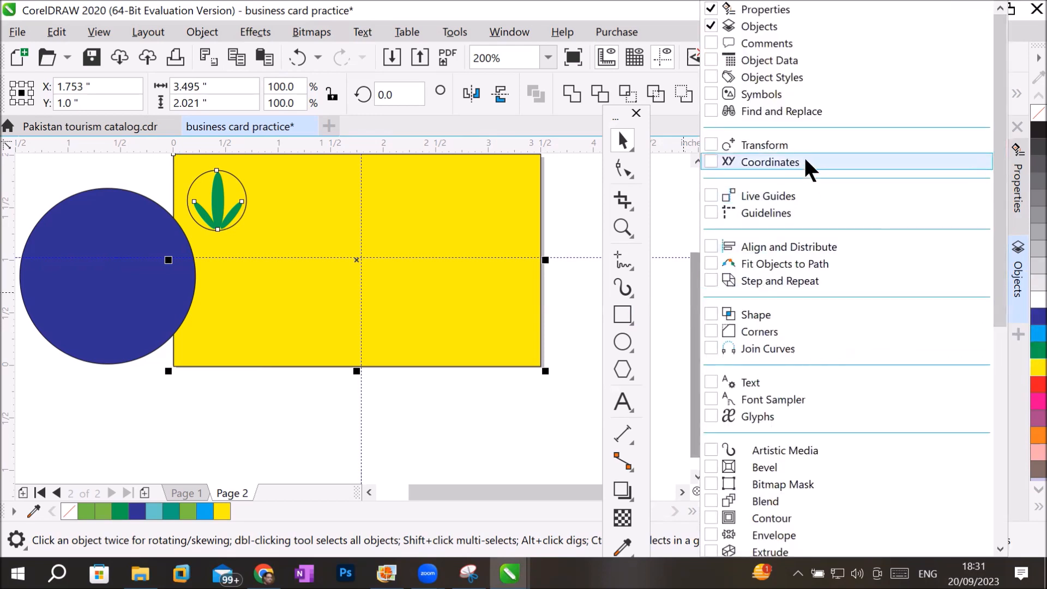
click(713, 248)
click(712, 250)
click(711, 250)
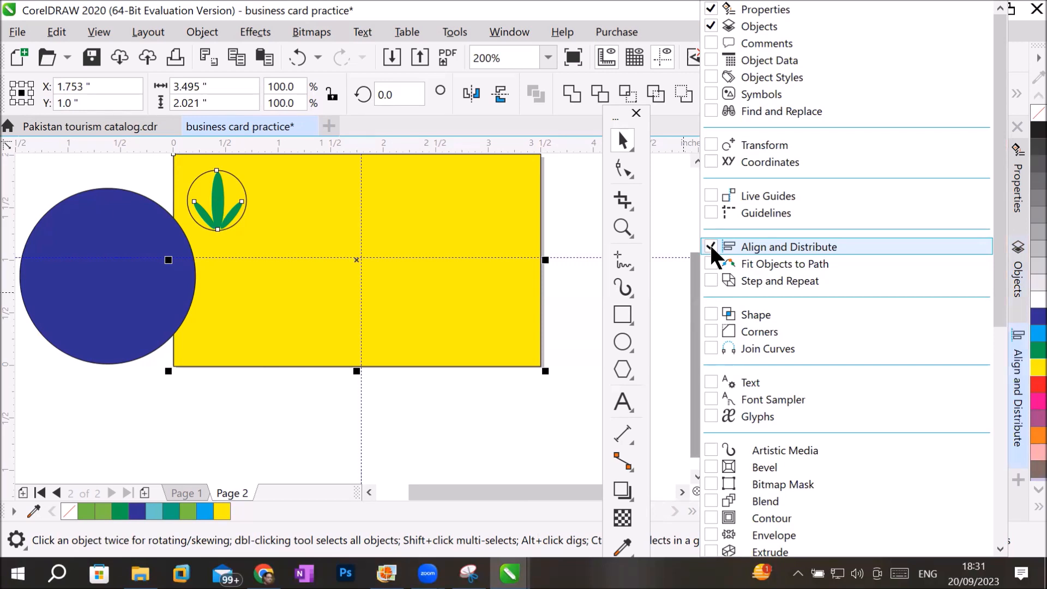
click(1017, 393)
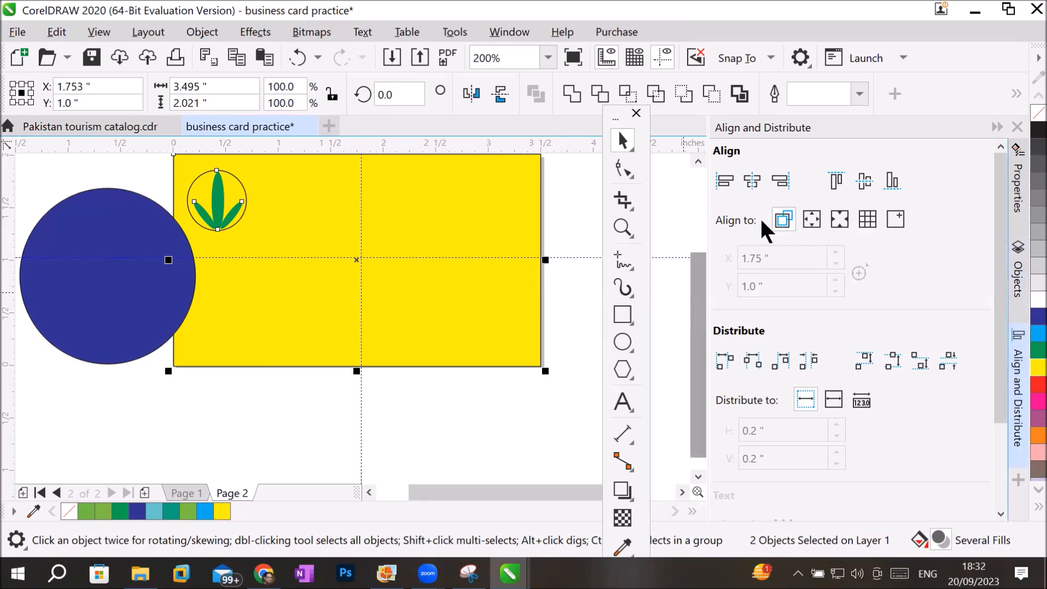
Align the LOGO group to the centre of the yellow rectangle both horizontally and vertically, and clear the selection.
click(751, 178)
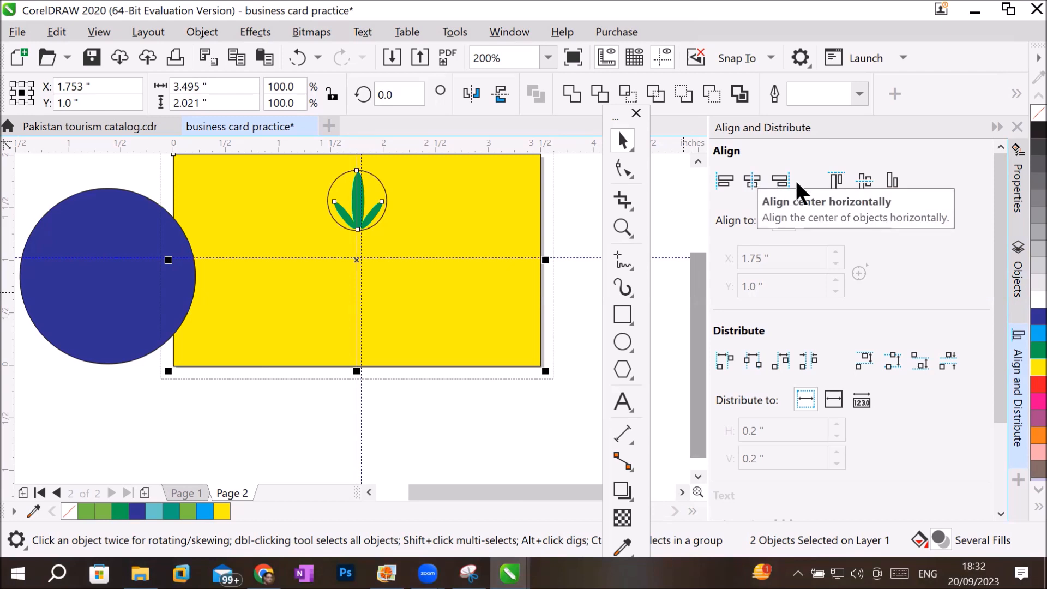
click(864, 184)
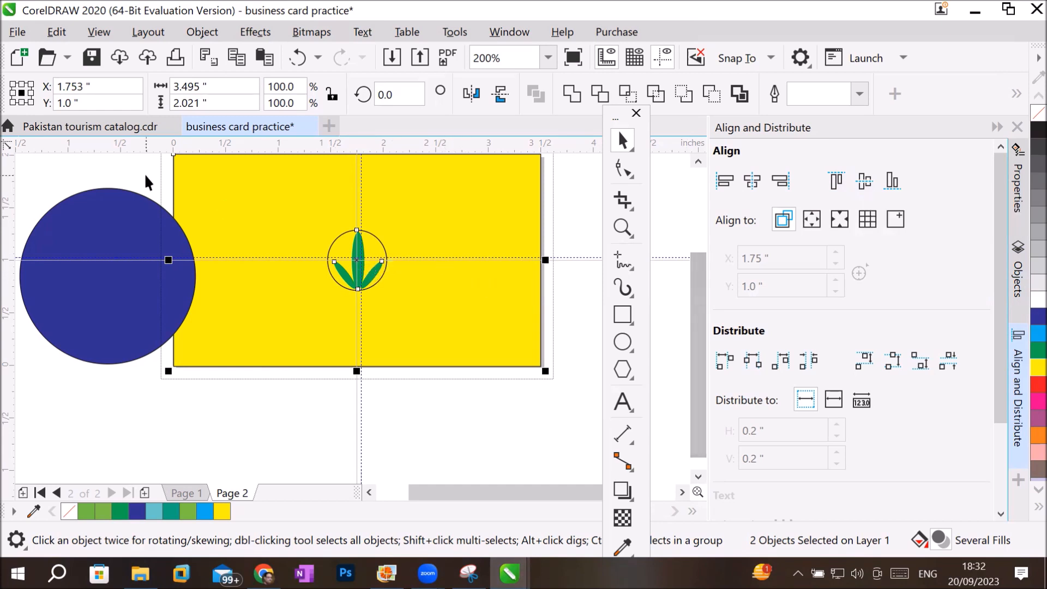
click(292, 436)
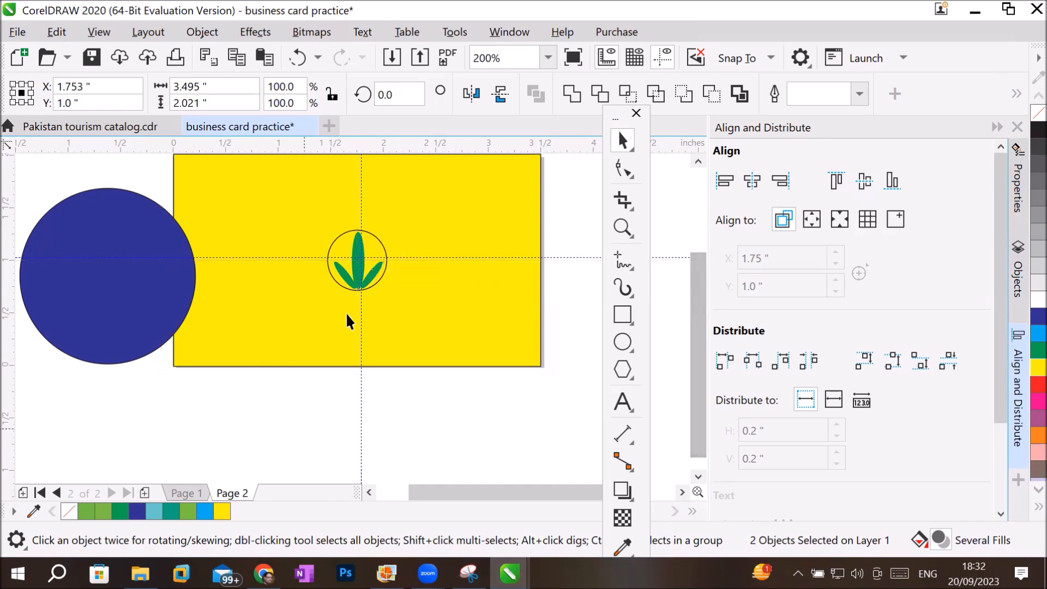
Try enlarging the LOGO group from its centre without keeping its proportions, and undo the resize.
click(351, 284)
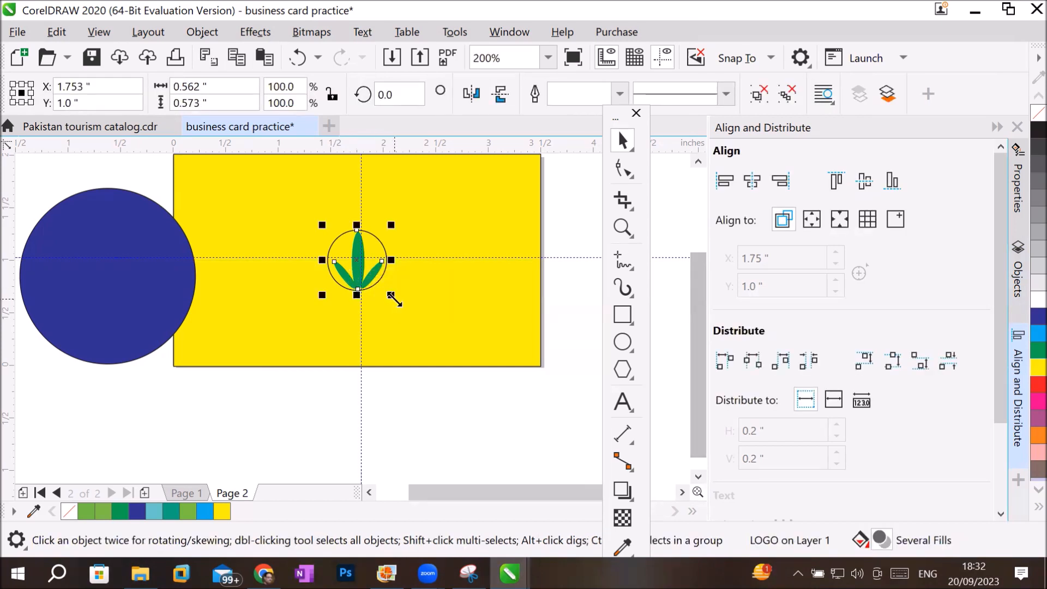
drag(393, 298, 440, 334)
key(super+space)
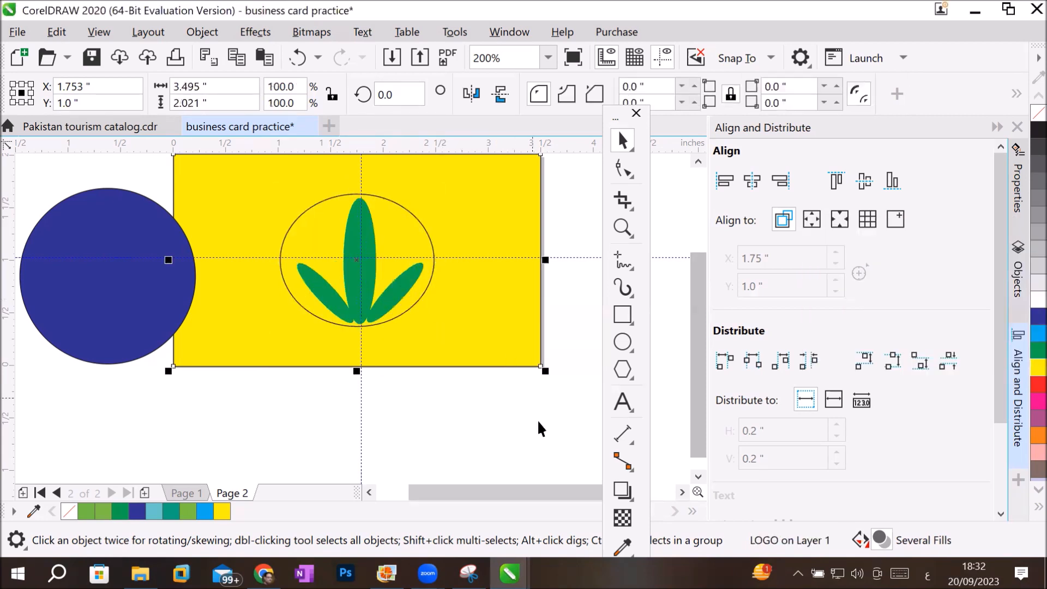
click(474, 444)
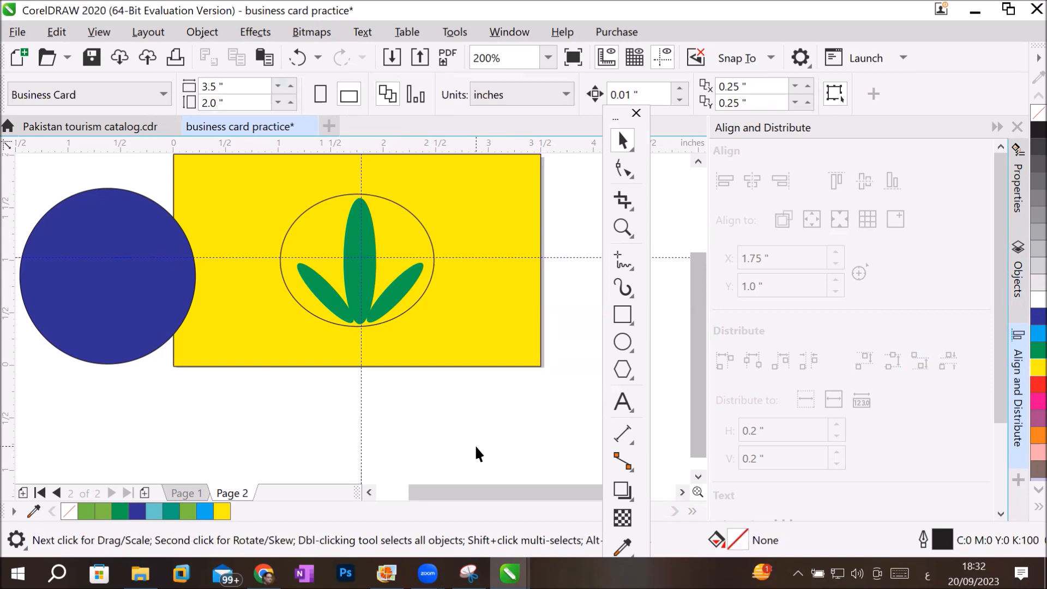
key(ctrl+z)
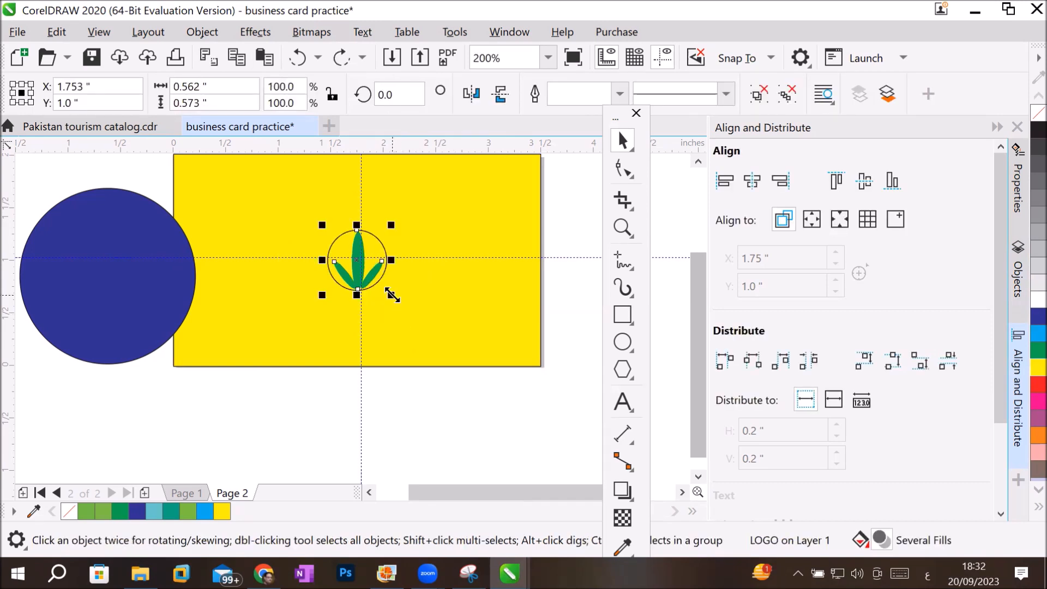
Enlarge the LOGO group proportionally from its centre so it fills most of the yellow rectangle's height.
drag(392, 295, 566, 427)
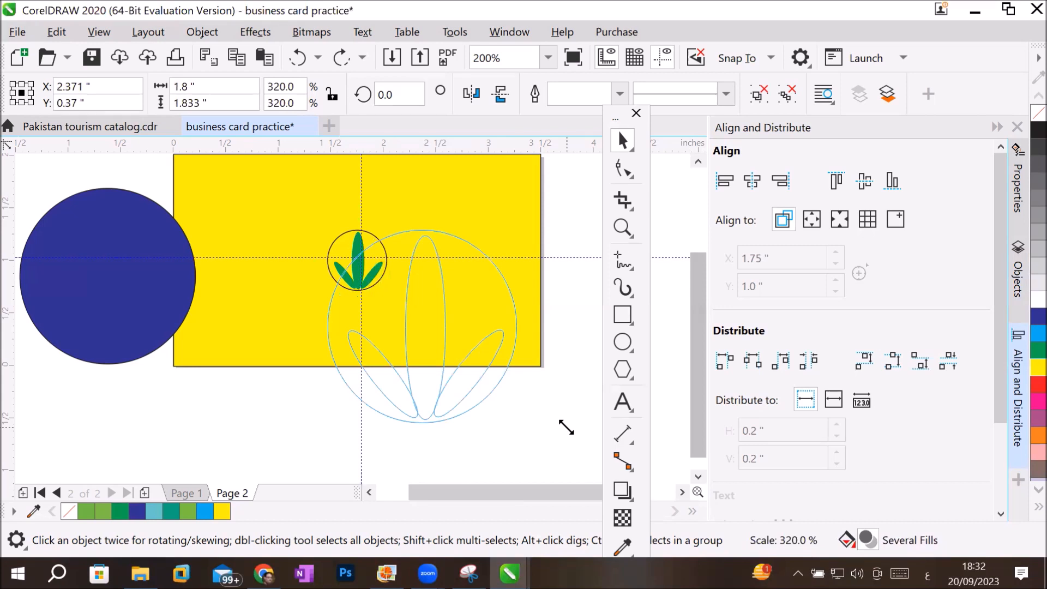
key(alt)
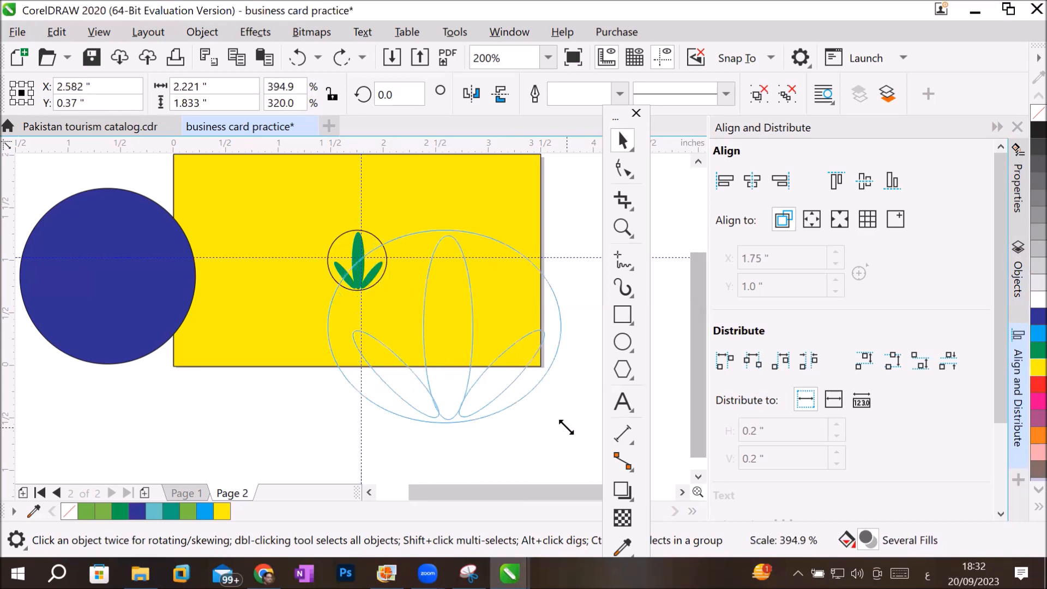
drag(566, 427, 482, 352)
key(shift)
Activate the Rectangle tool and switch to Page 1 of the business card.
click(622, 315)
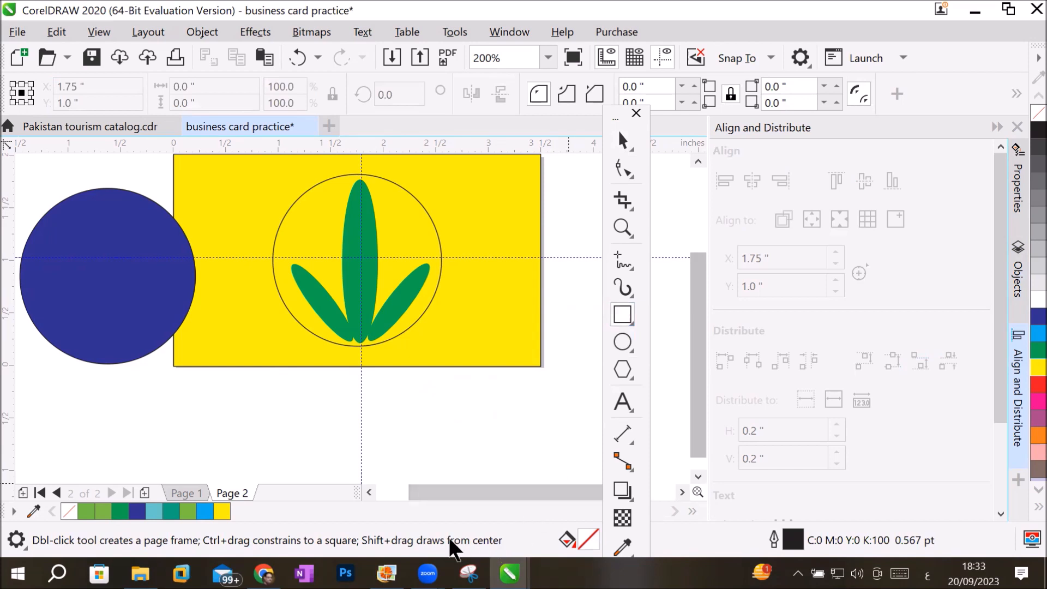
click(180, 493)
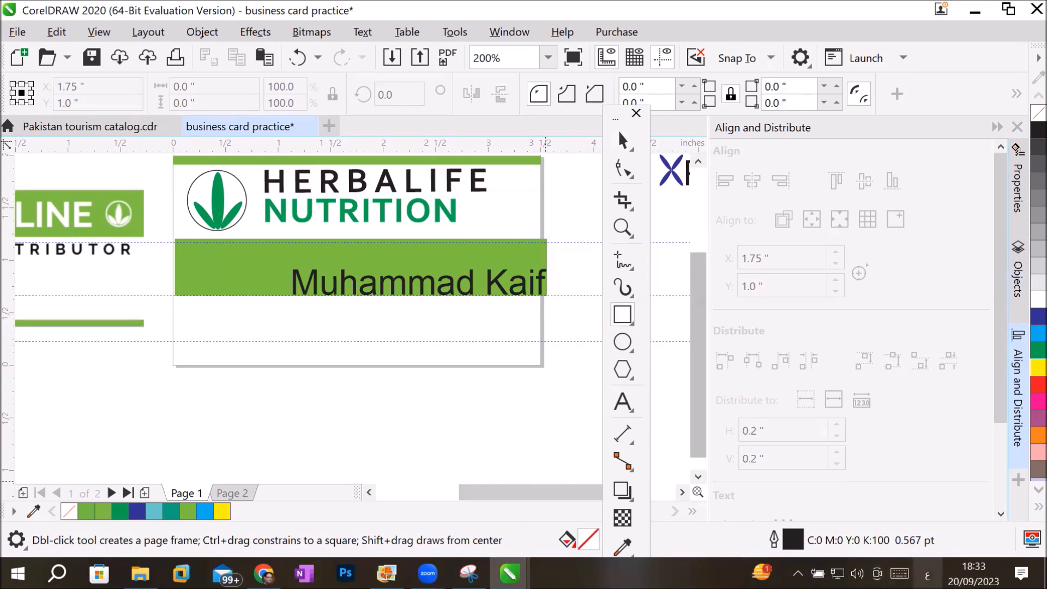
click(928, 574)
click(836, 379)
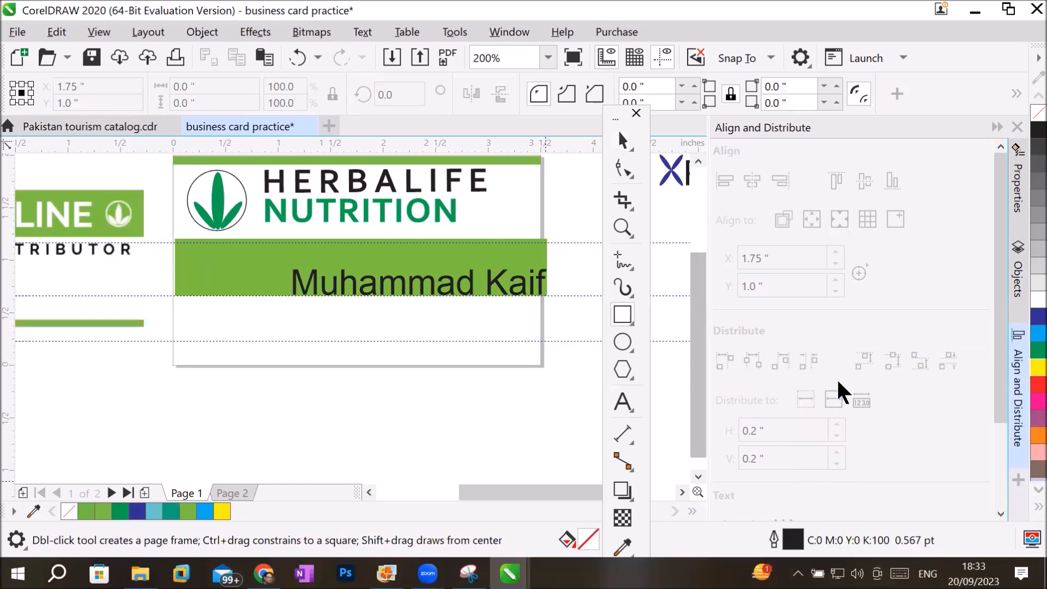
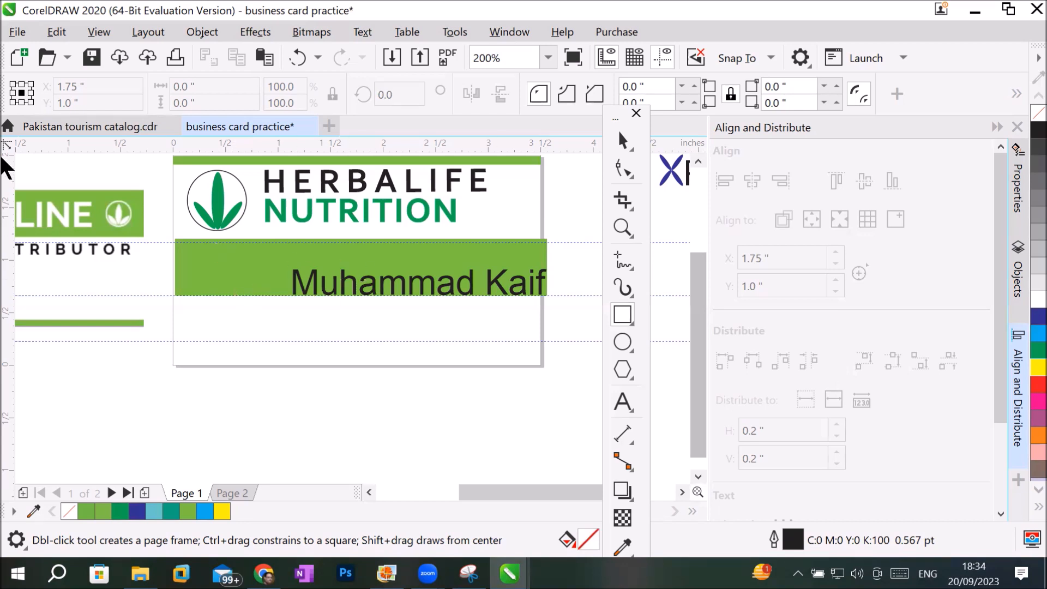
Centre the cardholder's name text horizontally and vertically on the green rectangle of Page 1.
click(620, 139)
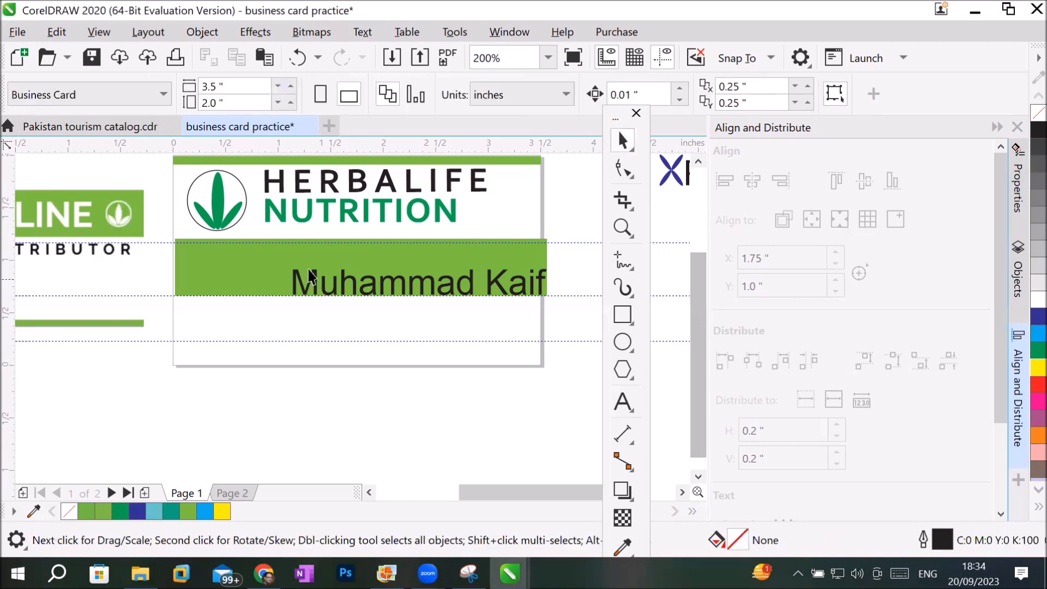
click(284, 252)
click(481, 355)
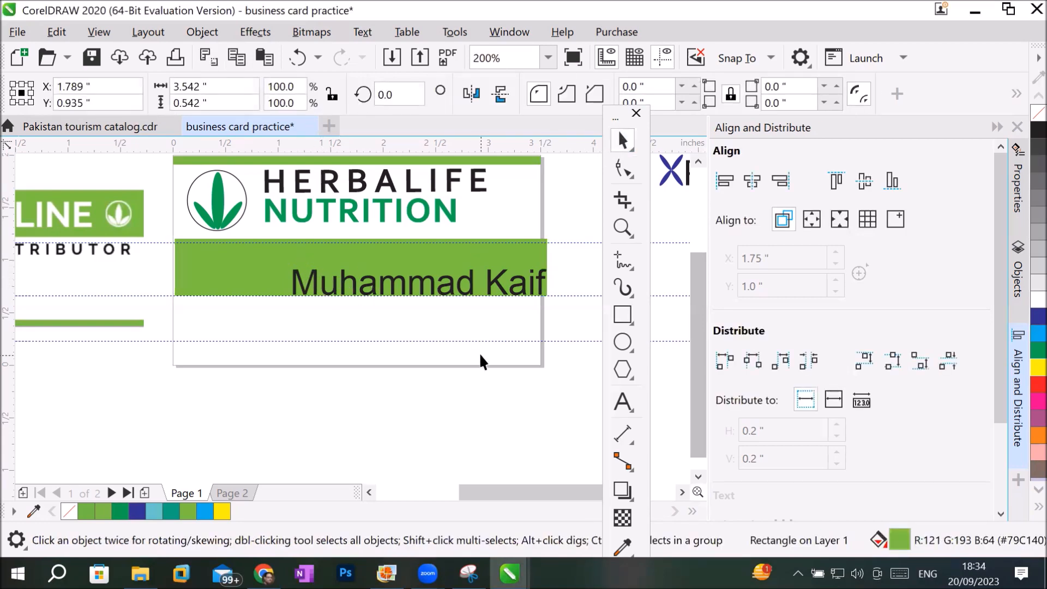
click(461, 284)
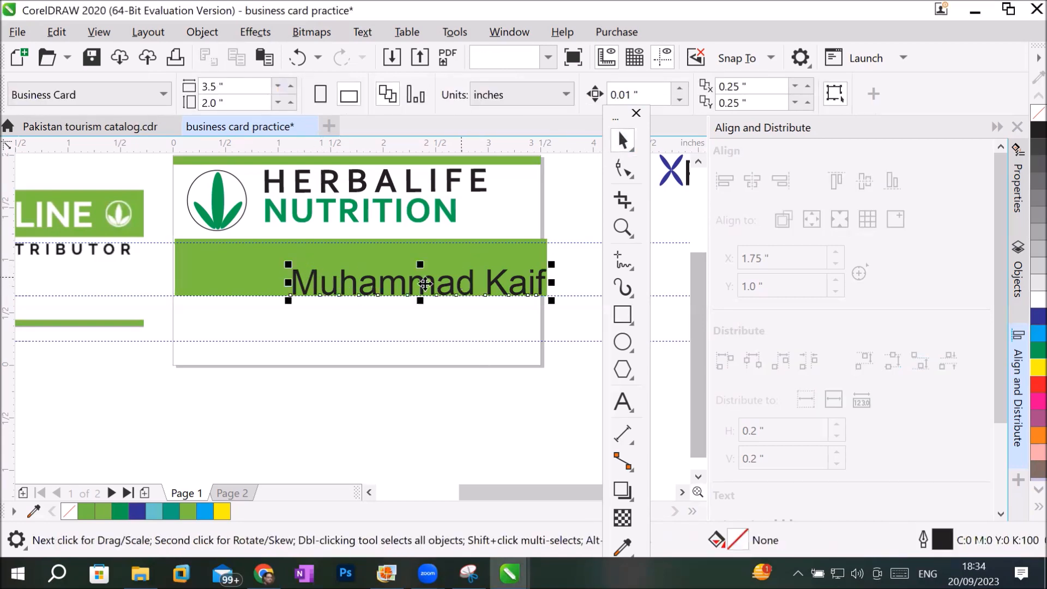
shift+click(225, 267)
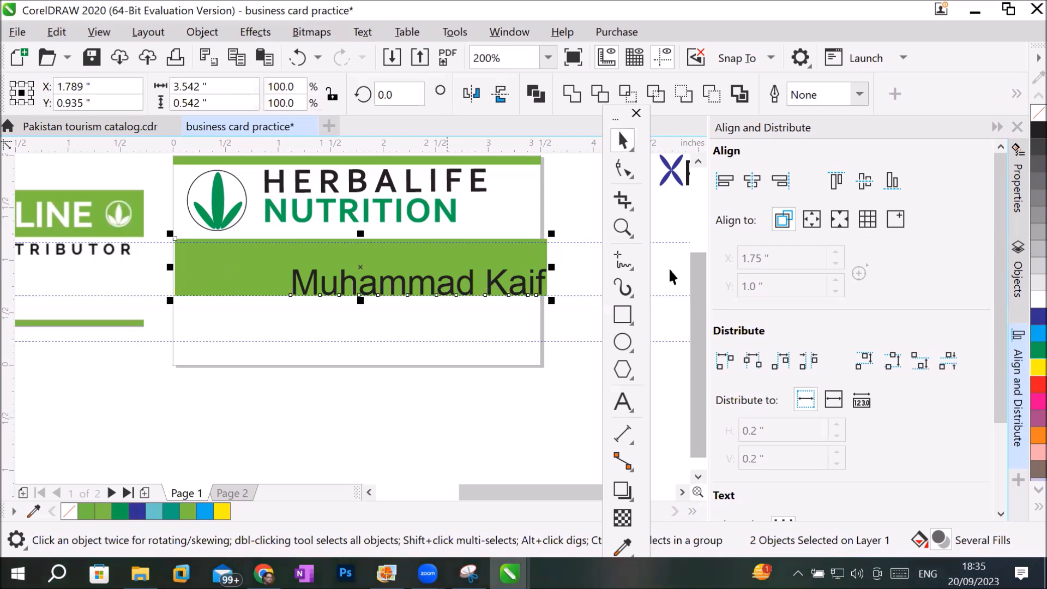
click(745, 179)
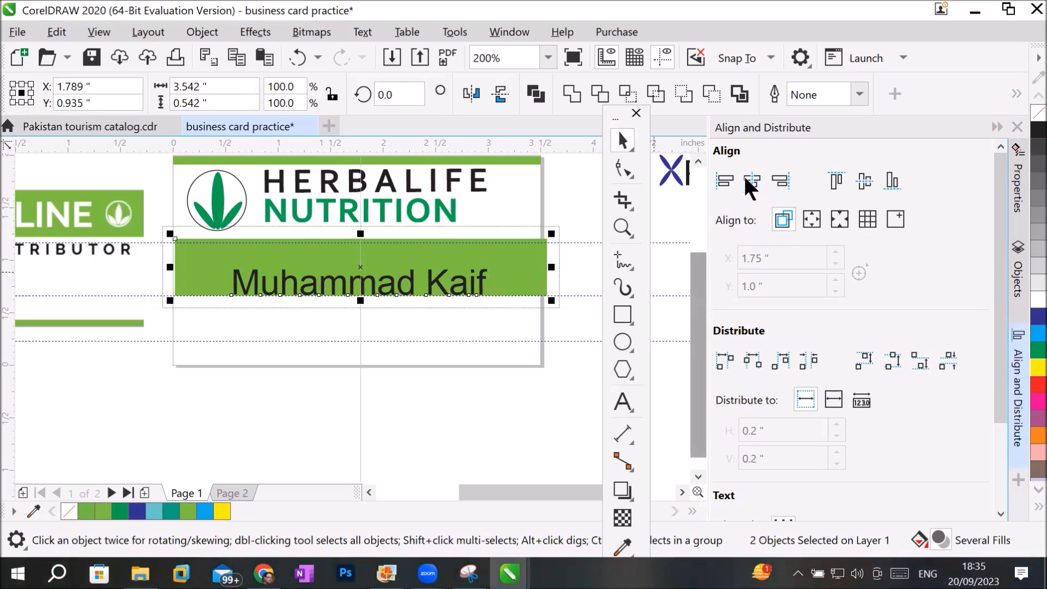
click(862, 178)
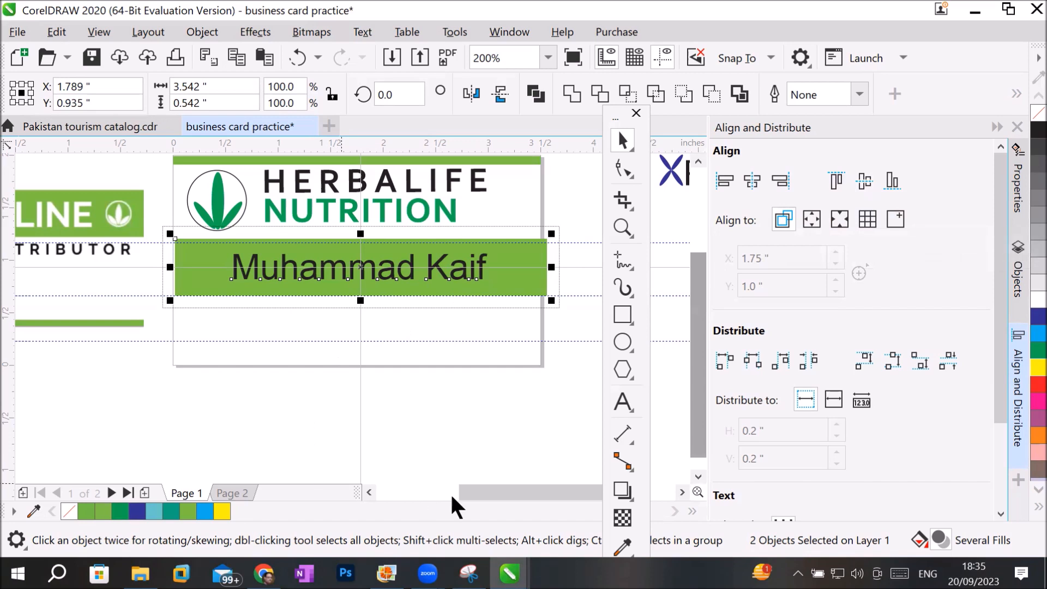
Examine the sample Herbalife card, the recreated card on Page 1 and the XPlus logo beside it.
drag(484, 497, 418, 498)
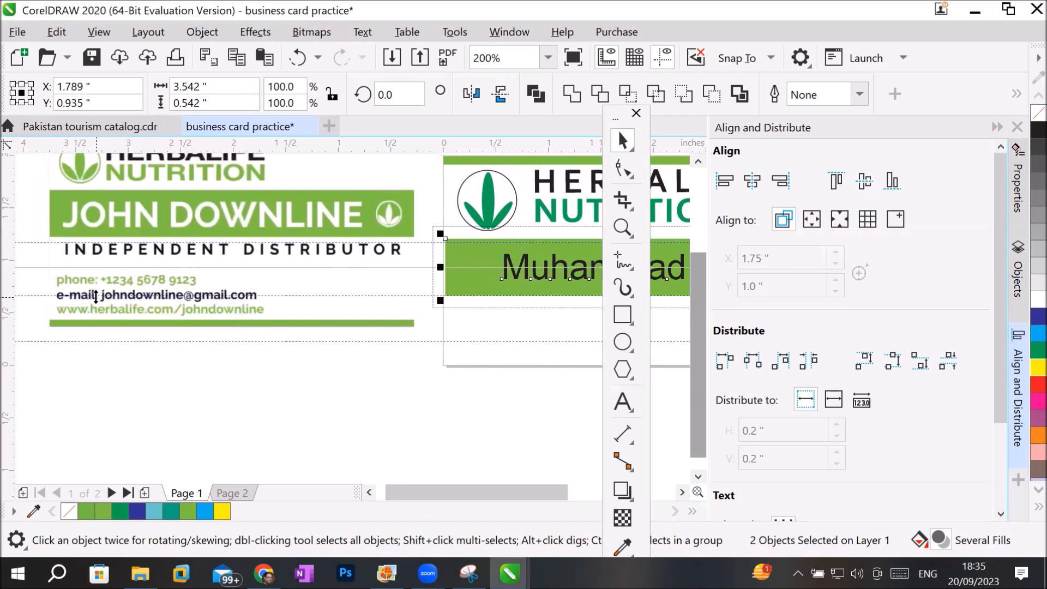
scroll(98, 296, up, 1)
scroll(76, 256, down, 1)
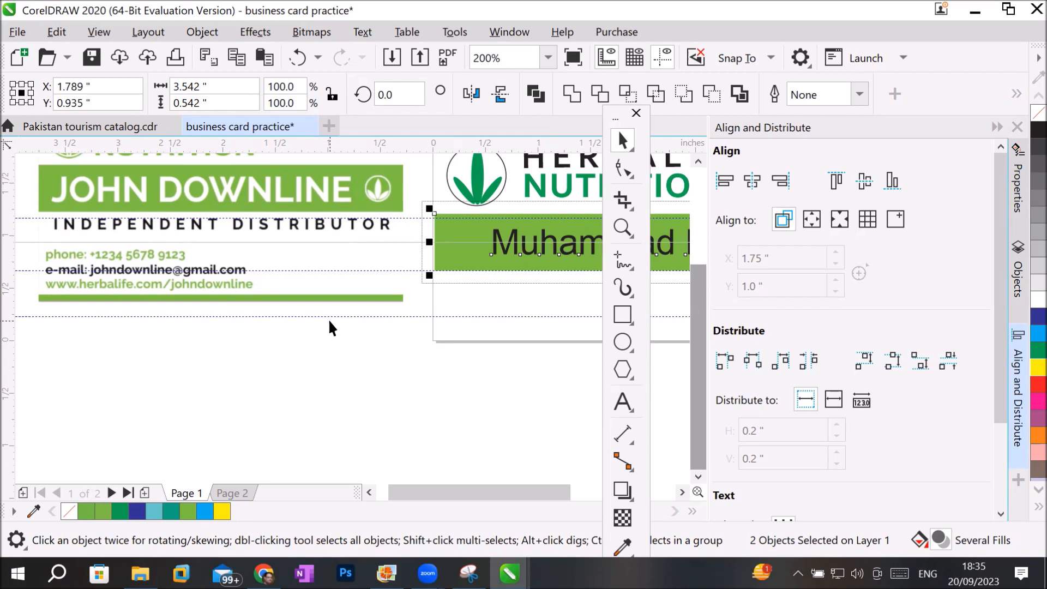
scroll(331, 328, down, 1)
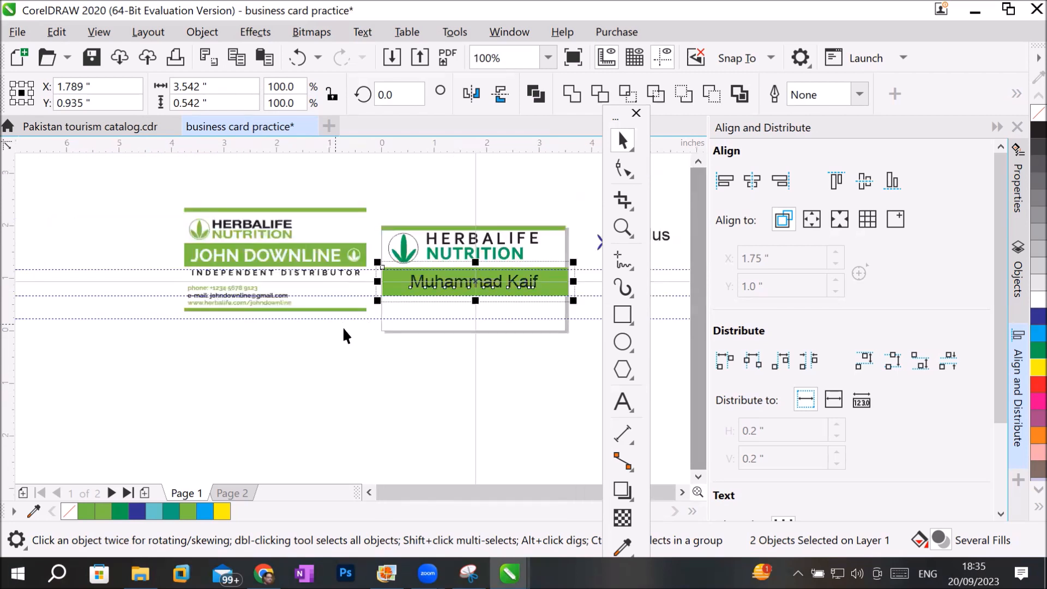
click(682, 492)
click(682, 492)
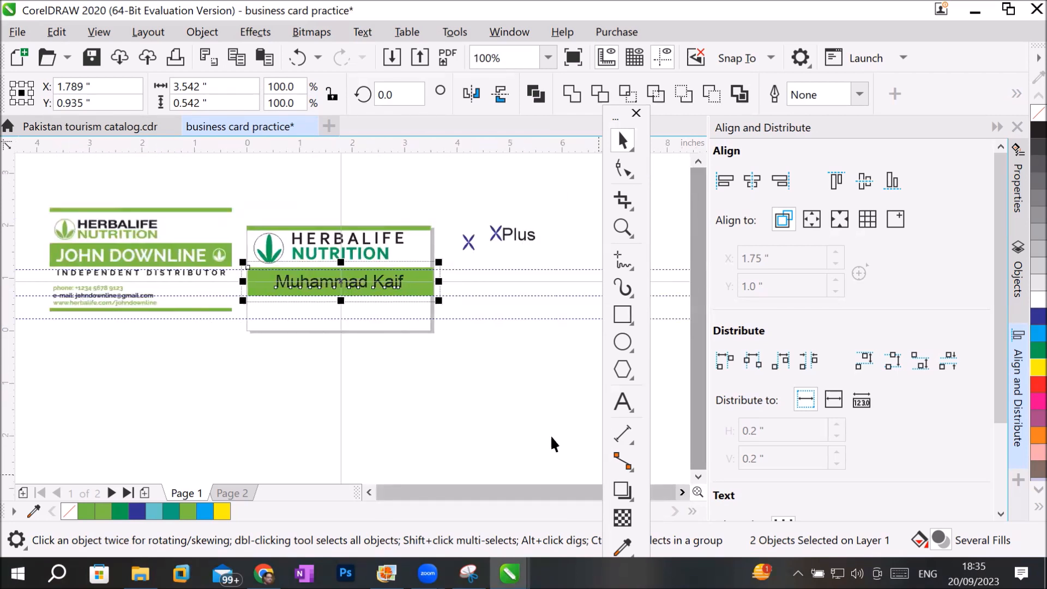
scroll(349, 316, up, 1)
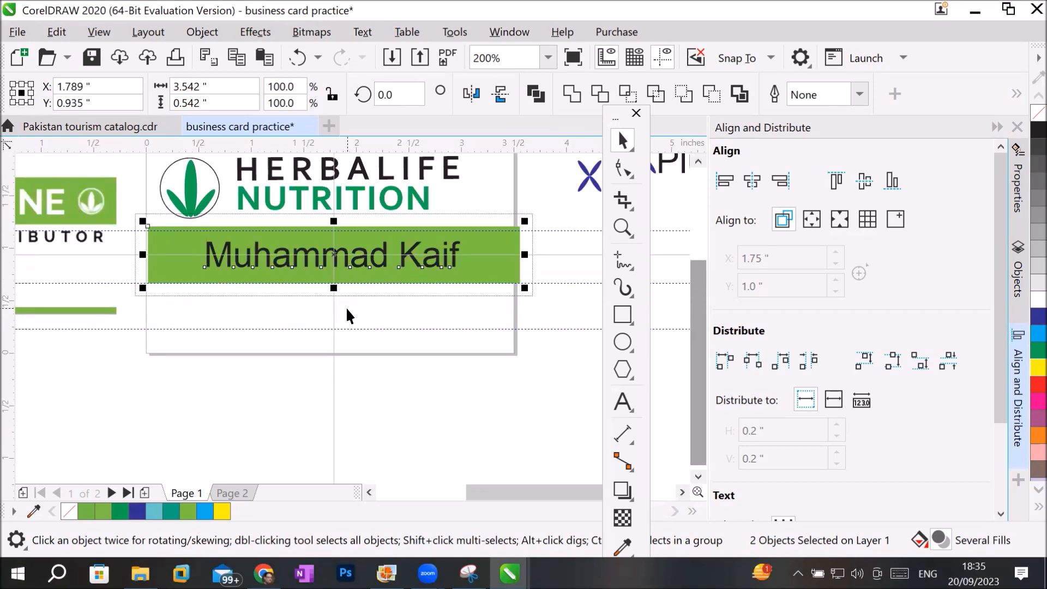
scroll(349, 315, down, 1)
scroll(547, 234, up, 2)
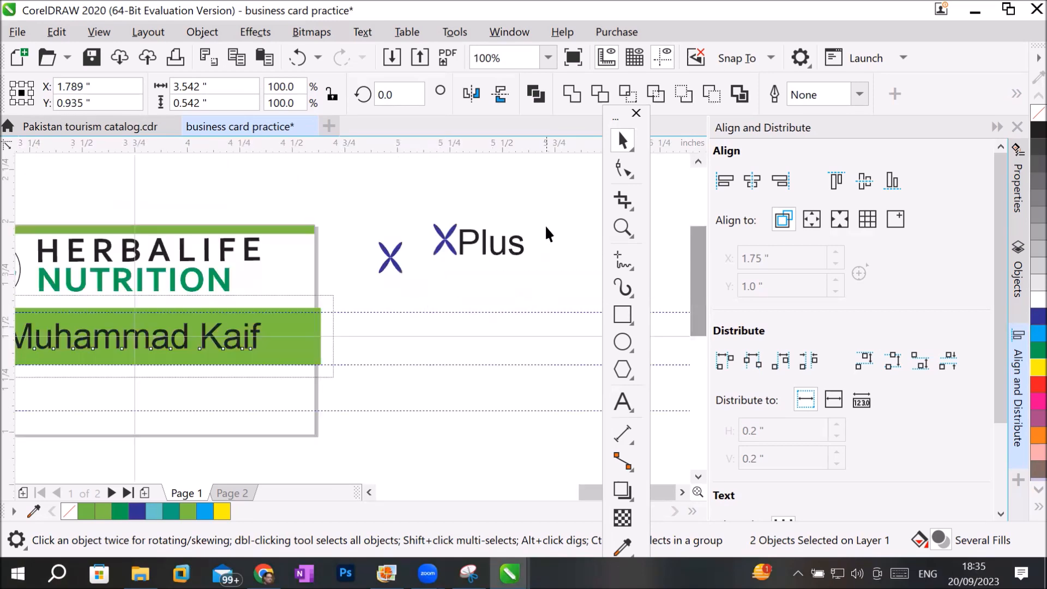
scroll(547, 234, up, 1)
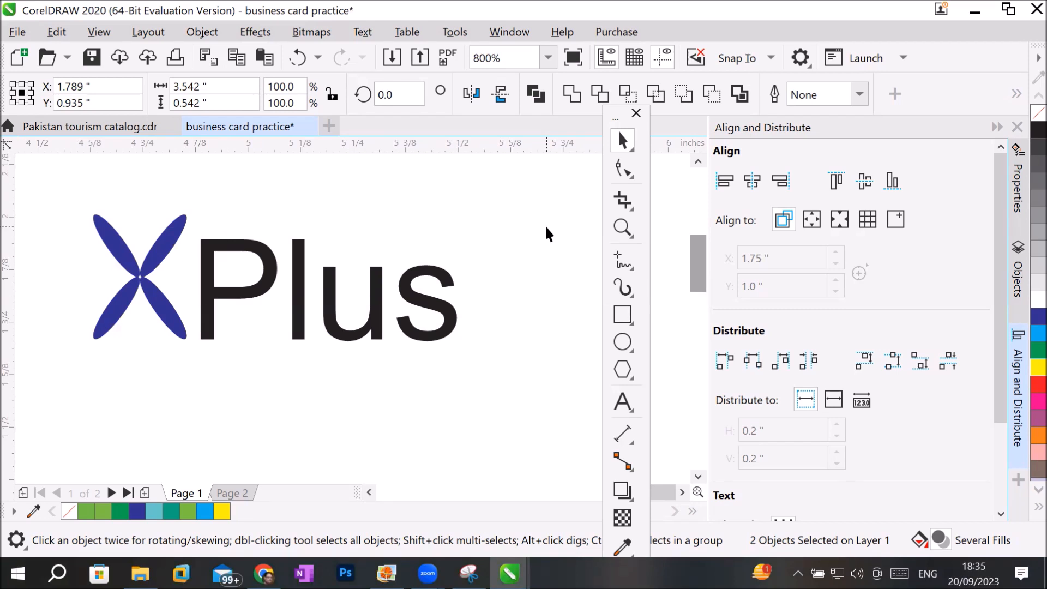
scroll(547, 234, down, 2)
scroll(547, 234, down, 2)
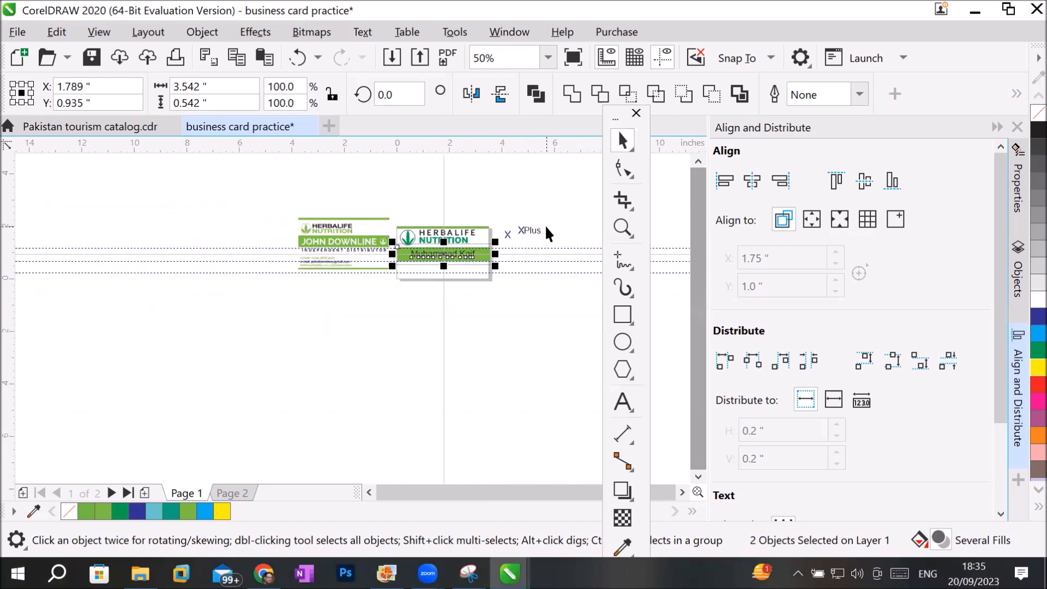
scroll(417, 228, up, 1)
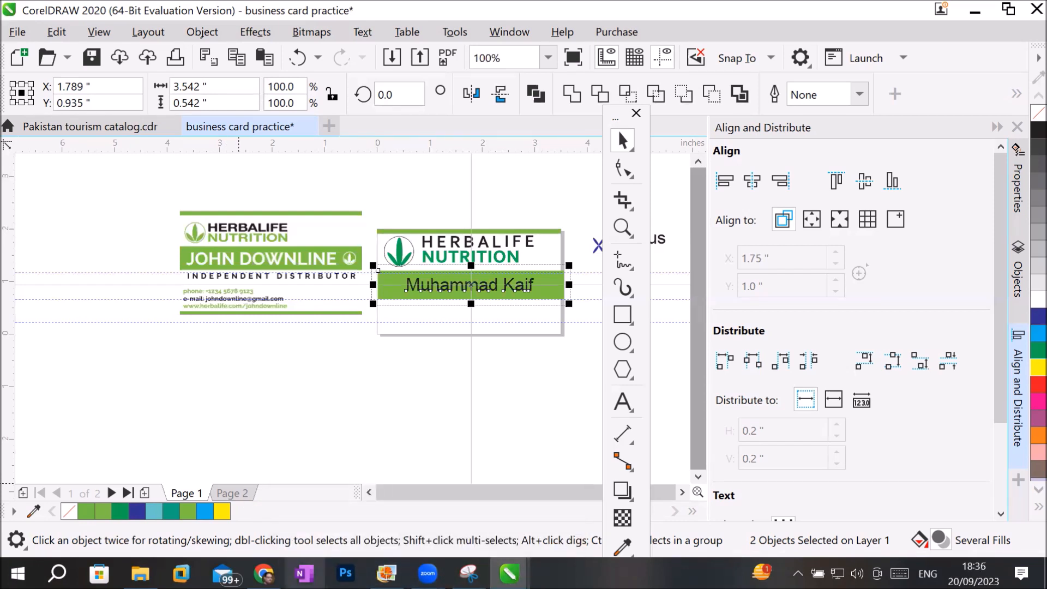
Switch to the Business Cards folder in File Explorer and open business card-4.jpg with Photo Gallery.
mouse_move(140, 573)
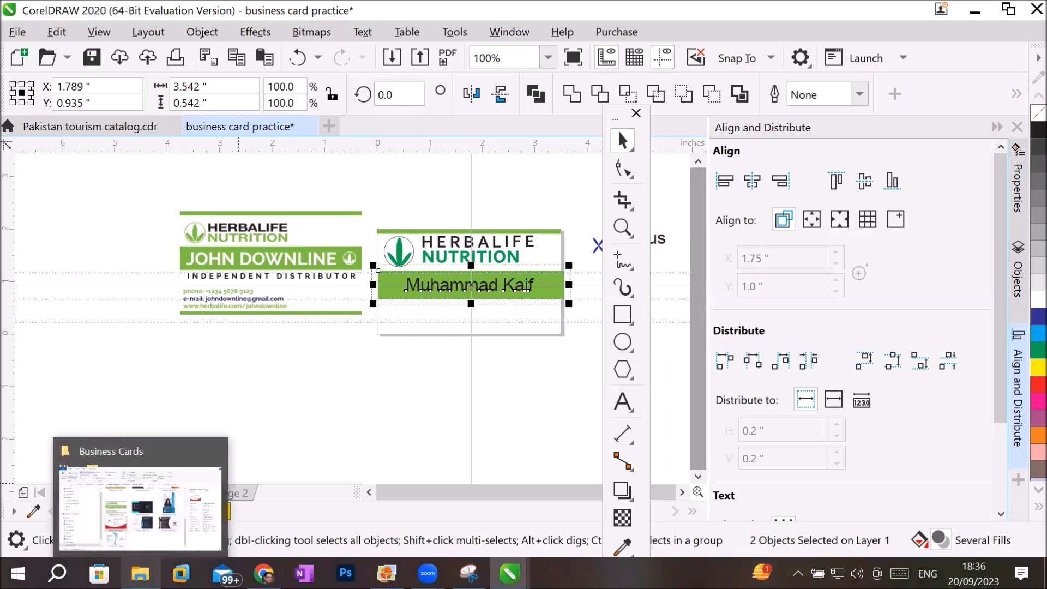
click(117, 509)
scroll(599, 449, up, 5)
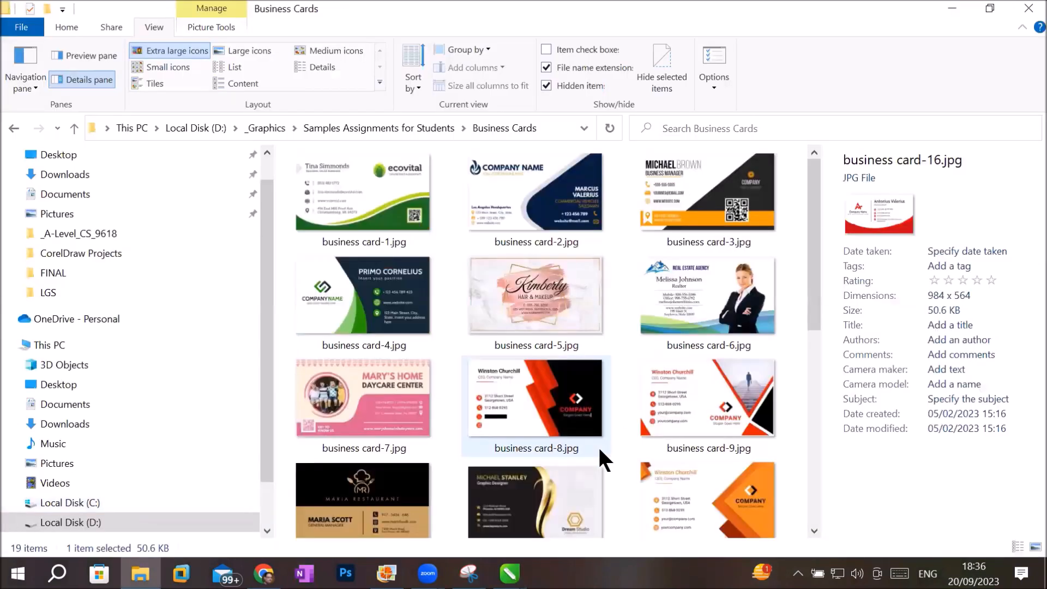
click(402, 308)
right_click(377, 308)
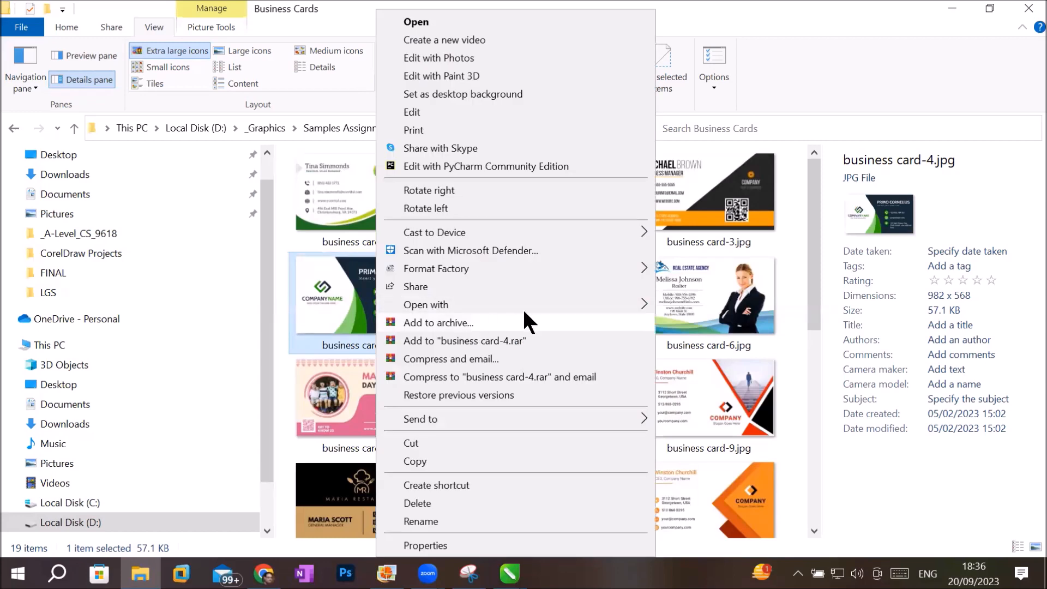
mouse_move(546, 305)
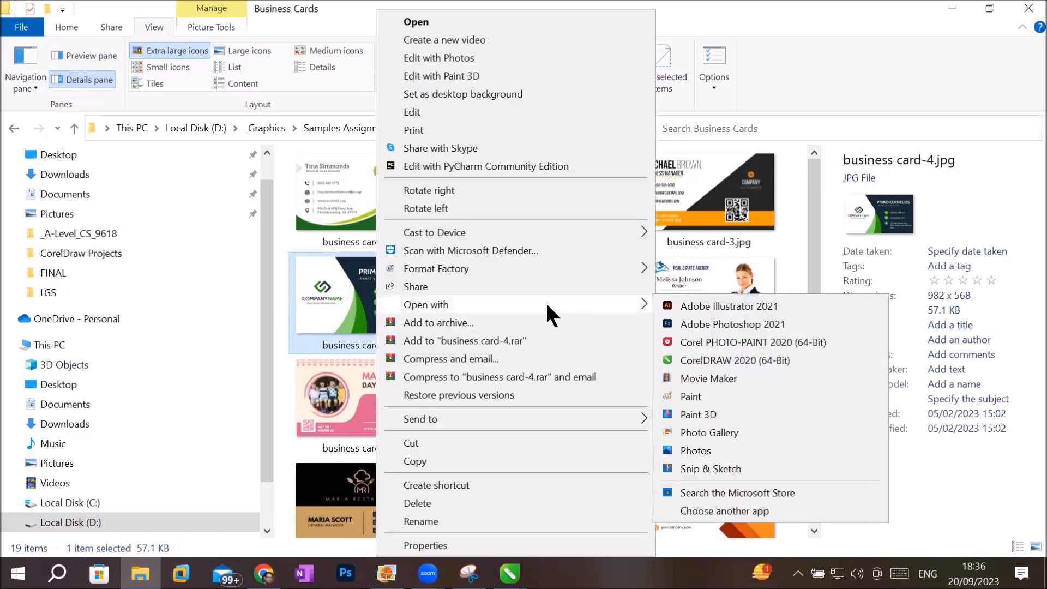
click(710, 432)
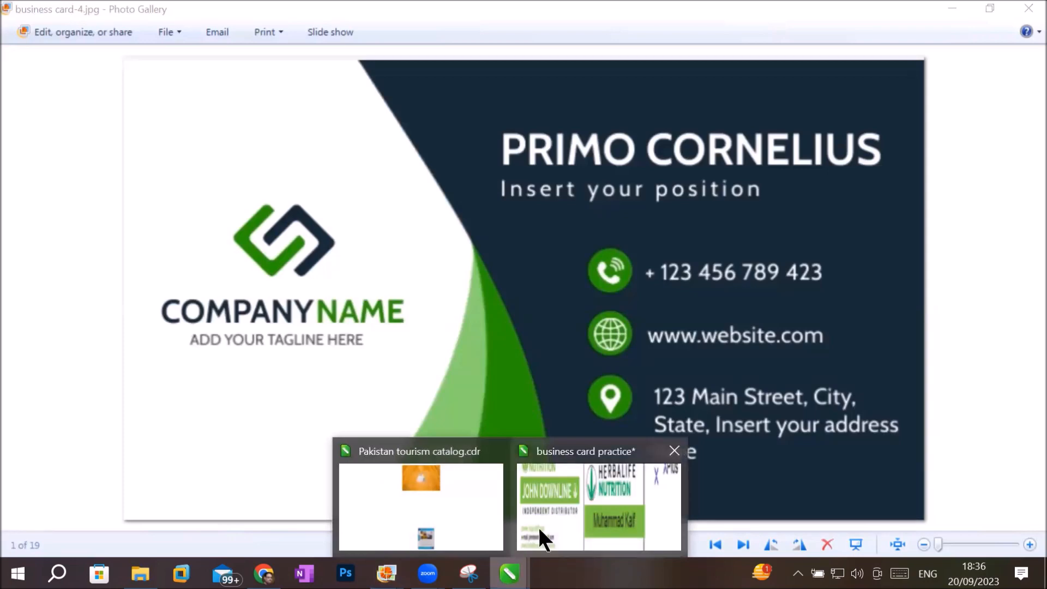
Return to the business card practice document in CorelDRAW and add a blank Page 3 after Page 2.
click(429, 516)
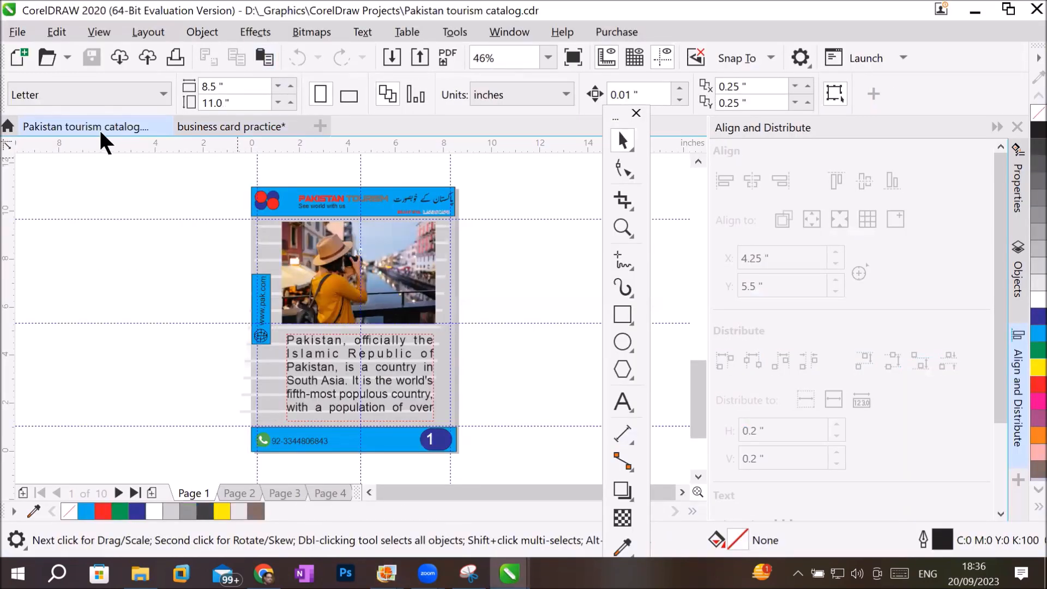
click(210, 127)
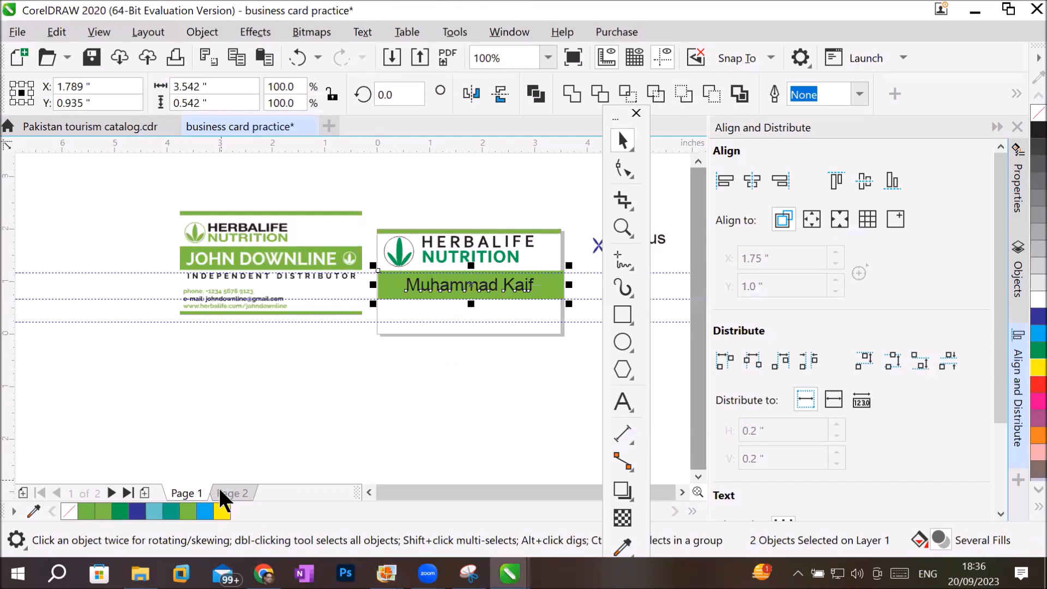
click(234, 494)
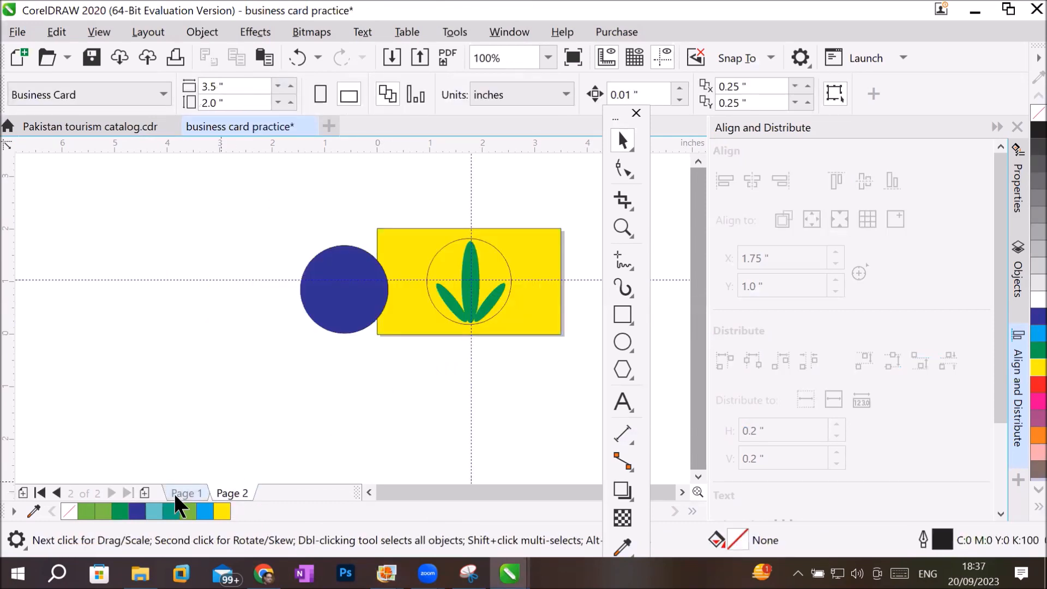
click(144, 493)
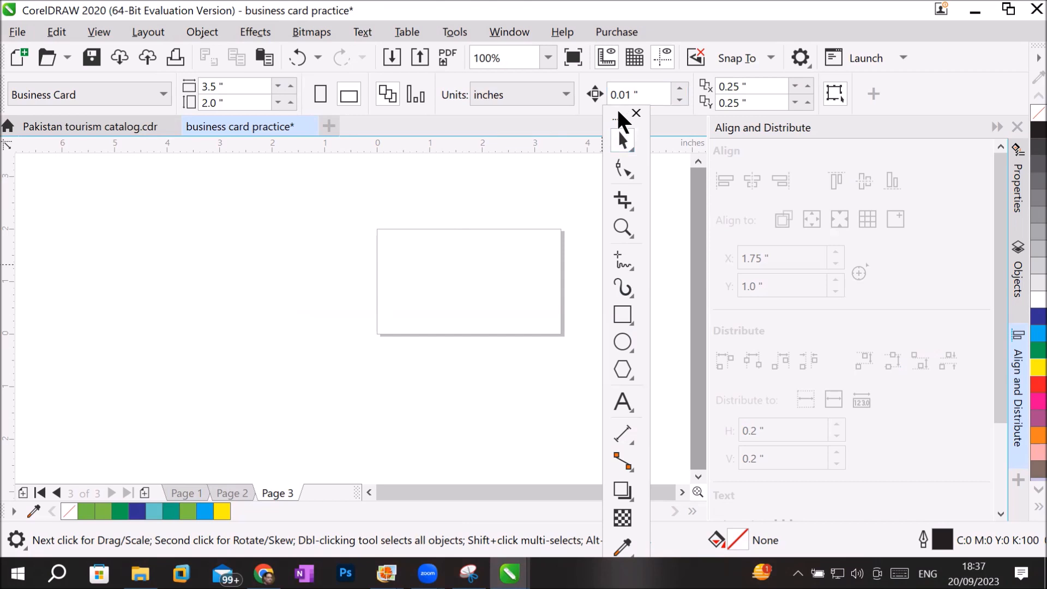
Move the floating toolbox clear of the page and set the view of Page 3 to 150%.
click(622, 112)
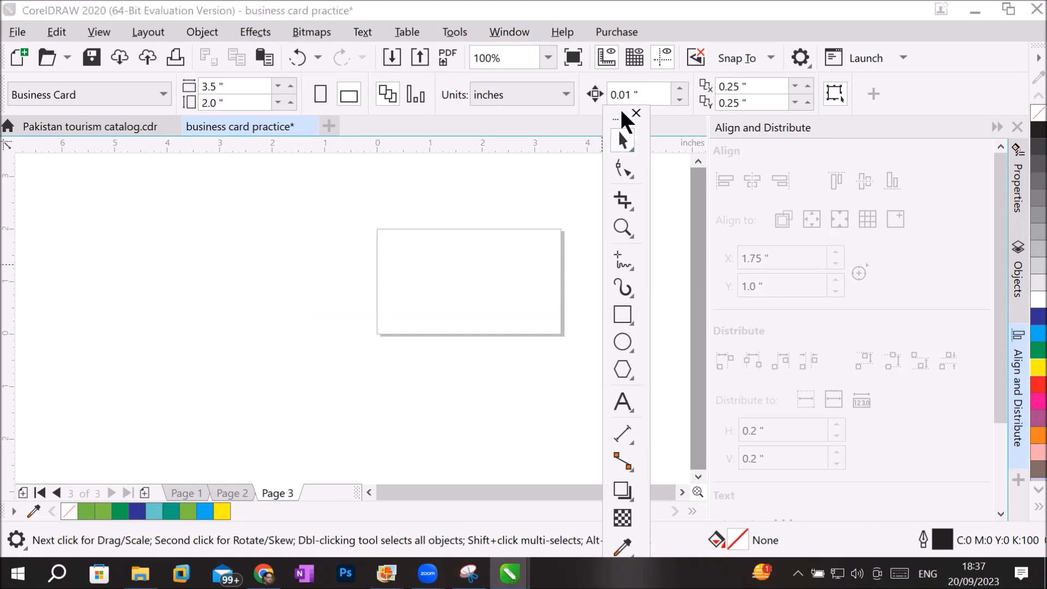
drag(622, 112, 131, 137)
click(130, 251)
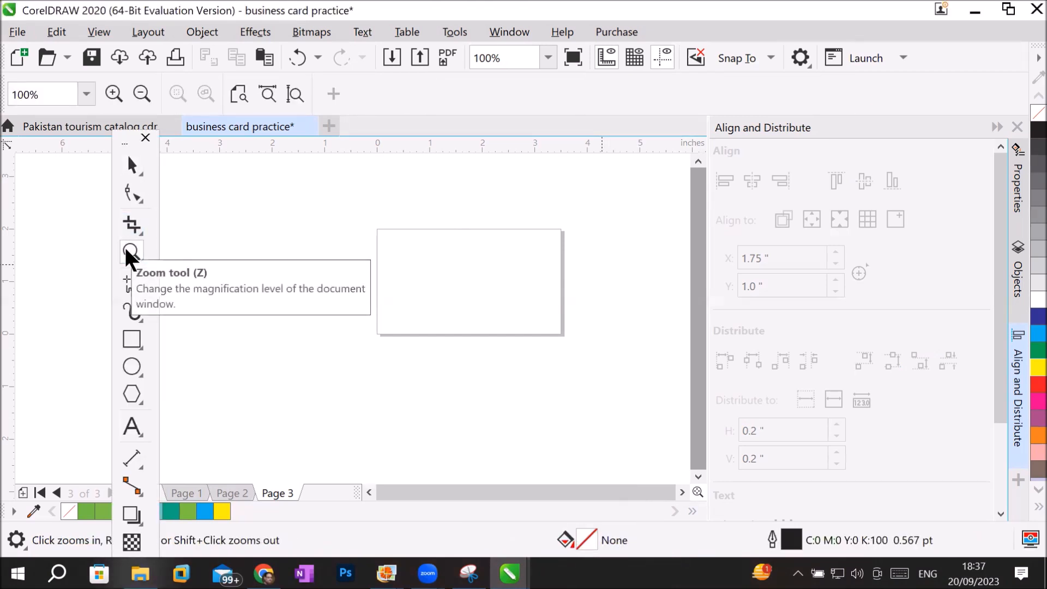
click(293, 94)
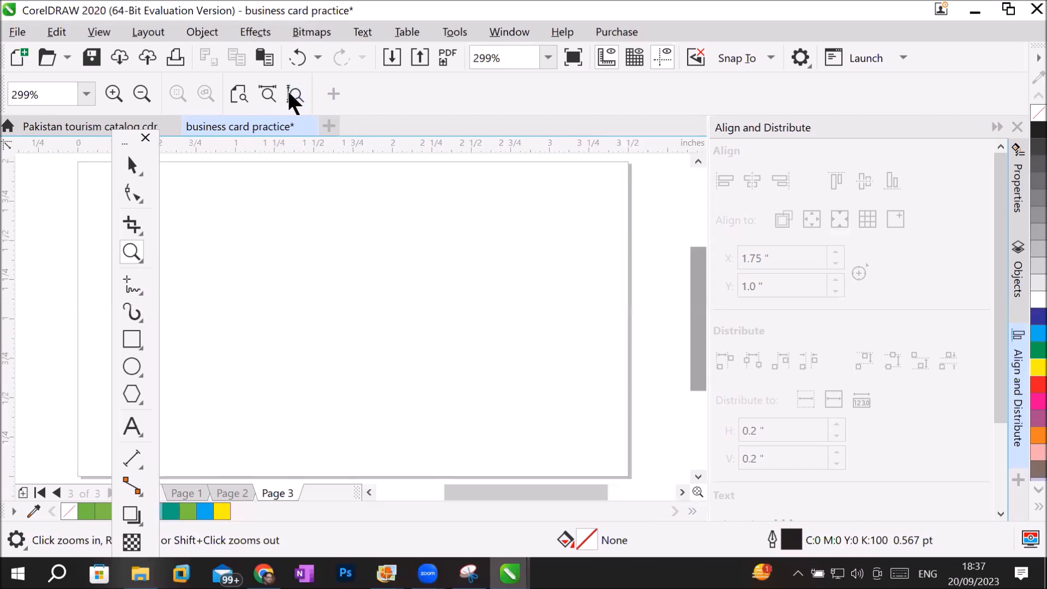
drag(123, 134, 23, 157)
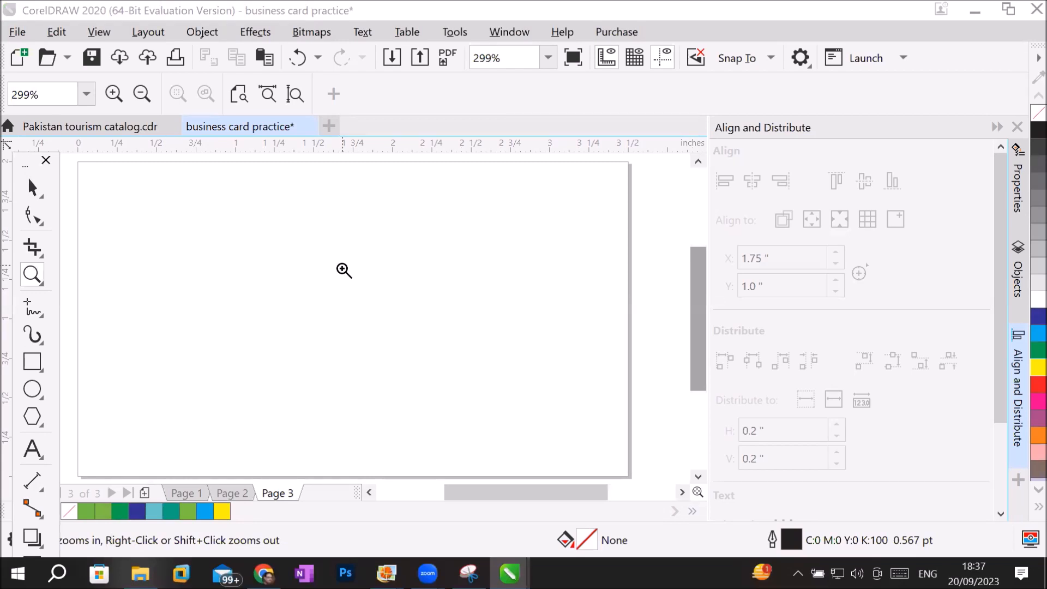
right_click(255, 252)
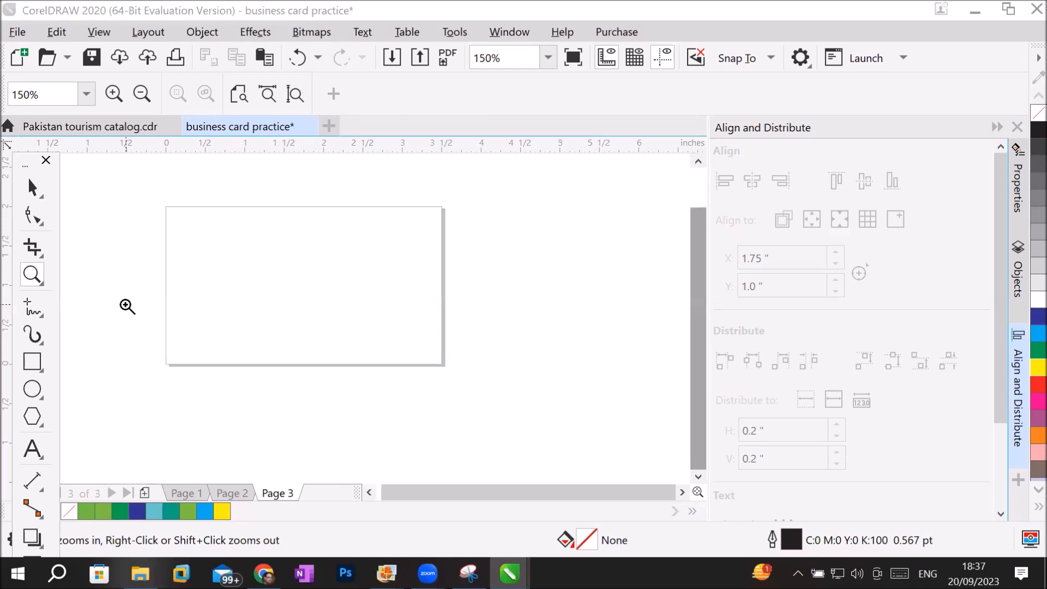
Draw an ellipse about 3.8 by 1.8 inches over the upper part of Page 3 and fill it red.
click(33, 390)
drag(159, 161, 458, 306)
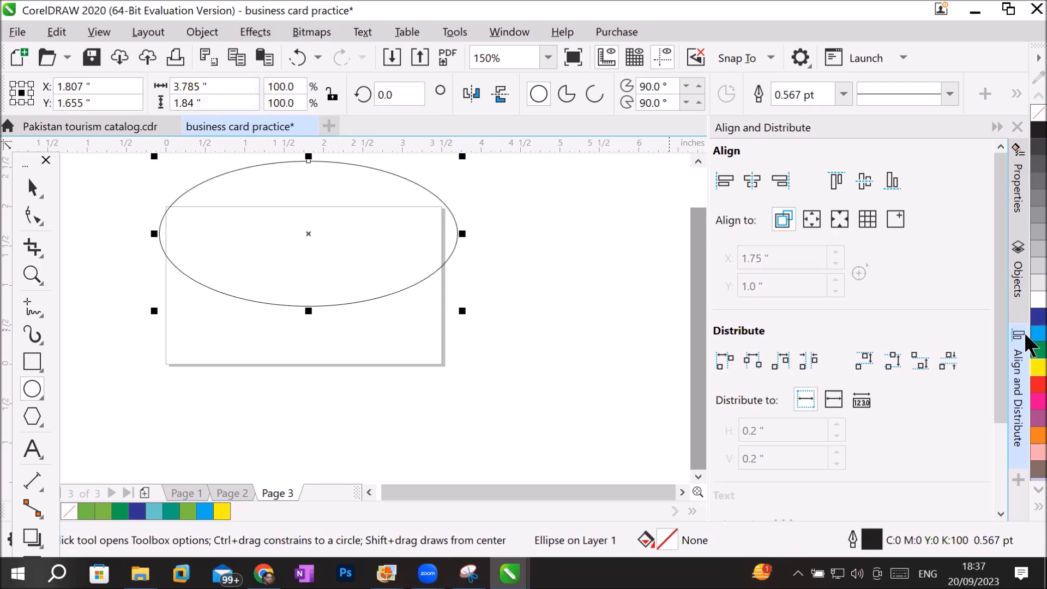
click(1027, 389)
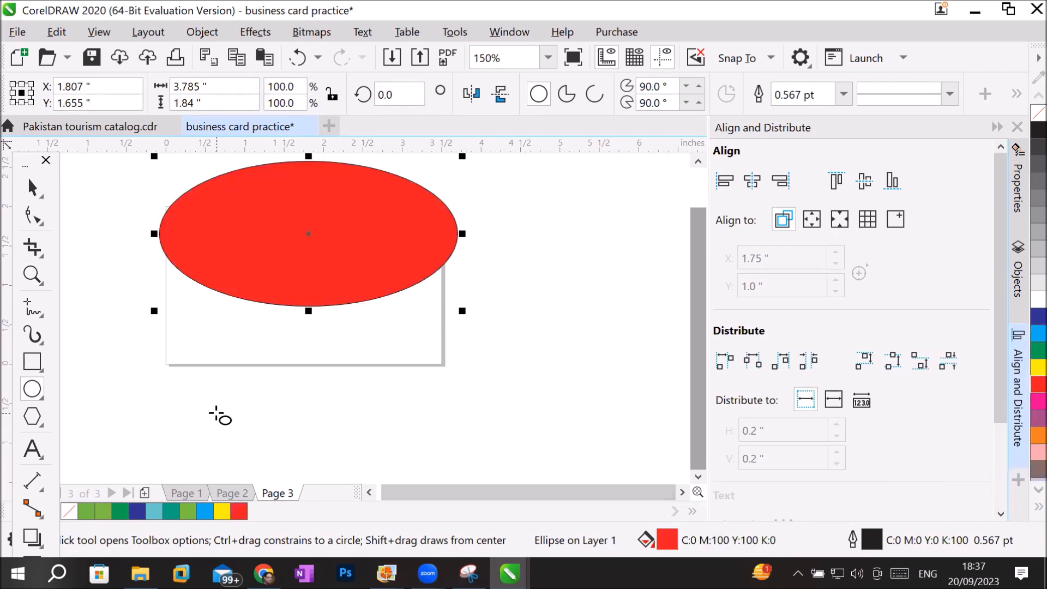
Move the red ellipse up across the page's upper edge and place a duplicate of it slightly lower.
click(36, 187)
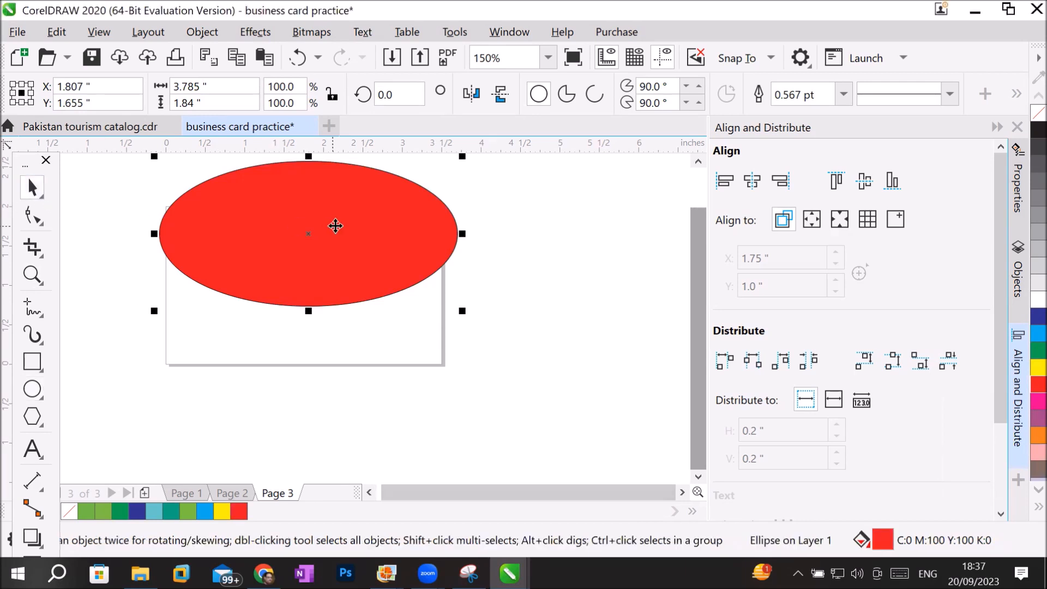
mouse_move(333, 223)
mouse_down()
mouse_move(325, 215)
mouse_move(342, 211)
mouse_up()
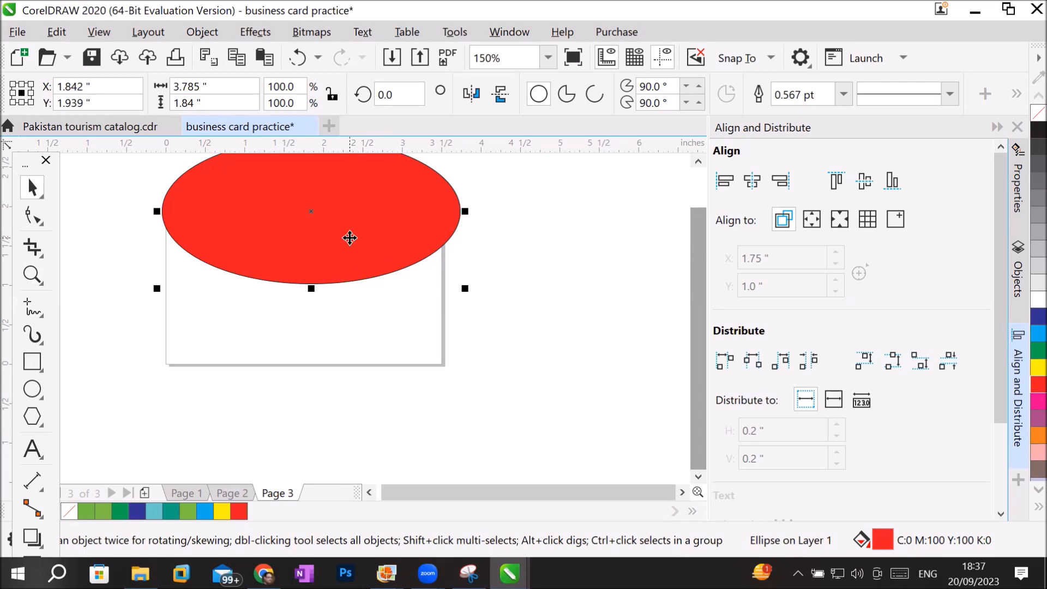
drag(349, 238, 350, 249)
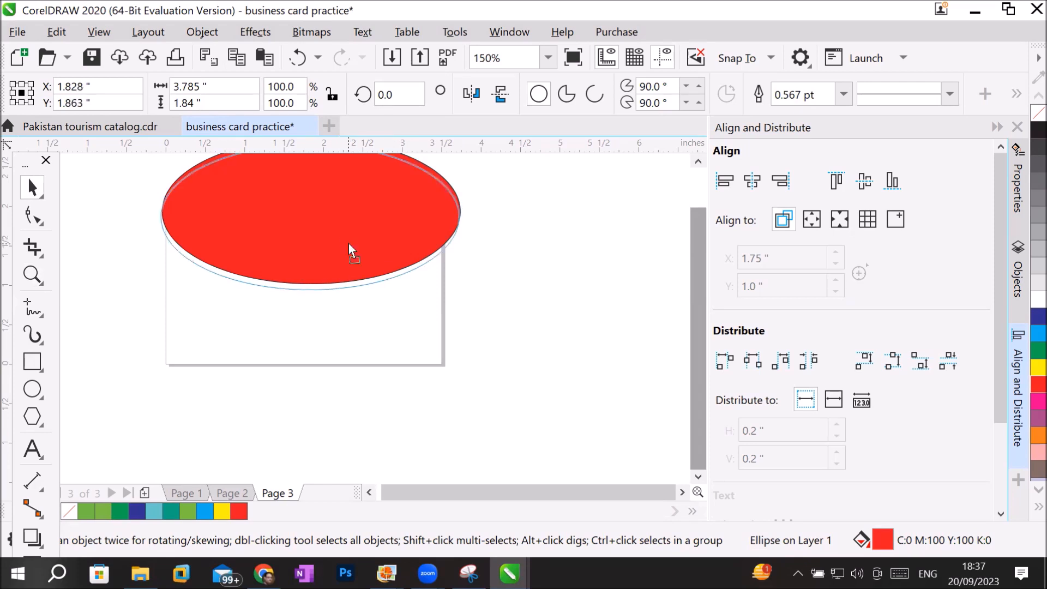
drag(350, 250, 350, 250)
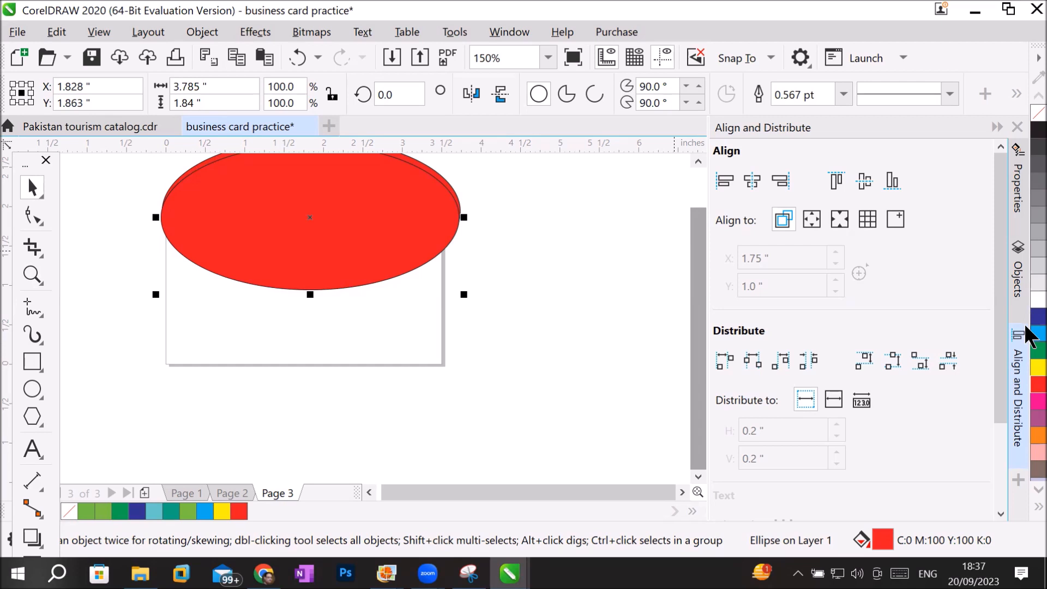
Fill the duplicate ellipse on Page 3 with magenta.
click(1030, 415)
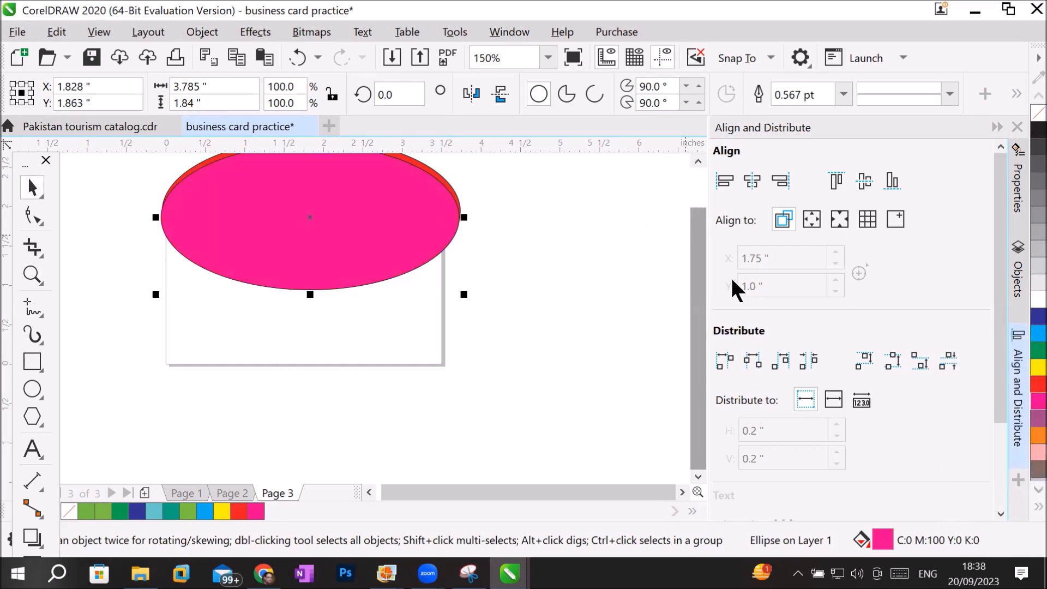
scroll(698, 268, up, 2)
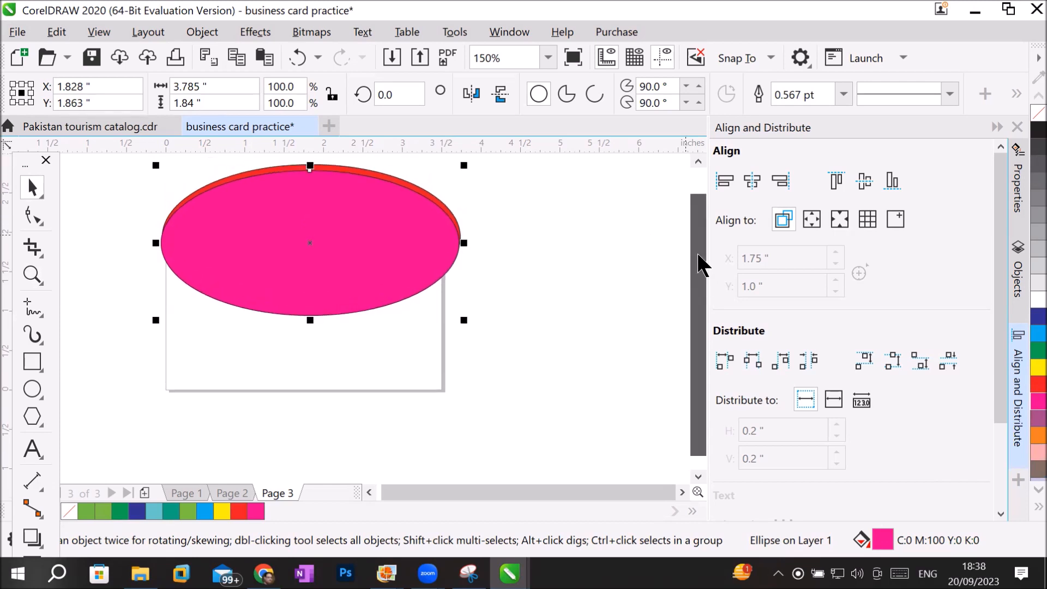
scroll(703, 256, up, 1)
click(547, 336)
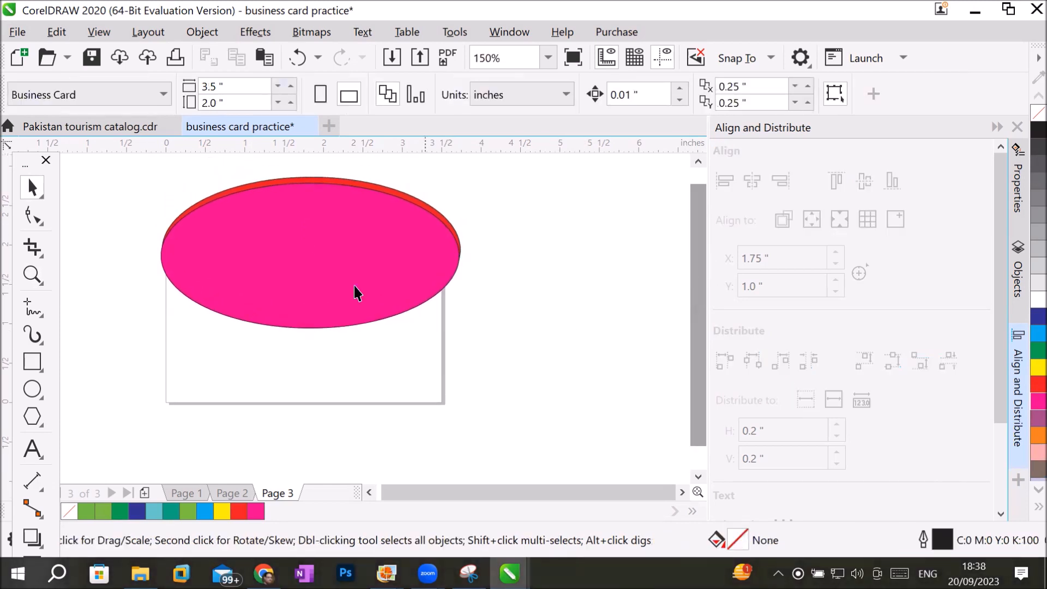
scroll(265, 172, up, 2)
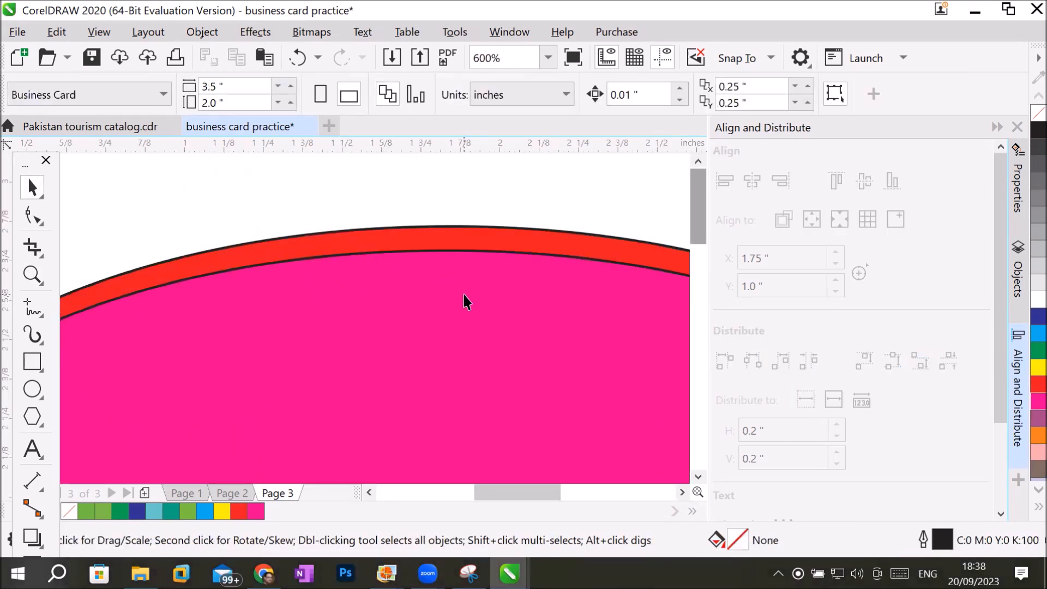
scroll(523, 367, down, 2)
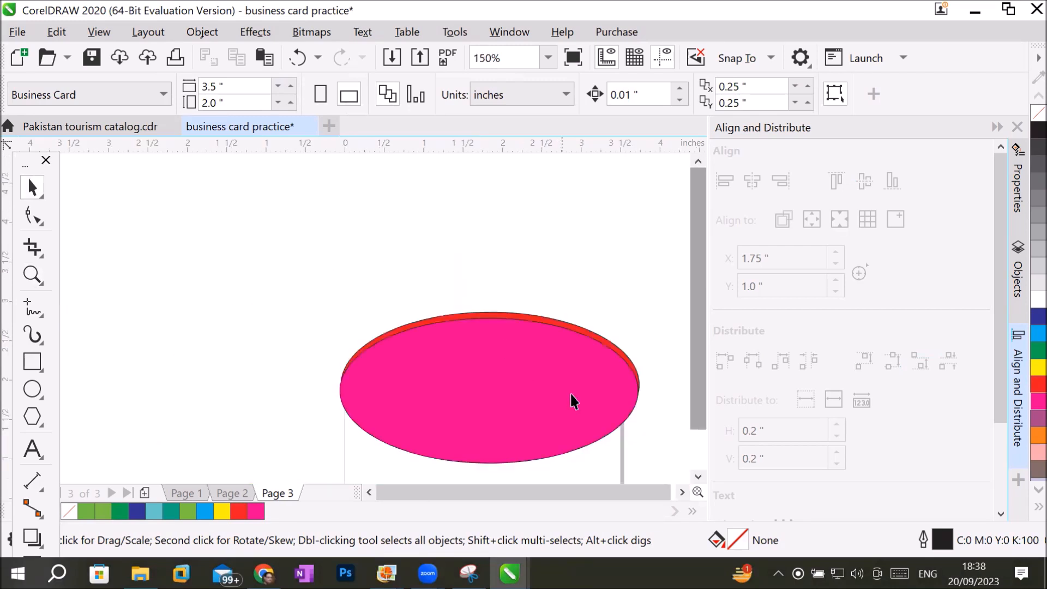
click(698, 476)
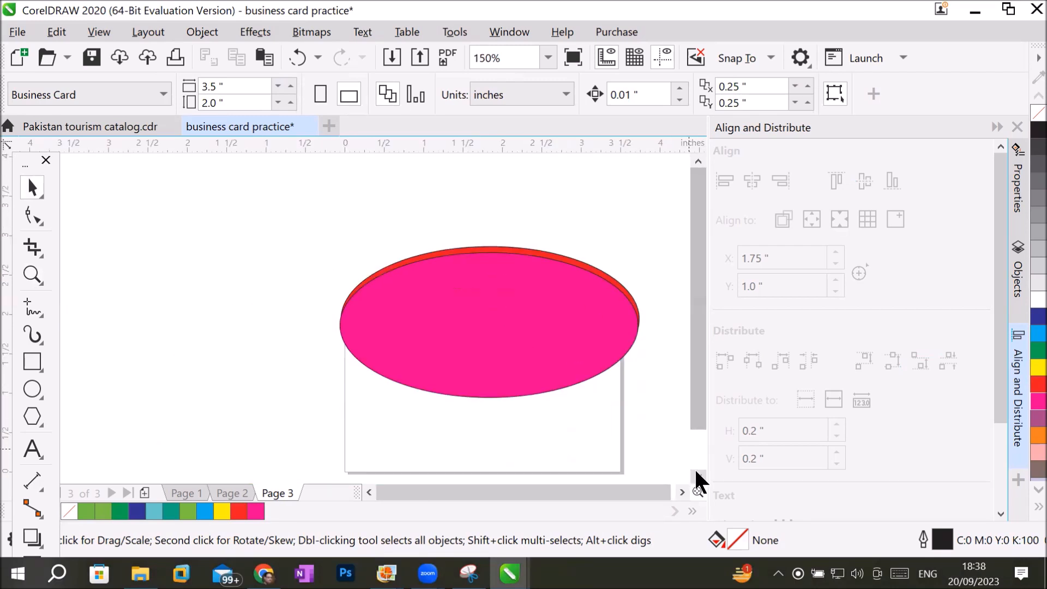
click(682, 493)
click(682, 493)
click(682, 493)
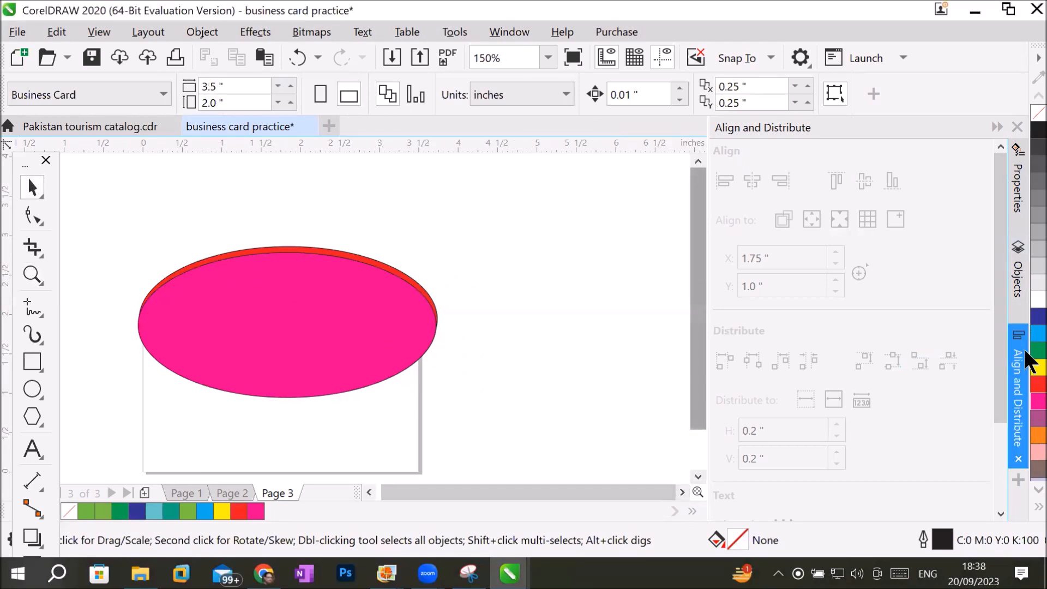
Move the red ellipse above the magenta ellipse in the stacking order of Page 3's Layer 1.
click(1018, 285)
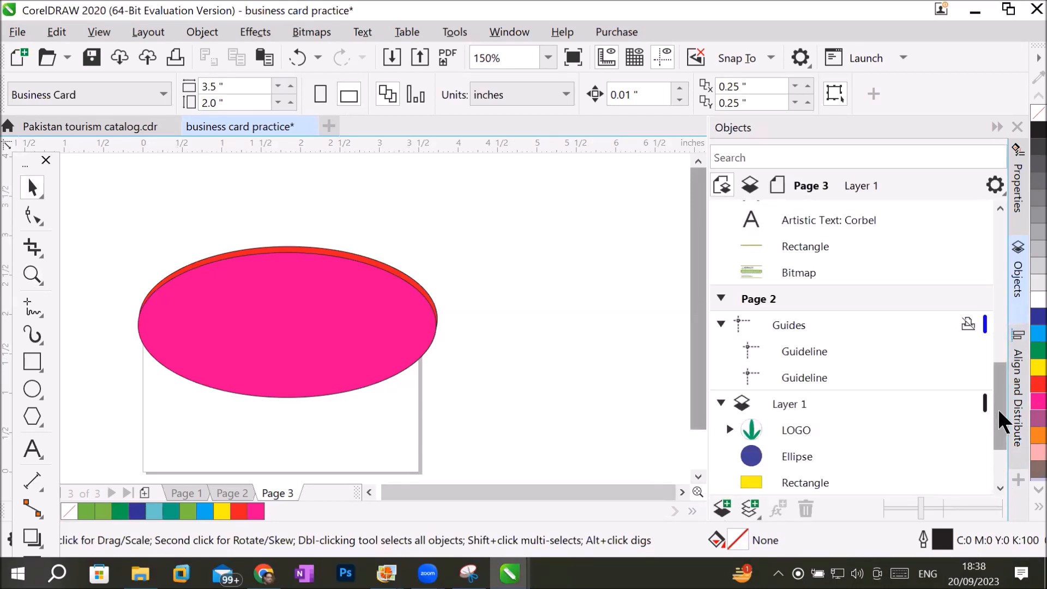
click(327, 349)
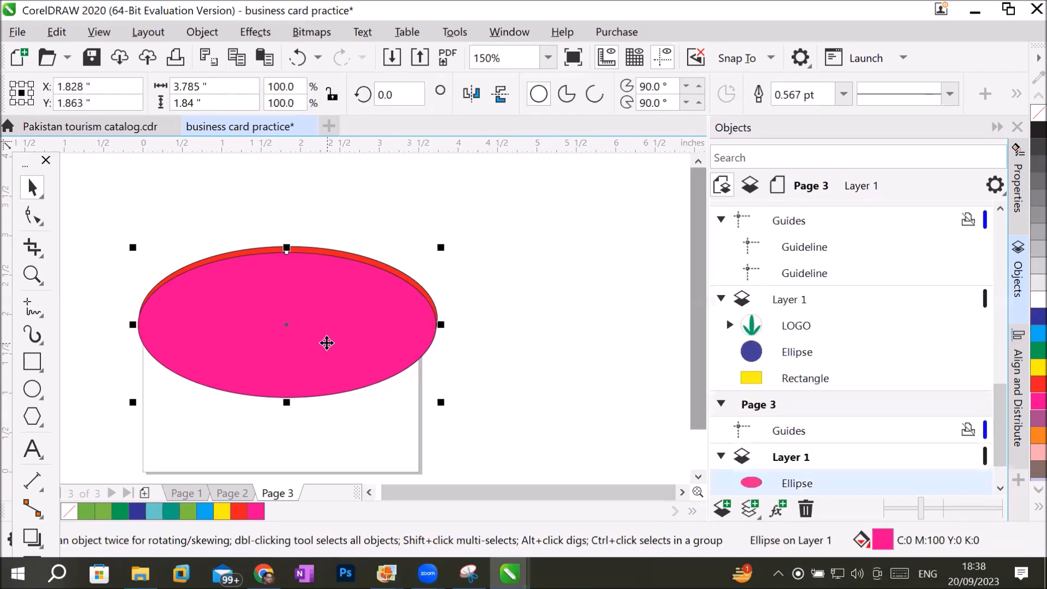
click(1000, 487)
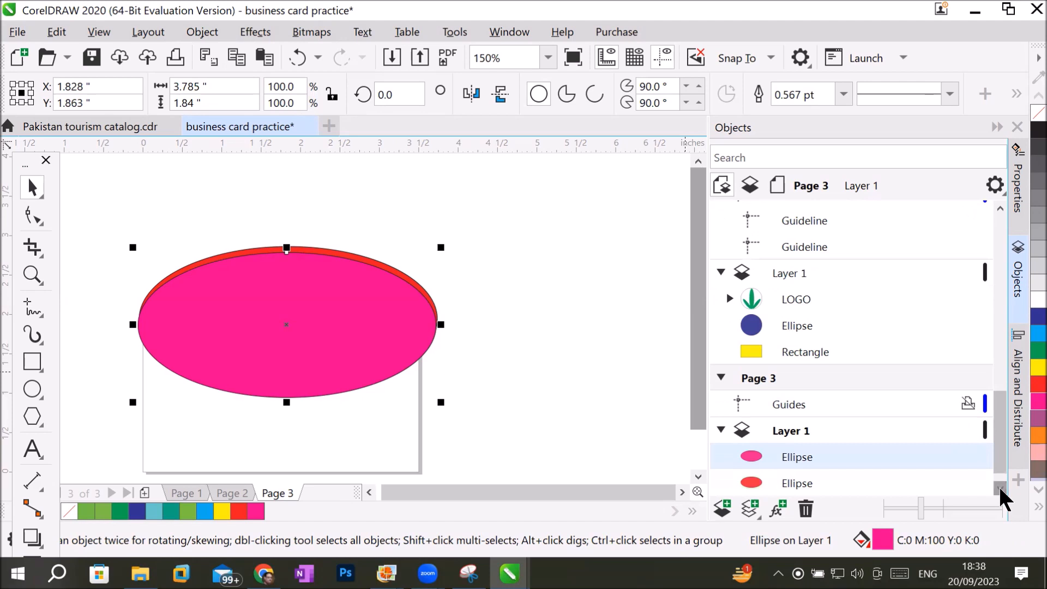
click(999, 487)
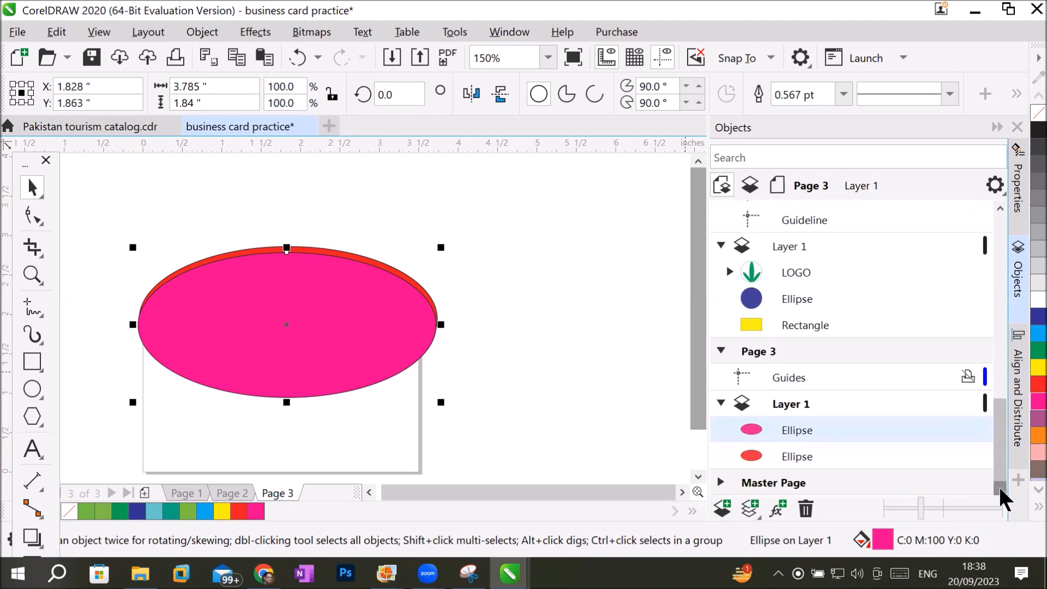
click(793, 455)
drag(793, 455, 790, 421)
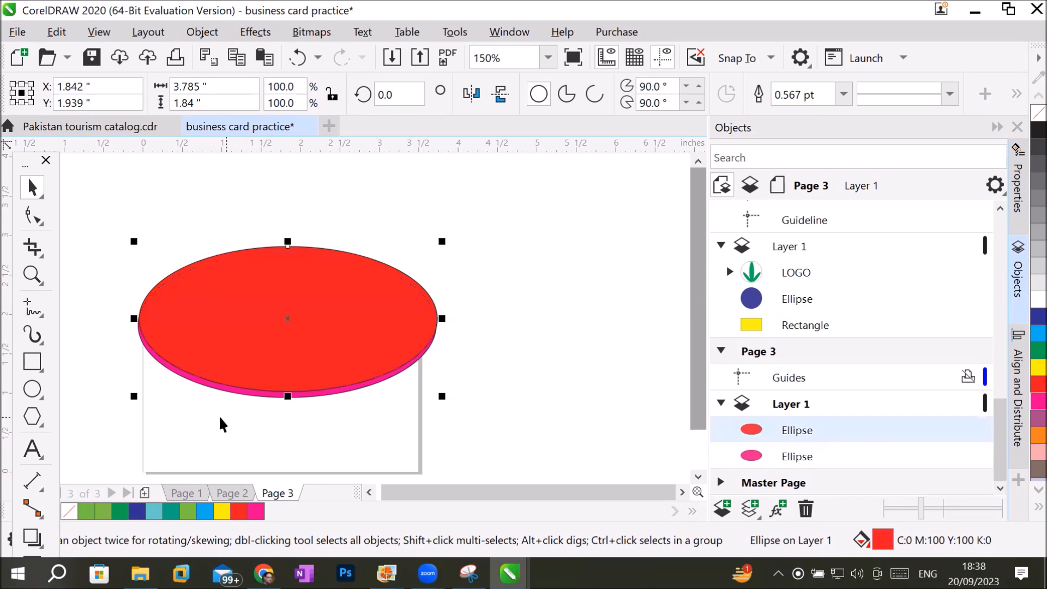
Remove the outlines from the red ellipse and the magenta ellipse.
scroll(220, 422, up, 1)
scroll(241, 397, up, 2)
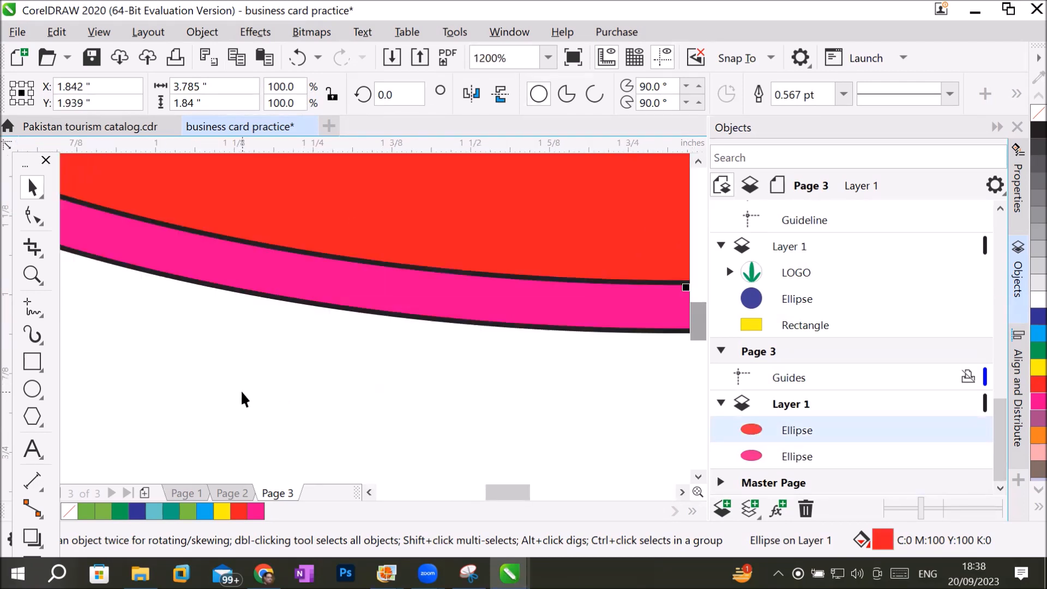
scroll(242, 393, down, 2)
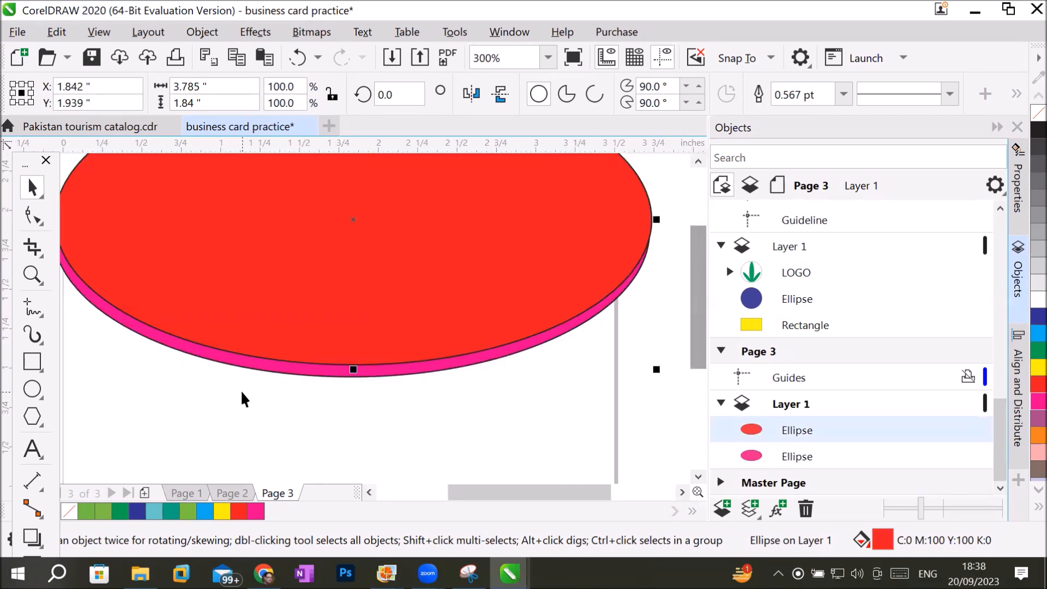
scroll(241, 390, down, 2)
scroll(240, 390, up, 1)
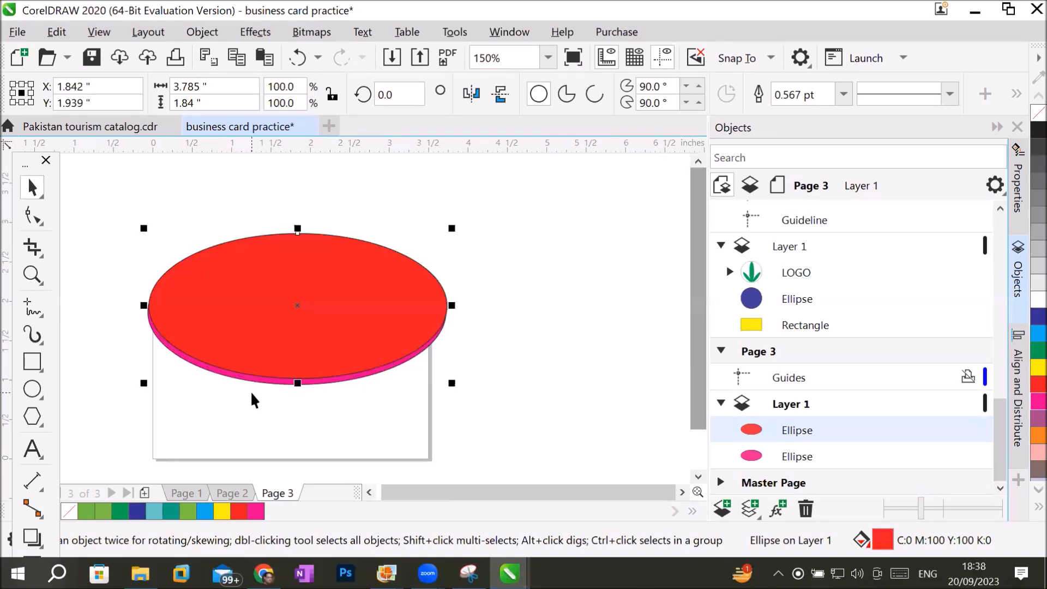
click(800, 458)
right_click(1037, 114)
scroll(270, 346, up, 3)
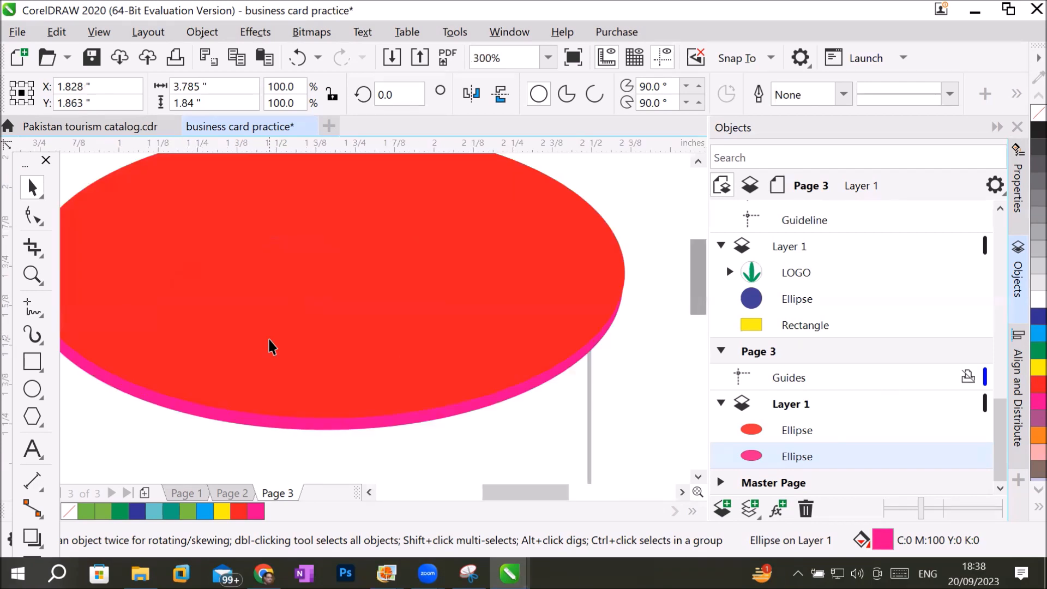
Change the fill of the magenta ellipse behind the red one to cyan.
scroll(270, 346, down, 2)
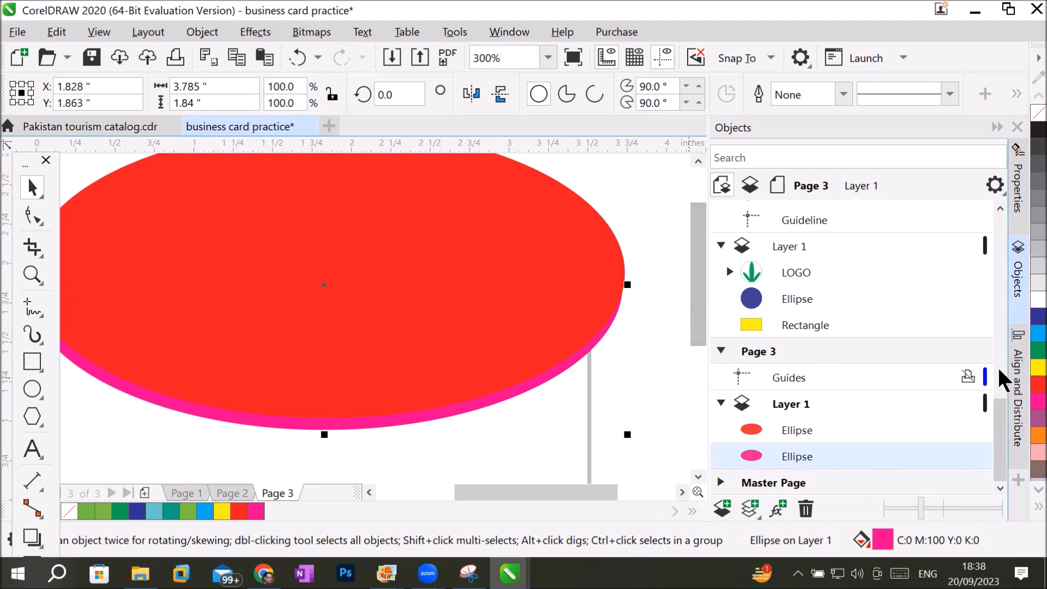
click(1026, 338)
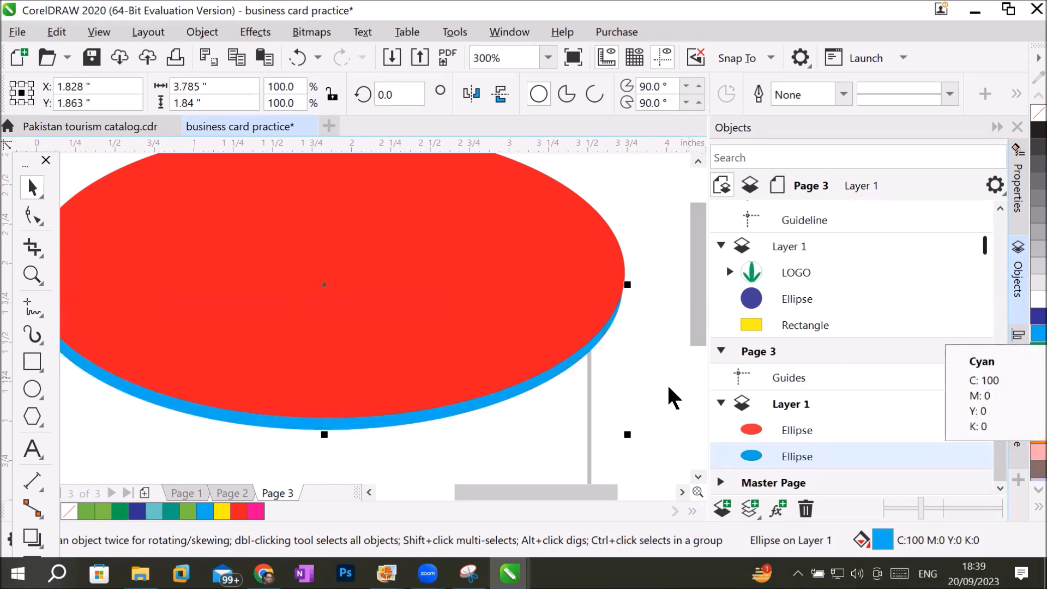
scroll(457, 424, down, 2)
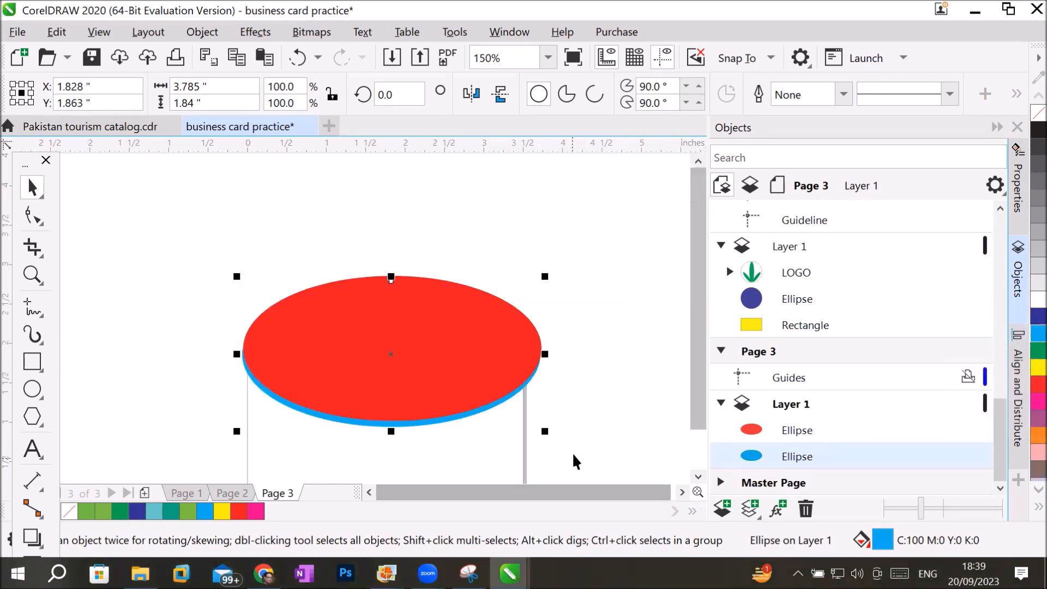
scroll(572, 458, up, 2)
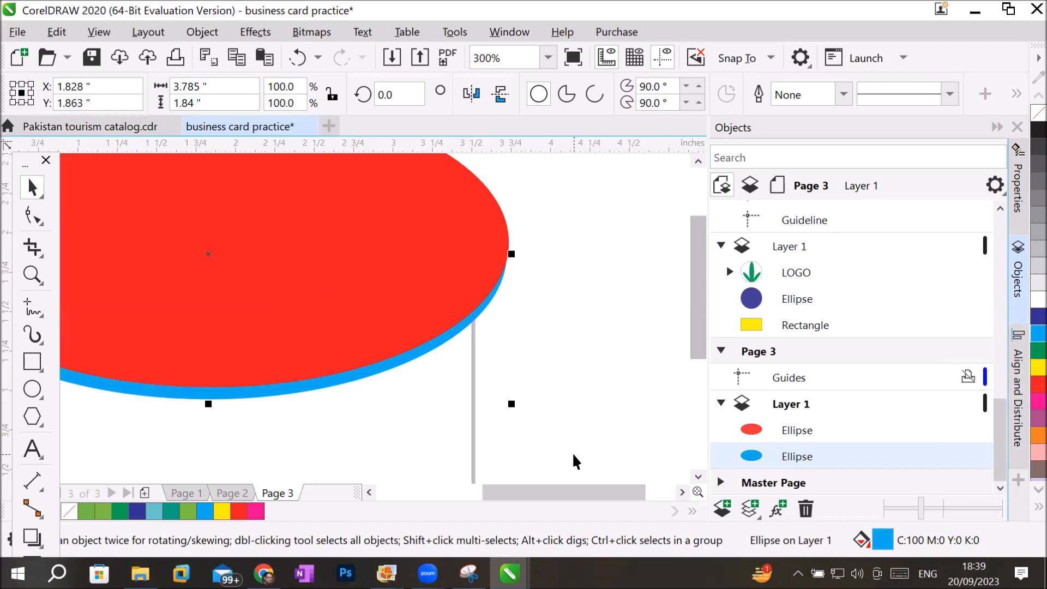
Rotate the cyan ellipse about 10.2 degrees around its centre so its lower-left edge extends further beyond the red ellipse.
drag(548, 493, 502, 490)
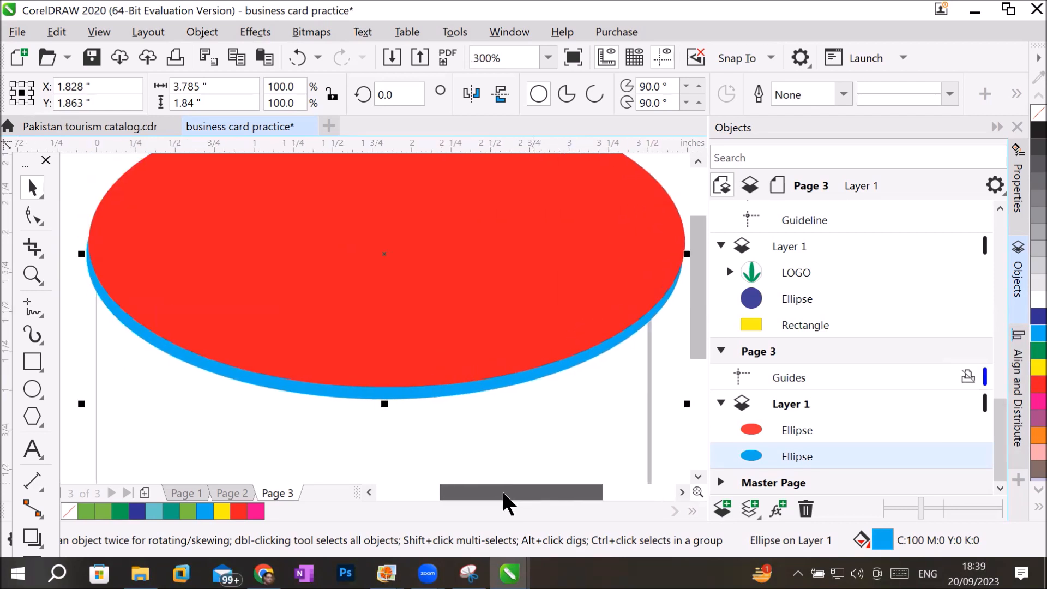
click(358, 393)
drag(78, 408, 85, 437)
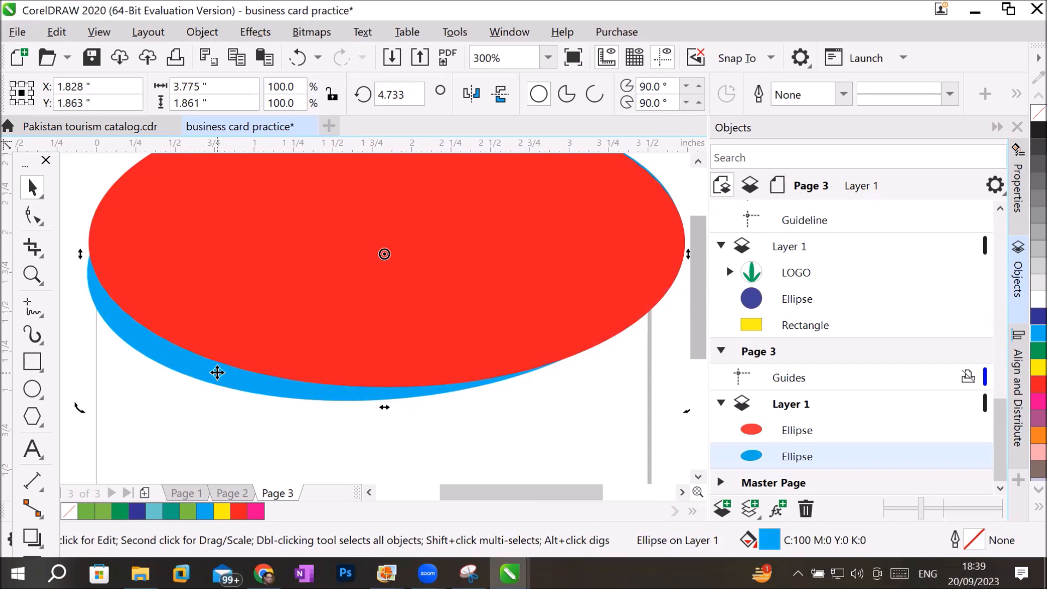
drag(79, 408, 98, 437)
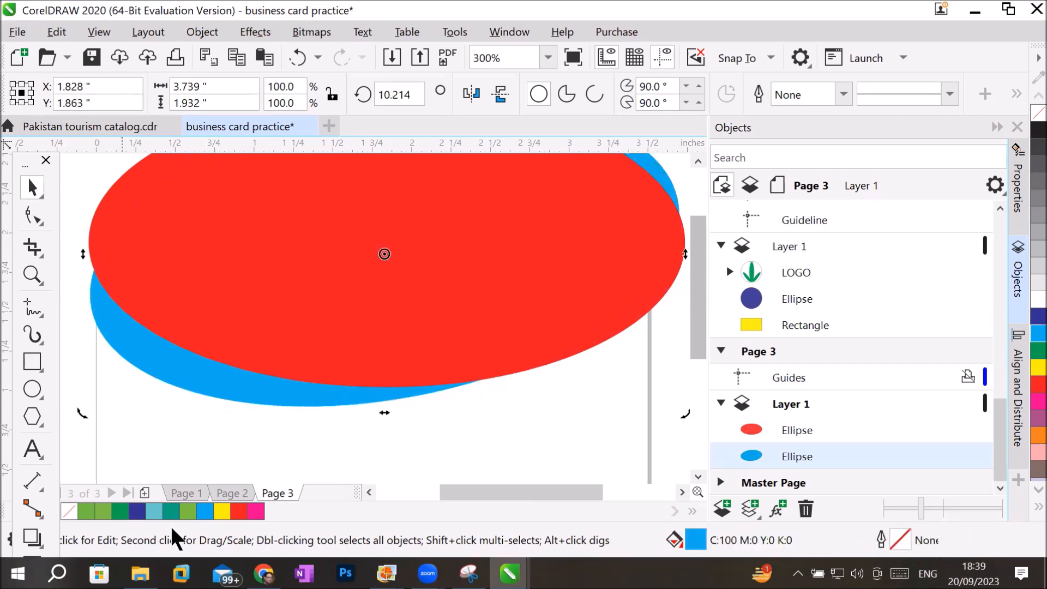
click(480, 440)
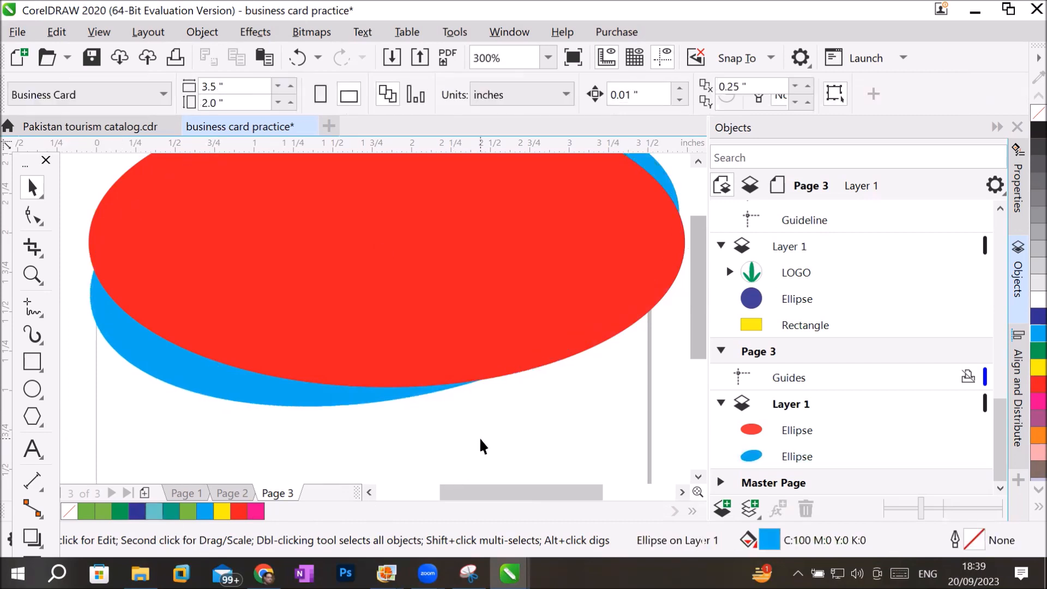
Place a duplicate of the cyan ellipse slightly lower and stack it behind the other two ellipses on Layer 1.
click(284, 399)
drag(285, 399, 289, 417)
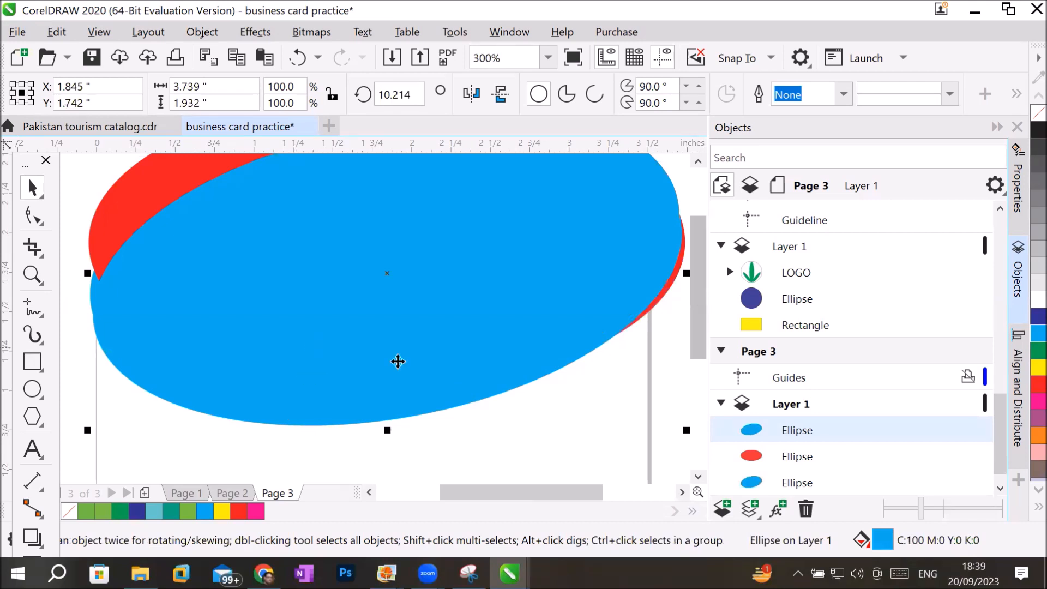
click(1000, 487)
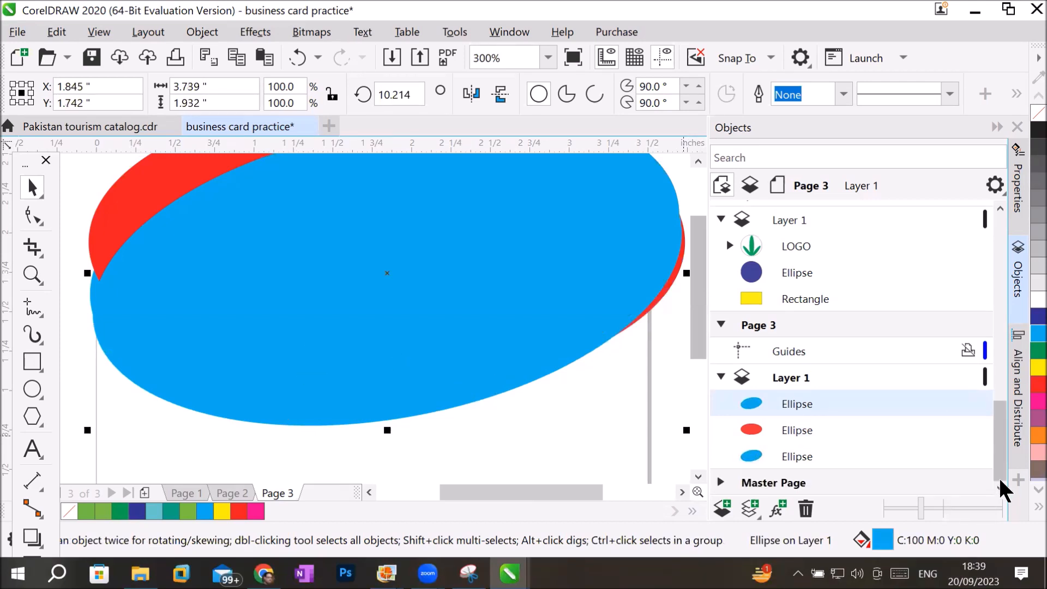
drag(819, 404, 817, 469)
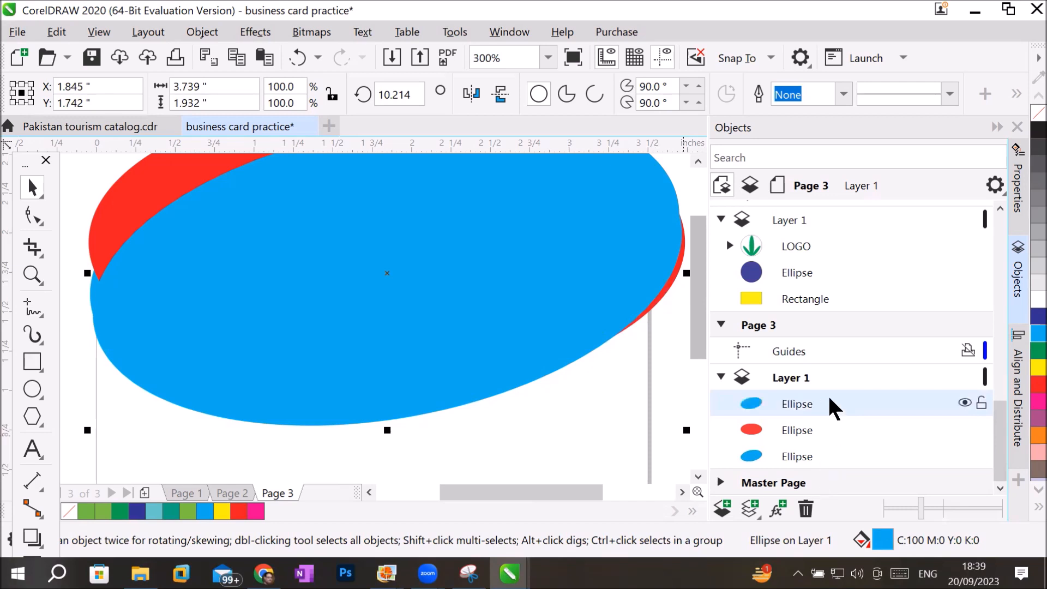
drag(809, 404, 783, 466)
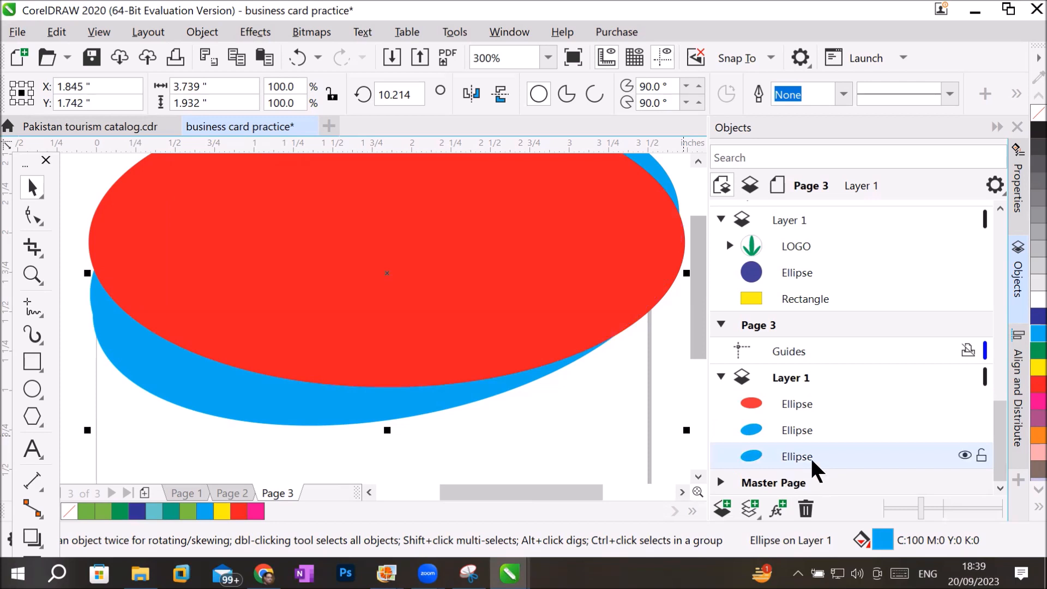
Fill the rearmost duplicate ellipse with green, C:100 M:0 Y:100 K:0.
click(1029, 368)
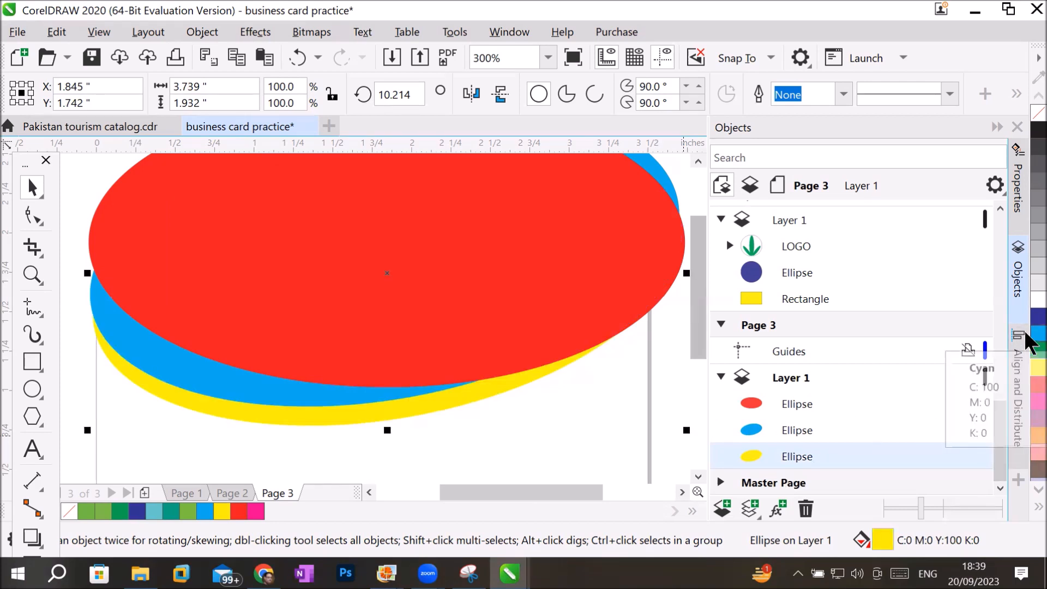
click(1037, 350)
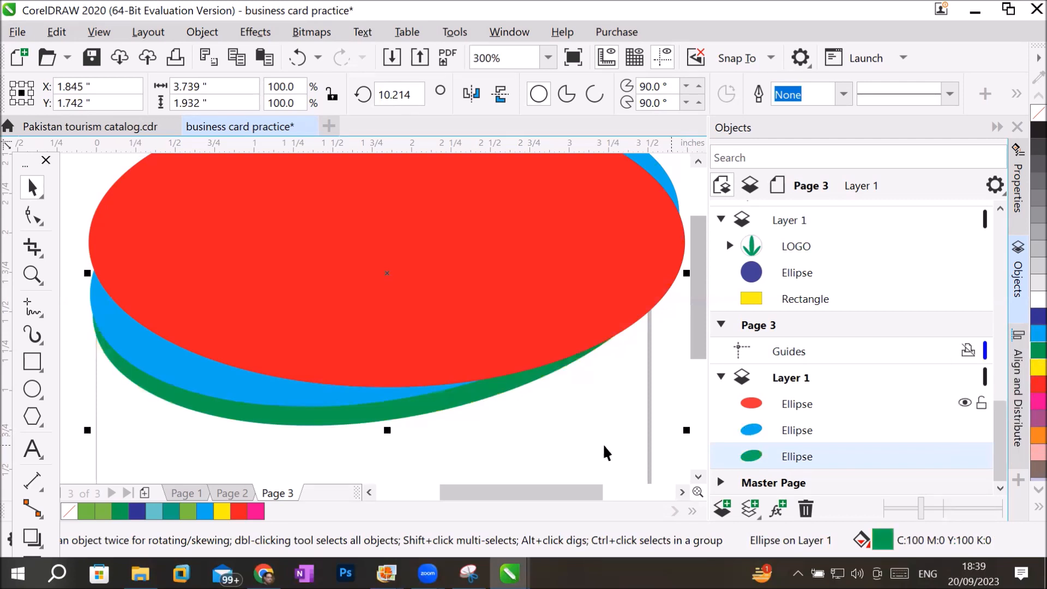
click(574, 450)
scroll(574, 450, down, 2)
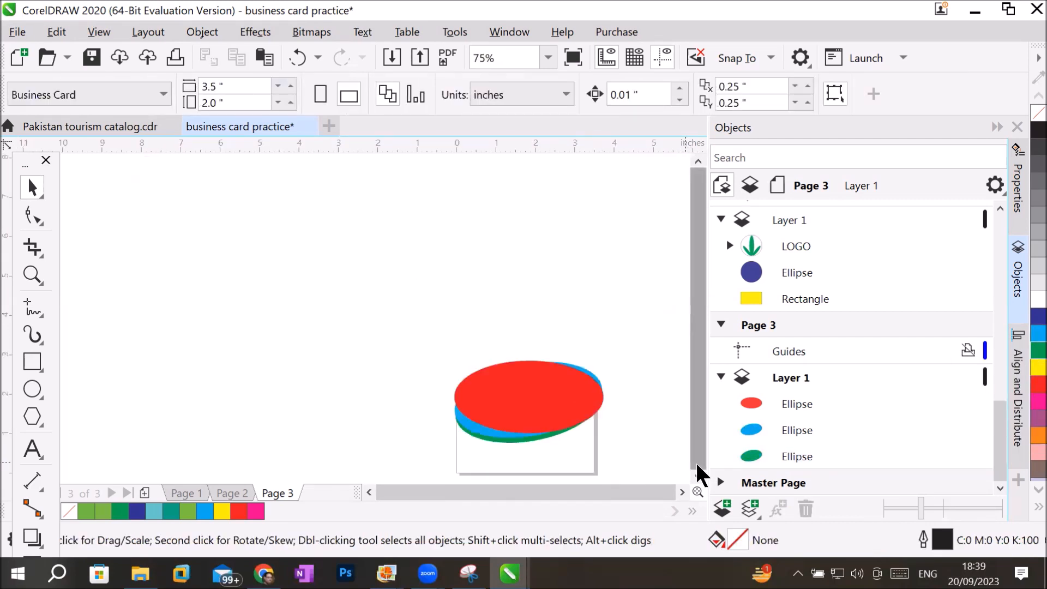
Nudge the cyan ellipse up by 0.03 inches to widen the green band below it.
scroll(678, 470, up, 1)
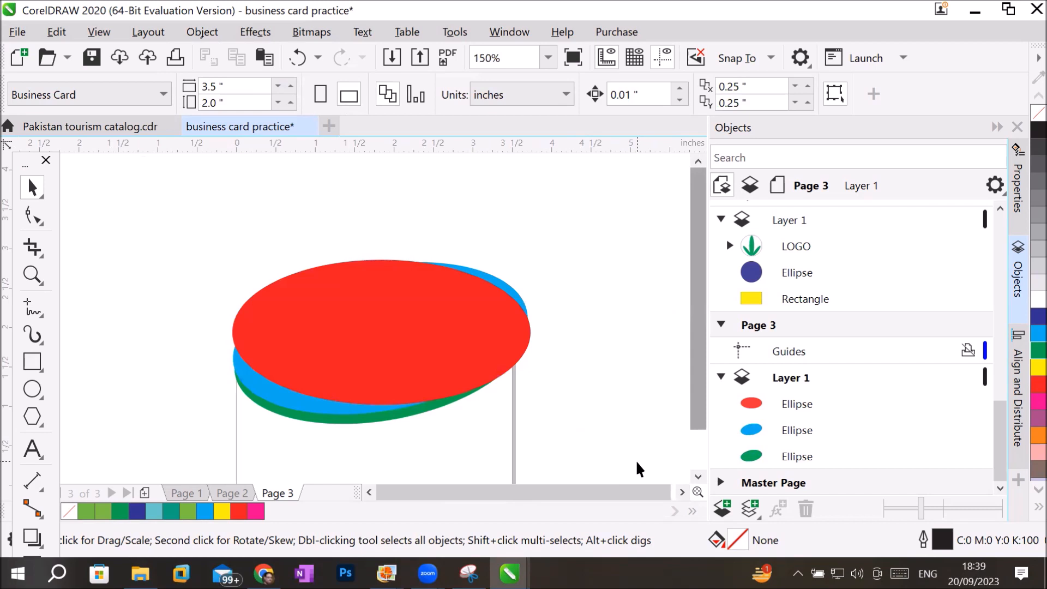
double_click(698, 477)
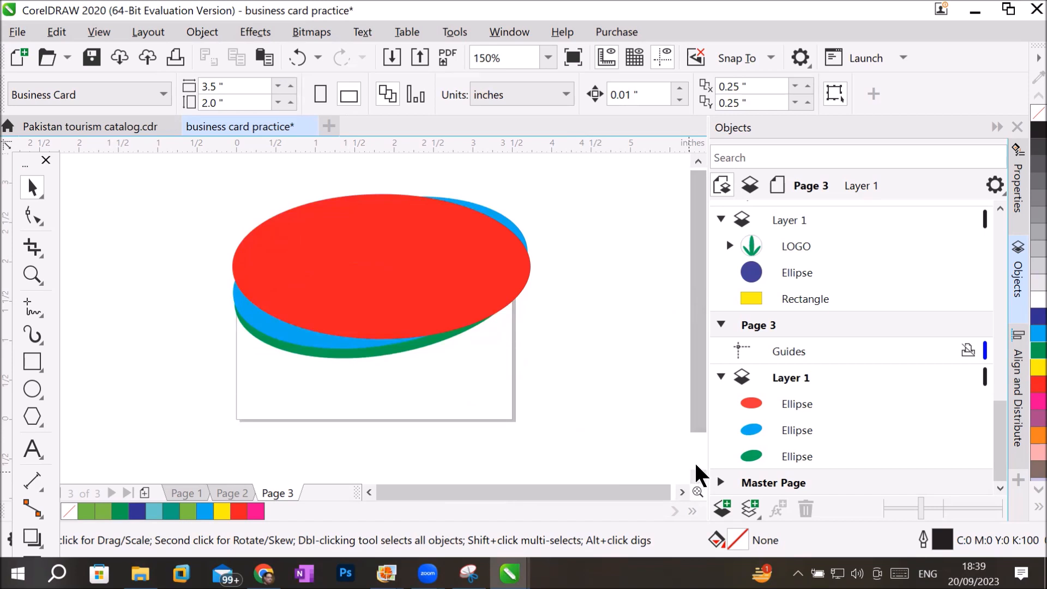
click(292, 337)
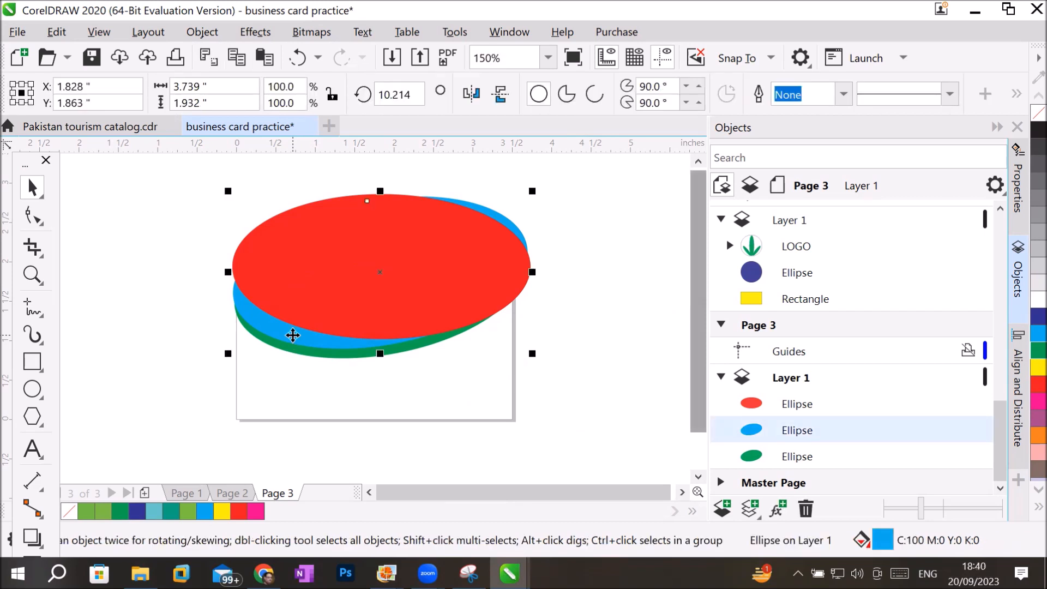
key(Up)
key(Up)
key(Up)
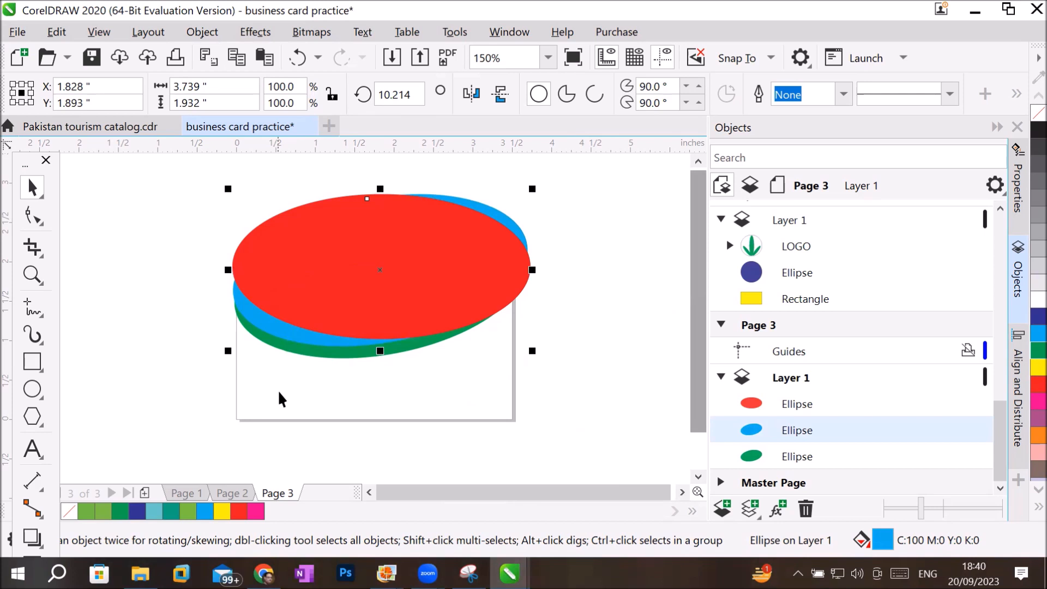
Skew the green ellipse vertically to about 14.9 degrees and raise its centre to about Y 1.9 inches so it extends past the cyan ellipse's upper-right edge.
click(332, 368)
click(342, 353)
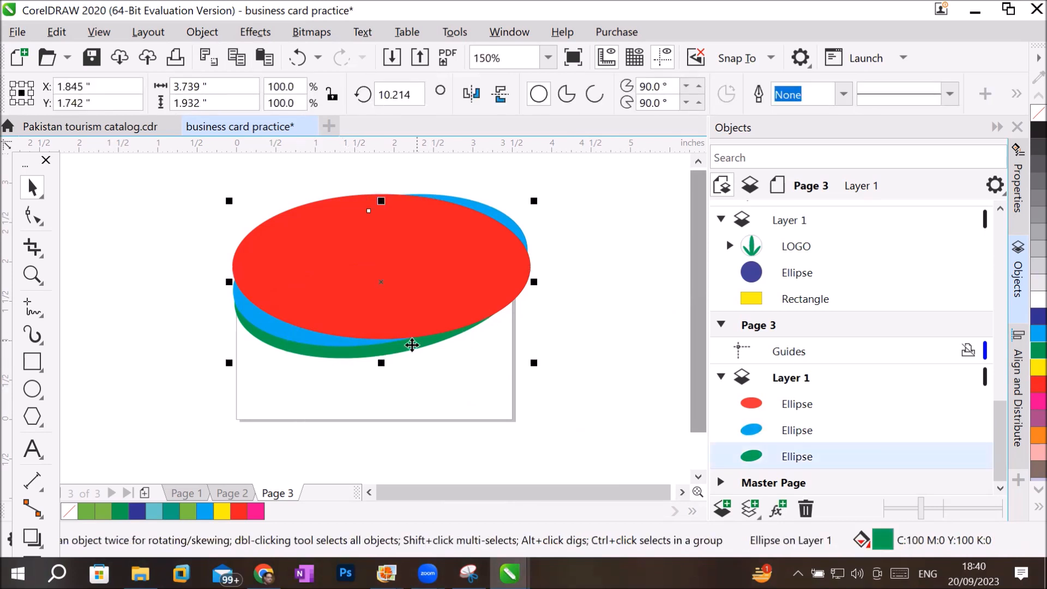
click(394, 351)
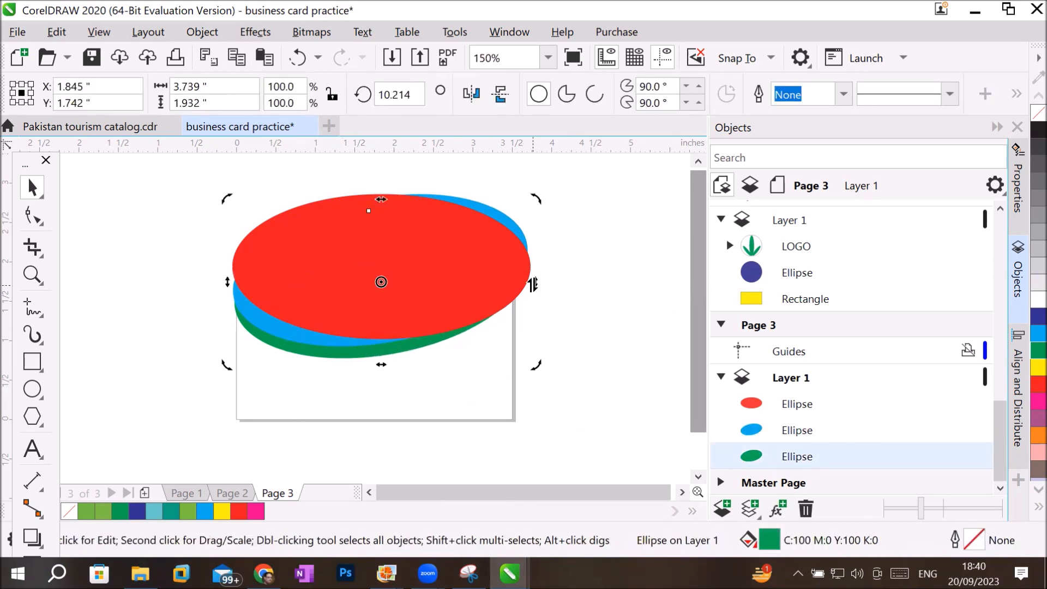
drag(535, 281, 538, 263)
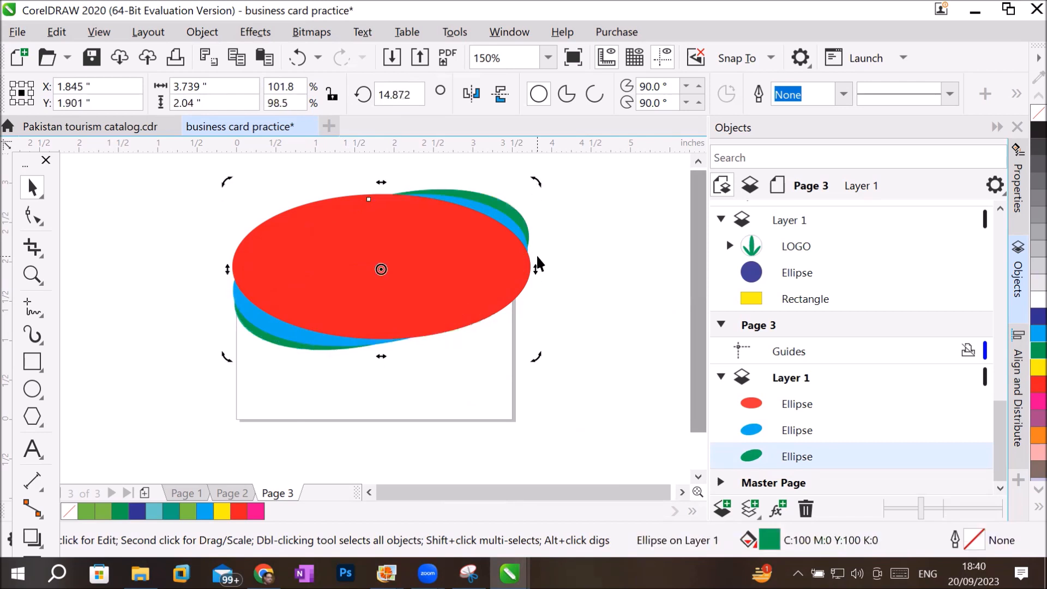
click(584, 320)
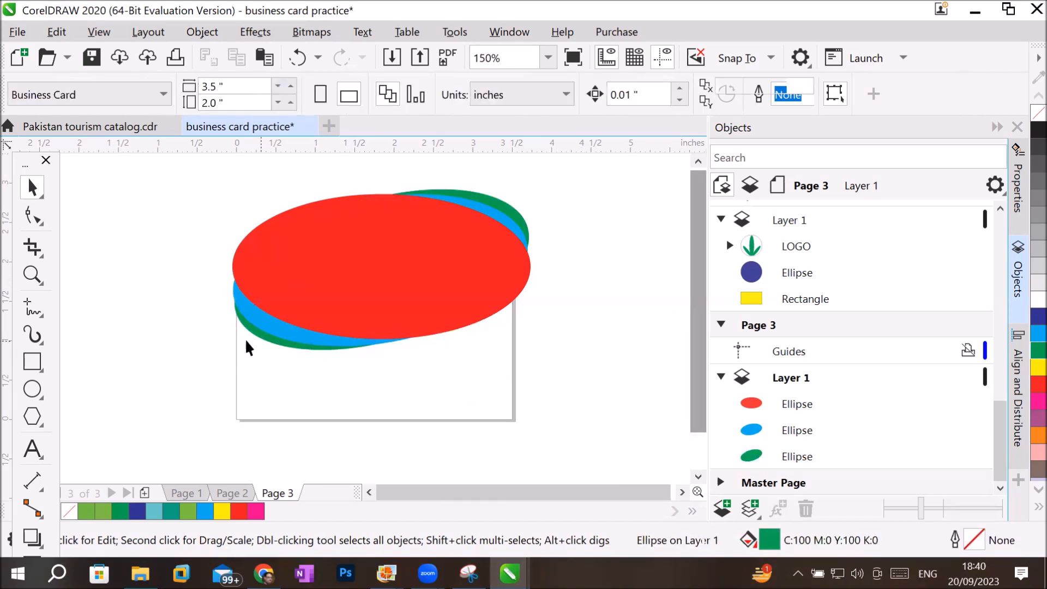
Draw a rectangle about 3.51 by 2.10 inches over the Page 3 card area, overlapping the ellipses.
scroll(227, 360, up, 2)
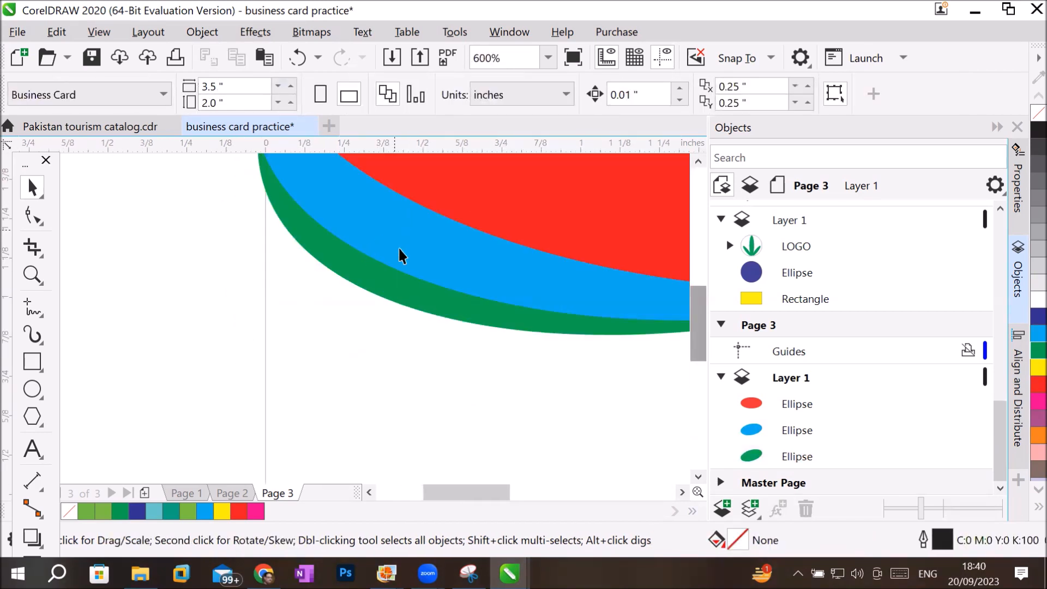
scroll(424, 316, down, 2)
scroll(424, 315, down, 1)
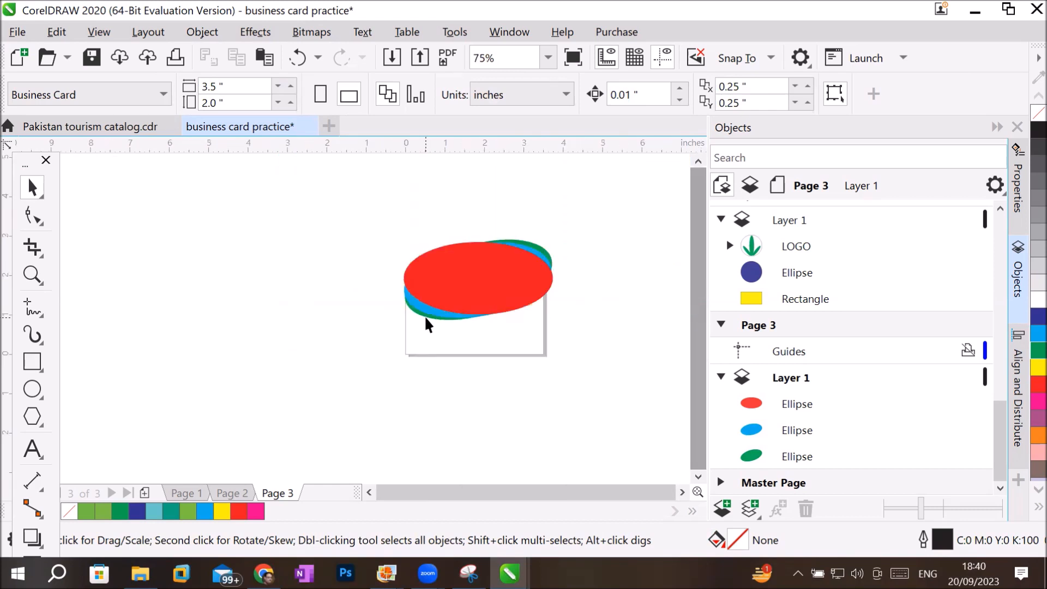
scroll(571, 283, up, 1)
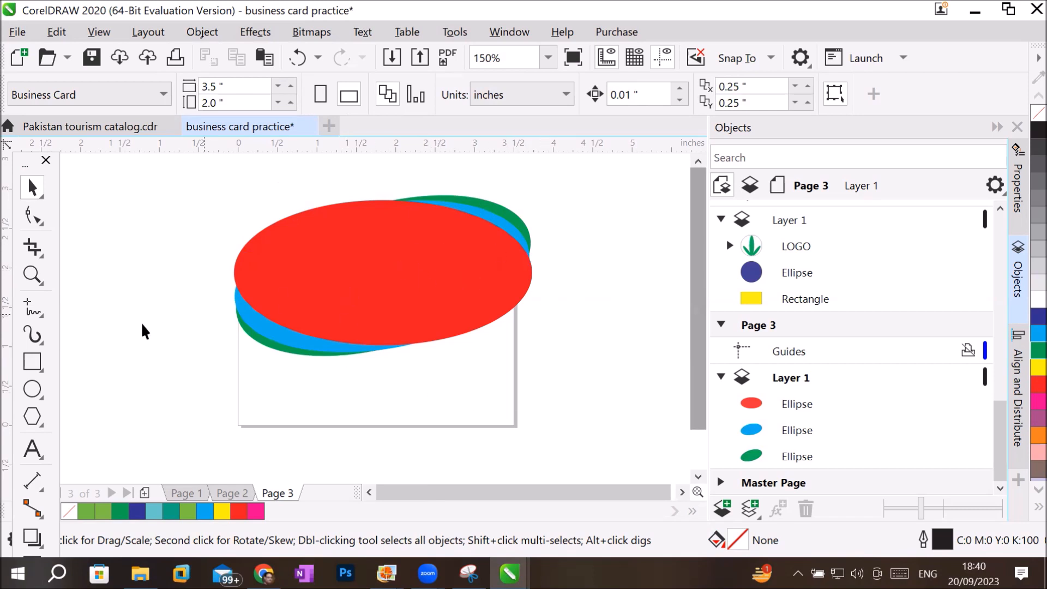
click(32, 363)
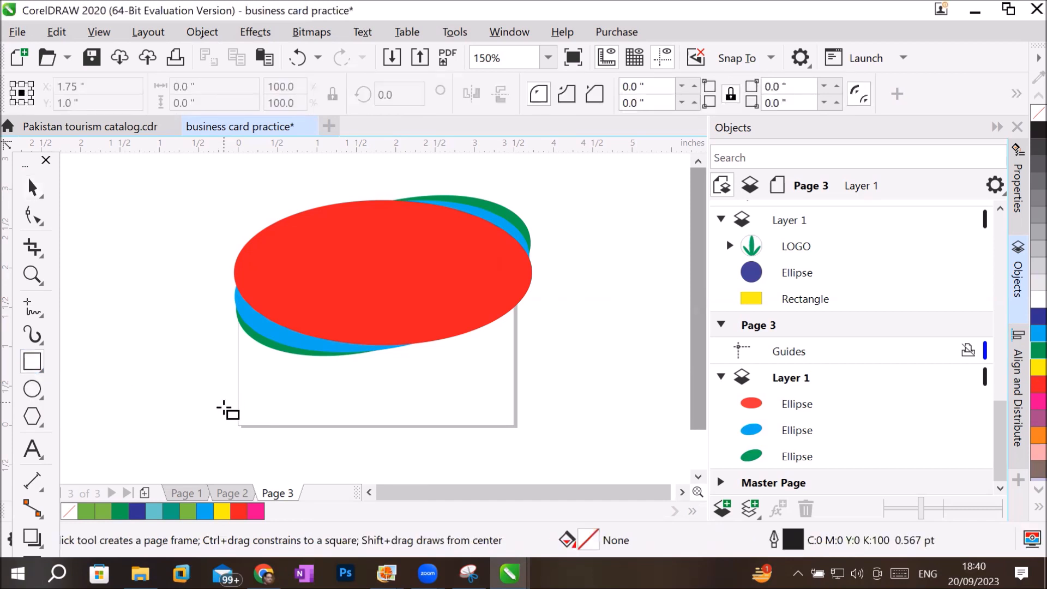
drag(237, 428, 513, 261)
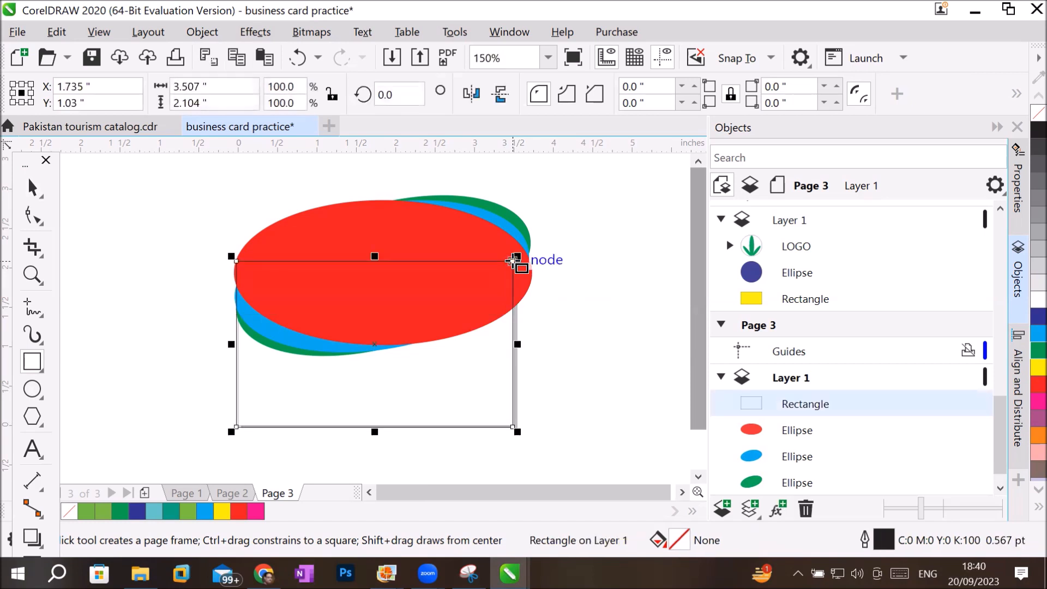
Set the rectangle's size to 3.5 inches wide and 2 inches high.
click(221, 86)
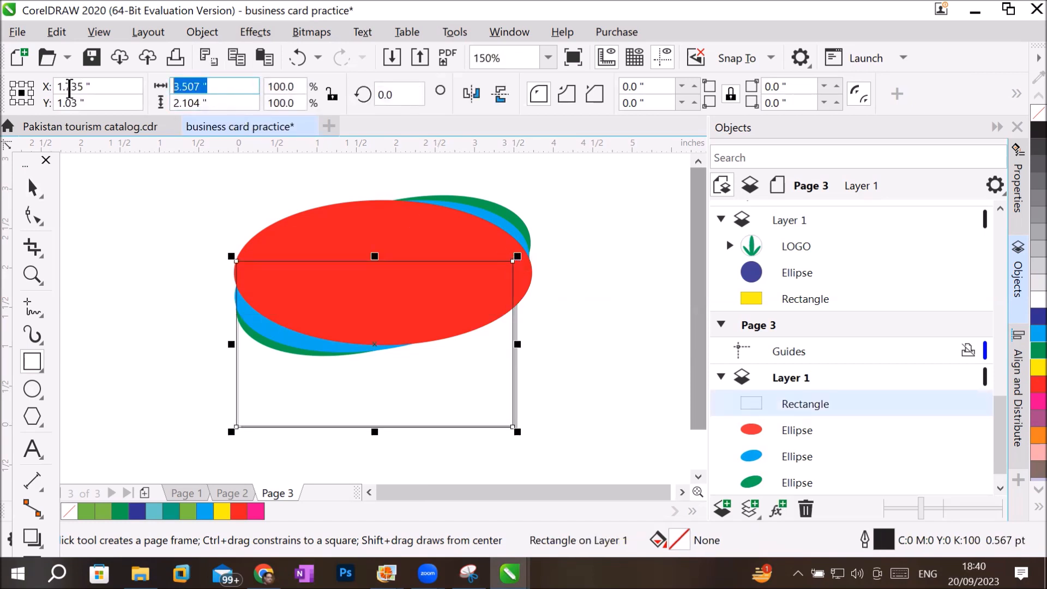
text(3.5)
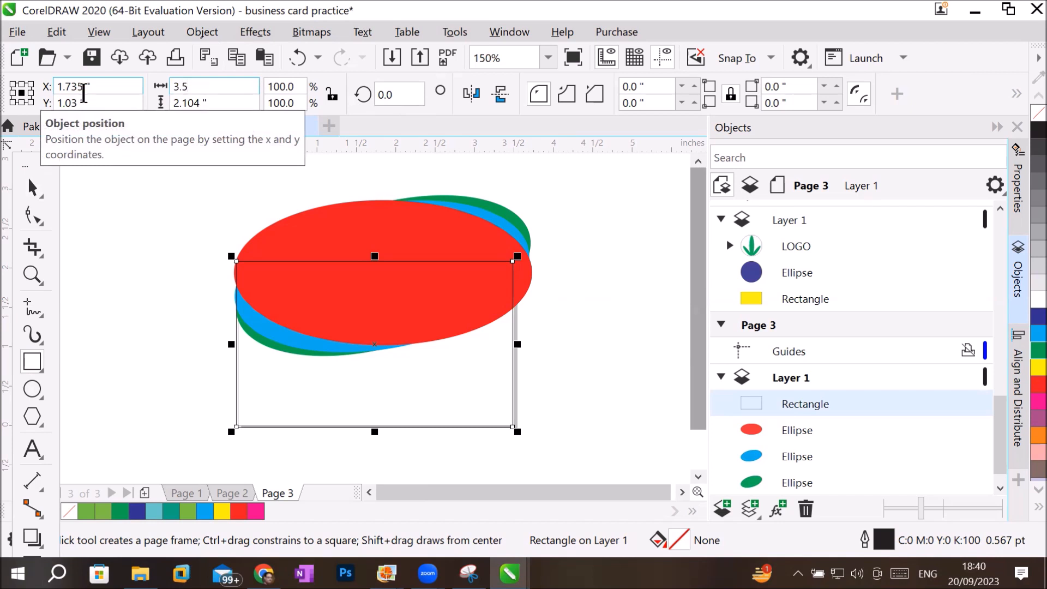
key(Tab)
text(2)
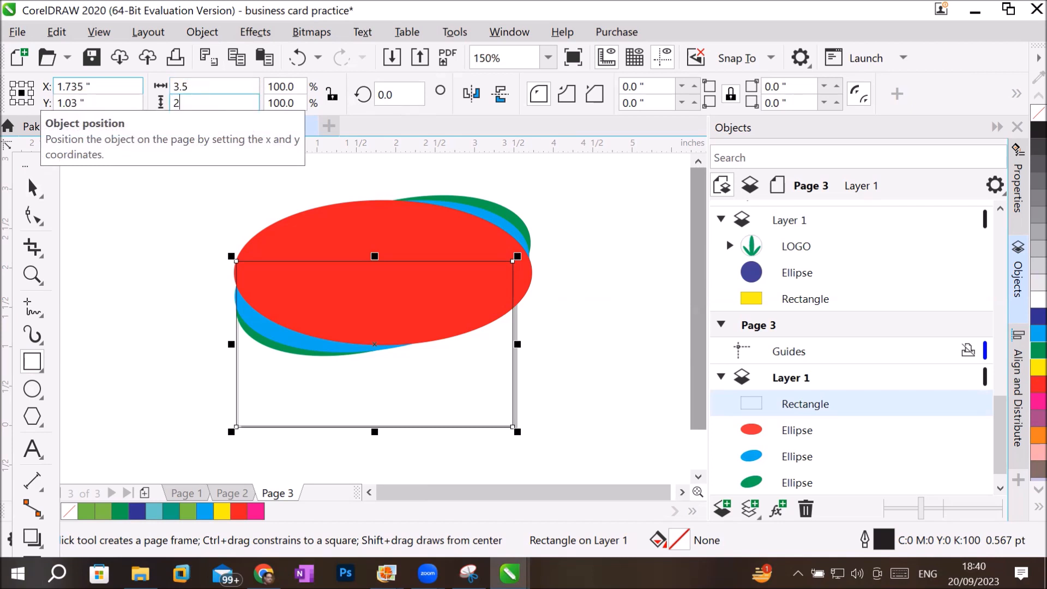
key(Return)
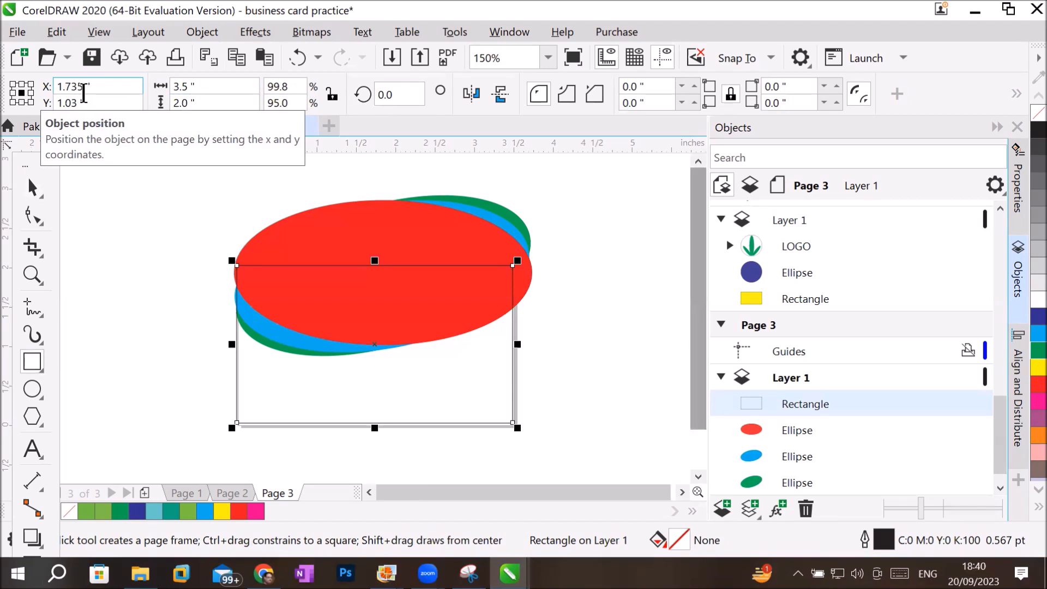
Try to PowerClip the three ellipses together with the rectangle inside that same rectangle.
click(32, 186)
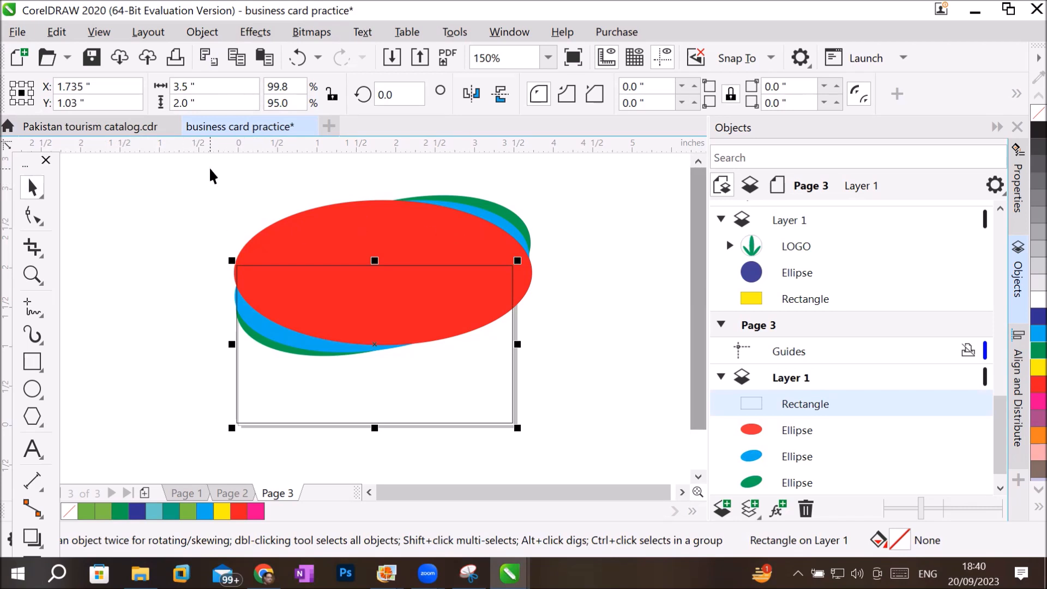
drag(209, 170, 304, 353)
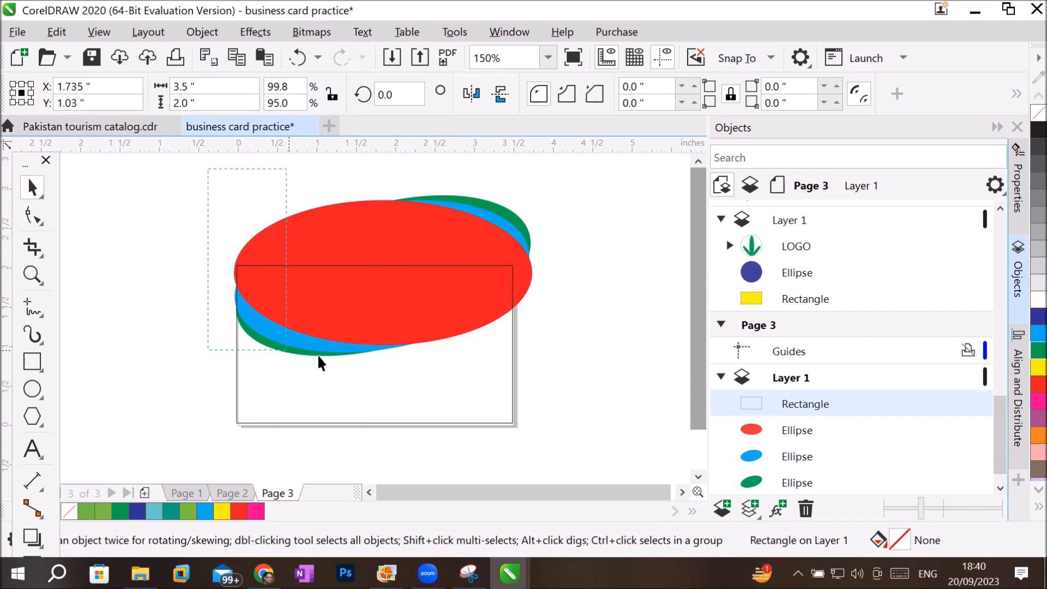
drag(509, 400, 581, 463)
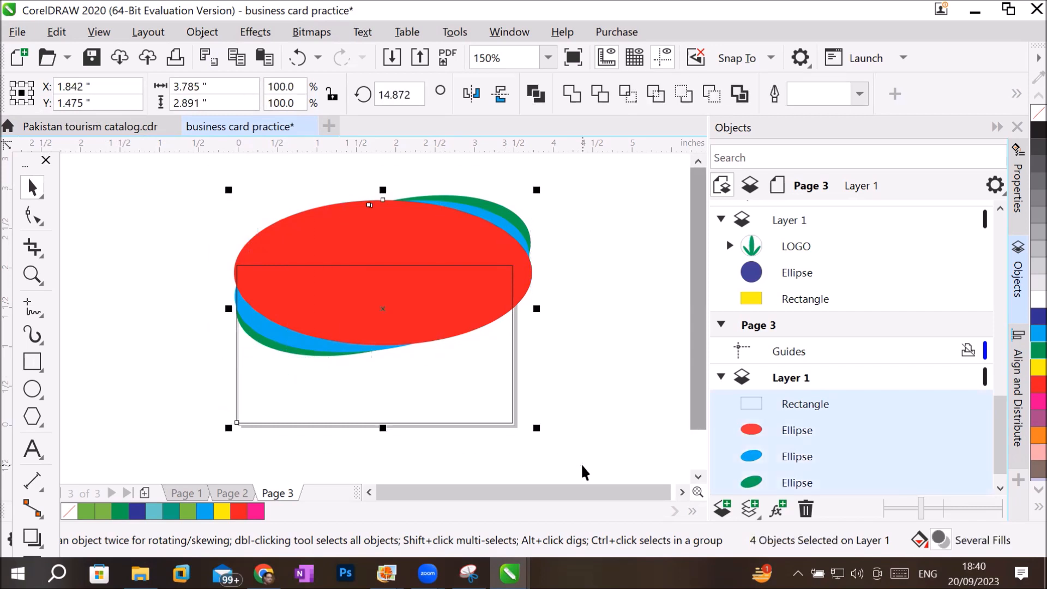
right_click(420, 300)
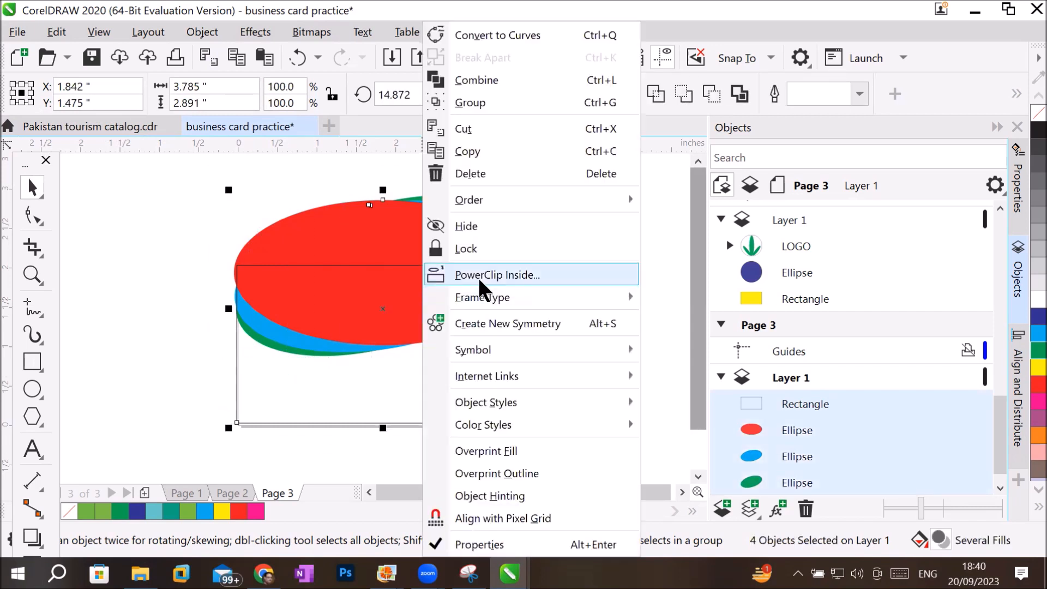
click(493, 276)
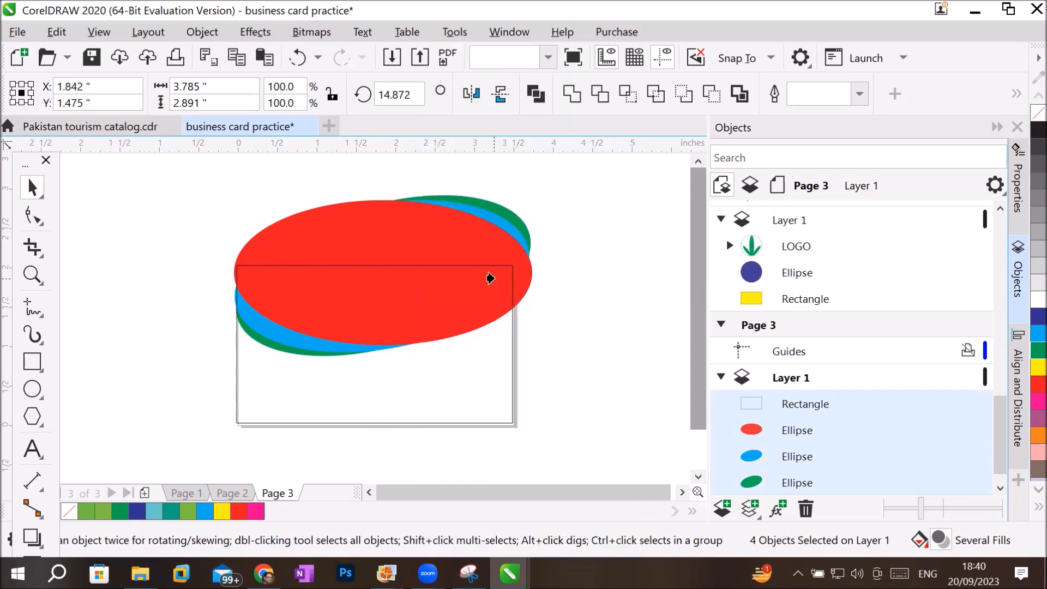
click(467, 369)
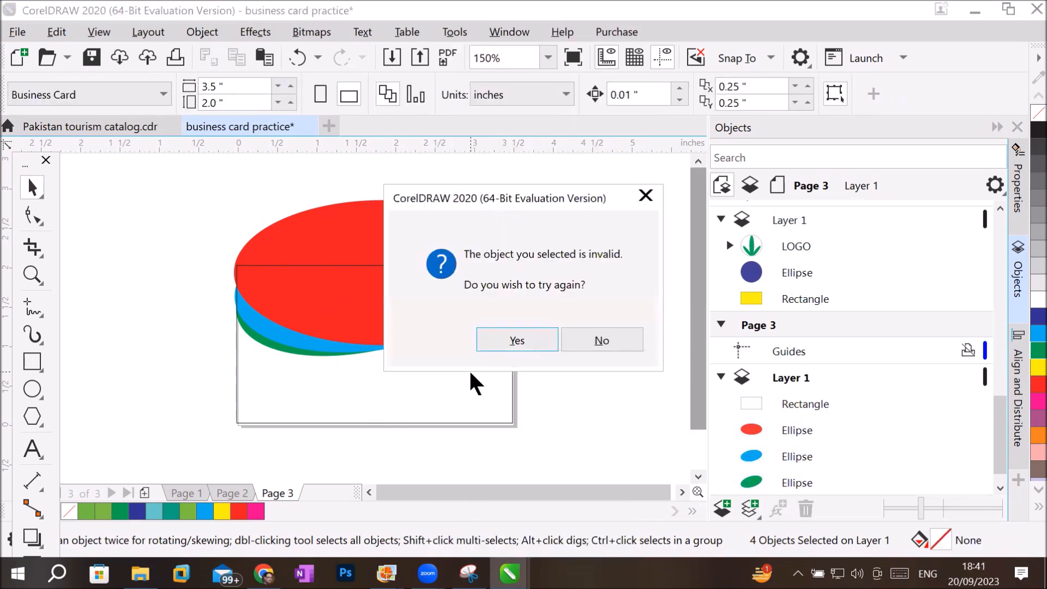
click(610, 339)
PowerClip only the three ellipses inside the card-size rectangle, inspect the clipped artwork, and undo the clipping.
click(32, 187)
drag(191, 180, 573, 373)
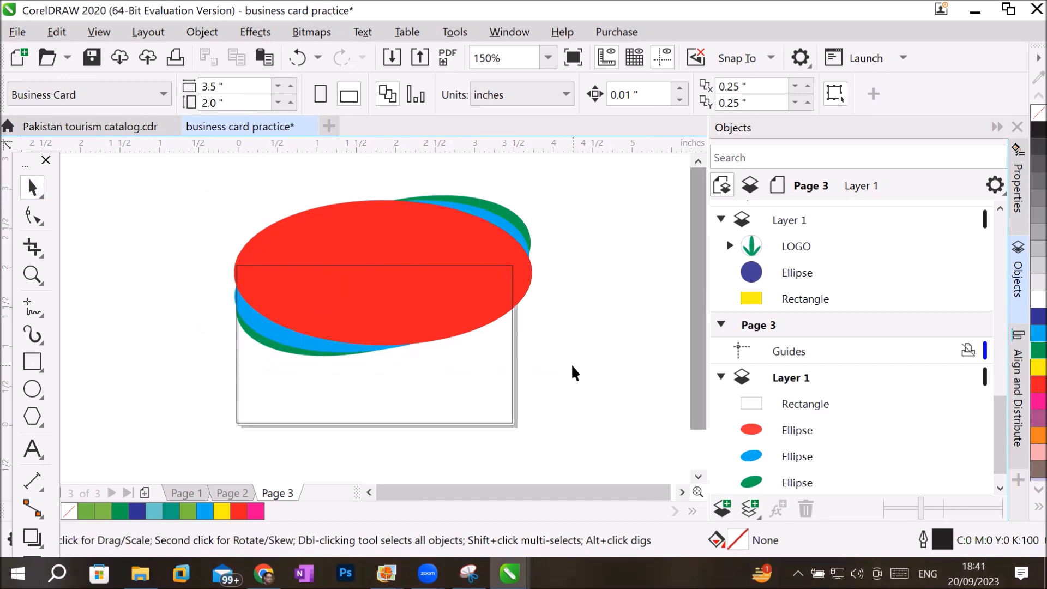
right_click(425, 232)
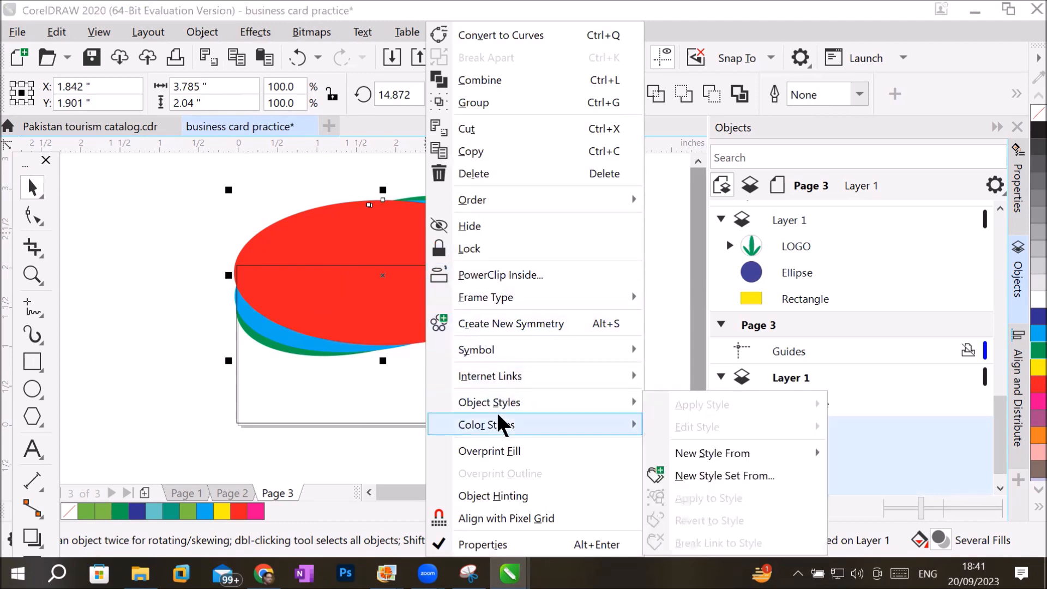
click(530, 275)
click(363, 399)
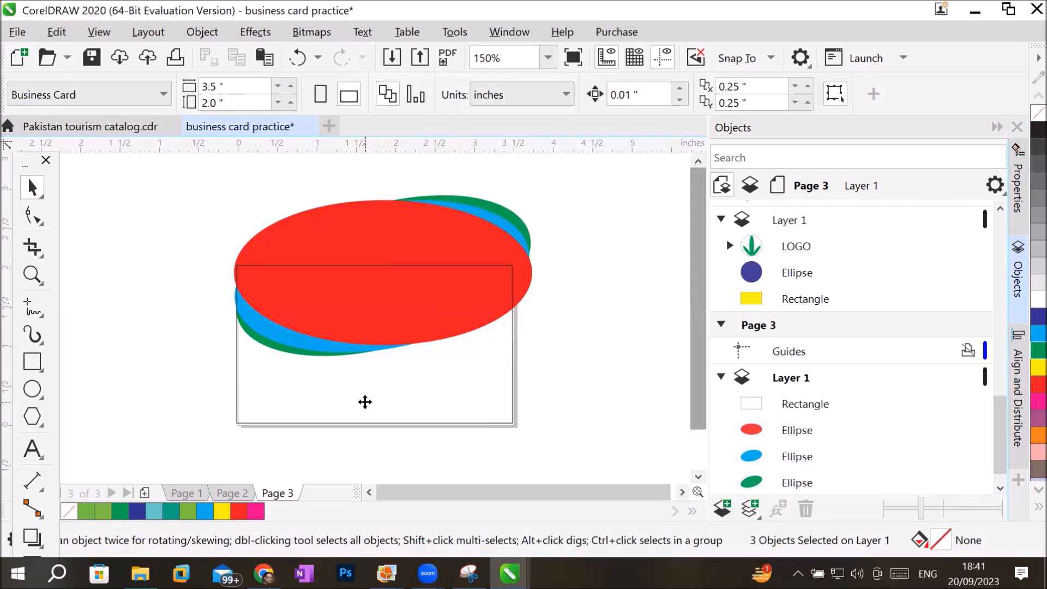
click(580, 342)
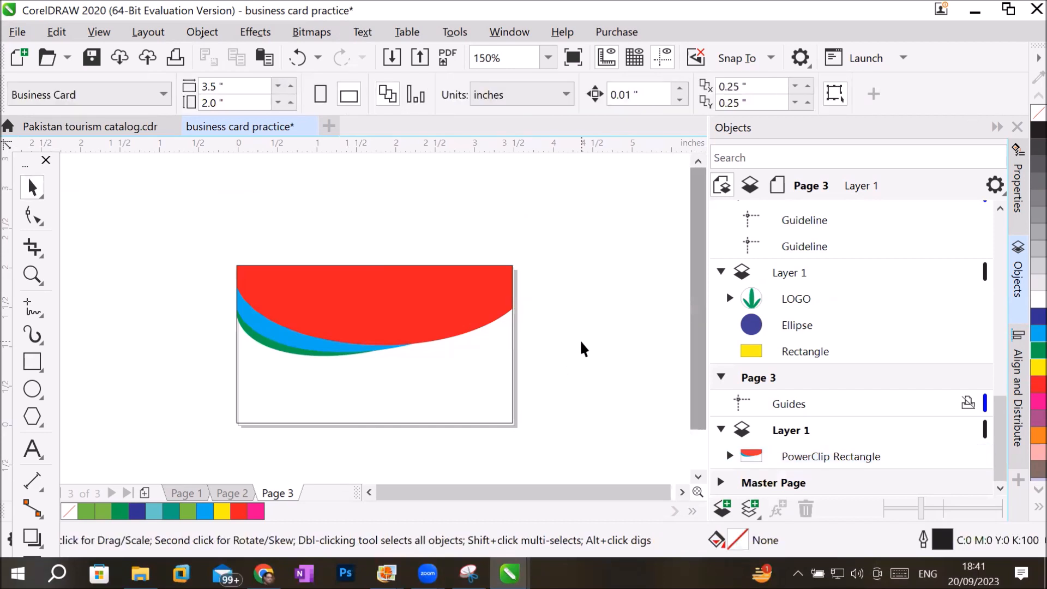
click(502, 361)
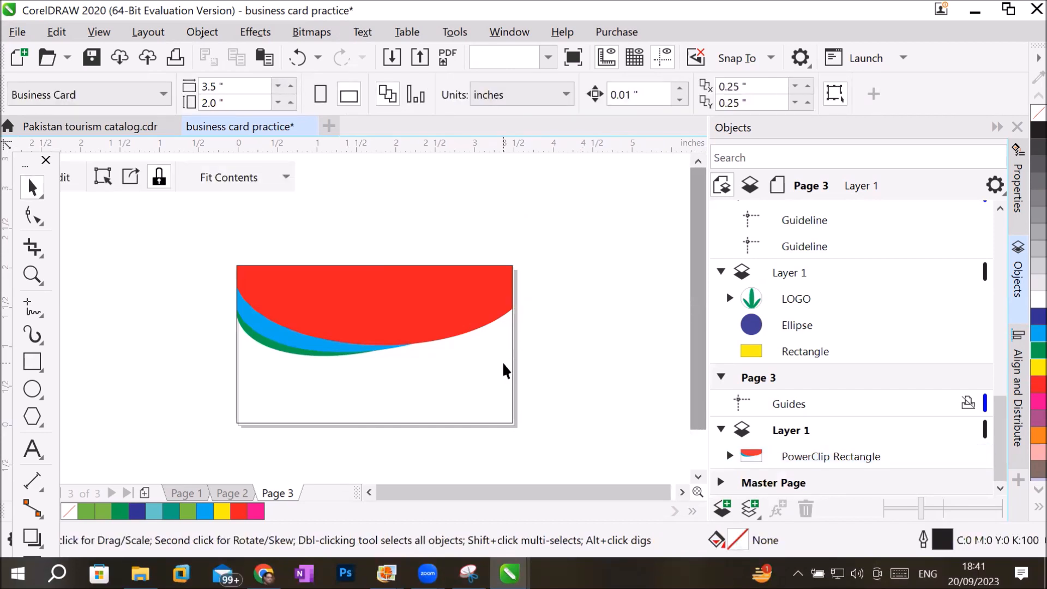
click(586, 304)
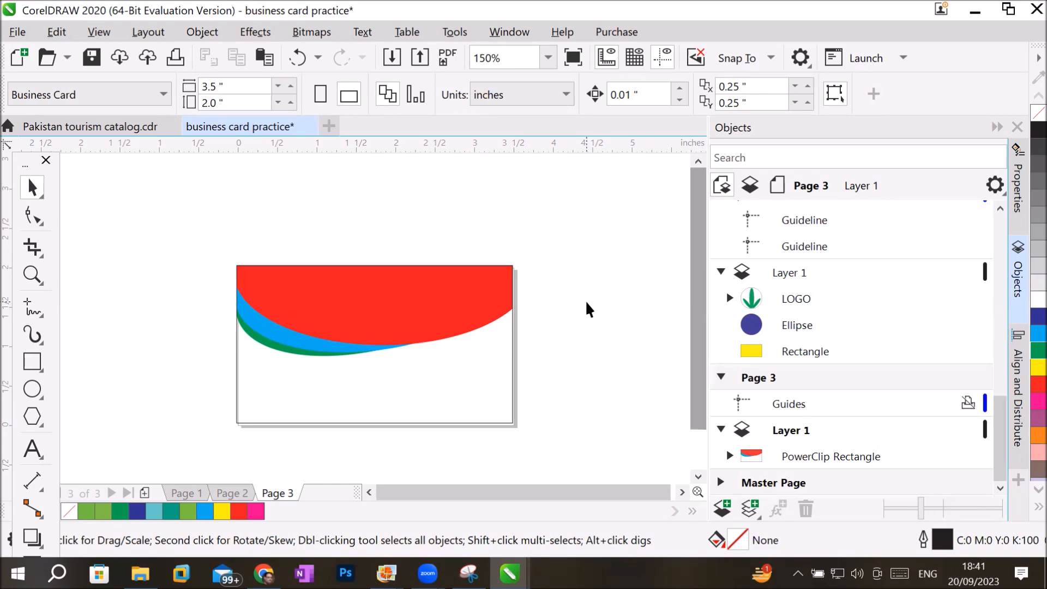
key(ctrl+z)
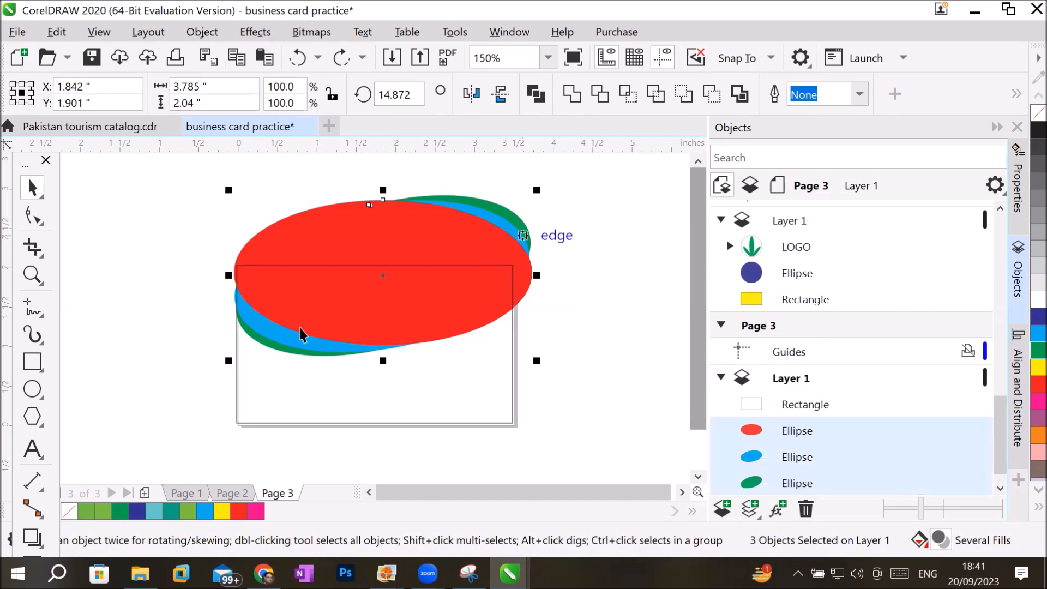
Move the card-size rectangle off the page, above and to the right of the ellipses, and delete the tiny stray polygon beside the page.
drag(198, 354, 202, 359)
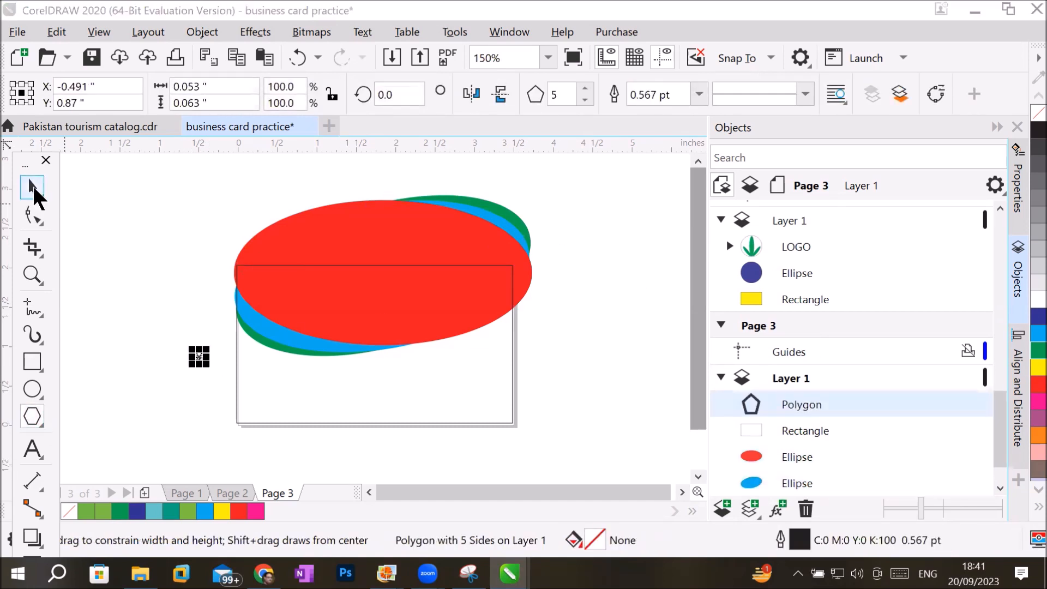
click(32, 187)
click(509, 436)
drag(734, 371, 652, 167)
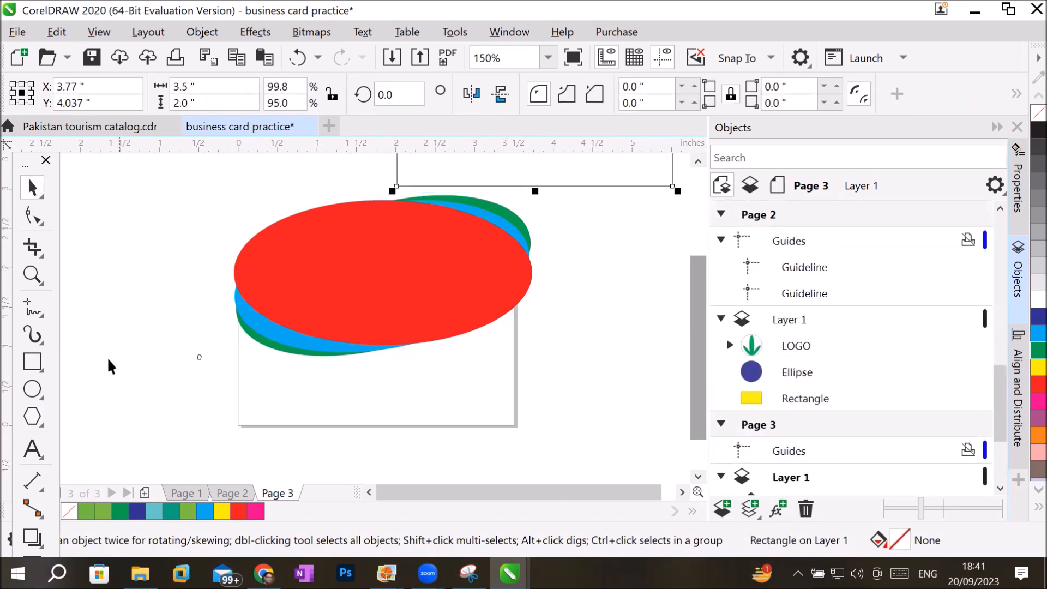
drag(187, 337, 210, 386)
key(Delete)
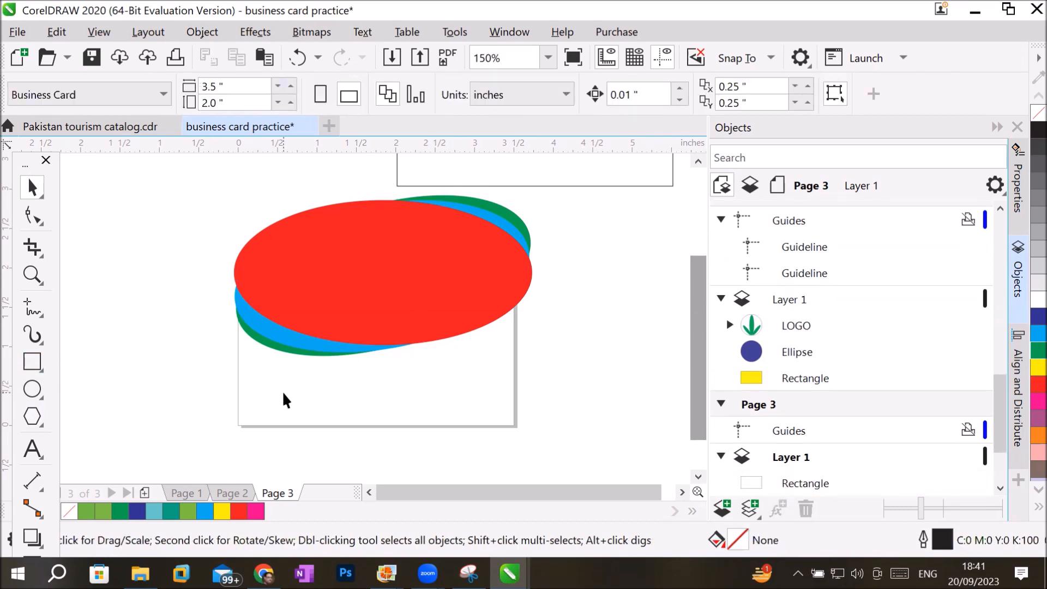
Draw a six-sided polygon about 0.85 by 0.97 inches over the page's lower-left corner, below the ellipses.
click(34, 418)
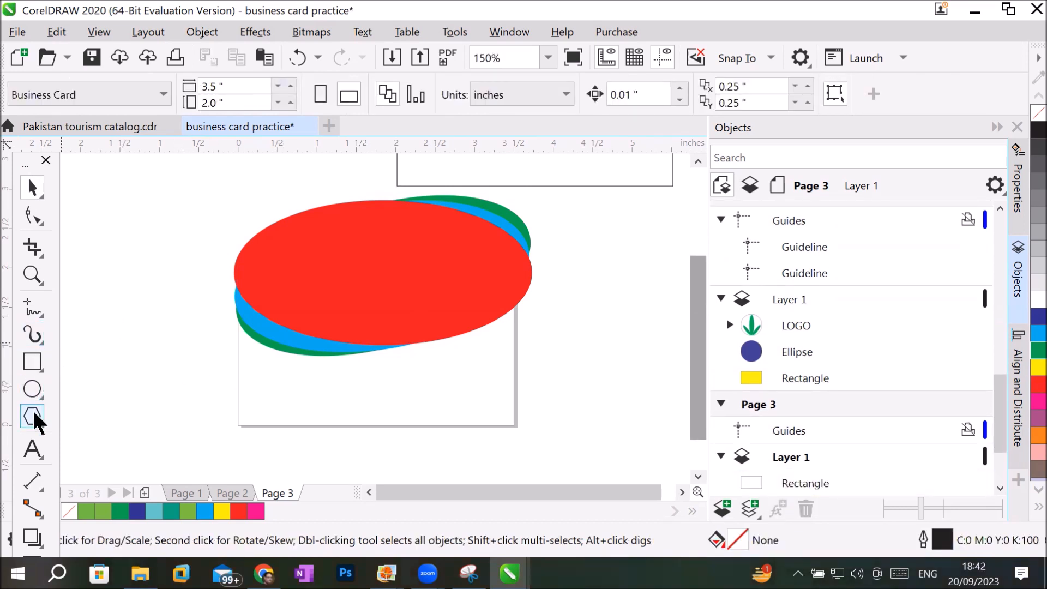
drag(210, 351, 288, 430)
click(585, 89)
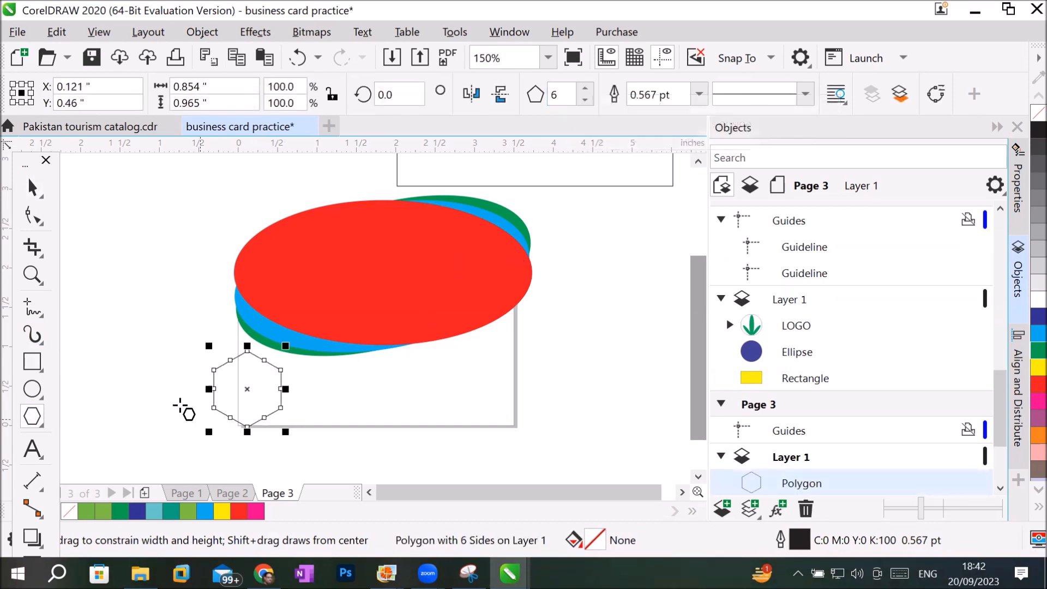
scroll(272, 409, up, 2)
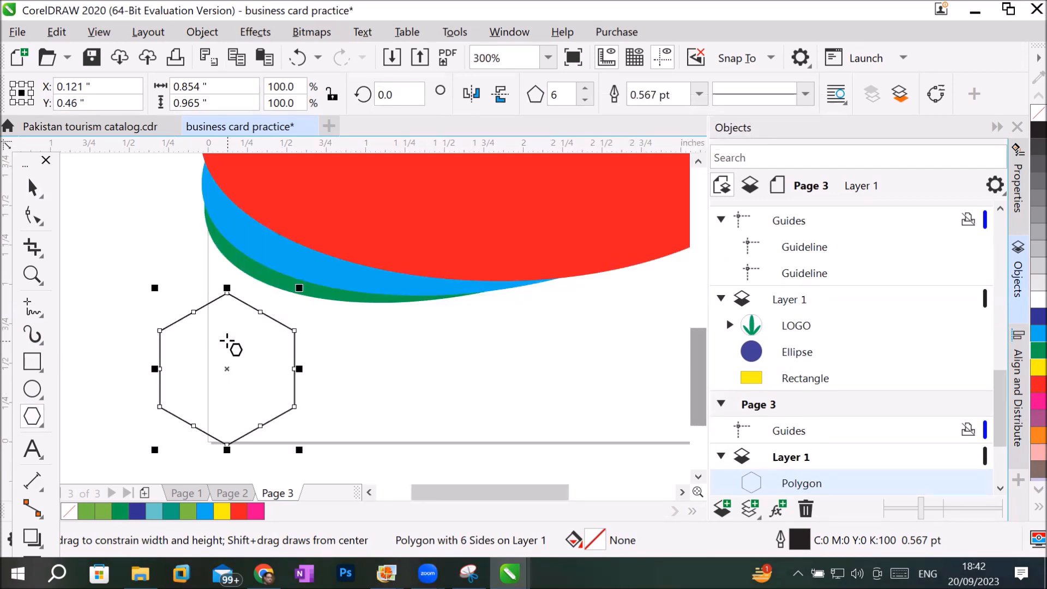
click(32, 187)
click(145, 209)
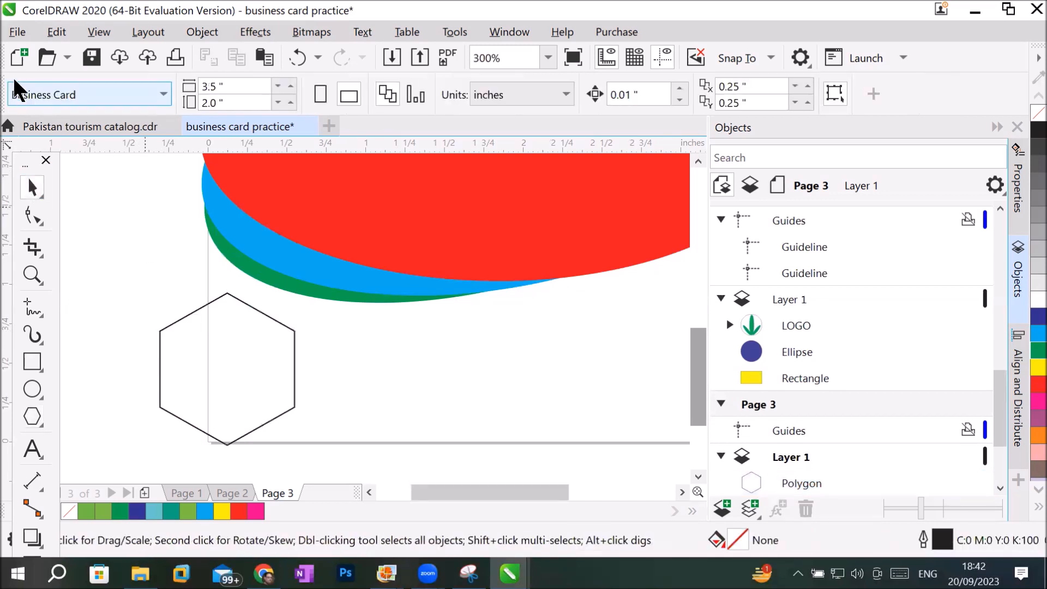
Import thisisengineering-raeng-64YrPKiguAE-unsplash.jpg from the Office Furniture images folder on drive D and place it about 0.92 by 0.61 inches above the hexagon.
click(18, 31)
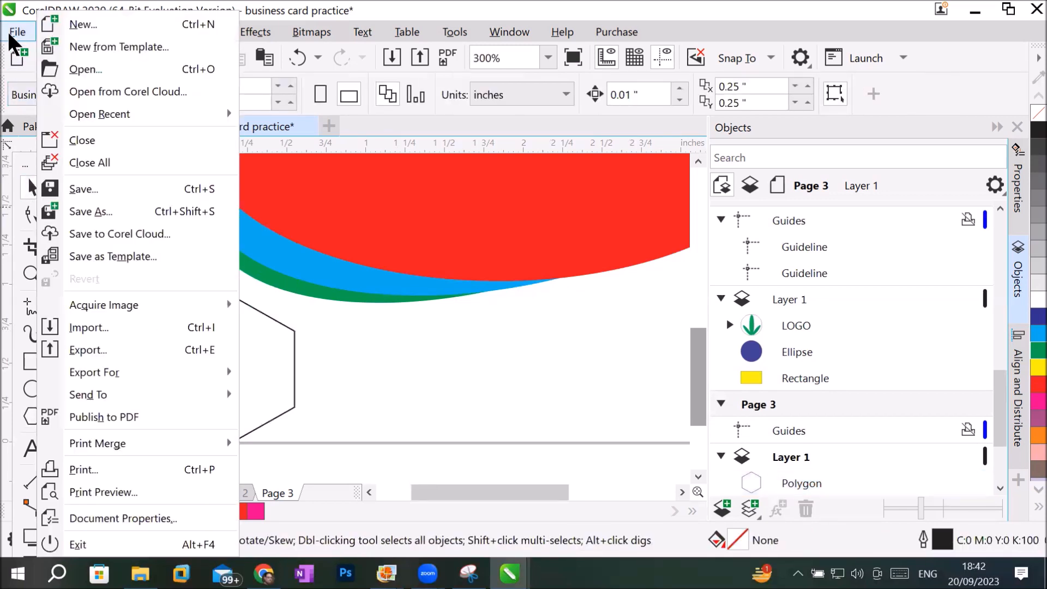
click(151, 330)
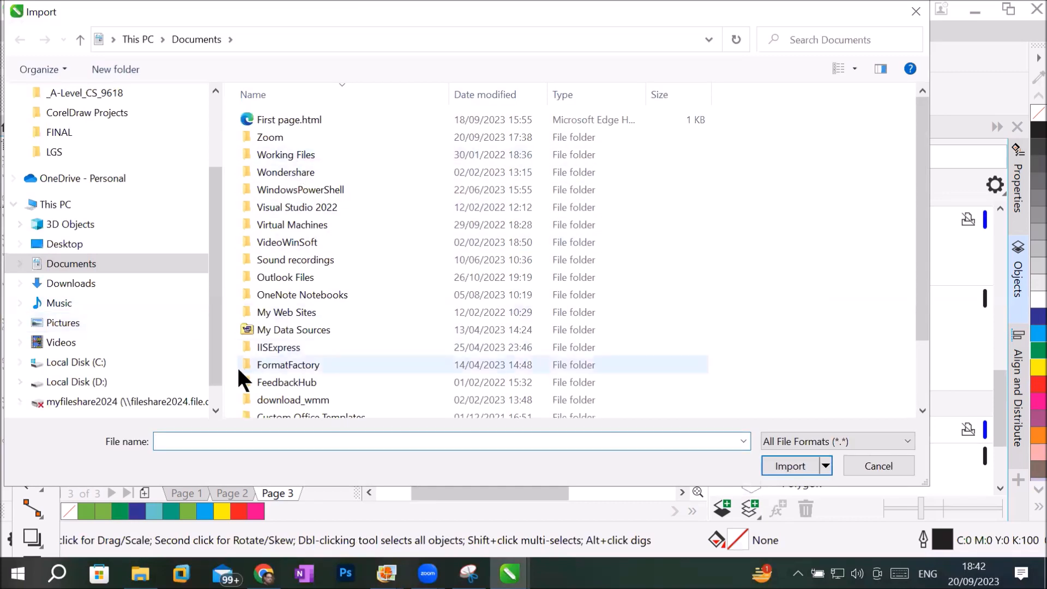
click(78, 383)
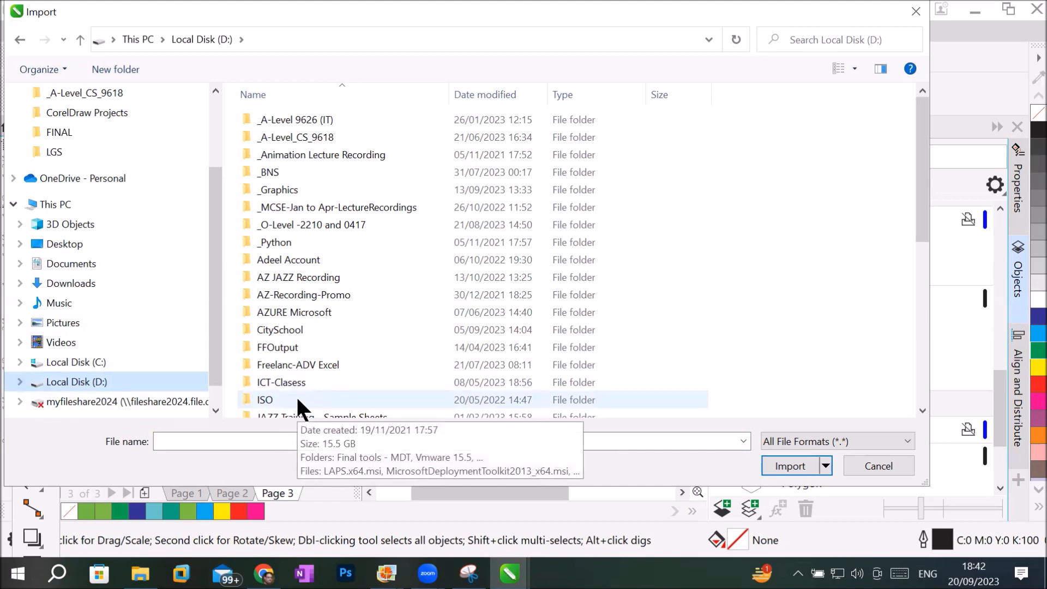
double_click(325, 189)
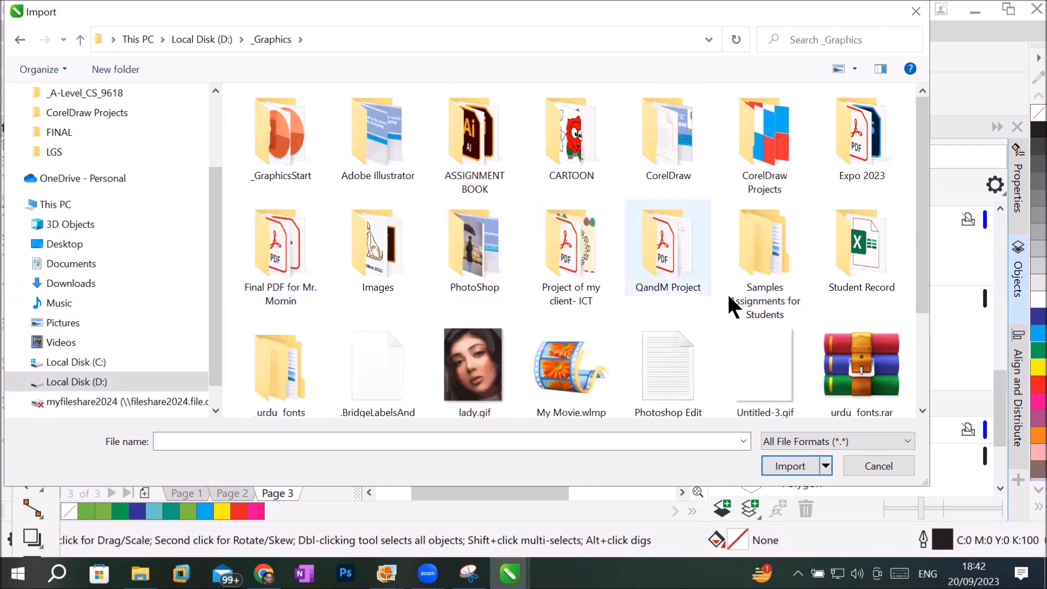
click(354, 247)
double_click(351, 242)
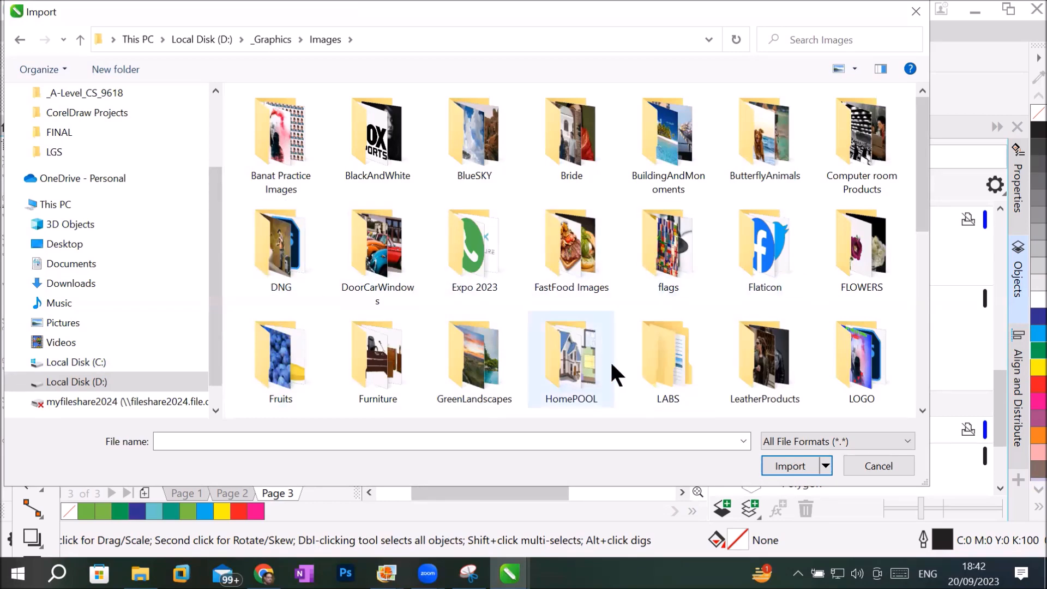
scroll(806, 364, down, 3)
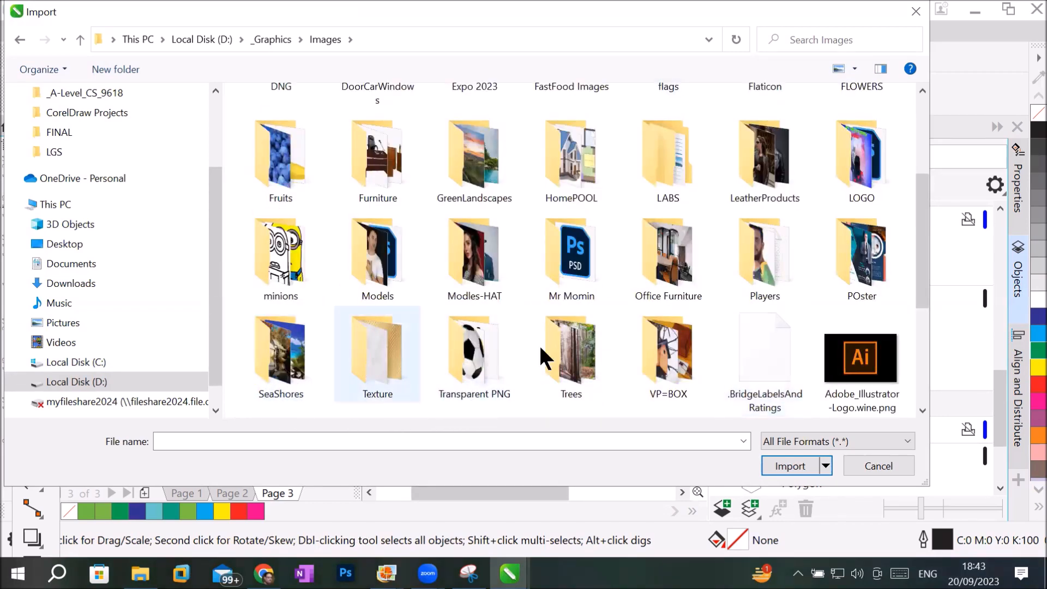
double_click(666, 255)
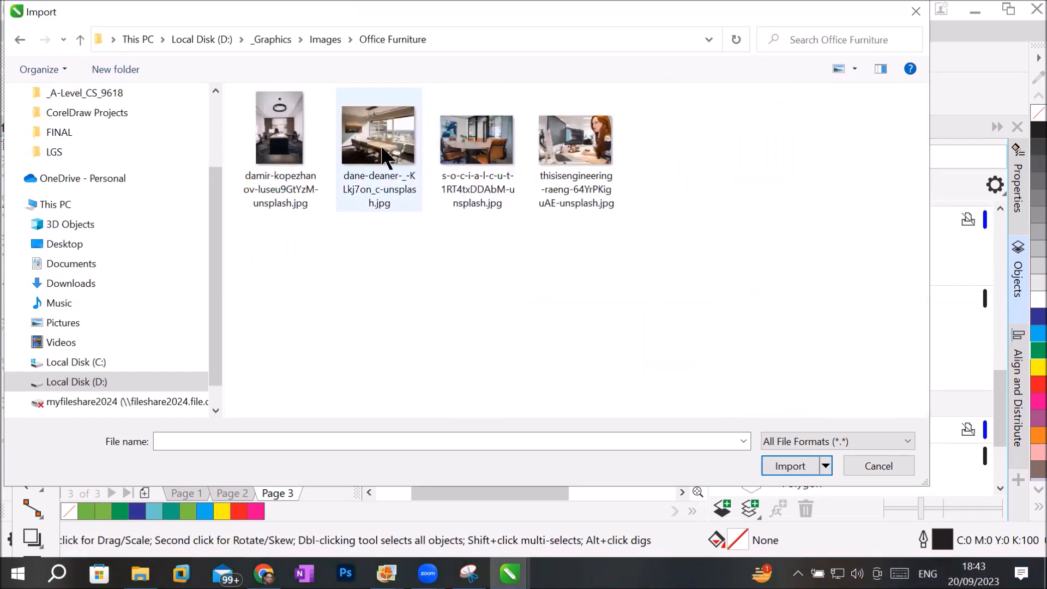
double_click(584, 132)
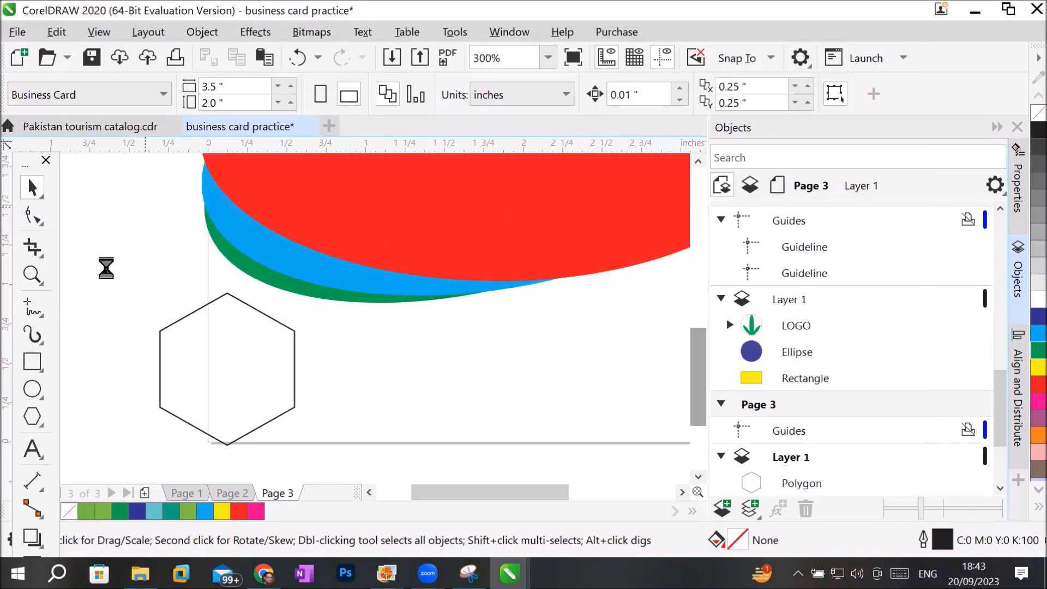
drag(98, 214, 243, 368)
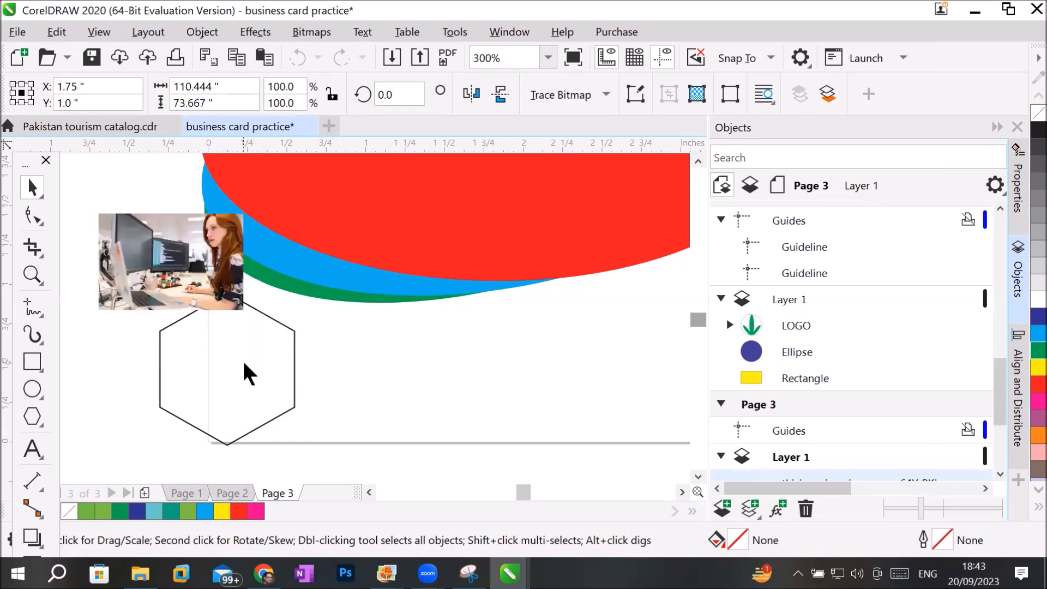
PowerClip the imported office photo inside the hexagon and set its contents to Stretch to Fill.
drag(185, 235, 246, 339)
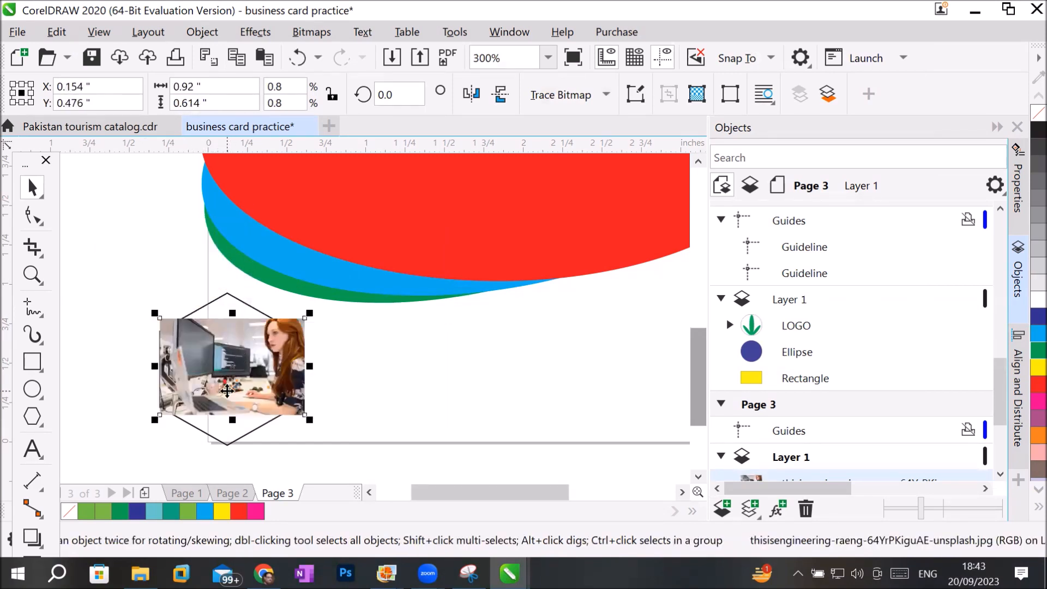
drag(231, 365, 148, 306)
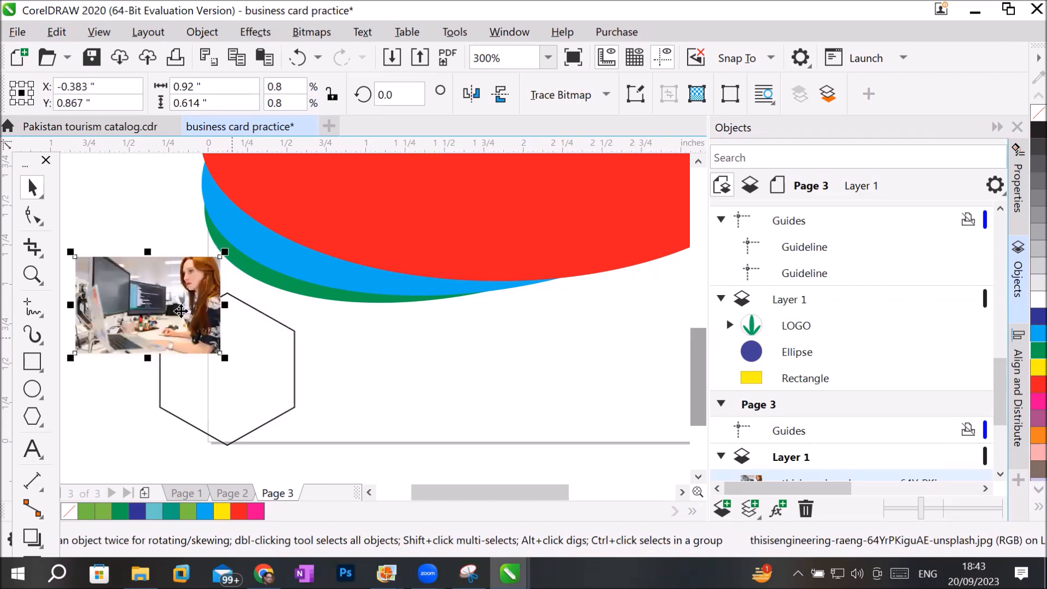
right_click(159, 304)
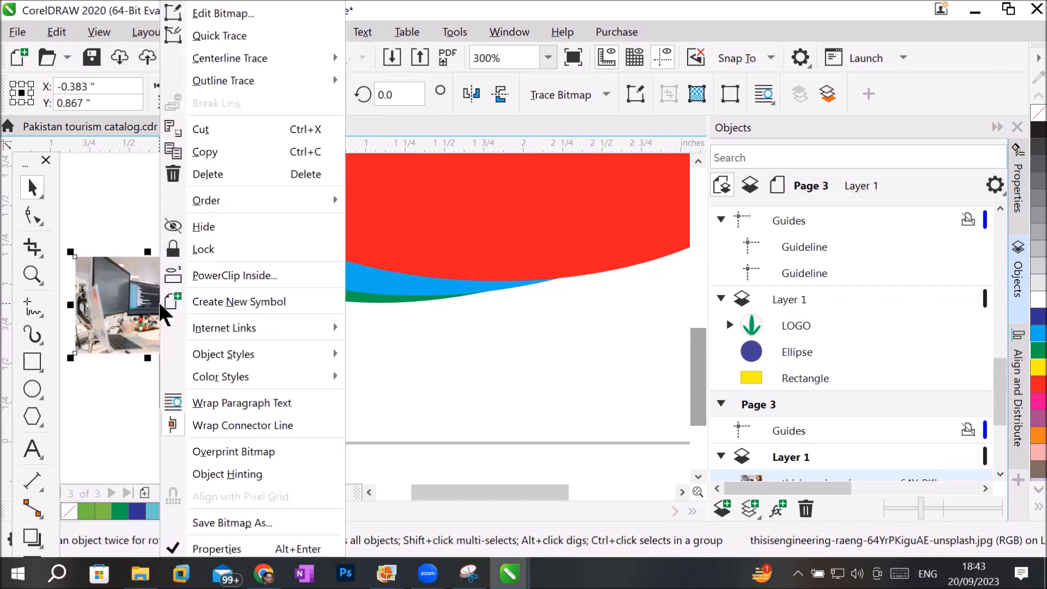
click(248, 283)
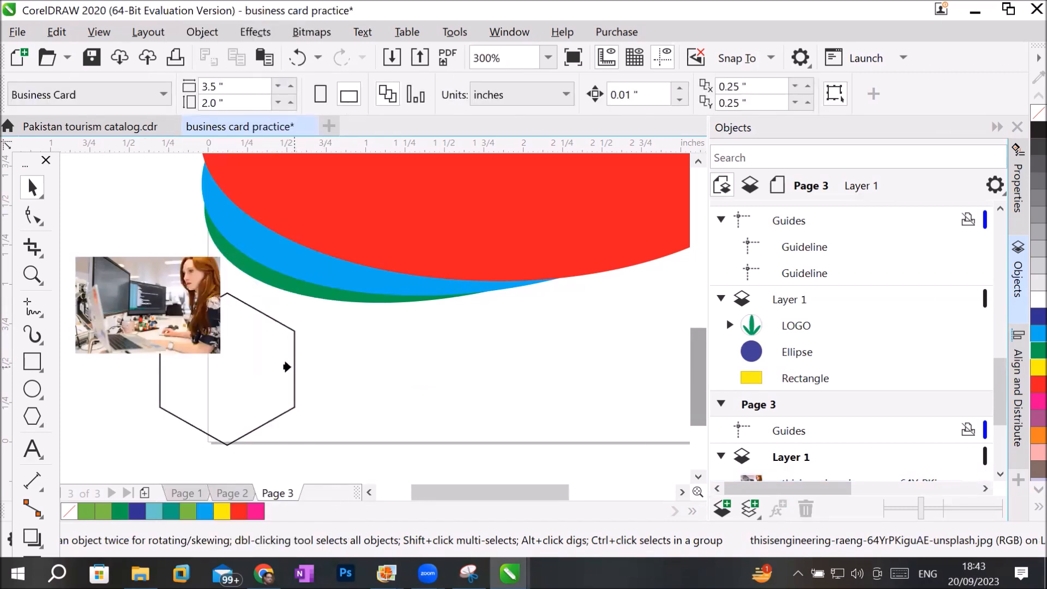
click(286, 366)
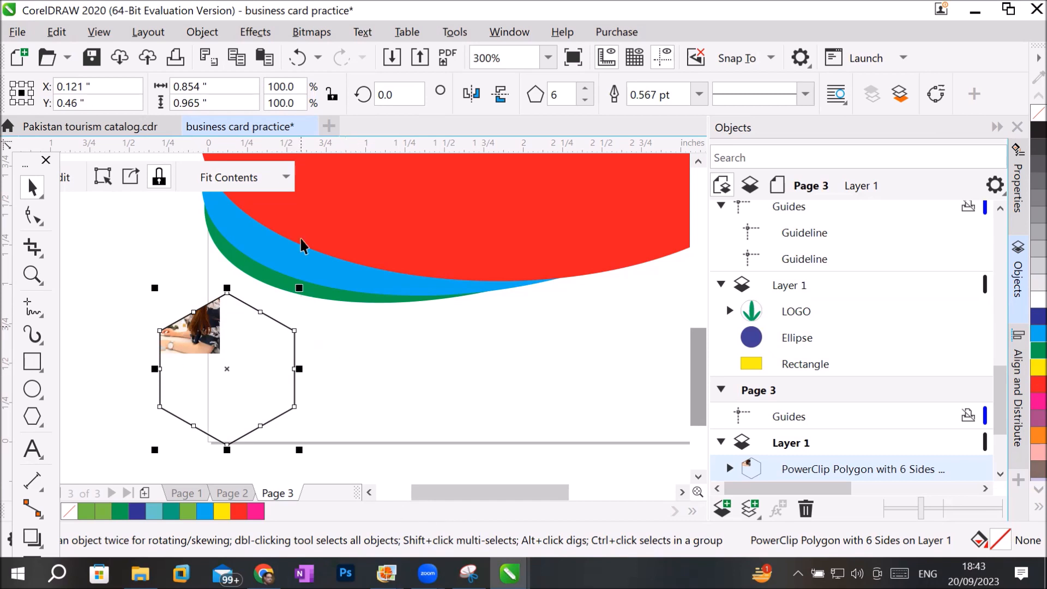
click(285, 179)
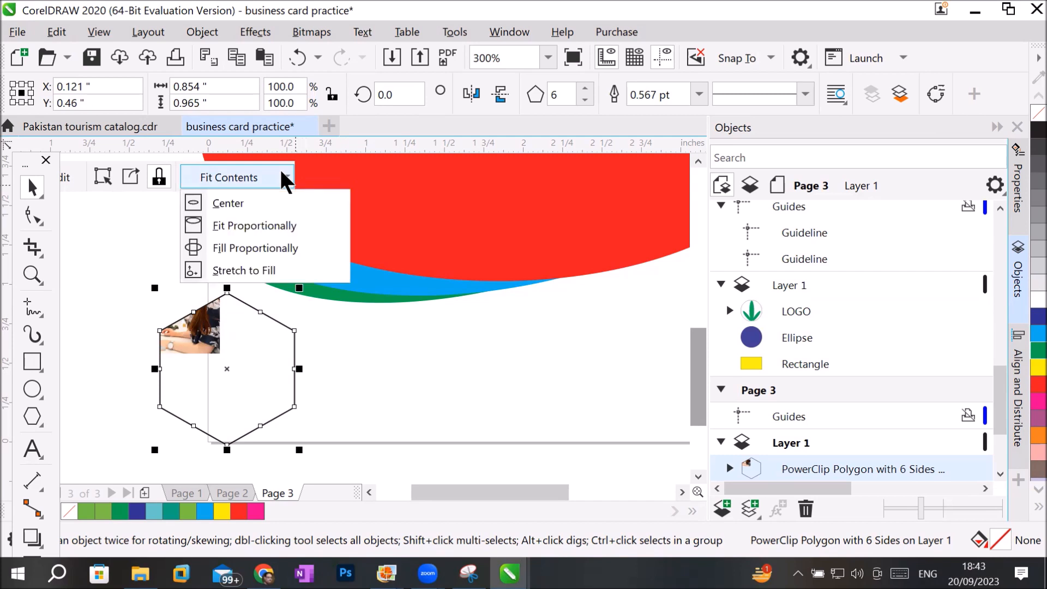
click(264, 271)
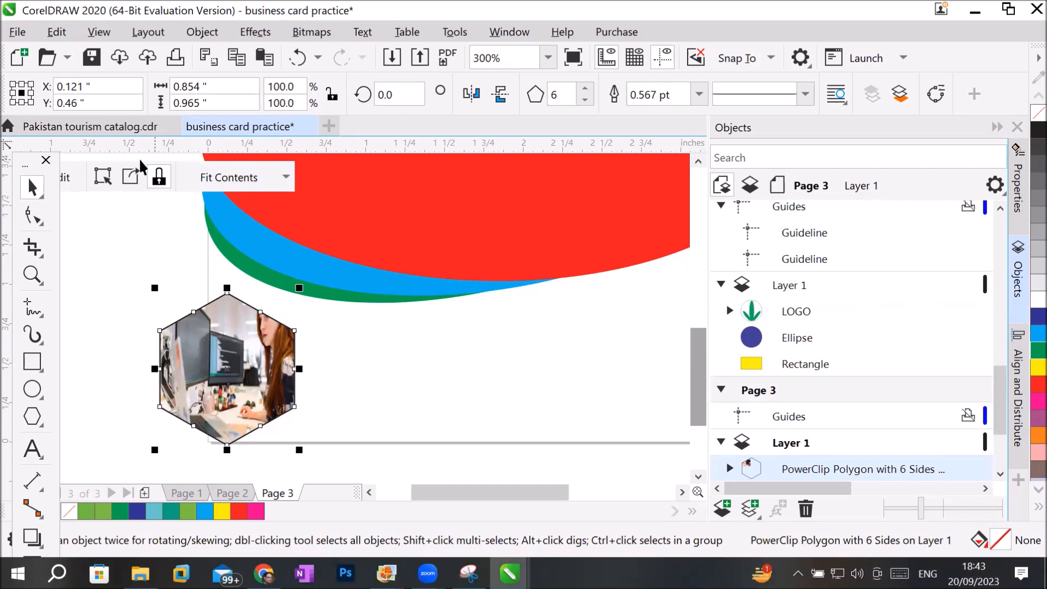
Extract the photo from the hexagon and PowerClip it back inside, stretched to fill the frame.
click(131, 185)
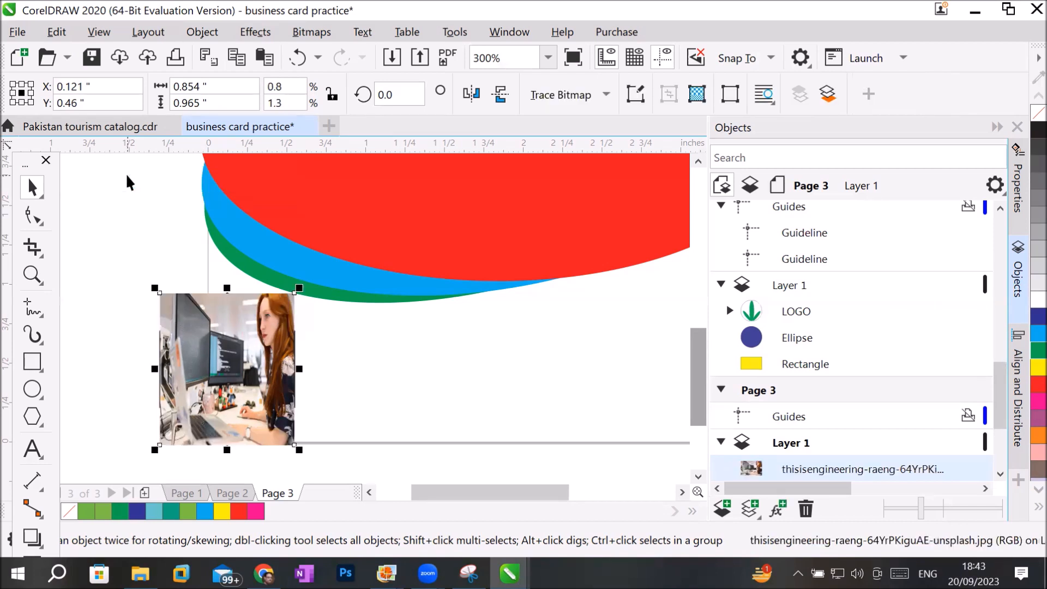
drag(257, 357, 170, 295)
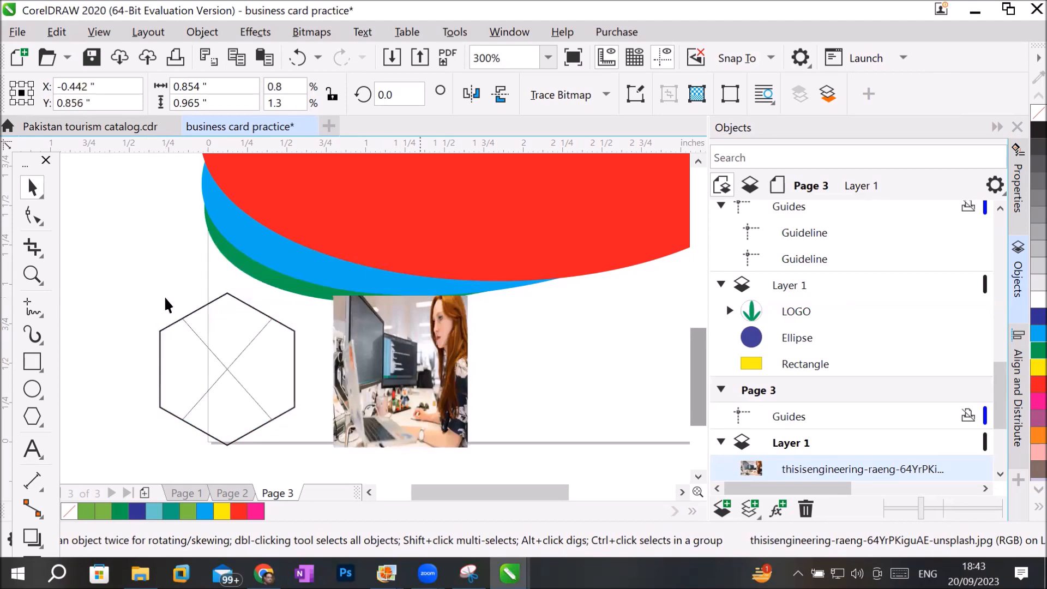
right_click(169, 293)
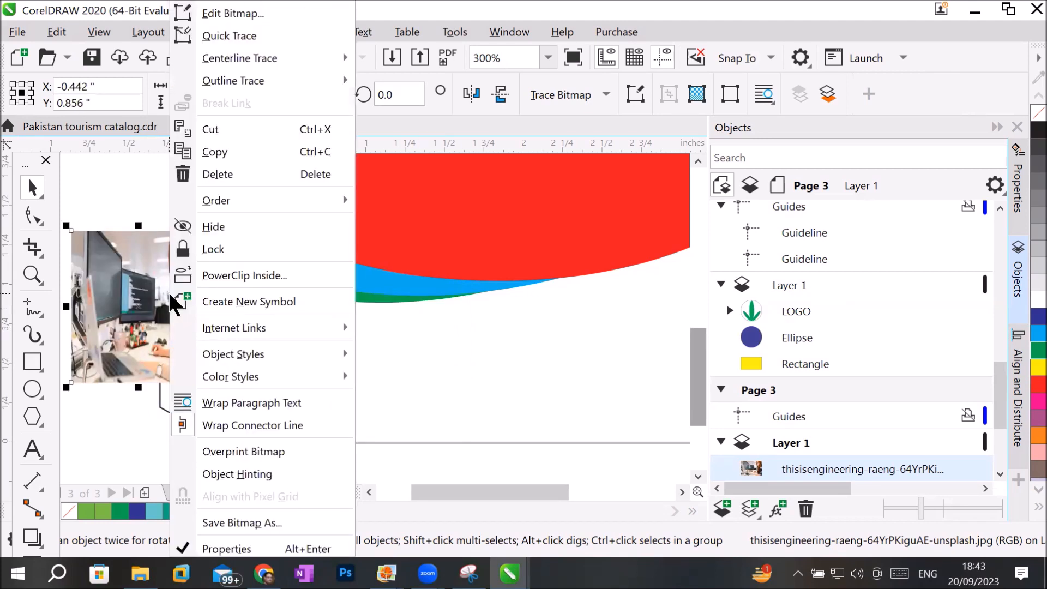
click(210, 280)
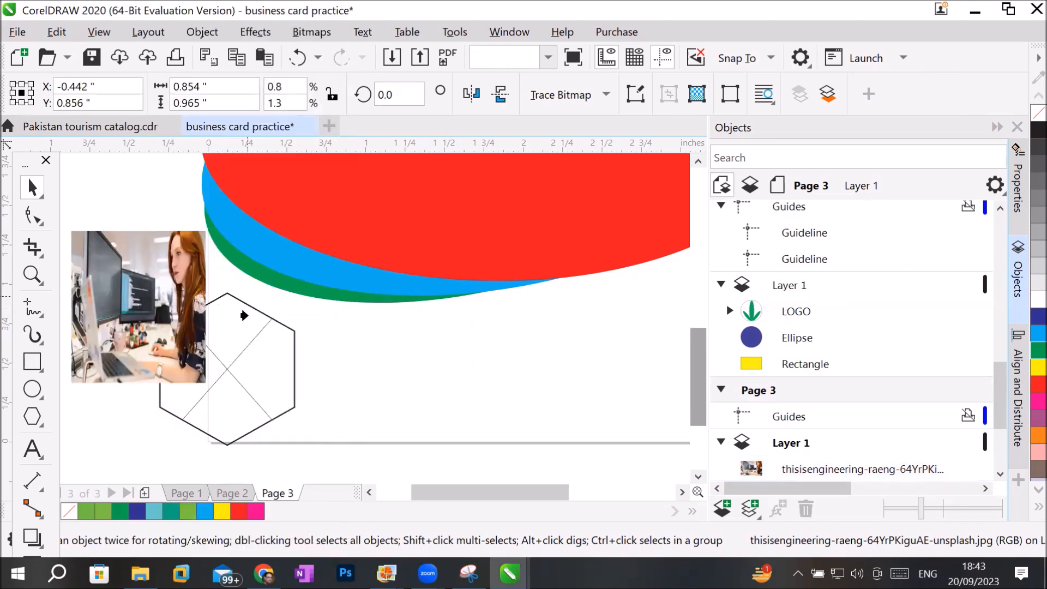
click(240, 345)
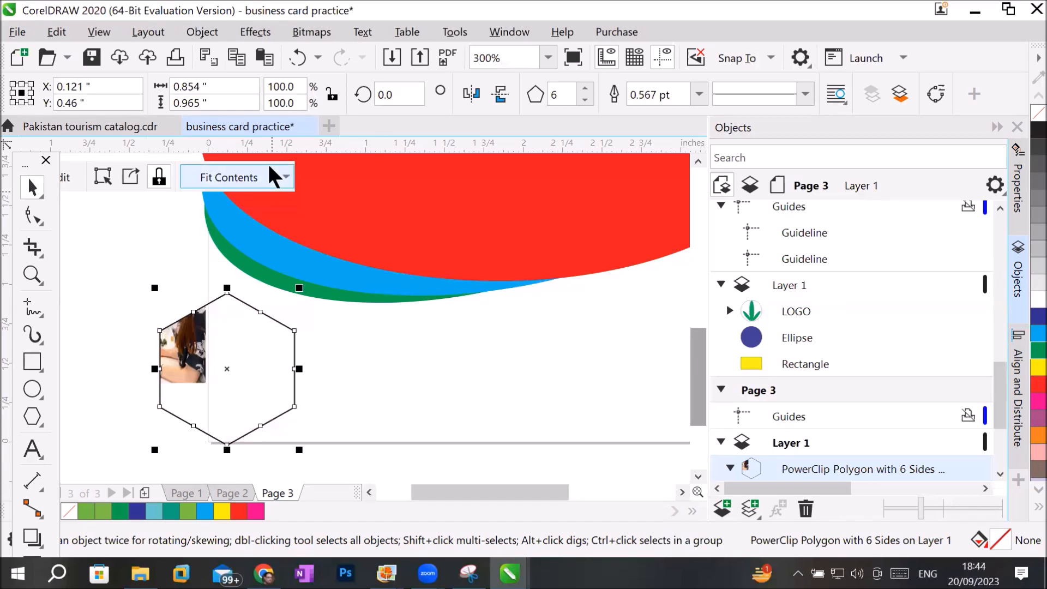
click(276, 177)
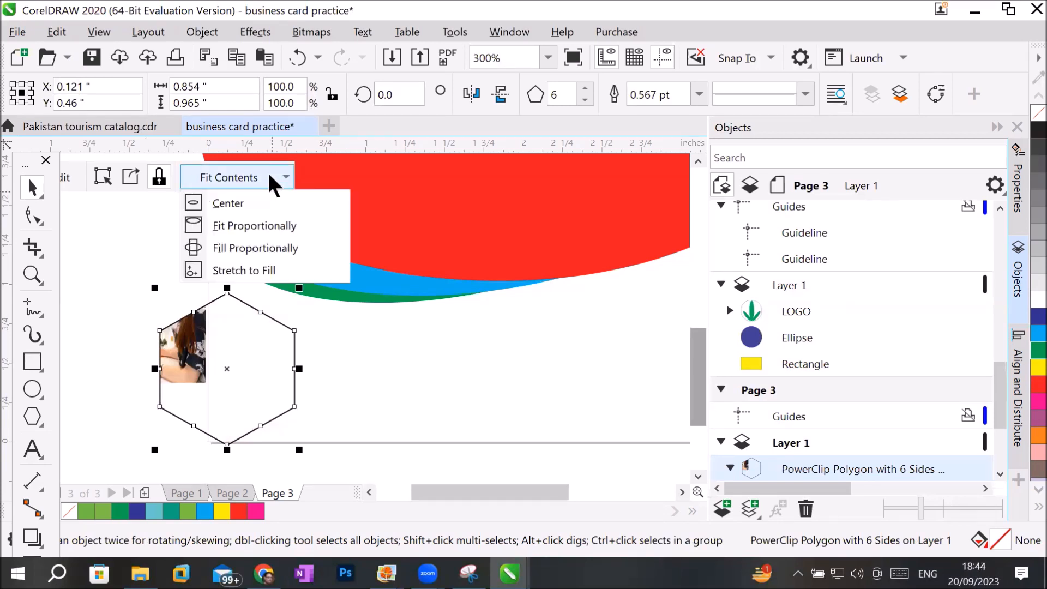
click(264, 272)
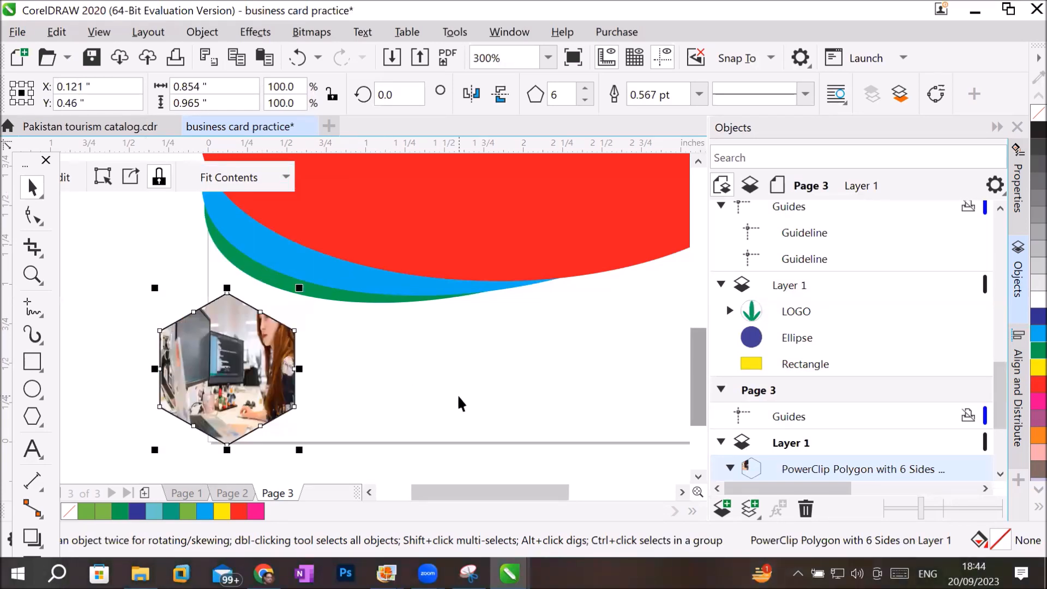
Move the photo-filled hexagon slightly up and right to about X 0.155, Y 0.557 inches, and bring the floating toolbox fully into view.
click(447, 409)
click(251, 375)
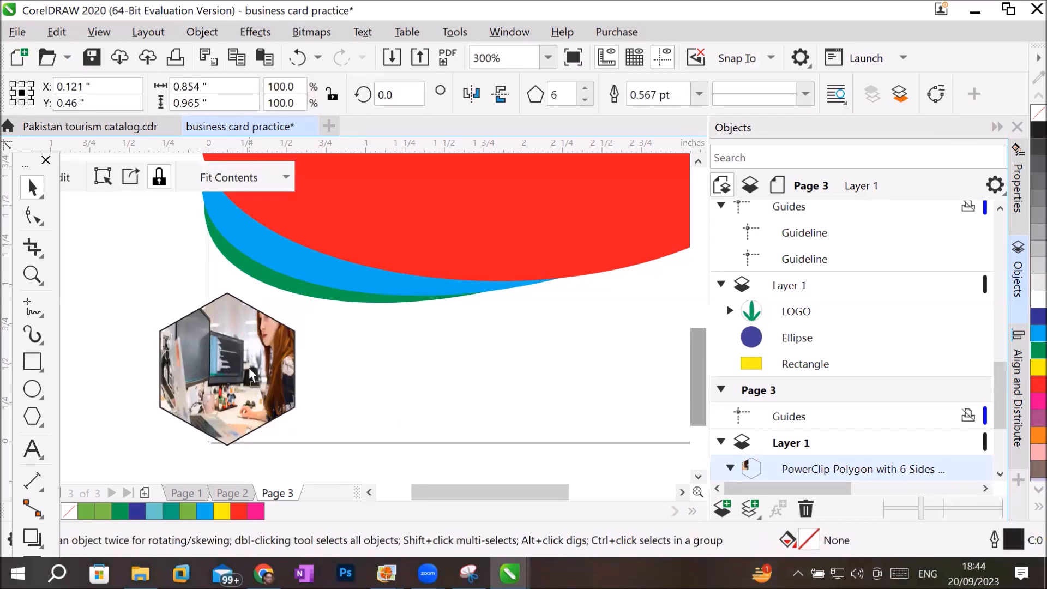
drag(251, 375, 299, 379)
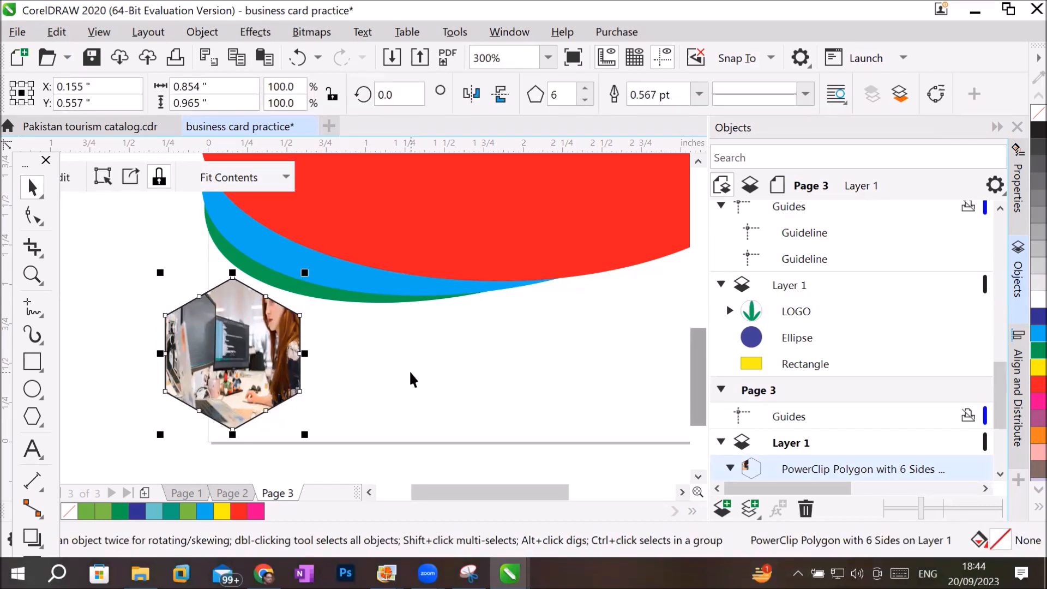
scroll(431, 371, down, 3)
scroll(441, 369, up, 2)
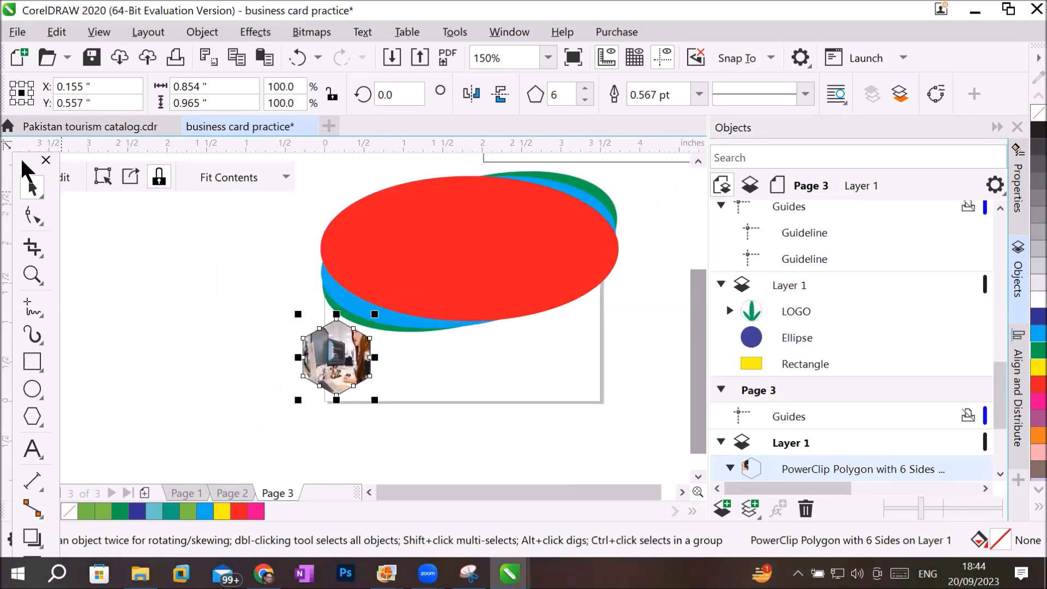
drag(26, 171, 34, 210)
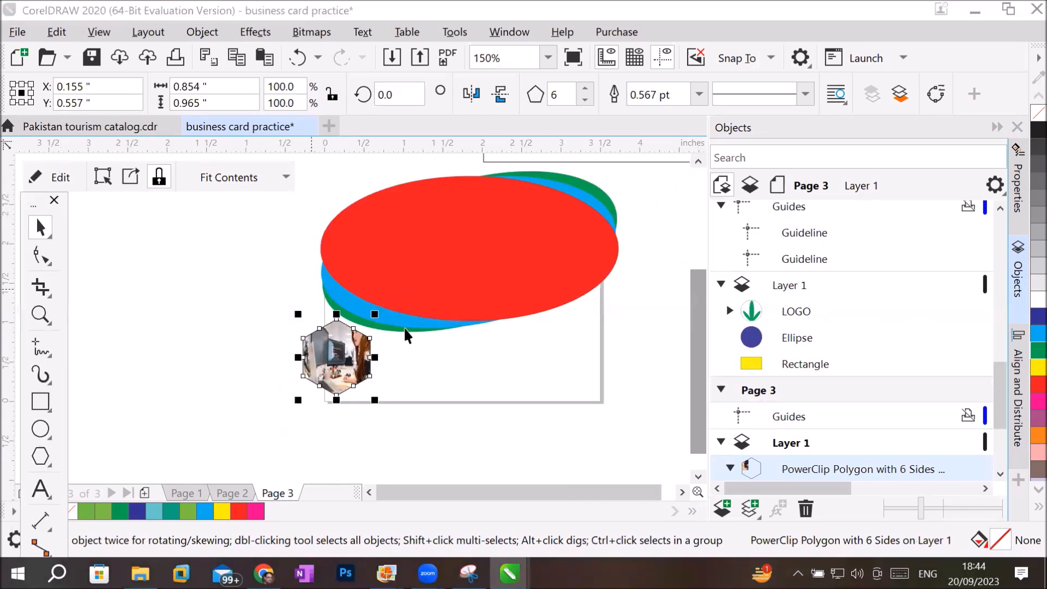
click(240, 338)
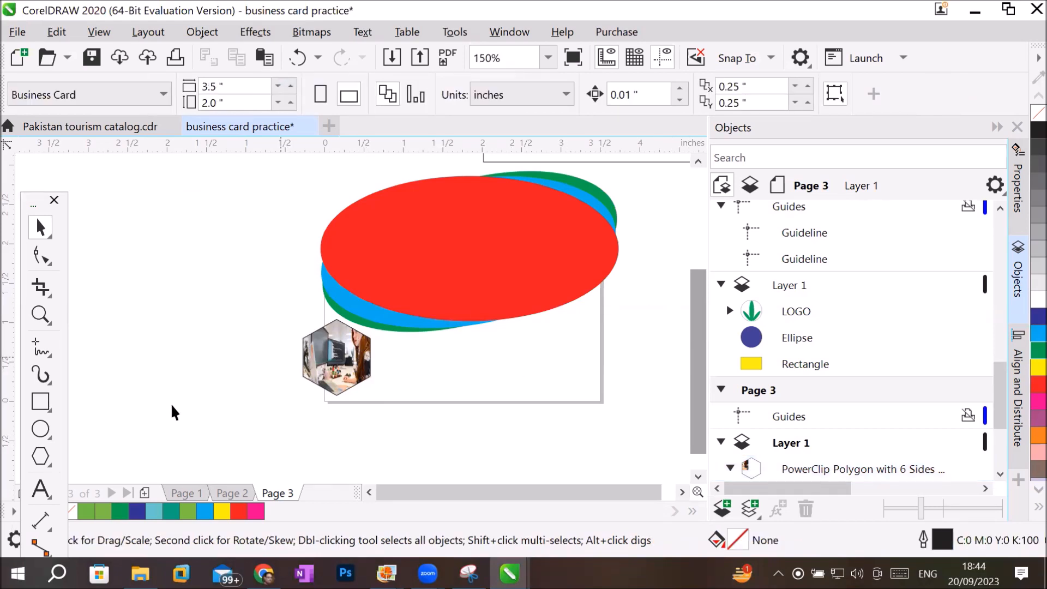
Add 24 pt Arial artistic text on the red ellipse reading "Mr. ABC" with "Furniture" on a second line.
click(40, 487)
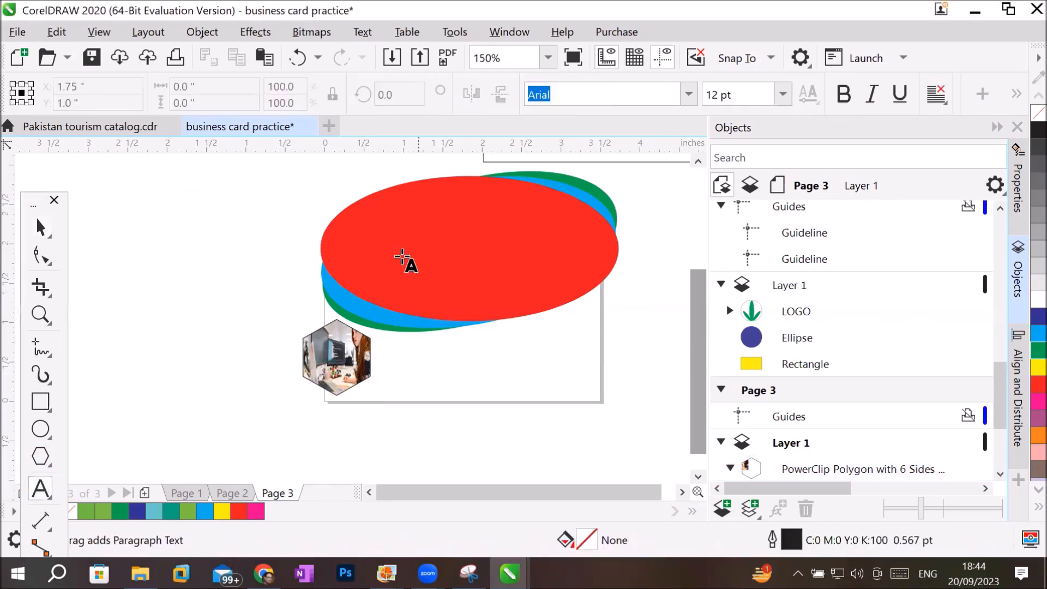
click(400, 260)
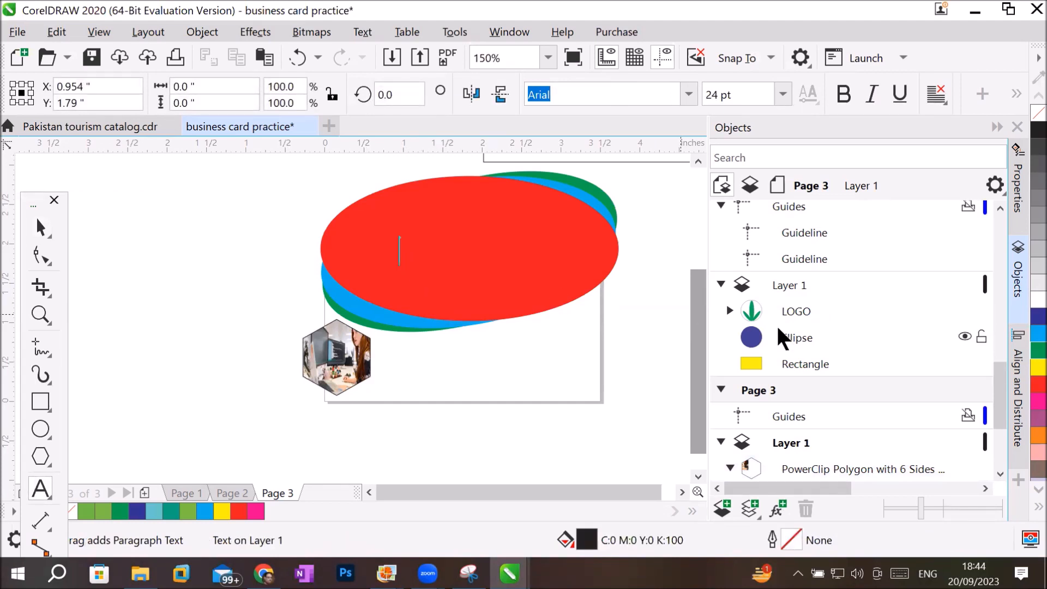
text(Mr. ABC )
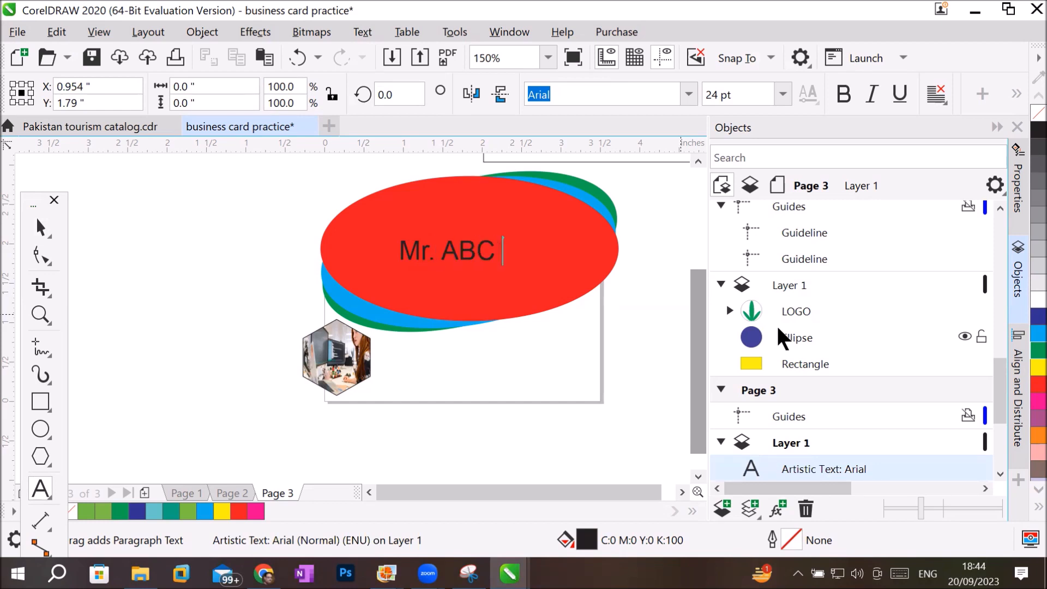
text(Furniture)
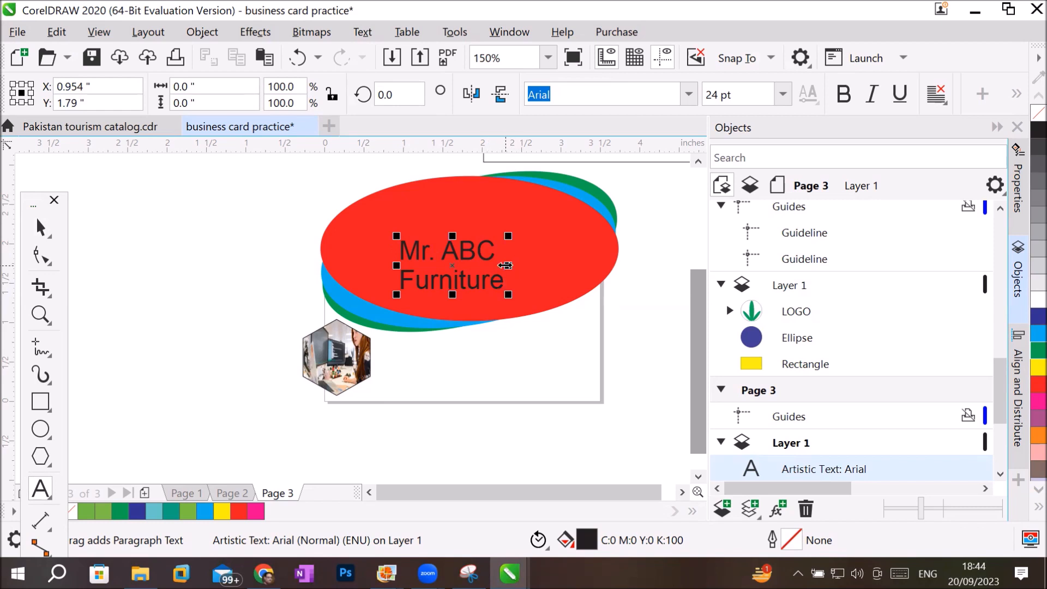
Widen the character spacing of the two-line text to about 2 inches overall and tighten its line spacing with the Shape tool.
click(41, 255)
drag(509, 294, 530, 270)
drag(354, 295, 397, 275)
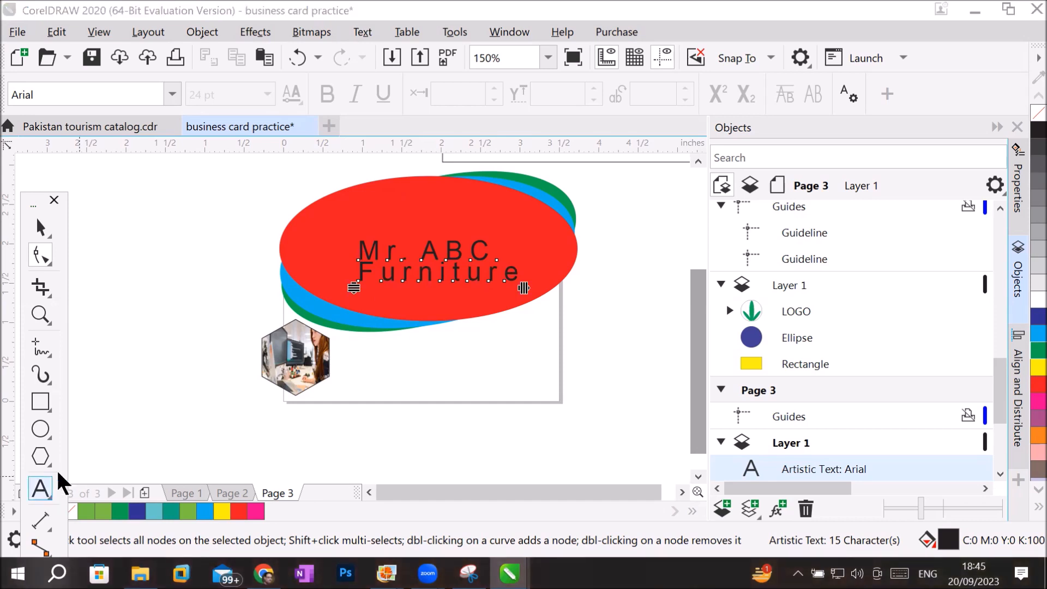
Recolour only the word "Furniture" in the text on the red ellipse to yellow.
click(43, 497)
drag(424, 277, 347, 277)
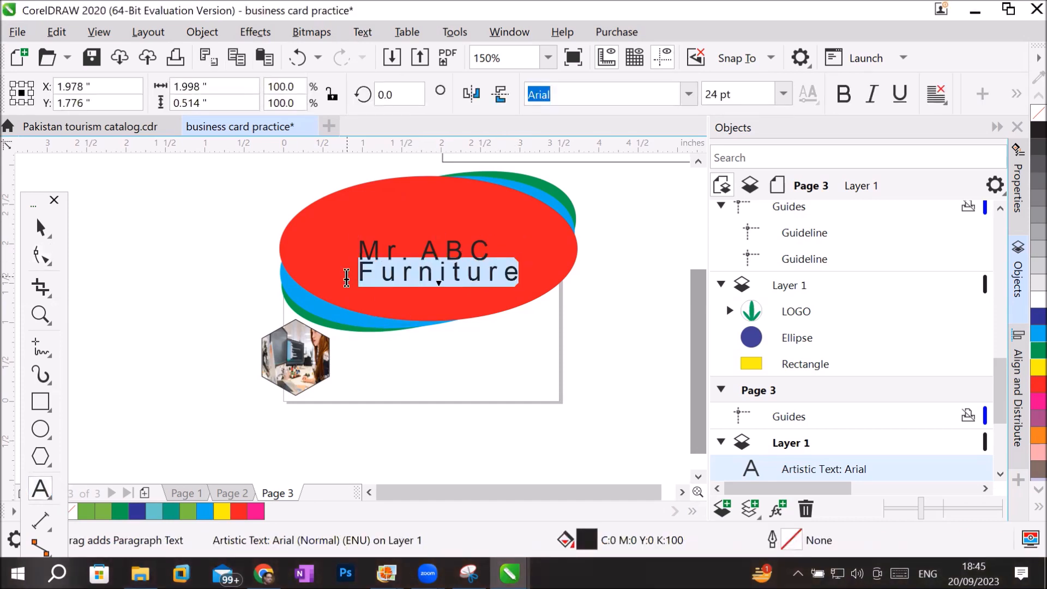
click(1026, 367)
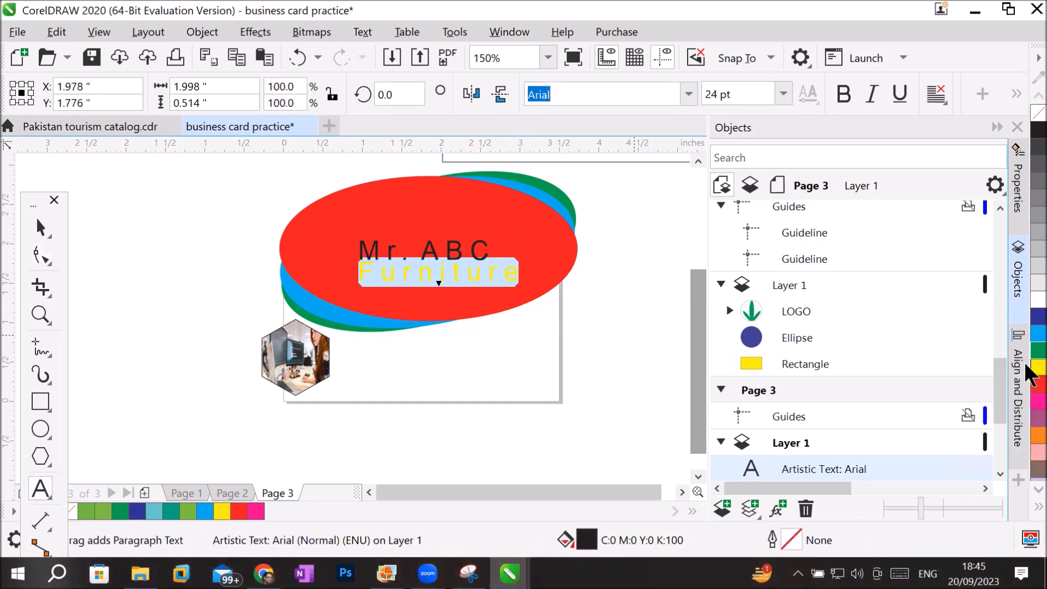
Change the fill and outline of the word "Furniture" on the red ellipse to cyan.
right_click(1026, 365)
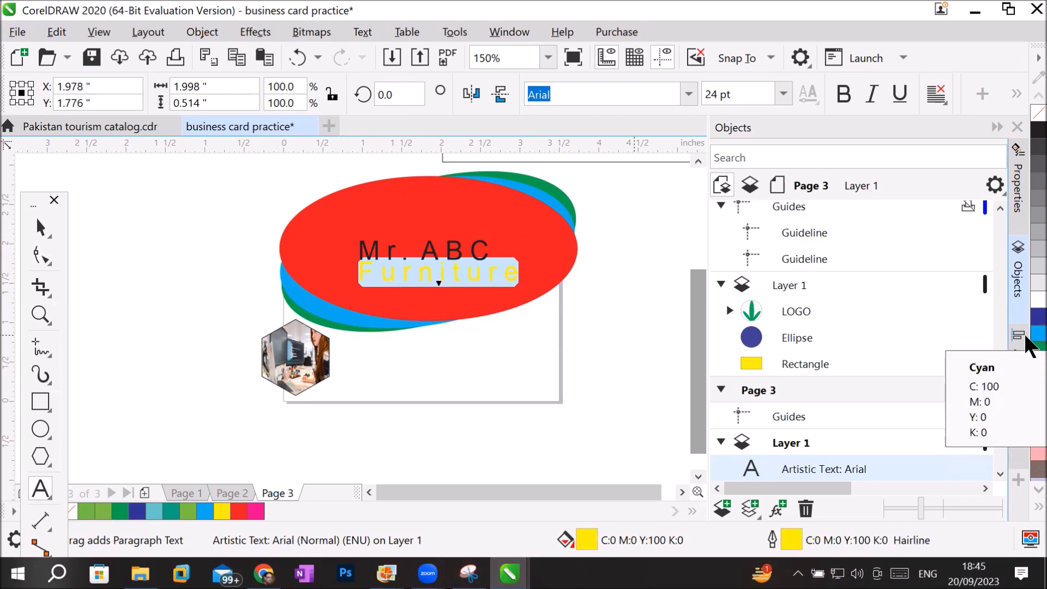
right_click(1026, 337)
click(1026, 337)
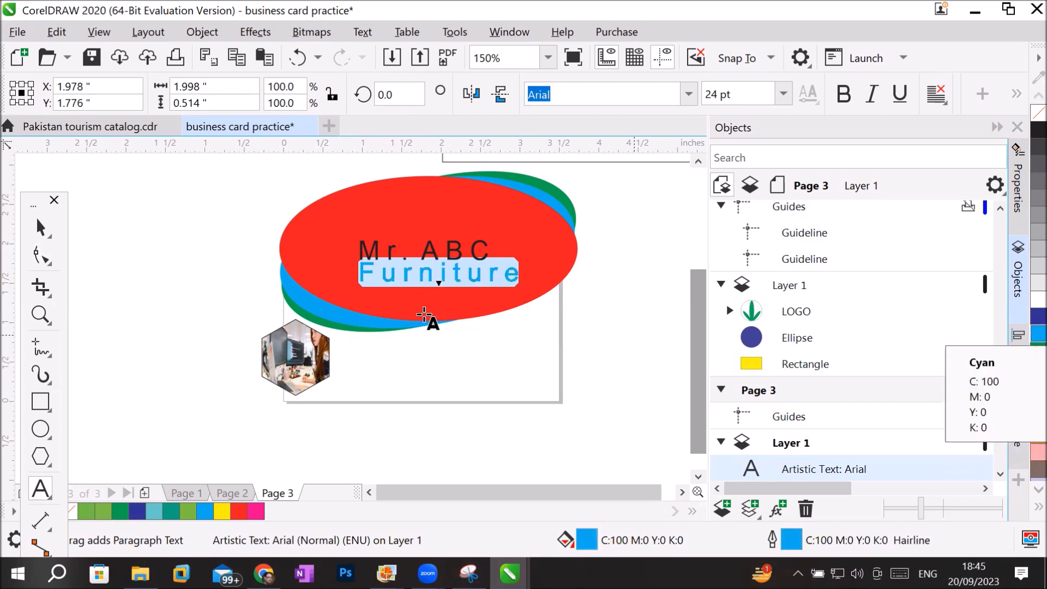
Recolour only the "Mr. ABC" line of the text with a green fill and green outline.
click(420, 256)
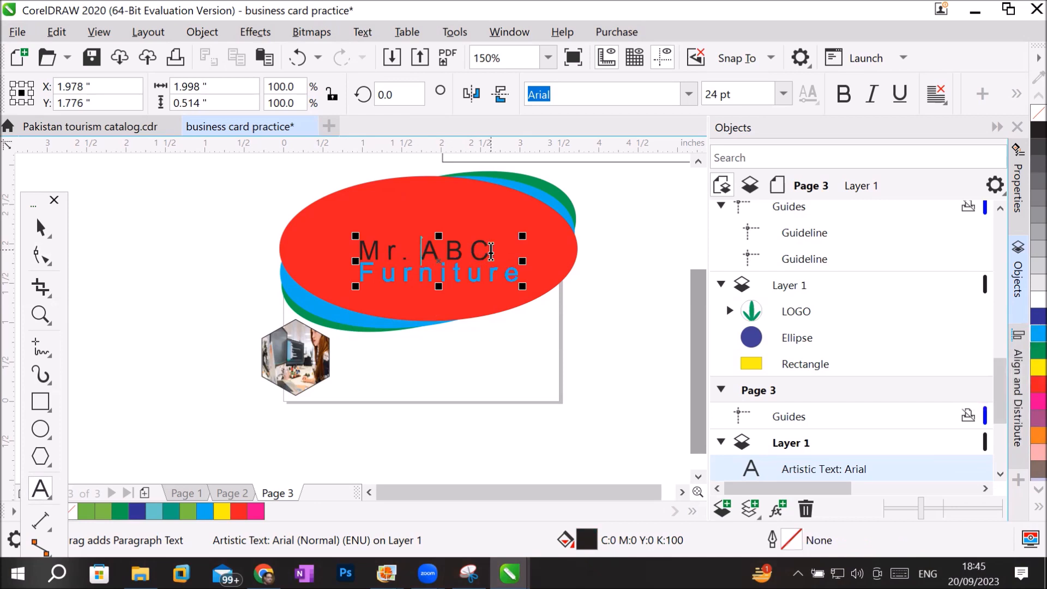
drag(488, 252, 344, 252)
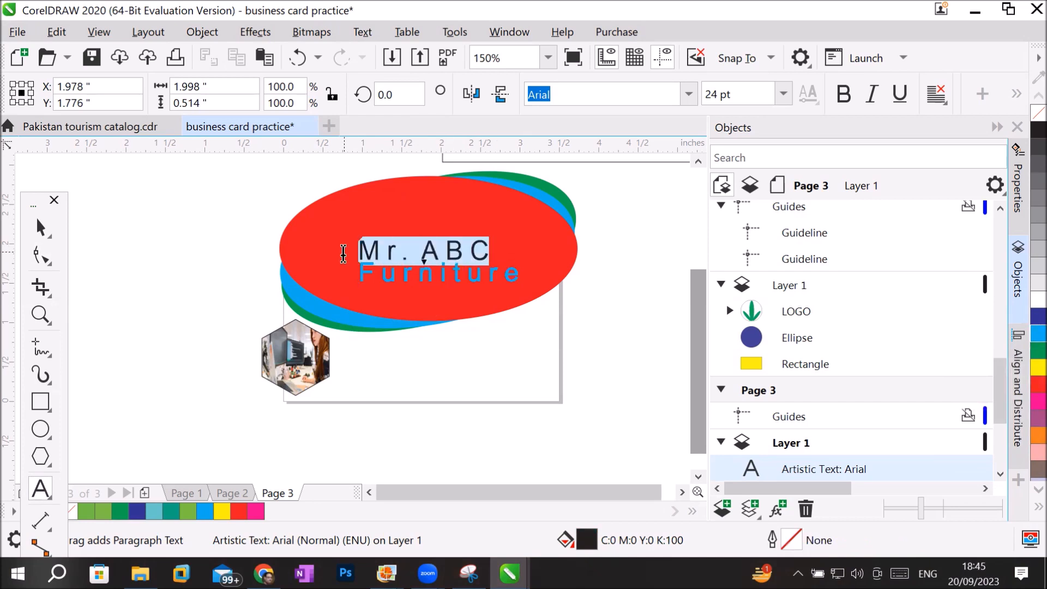
click(1026, 350)
right_click(1026, 350)
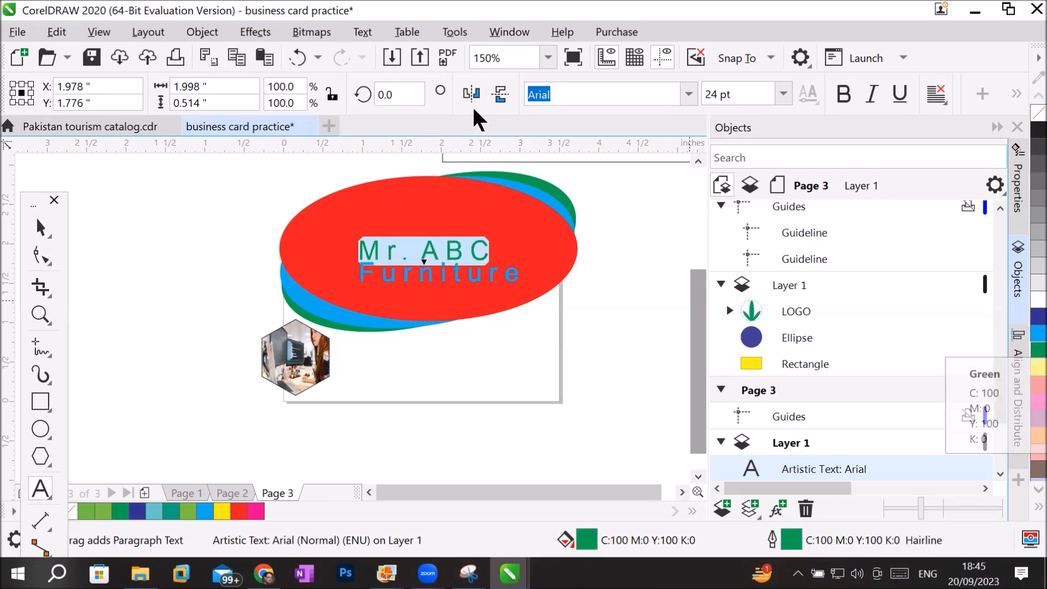
Set the font of the "Mr. ABC" line to b Biger Over.
click(689, 98)
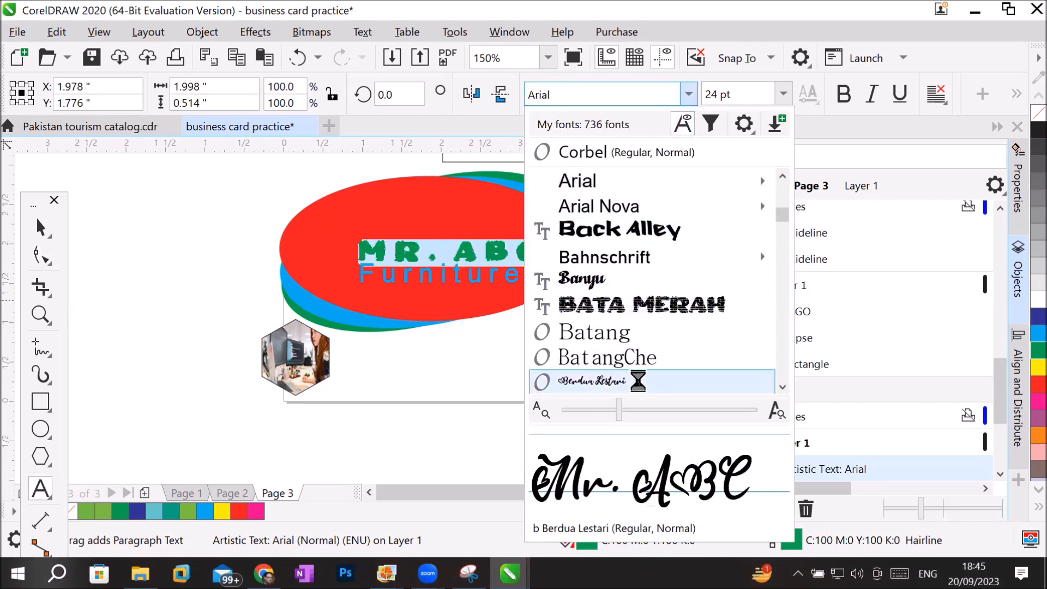
click(783, 387)
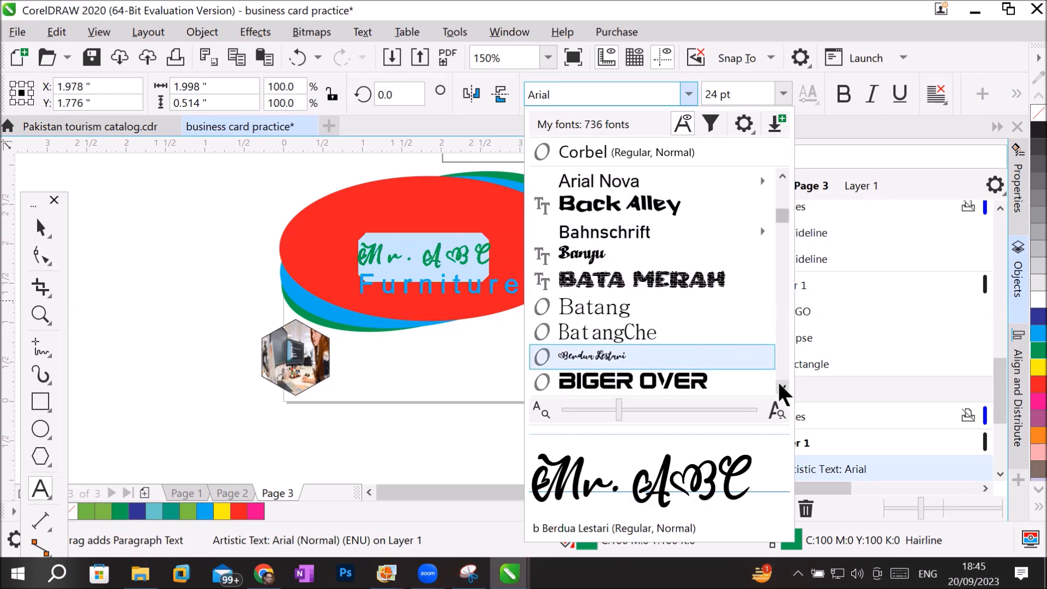
click(780, 385)
click(780, 385)
click(780, 385)
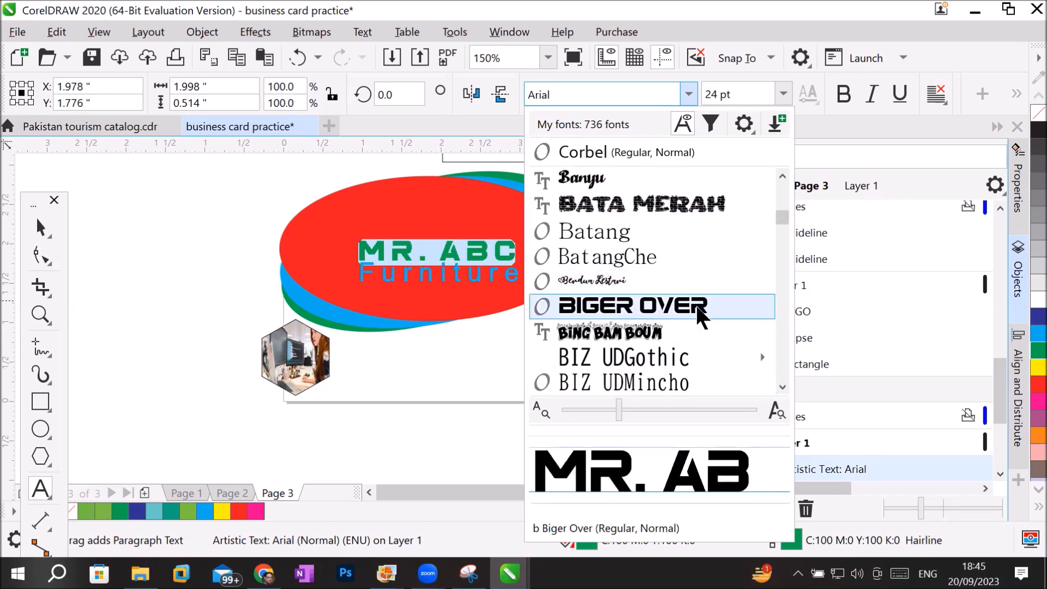
click(698, 306)
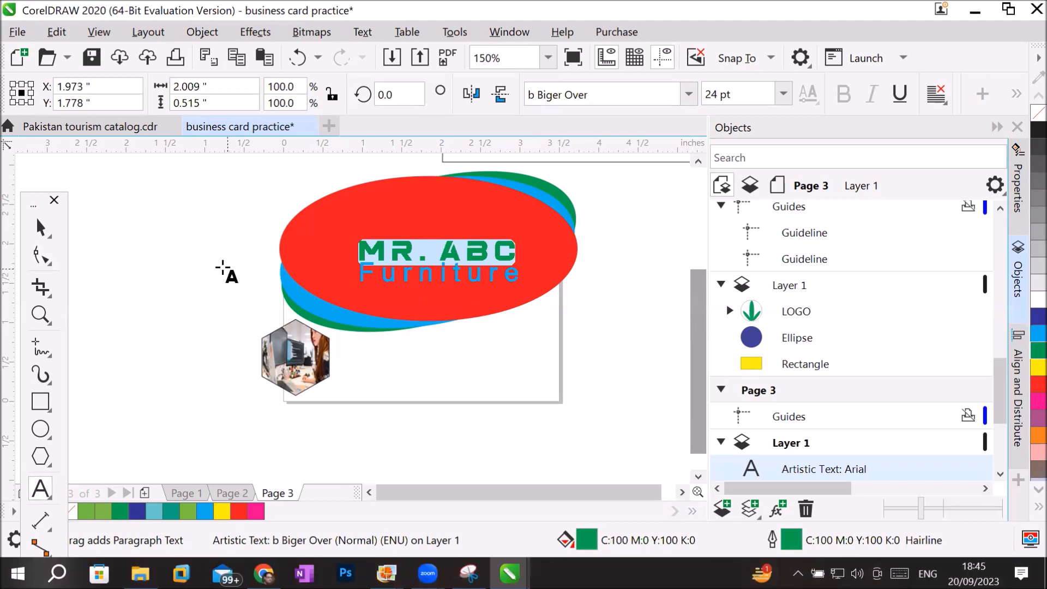
Reposition the two-line text on the red ellipse at about X 1.841, Y 1.688 inches and deselect it.
click(39, 226)
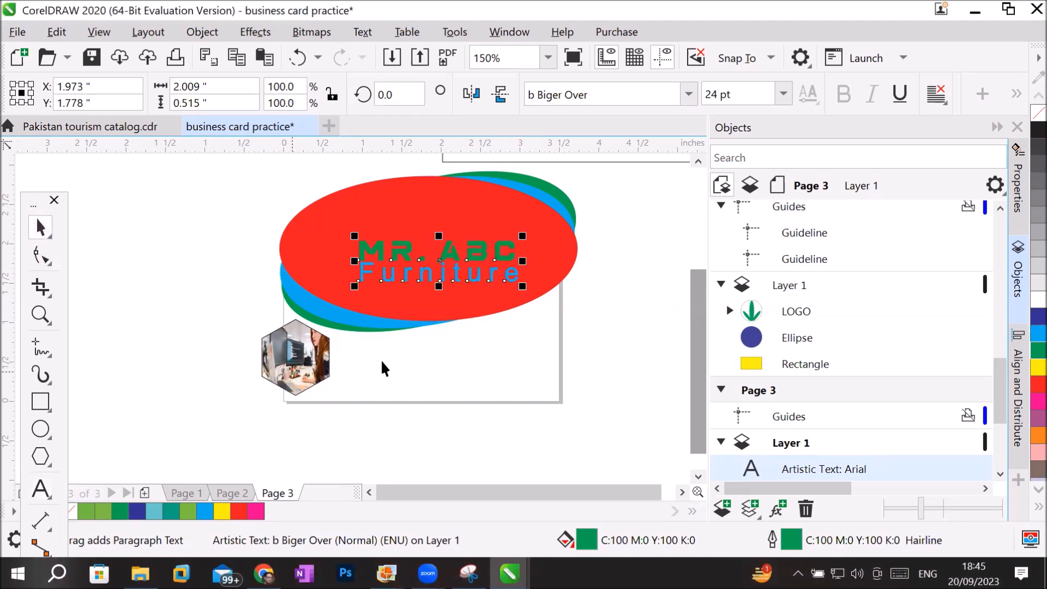
mouse_move(463, 265)
mouse_down()
mouse_move(437, 255)
mouse_move(452, 256)
mouse_up()
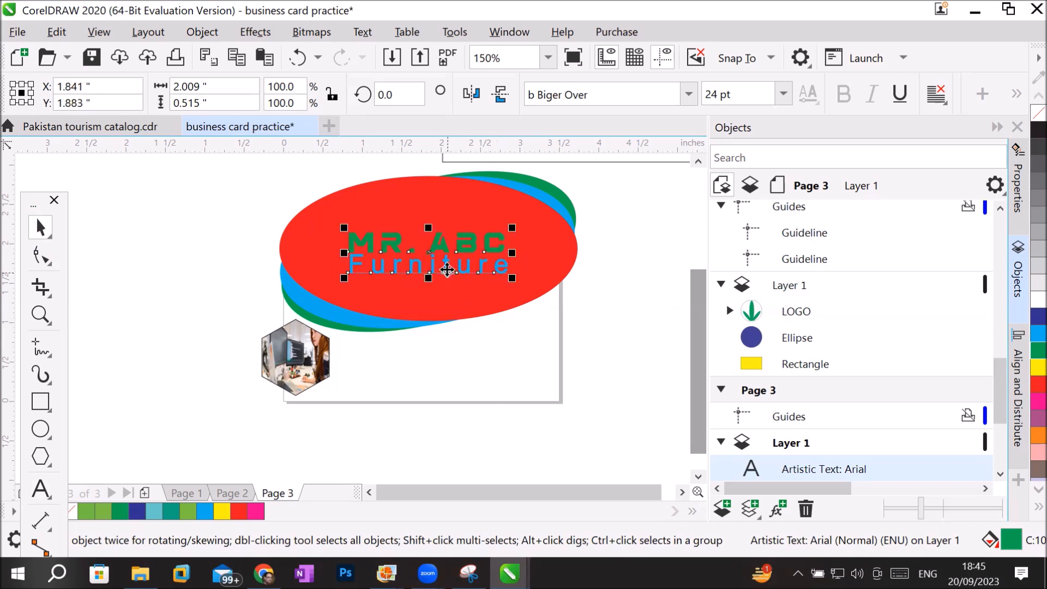
drag(444, 271, 449, 291)
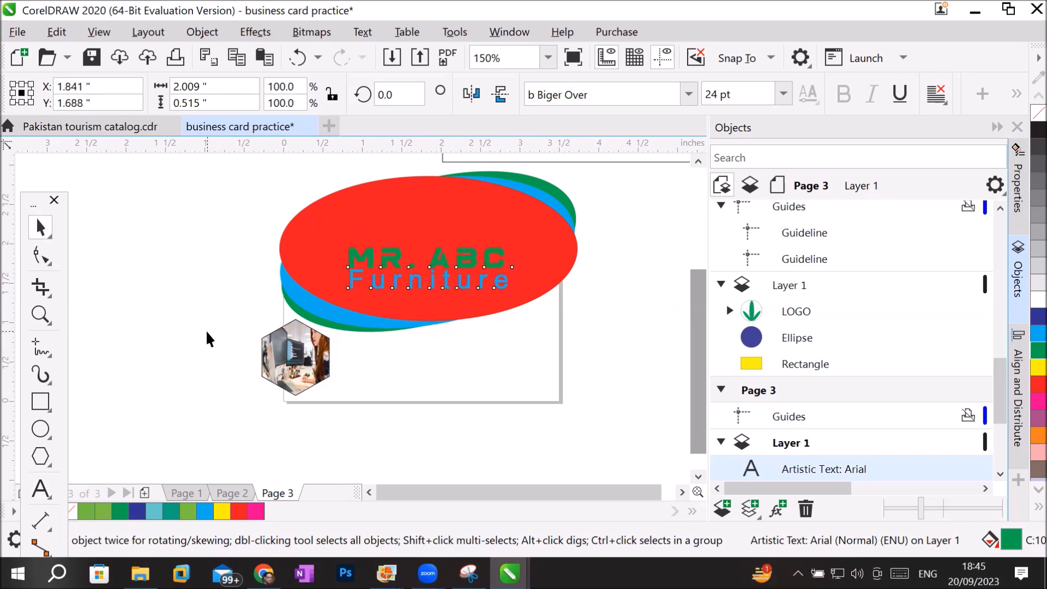
click(207, 338)
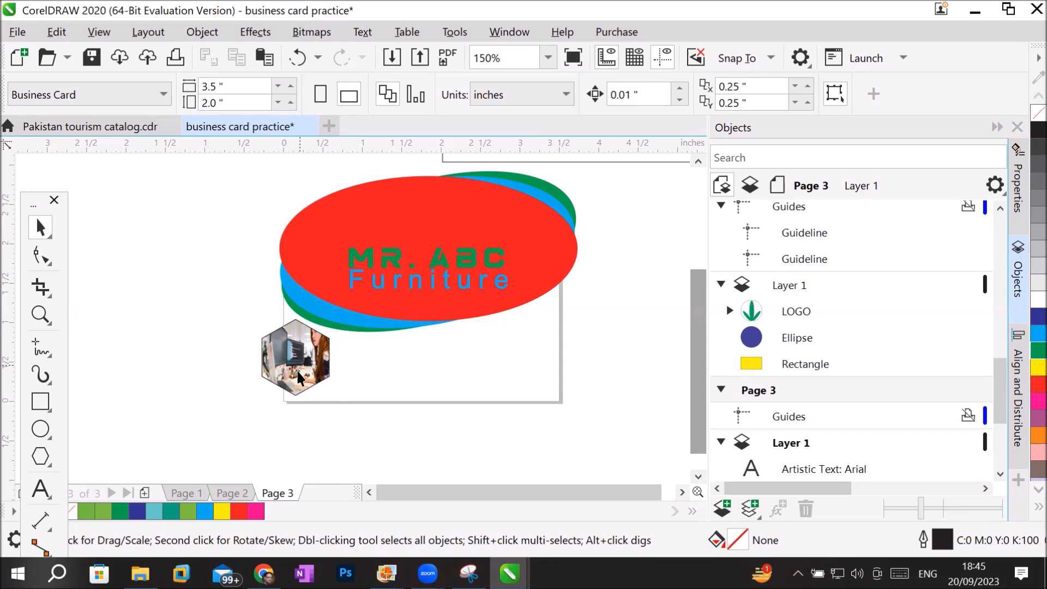
Enlarge the photo-filled hexagon to about 1.167 by 1.319 inches and place it at about X 0.353, Y 0.415 inches.
drag(295, 362, 550, 349)
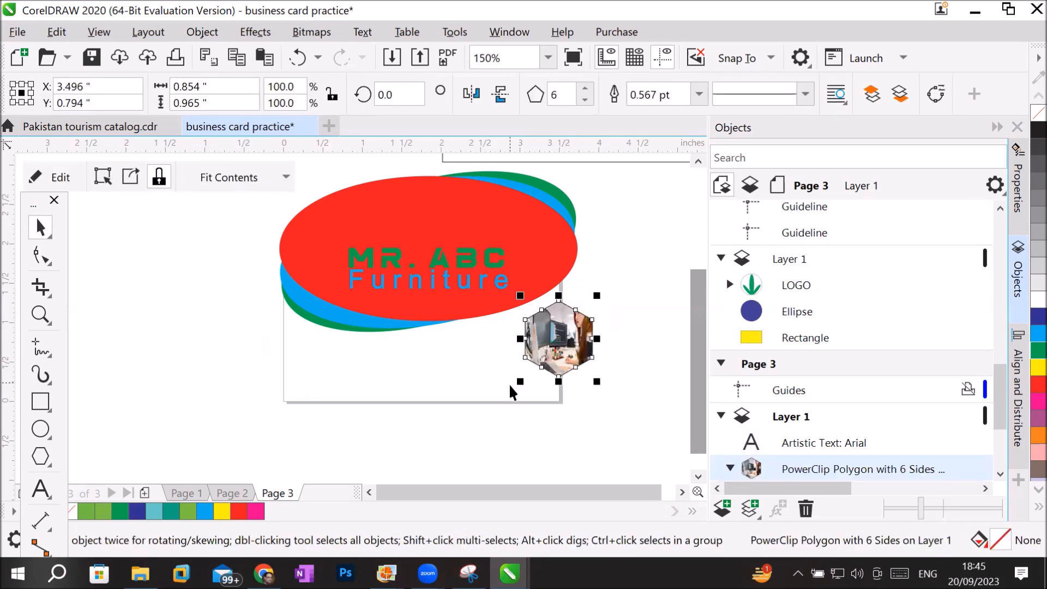
drag(517, 382, 480, 411)
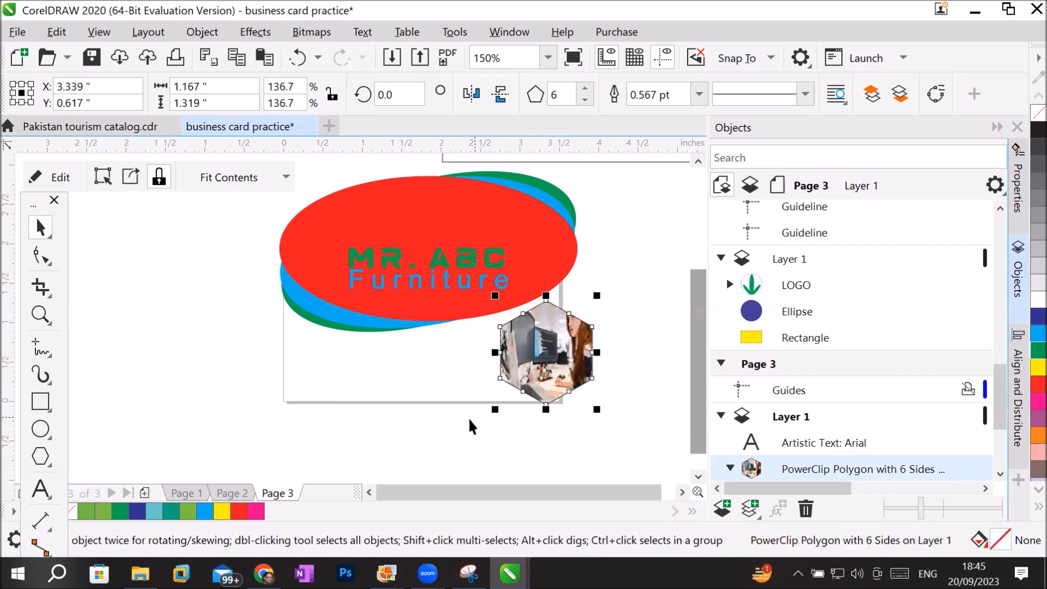
drag(534, 368, 315, 368)
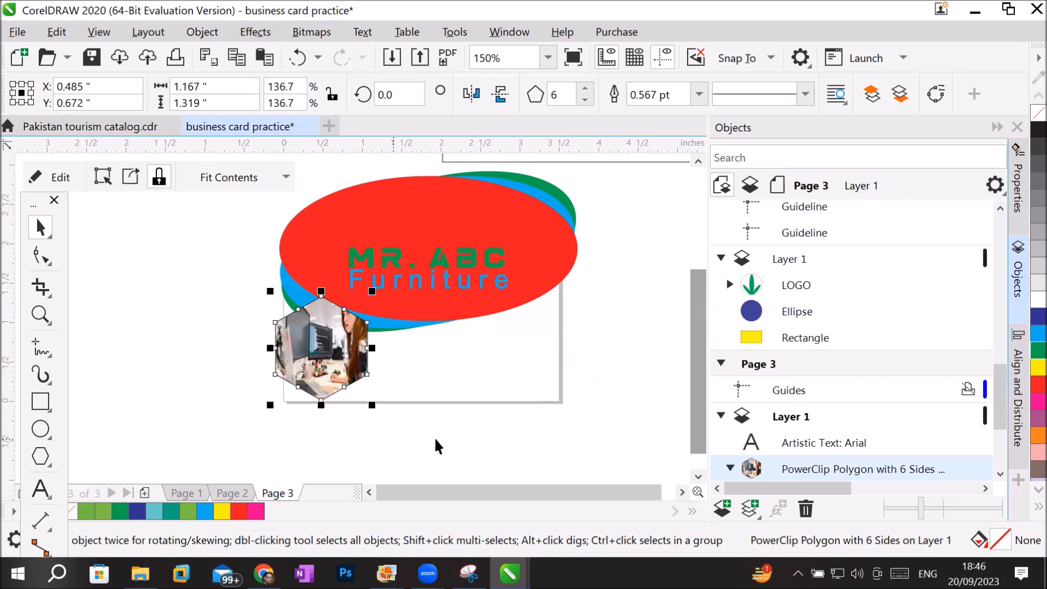
click(567, 455)
click(318, 331)
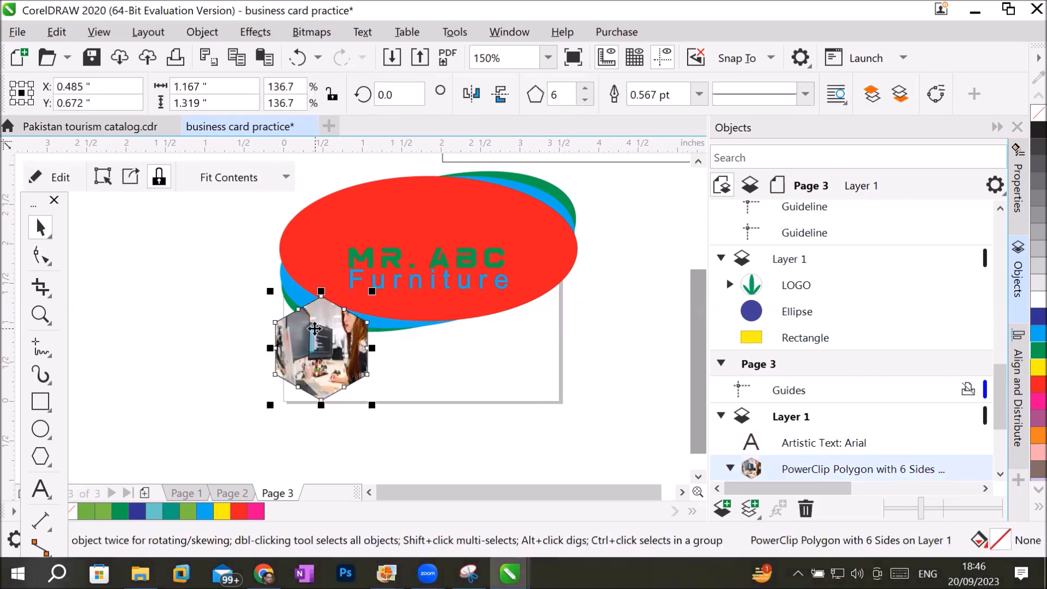
drag(318, 332, 308, 352)
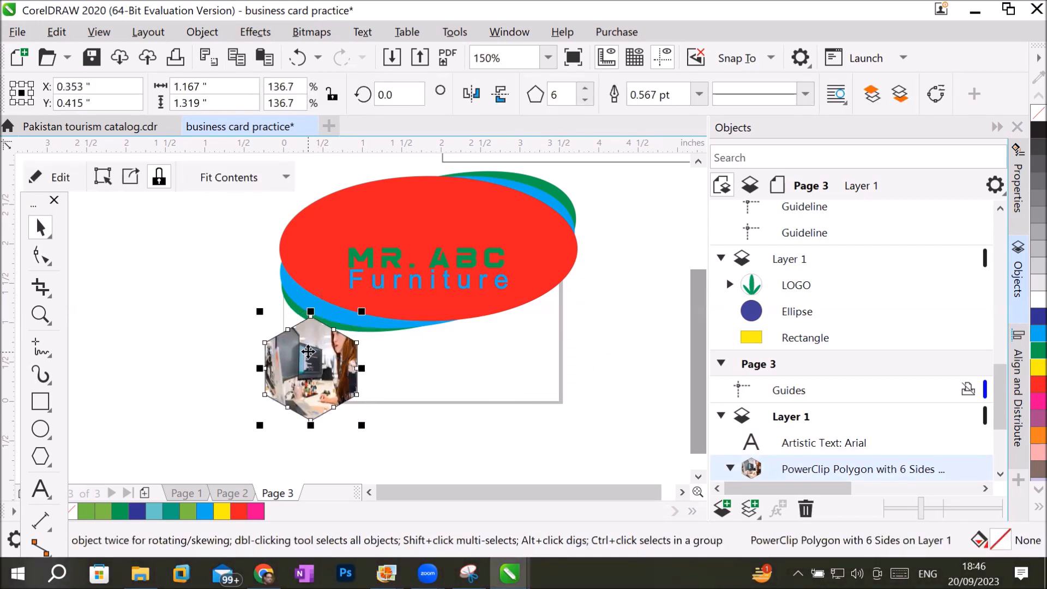
click(651, 331)
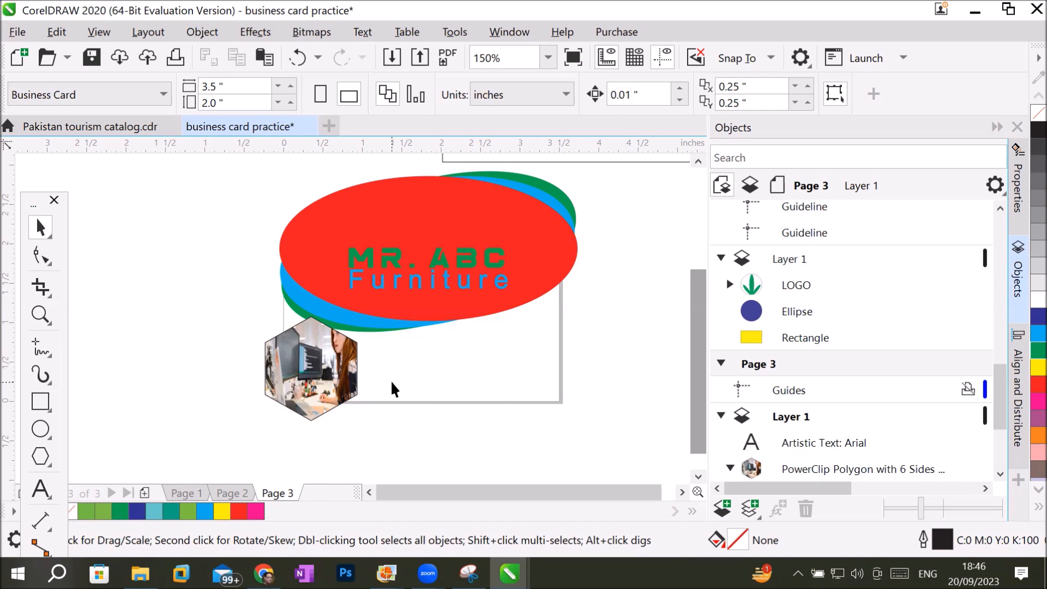
Switch to Chrome, search Google for "flaticon icons" and open the Flaticon website.
click(262, 502)
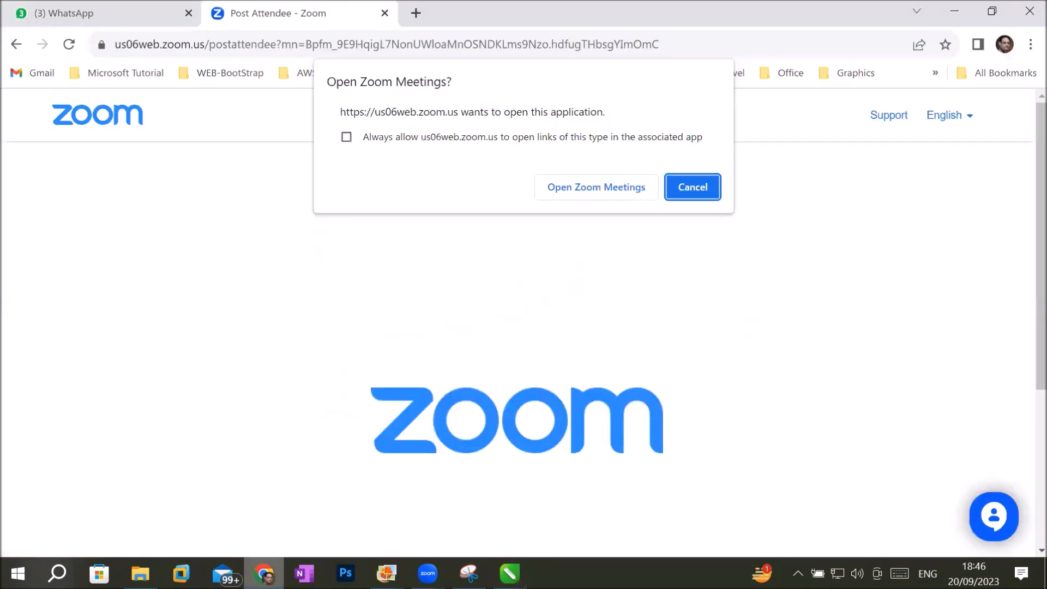
click(235, 45)
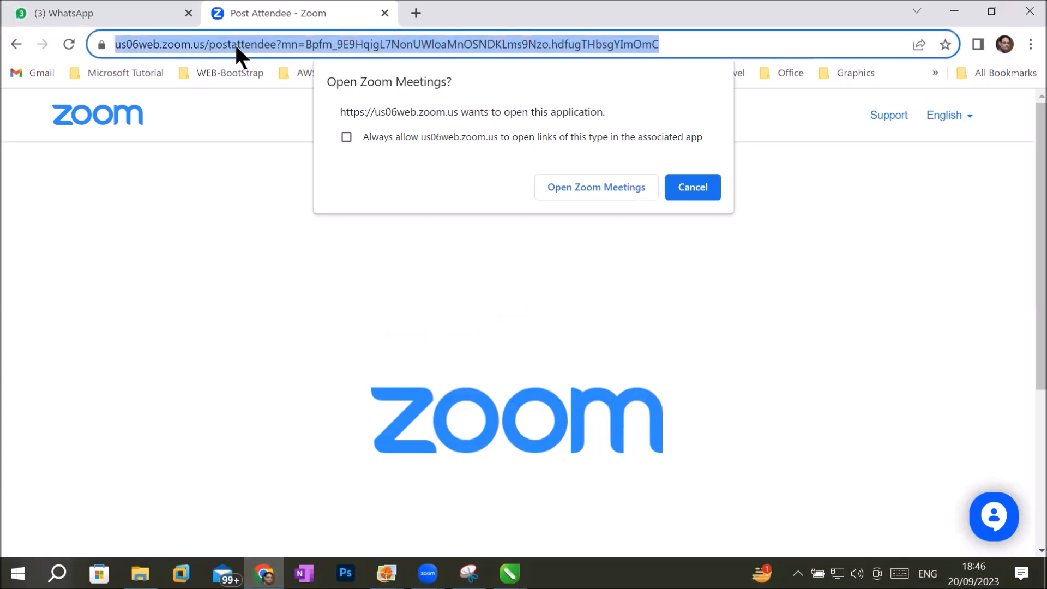
text(flat)
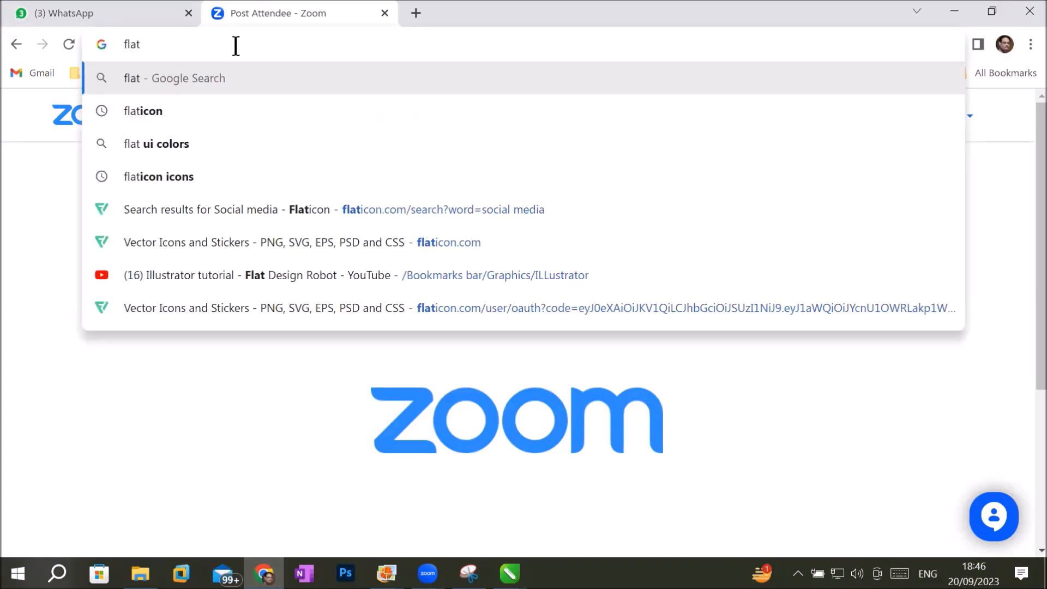
key(Down)
key(Down)
key(Down)
key(Return)
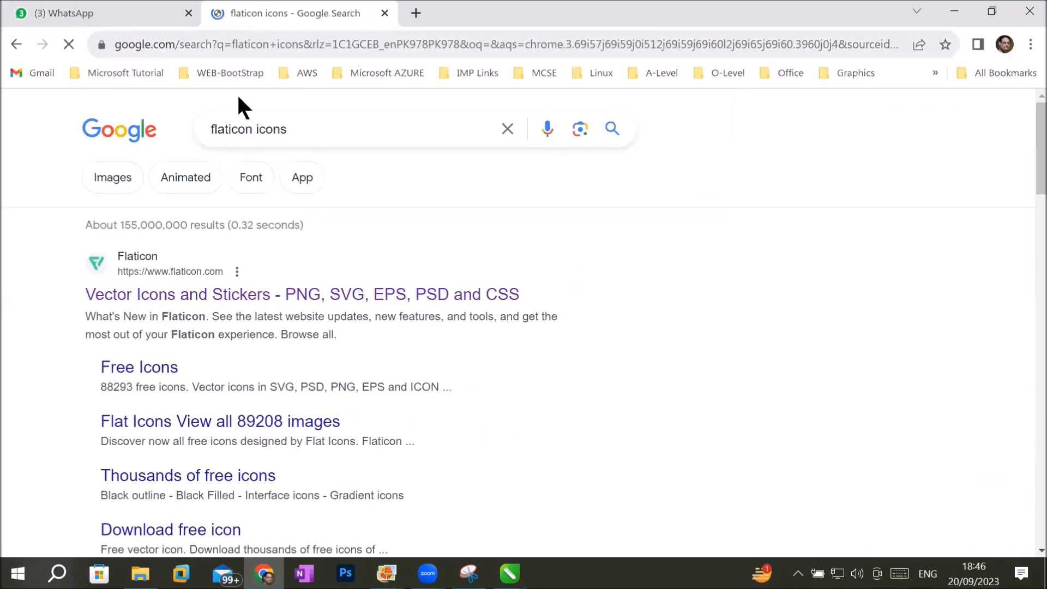
click(155, 291)
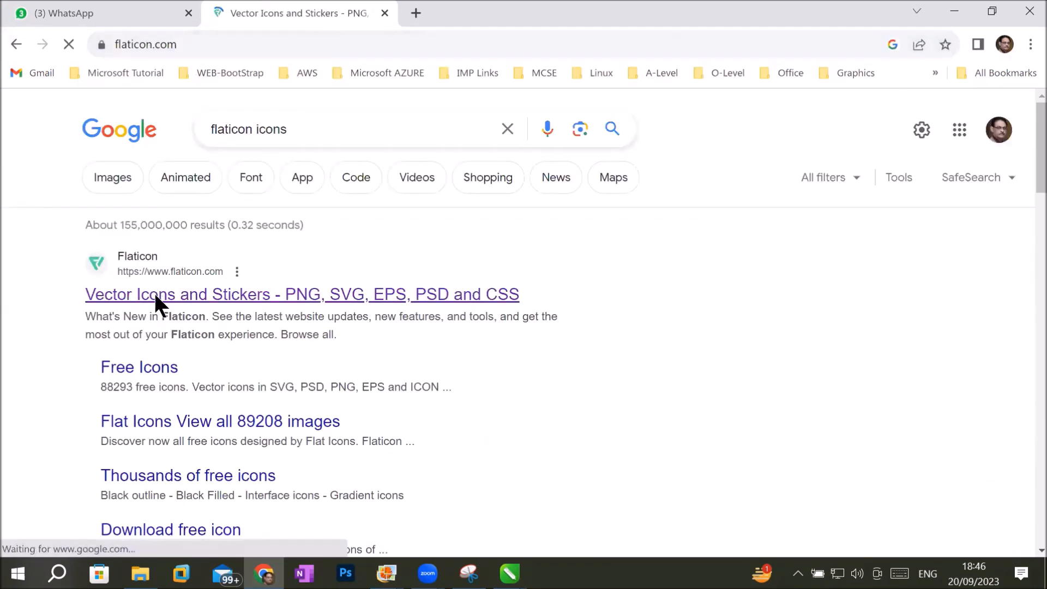
Search Flaticon for "social media" icons.
scroll(321, 385, down, 5)
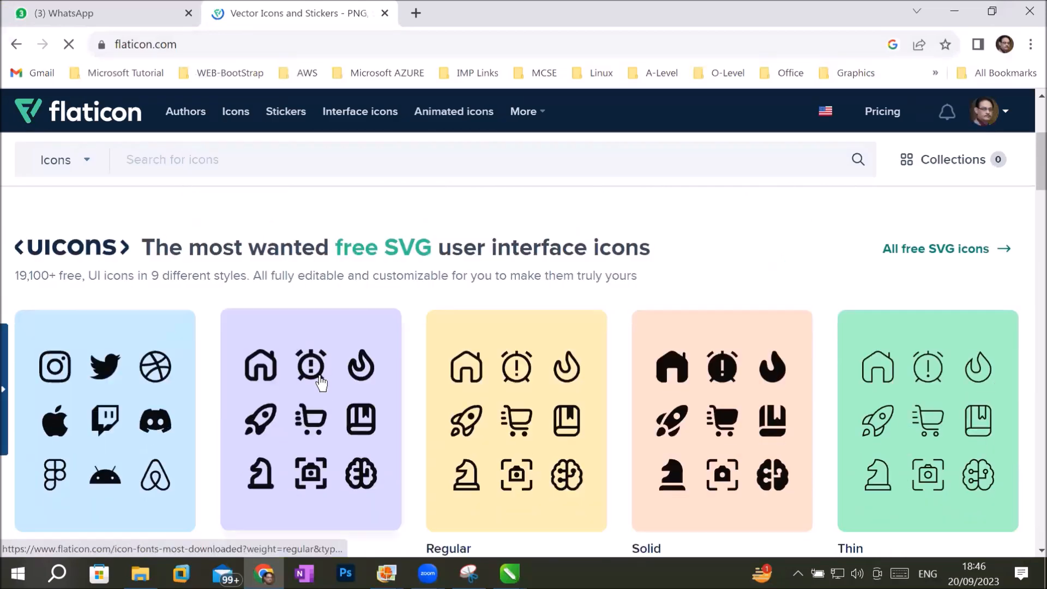
scroll(322, 385, down, 6)
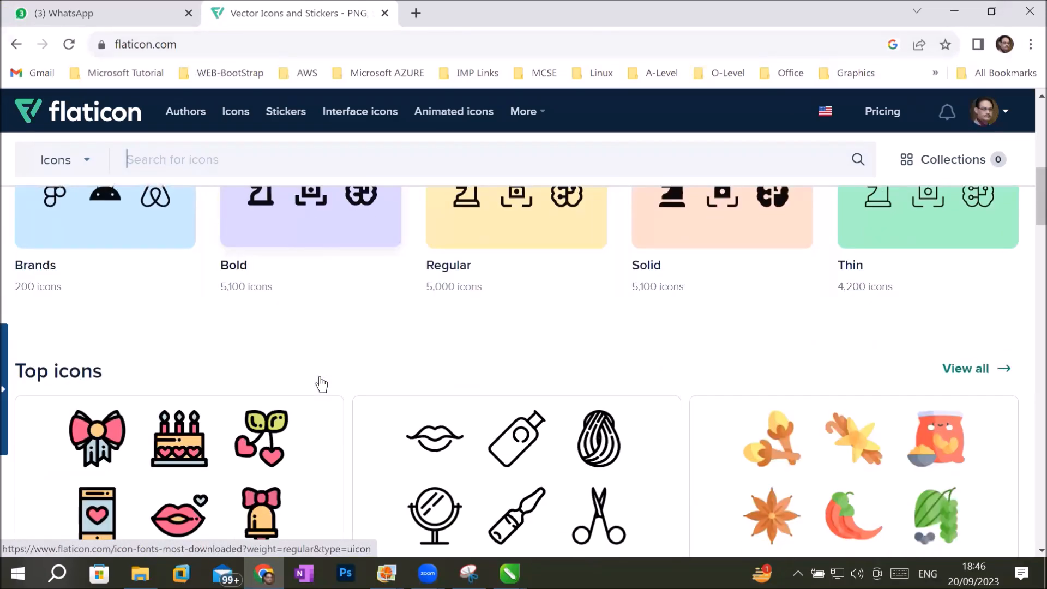
scroll(321, 384, down, 7)
scroll(322, 384, up, 4)
scroll(322, 385, up, 10)
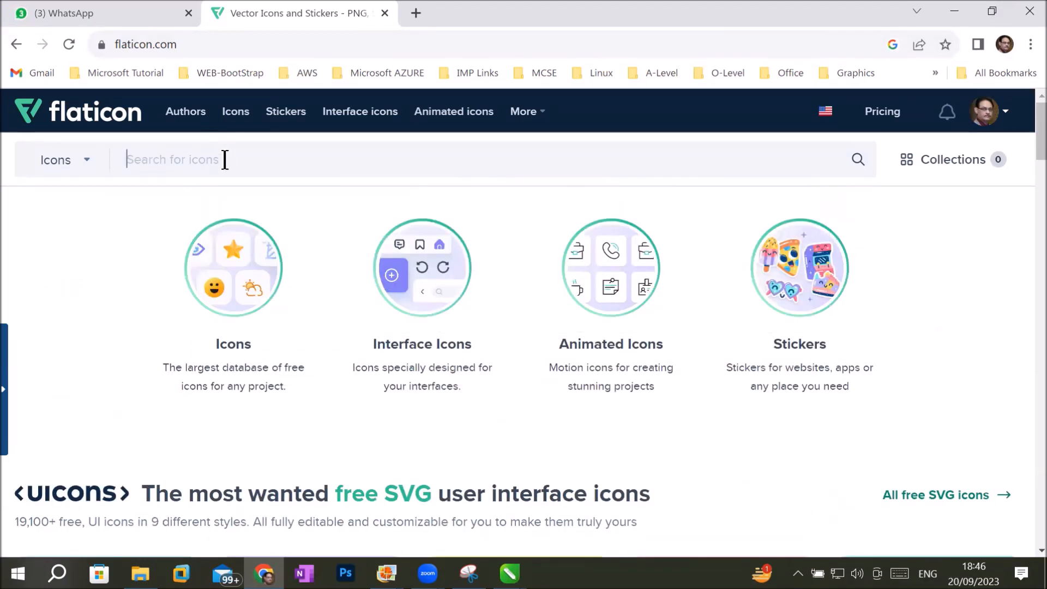
text(social media)
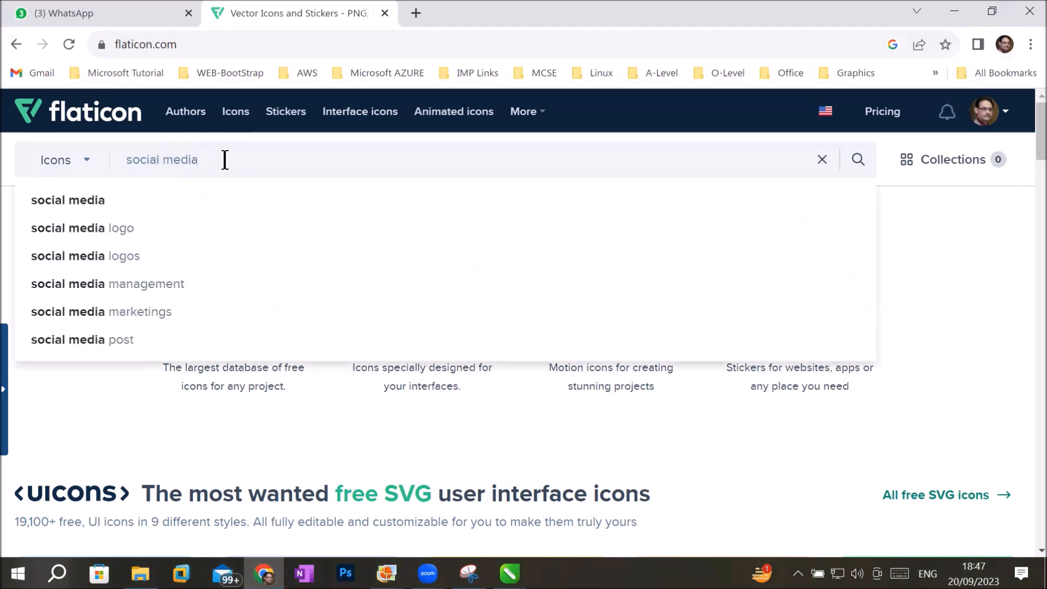
key(Return)
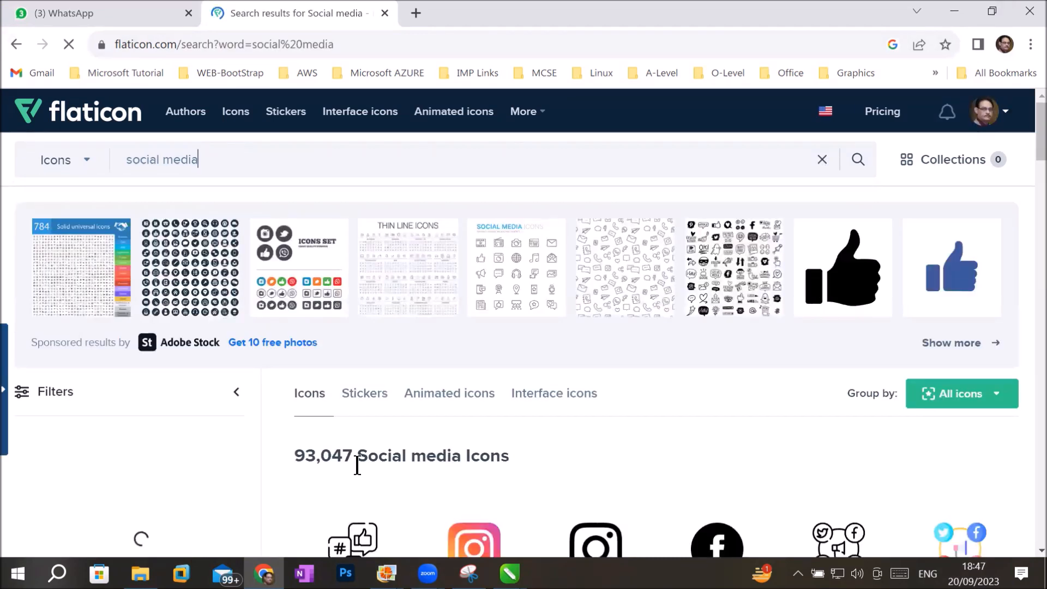
Download the green round WhatsApp icon from the Flaticon results as a free PNG and dismiss the attribution notice.
scroll(479, 427, down, 2)
scroll(481, 435, down, 3)
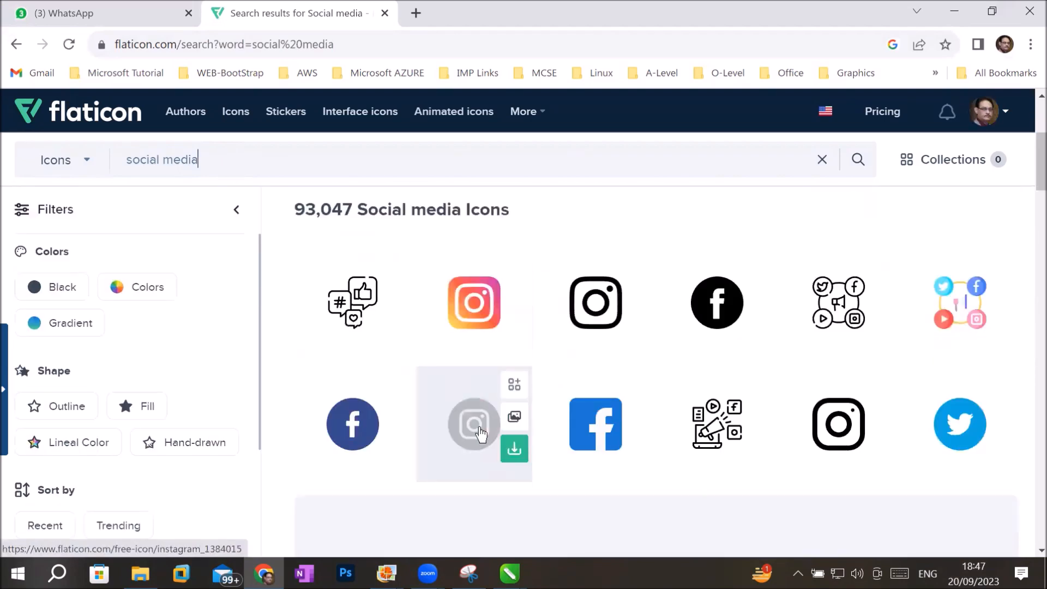
scroll(480, 433, down, 3)
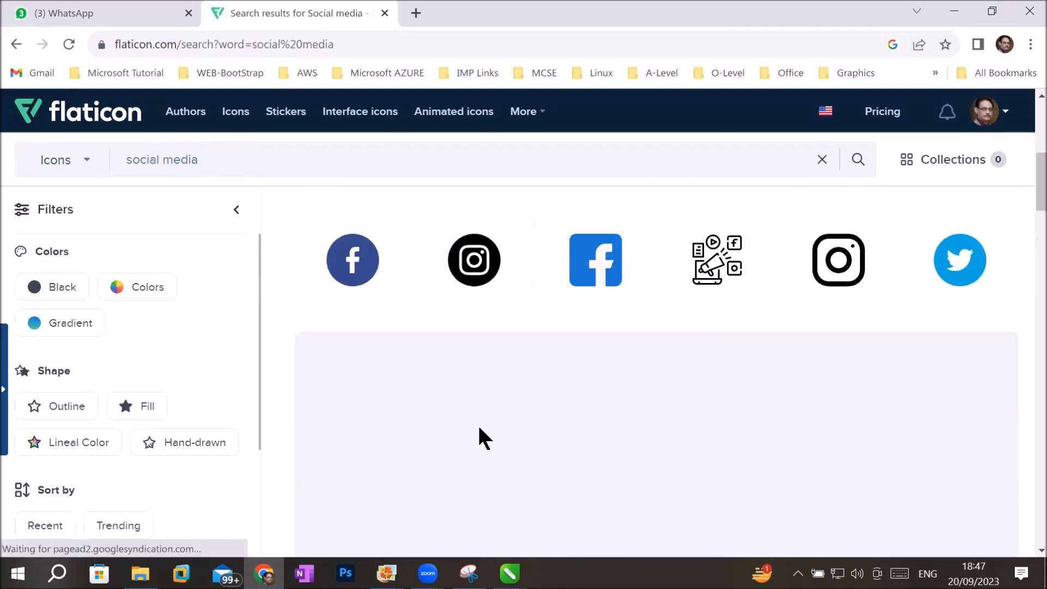
scroll(479, 435, down, 3)
scroll(479, 436, down, 3)
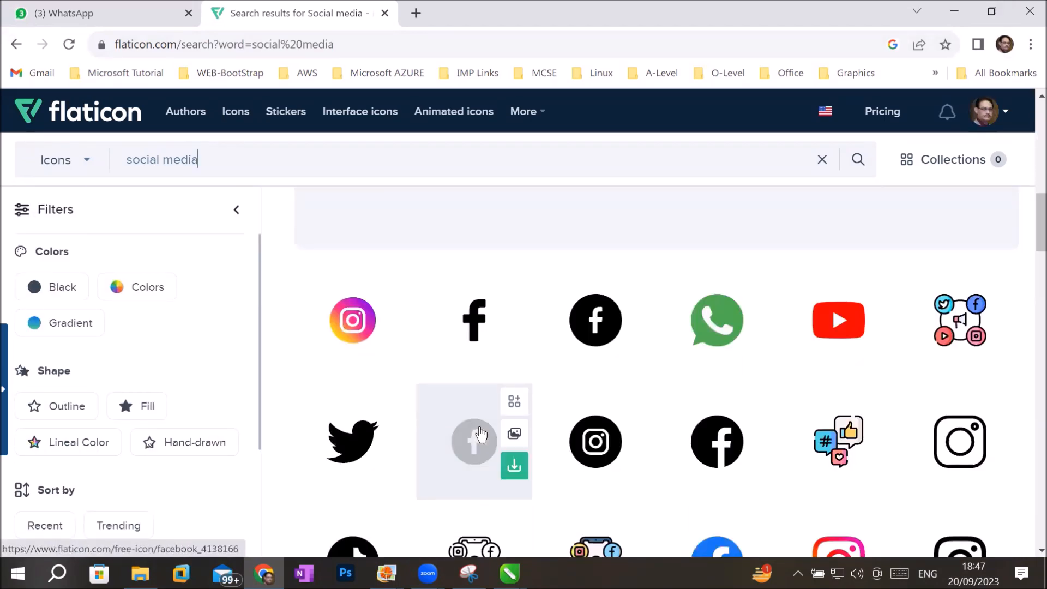
mouse_move(700, 342)
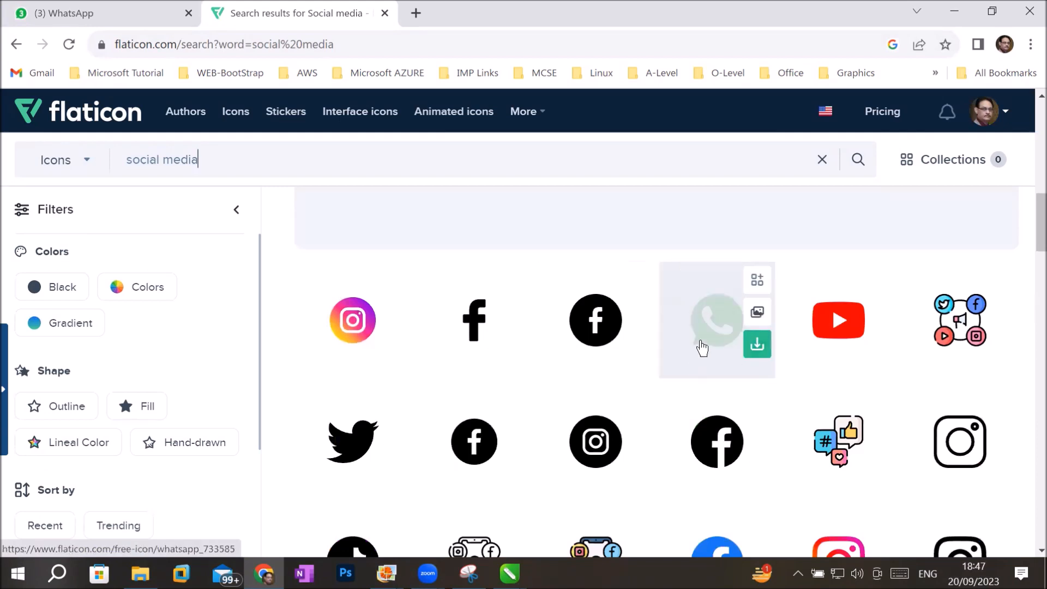
click(756, 344)
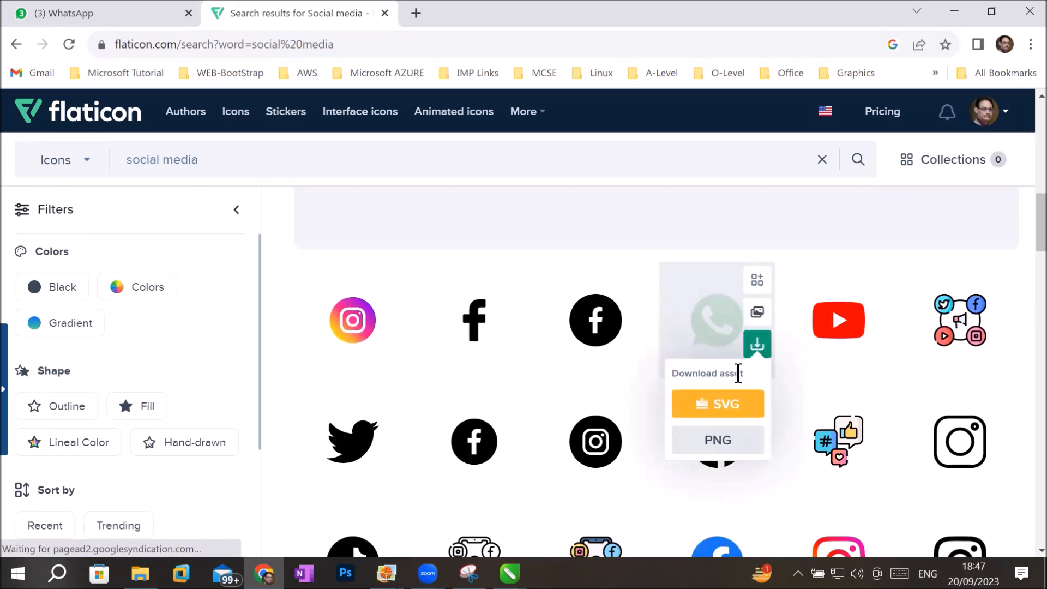
click(707, 440)
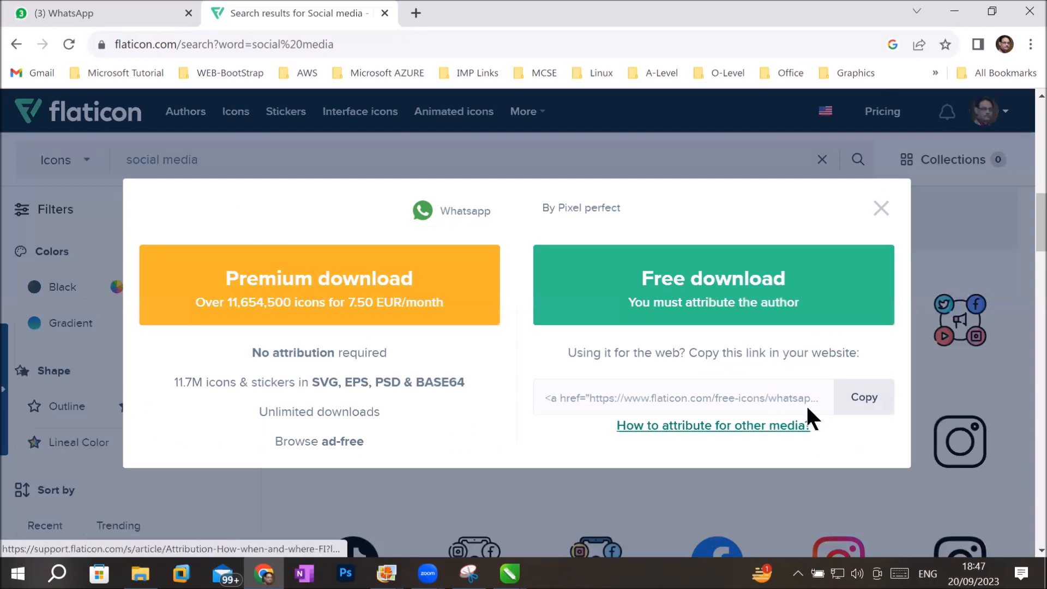
click(722, 281)
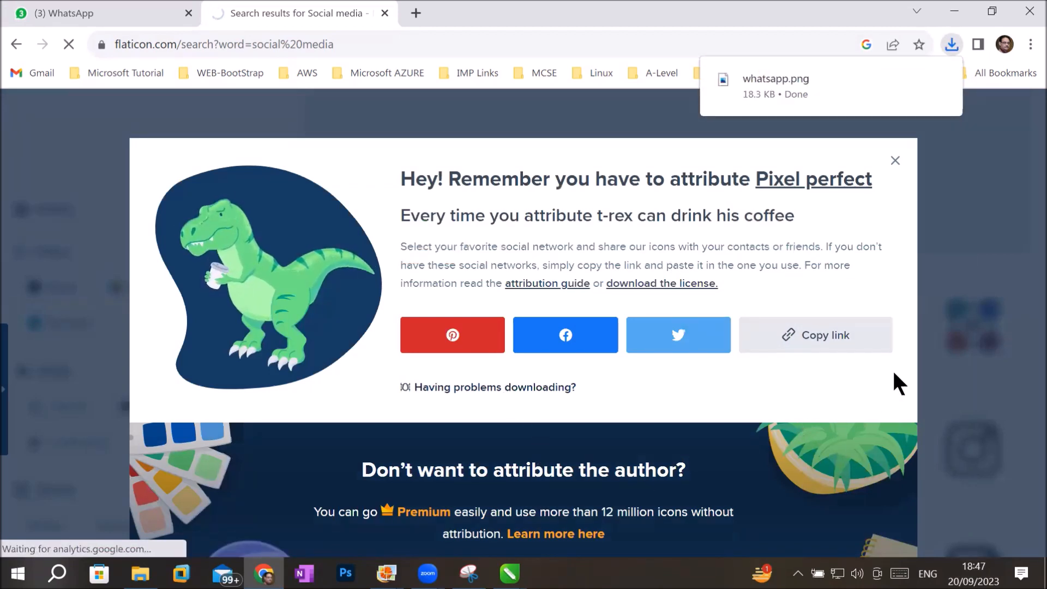
click(895, 161)
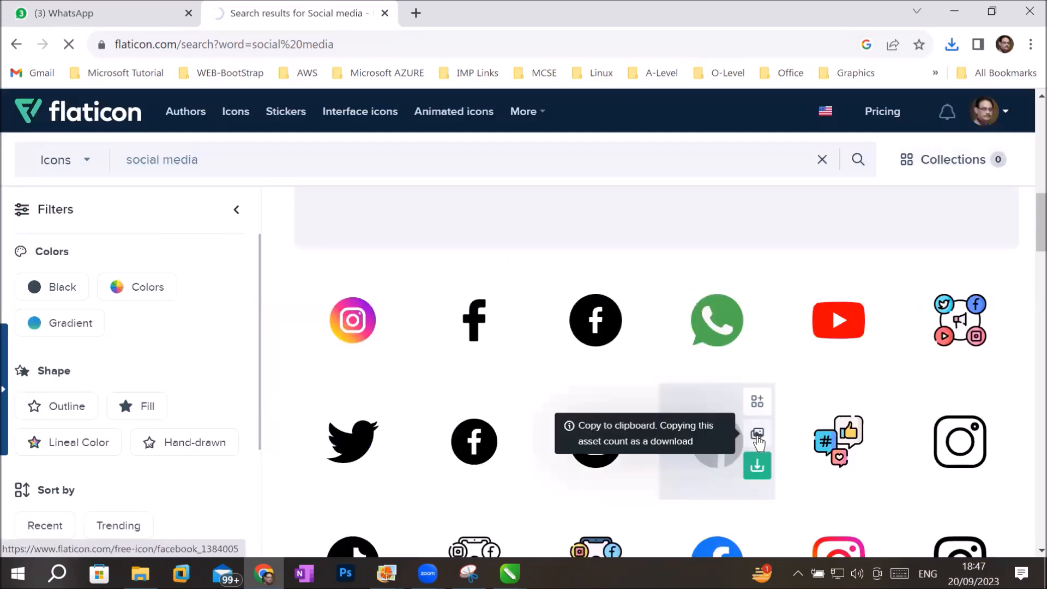
Download the blue round Facebook icon as a free PNG and dismiss the attribution notice.
scroll(758, 441, down, 3)
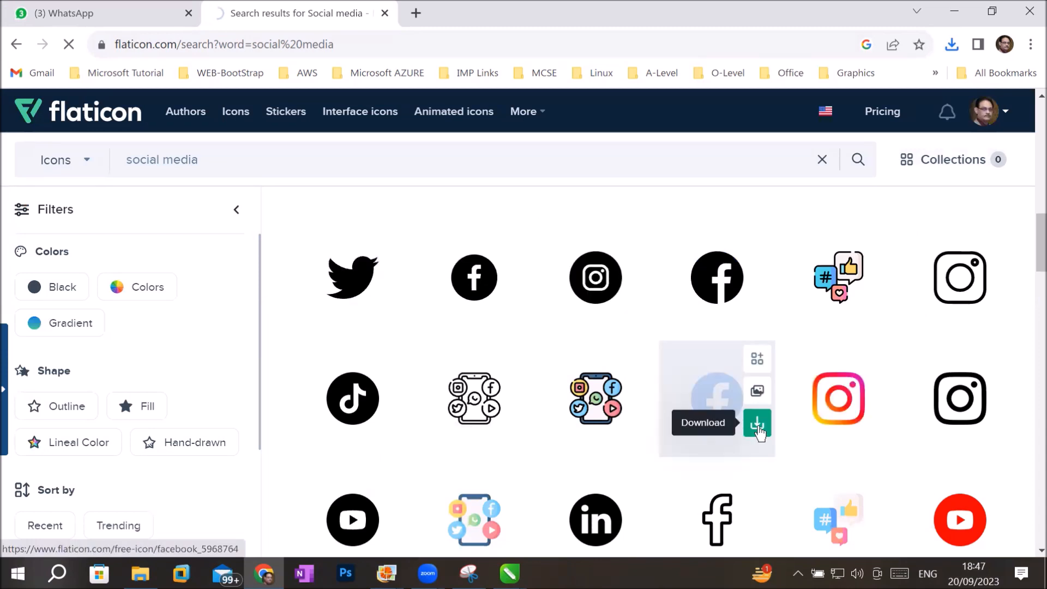
click(758, 425)
click(721, 523)
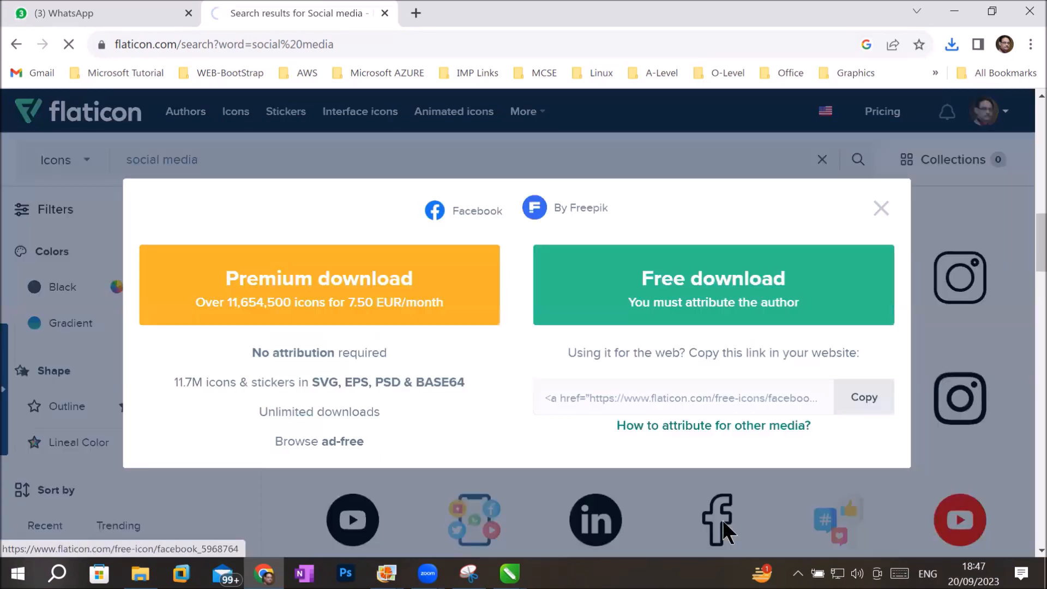
click(749, 281)
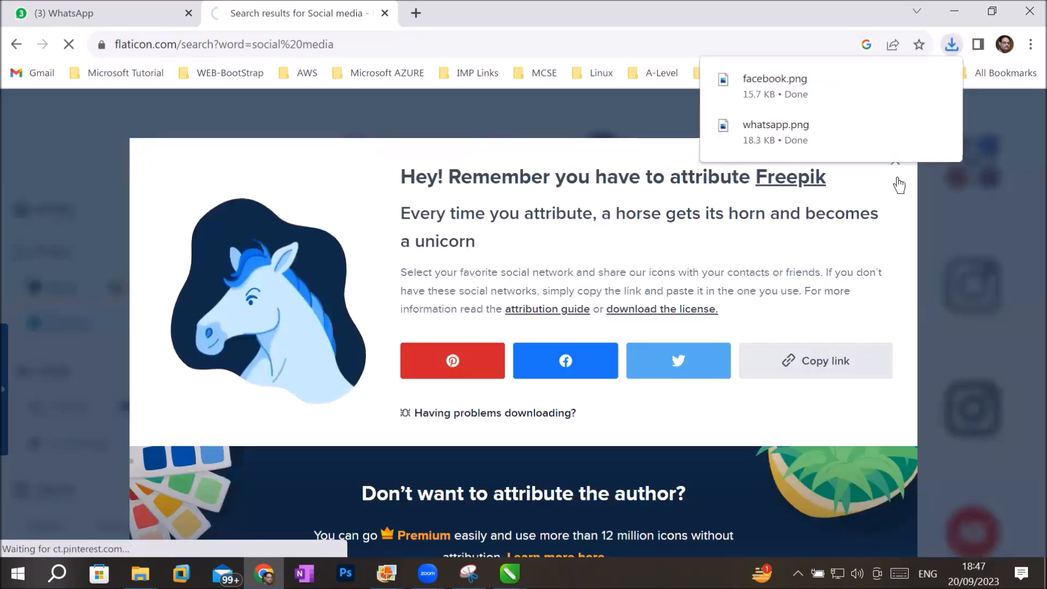
click(898, 170)
Look through the rest of the first results page for more social media icons.
scroll(693, 397, down, 5)
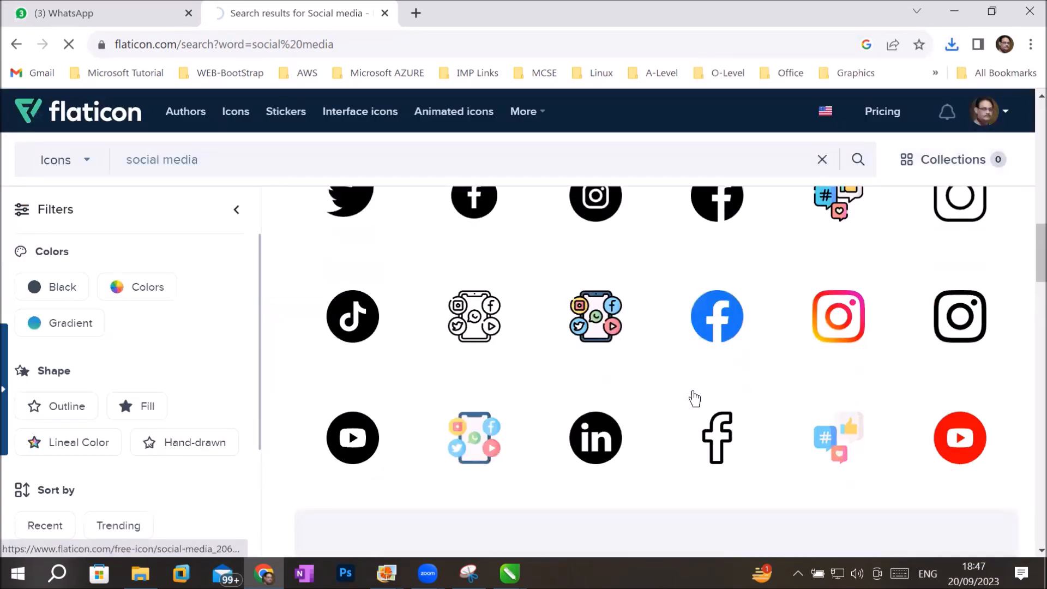
scroll(694, 398, down, 4)
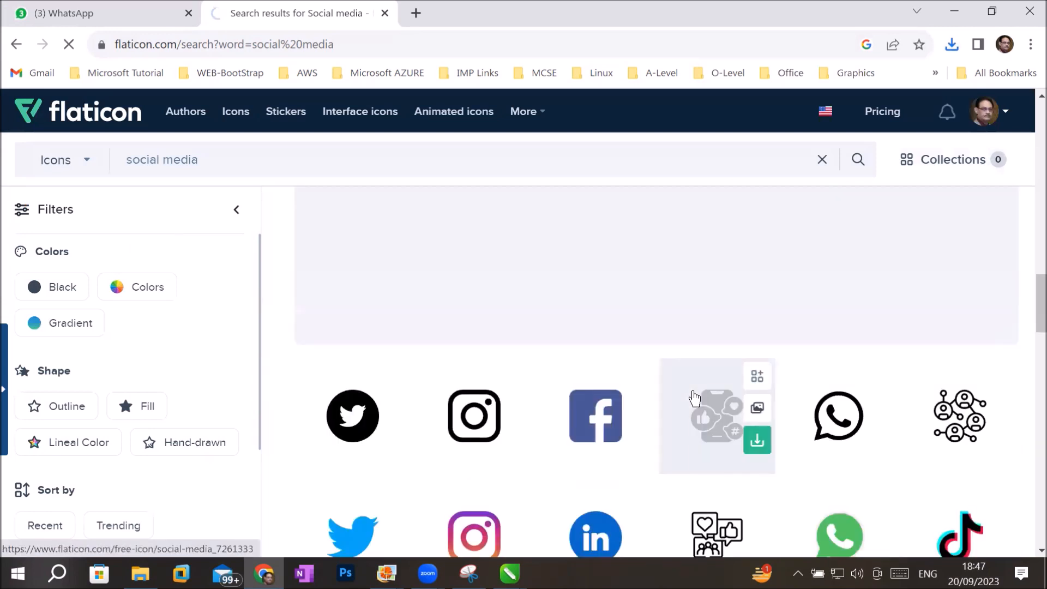
scroll(694, 398, down, 3)
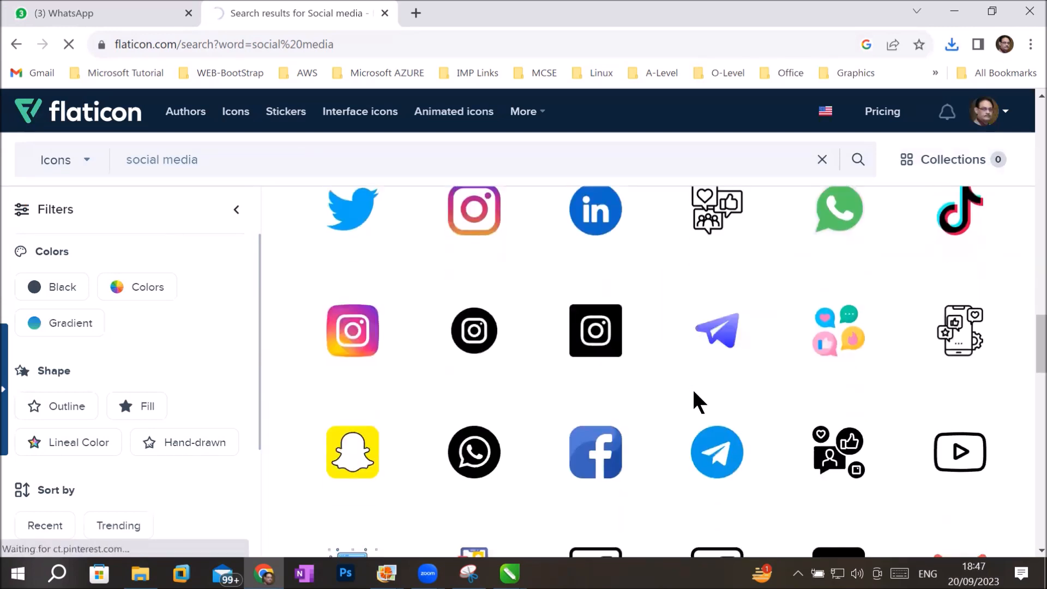
scroll(694, 391, down, 2)
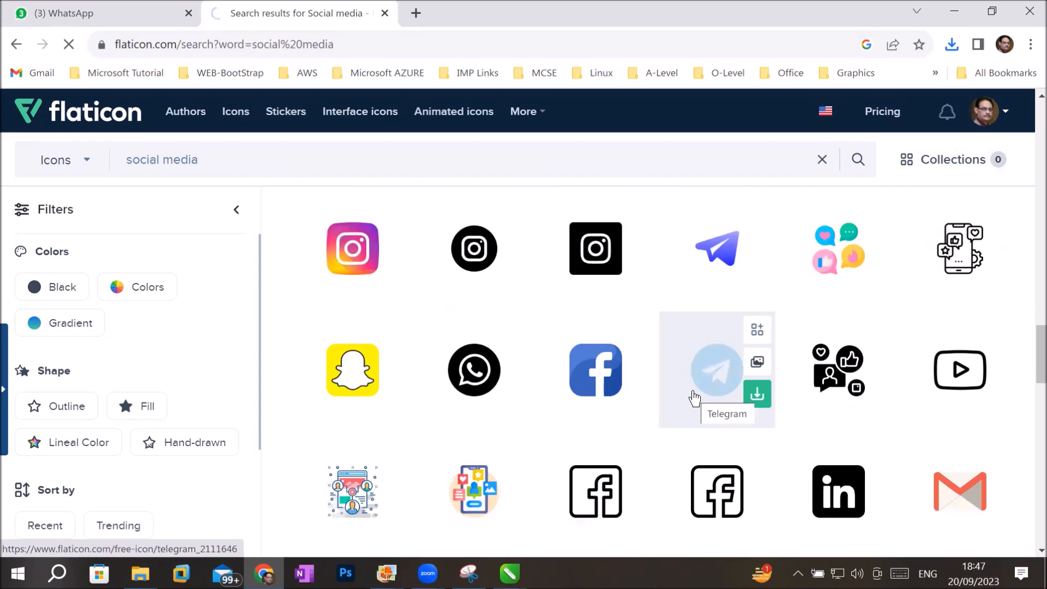
scroll(694, 398, down, 5)
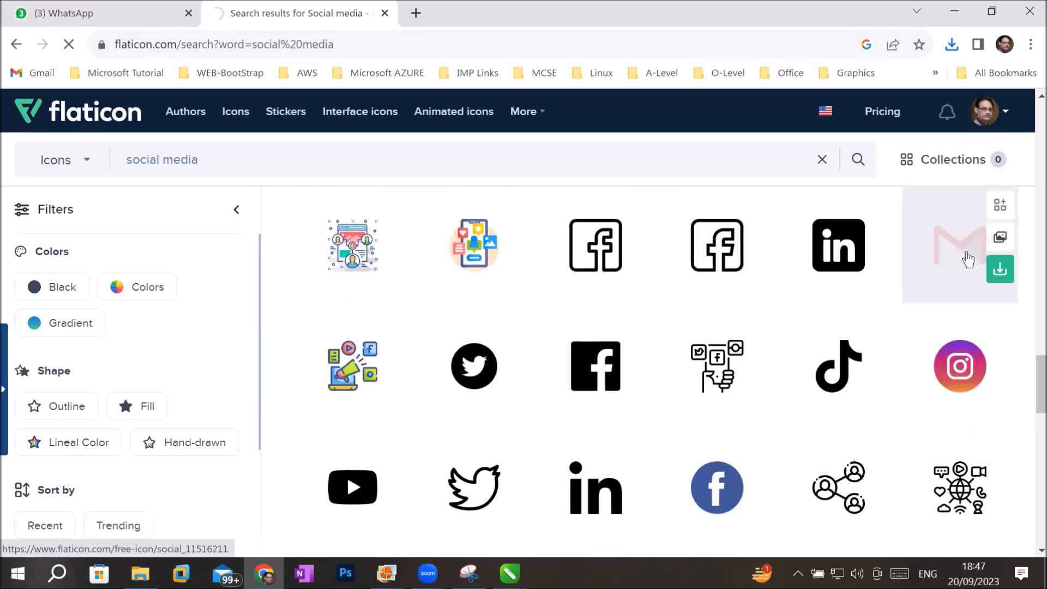
scroll(599, 349, down, 3)
scroll(600, 343, down, 4)
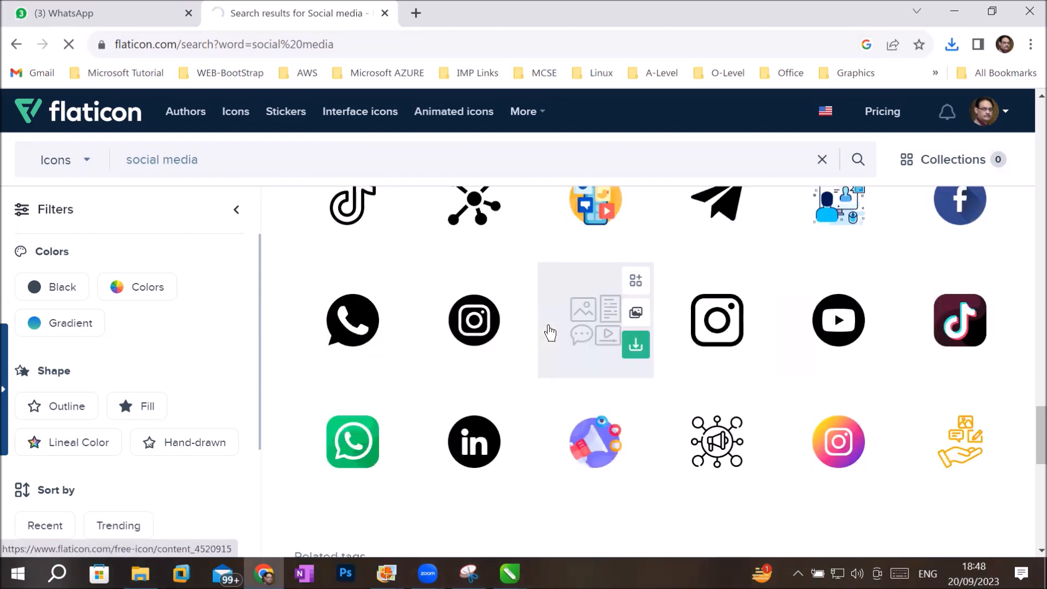
scroll(549, 333, down, 5)
scroll(554, 339, up, 1)
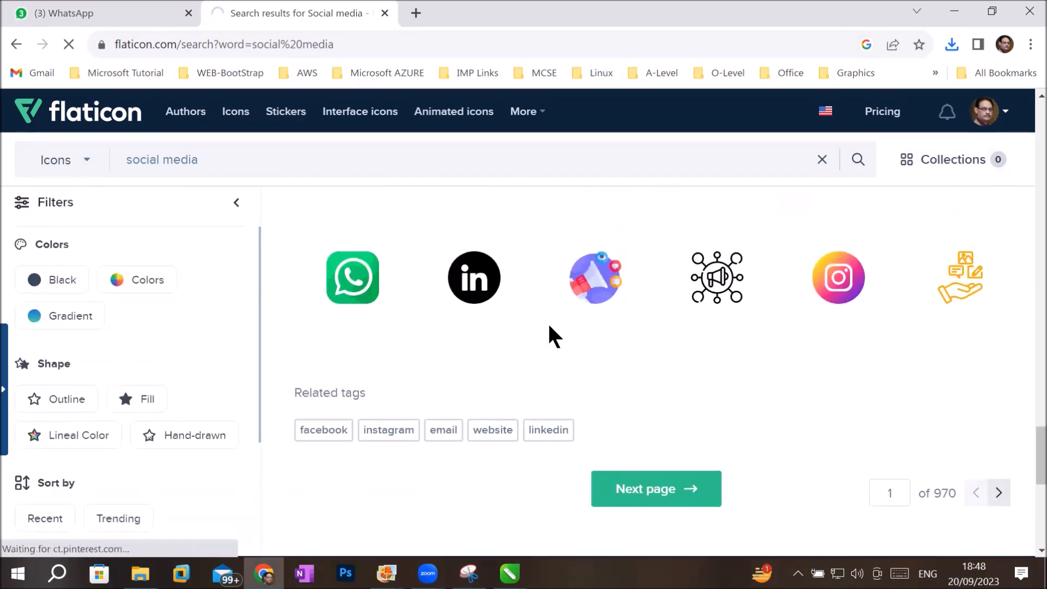
Go to the second results page, close the Adobe Stock pop-up window and look through that page's icons.
click(672, 499)
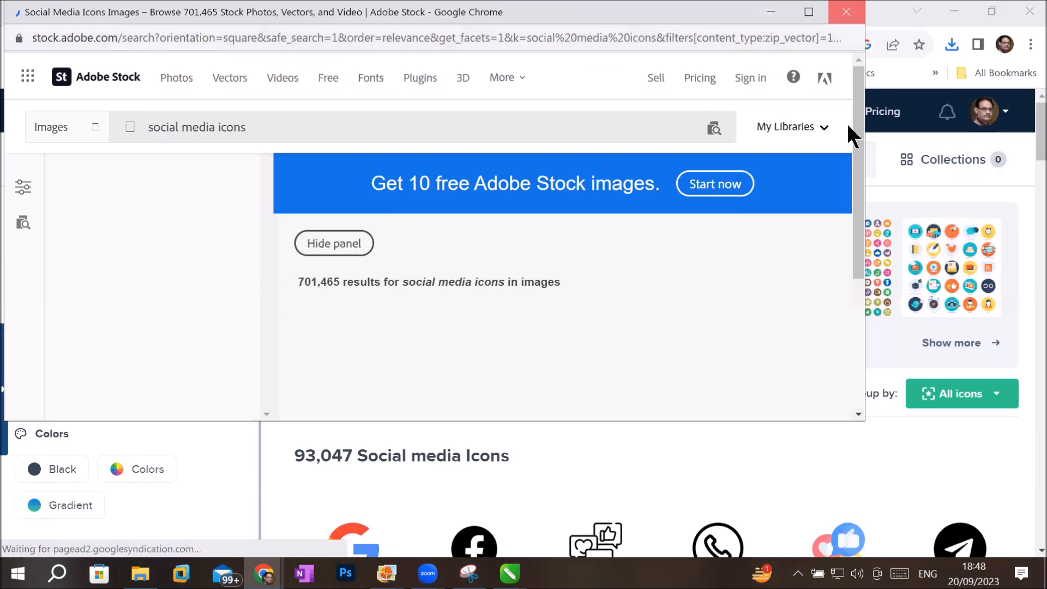
click(847, 12)
scroll(857, 445, down, 4)
scroll(862, 456, down, 1)
scroll(772, 438, down, 6)
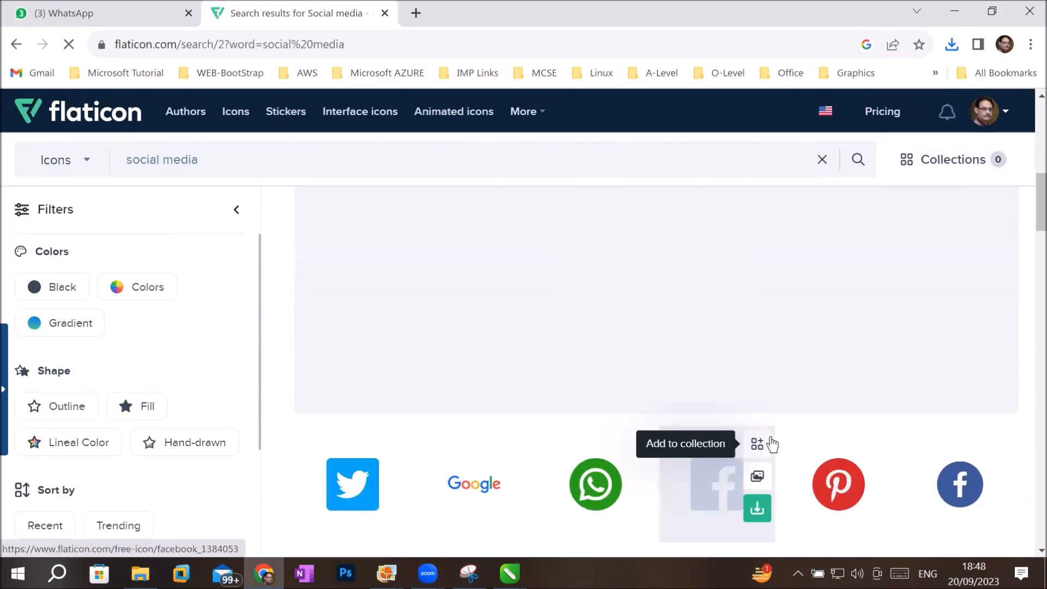
scroll(772, 443, down, 4)
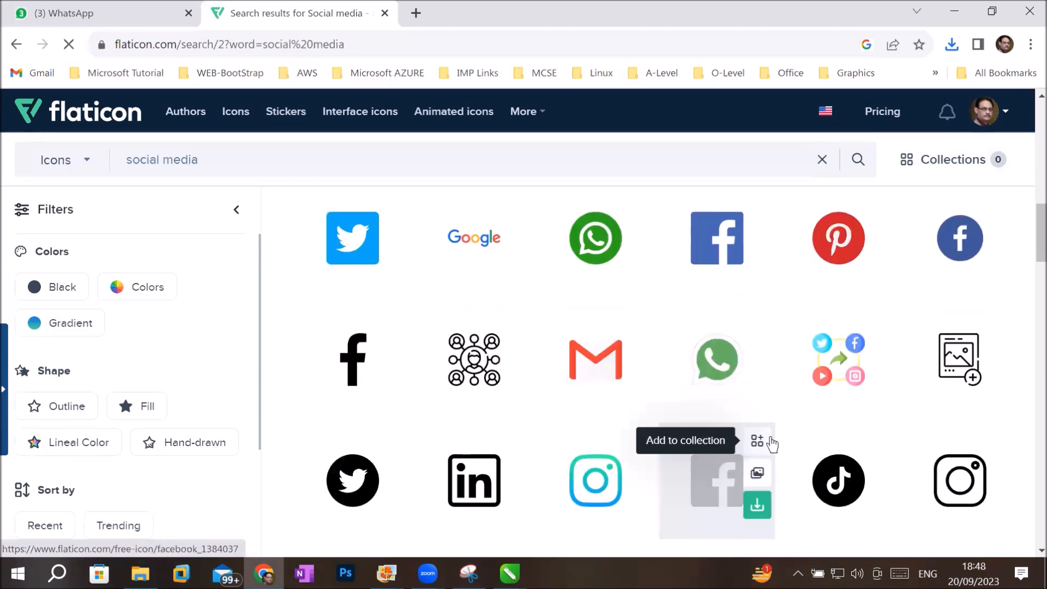
scroll(772, 442, down, 3)
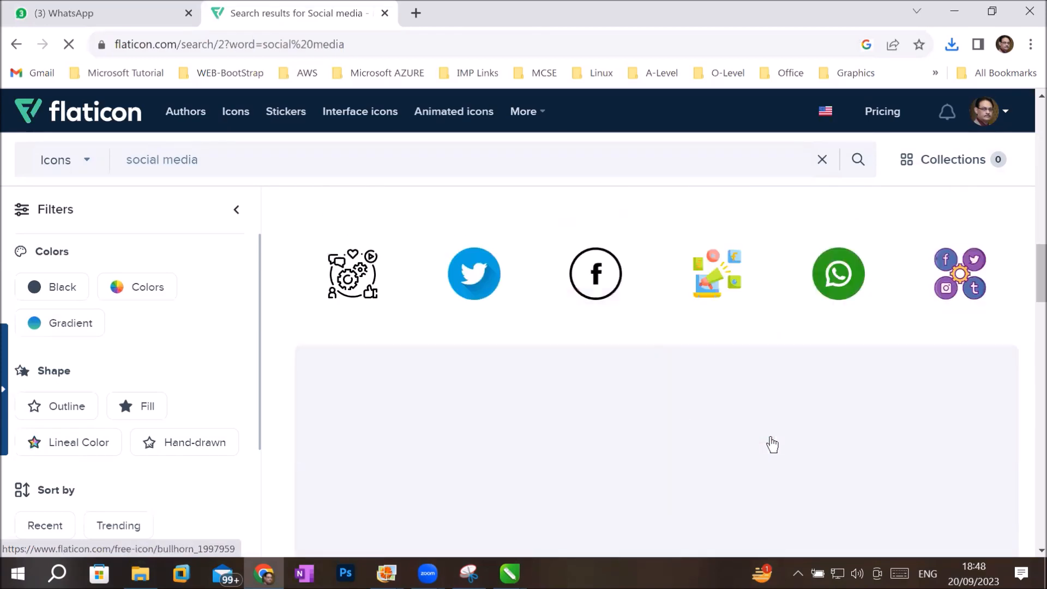
scroll(615, 332, down, 6)
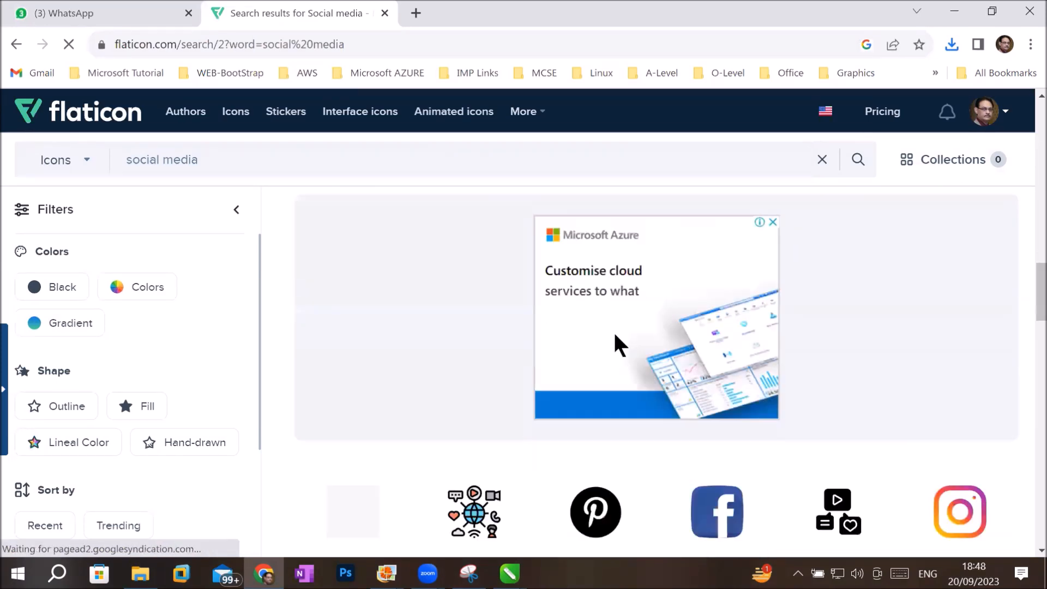
scroll(614, 334, down, 6)
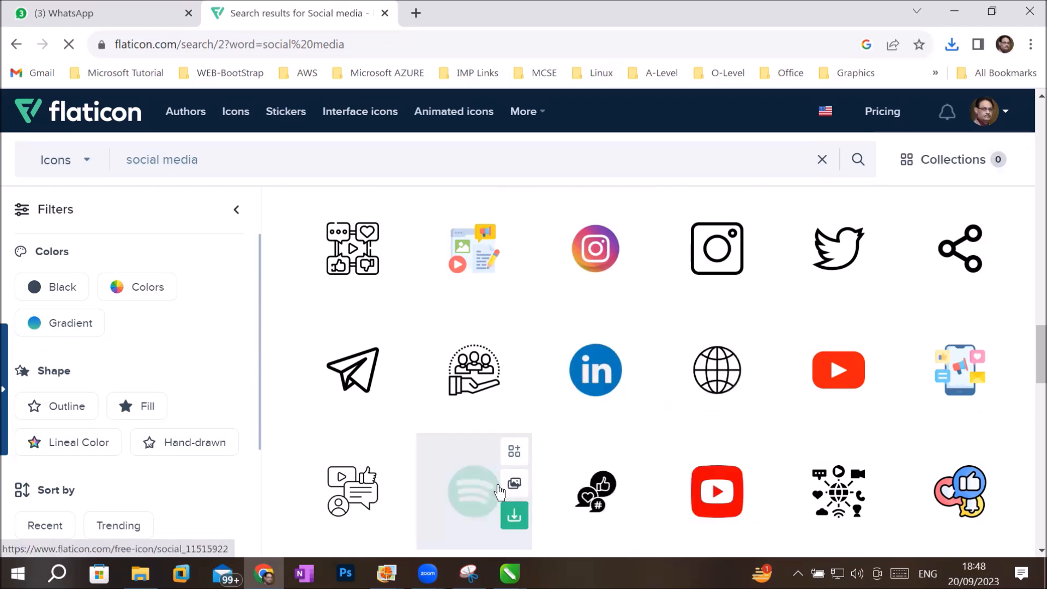
mouse_move(840, 385)
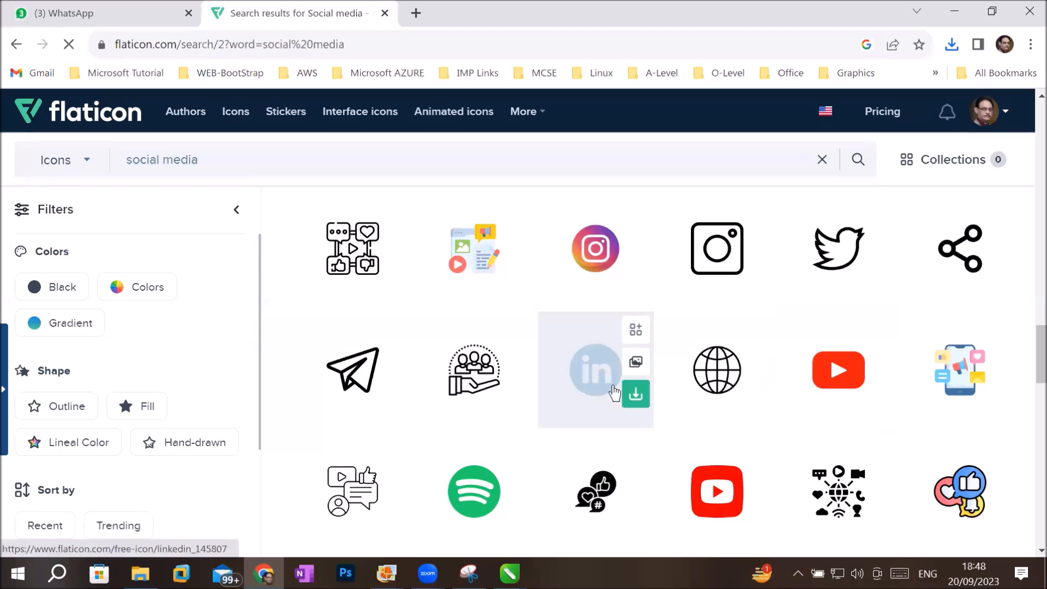
scroll(608, 392, down, 4)
scroll(607, 392, down, 7)
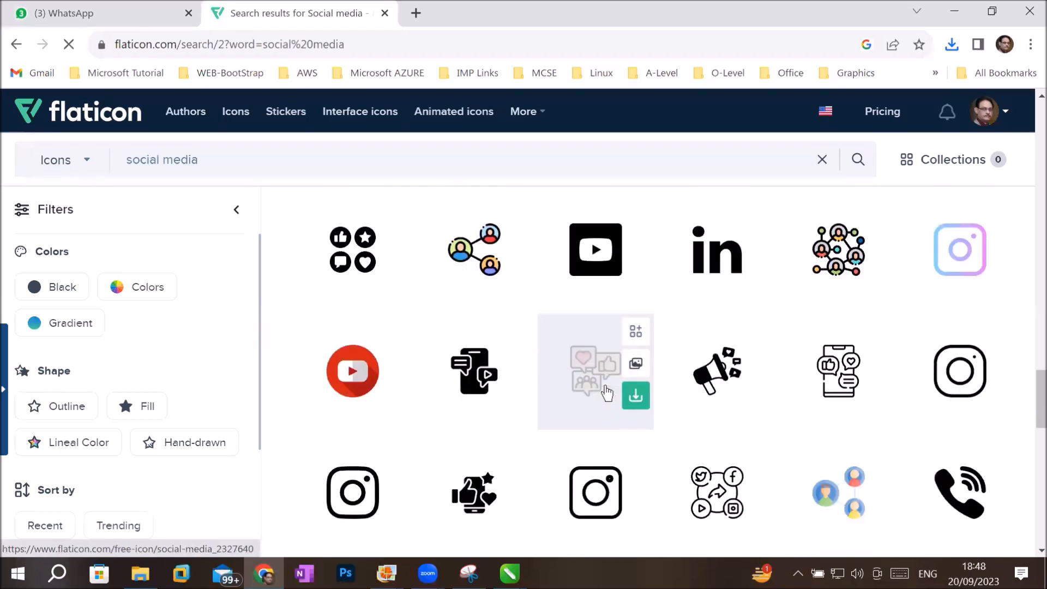
scroll(607, 393, down, 3)
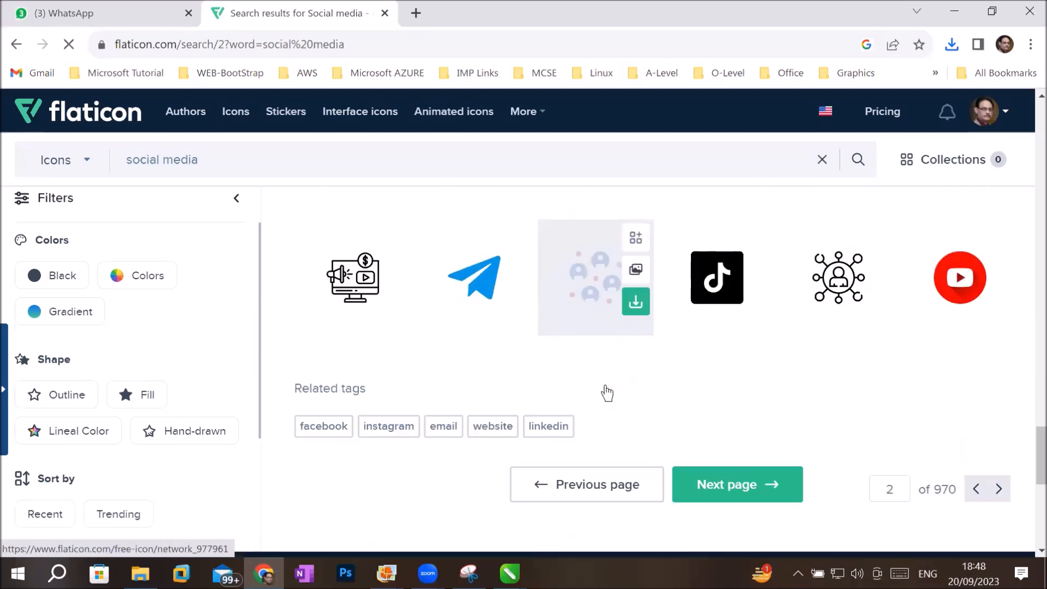
Switch to File Explorer, open the Downloads folder and cut facebook.png and whatsapp.png.
click(140, 573)
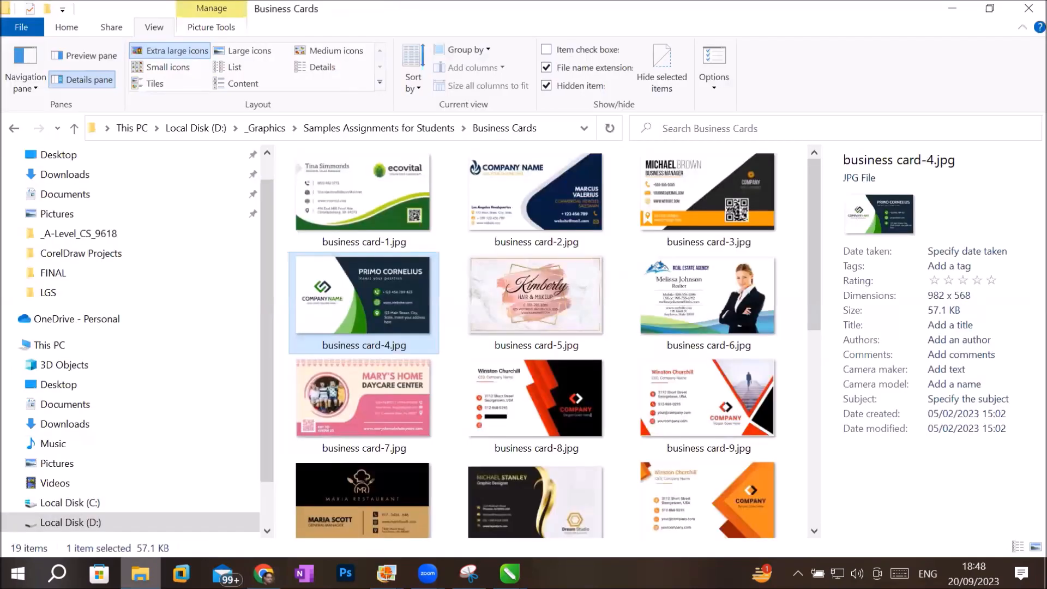
click(64, 174)
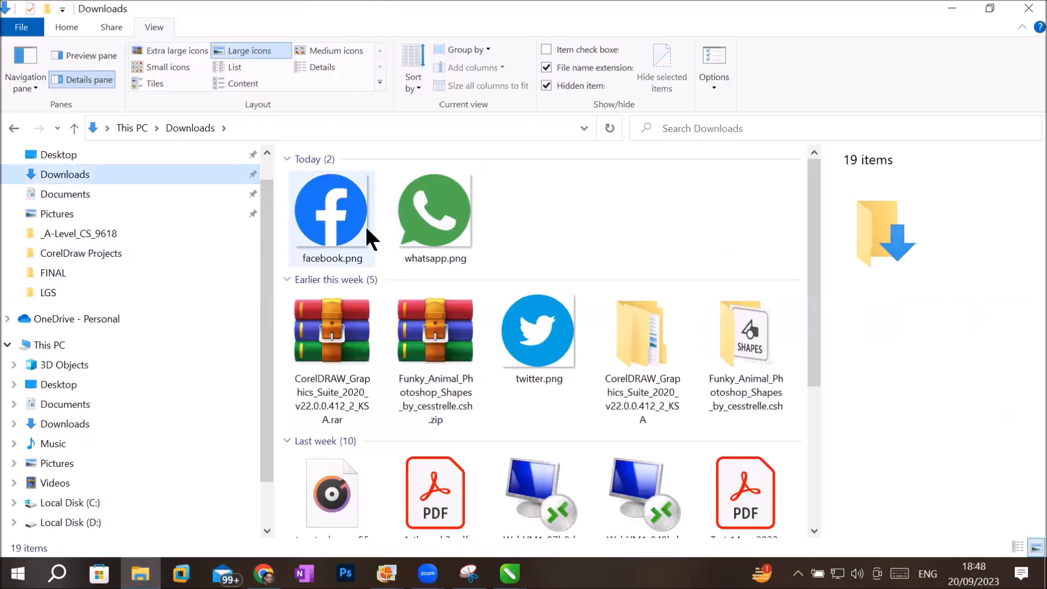
click(350, 221)
ctrl+click(444, 219)
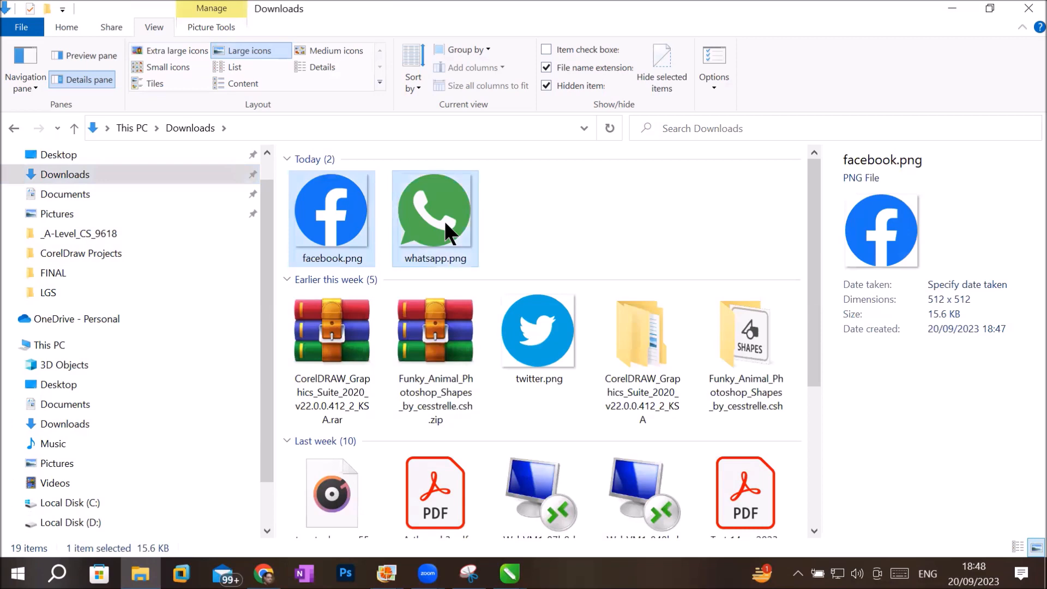
right_click(444, 218)
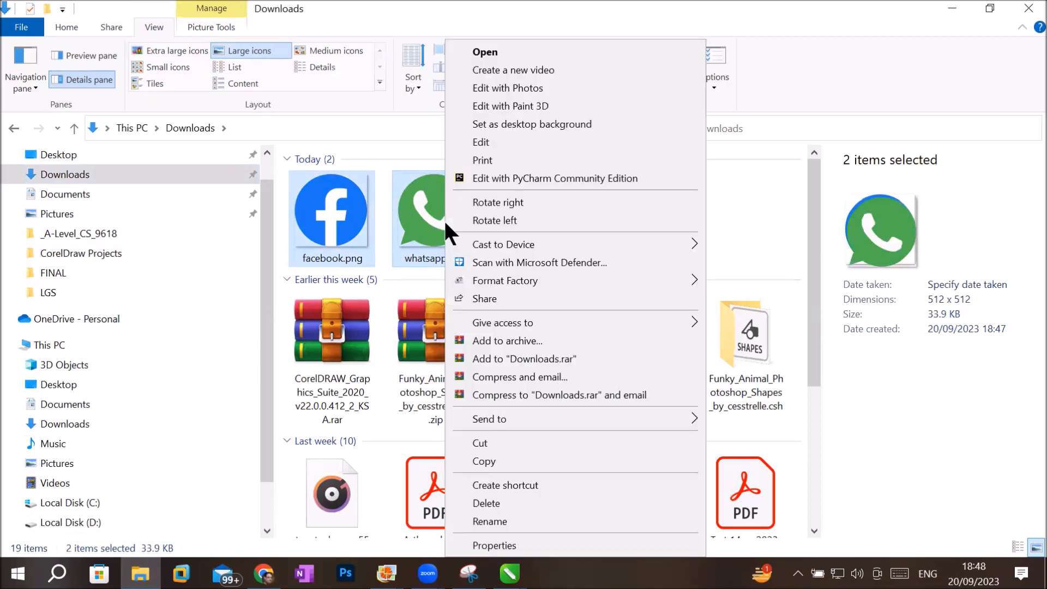
click(519, 443)
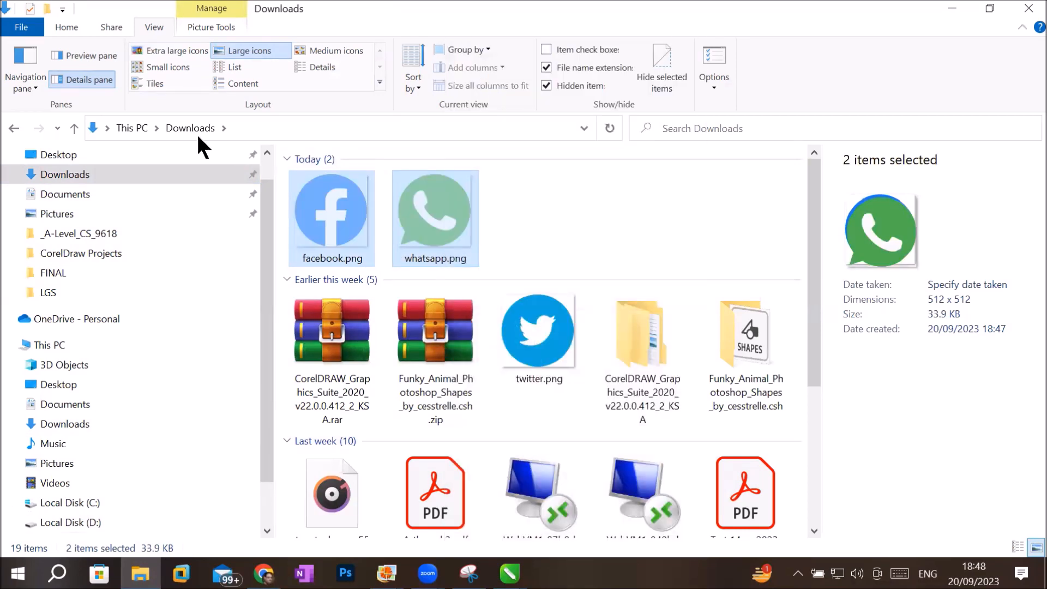
Open the Images folder inside _Graphics on Local Disk (D:).
click(133, 128)
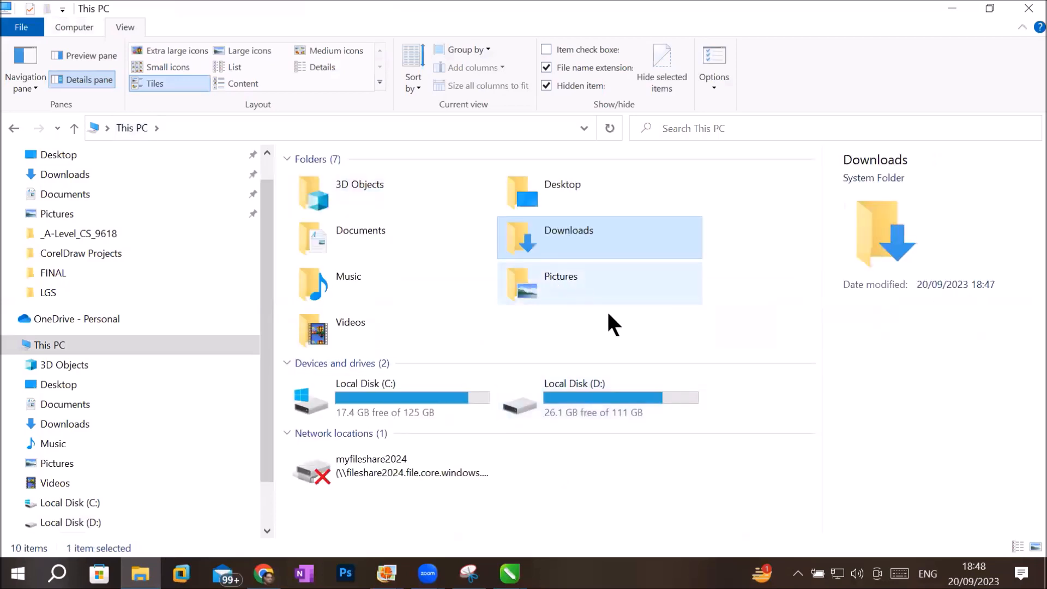
click(623, 408)
double_click(618, 394)
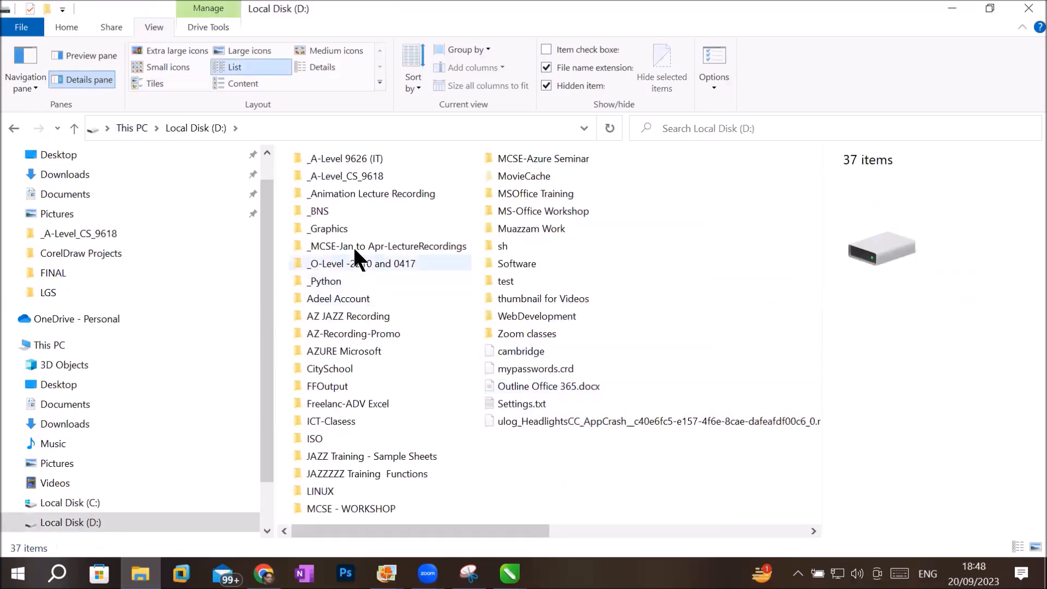
double_click(354, 225)
click(634, 326)
double_click(632, 321)
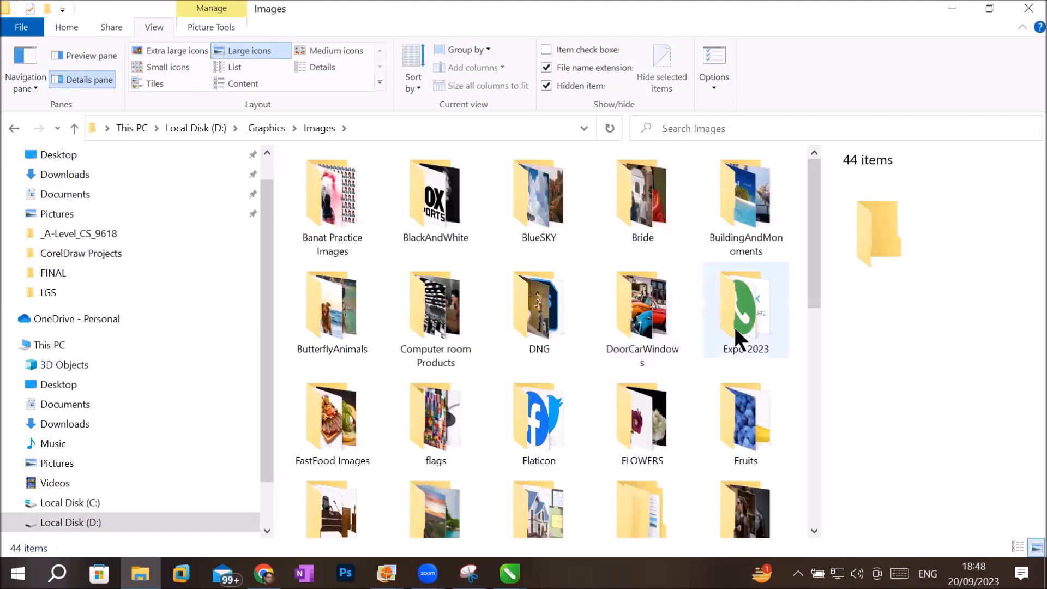
Place internet.png from the Flaticon folder into the CorelDRAW card beside the photo hexagon and shrink it to about 0.336 inch square.
double_click(549, 434)
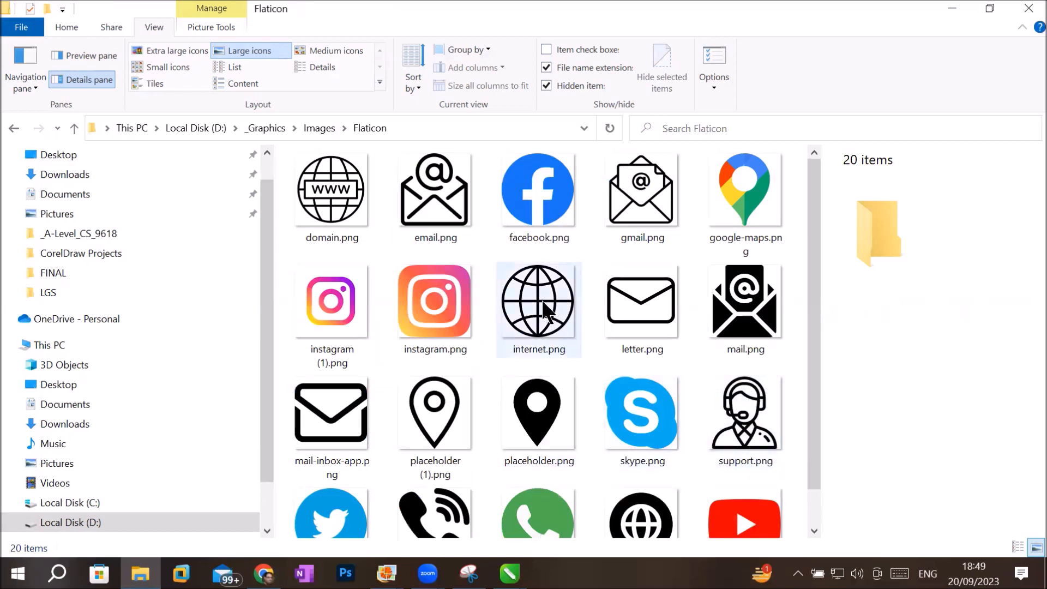
click(547, 313)
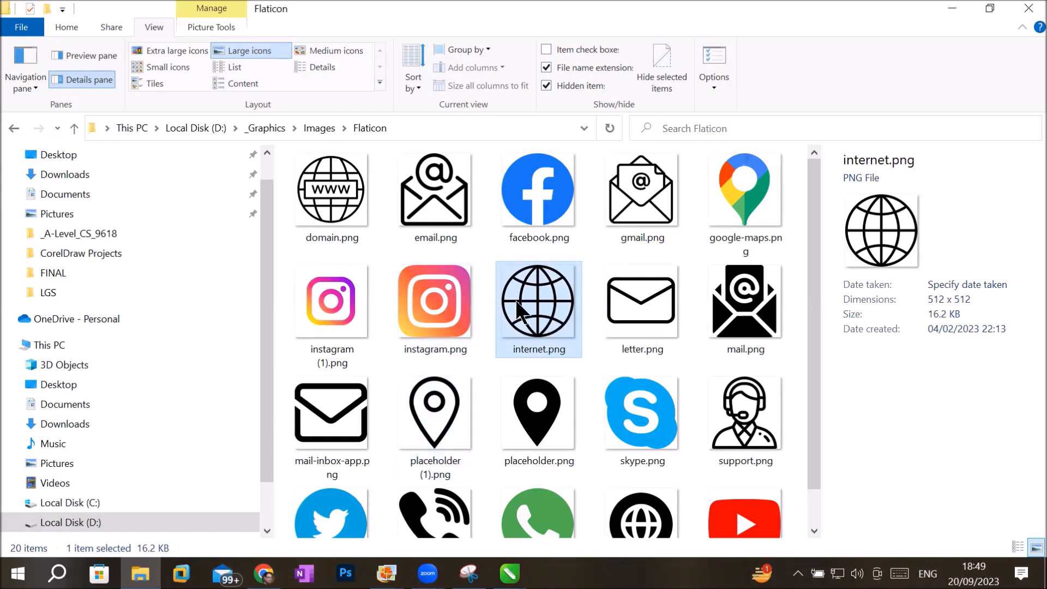
drag(526, 313, 402, 388)
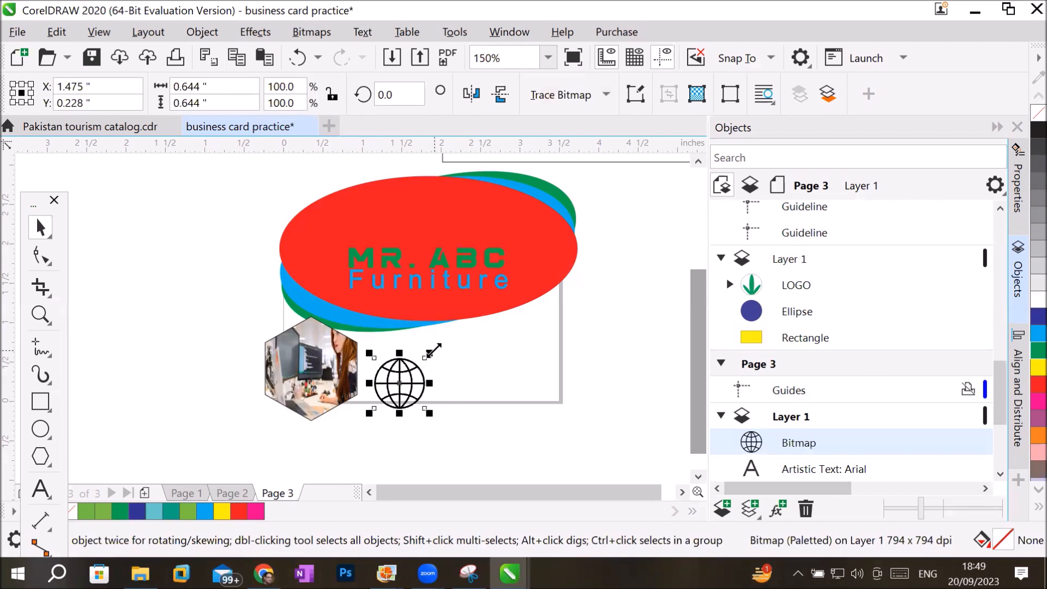
drag(435, 350, 379, 382)
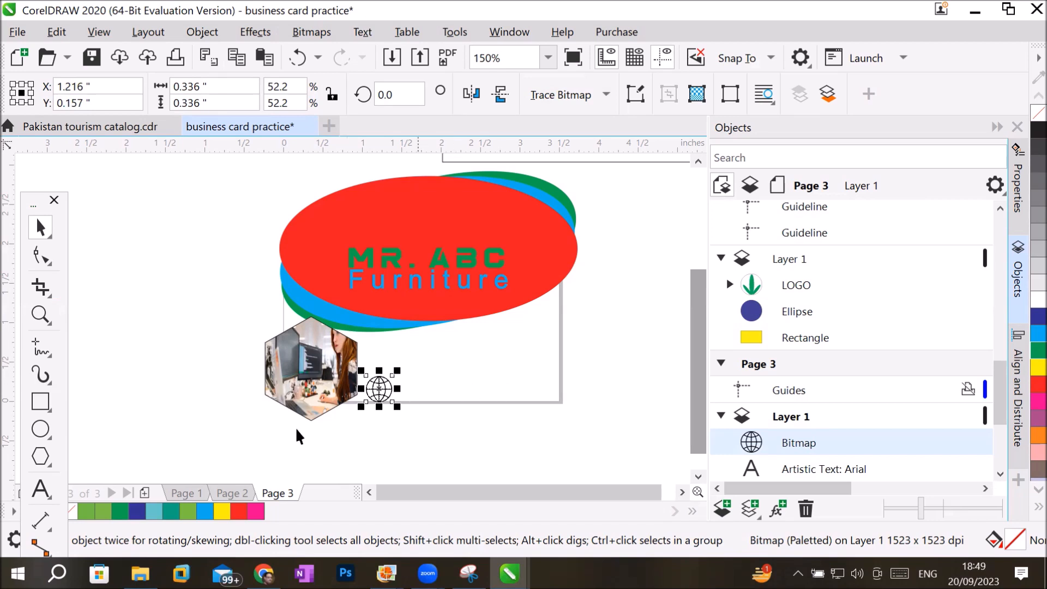
Draw a rectangle about 3.42 by 0.53 inches along the card's lower edge and fill it with cyan.
click(42, 407)
drag(558, 366, 288, 407)
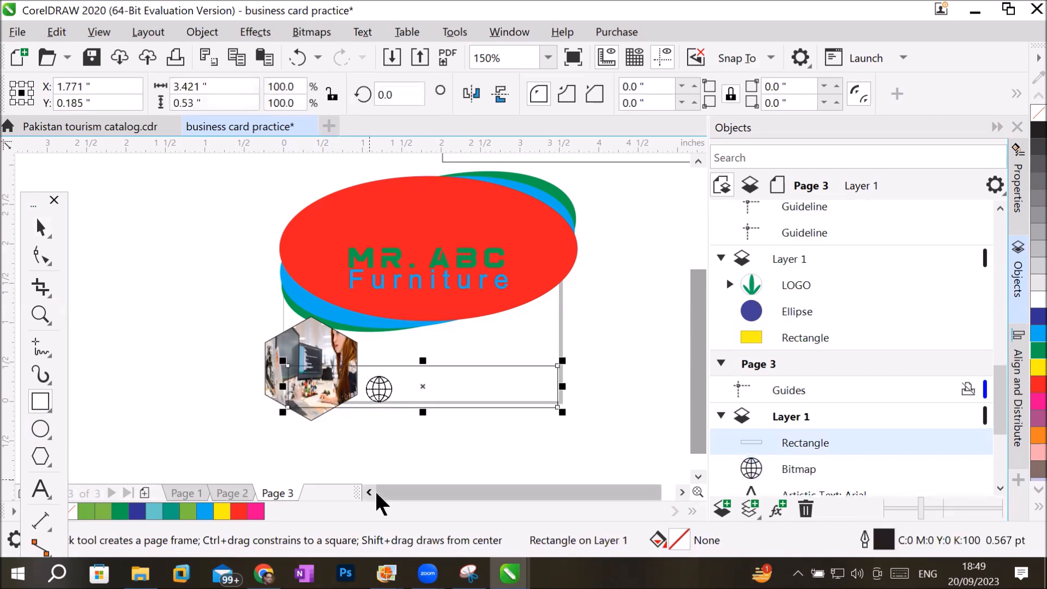
click(195, 512)
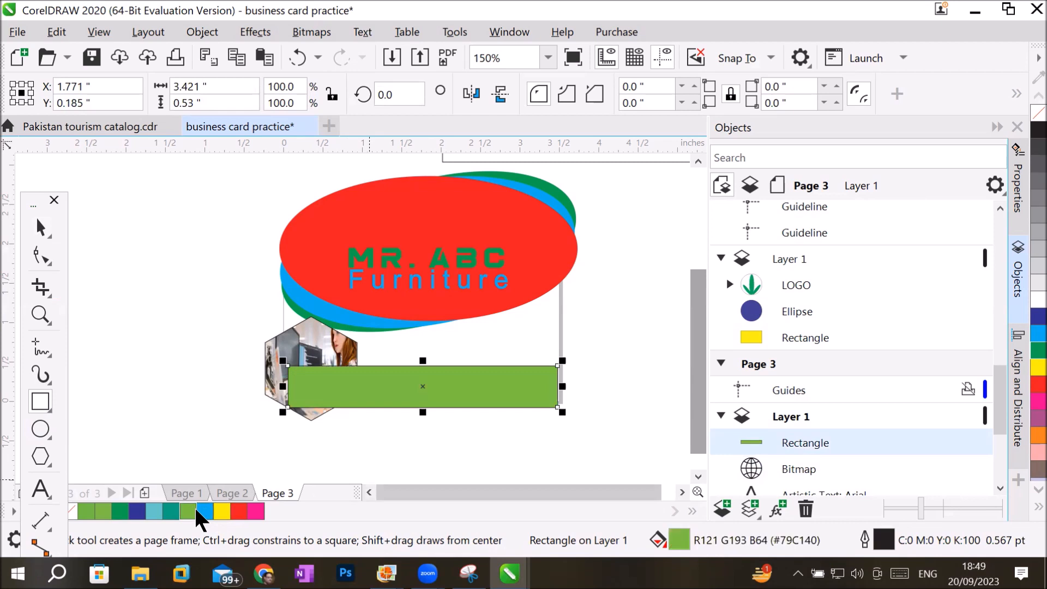
click(205, 512)
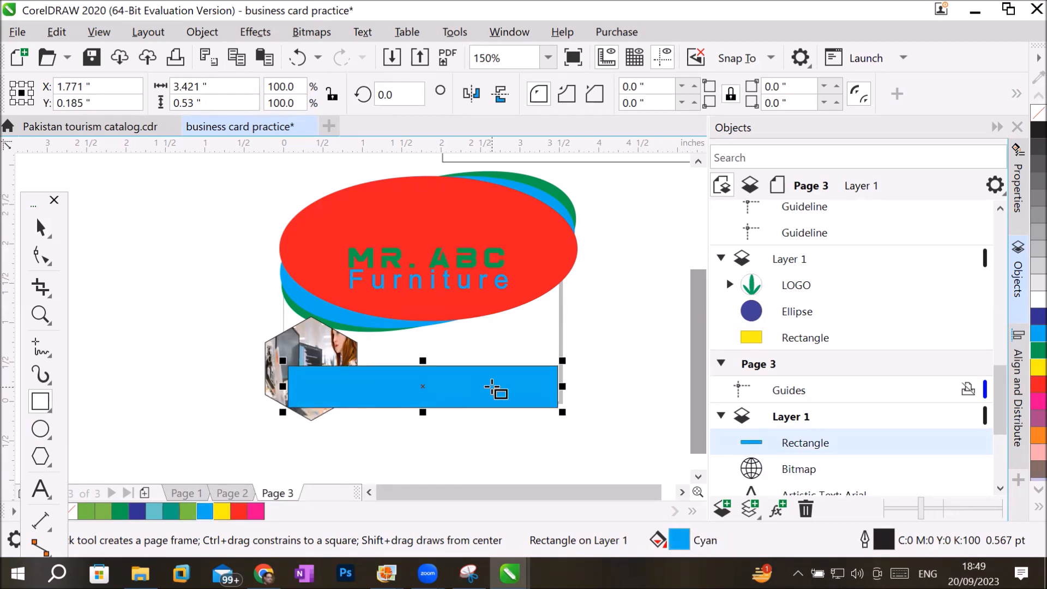
Reorder the Page 3 objects so the cyan rectangle lies beneath the globe icon and the photo hexagon is on top of Layer 1.
click(1000, 487)
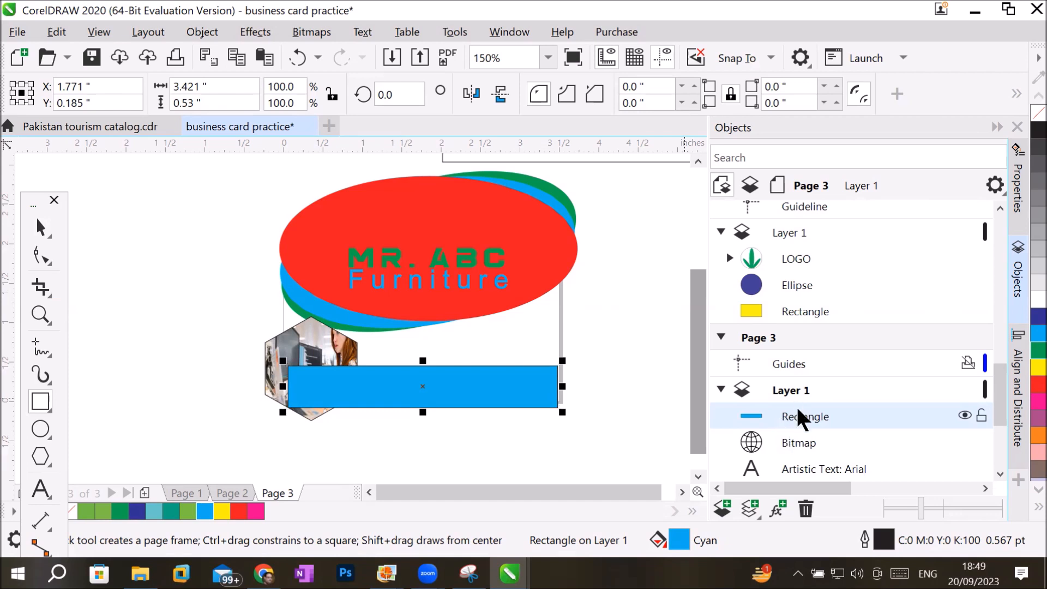
drag(800, 418, 797, 458)
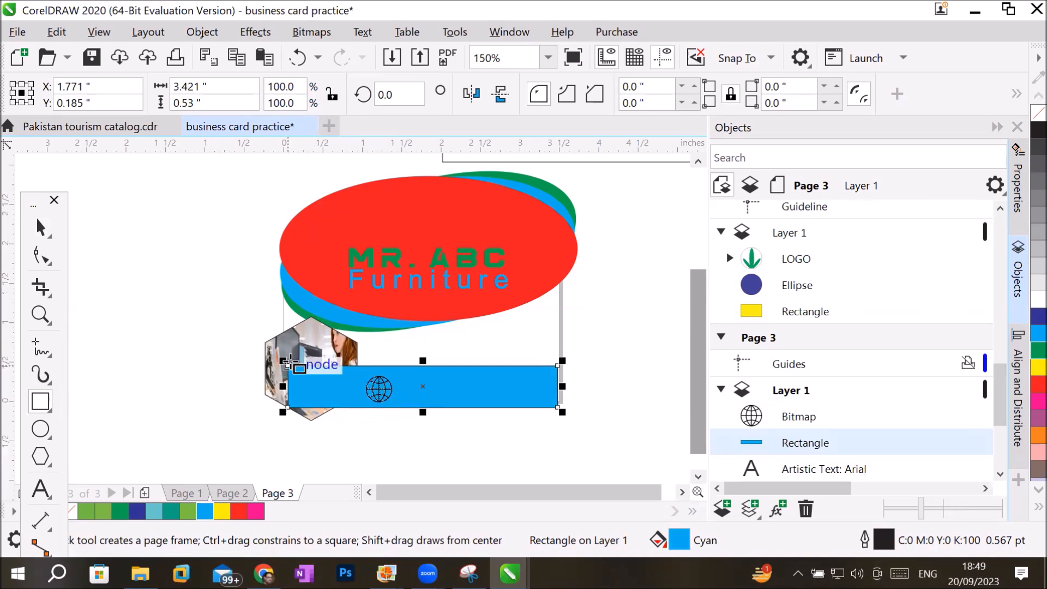
click(1000, 473)
click(1000, 474)
click(1000, 474)
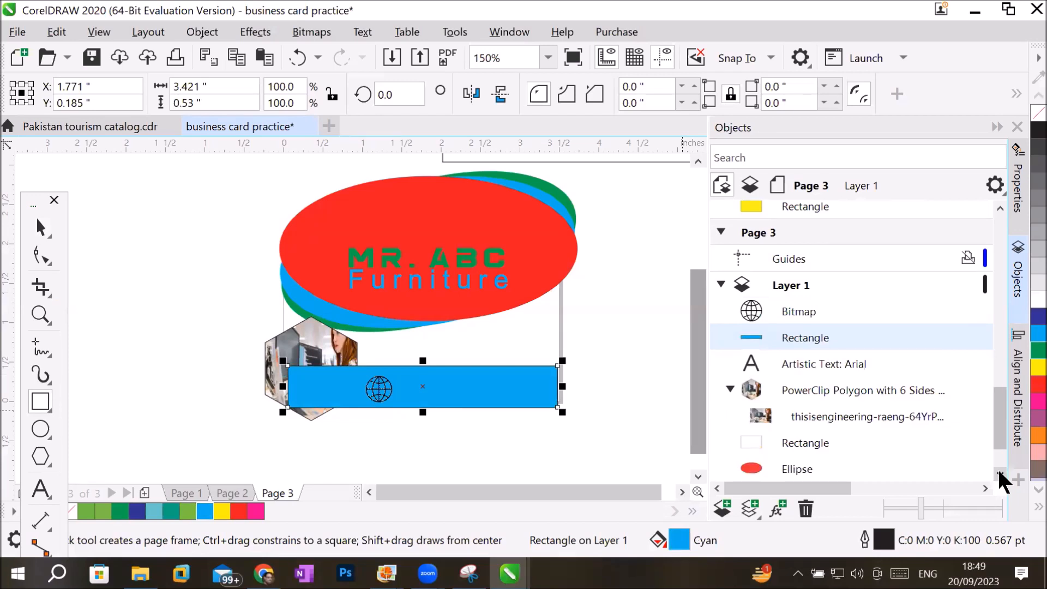
click(813, 390)
drag(811, 401, 806, 311)
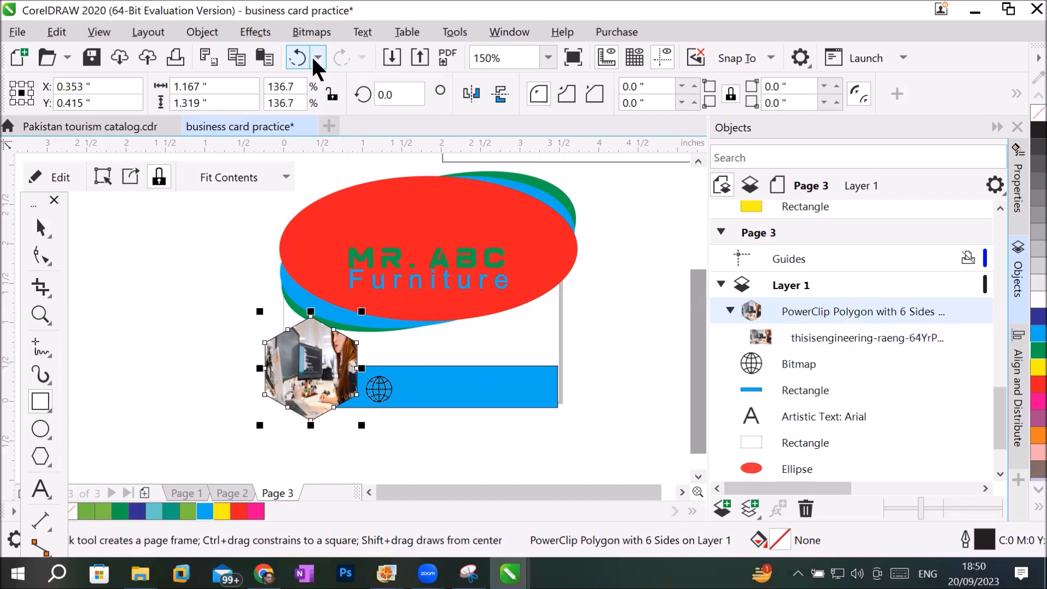
Send the photo hexagon to the back of the page and return it to the front of the page.
click(201, 34)
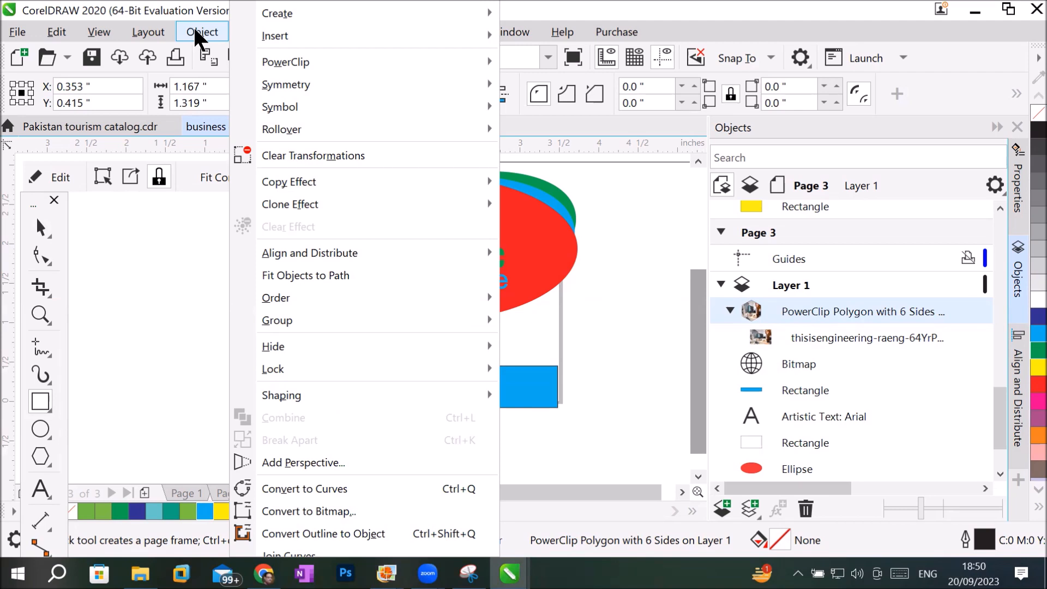
mouse_move(385, 304)
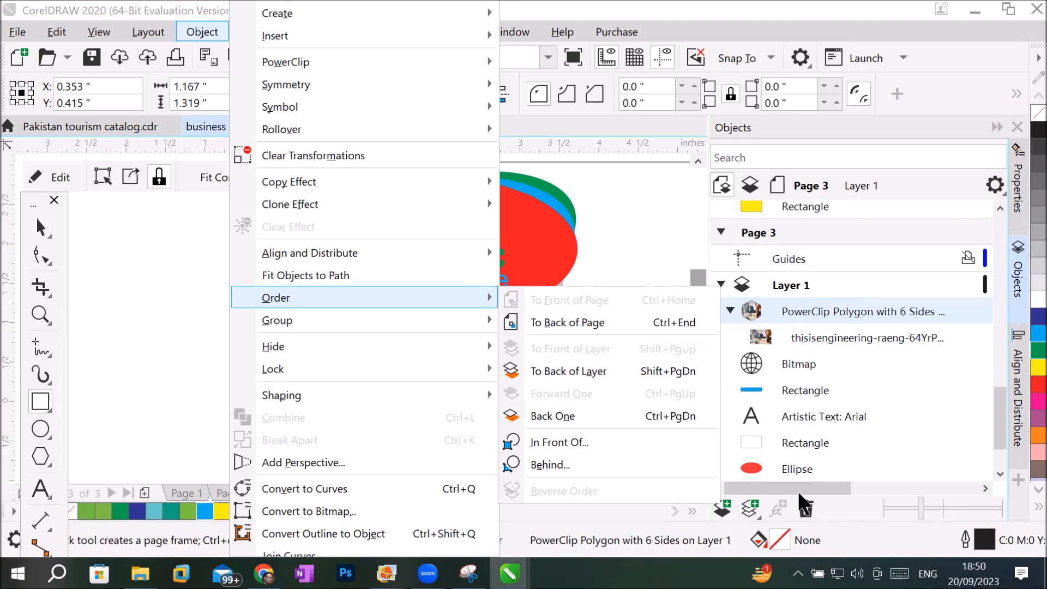
click(585, 328)
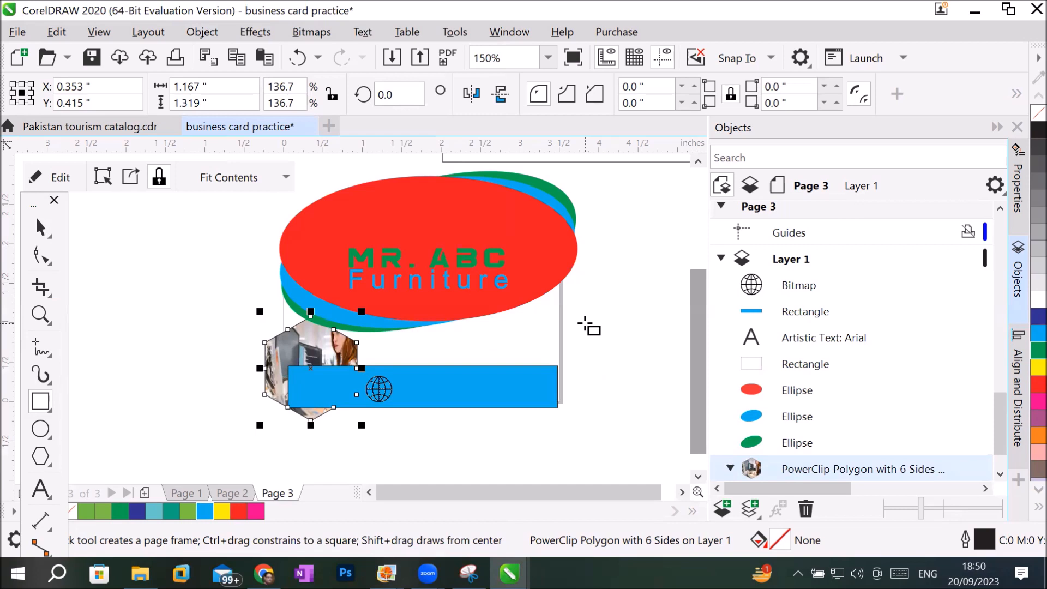
click(1000, 472)
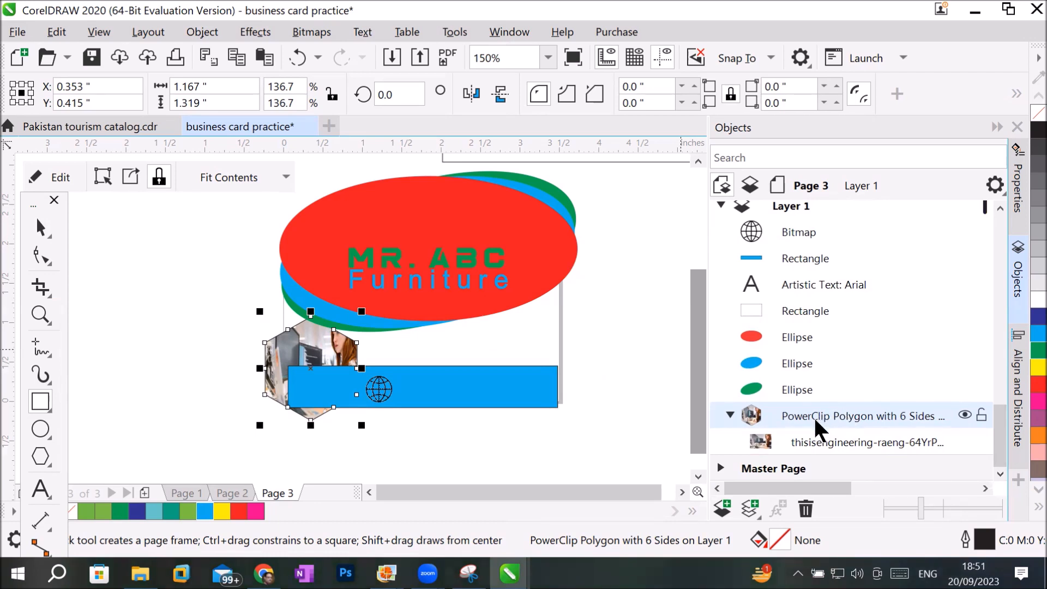
scroll(814, 427, up, 1)
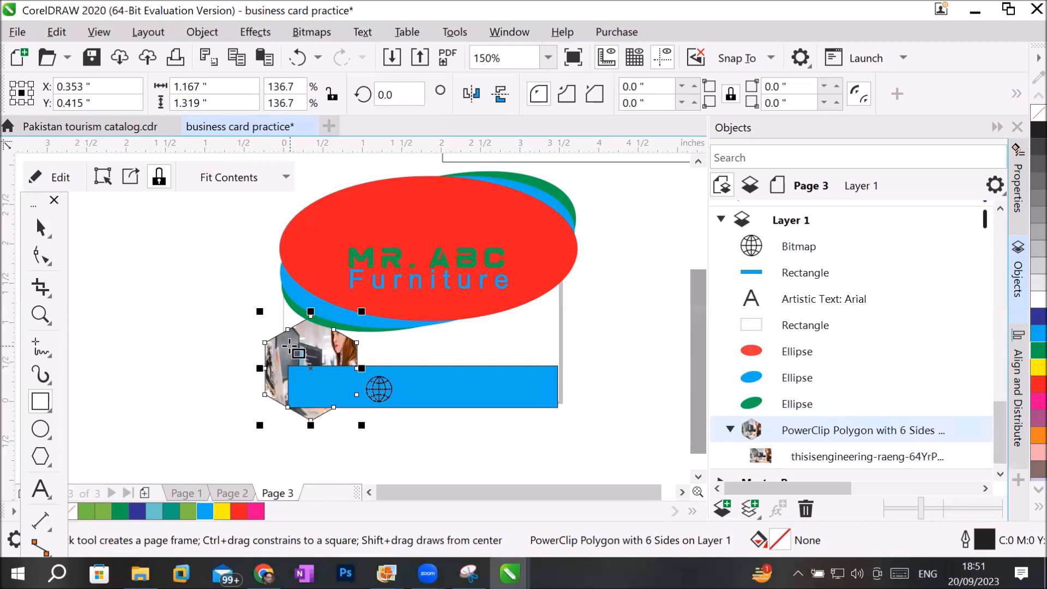
click(202, 31)
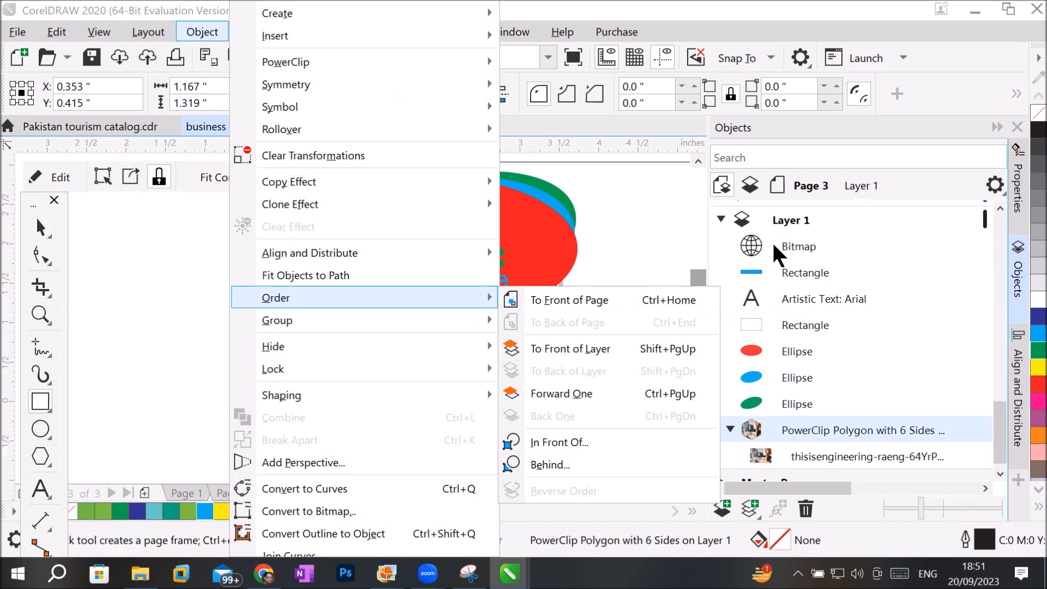
click(567, 306)
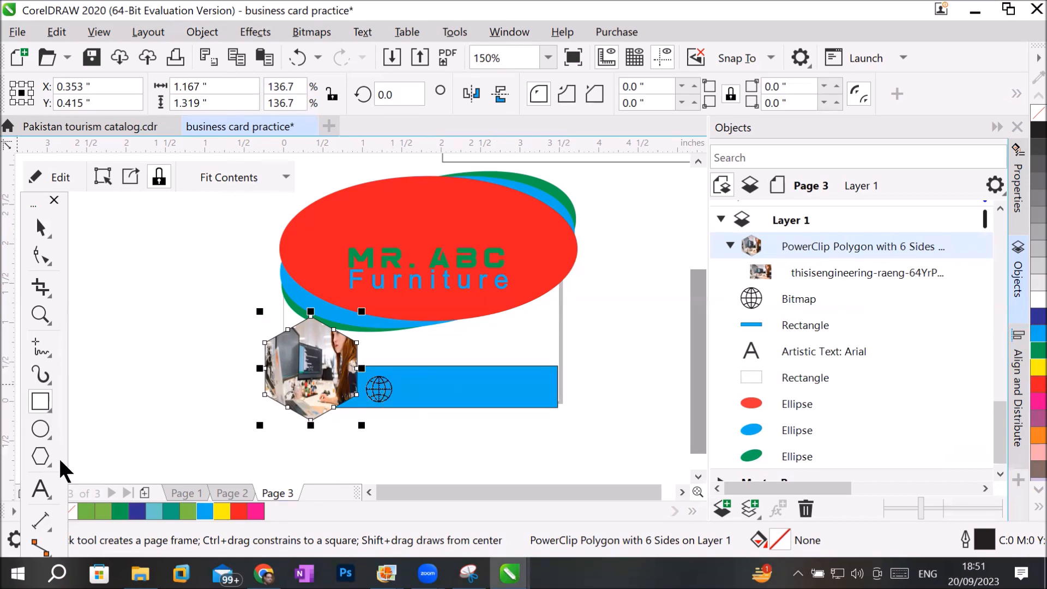
click(37, 492)
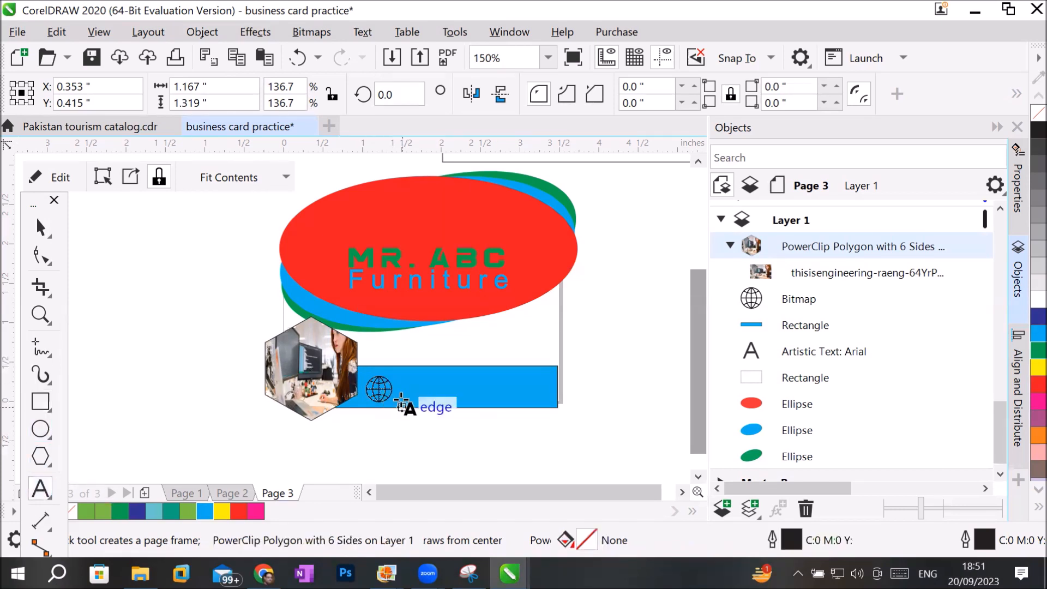
click(403, 392)
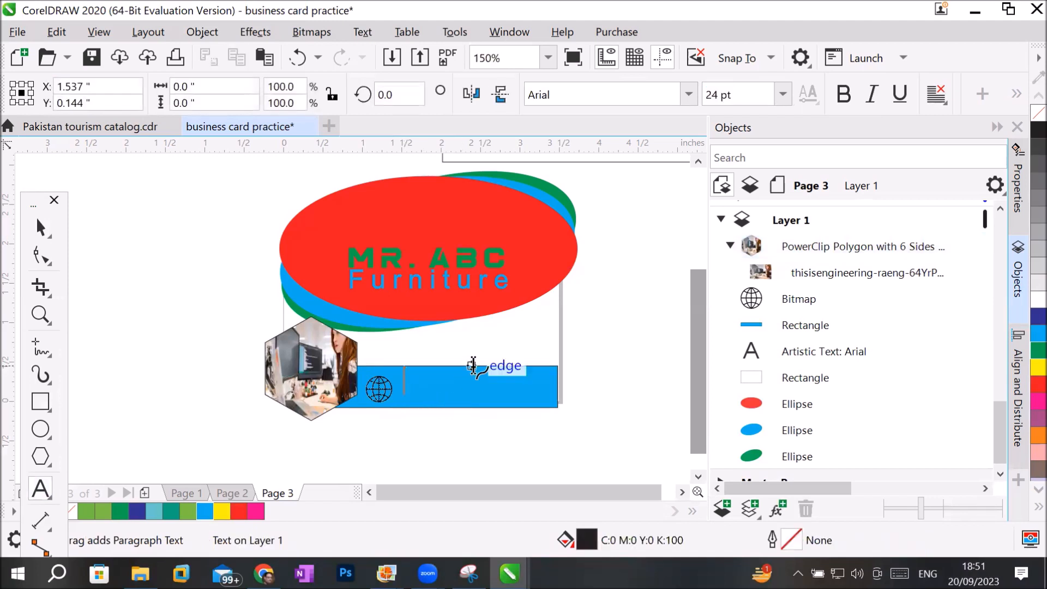
click(783, 97)
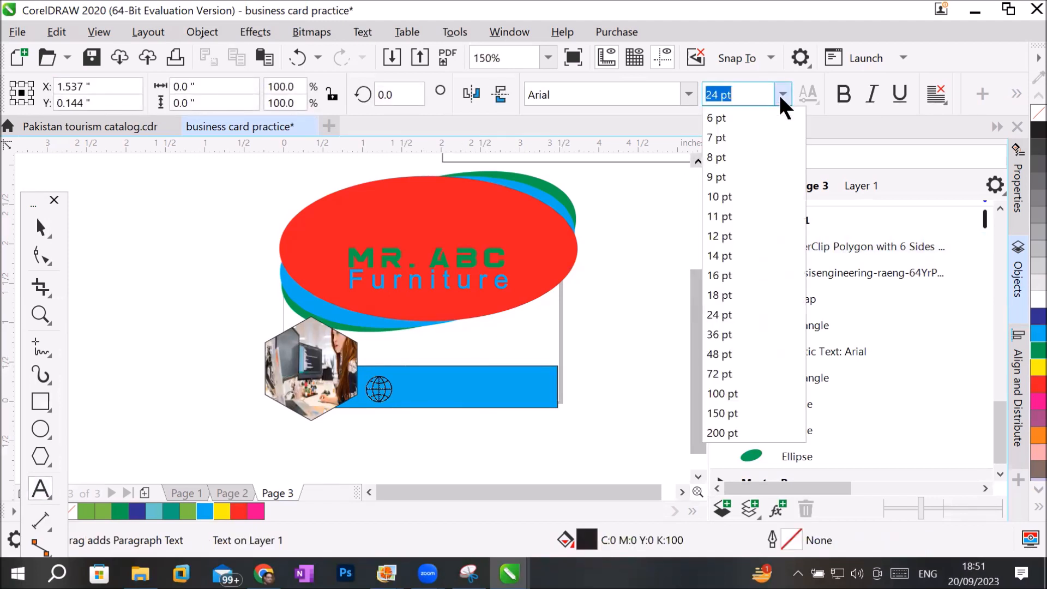
click(743, 280)
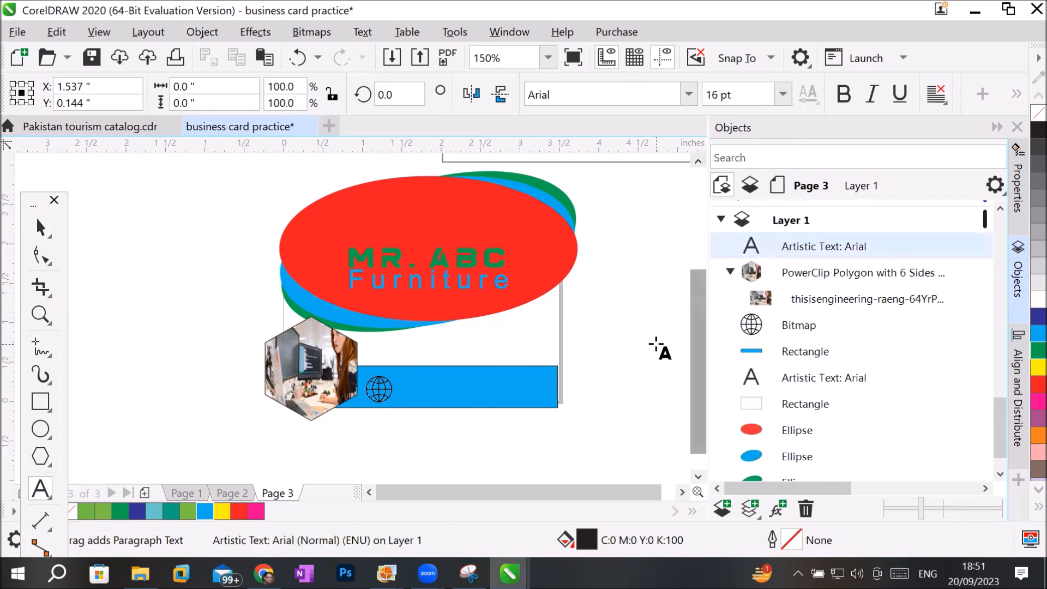
text(www.abc.)
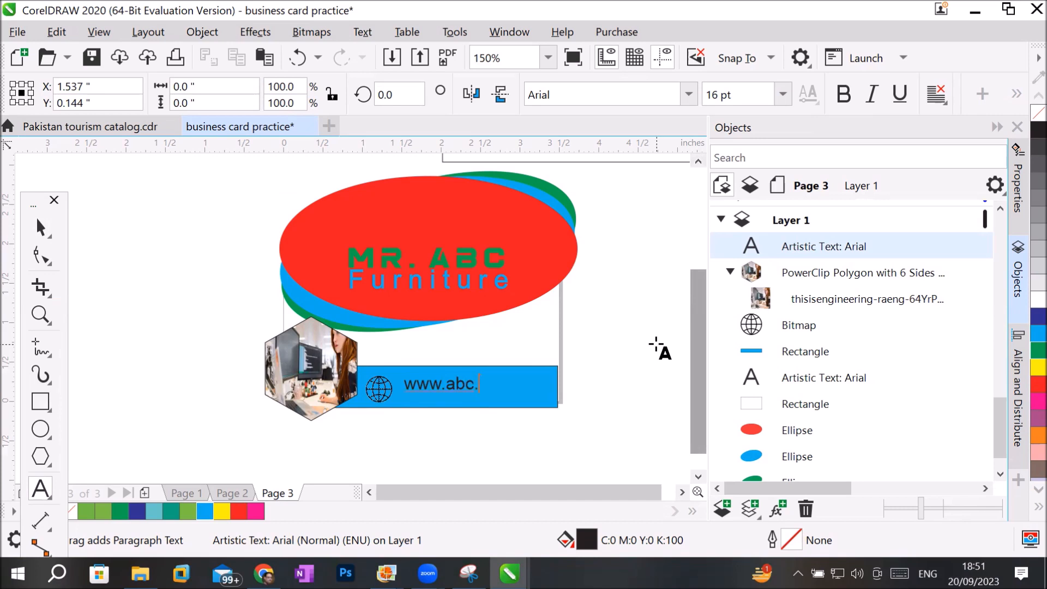
text(co)
click(41, 226)
drag(424, 384, 415, 388)
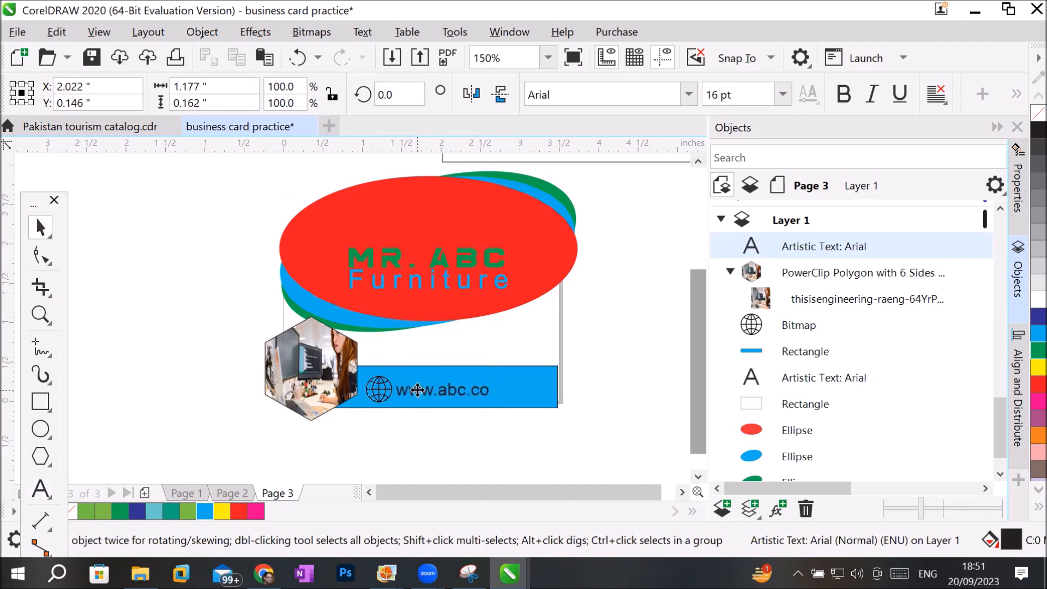
click(413, 426)
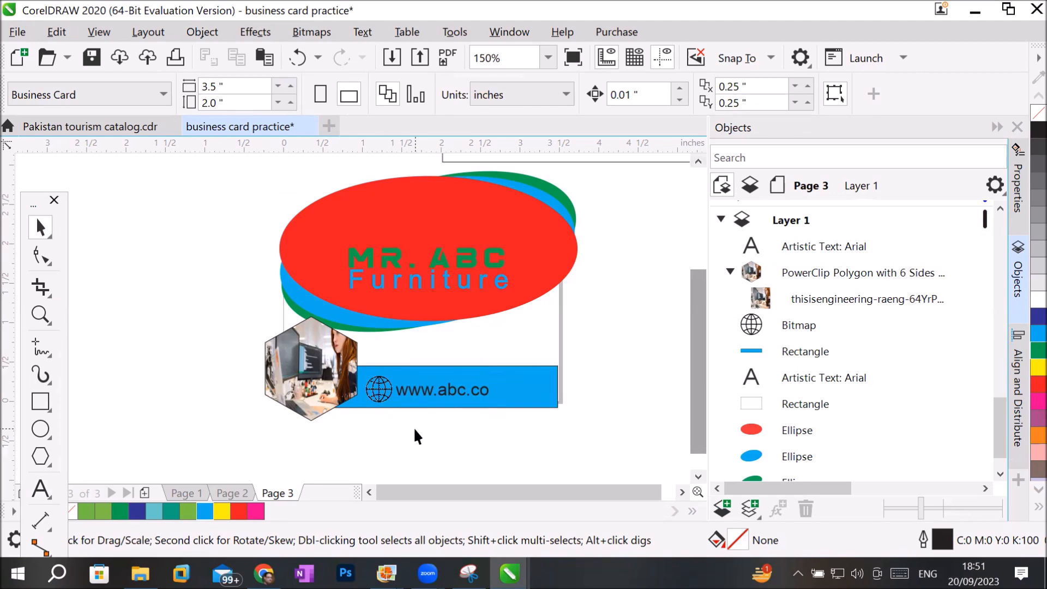
Move the empty rectangle from above the card to the blank area on the left of the card design.
scroll(627, 341, up, 2)
scroll(627, 342, down, 2)
scroll(627, 339, down, 1)
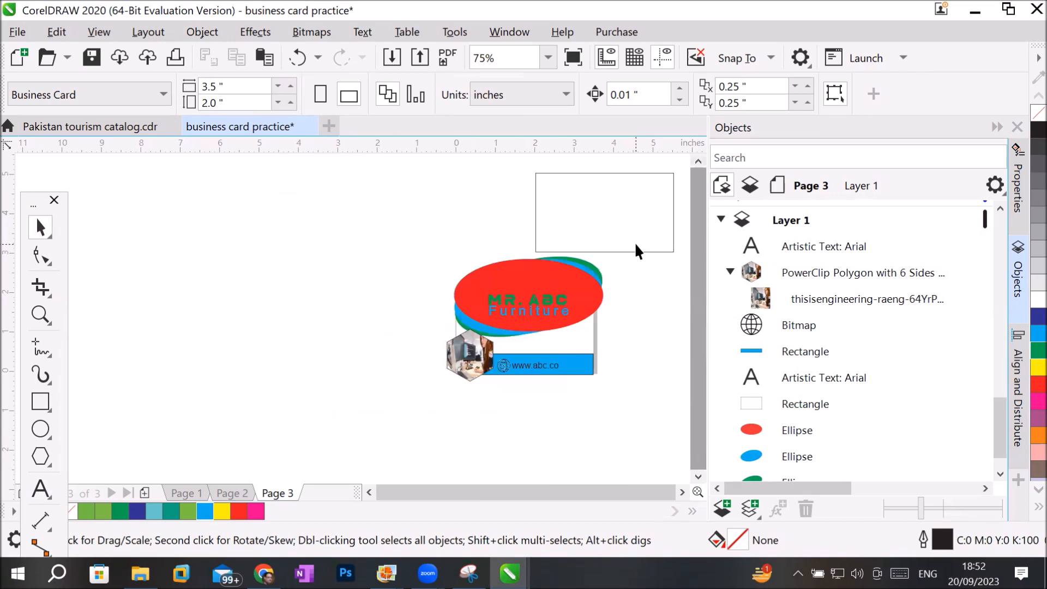
click(578, 327)
drag(577, 327, 368, 356)
Select all the card's design objects together and PowerClip them inside the empty rectangle.
drag(434, 238, 633, 376)
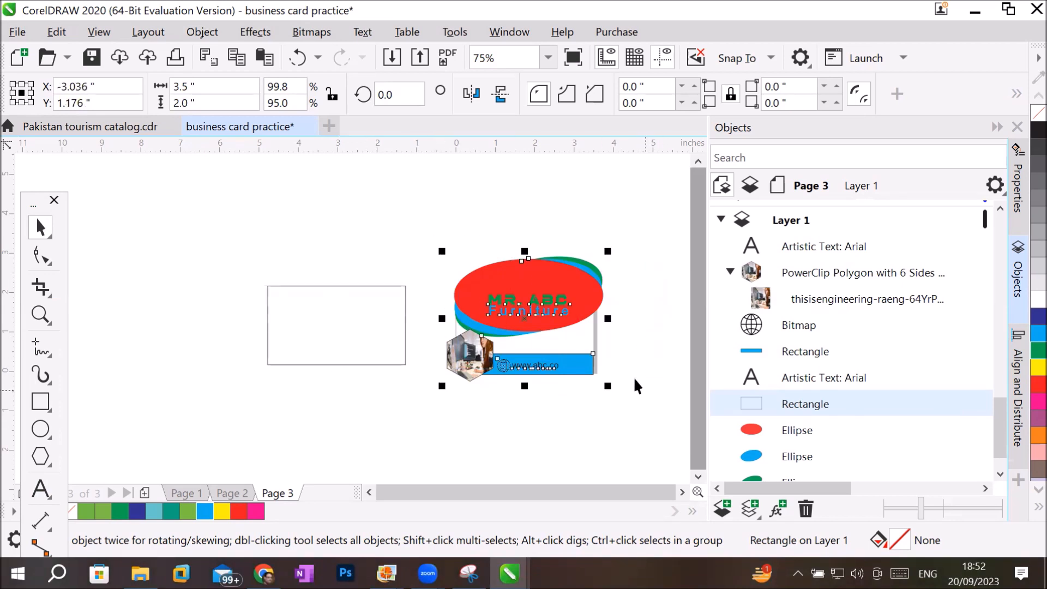
right_click(549, 288)
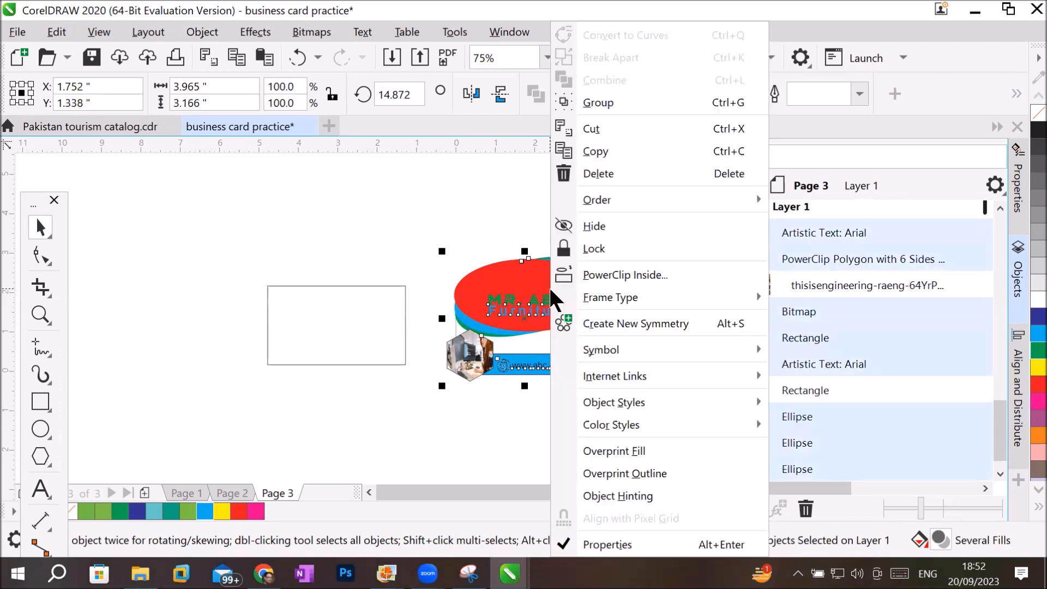
click(588, 274)
click(359, 324)
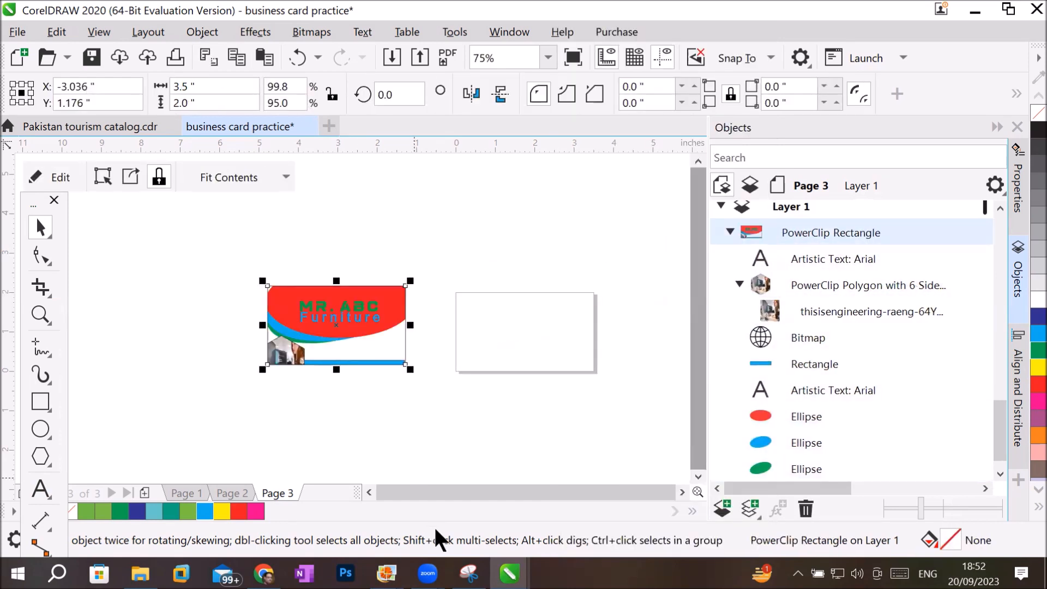
Move the PowerClip rectangle with the card design onto the page frame.
drag(365, 341, 554, 351)
scroll(616, 321, up, 2)
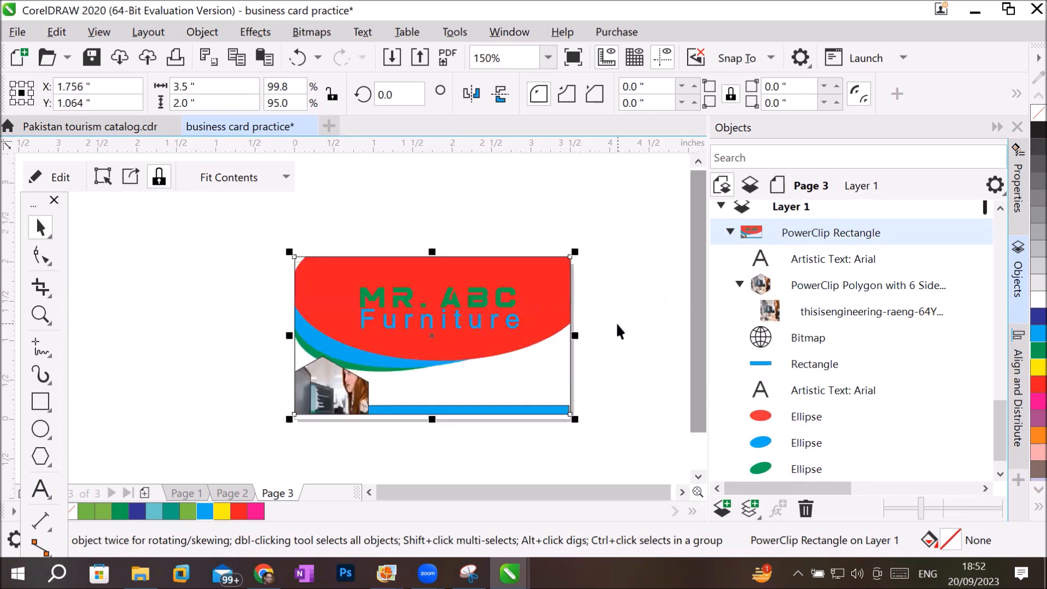
scroll(460, 311, up, 2)
scroll(461, 312, down, 4)
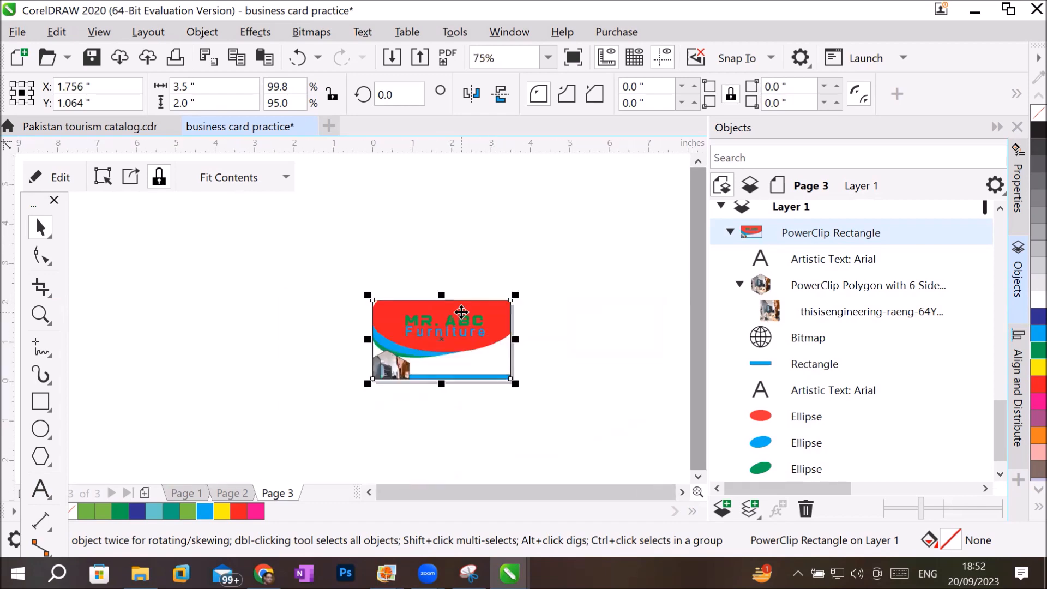
Fit the PowerClip contents to the card rectangle using Stretch to Fill.
scroll(491, 374, up, 4)
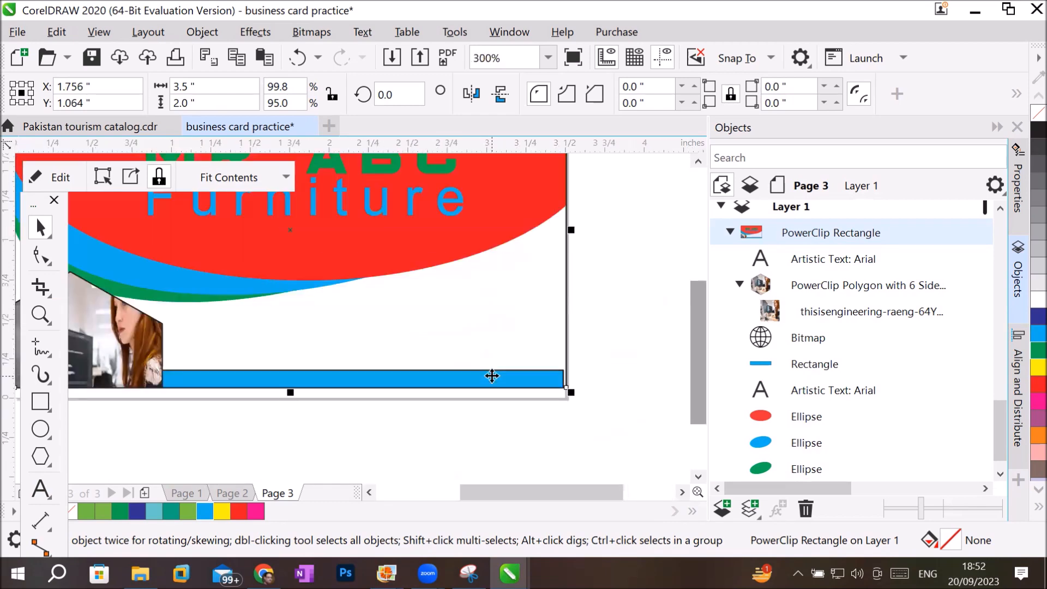
scroll(492, 375, down, 2)
scroll(484, 431, up, 1)
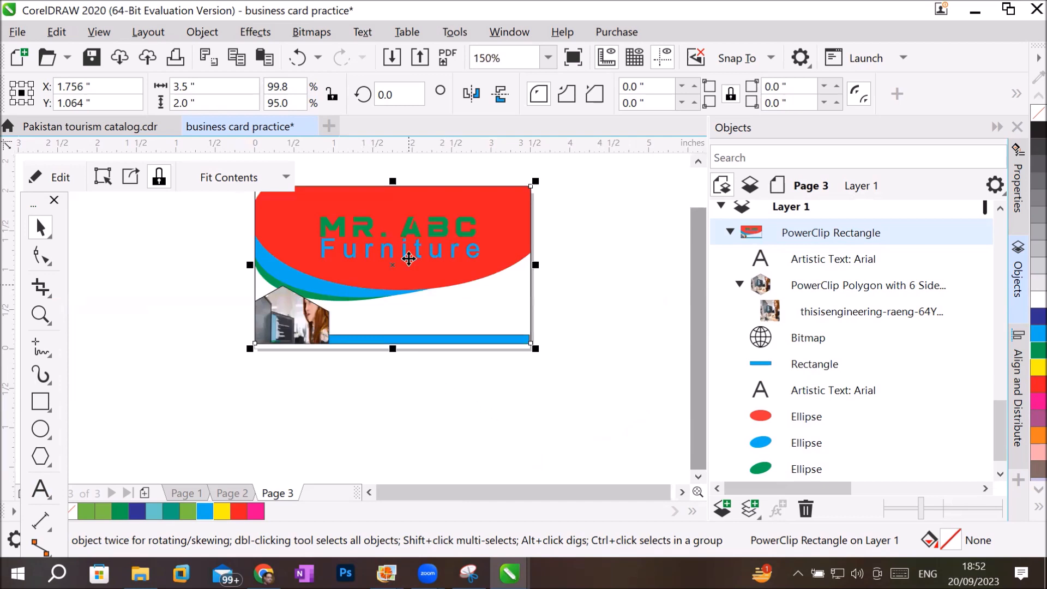
click(236, 177)
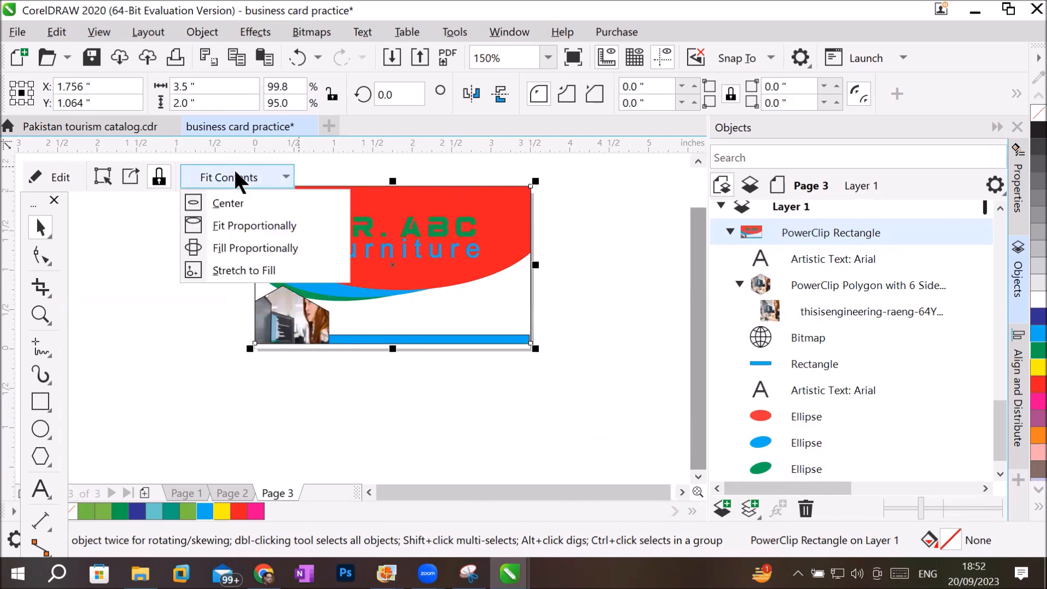
click(256, 270)
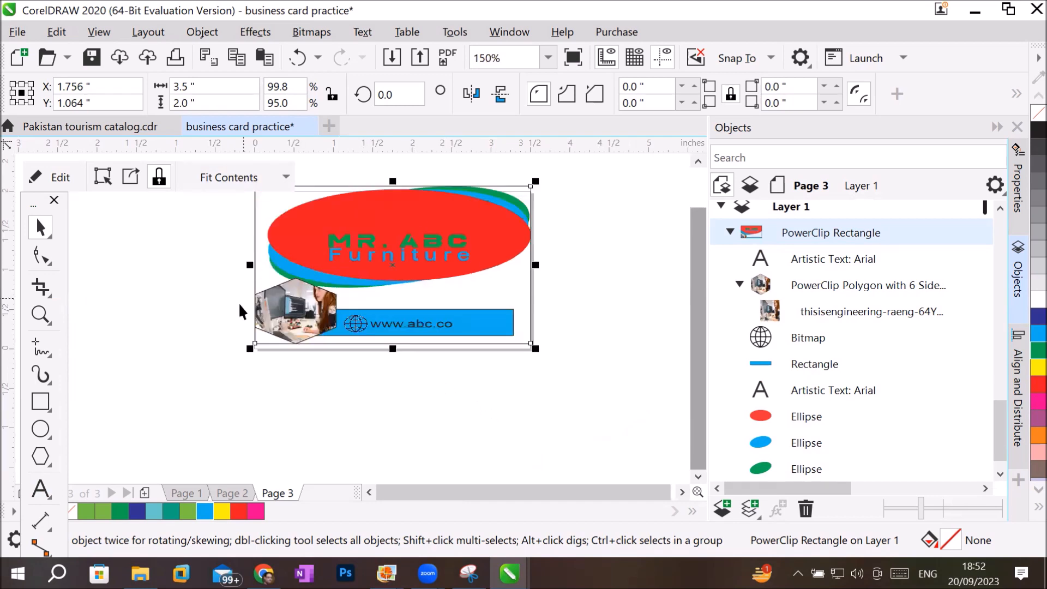
Move the PowerClip rectangle slightly down to line up with the page frame, and undo that move.
click(163, 343)
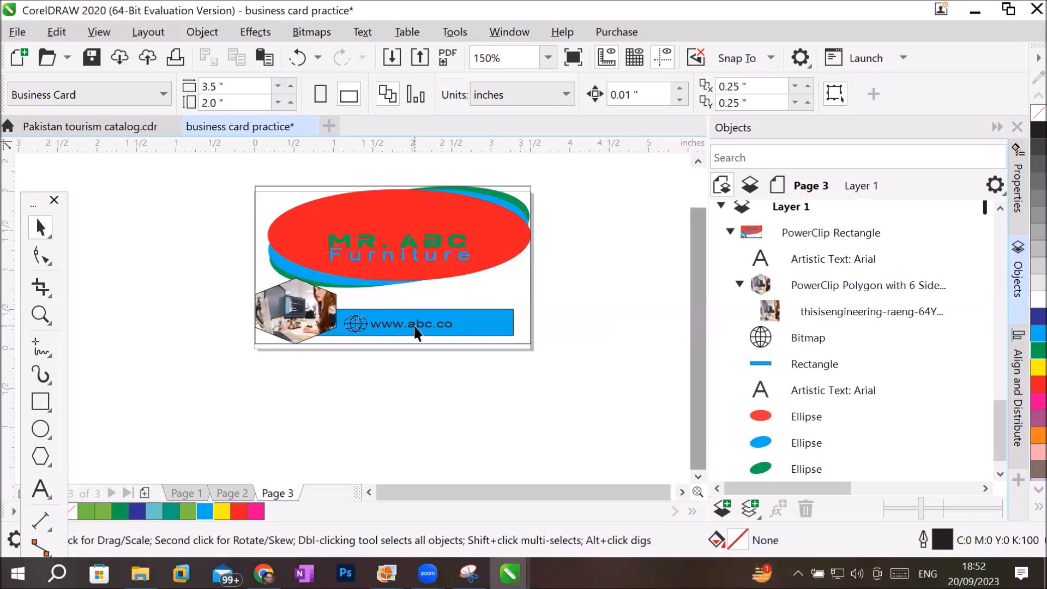
click(418, 339)
drag(417, 339, 415, 332)
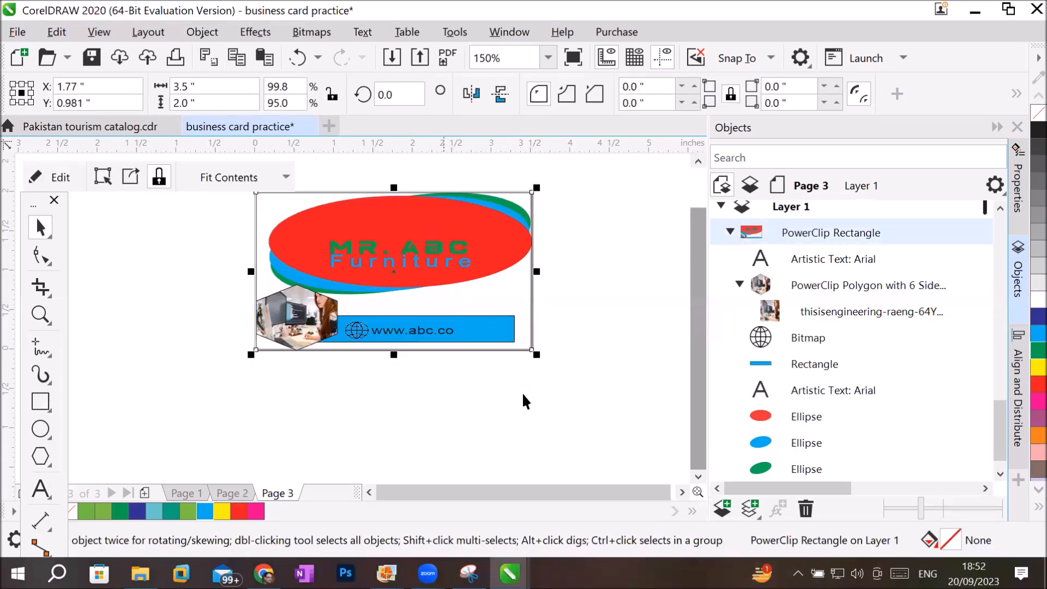
click(663, 351)
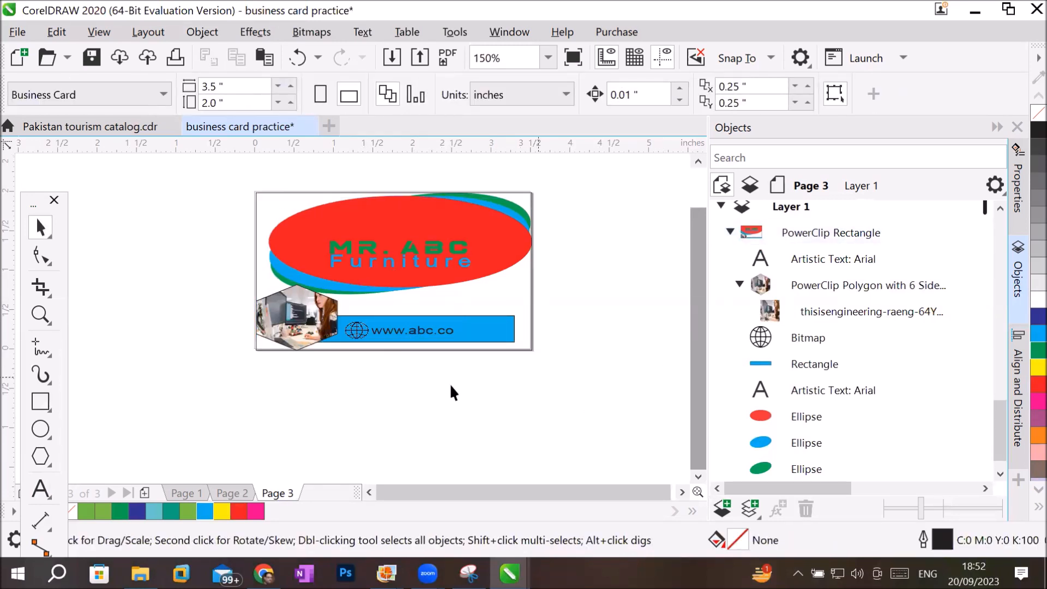
scroll(218, 348, up, 2)
scroll(218, 348, down, 2)
key(ctrl+z)
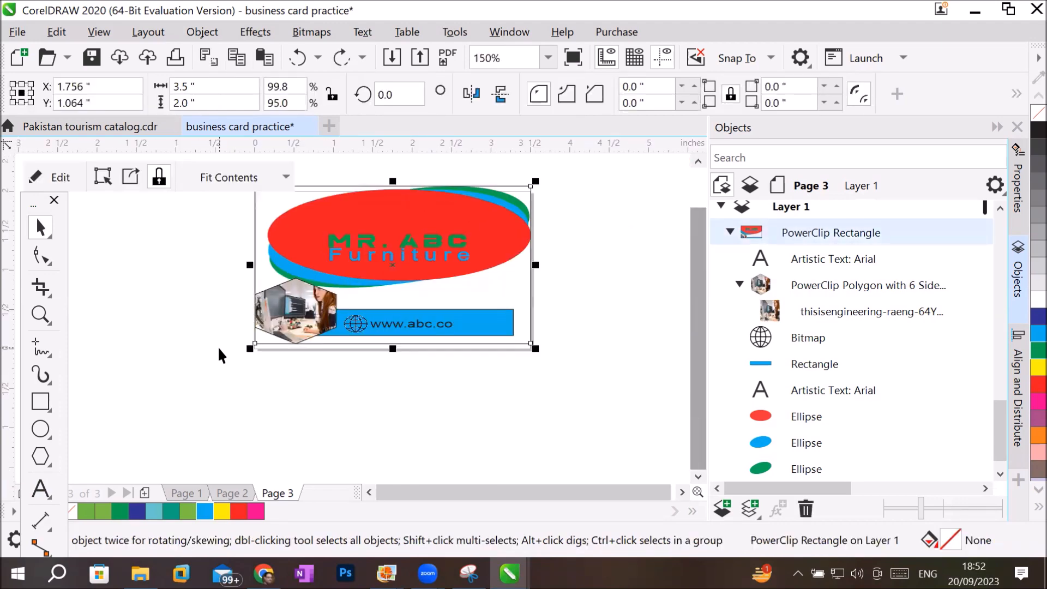
Try the Fit Proportionally and Fill Proportionally options on the card's PowerClip contents.
click(283, 170)
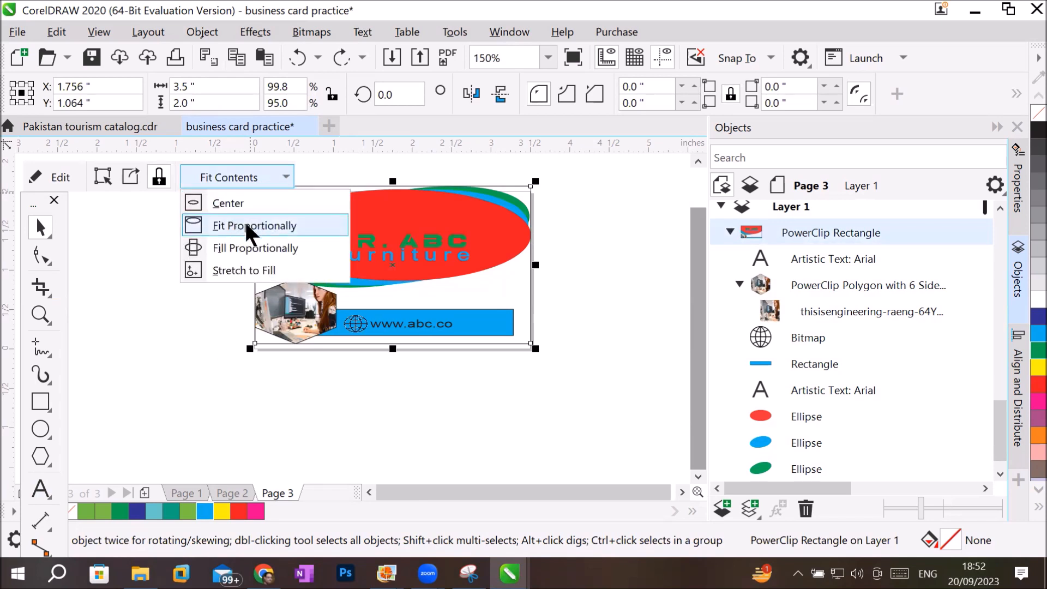
click(258, 224)
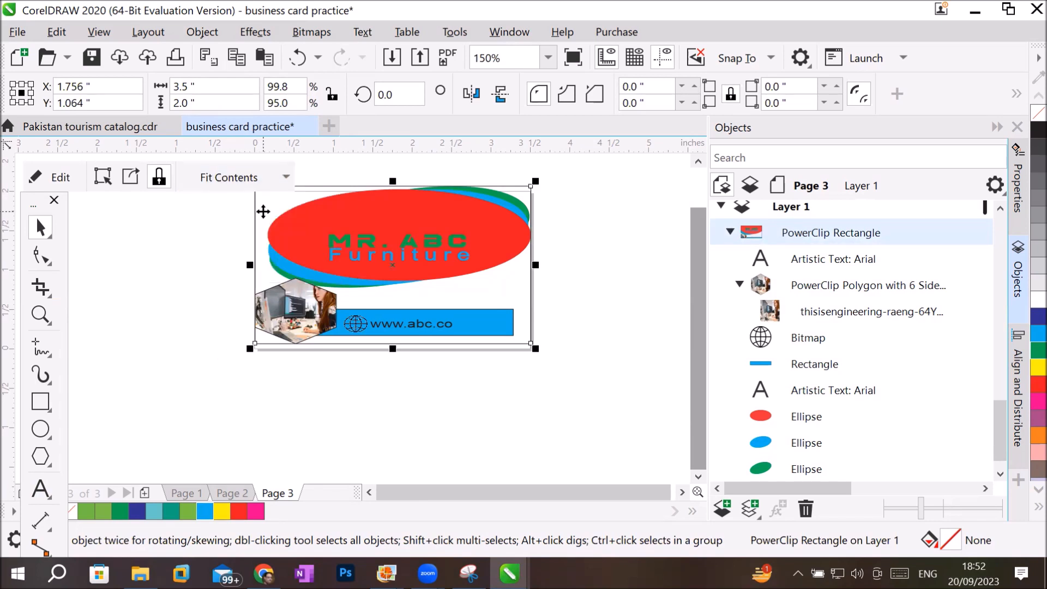
click(279, 182)
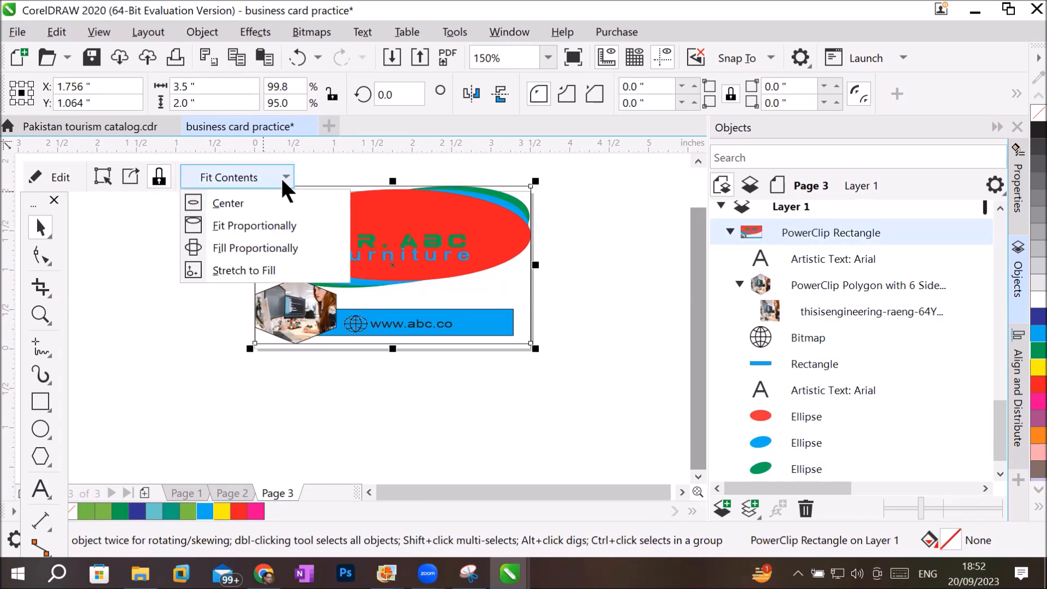
click(264, 250)
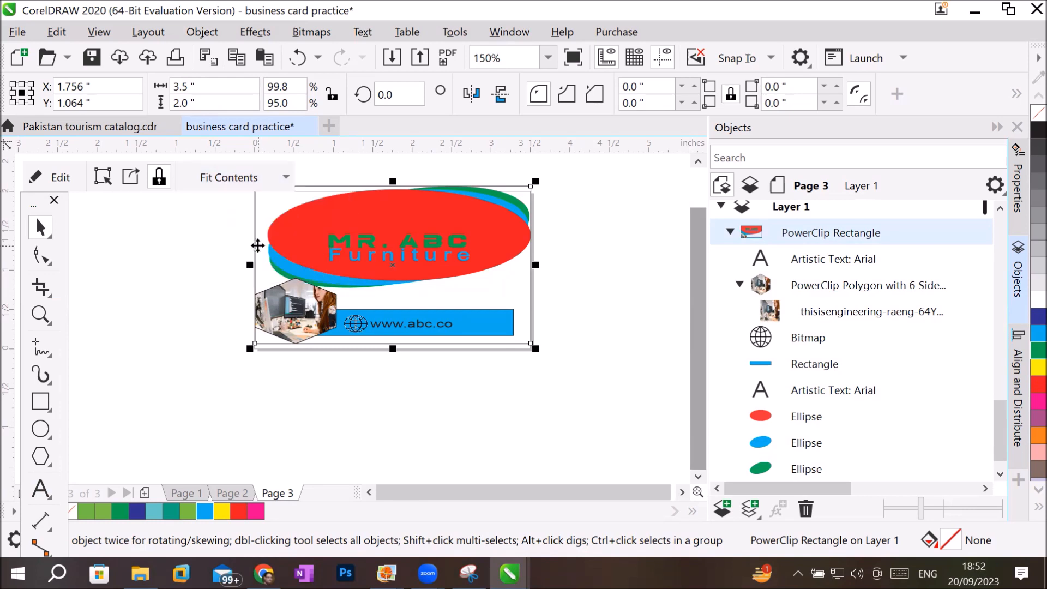
Apply Stretch to Fill to the PowerClip contents and deselect the card.
click(286, 178)
click(238, 268)
click(210, 413)
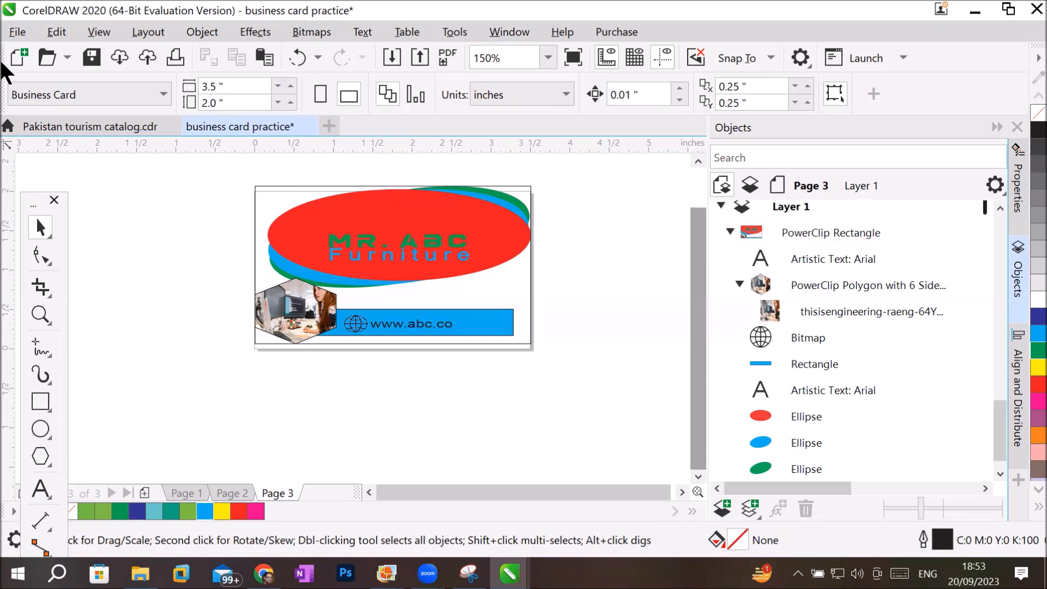
Set up an export to Documents as business card practice.pdf in the Adobe Portable Document Format.
click(17, 34)
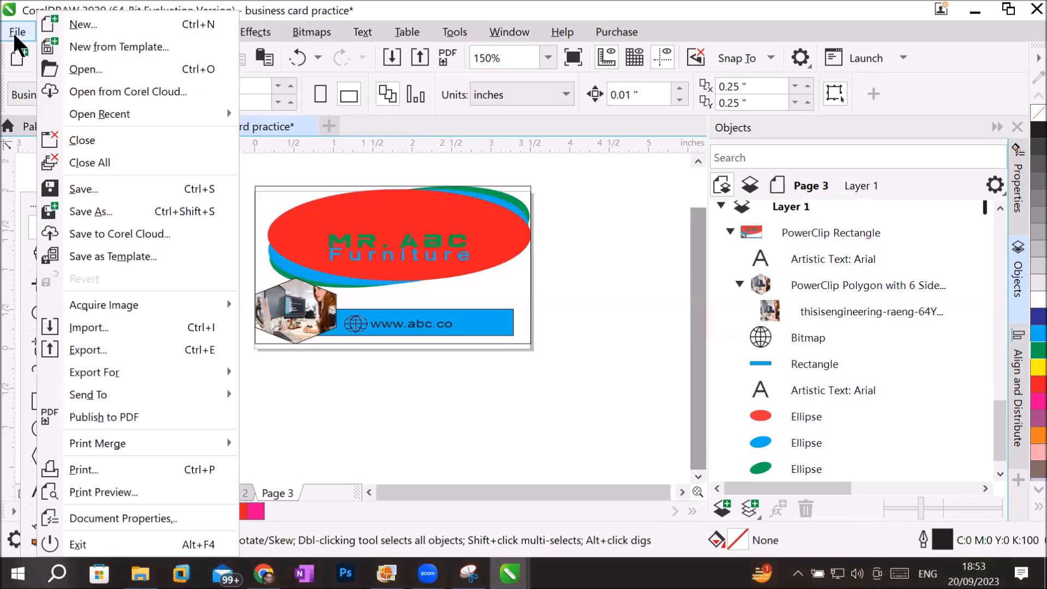
click(142, 349)
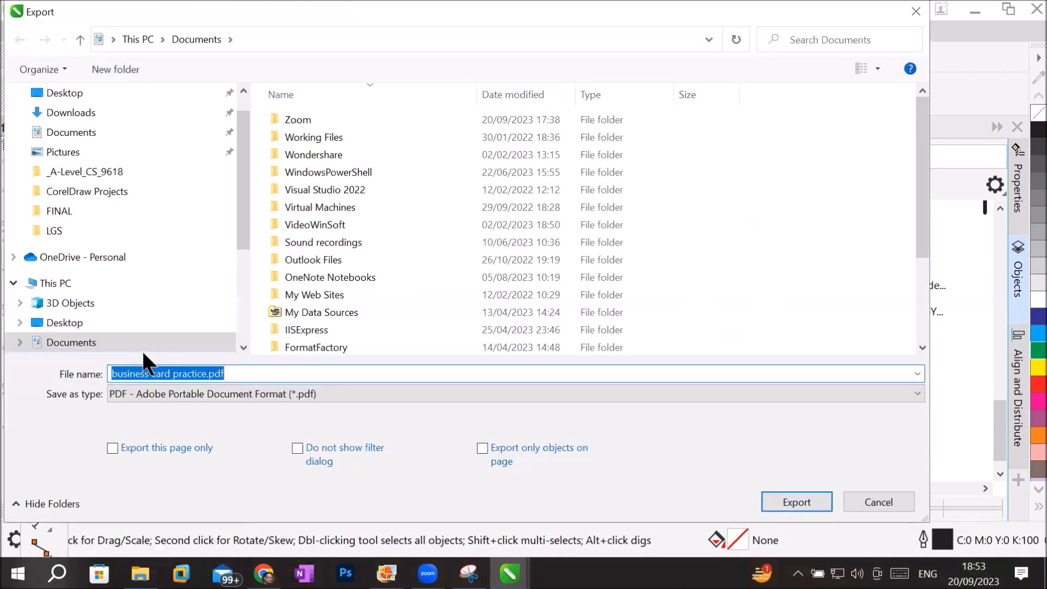
click(240, 373)
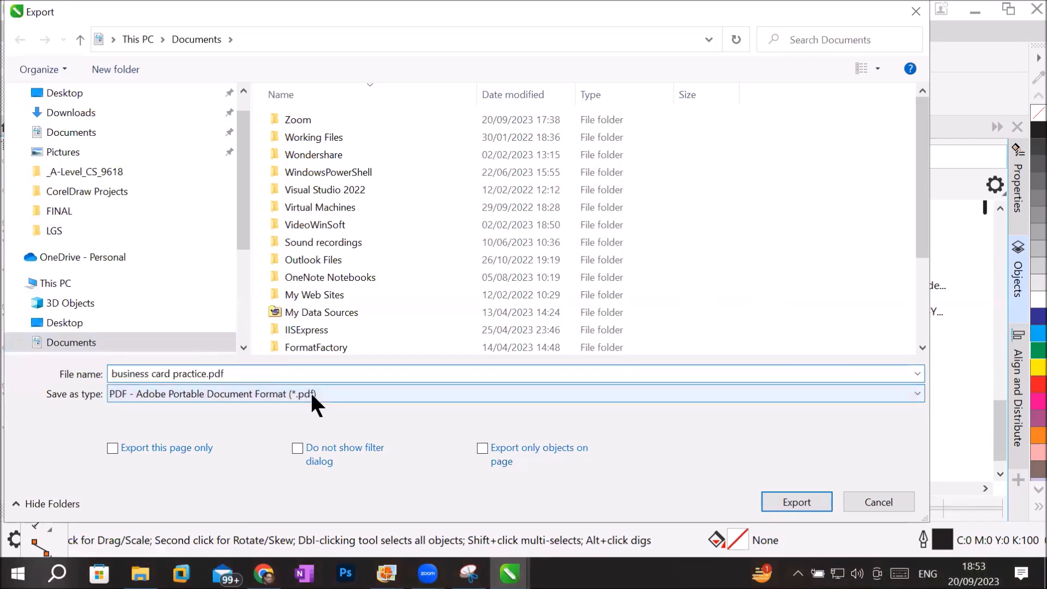
click(348, 395)
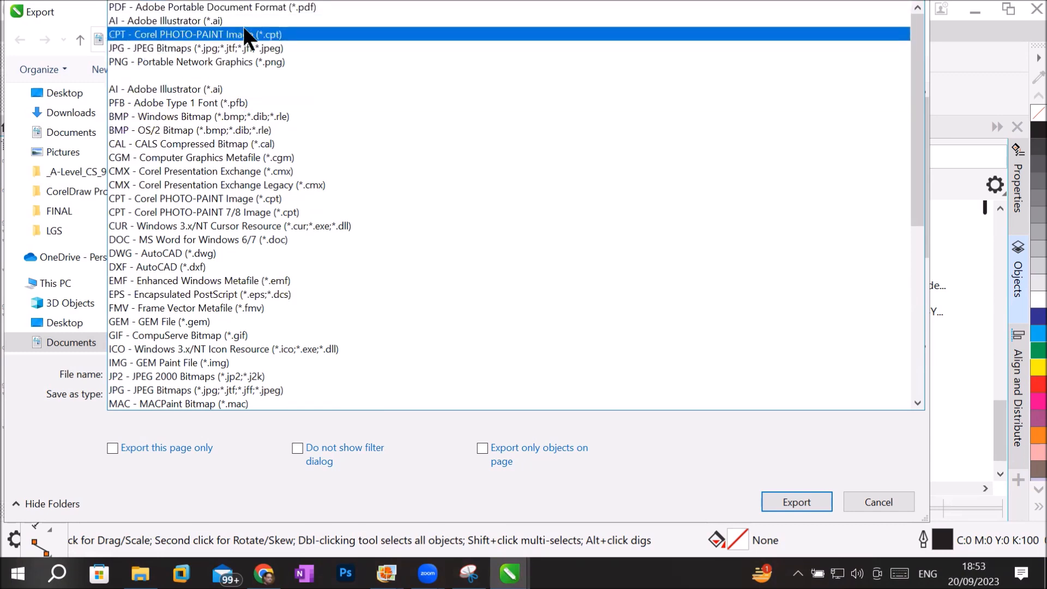
click(269, 7)
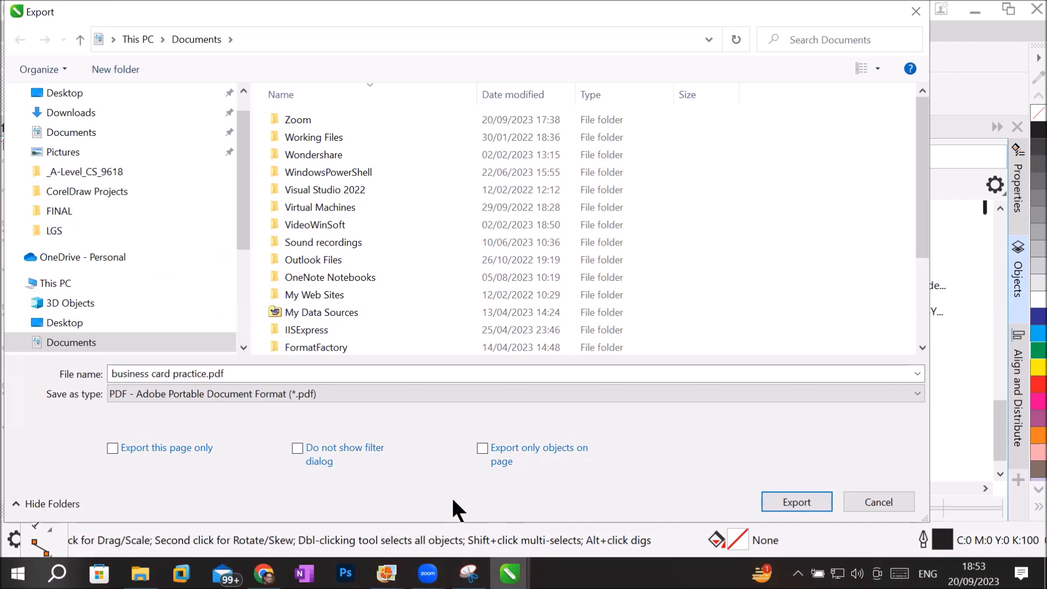
Export only the current page as a PDF with the Custom preset and Acrobat DC compatibility.
click(123, 448)
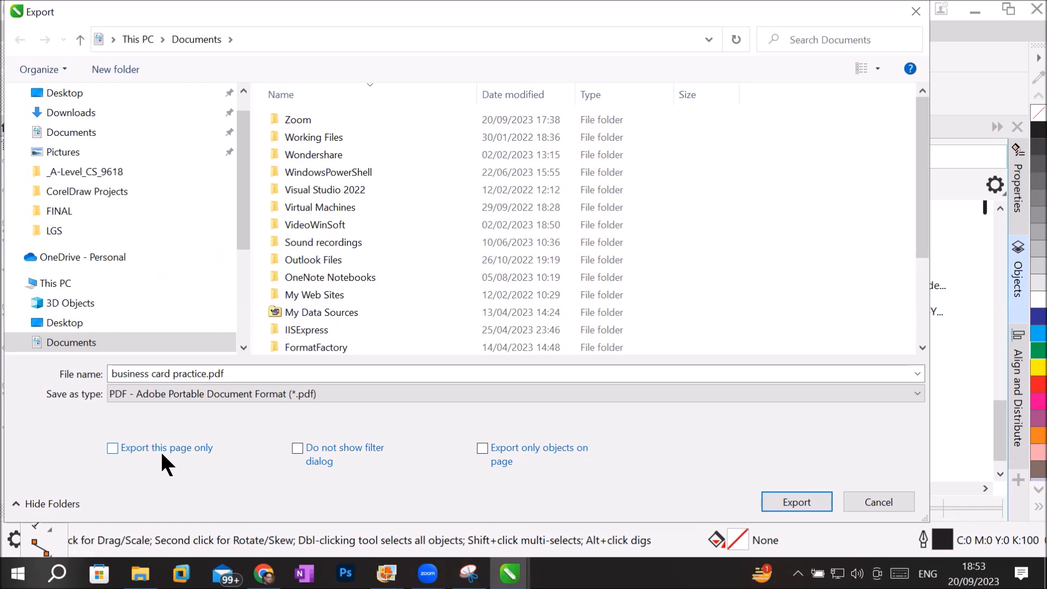
click(160, 450)
click(802, 493)
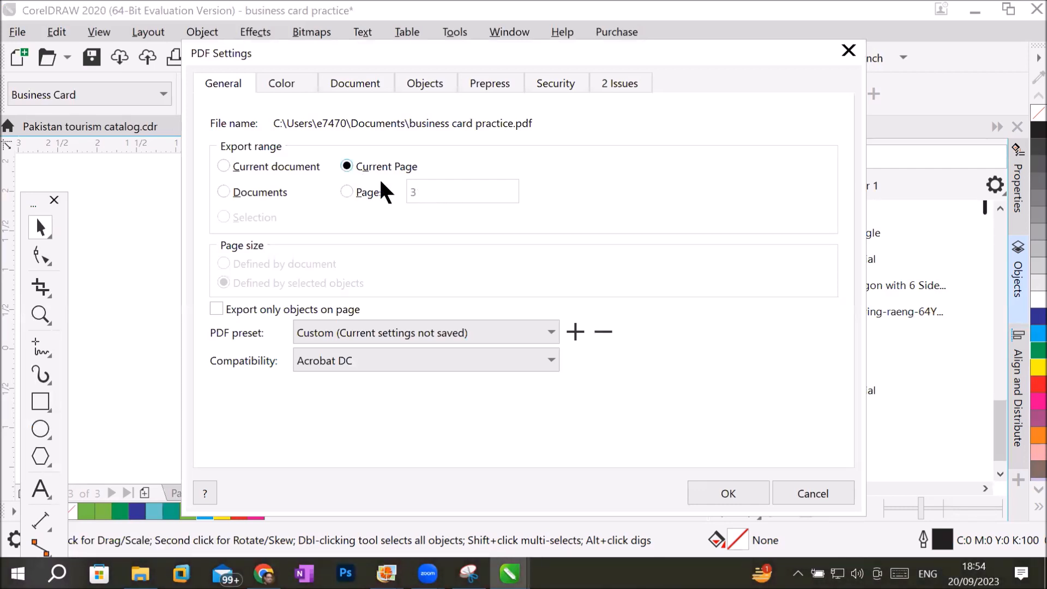
click(717, 485)
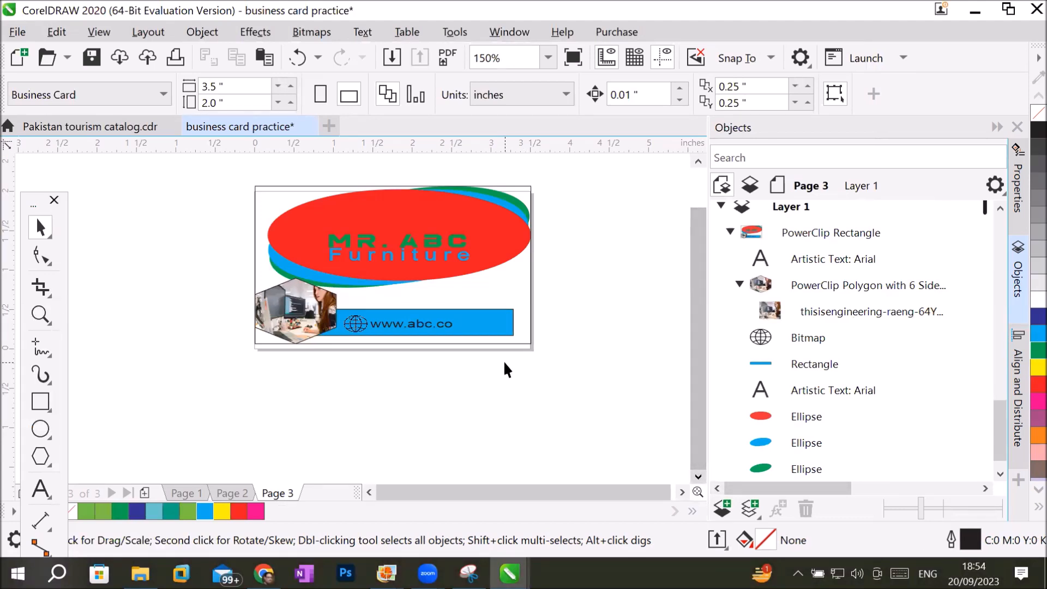
click(21, 29)
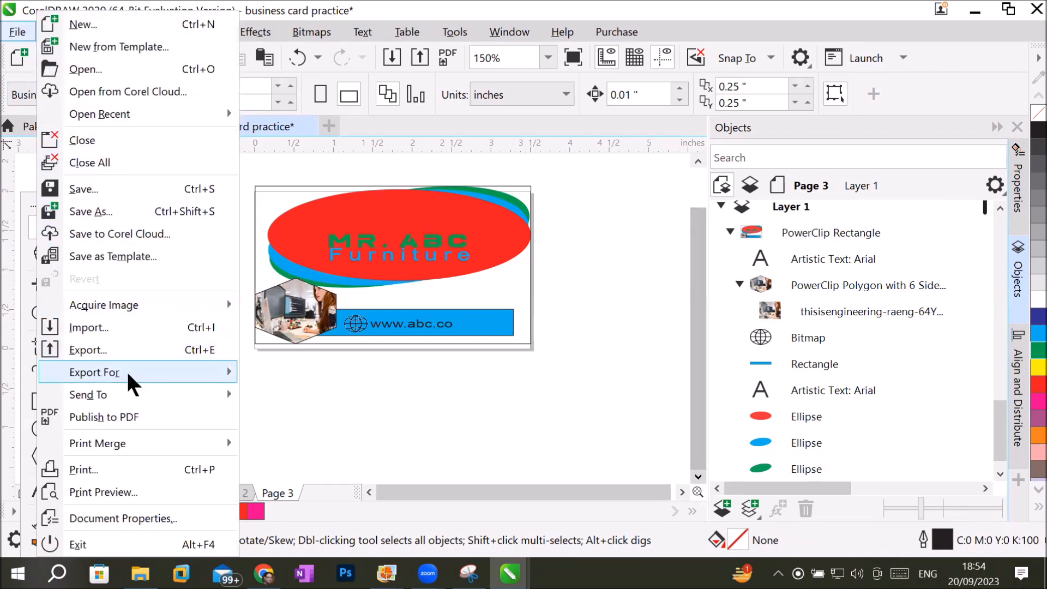
mouse_move(130, 375)
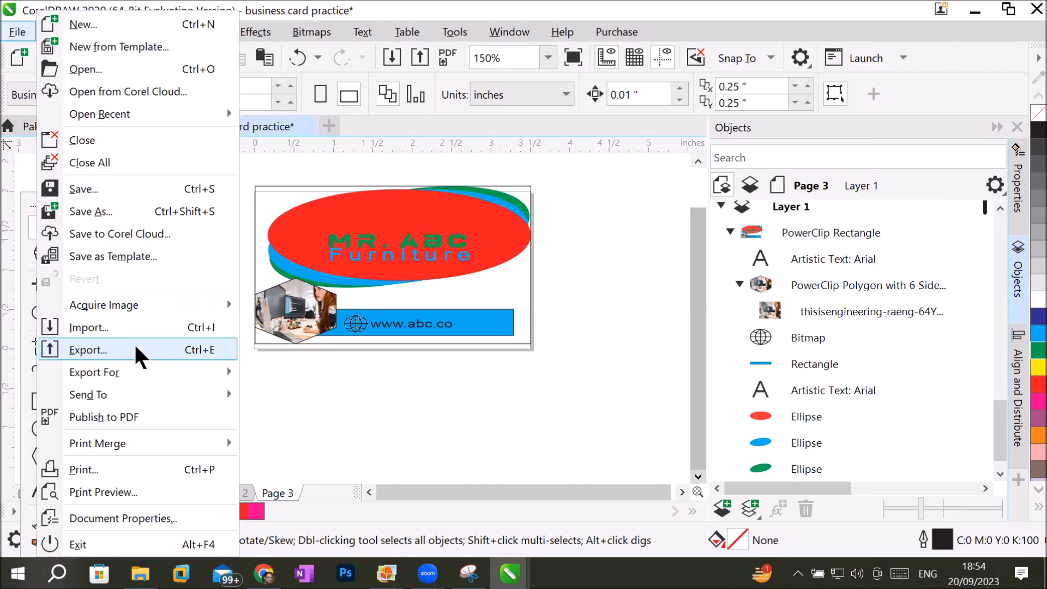
click(464, 414)
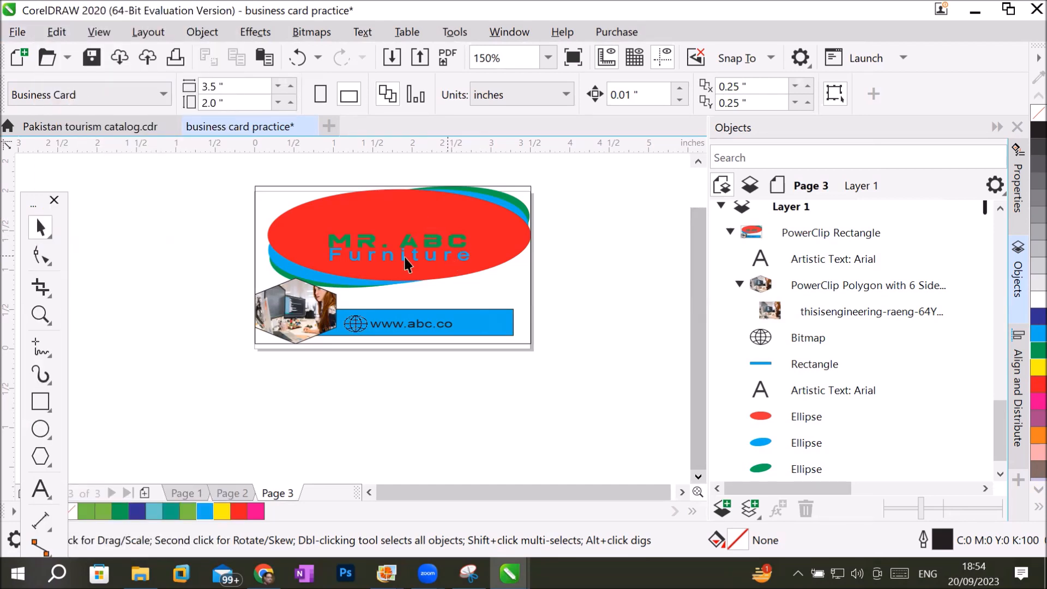
Publish the card to PDF as business card practice.pdf in the My Client folder on the Desktop.
click(447, 56)
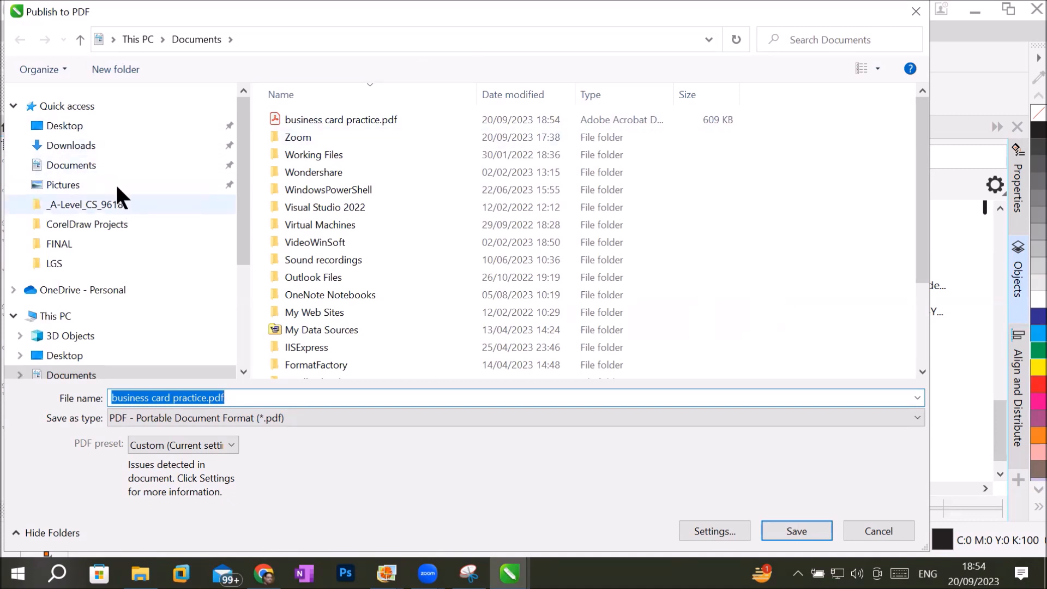
click(108, 129)
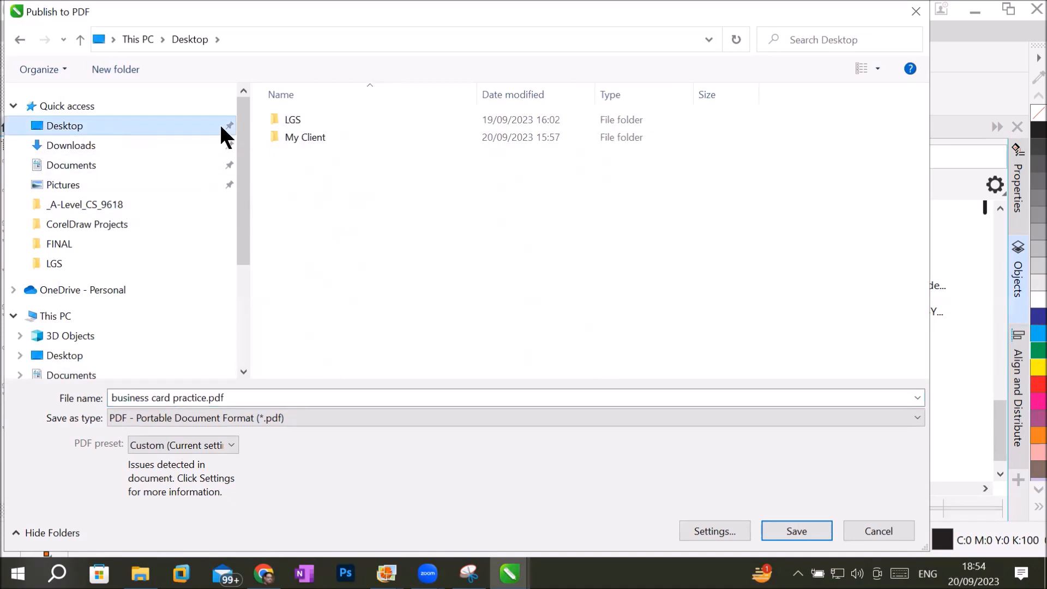
click(309, 137)
double_click(308, 136)
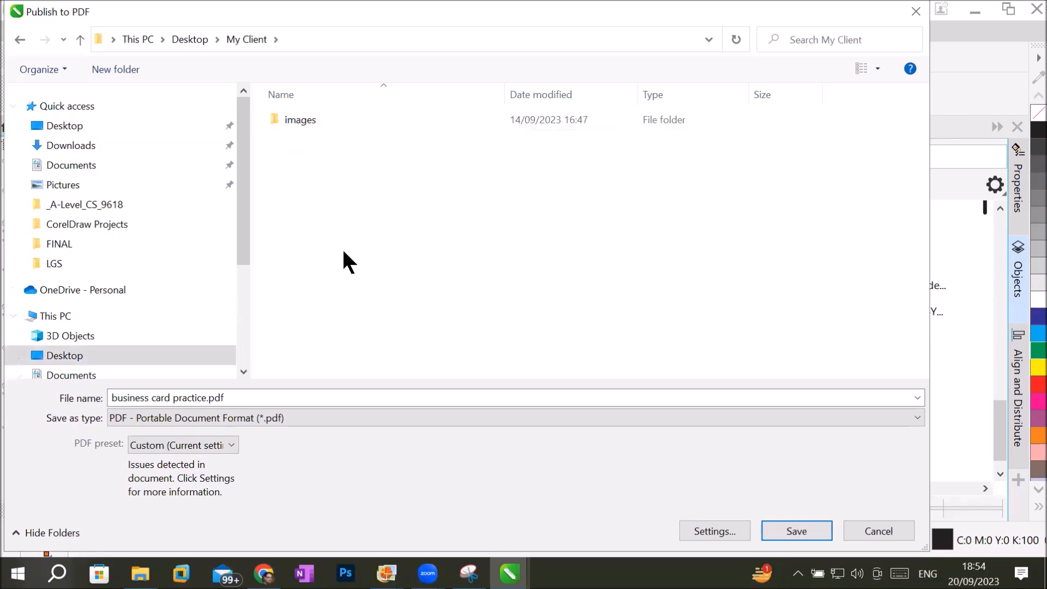
click(180, 400)
click(202, 399)
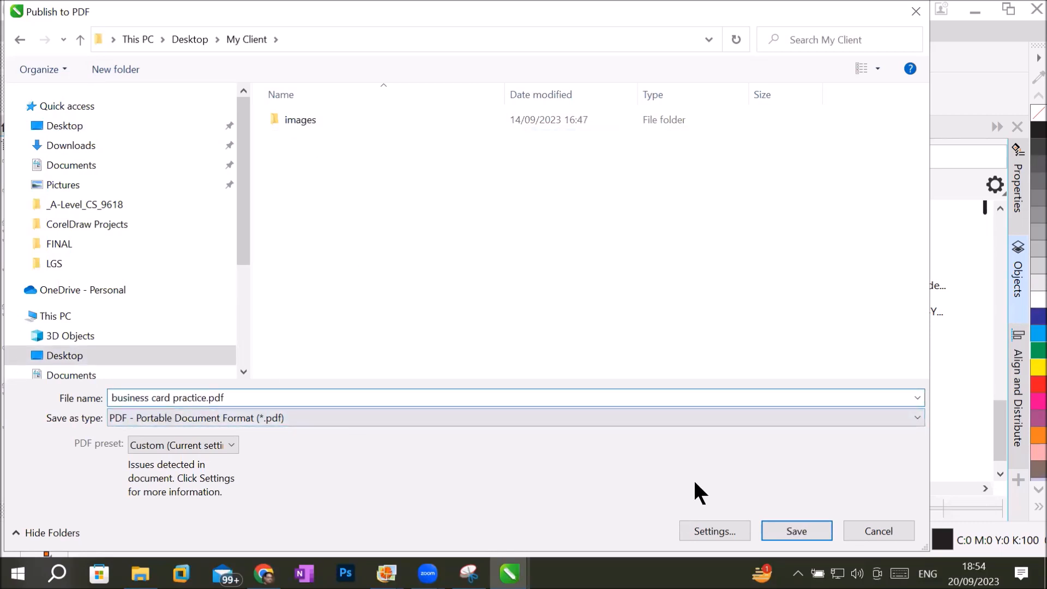
click(774, 528)
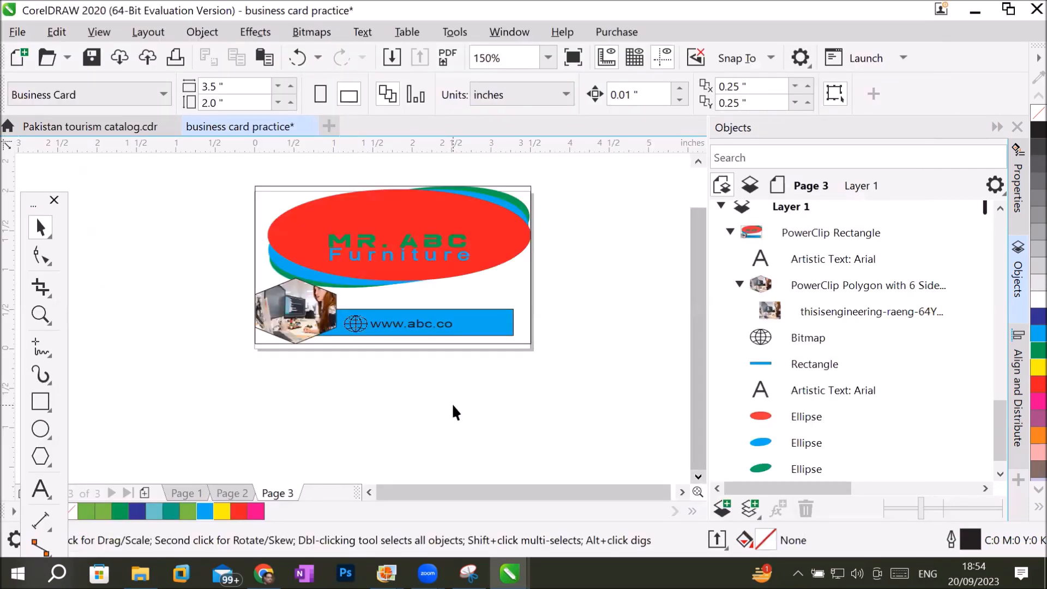
Switch to File Explorer and open business card practice.pdf from the My Client folder on the Desktop.
click(140, 573)
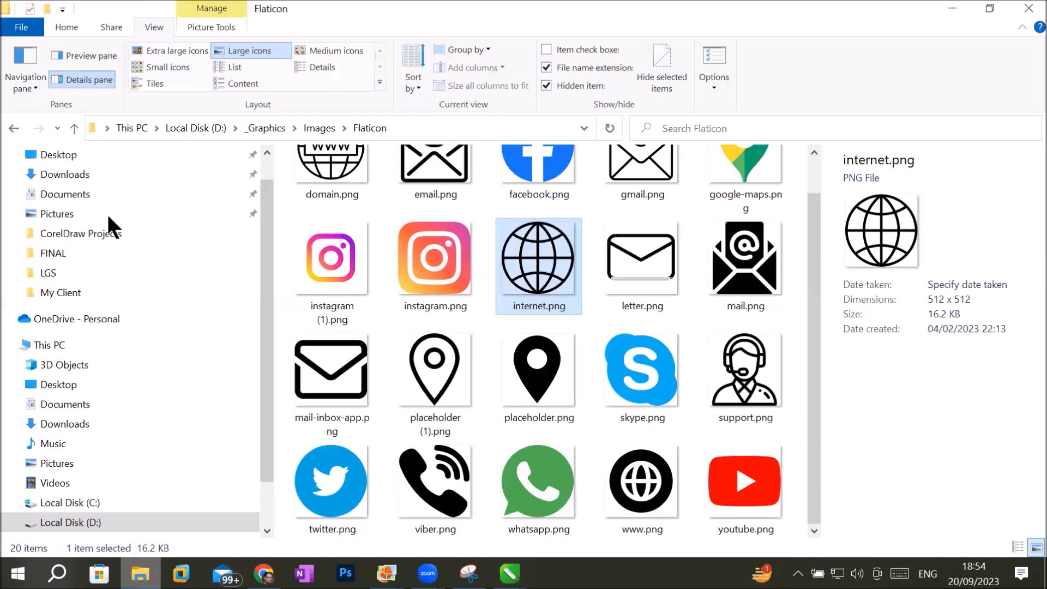
click(112, 156)
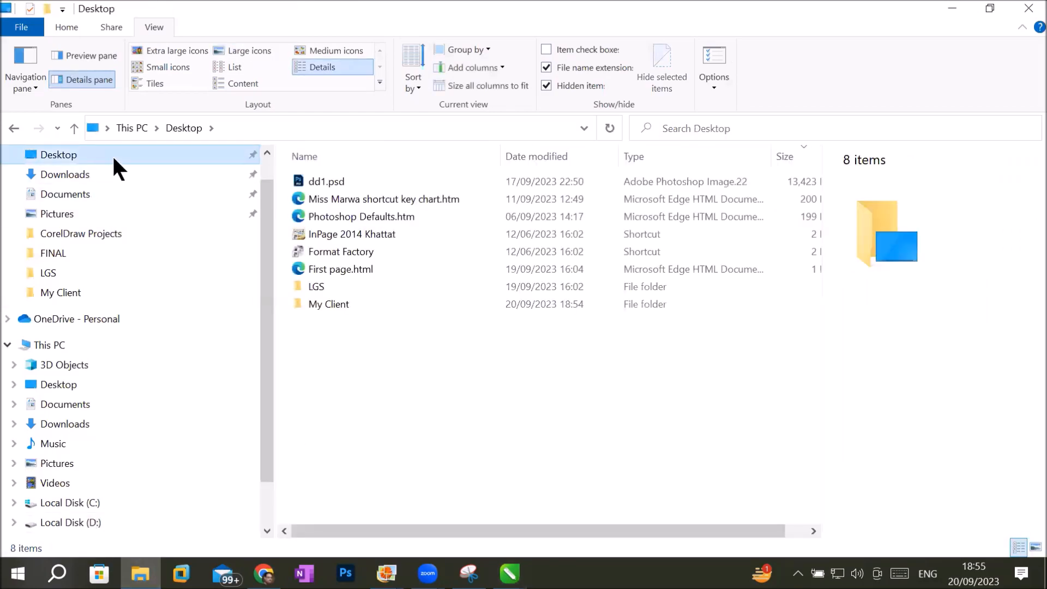
click(360, 307)
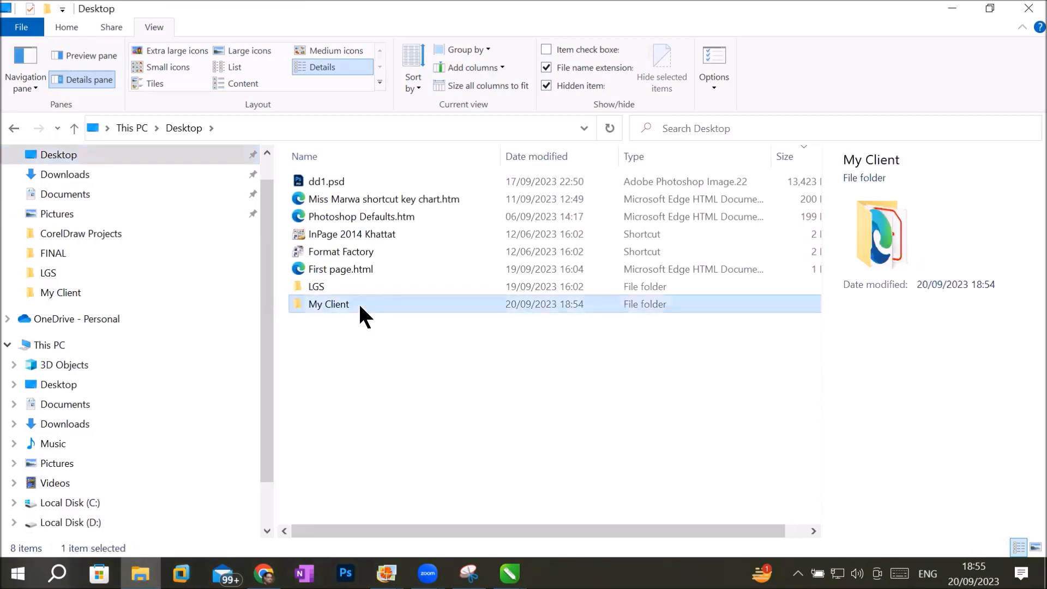
double_click(360, 306)
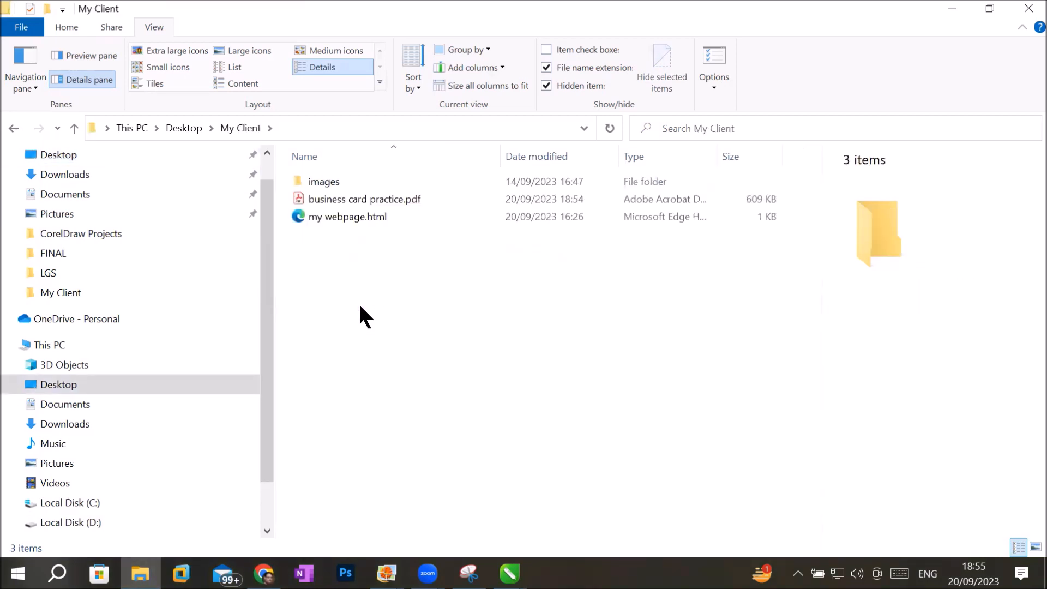
click(361, 199)
double_click(361, 198)
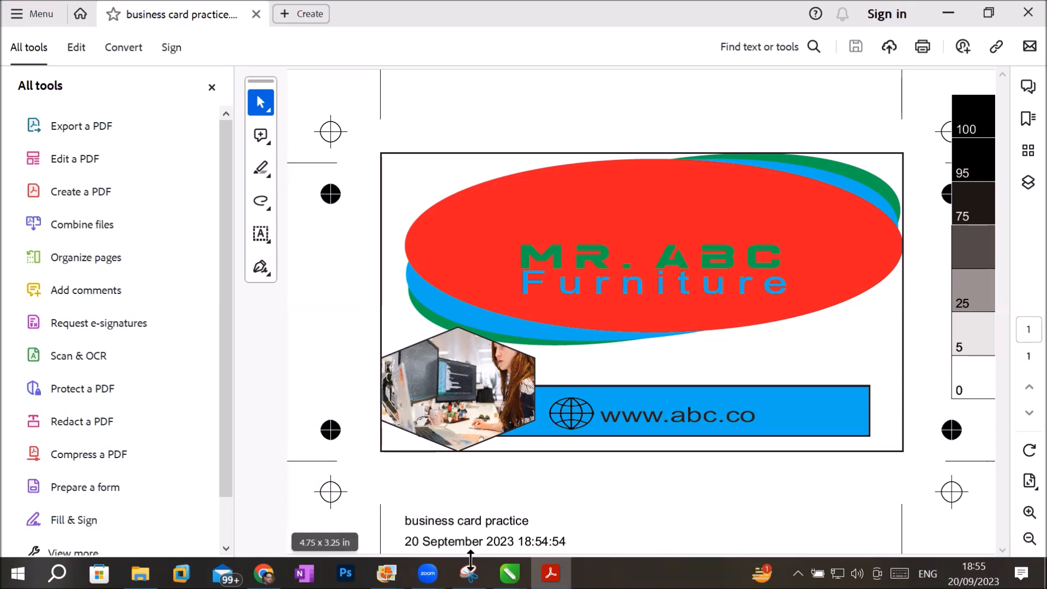
drag(444, 522, 338, 554)
click(556, 541)
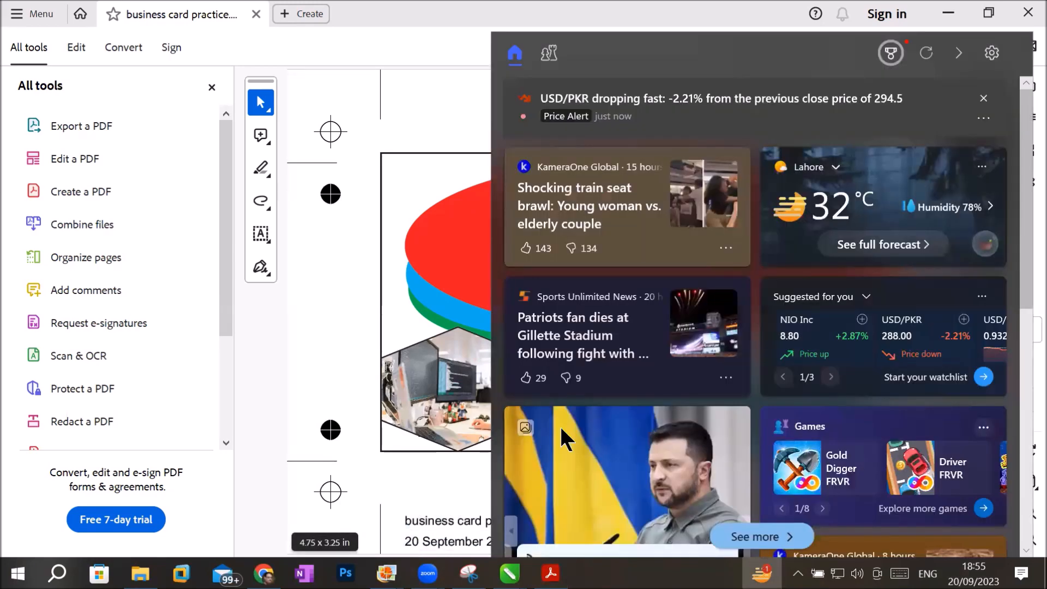
click(375, 237)
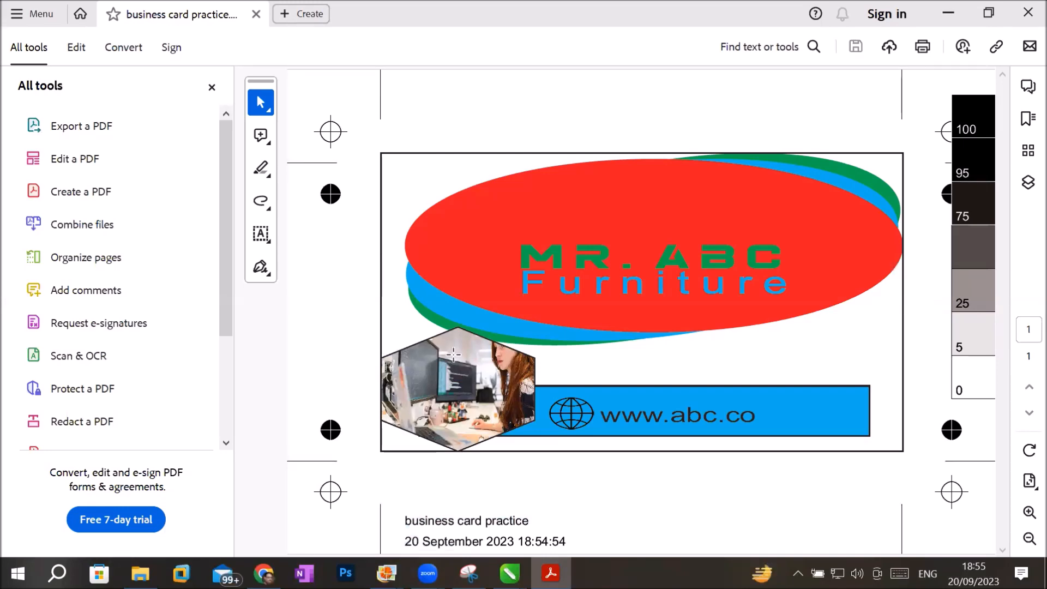
Close the PDF and switch back to Page 1 of the business card practice document in CorelDRAW.
click(1028, 12)
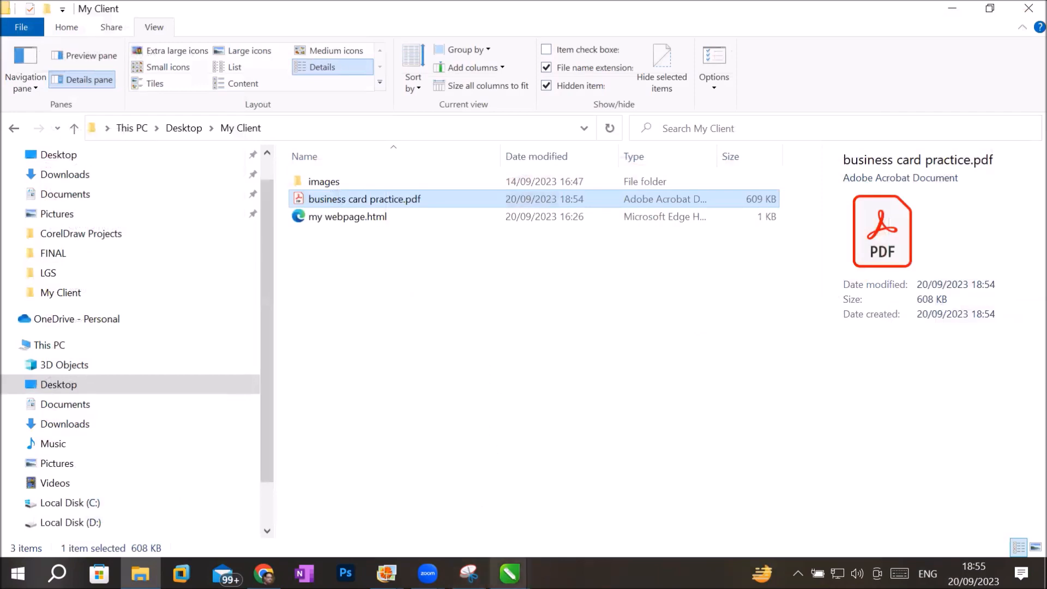
click(509, 572)
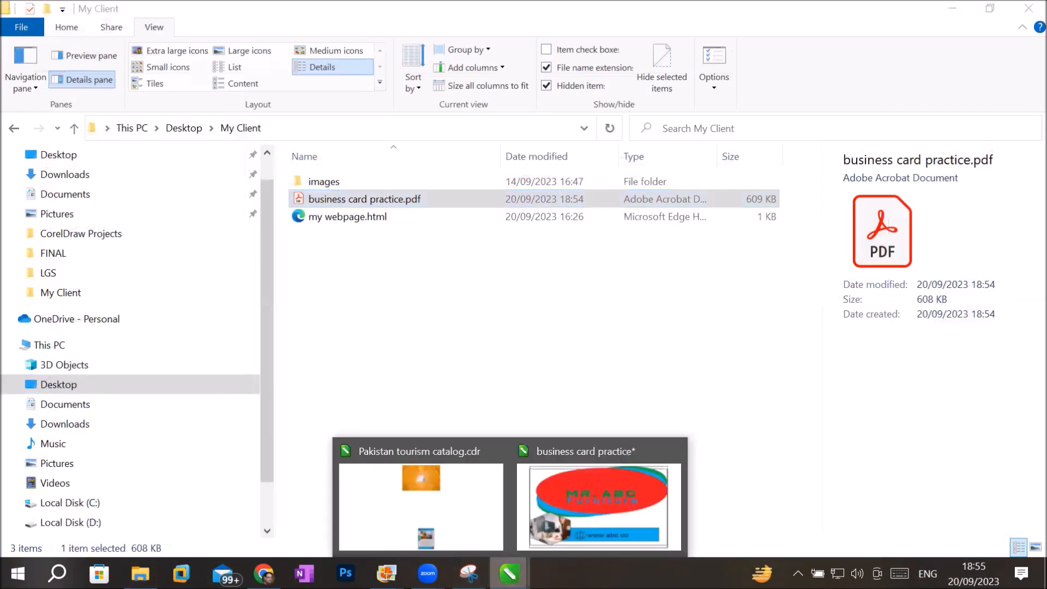
click(584, 505)
click(218, 491)
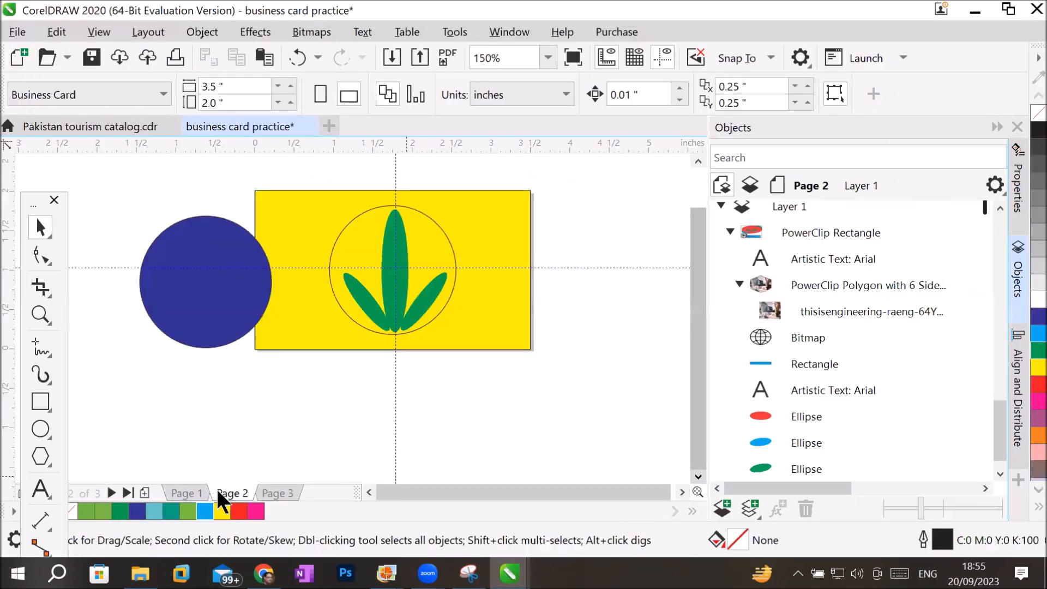
click(194, 492)
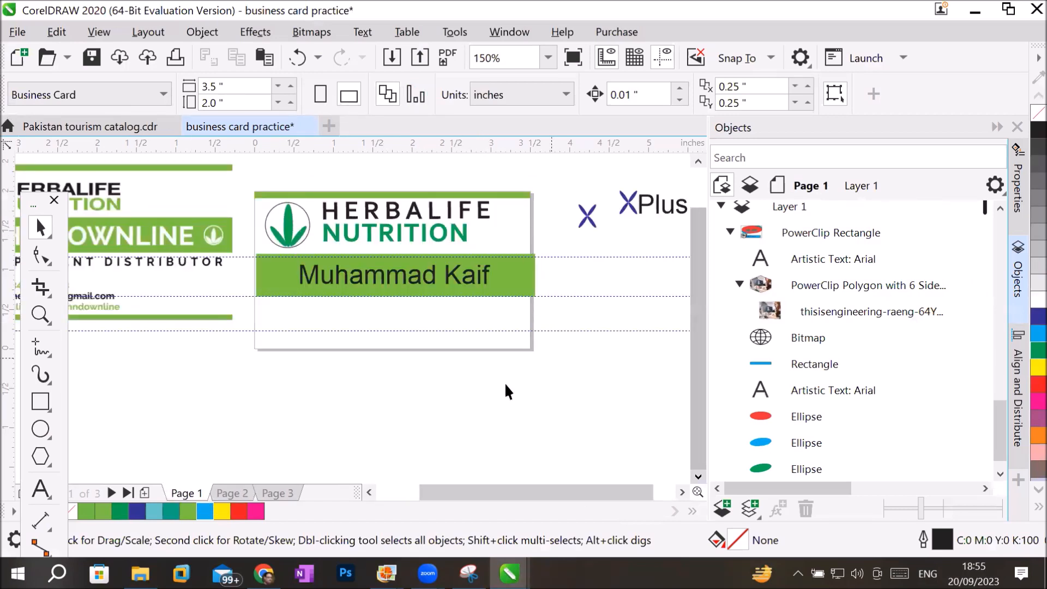
Delete the reference business card bitmap lying beside the Herbalife Nutrition card on Page 1.
click(132, 232)
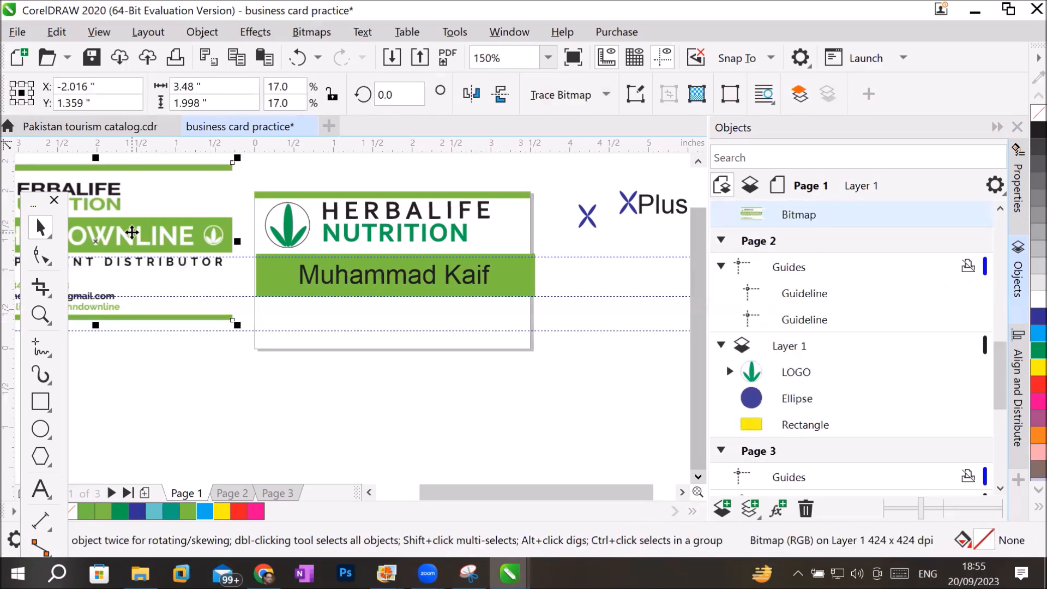
key(Delete)
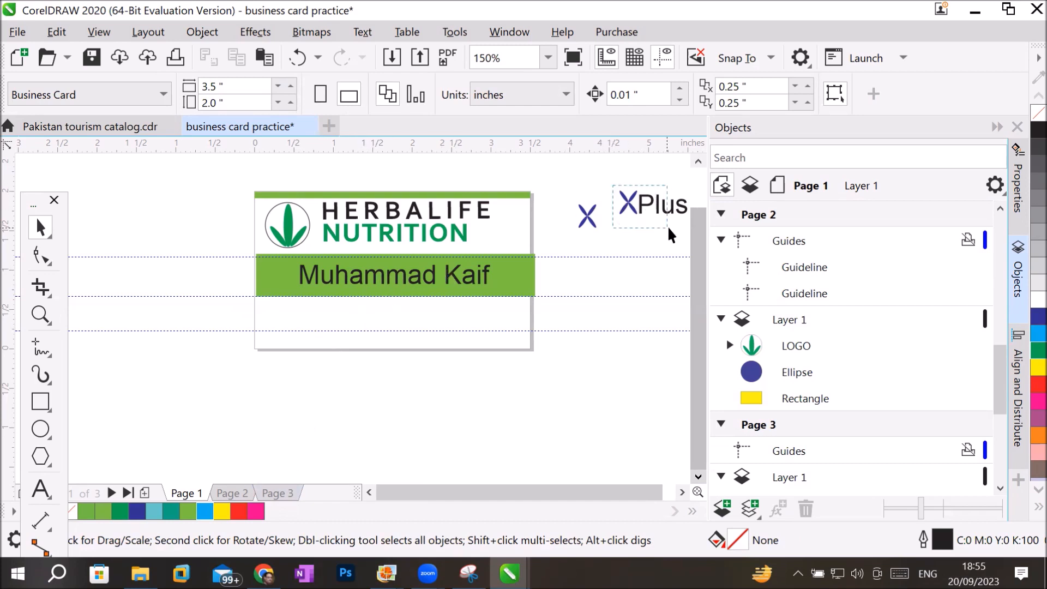
Move the XPlus logo onto the blank area below the card's green name band and delete the spare X beside the card.
scroll(676, 234, right, 5)
click(579, 218)
drag(537, 225, 328, 320)
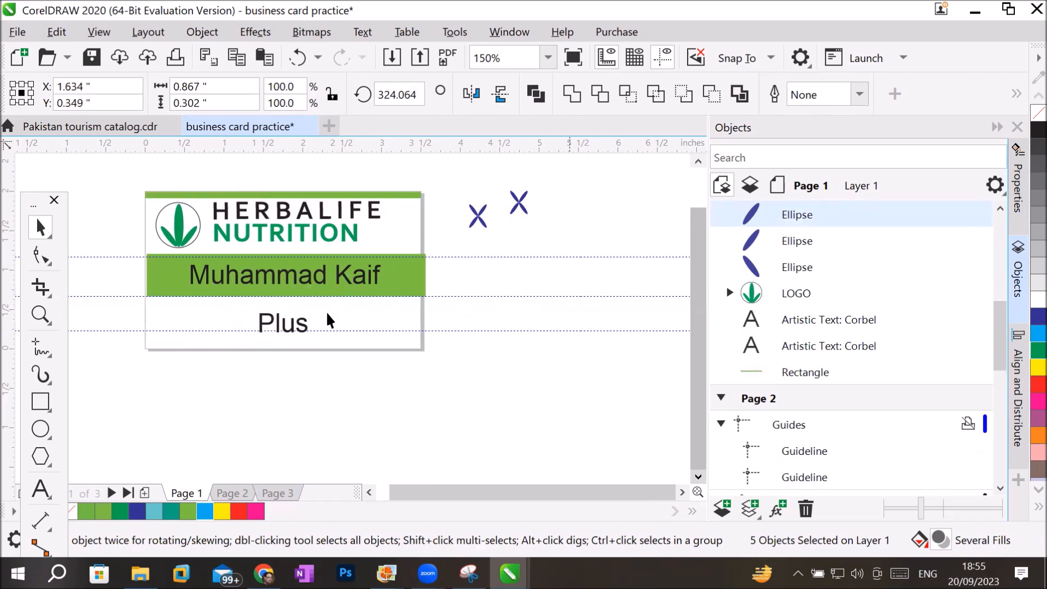
drag(463, 180, 500, 255)
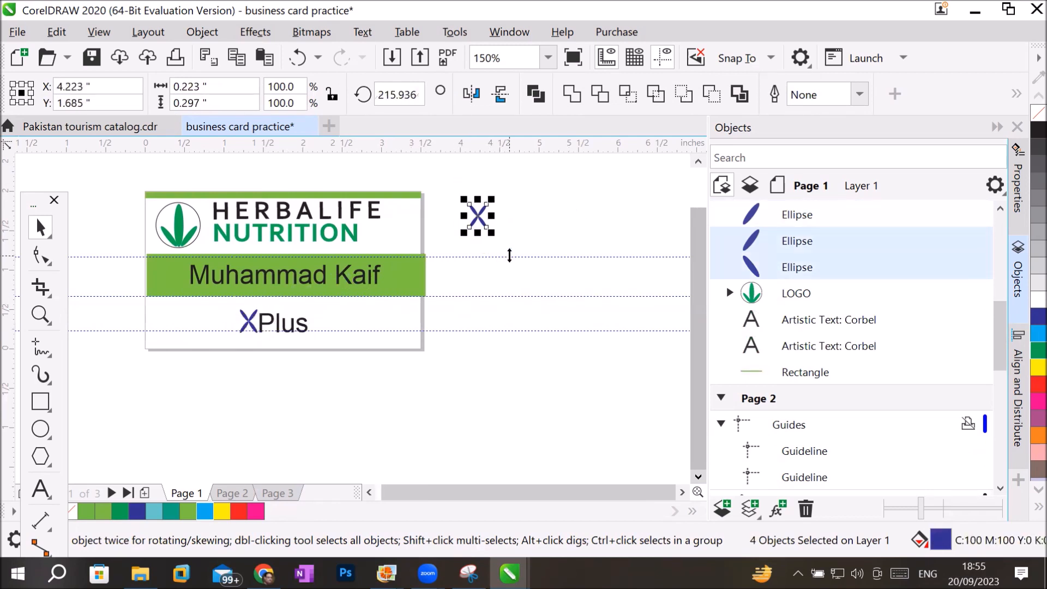
key(Delete)
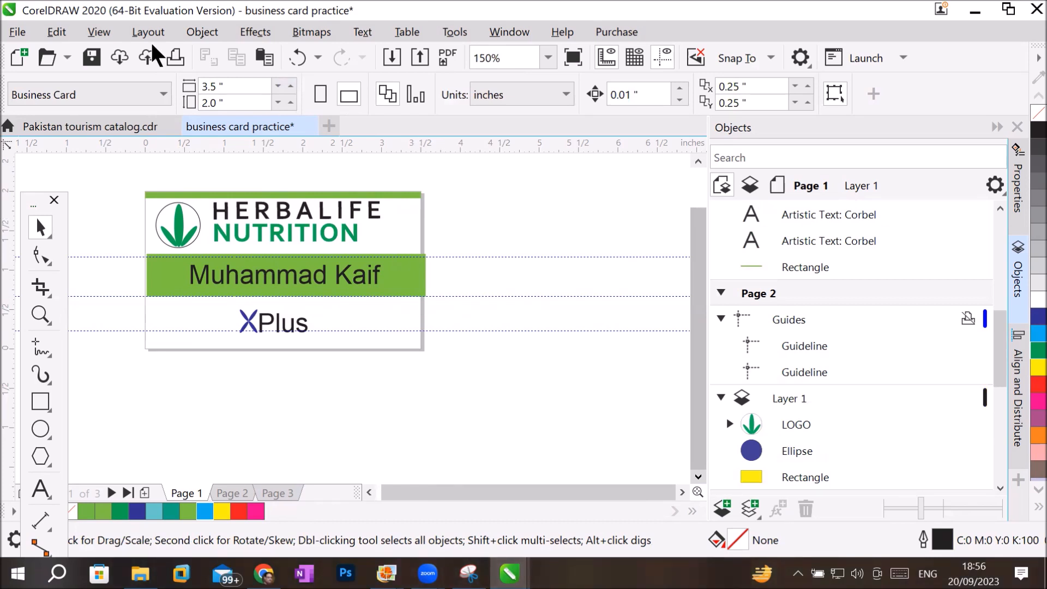
Start exporting Page 1 as business card practice.jpg in the JPEG Bitmaps format to the My Client folder on the Desktop.
click(420, 57)
click(262, 388)
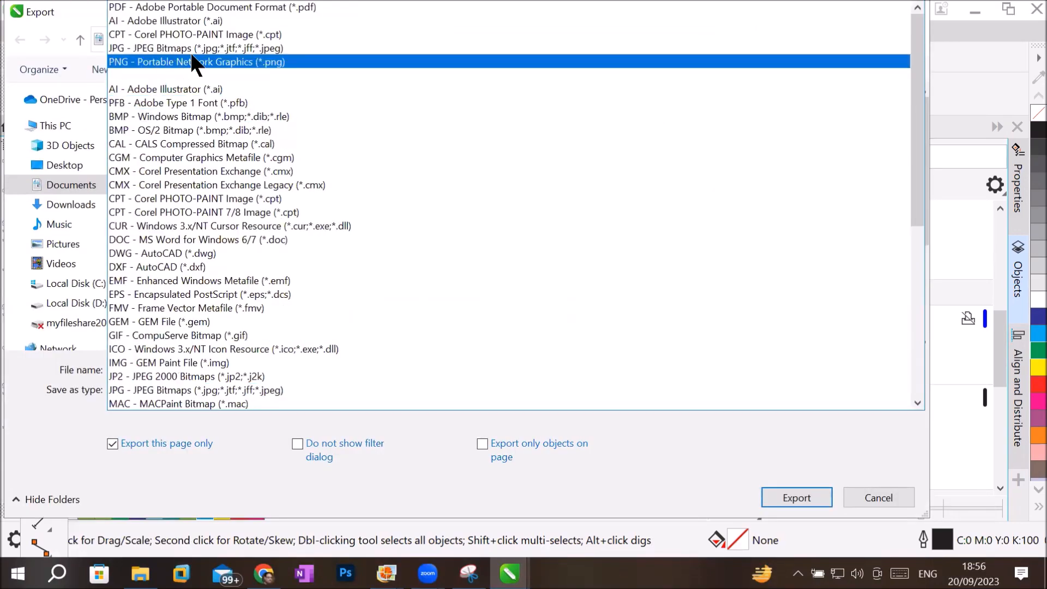
click(203, 48)
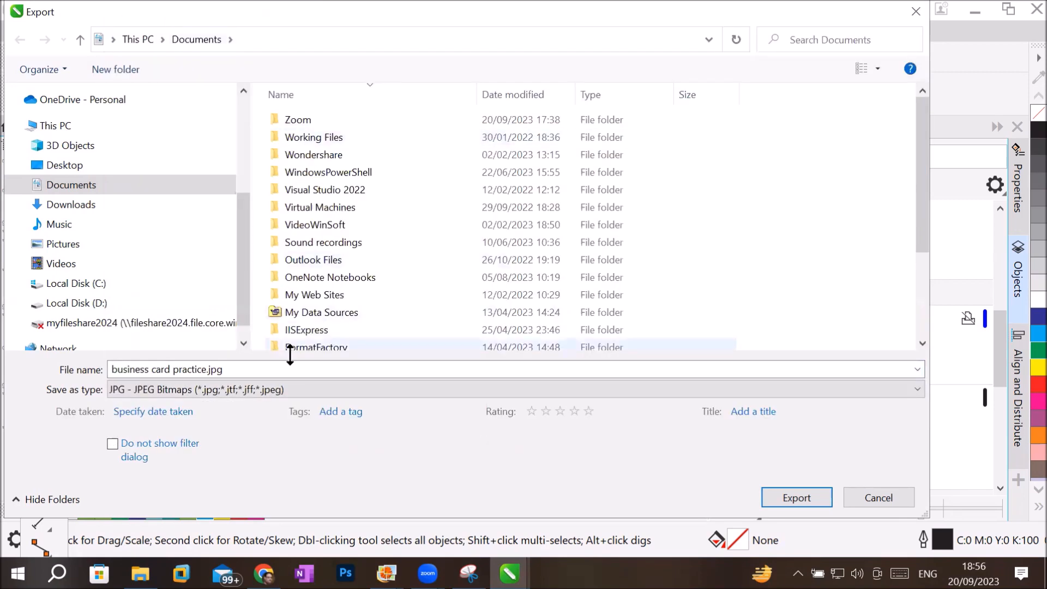
click(203, 369)
click(203, 369)
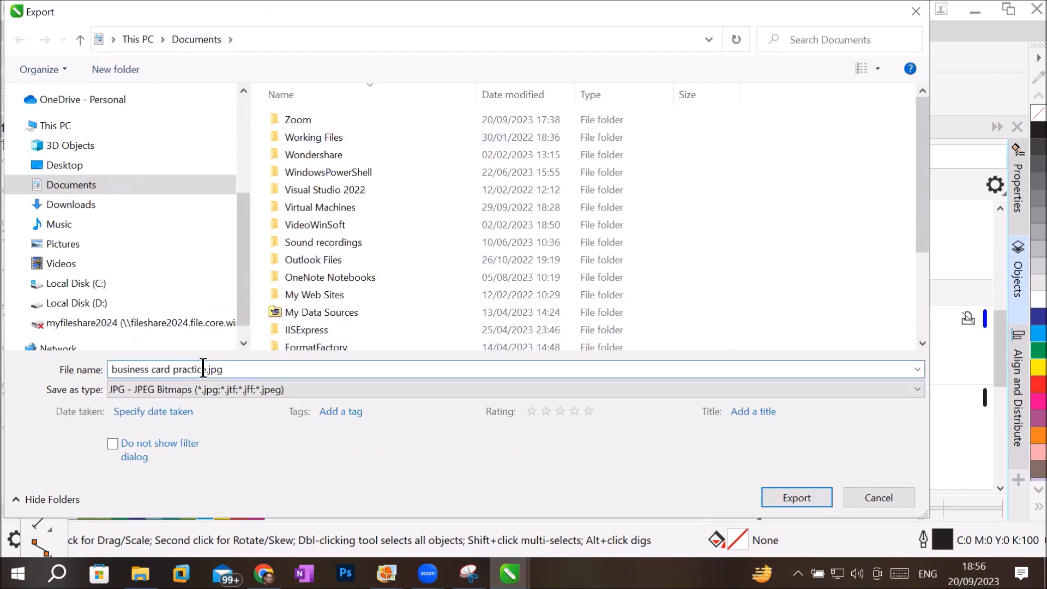
drag(188, 369, 114, 372)
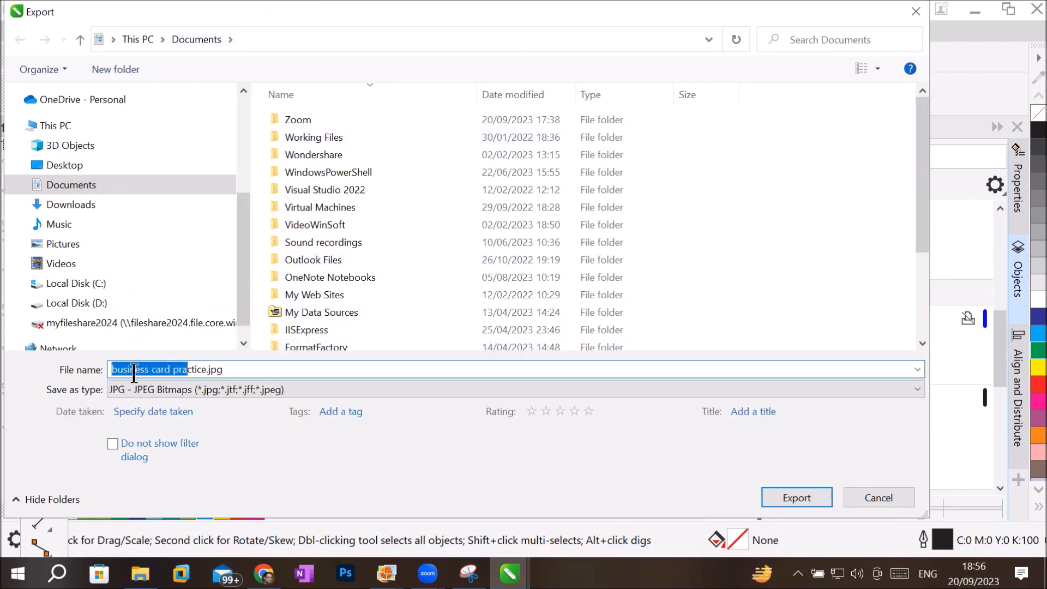
click(101, 163)
double_click(312, 136)
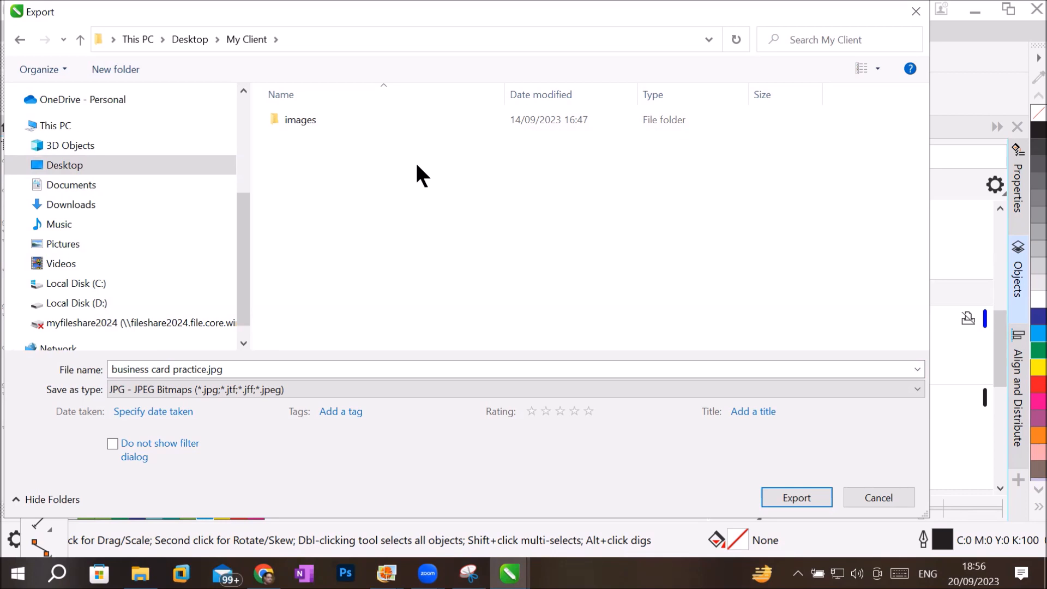
click(795, 496)
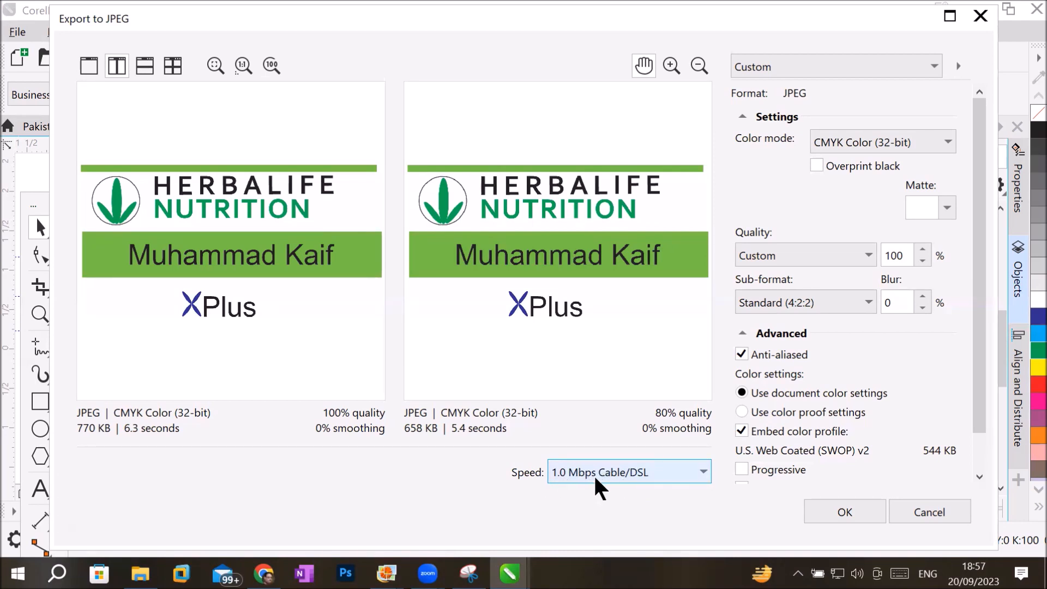
Compare the JPEG's estimated download times at the 6 Mbps T3 and 56 kbps Modem/ISDN speeds.
click(647, 472)
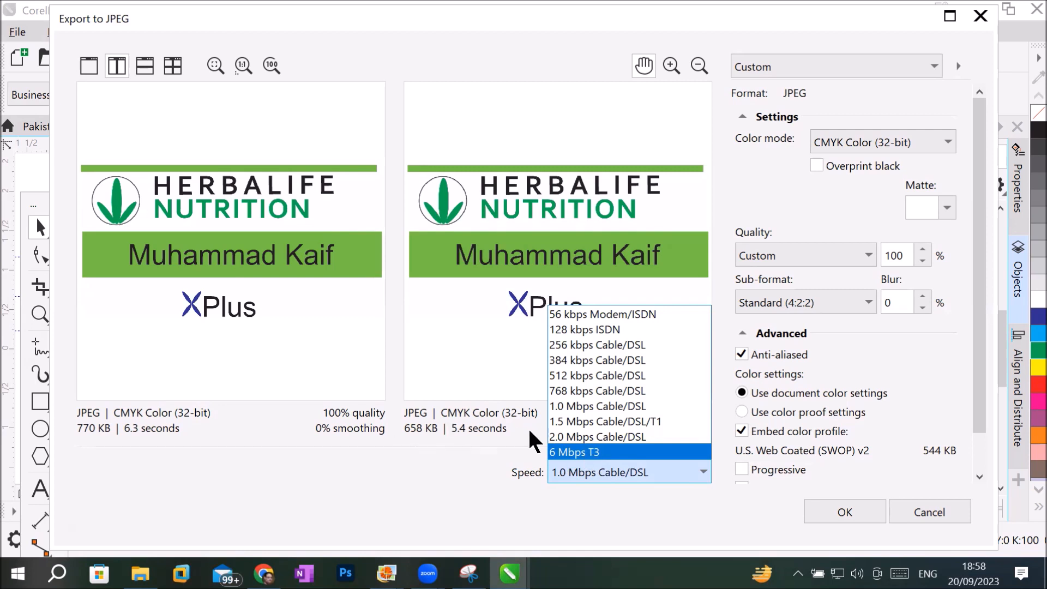
click(570, 453)
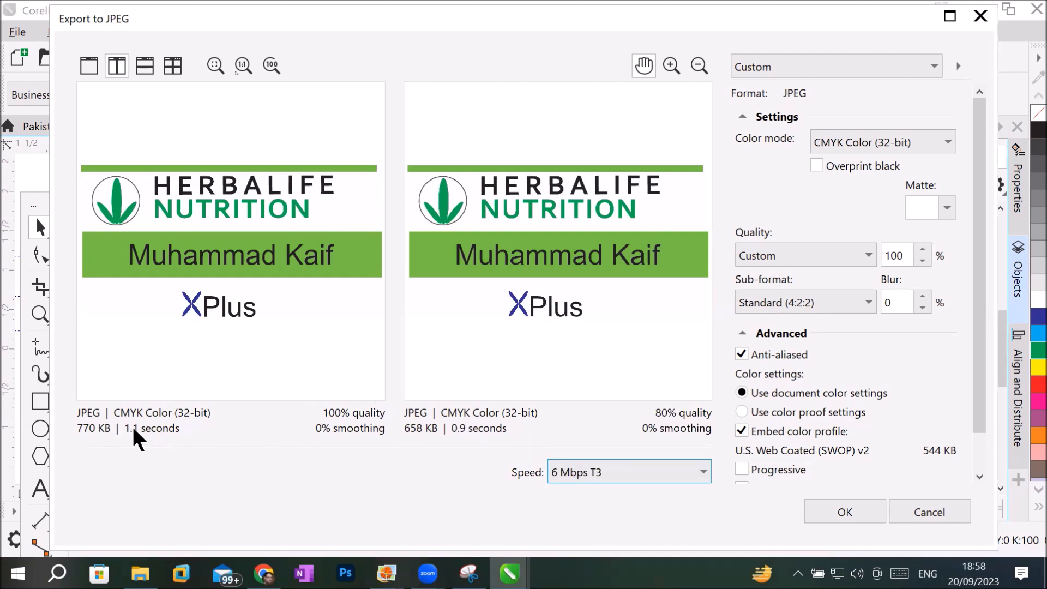
click(700, 472)
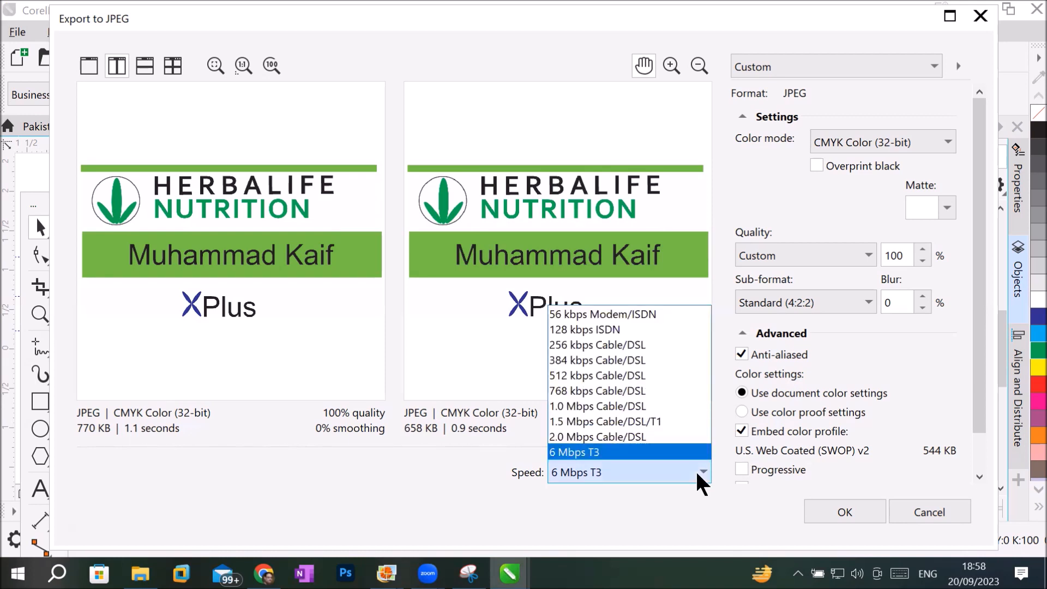
click(620, 314)
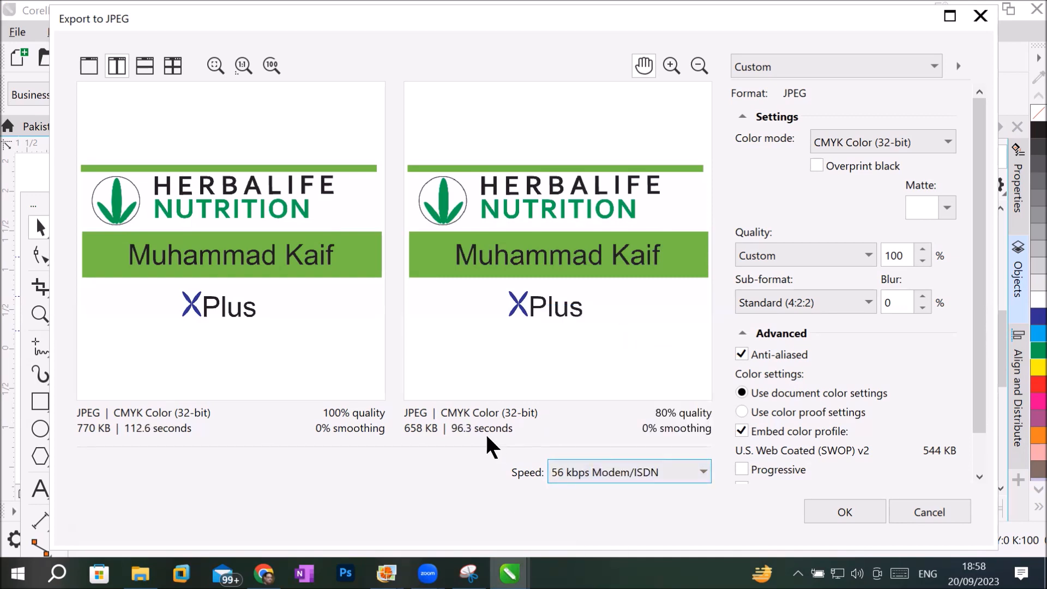
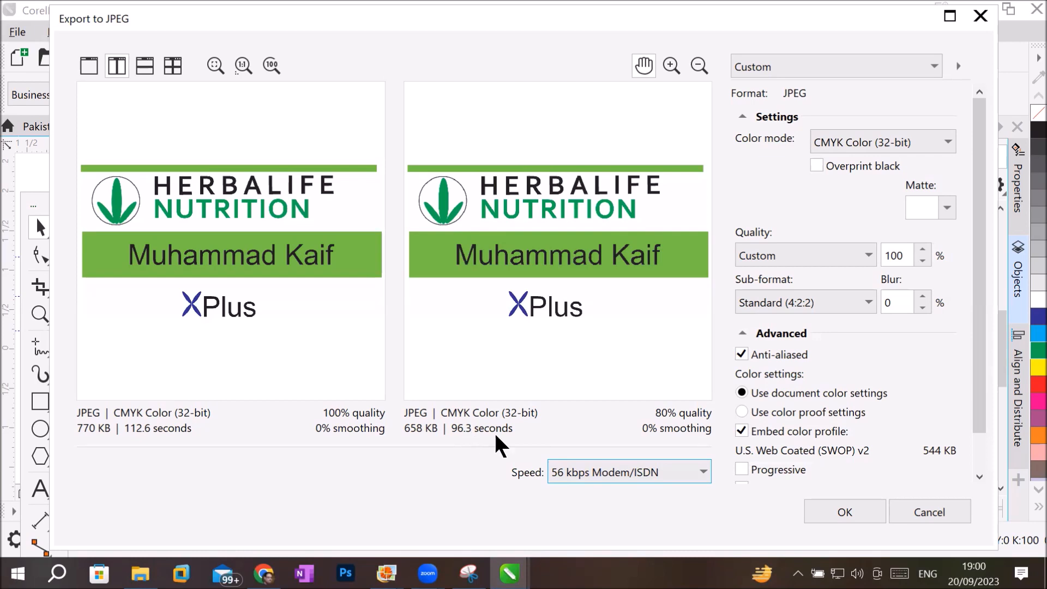
Set the JPEG preview's download speed to 1.0 Mbps Cable/DSL and complete the export.
click(679, 470)
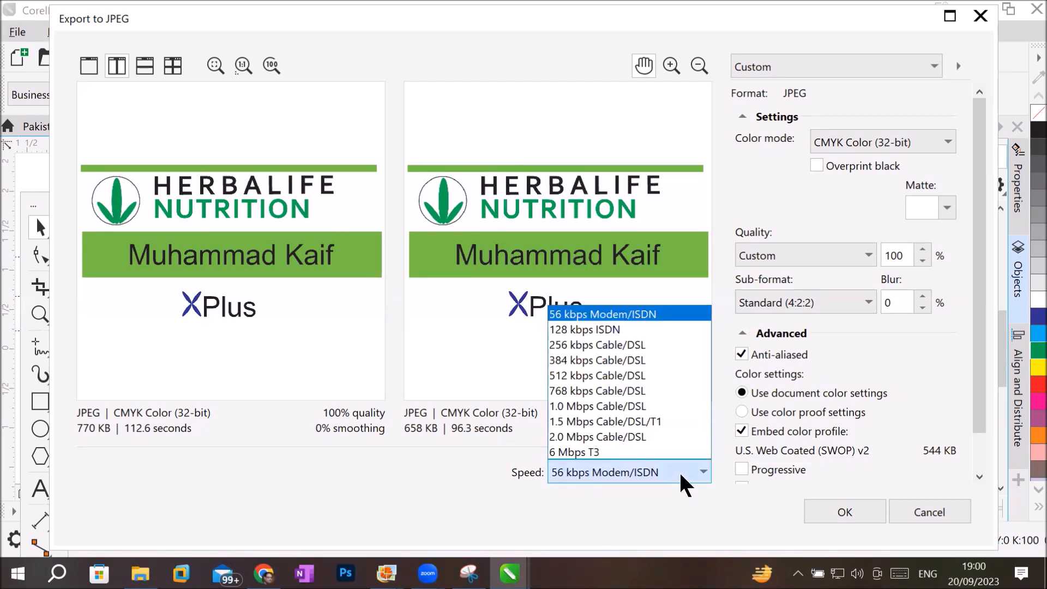
click(644, 414)
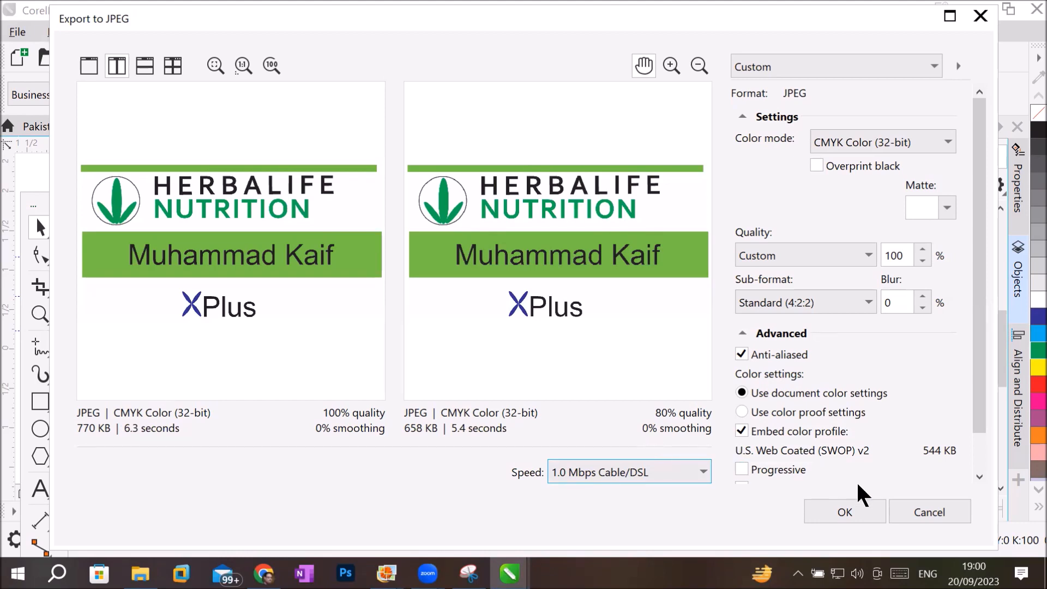
click(844, 512)
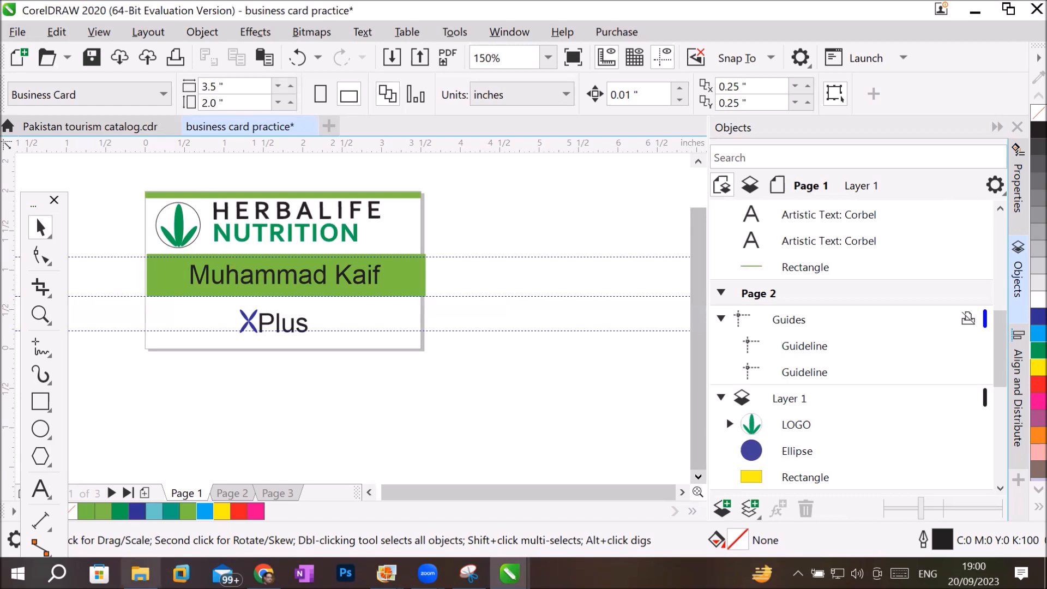
Switch to File Explorer and compare the file sizes of business card practice.jpg and business card practice.pdf in the My Client folder.
click(140, 572)
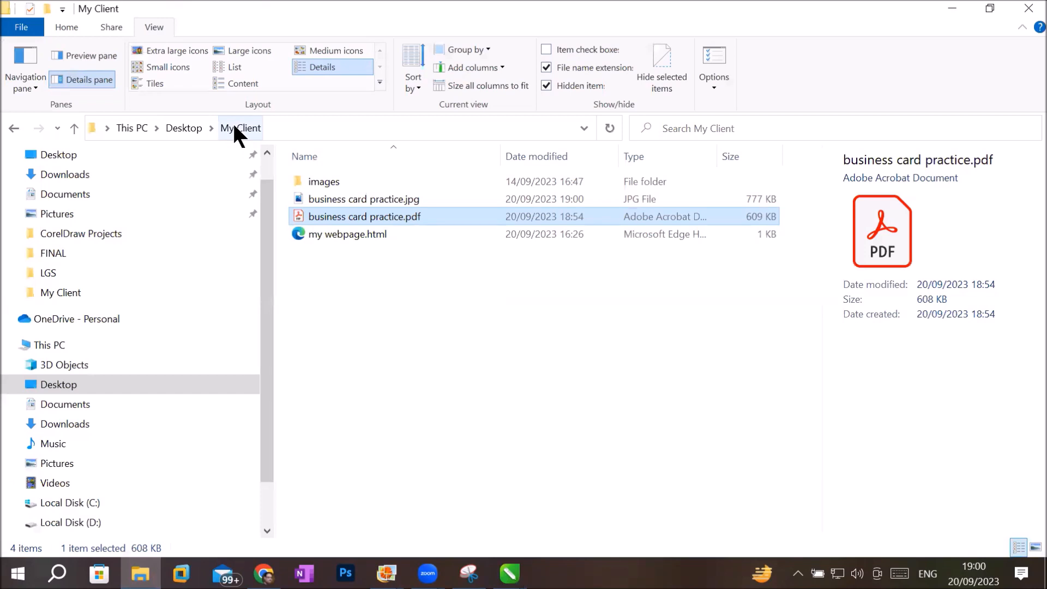
click(357, 198)
click(362, 217)
click(359, 198)
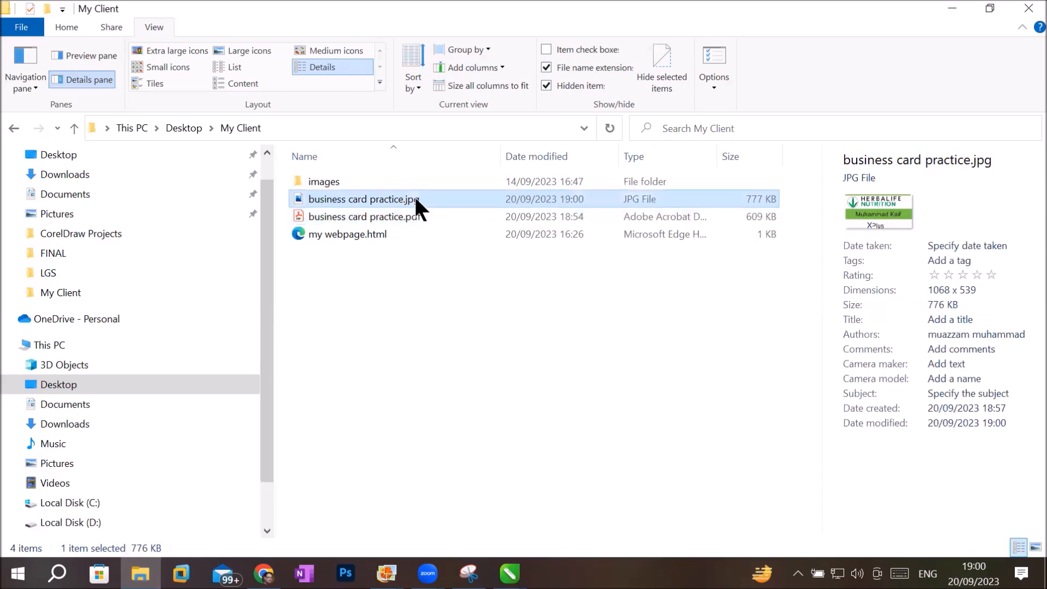
click(731, 216)
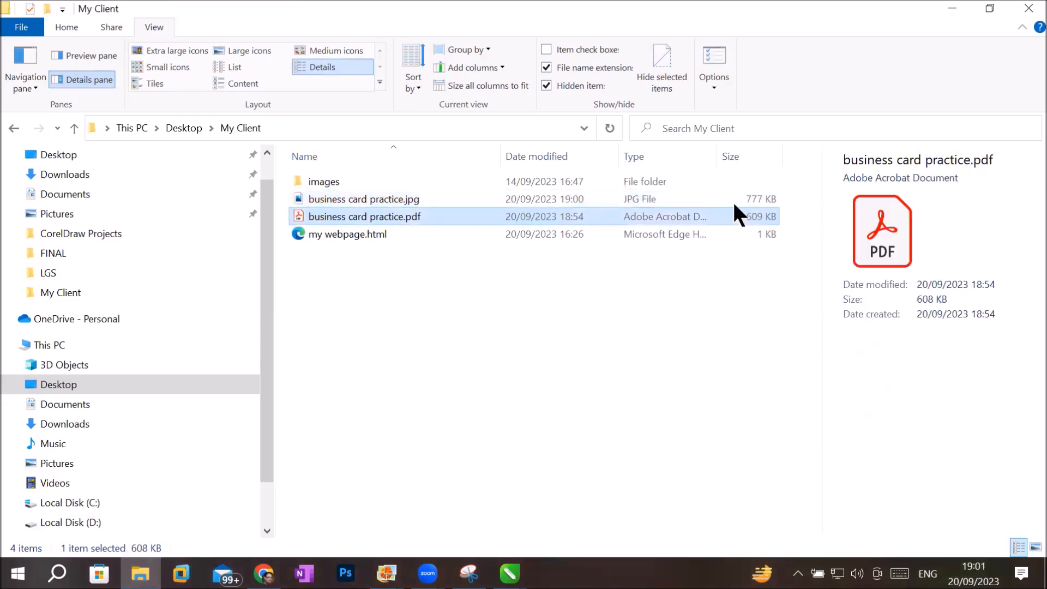
Open business card practice.jpg from the My Client folder in Photo Gallery.
right_click(397, 199)
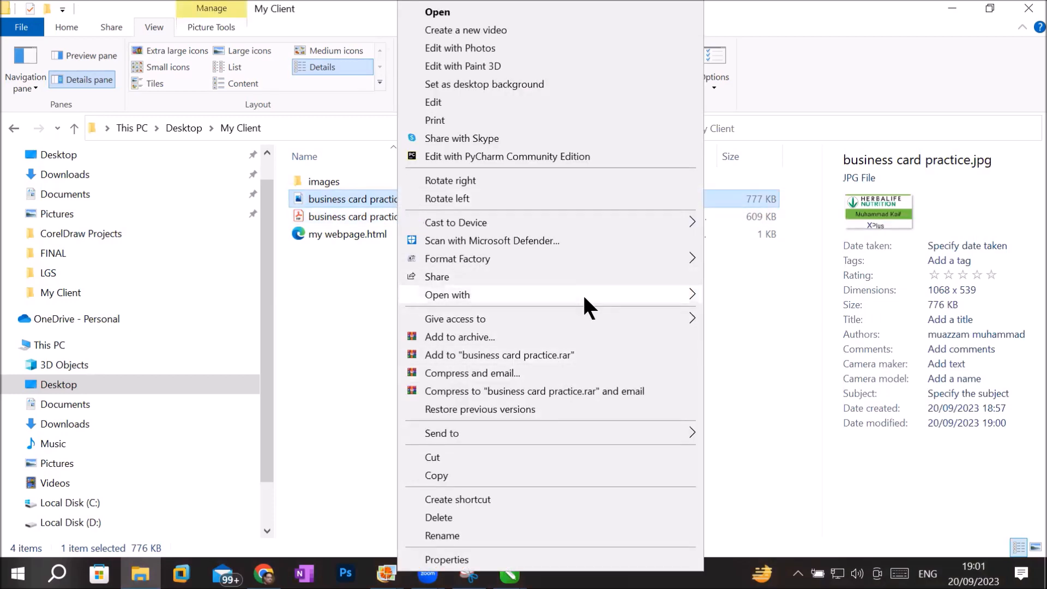
mouse_move(583, 293)
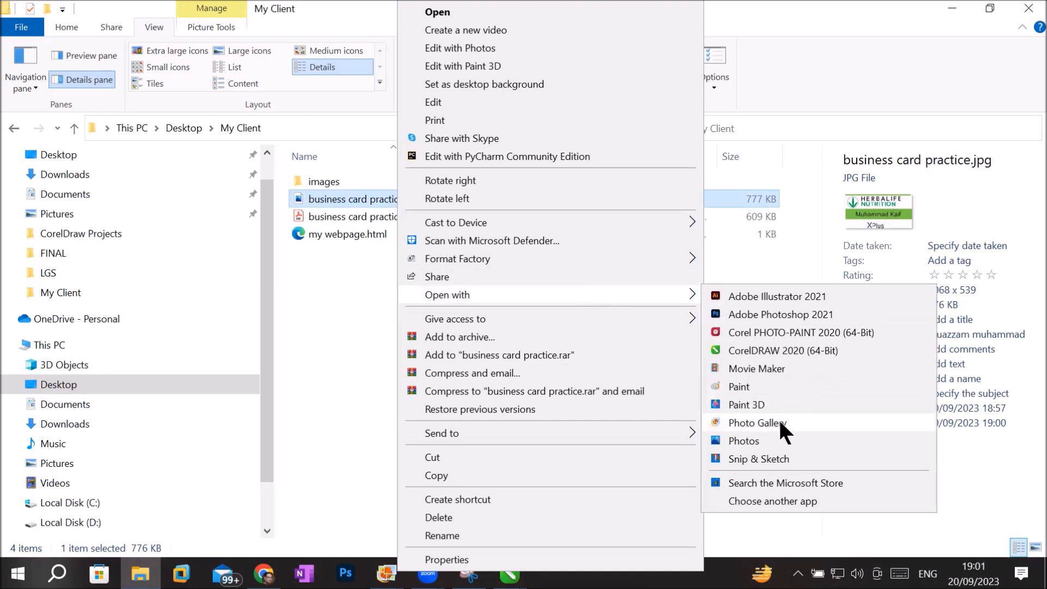
click(782, 422)
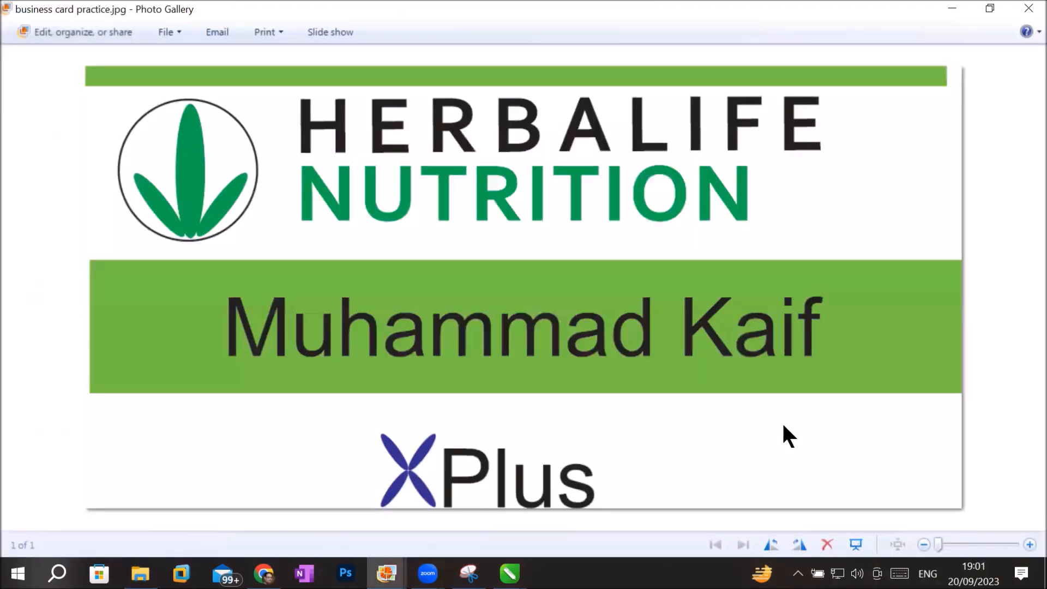